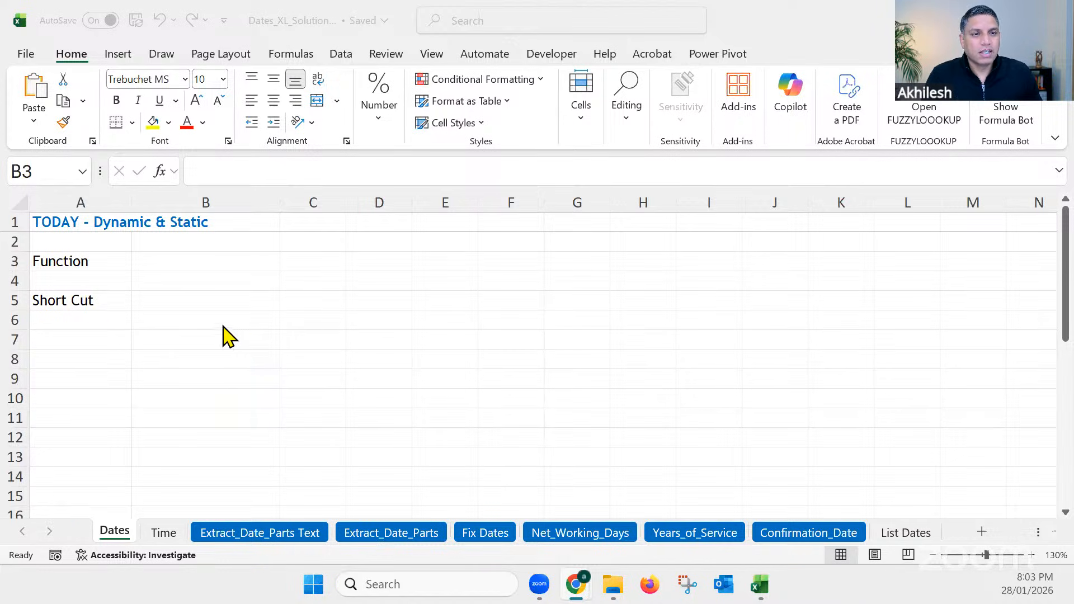
# Step: Insert the current date as a static value in cell B5 and note its shortcut as "CTRL ;" in cell D5
pyautogui.click(191, 302)
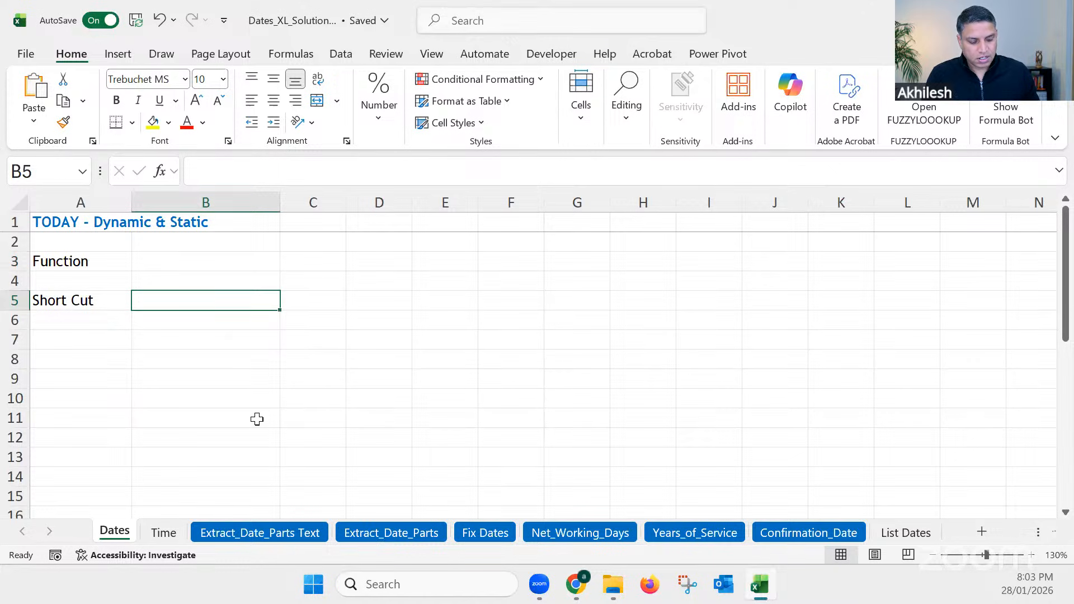
pyautogui.hotkey('ctrl', ';')
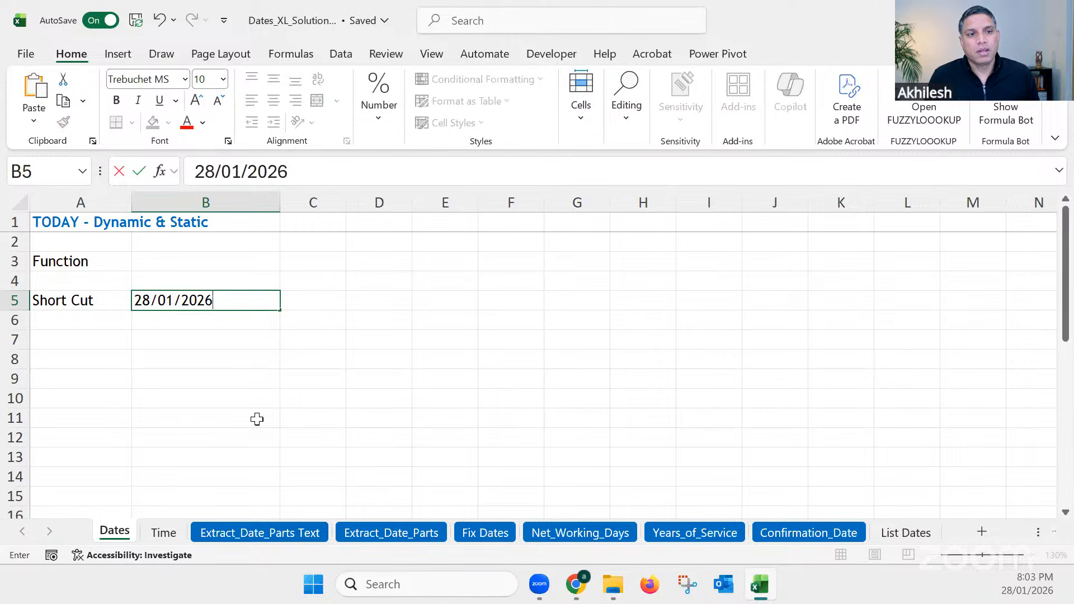
pyautogui.click(363, 304)
pyautogui.write('CT')
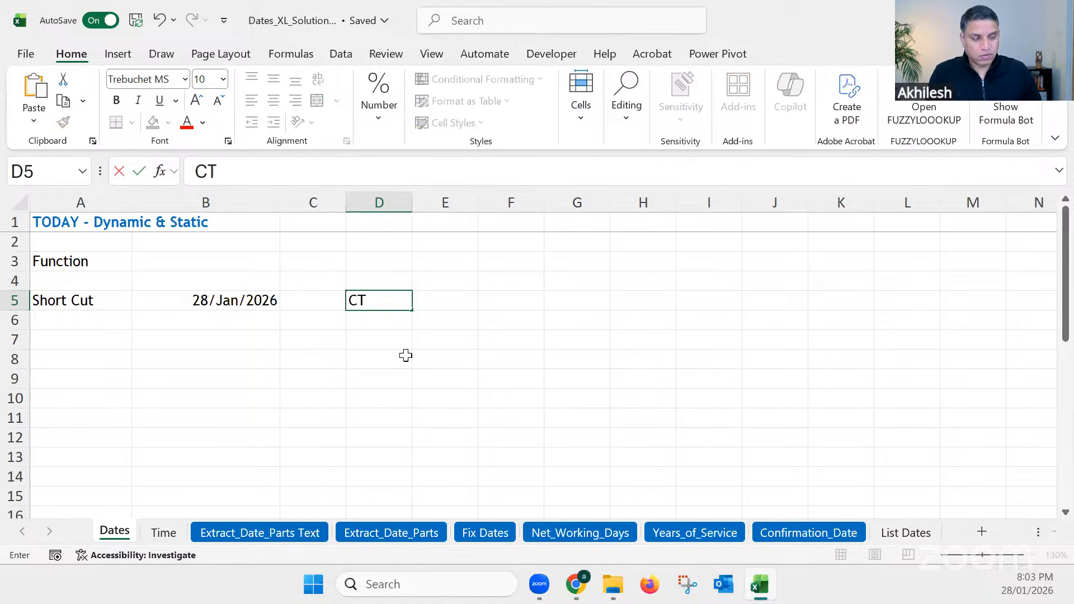
pyautogui.write('RL ;')
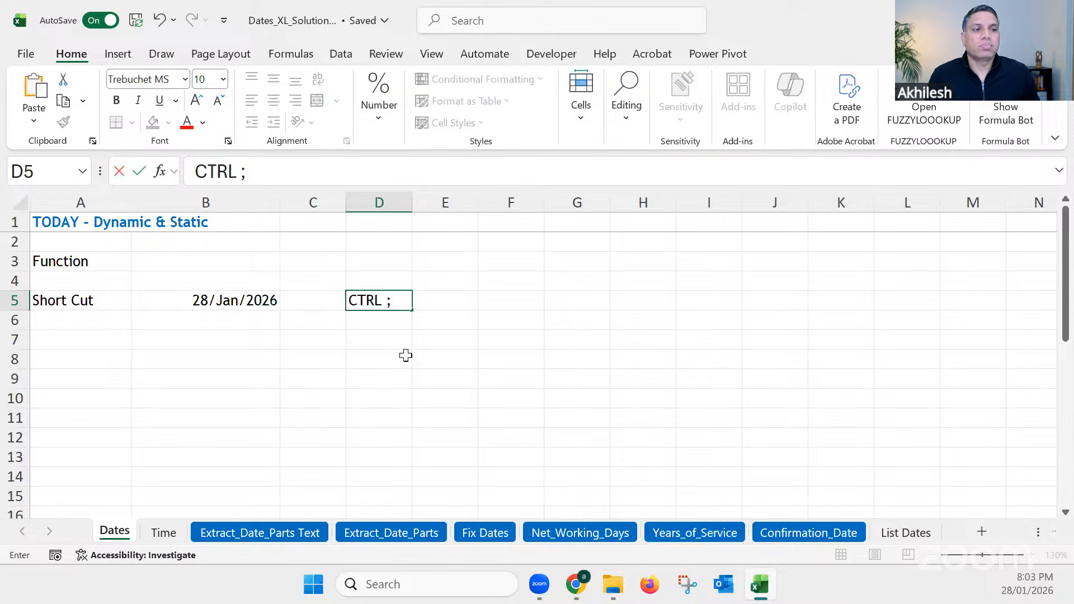
pyautogui.press('Return')
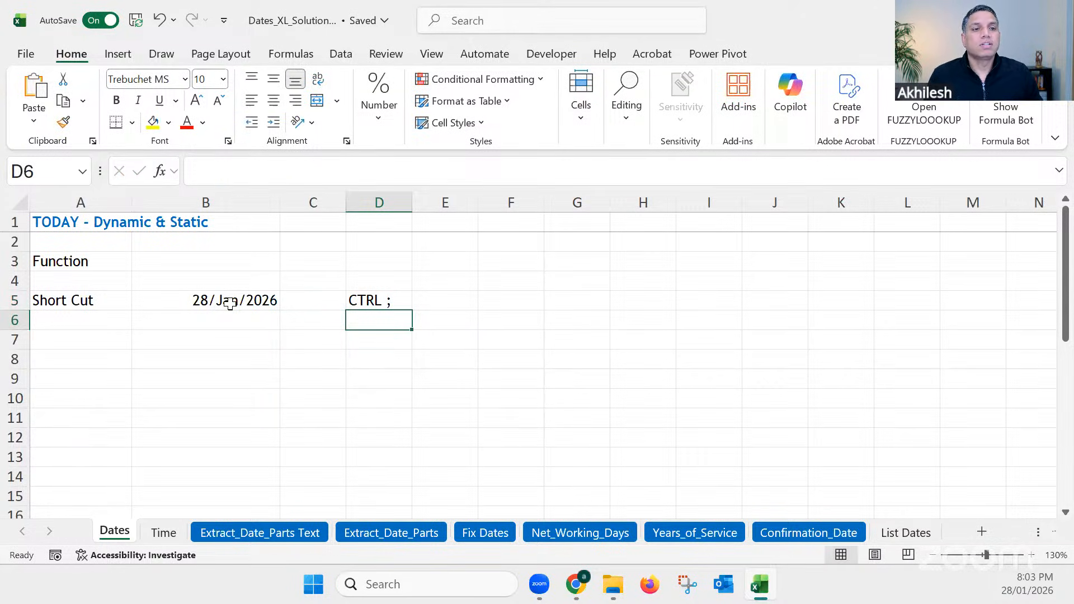
# Step: Enter the formula =TODAY() in cell B3 for the dynamic current date
pyautogui.click(229, 302)
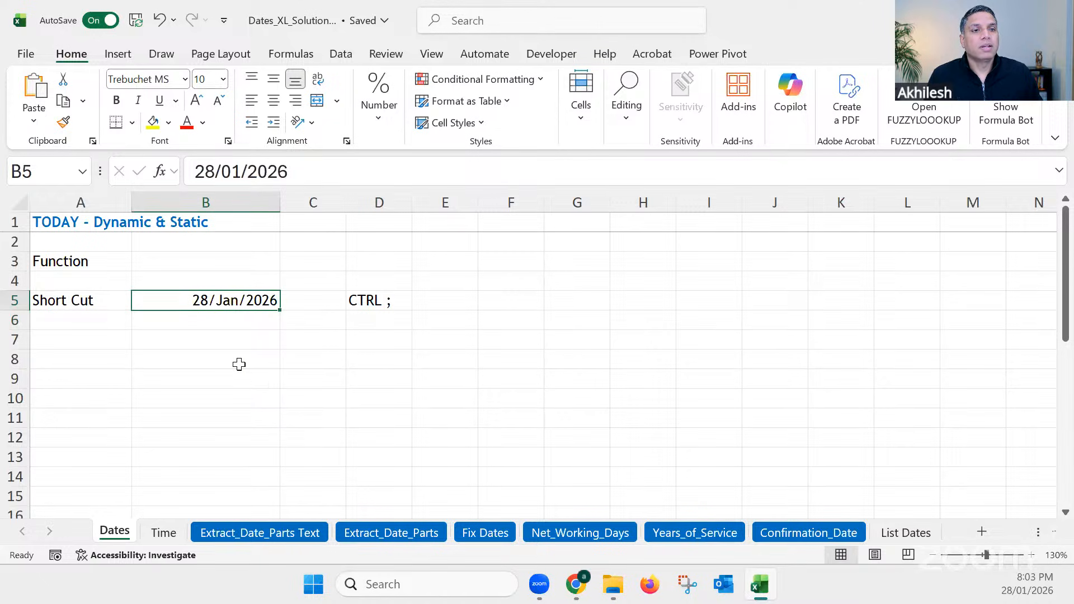
pyautogui.click(231, 263)
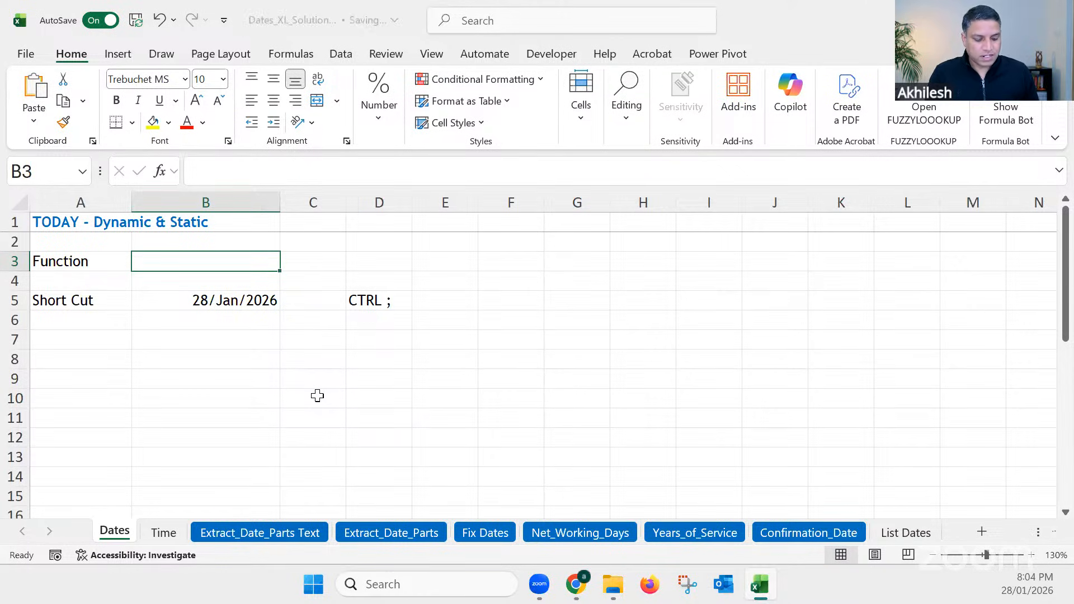
pyautogui.write('=')
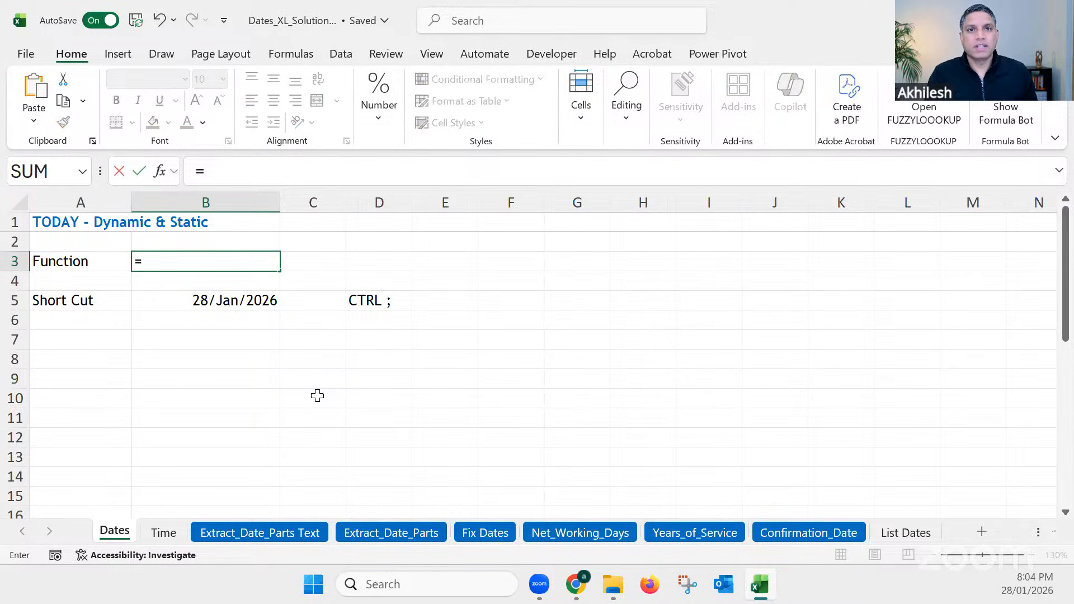
pyautogui.write('today')
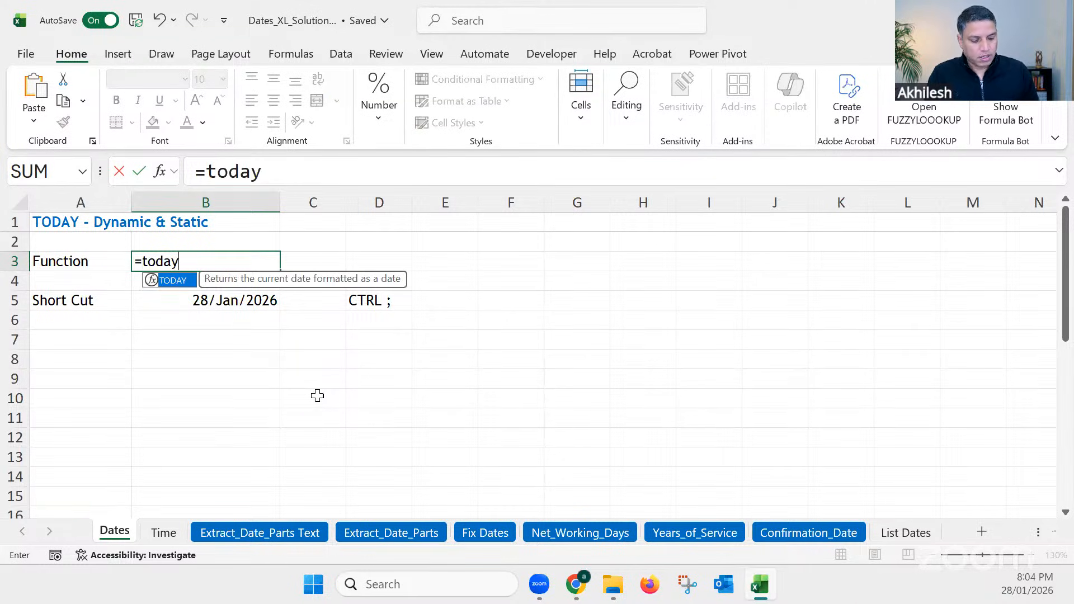
pyautogui.write('()')
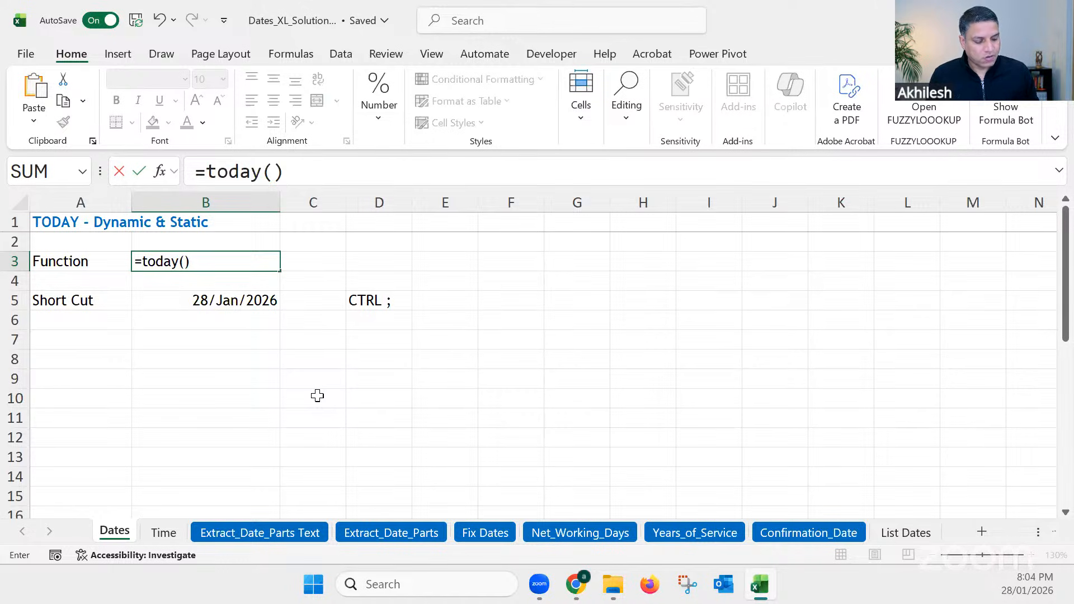
pyautogui.press('Return')
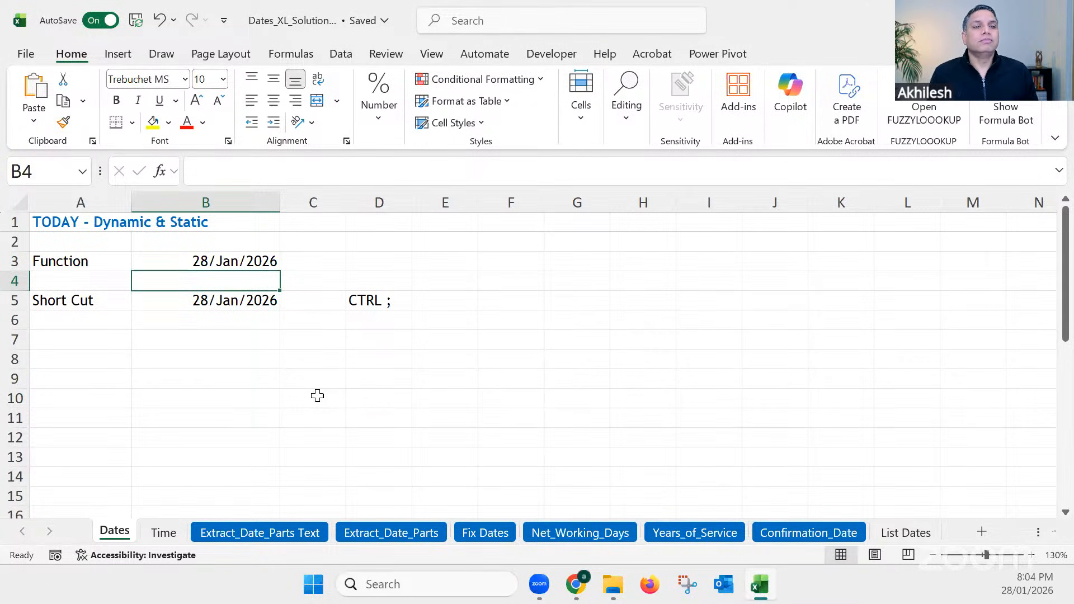
# Step: Compare the contents of cells B3 and B5 to examine the dynamic function against the static shortcut date
pyautogui.click(259, 342)
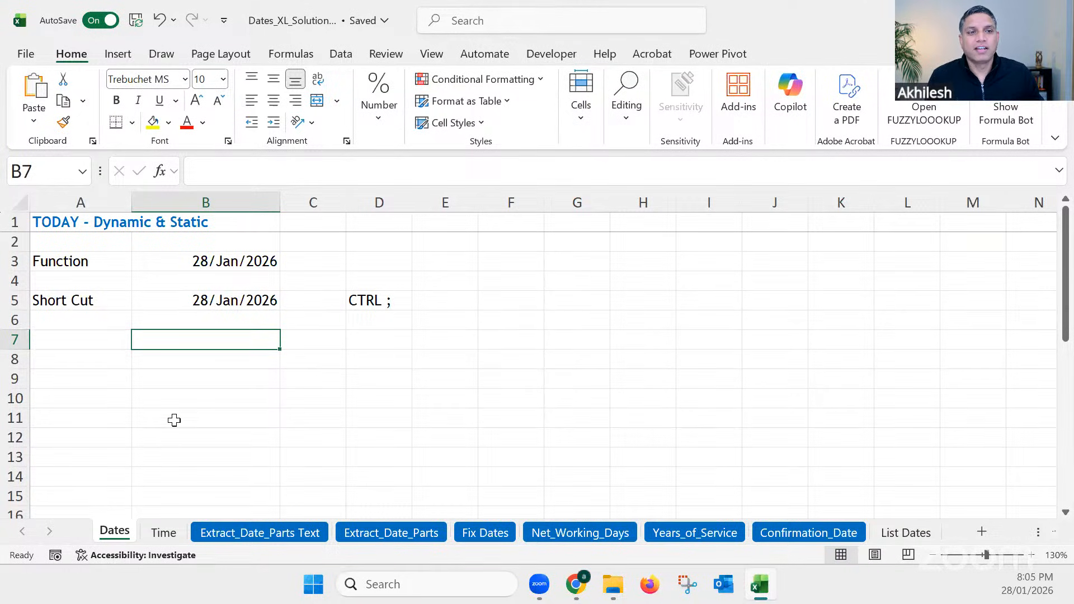
pyautogui.click(235, 303)
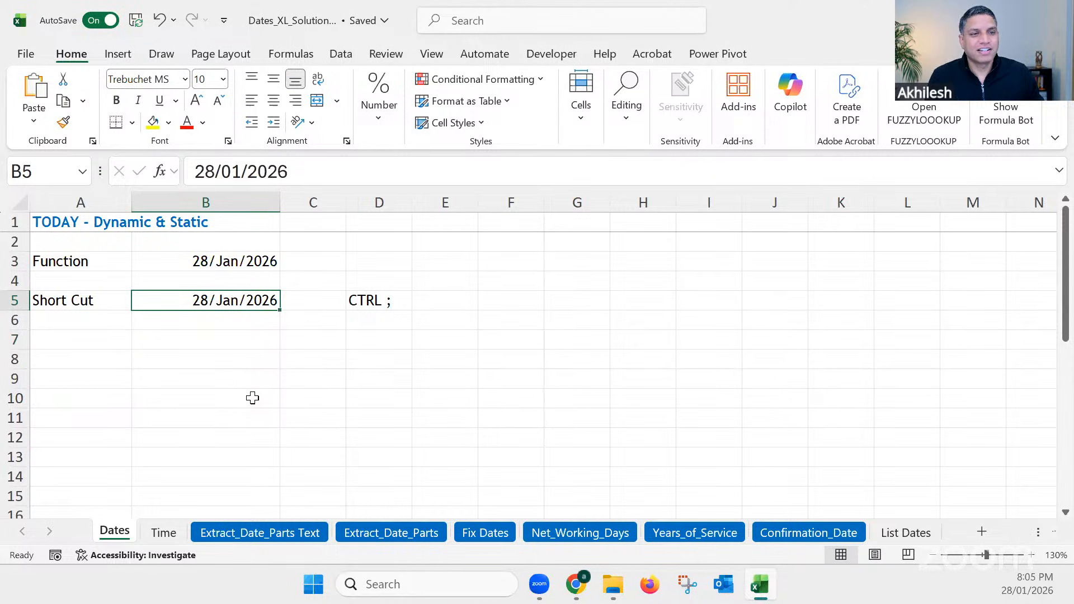
pyautogui.click(245, 264)
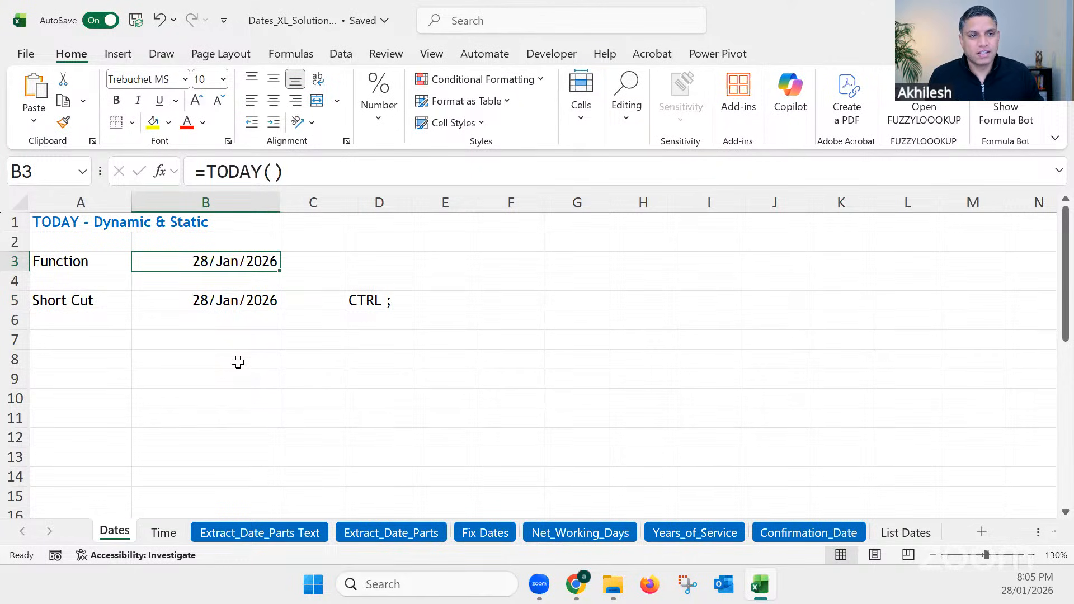
pyautogui.click(237, 320)
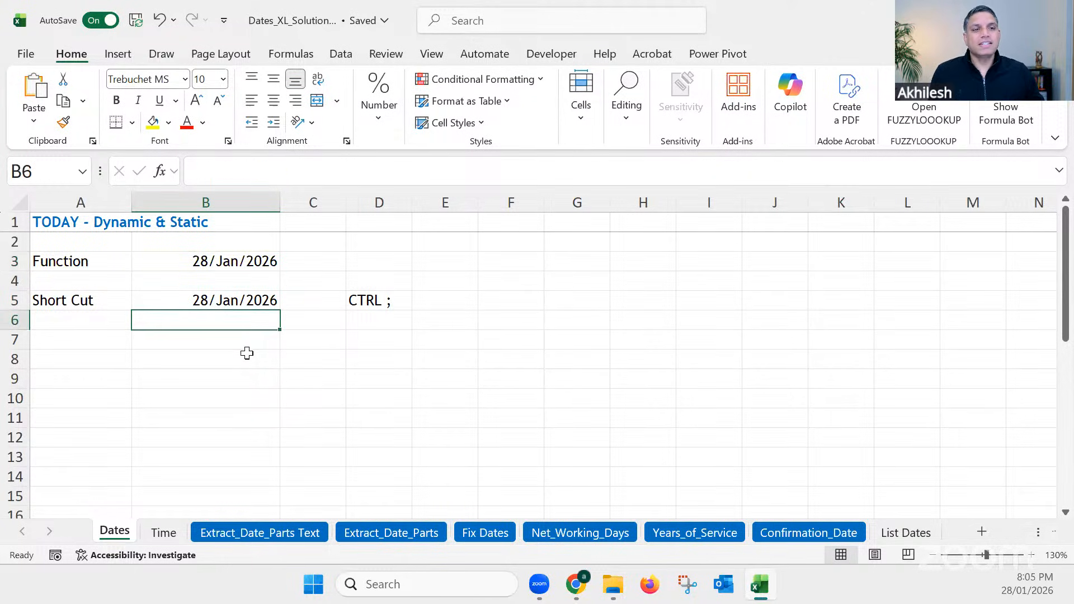
pyautogui.click(247, 353)
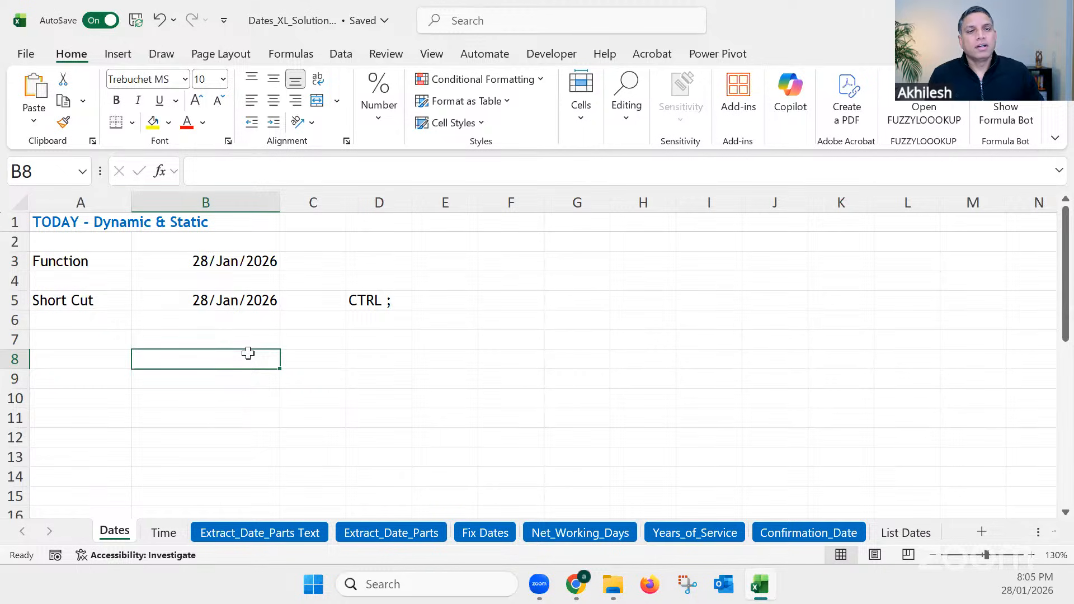
pyautogui.click(216, 261)
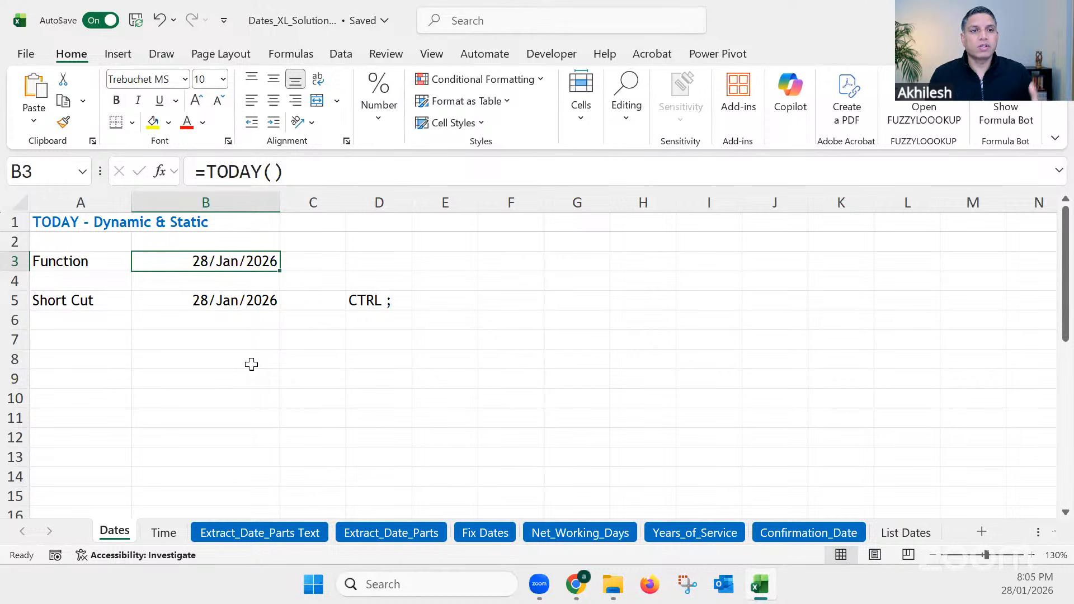
pyautogui.click(215, 302)
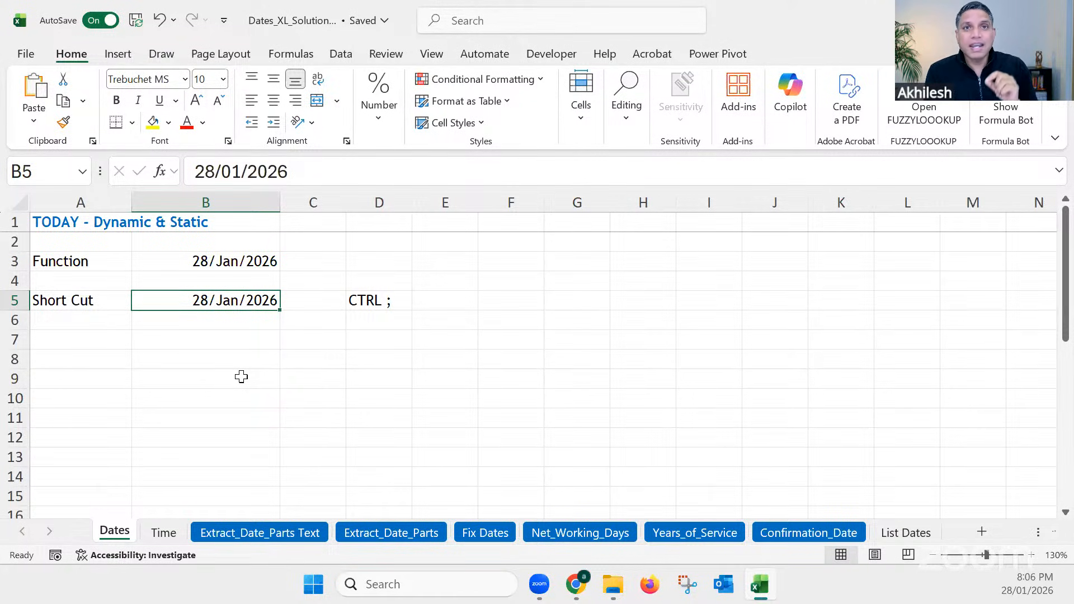
pyautogui.click(213, 258)
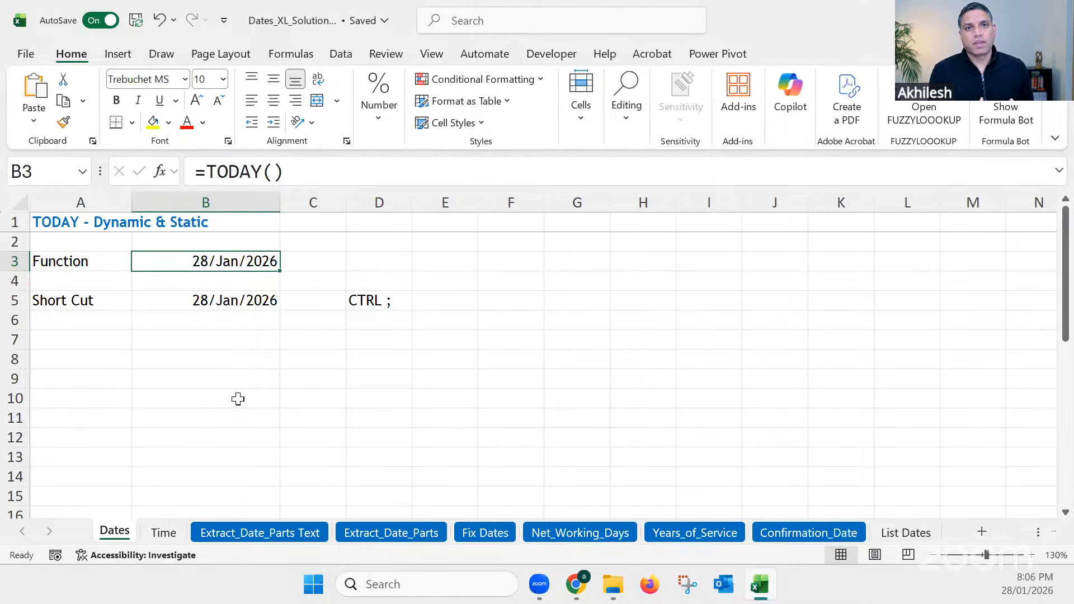
pyautogui.press('Down')
pyautogui.press('Down')
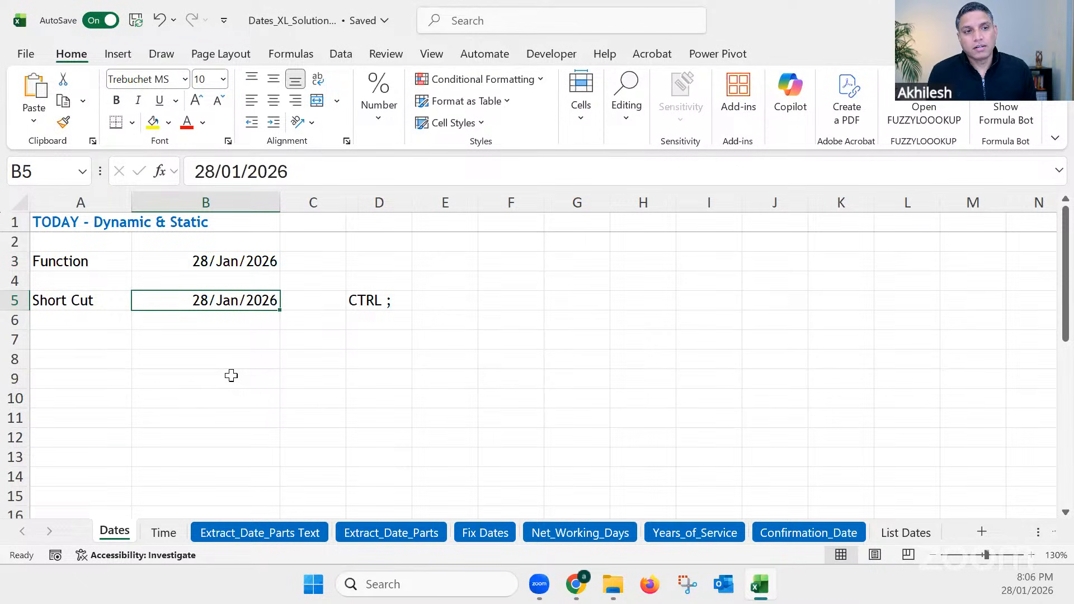
pyautogui.click(246, 264)
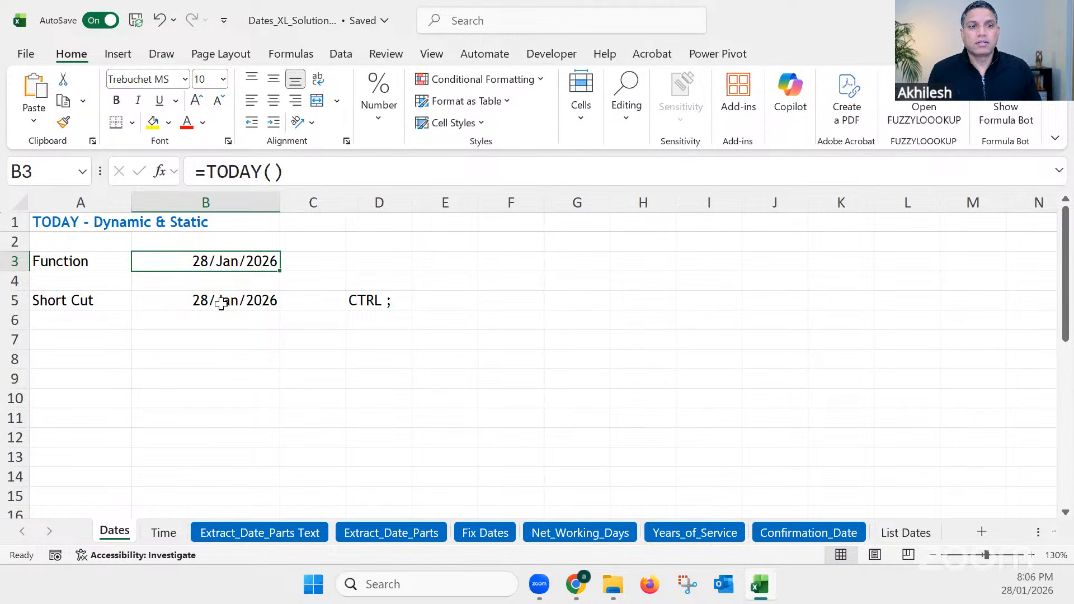
pyautogui.click(242, 300)
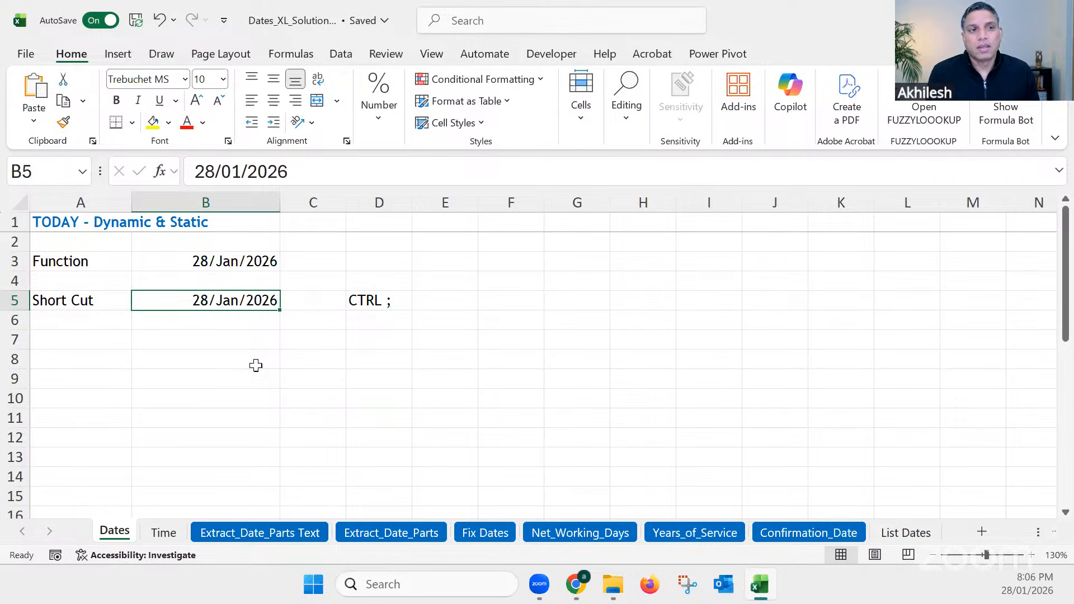
pyautogui.scroll(-2, 268, 363)
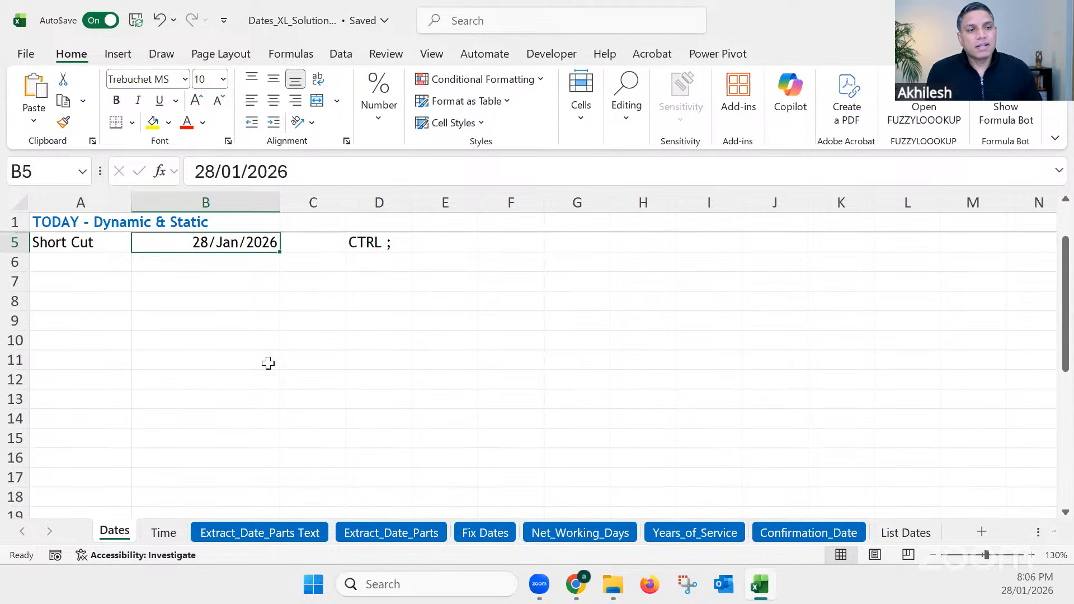
pyautogui.scroll(2, 268, 363)
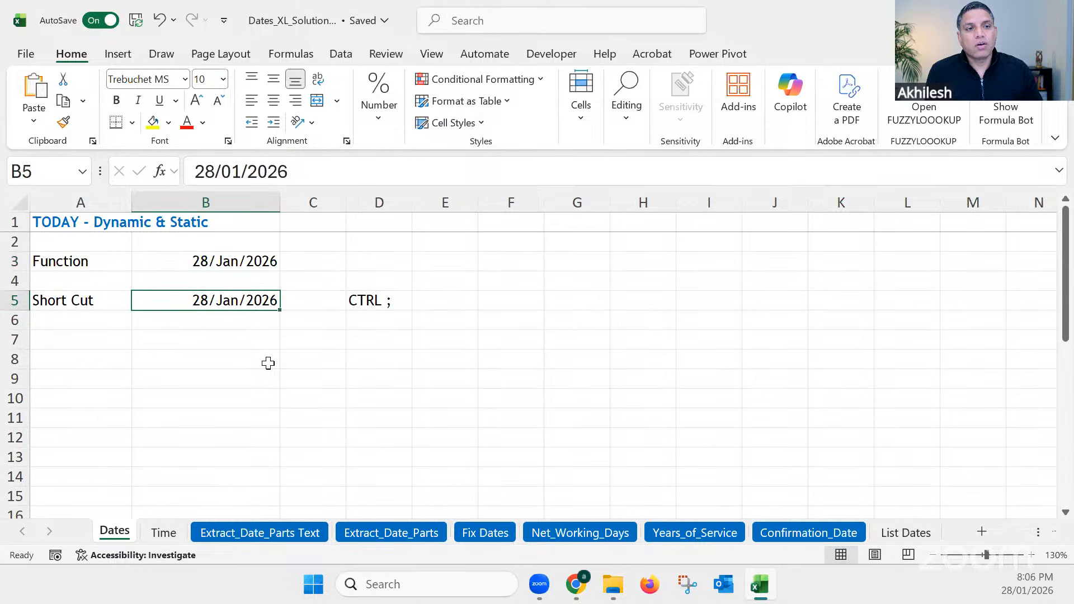
# Step: Collapse the ribbon to its tab names and select the empty cell F7
pyautogui.doubleClick(77, 61)
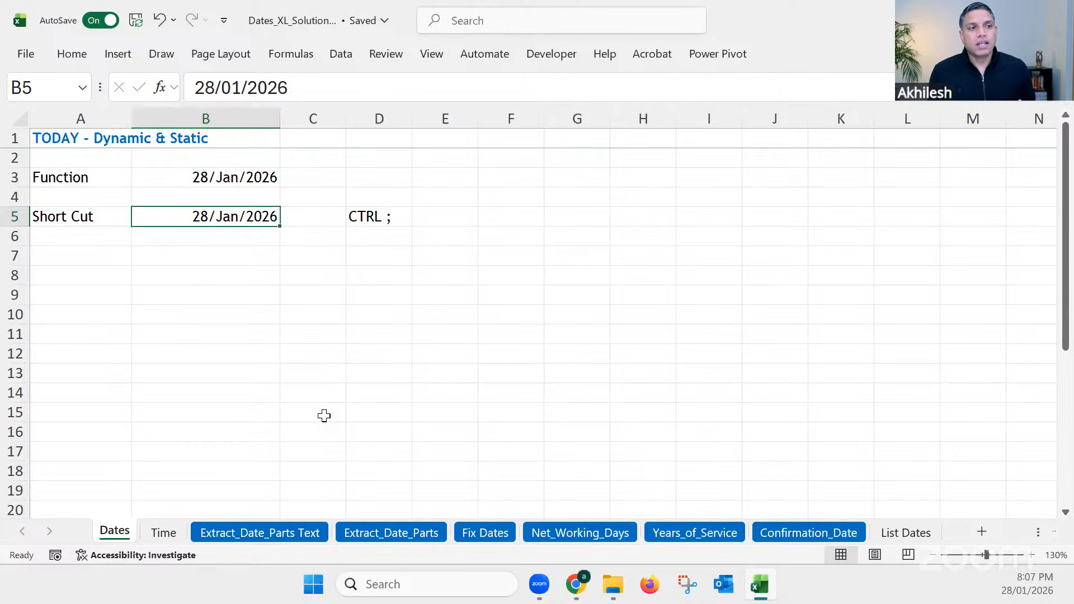
pyautogui.click(515, 257)
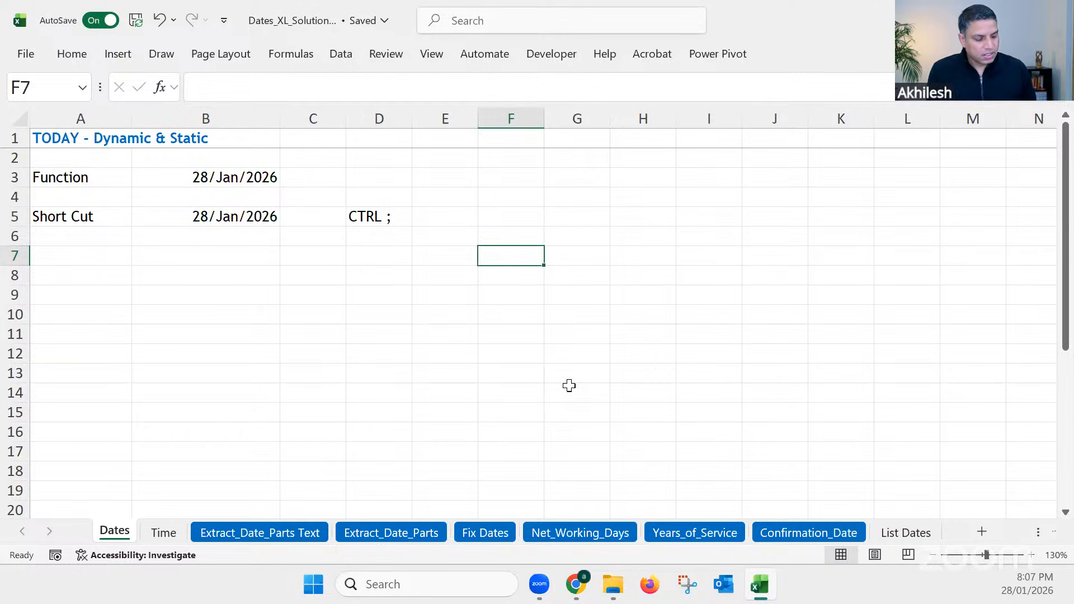
pyautogui.write('1/7/')
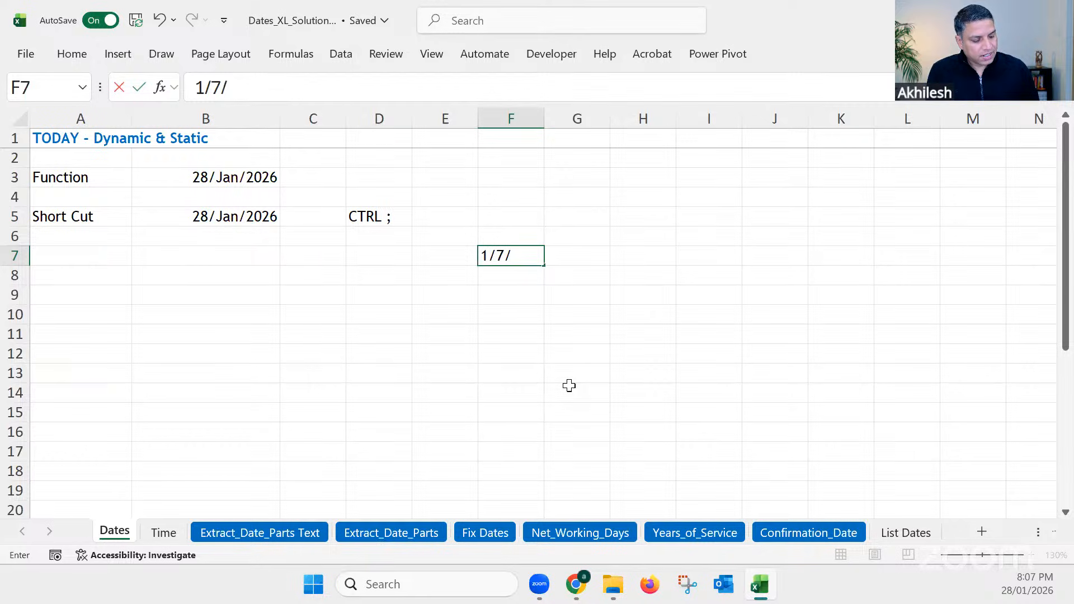
pyautogui.write('2026')
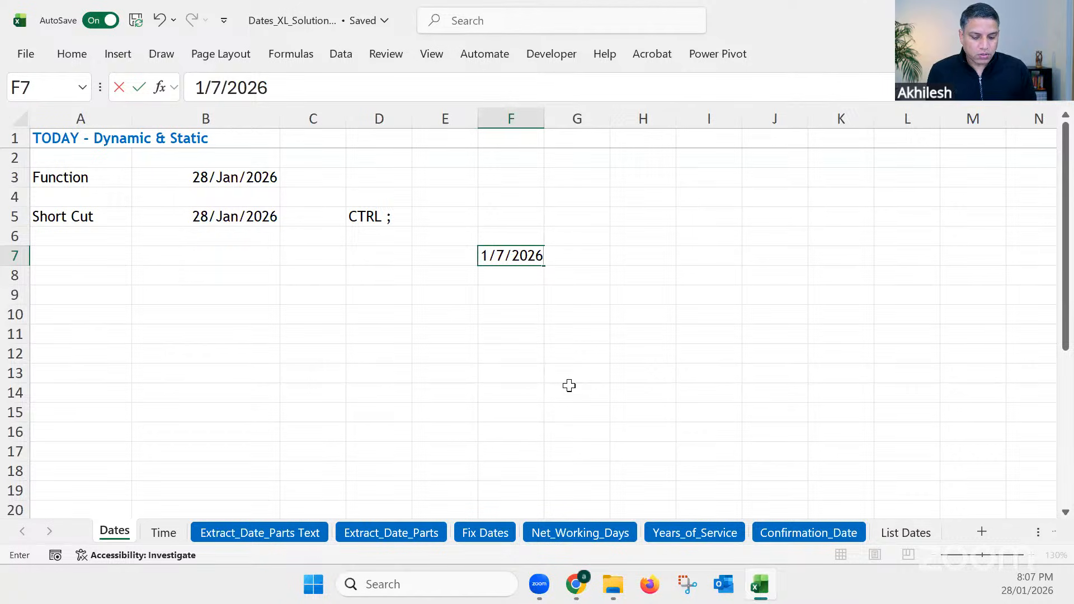
pyautogui.press('Escape')
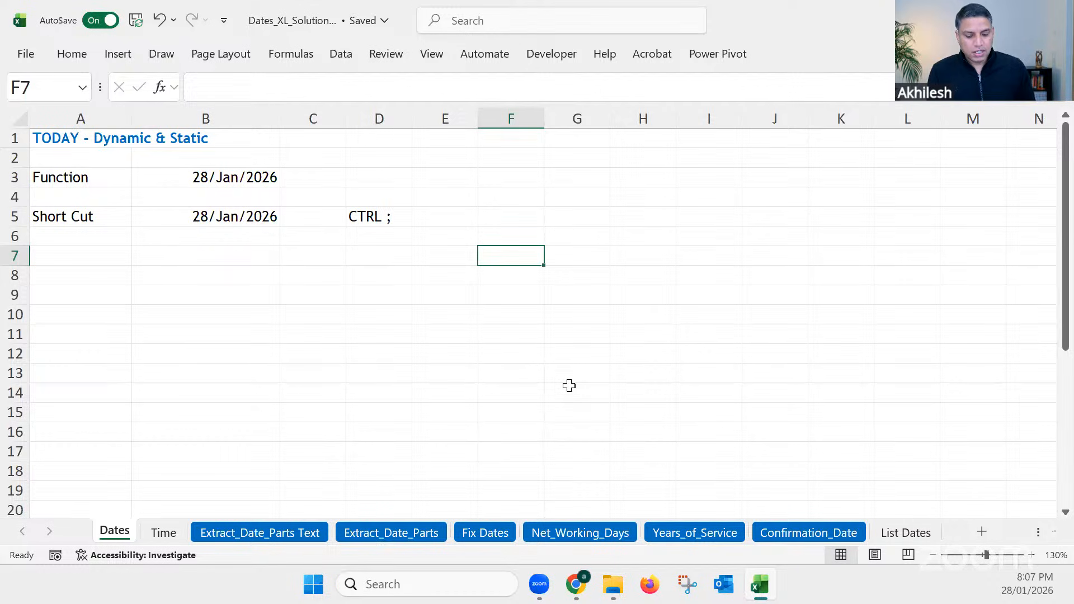
# Step: Enter the date in cell F7 as 1 jul, without a year, and check the full date stored in the cell
pyautogui.write('1')
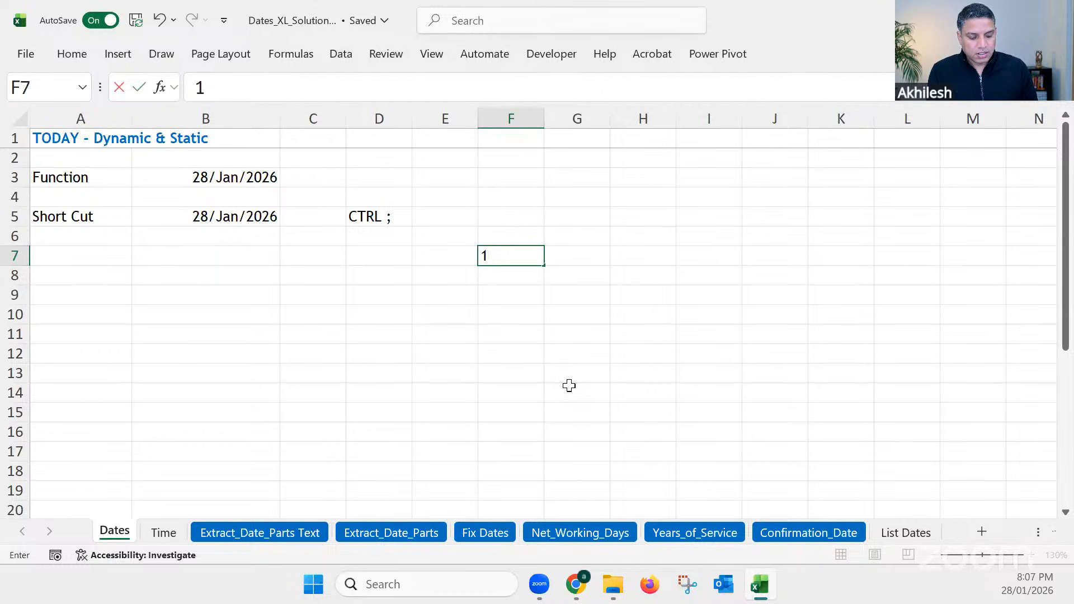
pyautogui.write(' jul')
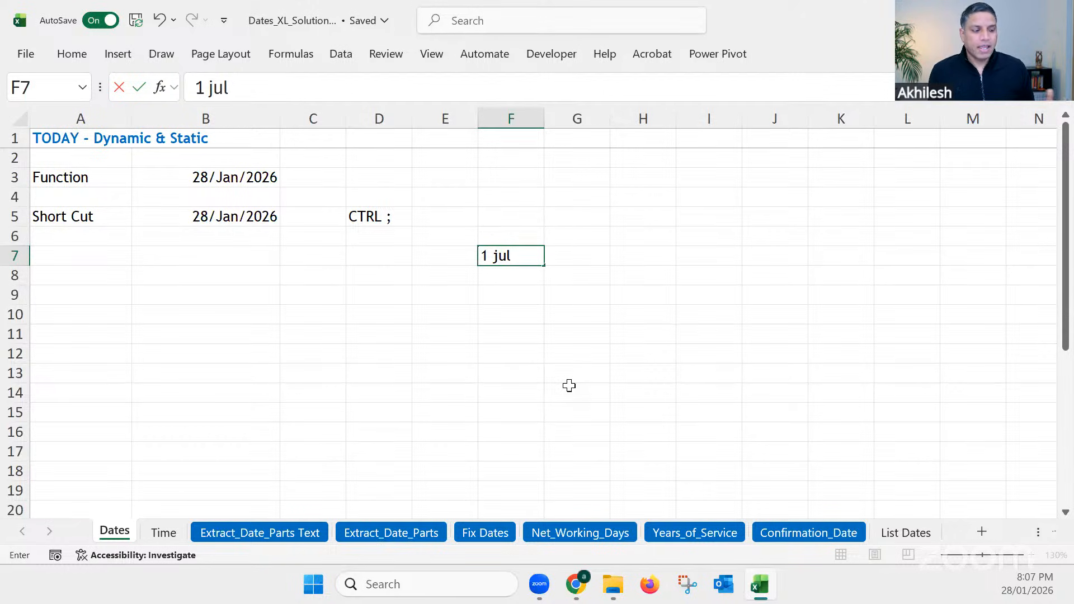
pyautogui.press('Return')
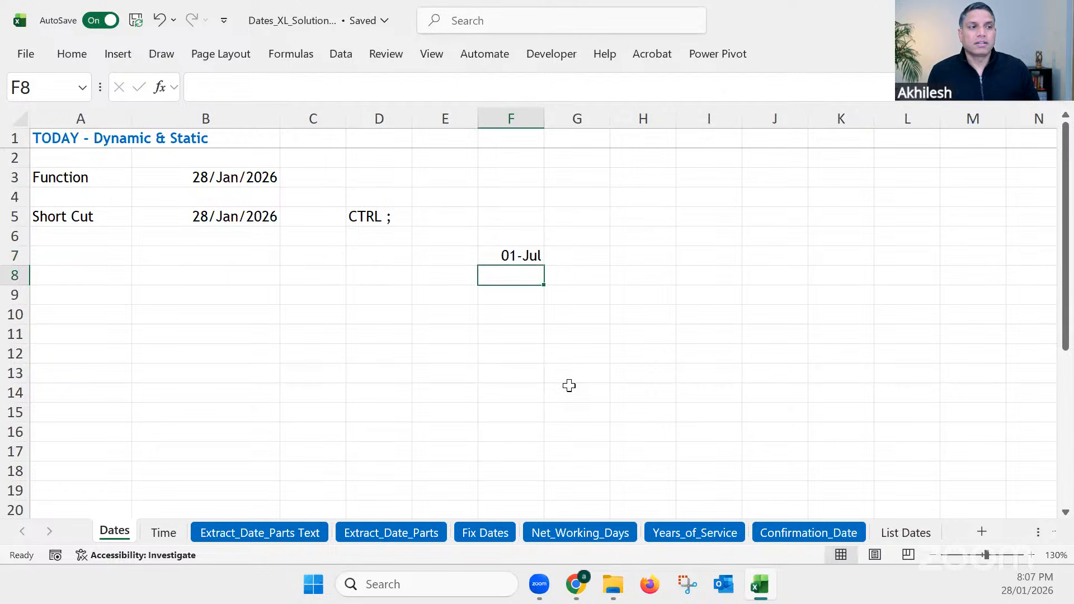
pyautogui.click(510, 253)
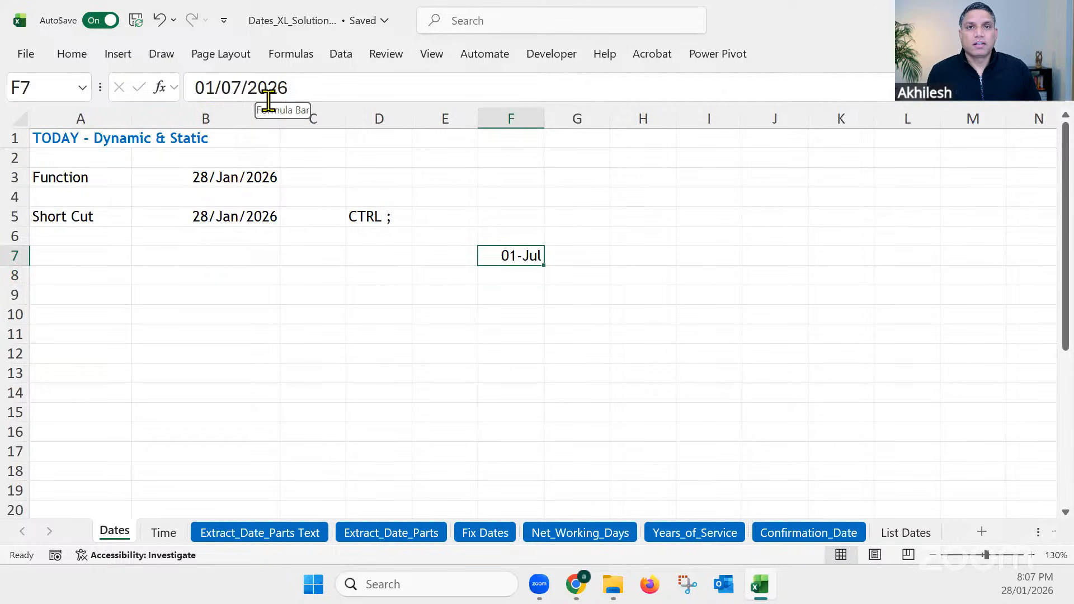
# Step: Enter the date 7 jan, without a year, in cell F9 and check the full date stored there
pyautogui.click(525, 302)
pyautogui.write('7')
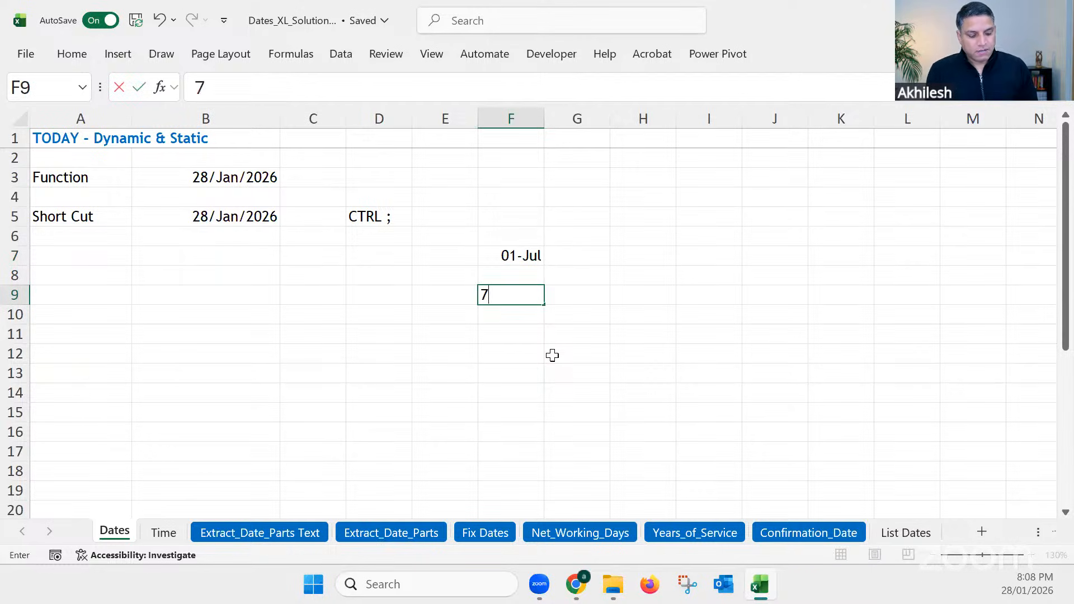
pyautogui.write('jan')
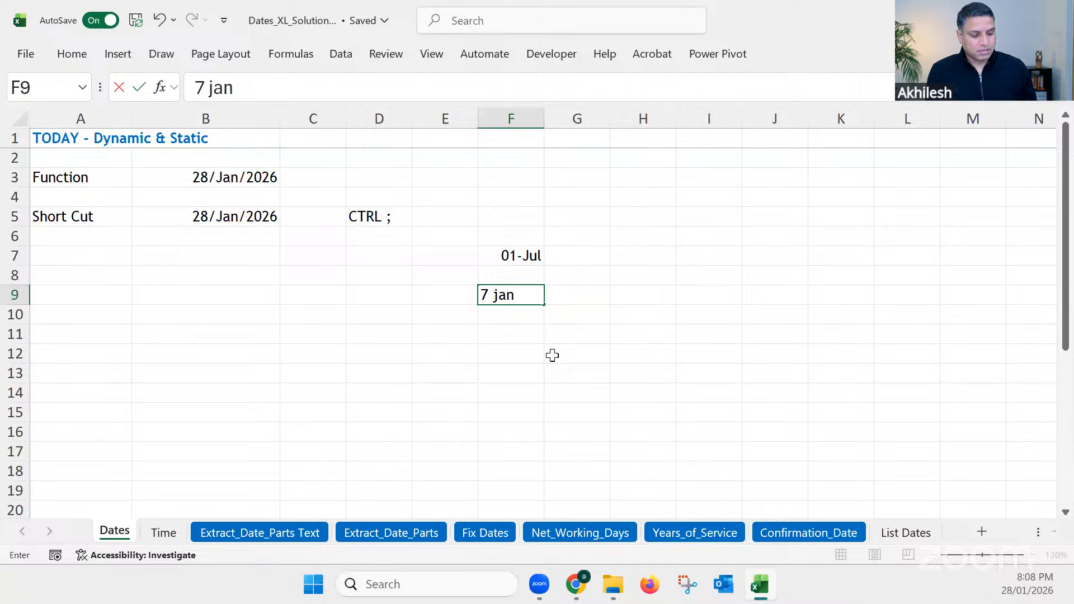
pyautogui.press('Return')
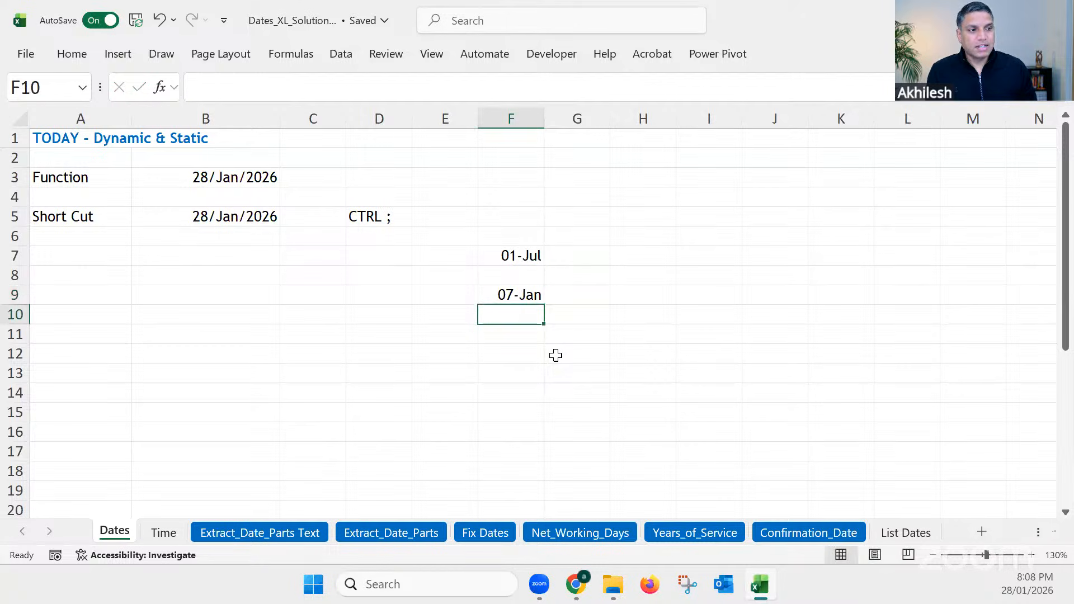
pyautogui.click(520, 296)
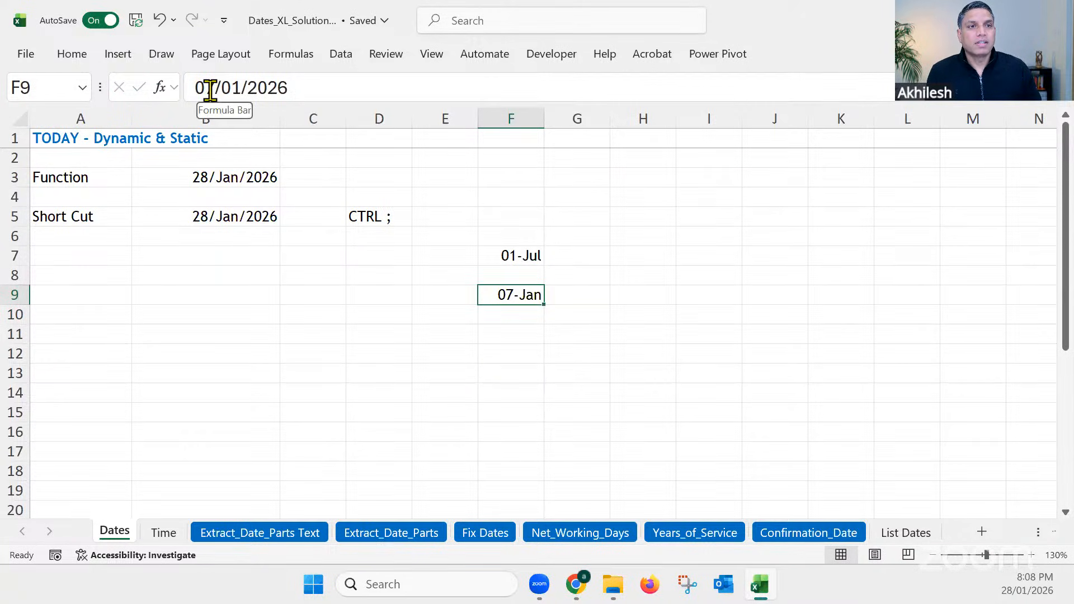
# Step: Widen column F slightly and recheck the stored date in cell F9
pyautogui.click(506, 255)
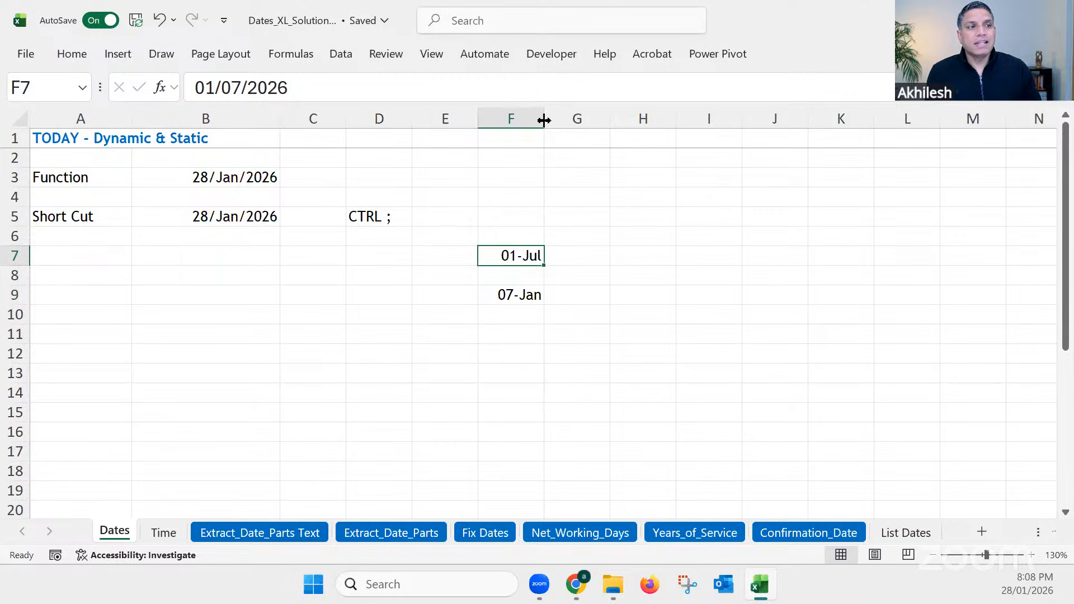
pyautogui.moveTo(544, 120); pyautogui.dragTo(576, 119)
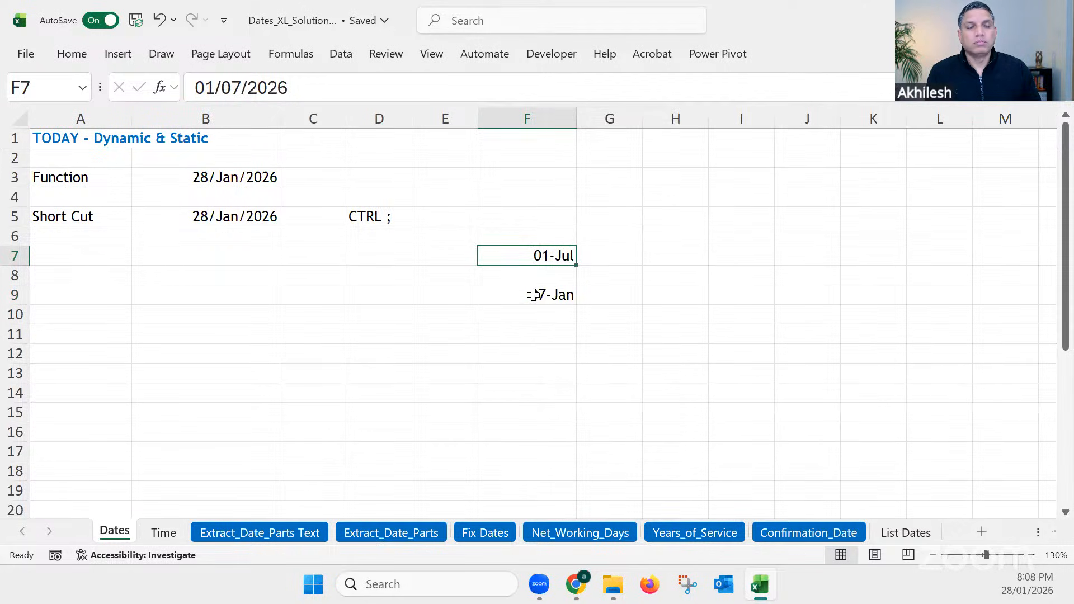
pyautogui.click(537, 331)
pyautogui.click(554, 294)
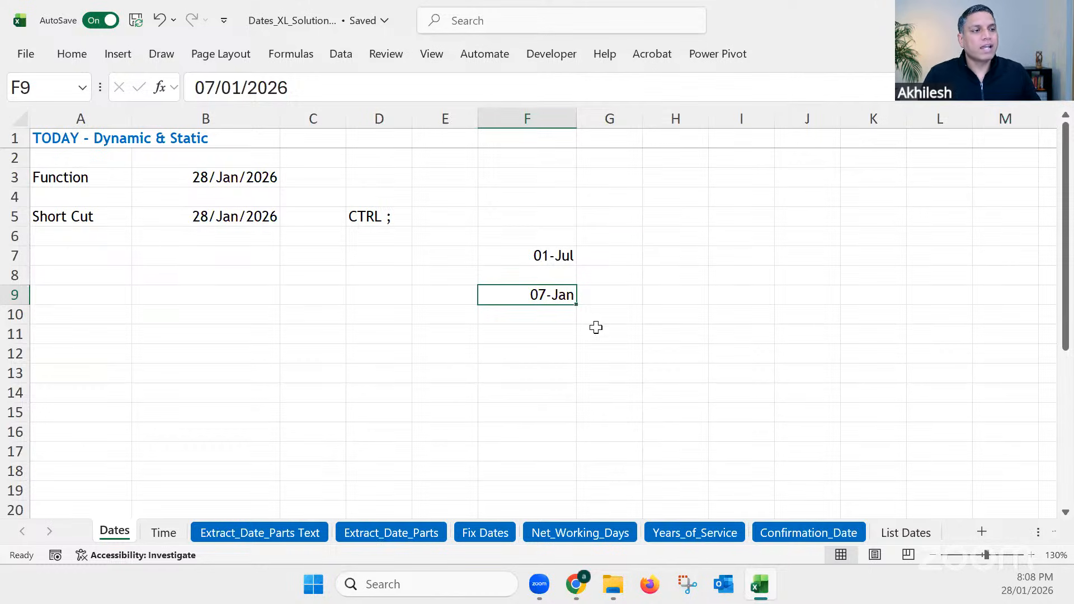
# Step: Enter the date 15 oct 85, with a two-digit year, in cell F11 and check the full date stored there
pyautogui.click(534, 339)
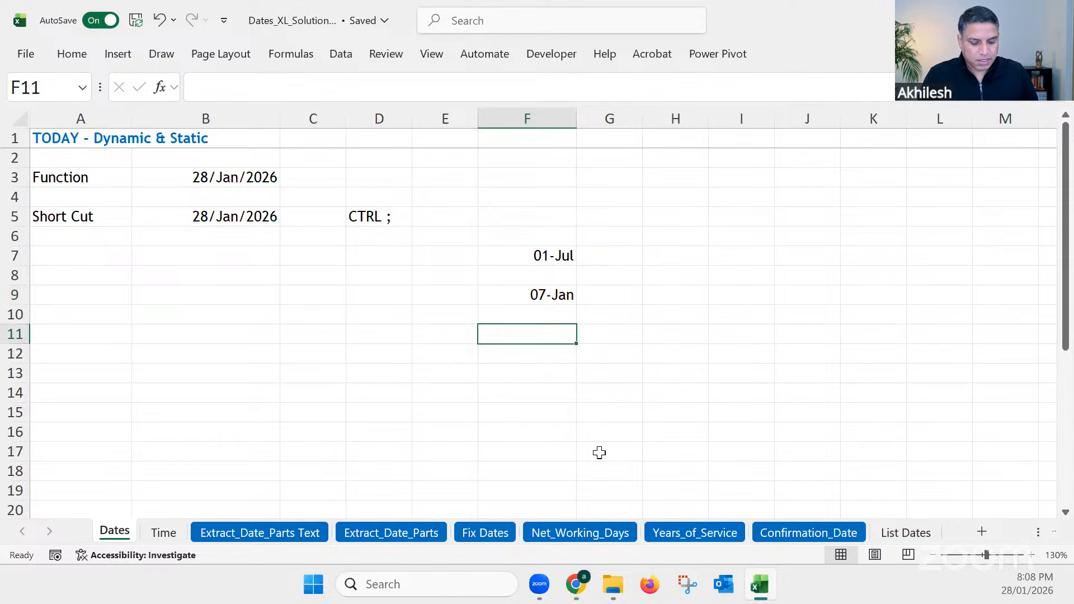
pyautogui.write('15 oct')
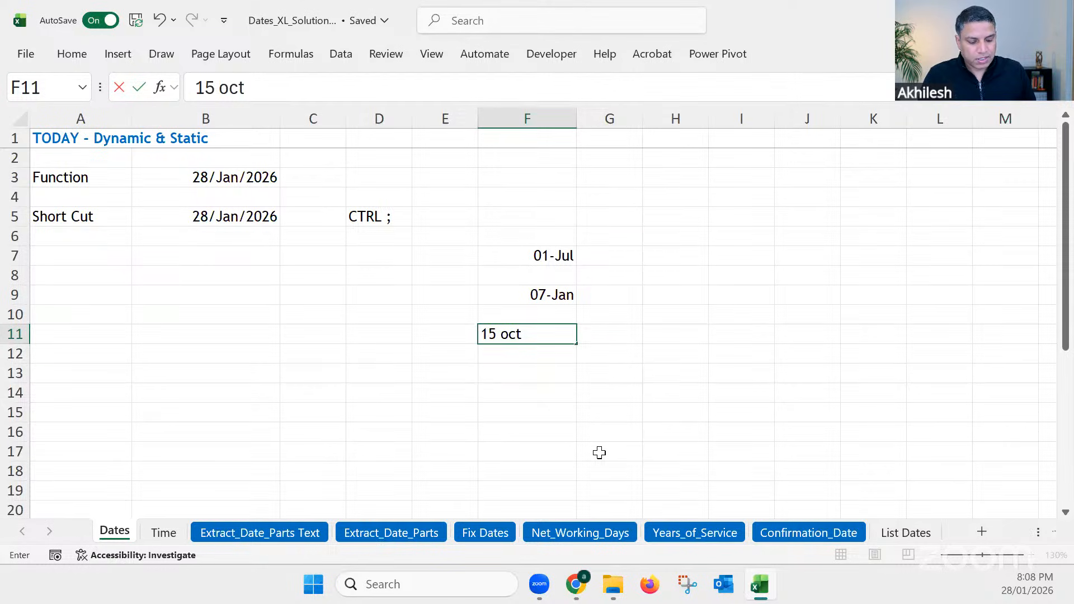
pyautogui.write(' 85')
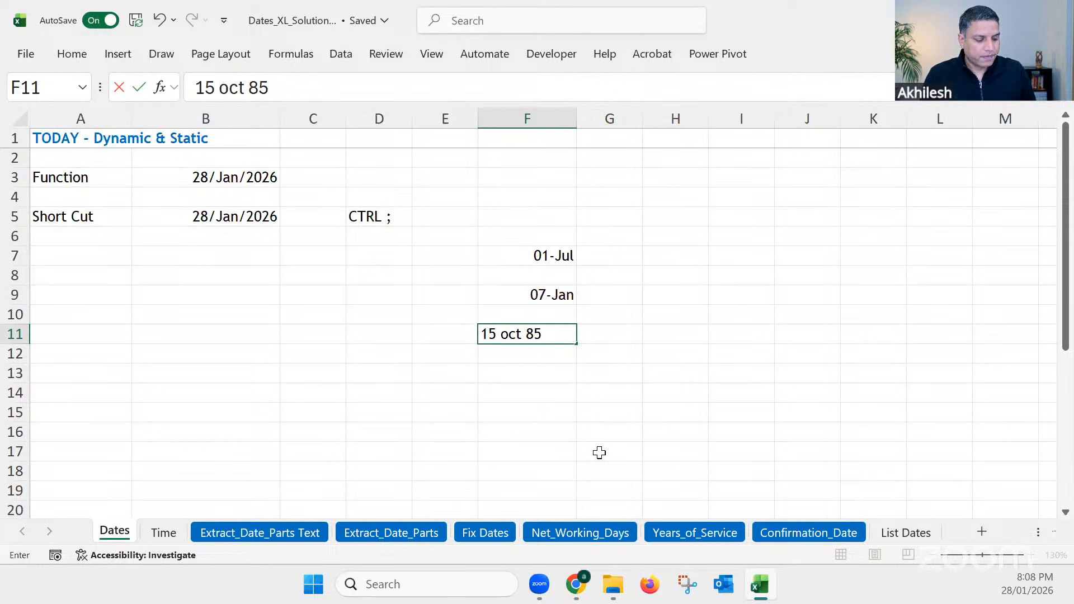
pyautogui.press('Return')
pyautogui.click(537, 332)
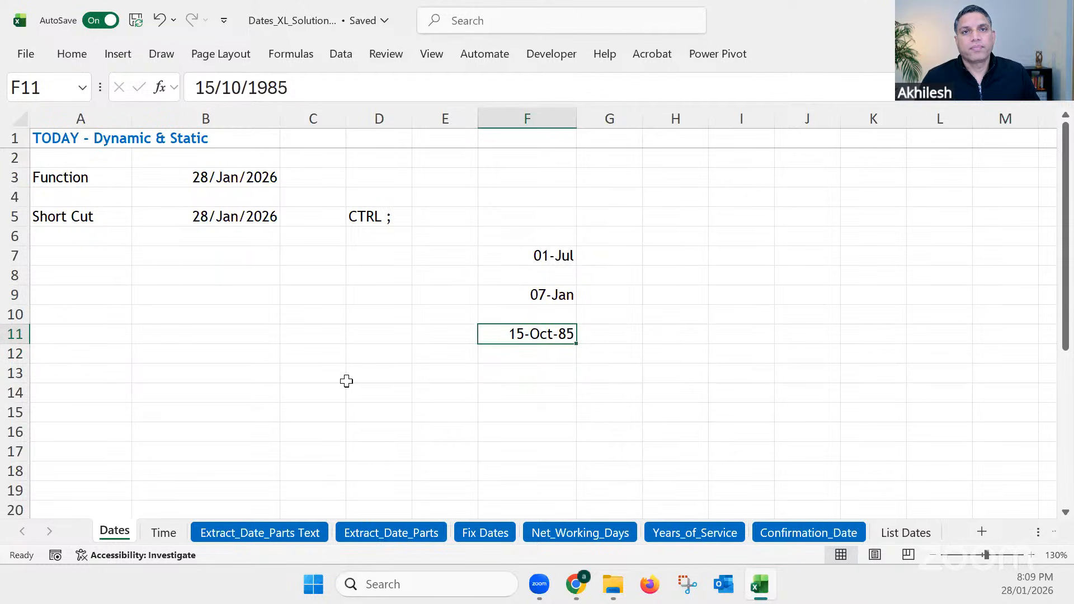
# Step: Enter the date 4 nov19, without a space before the year, in cell F13 and check the stored date
pyautogui.click(544, 375)
pyautogui.write('4')
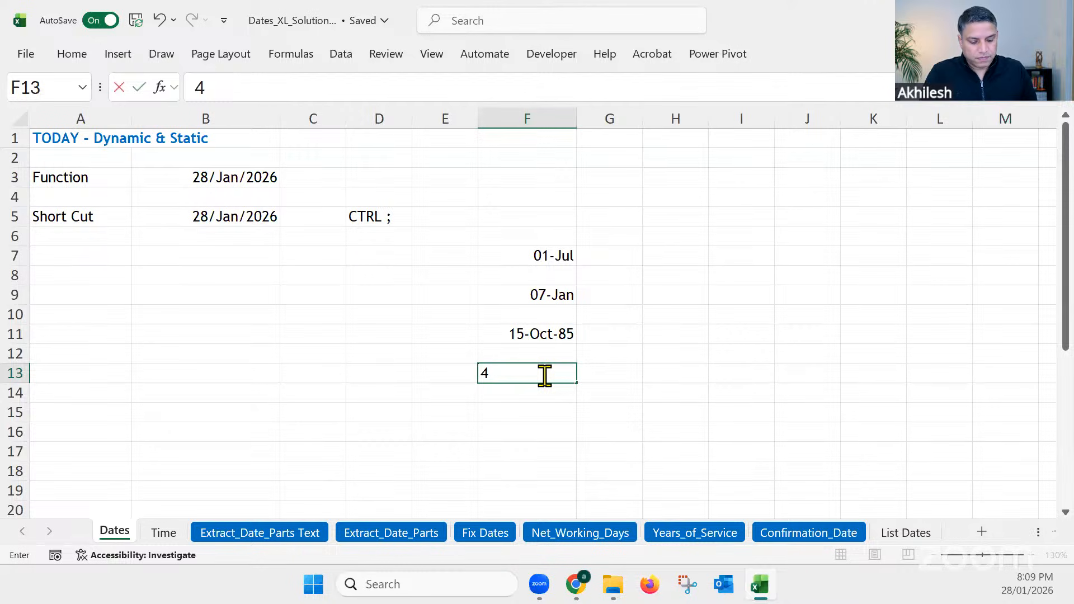
pyautogui.write(' nov')
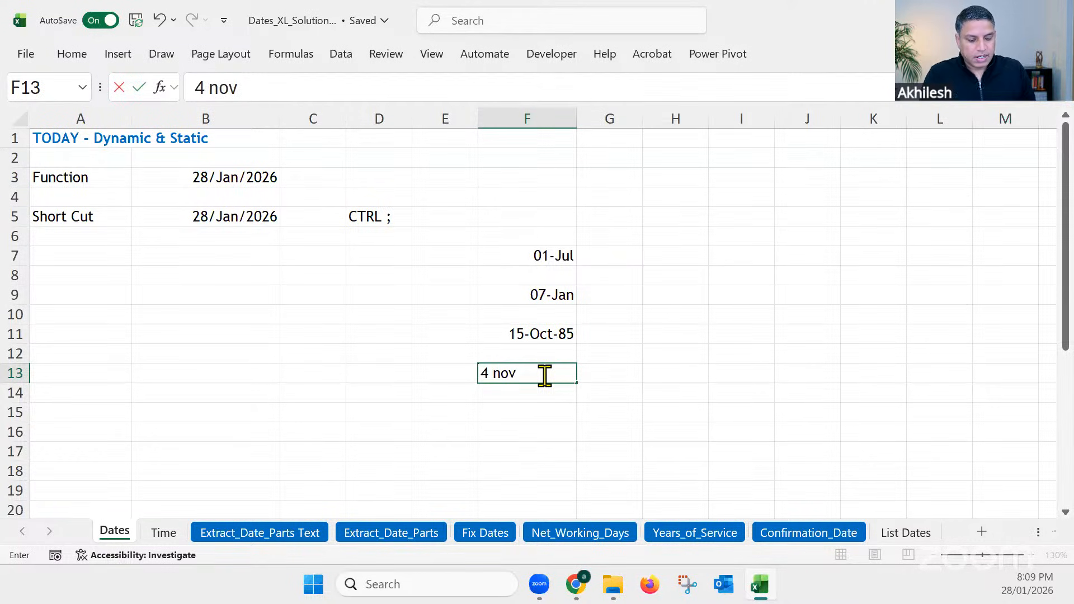
pyautogui.write('19')
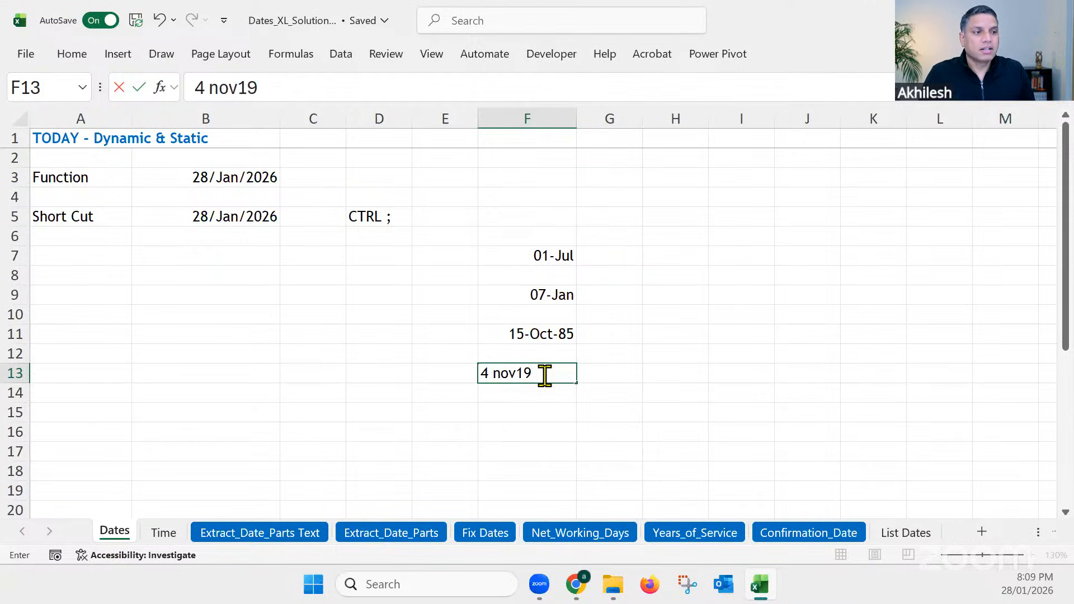
pyautogui.press('Return')
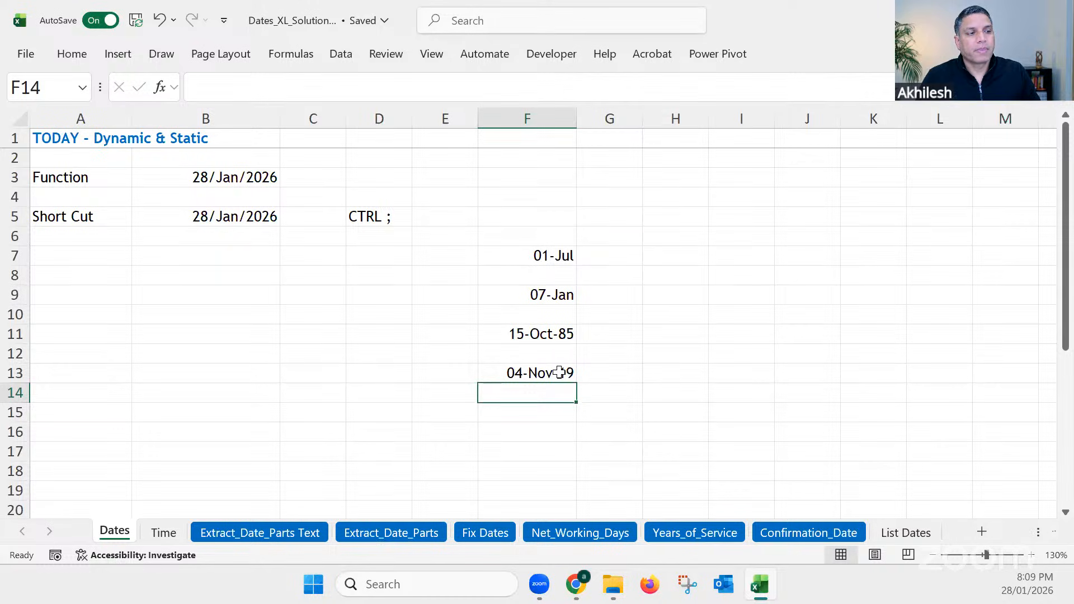
pyautogui.click(559, 374)
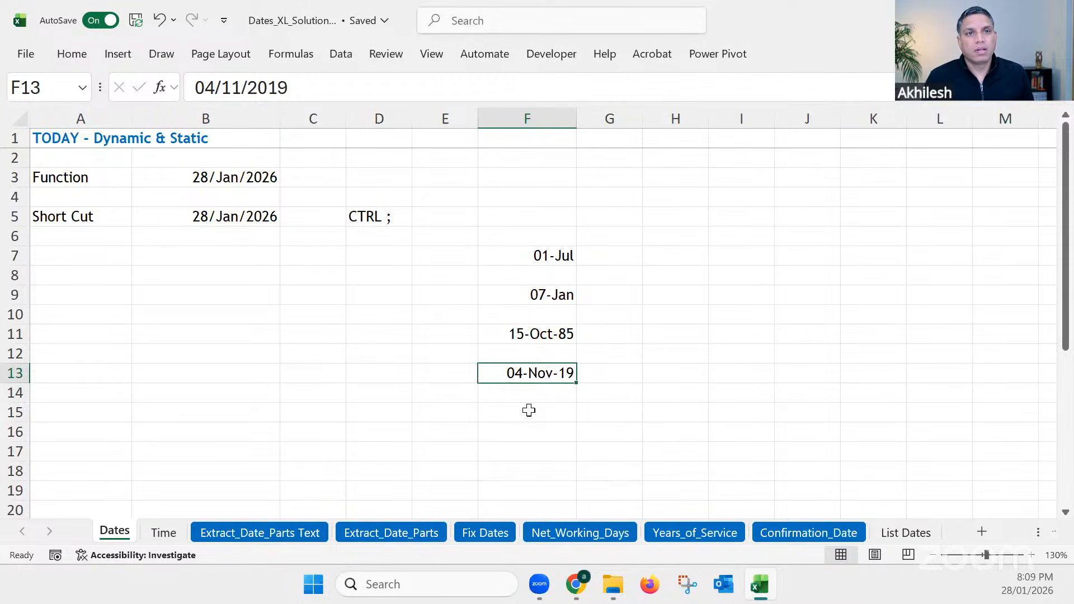
# Step: Review the underlying contents of the current-date cells B3 and B5 and the typed dates in F7, F9, F11 and F13
pyautogui.click(240, 179)
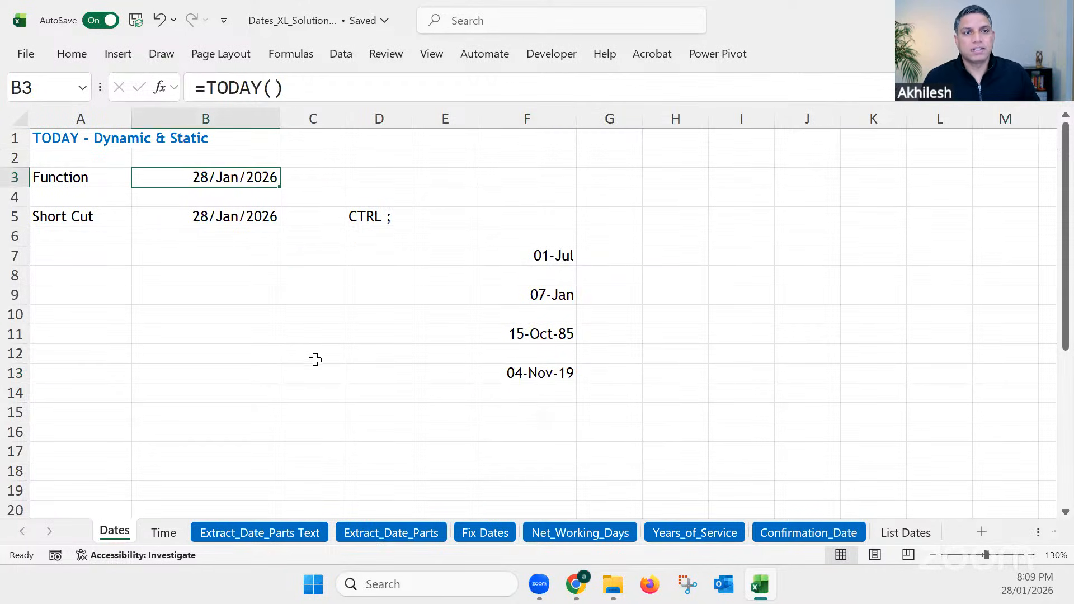
pyautogui.click(247, 214)
pyautogui.click(247, 178)
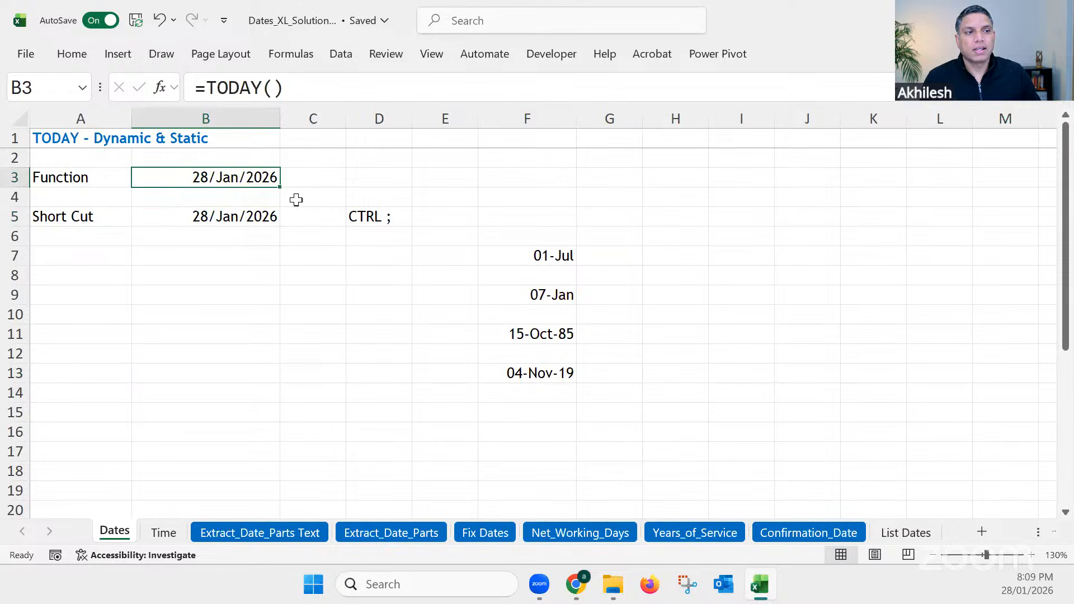
pyautogui.click(557, 256)
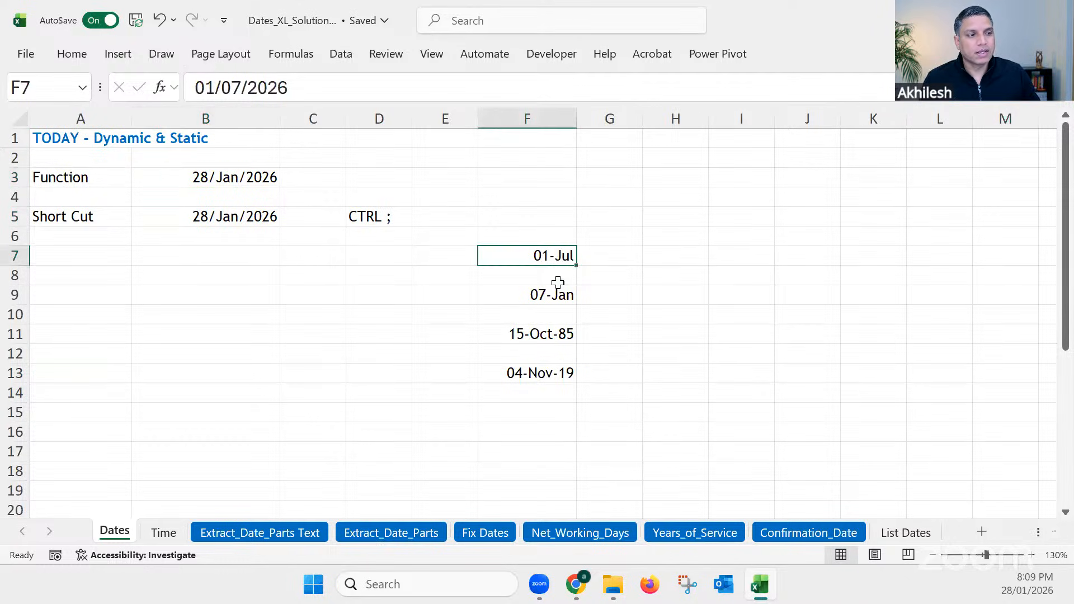
pyautogui.click(557, 297)
pyautogui.click(558, 336)
pyautogui.click(558, 373)
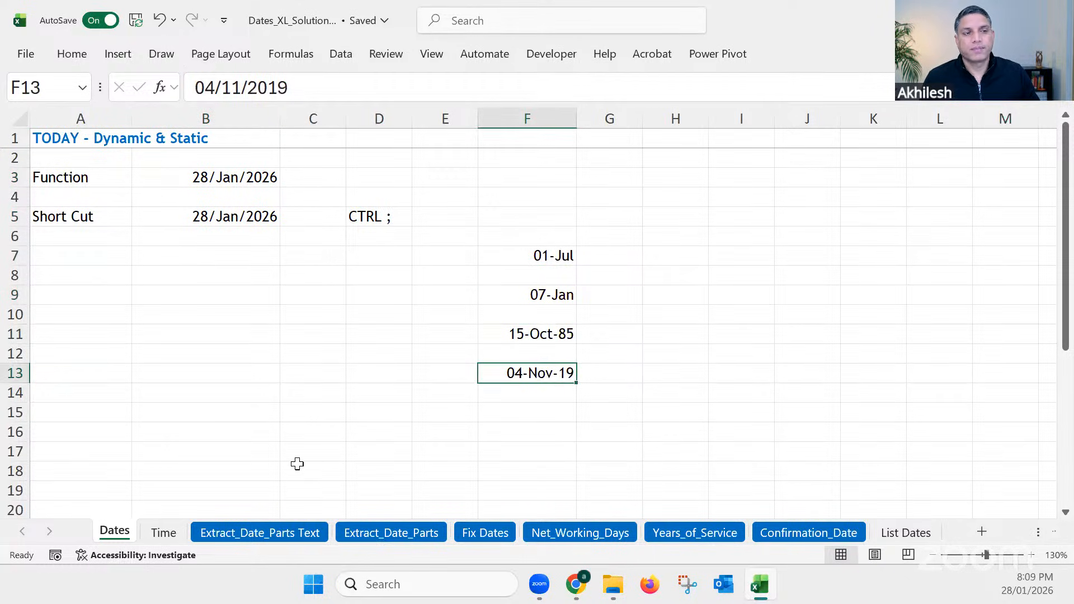
pyautogui.click(405, 453)
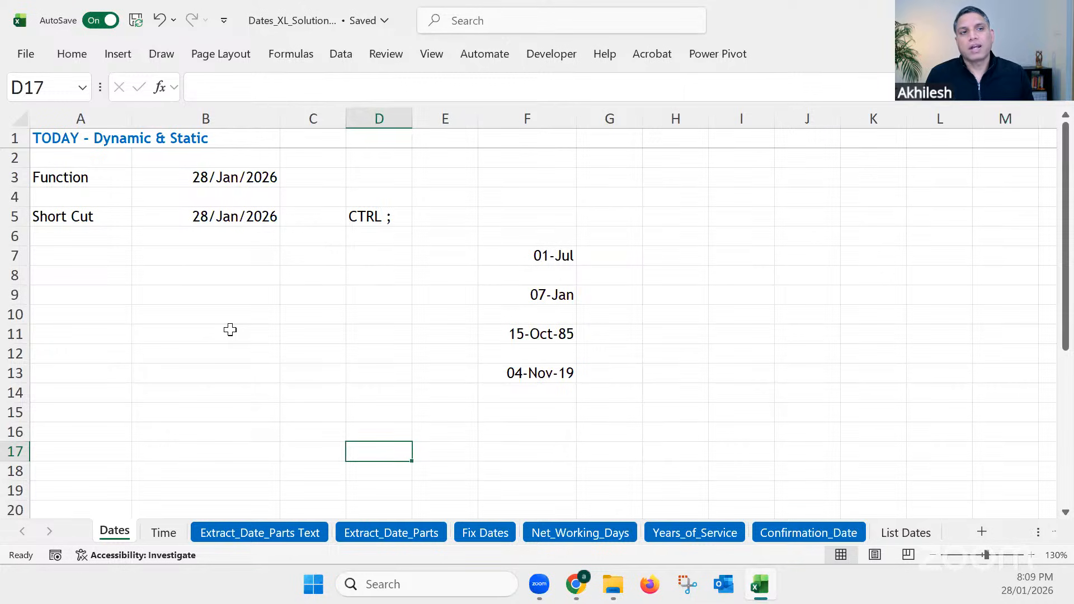
# Step: Enter the number 1 in cell B8 of the date-formatted column B
pyautogui.click(227, 118)
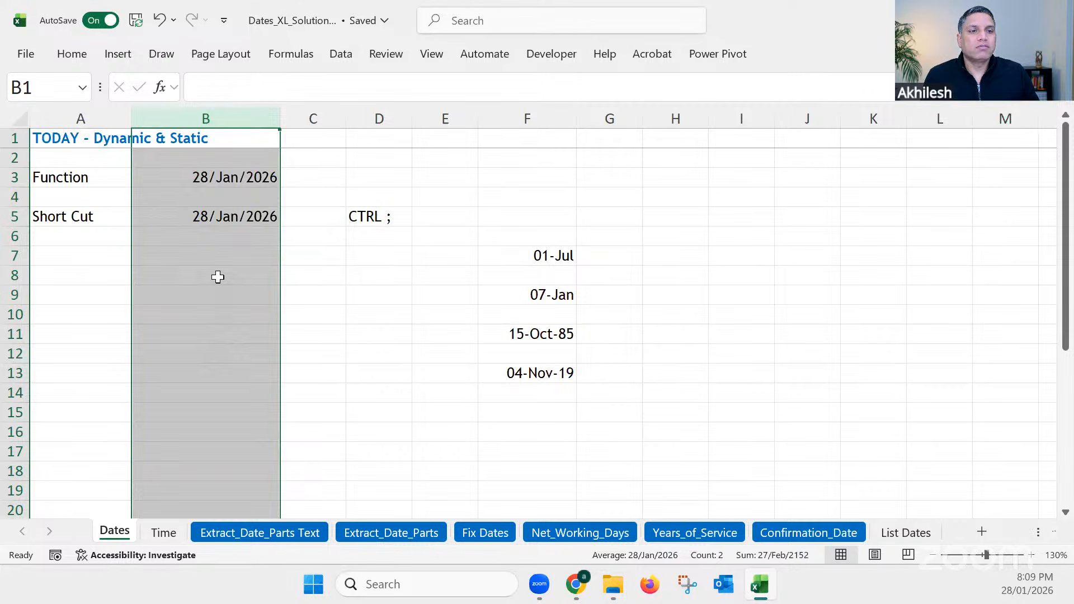
pyautogui.click(218, 276)
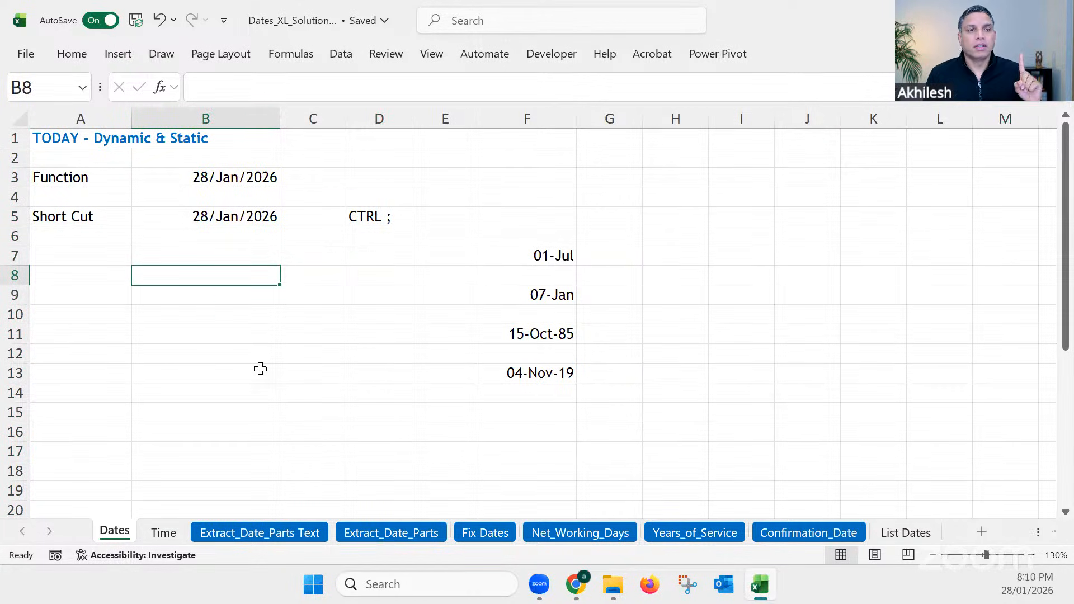
pyautogui.write('1')
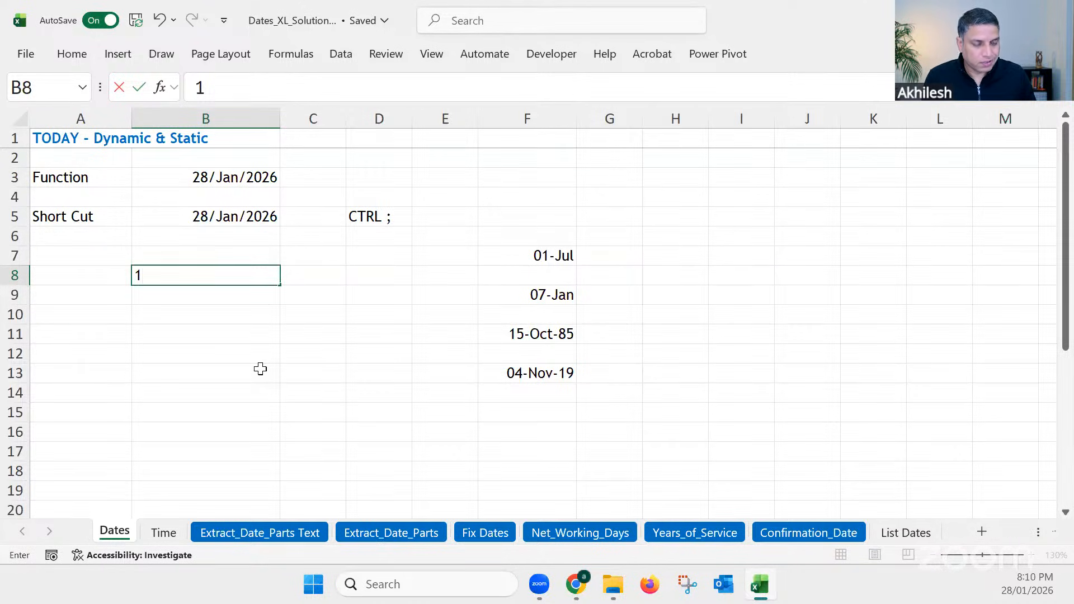
pyautogui.press('Return')
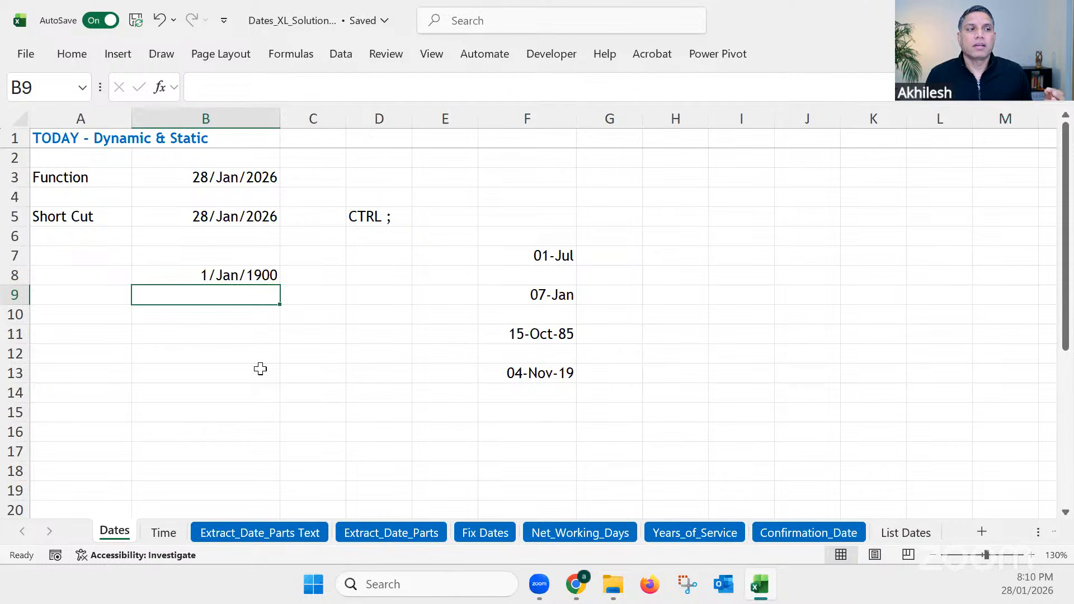
# Step: Enter the number 1 in cell I6 outside the date-formatted column and compare it with cell B8
pyautogui.click(745, 238)
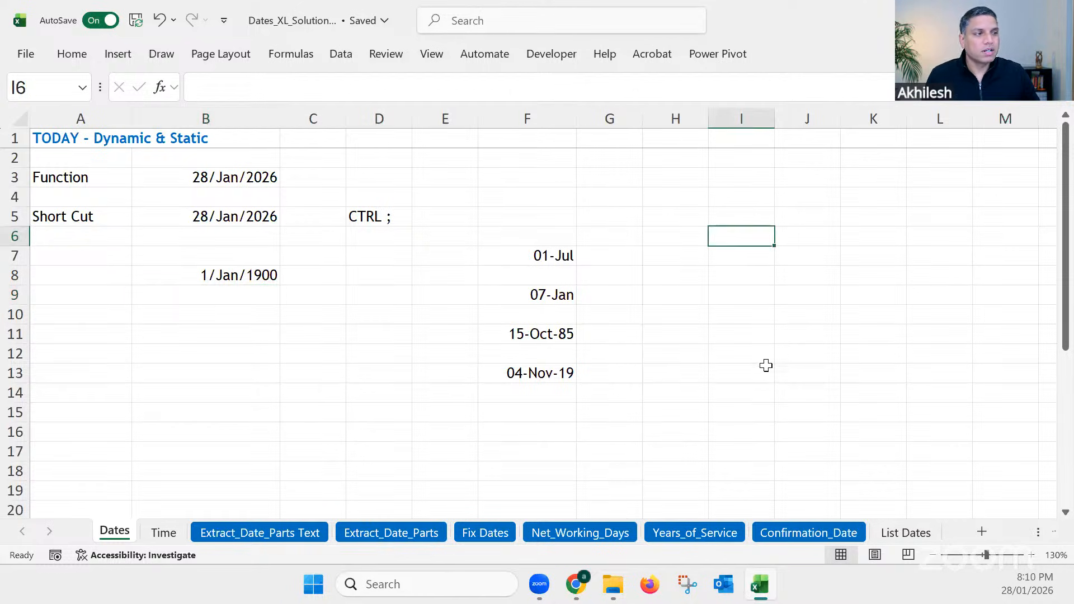
pyautogui.write('1')
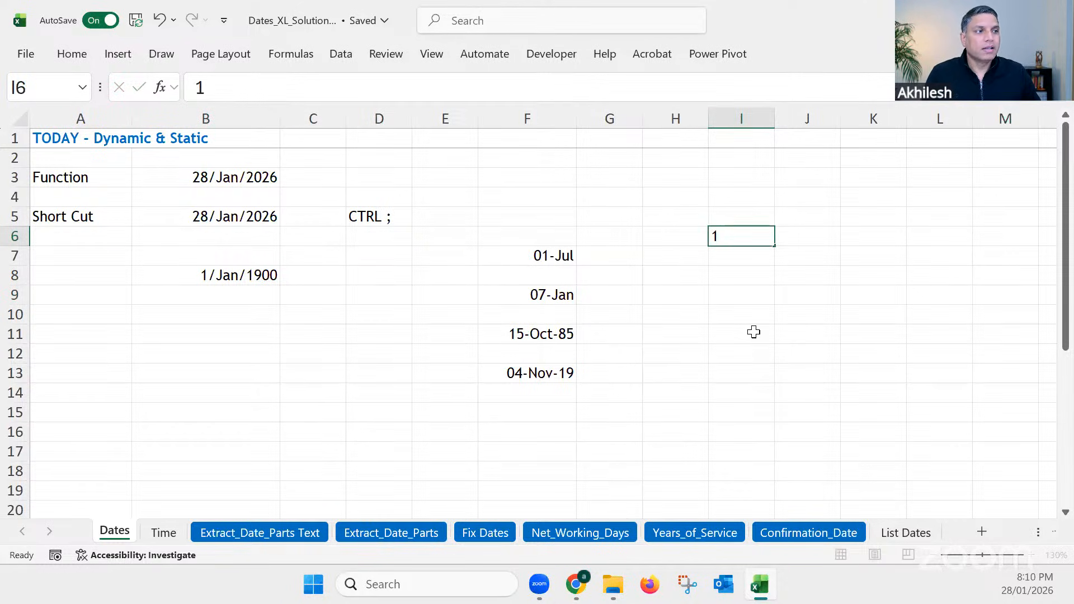
pyautogui.click(753, 334)
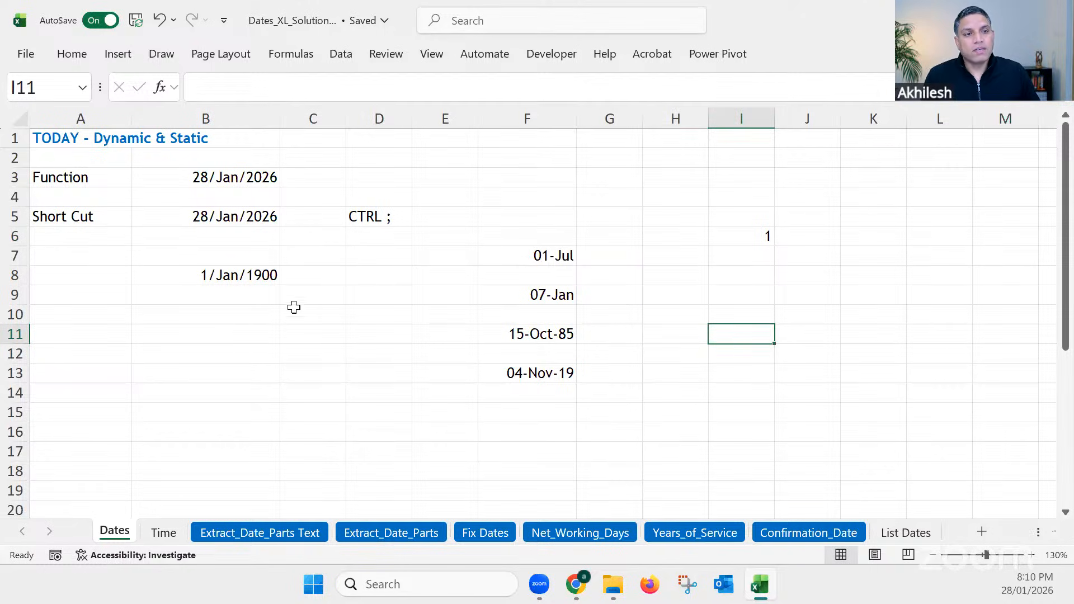
pyautogui.click(227, 276)
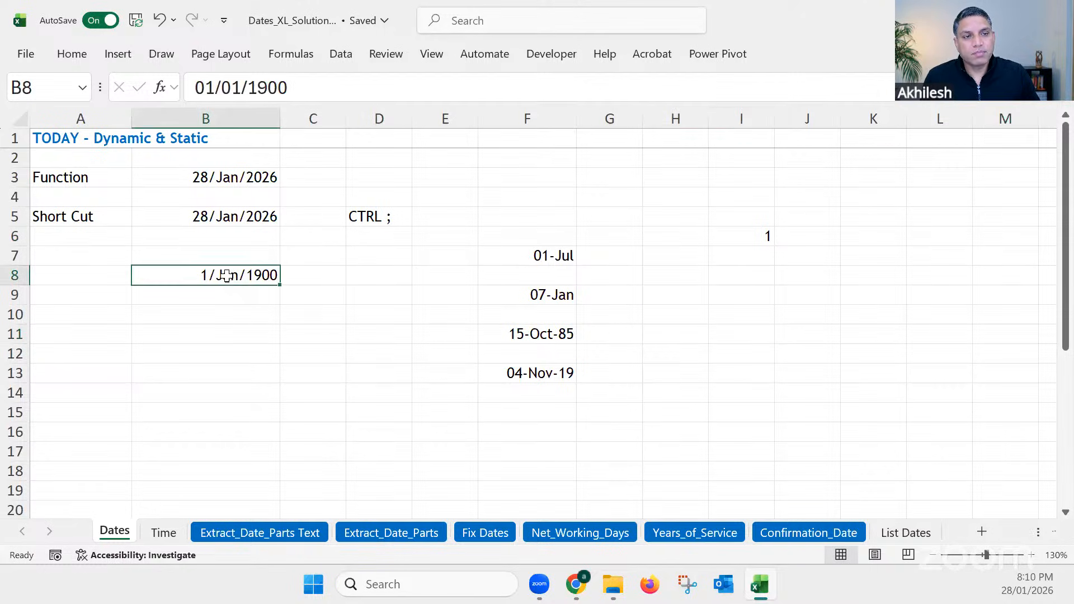
# Step: Enter the numbers 31 in cell B10 and 366 in cell B12 of the date-formatted column
pyautogui.click(215, 316)
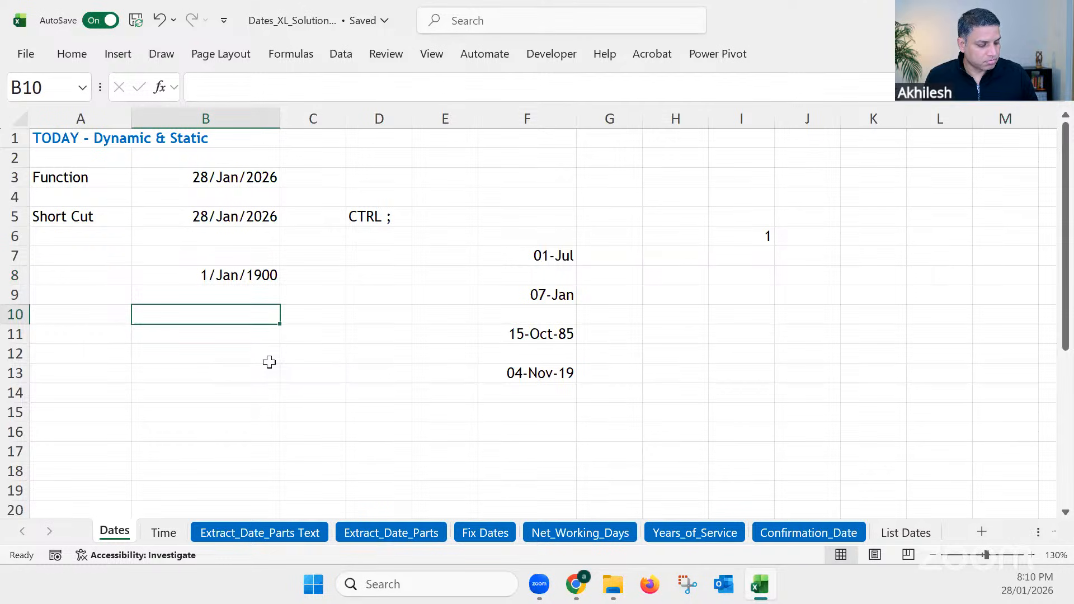
pyautogui.write('31')
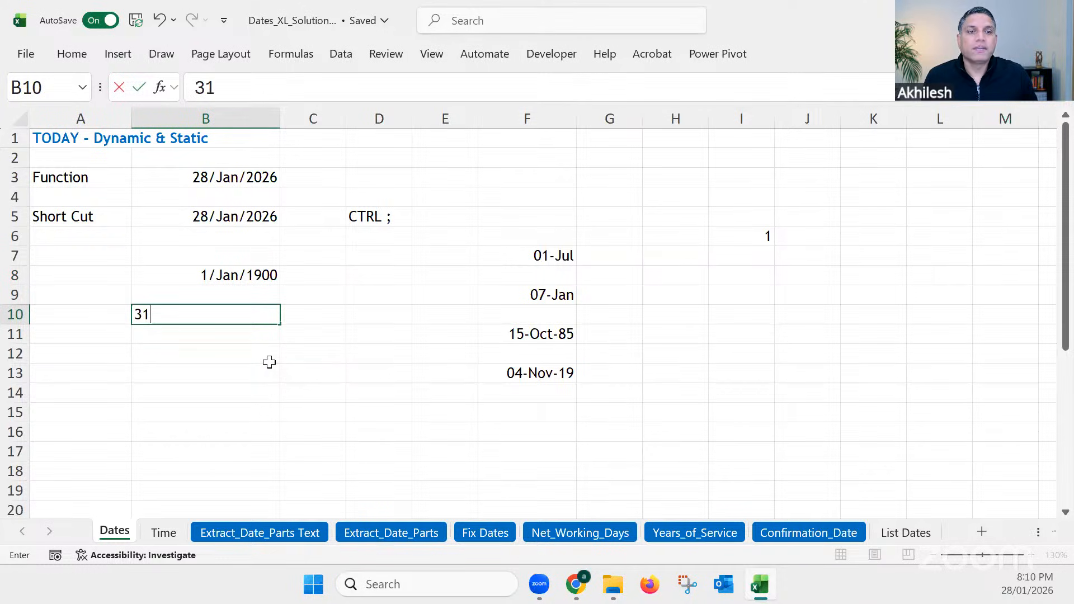
pyautogui.press('Return')
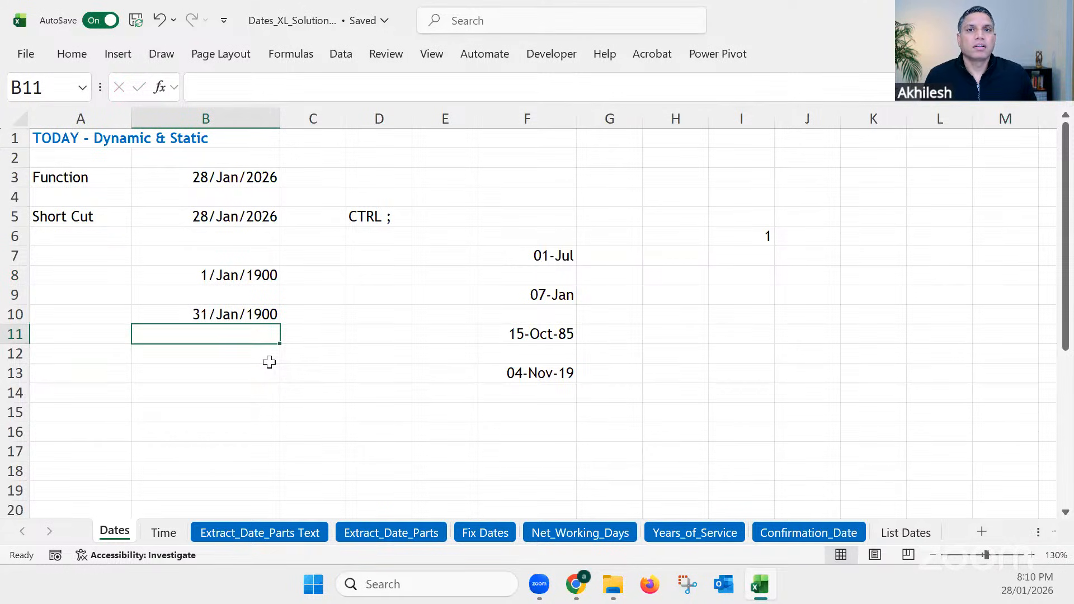
pyautogui.click(269, 362)
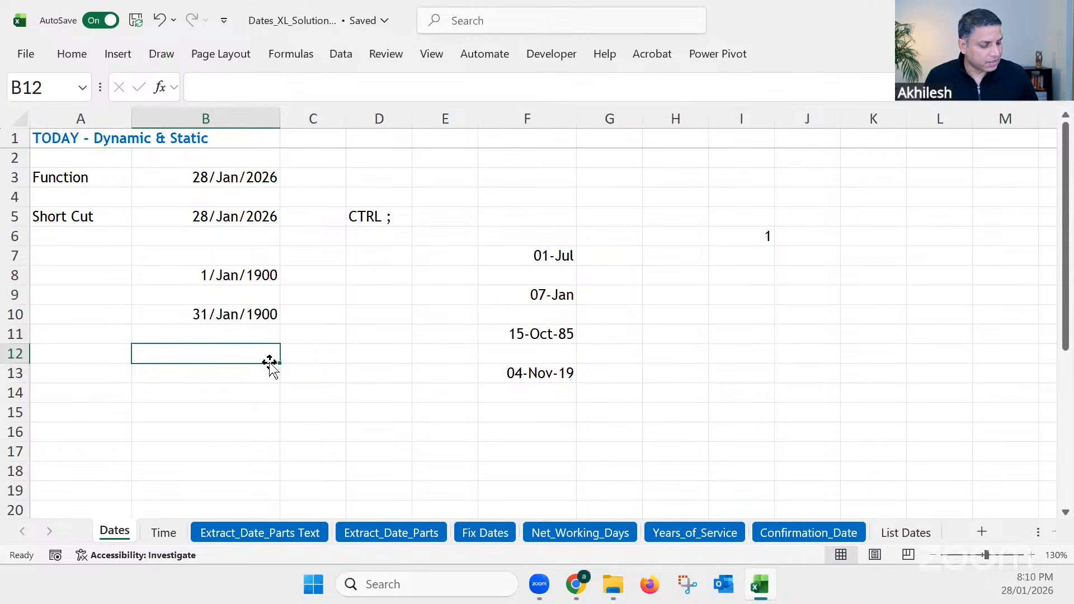
pyautogui.write('366')
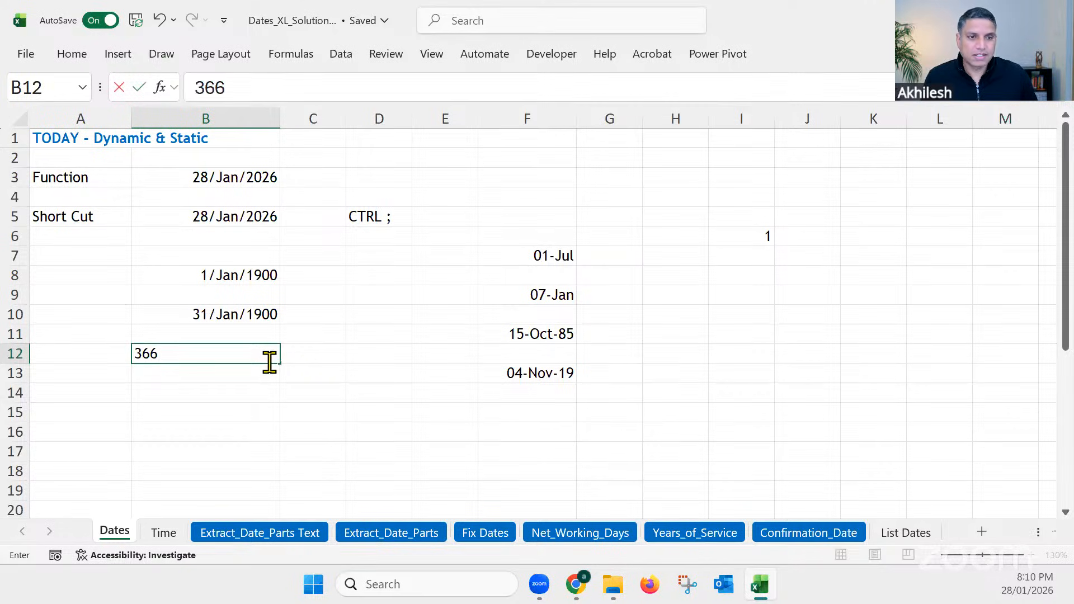
pyautogui.press('Return')
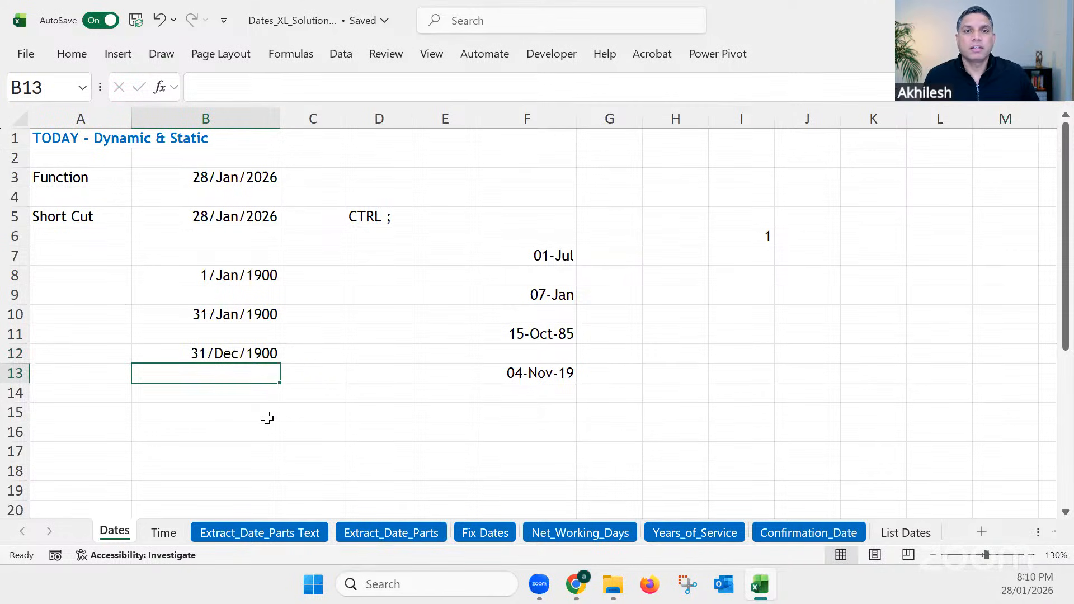
# Step: Enter the number 45999 in cell B15 of the date-formatted column
pyautogui.click(253, 411)
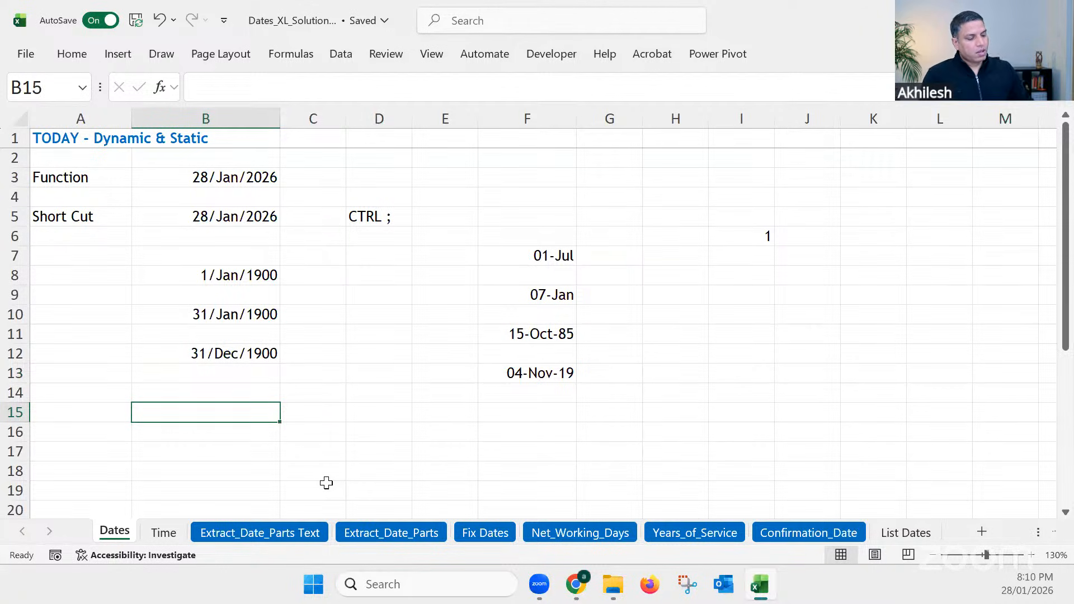
pyautogui.write('45')
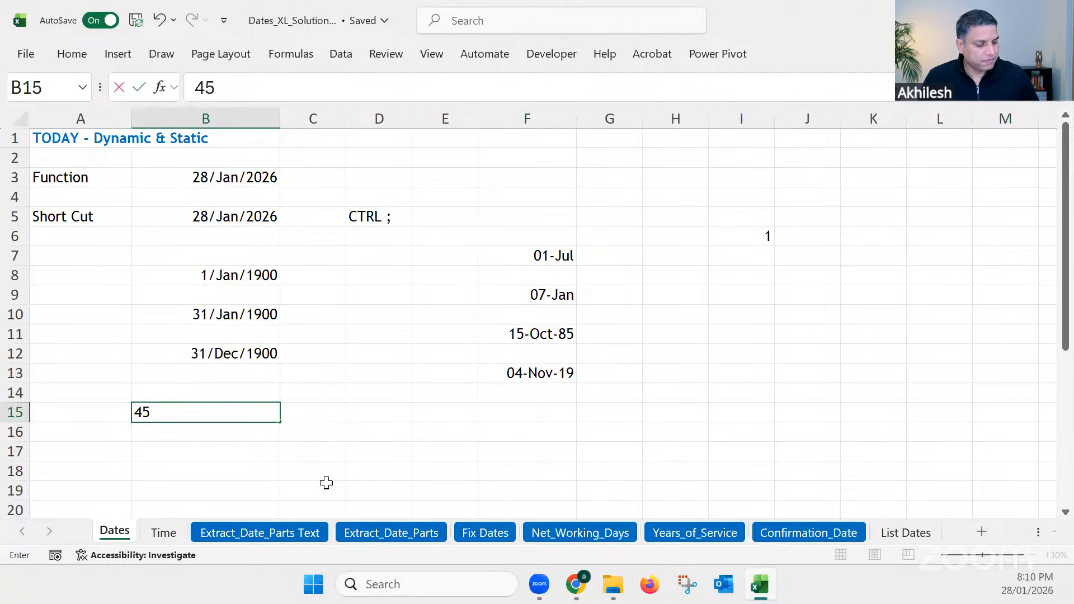
pyautogui.write('999')
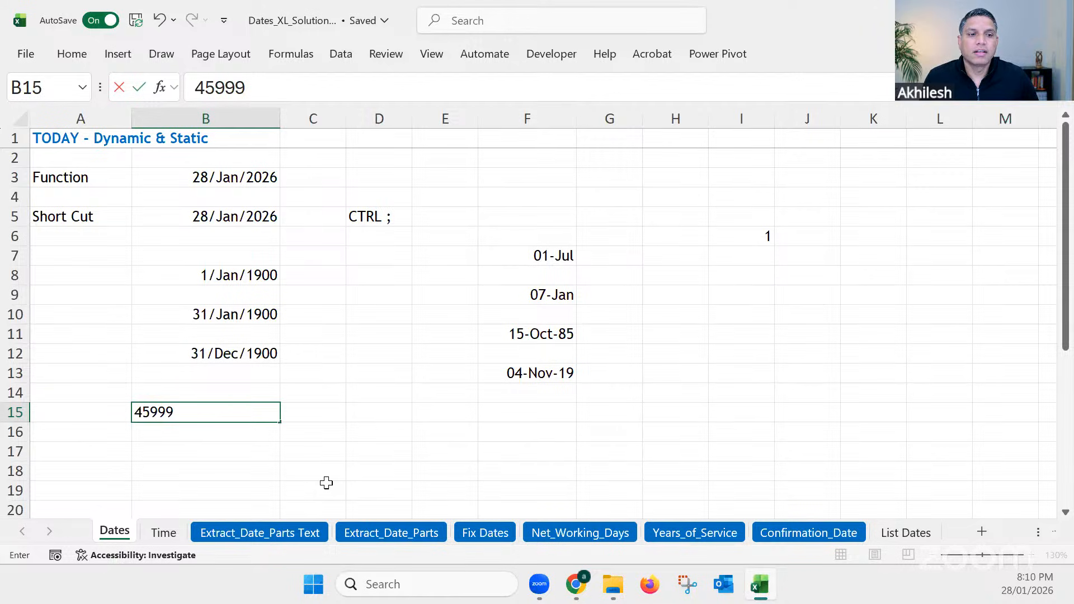
pyautogui.press('Return')
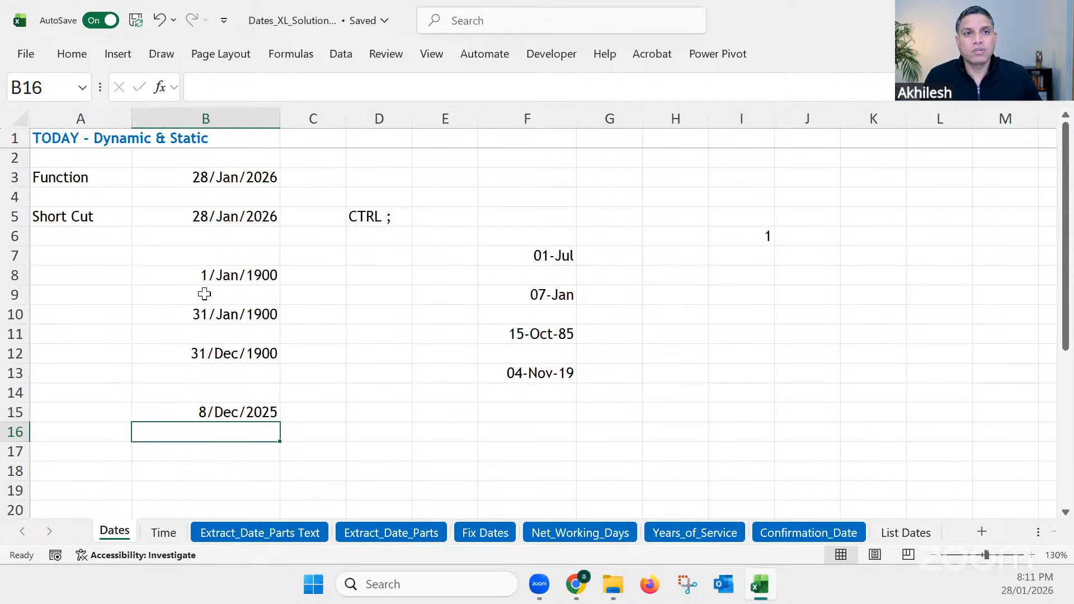
# Step: Examine column B and the underlying dates of the number entries in B8, B10, B12 and B15
pyautogui.click(241, 131)
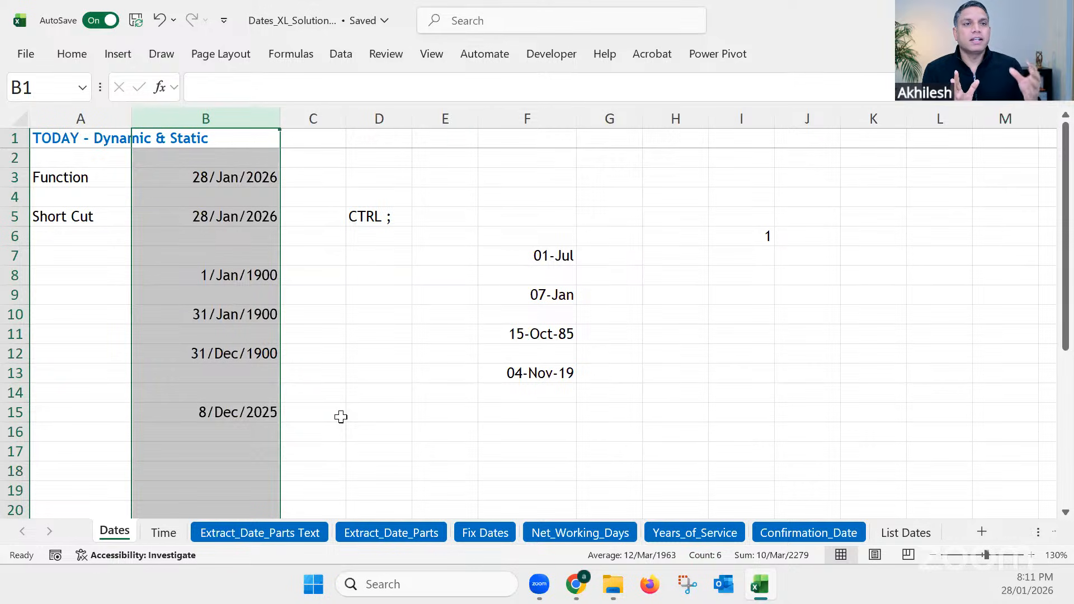
pyautogui.click(225, 279)
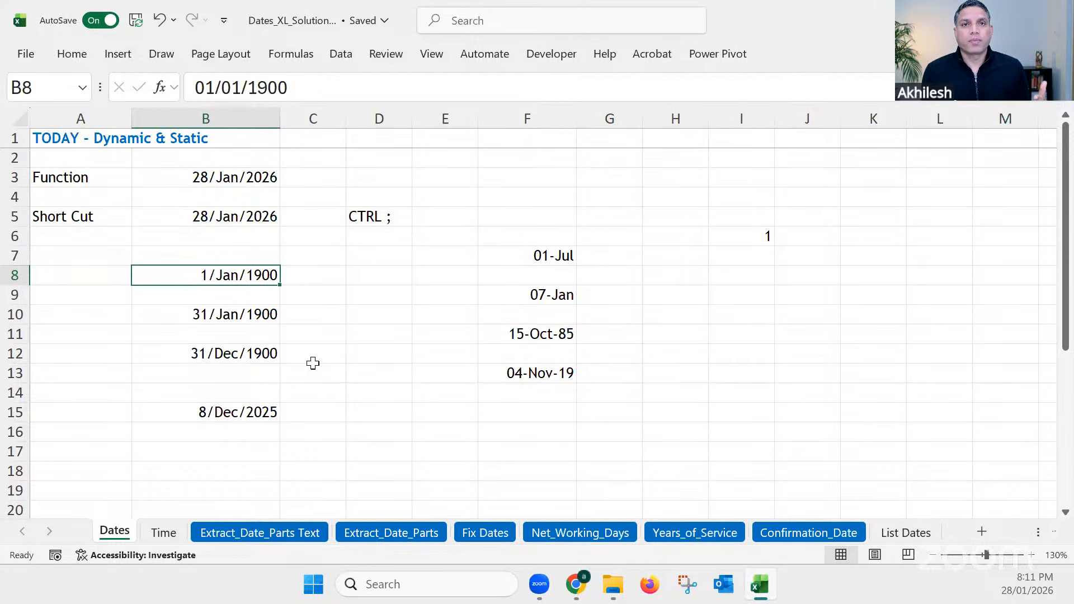
pyautogui.click(213, 313)
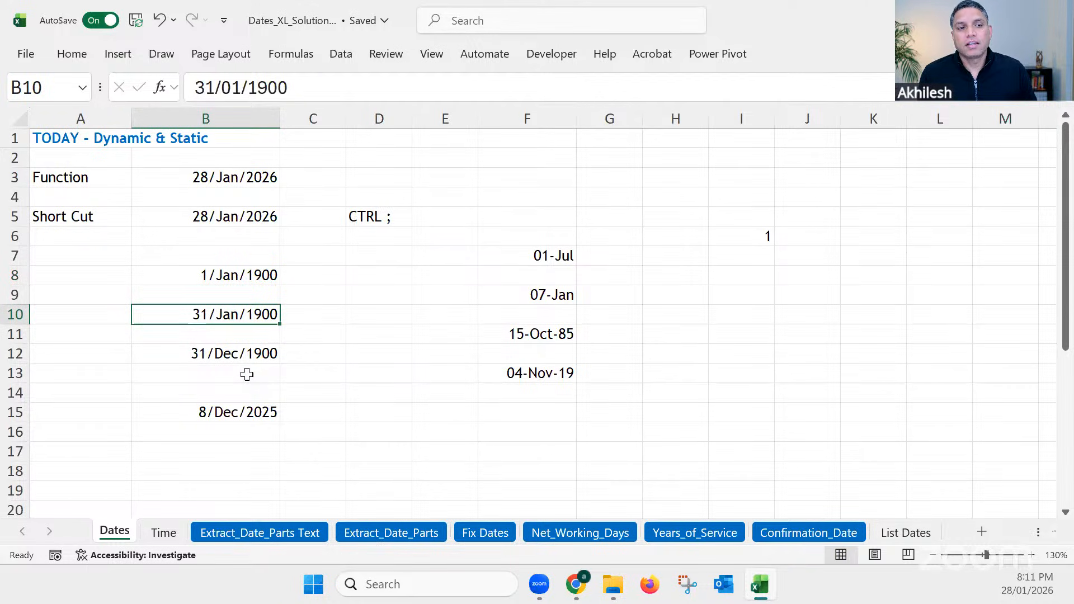
pyautogui.click(244, 355)
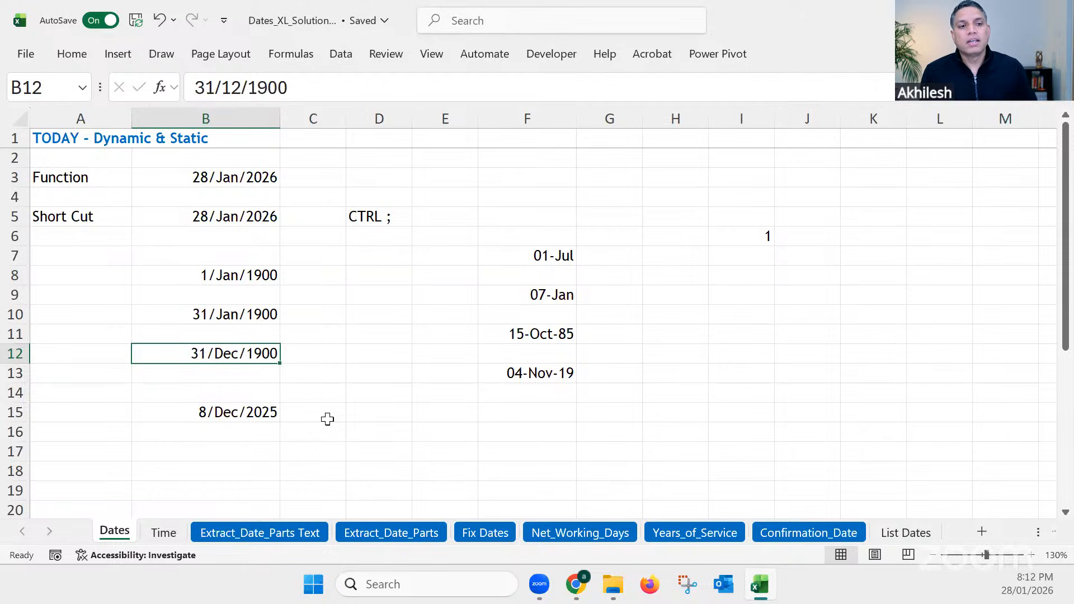
pyautogui.click(263, 414)
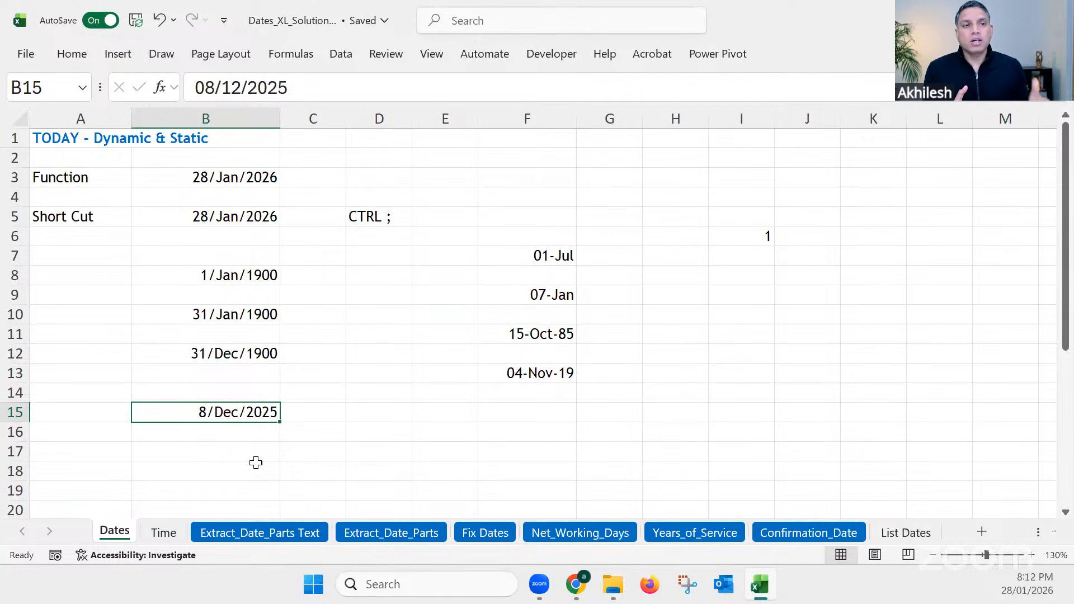
pyautogui.click(230, 278)
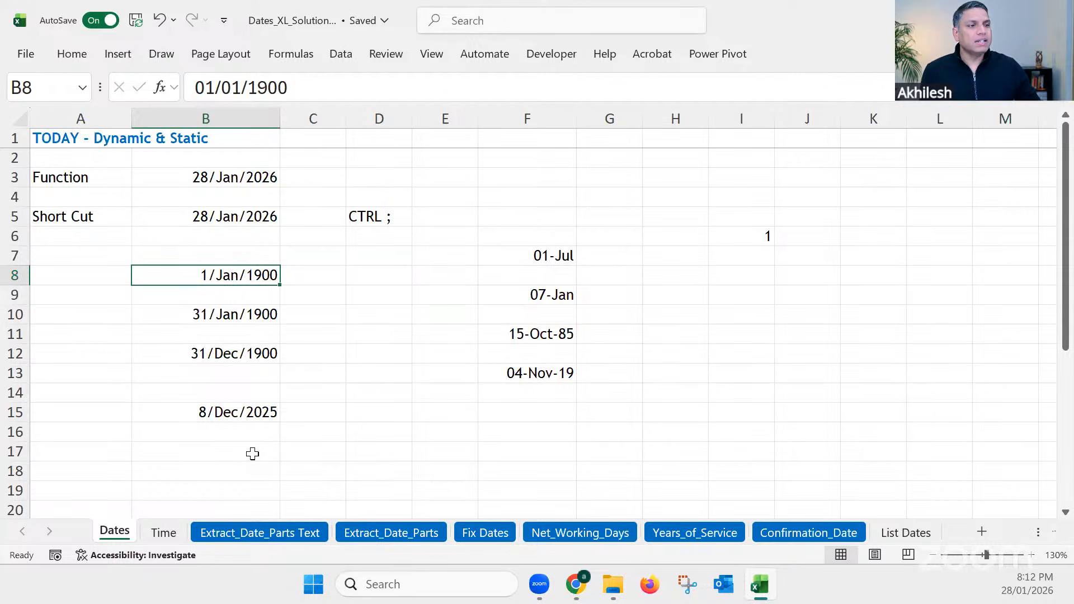
# Step: Apply the Comma Style number format to the typed dates in F7:F11 to expose their serial numbers
pyautogui.click(526, 334)
pyautogui.hotkey('ctrl', 'Up')
pyautogui.hotkey('ctrl', 'Up')
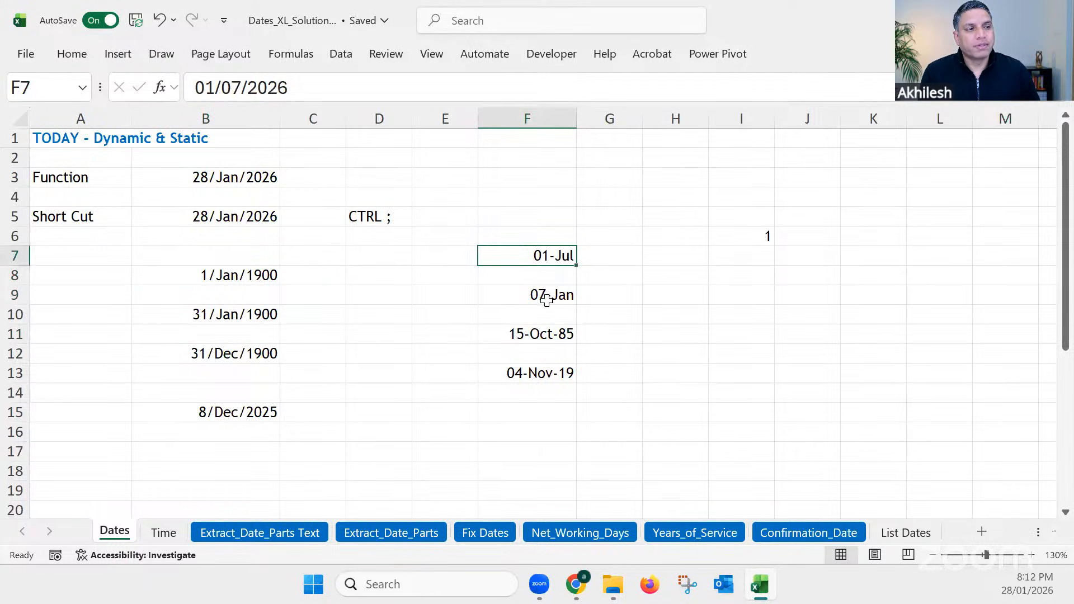
pyautogui.moveTo(544, 255); pyautogui.dragTo(553, 335)
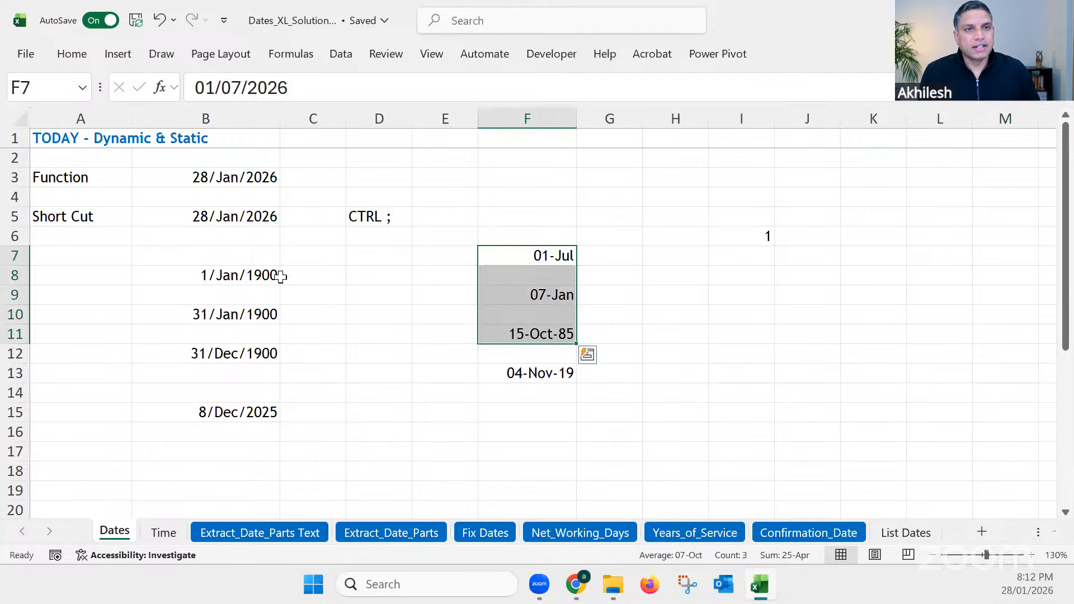
pyautogui.doubleClick(72, 53)
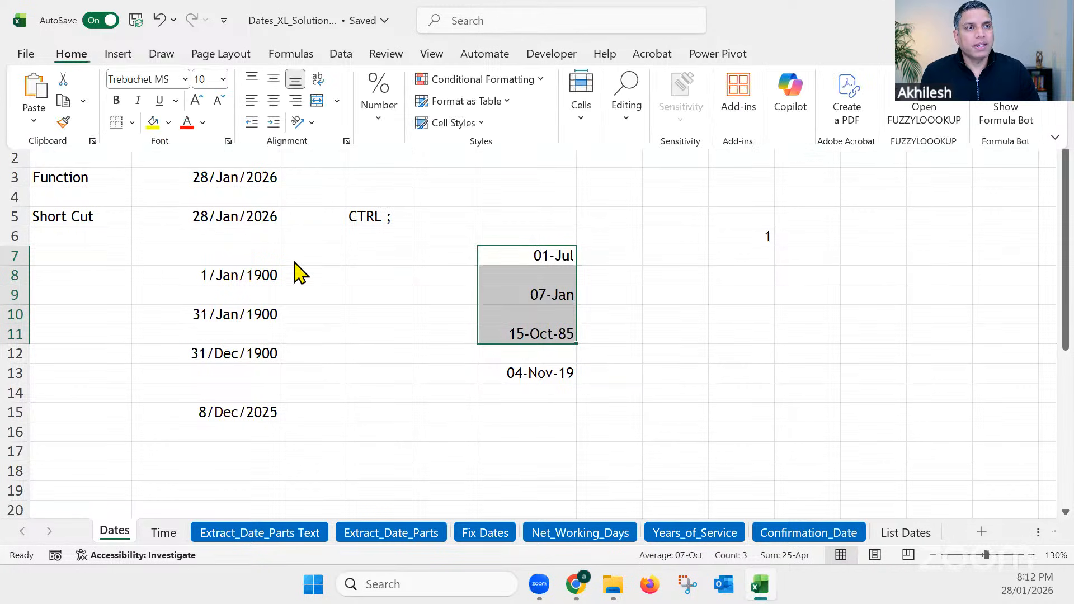
pyautogui.click(387, 132)
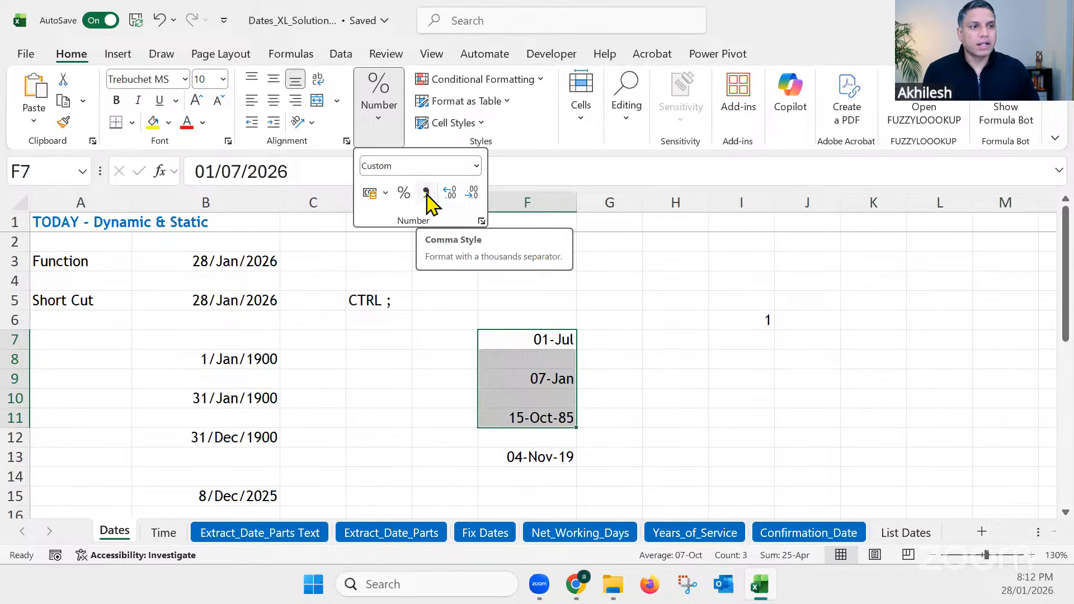
pyautogui.click(427, 195)
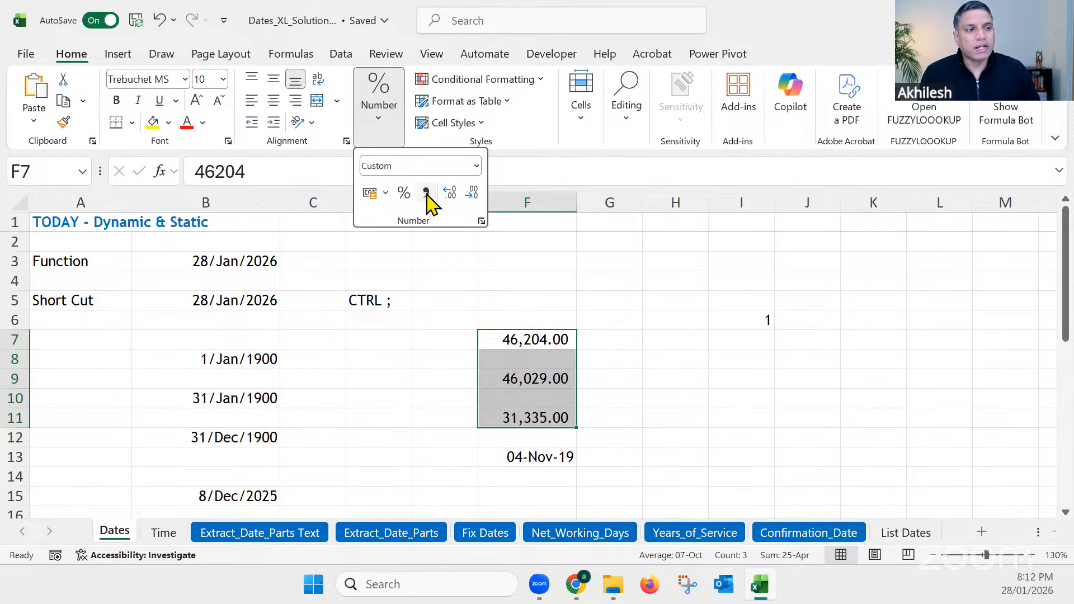
# Step: Compare the serial numbers in F11 and F7 with the date in B8, and undo the Comma Style formatting
pyautogui.click(616, 438)
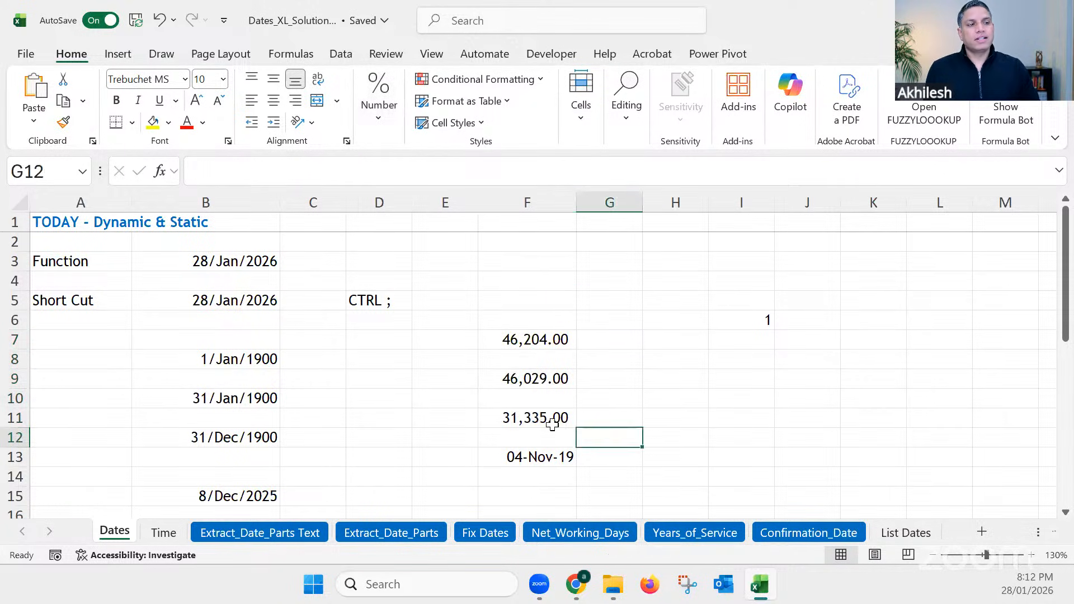
pyautogui.click(536, 422)
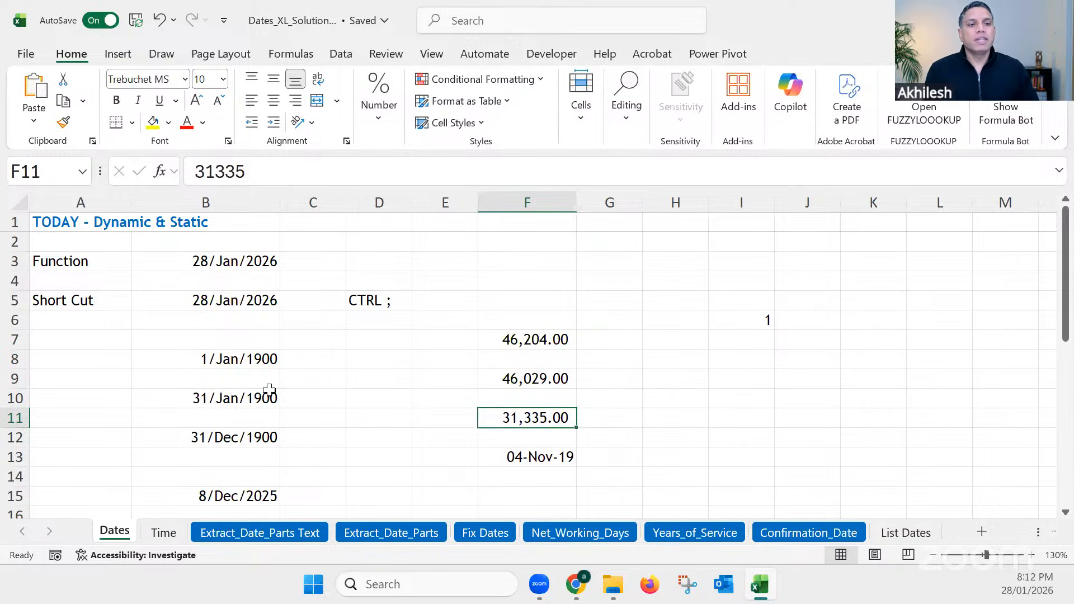
pyautogui.click(251, 359)
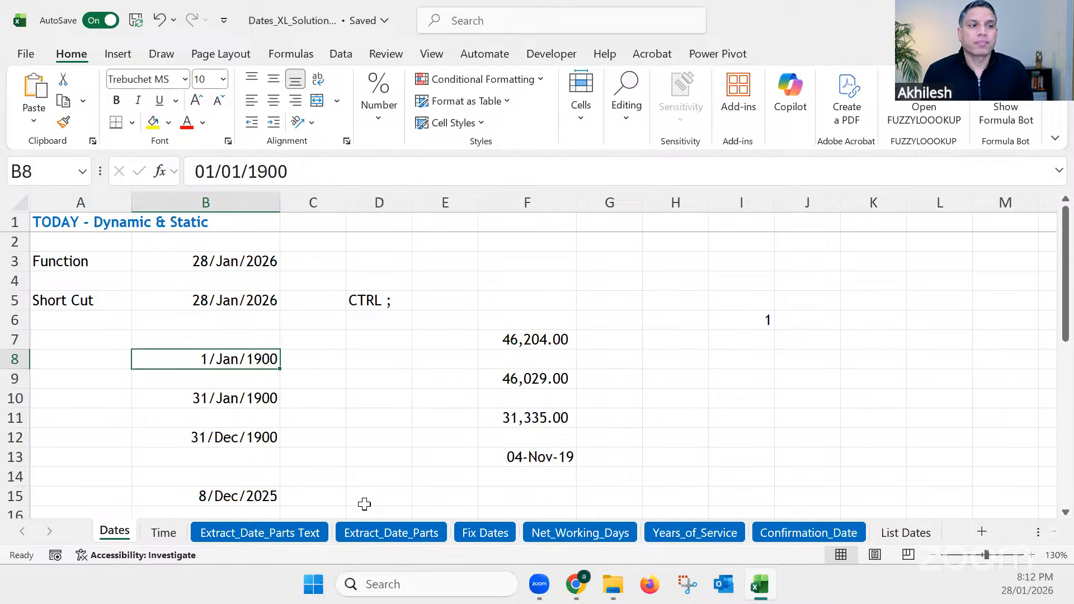
pyautogui.click(522, 340)
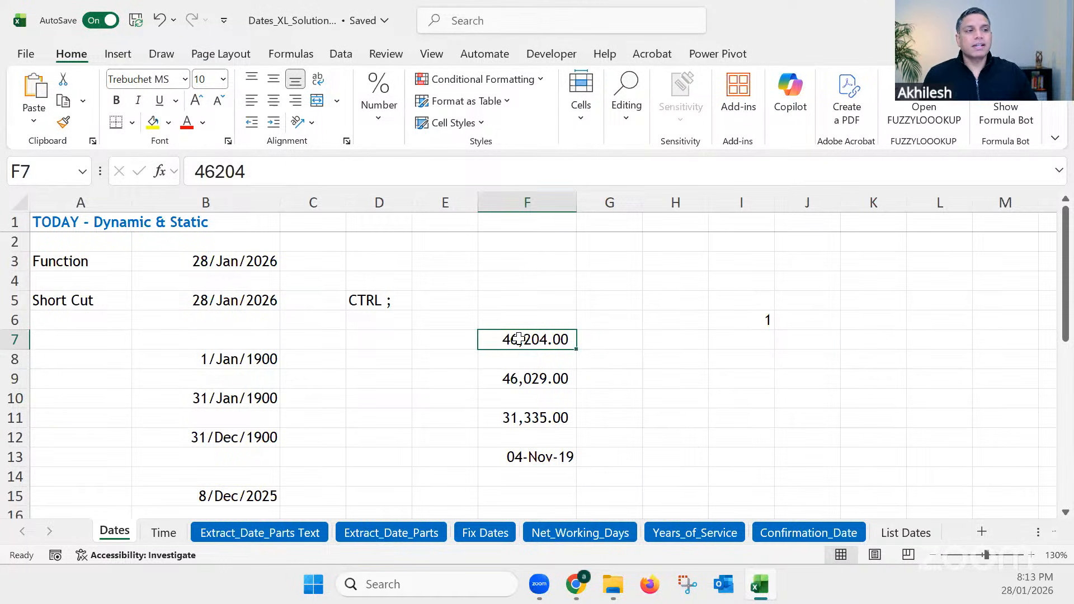
pyautogui.hotkey('ctrl', 'z')
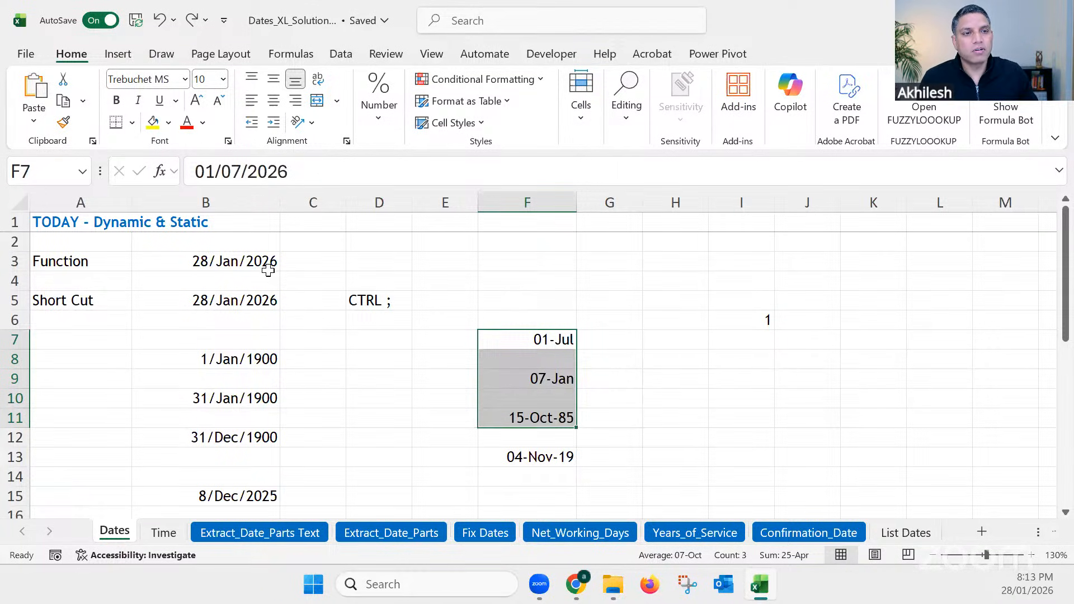
# Step: Calculate yesterday's date in cell D3 with the formula =B3-1, based on the TODAY function cell
pyautogui.click(253, 260)
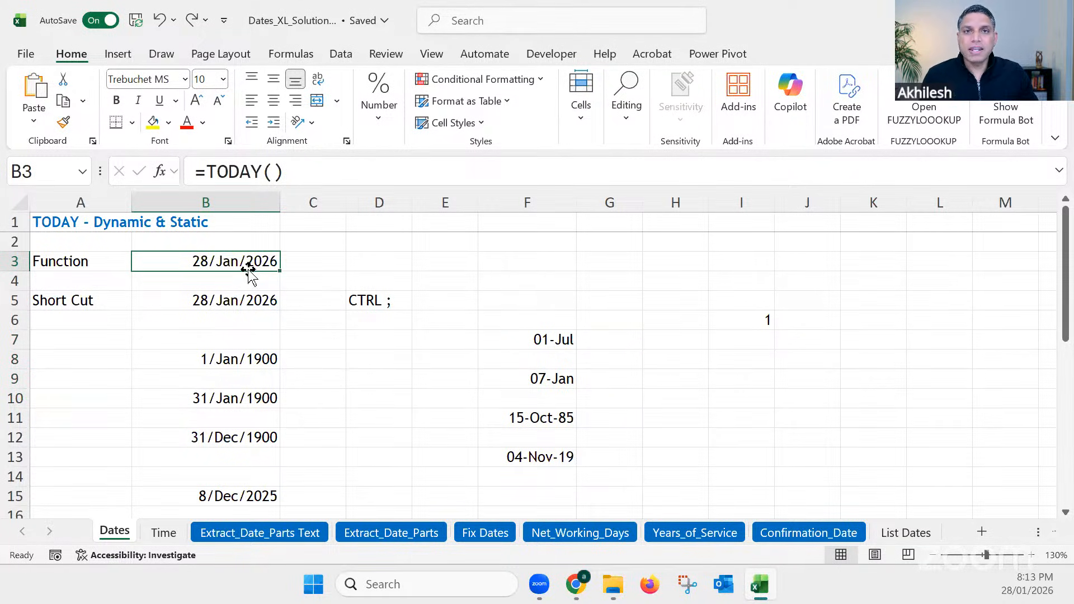
pyautogui.click(386, 264)
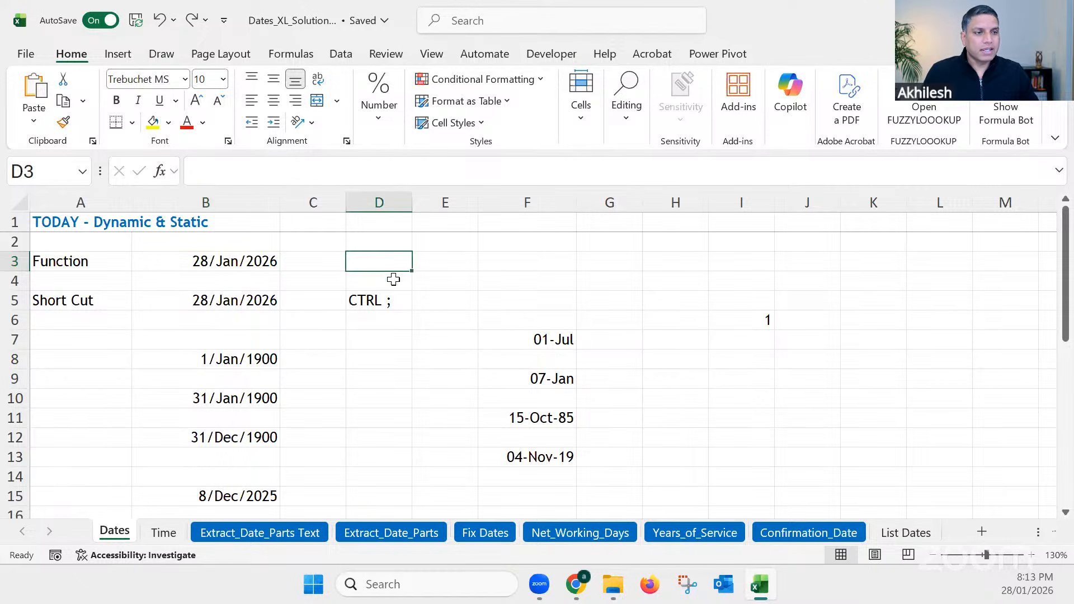
pyautogui.write('=')
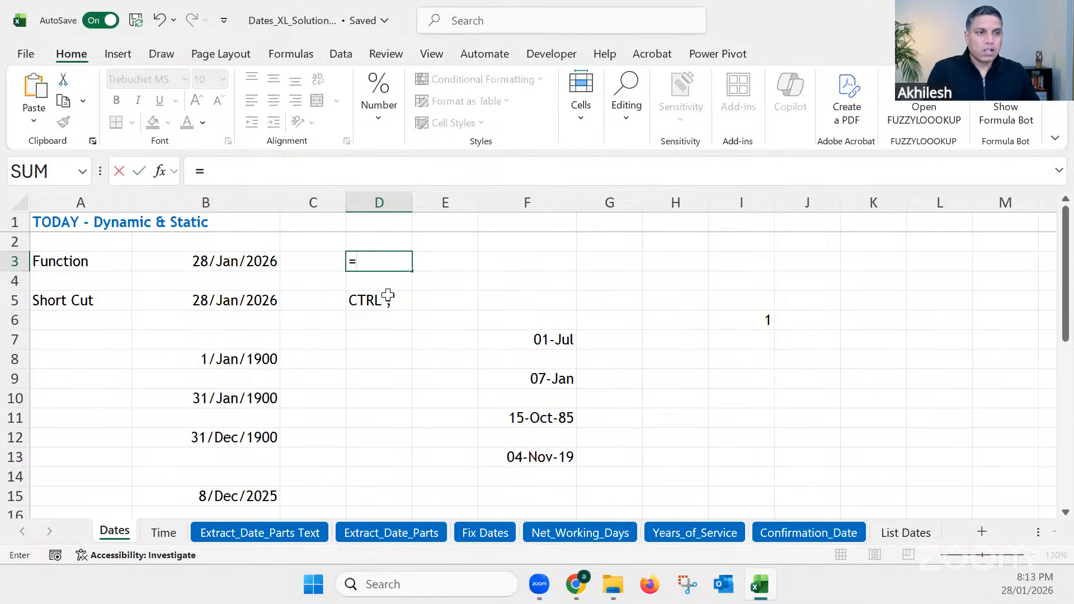
pyautogui.click(250, 261)
pyautogui.write('-')
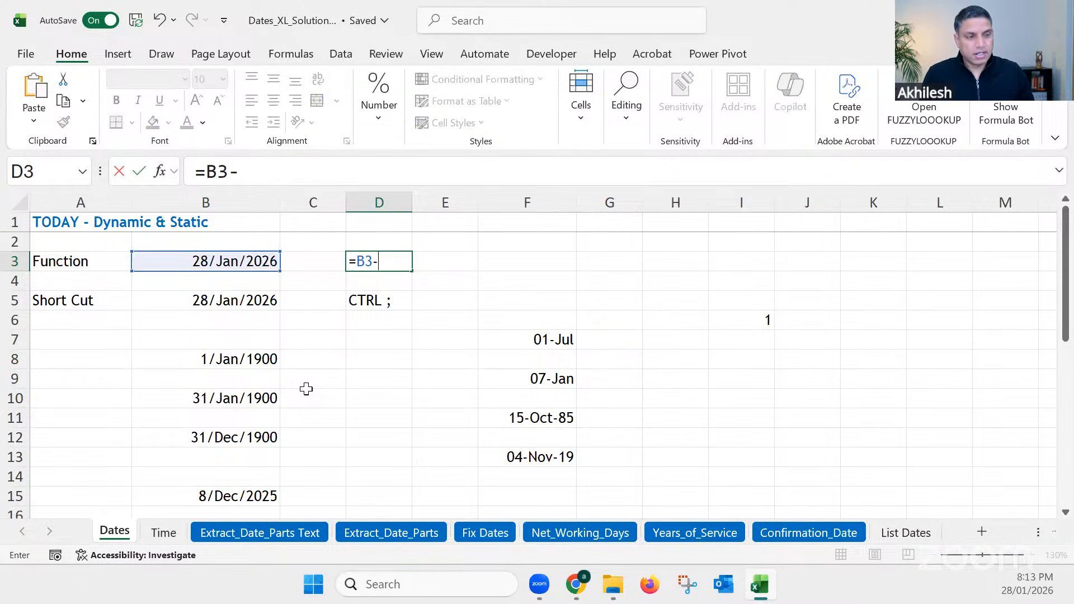
pyautogui.write('1')
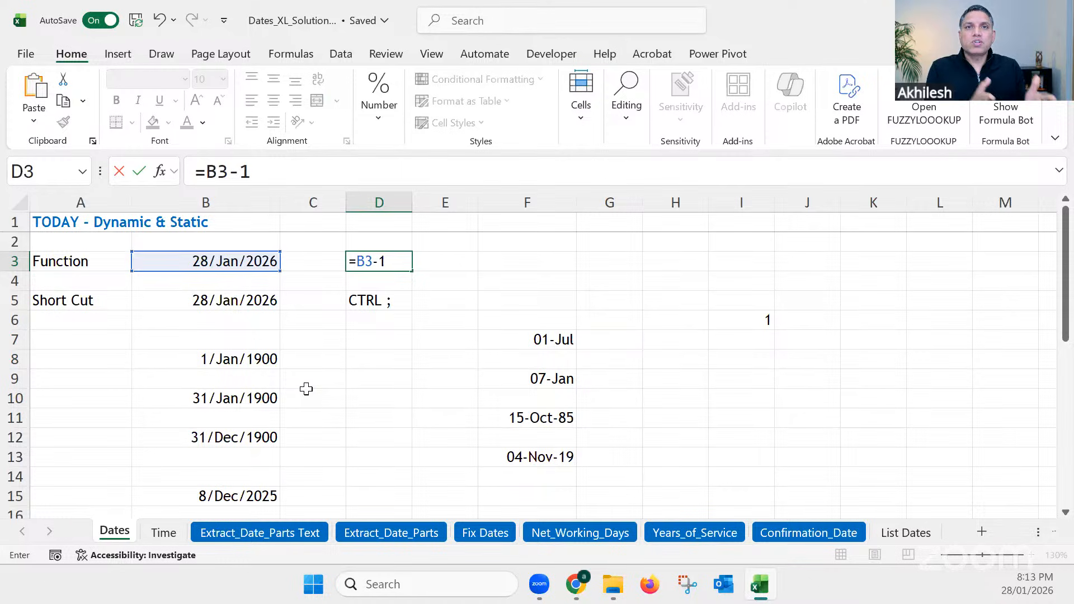
pyautogui.press('Return')
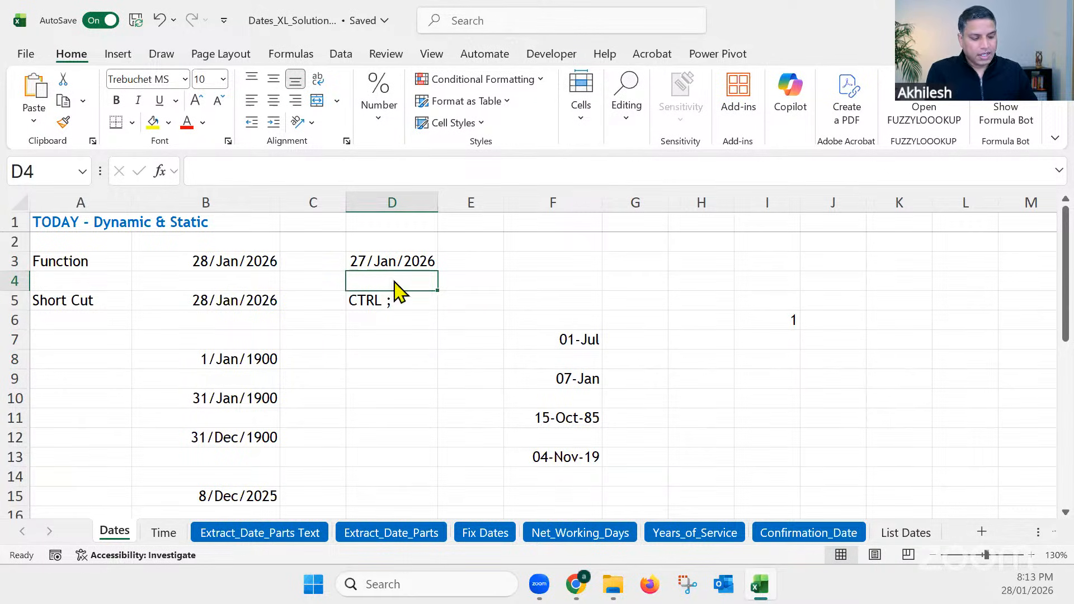
# Step: Calculate tomorrow's date in cell D4 with the formula =B3+1
pyautogui.write('=')
pyautogui.click(260, 262)
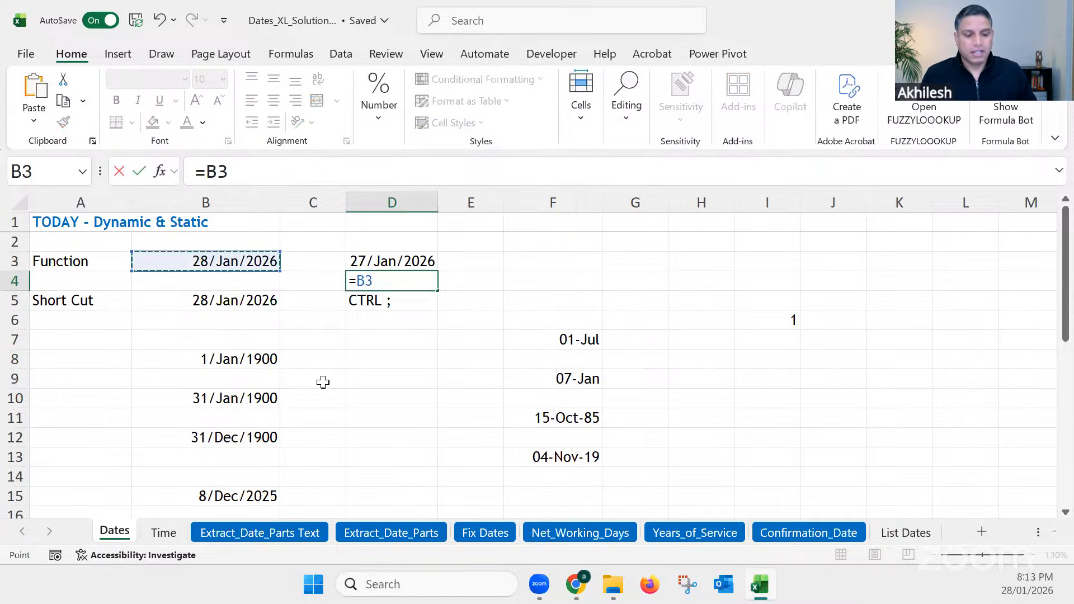
pyautogui.write('+1')
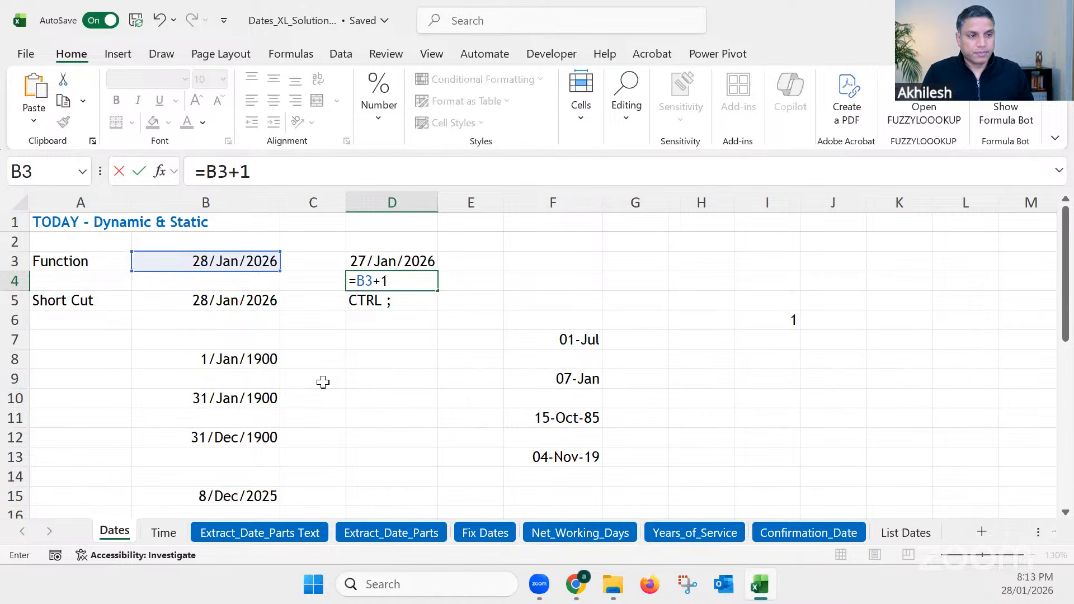
pyautogui.press('Return')
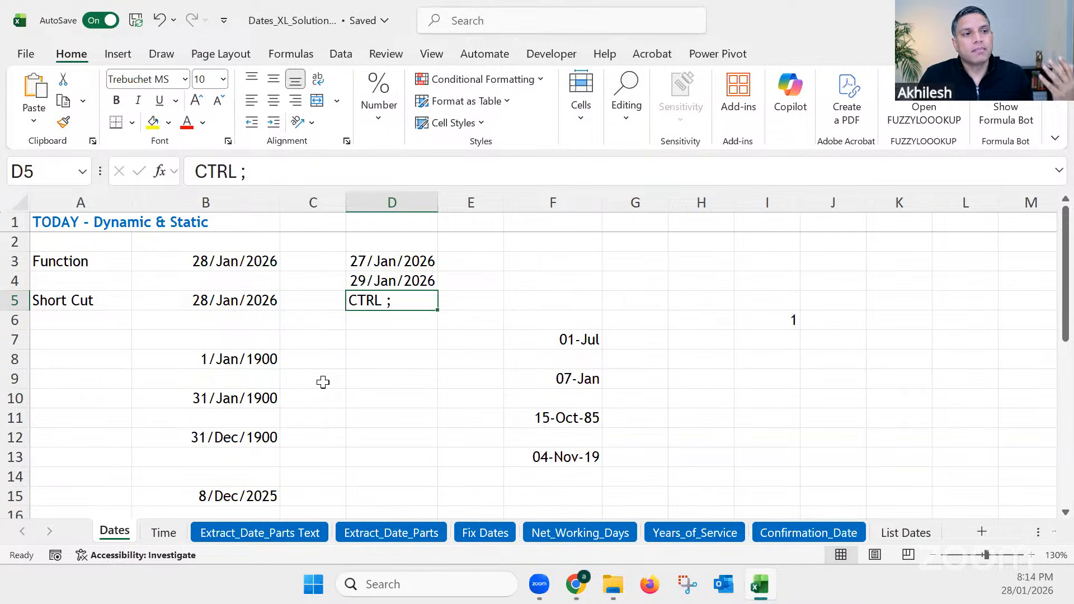
pyautogui.click(249, 309)
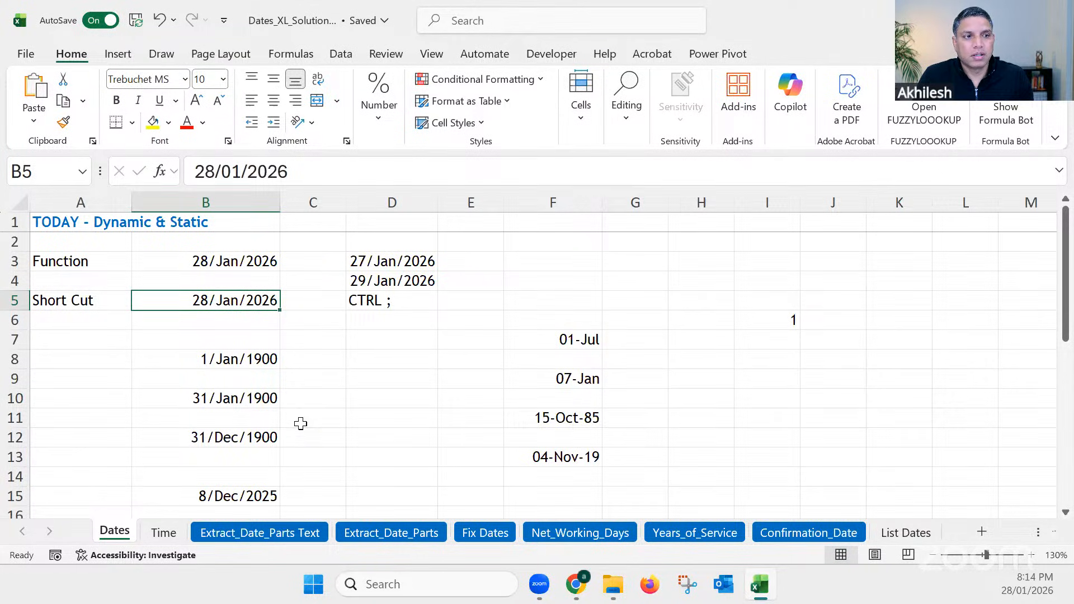
pyautogui.scroll(-1, 301, 424)
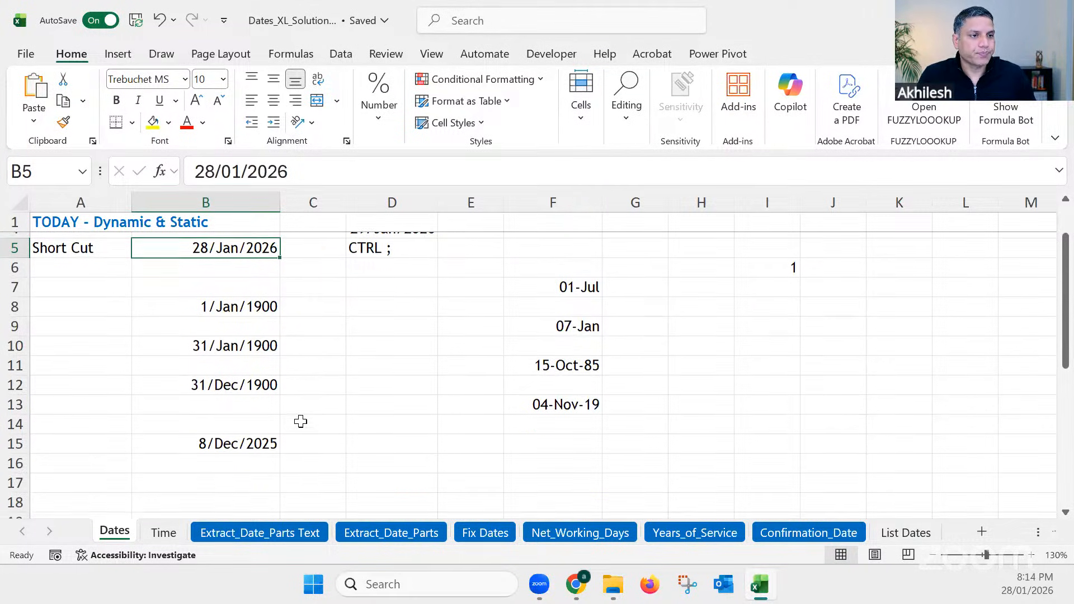
pyautogui.scroll(1, 301, 421)
pyautogui.click(301, 421)
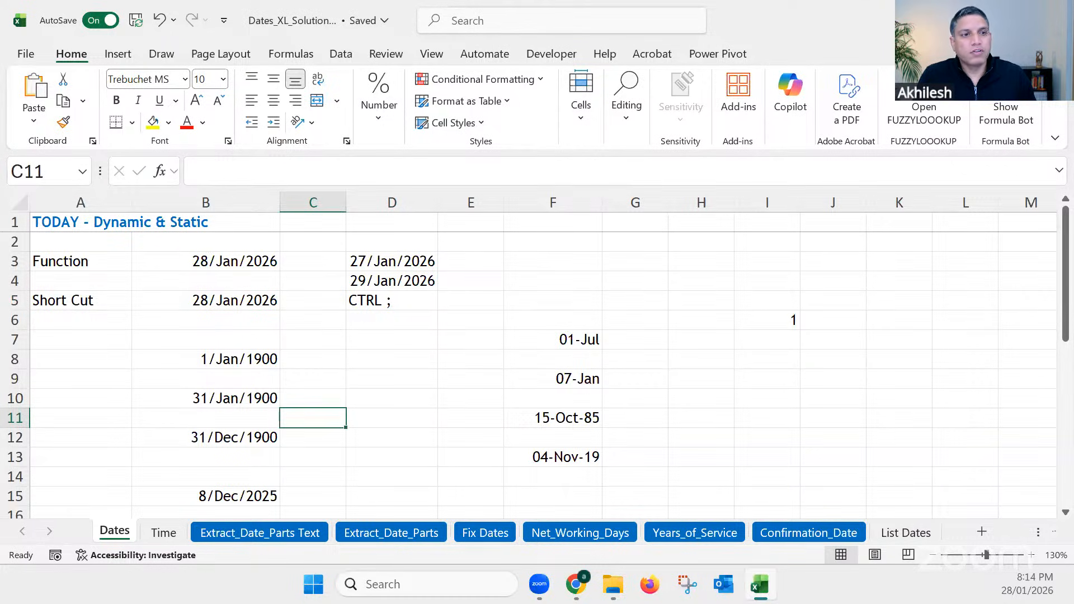
pyautogui.click(332, 386)
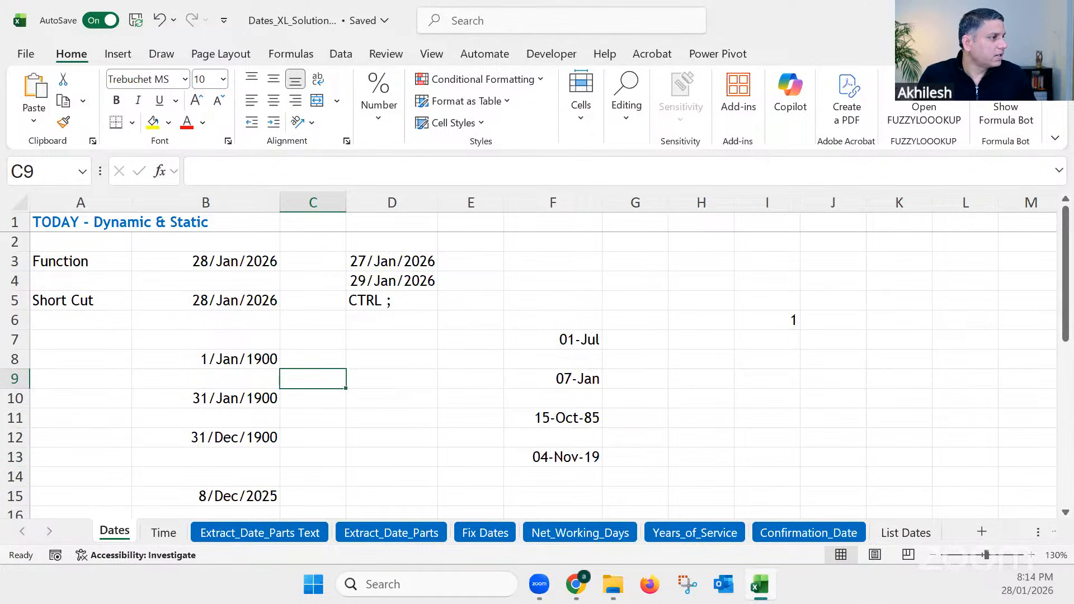
pyautogui.hotkey('alt', 'Tab')
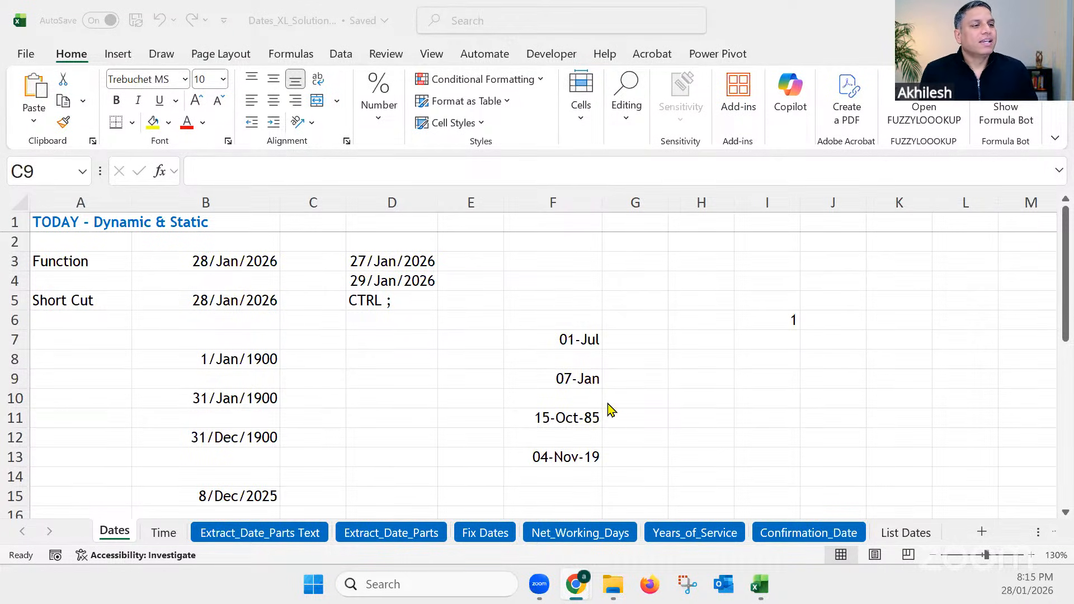
# Step: Apply the Comma Style number format to the typed dates in F7:F13 to expose their serial numbers
pyautogui.click(551, 338)
pyautogui.click(551, 338)
pyautogui.moveTo(554, 376); pyautogui.dragTo(556, 457)
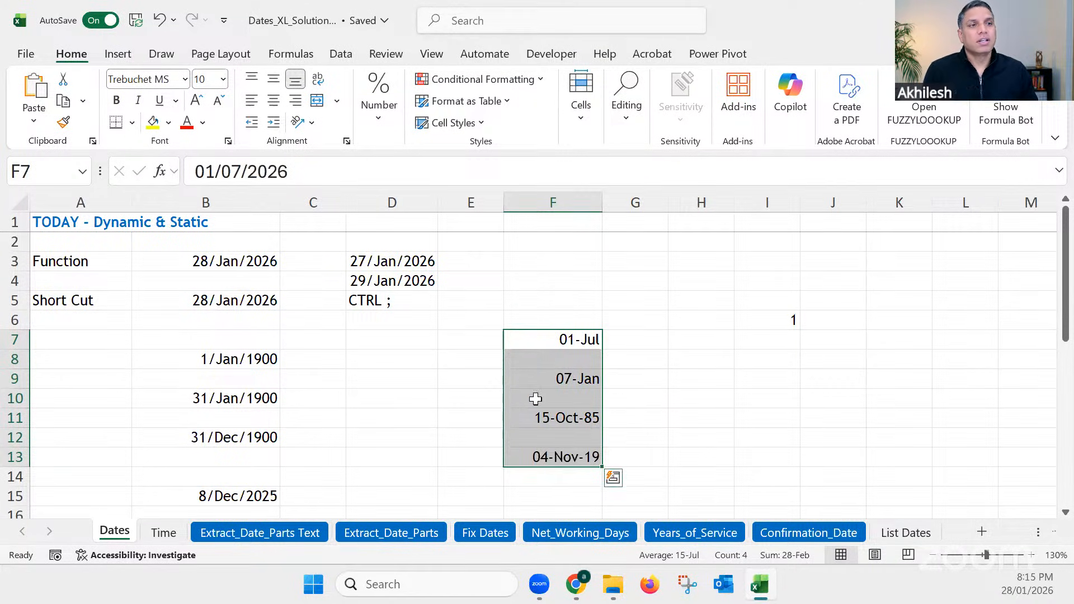
pyautogui.click(379, 114)
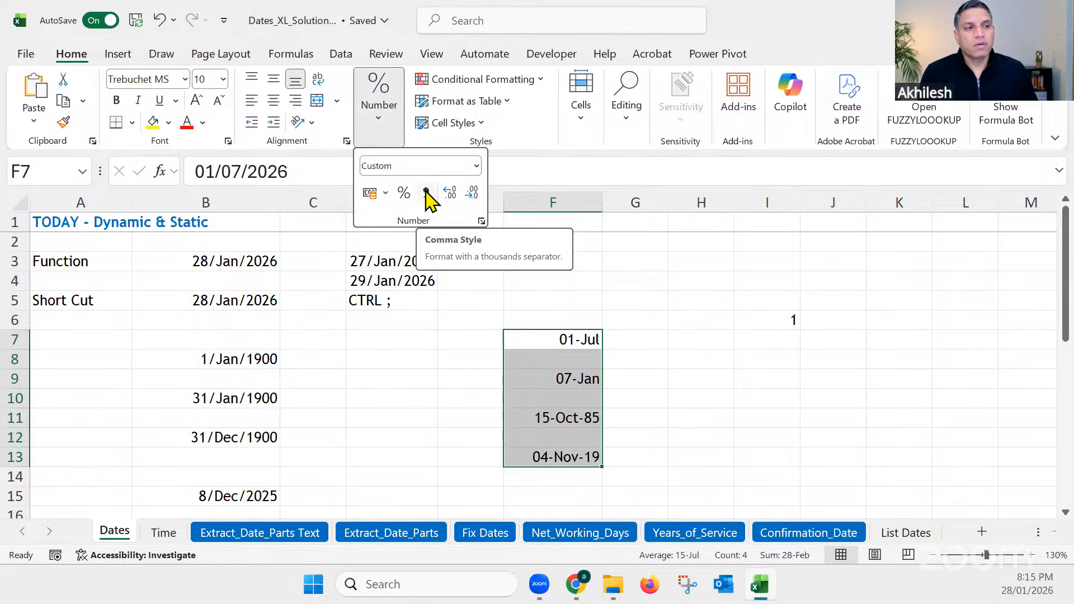
pyautogui.click(427, 196)
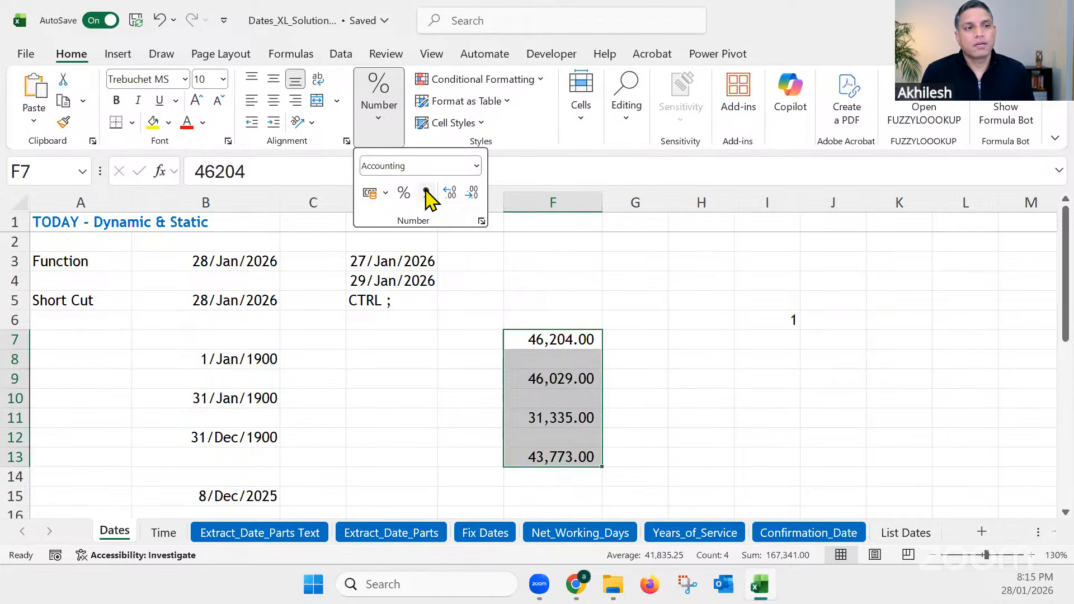
pyautogui.press('Escape')
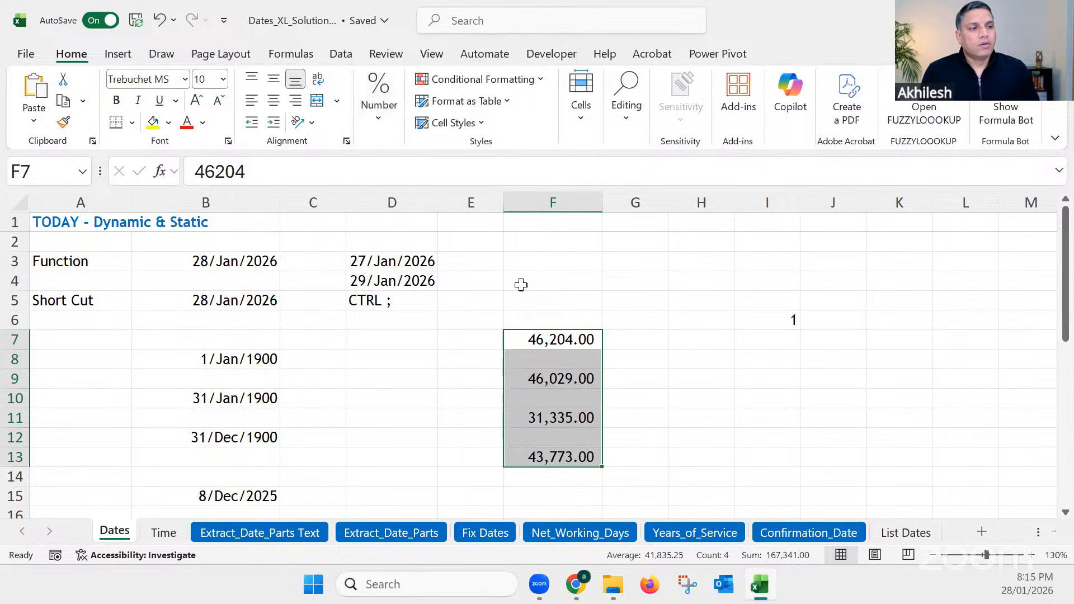
pyautogui.click(521, 285)
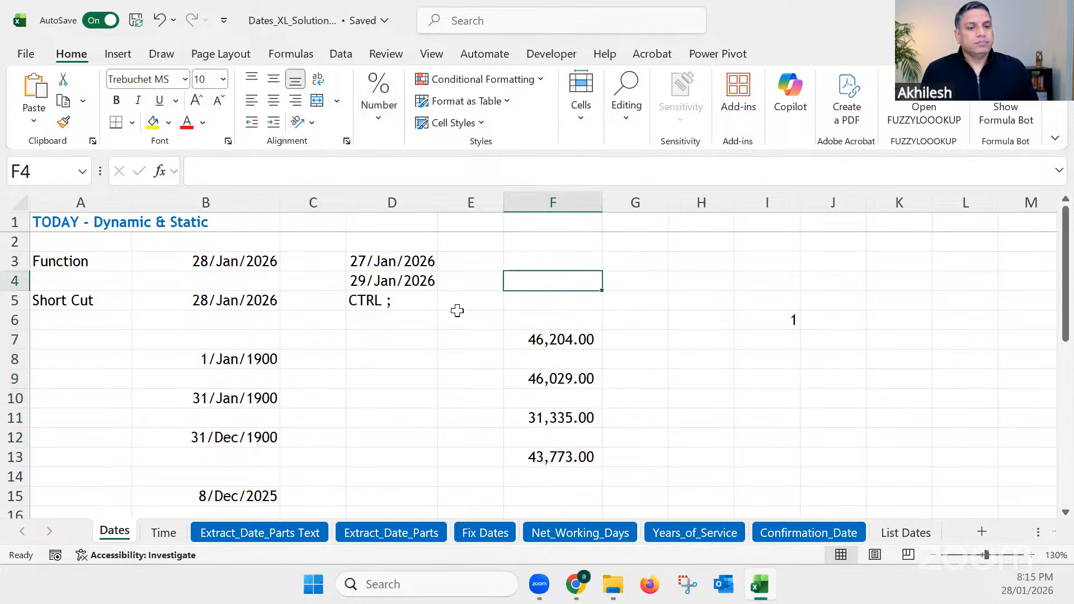
# Step: Insert the current time as a static value in cell B5 of the Time sheet, beside the Short Cut label
pyautogui.click(164, 534)
pyautogui.click(193, 264)
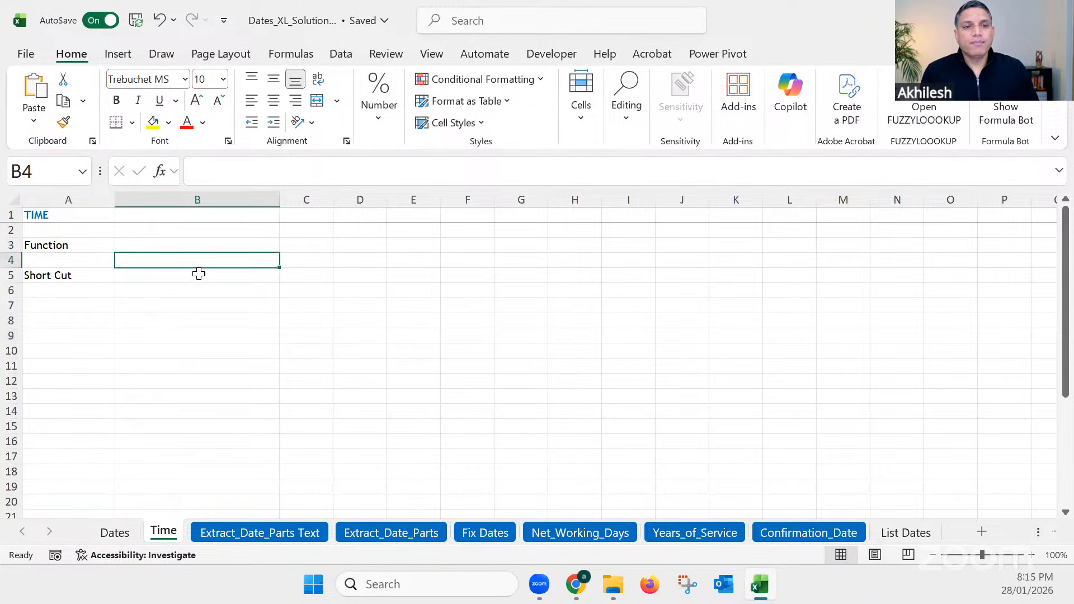
pyautogui.keyDown('ctrl'); pyautogui.scroll(4, 261, 326); pyautogui.keyUp('ctrl')
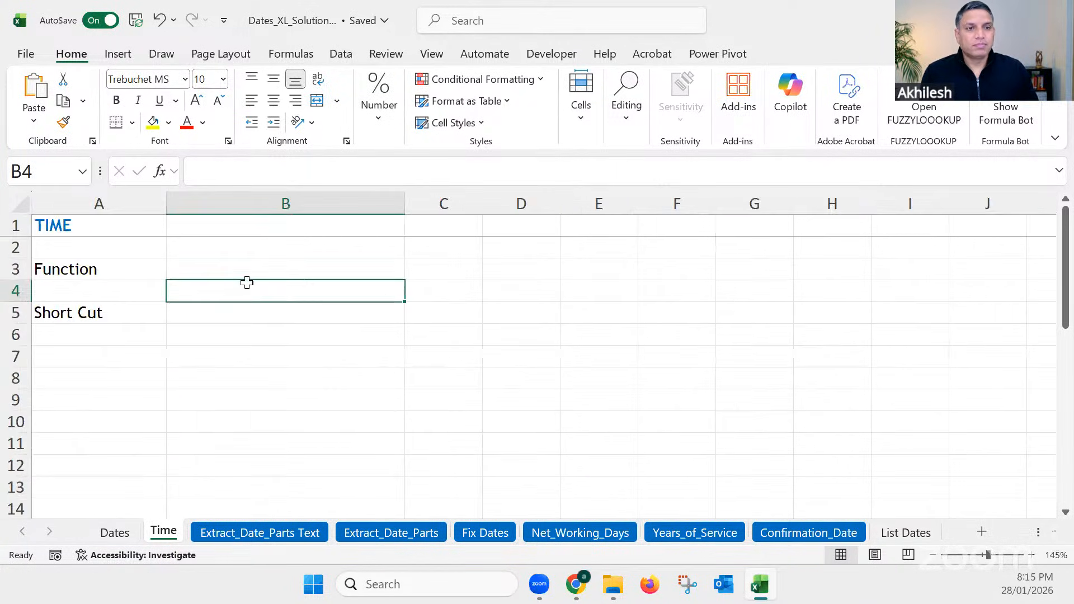
pyautogui.press('Up')
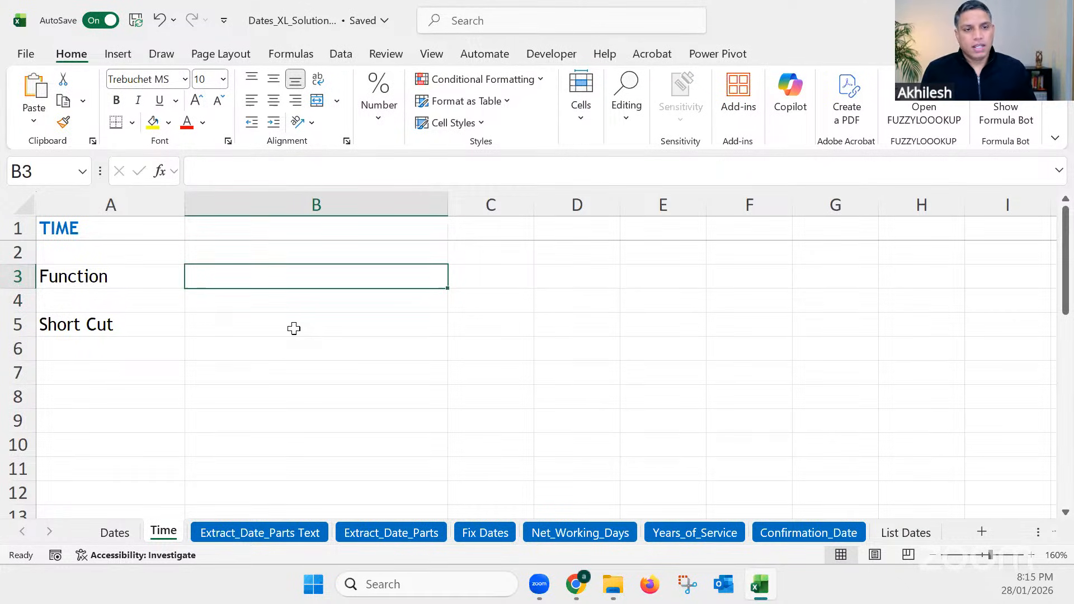
pyautogui.click(237, 329)
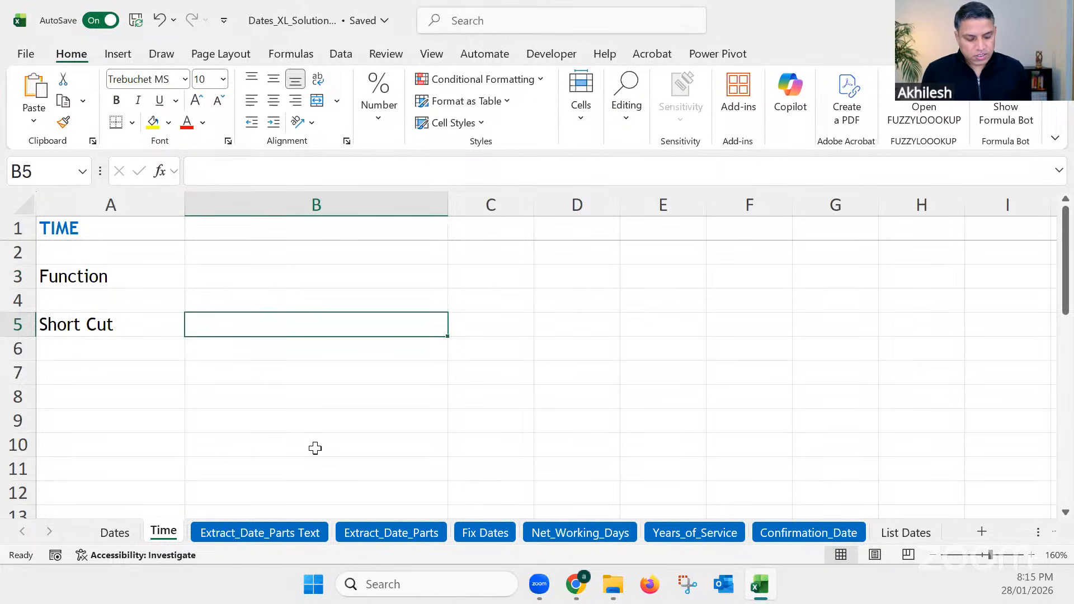
pyautogui.hotkey('ctrl', 'shift', ';')
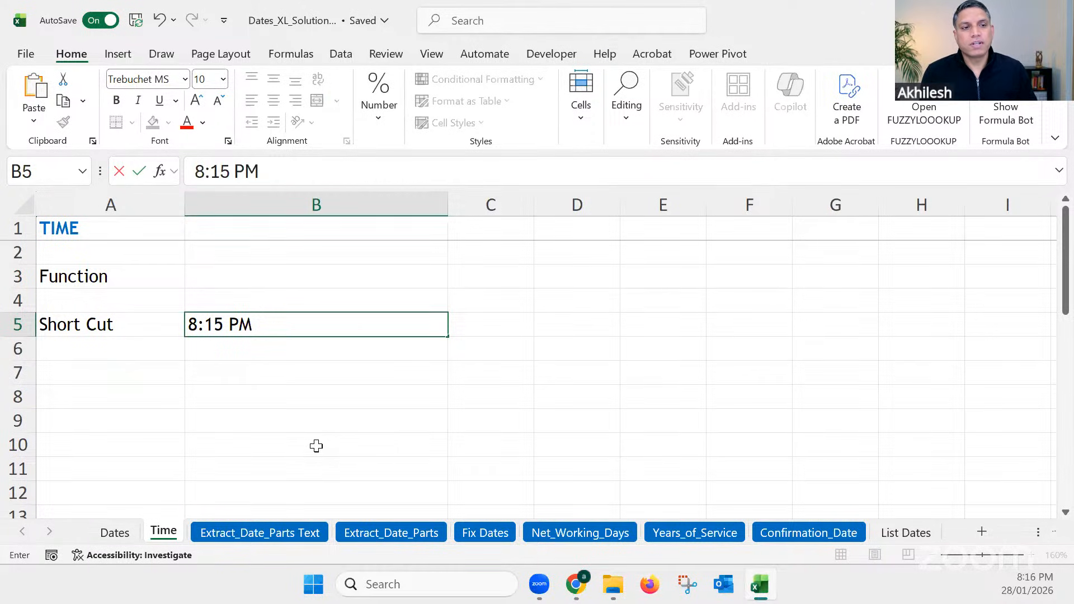
# Step: Enter the formula =NOW() in cell B3 for a dynamic current date and time
pyautogui.click(297, 276)
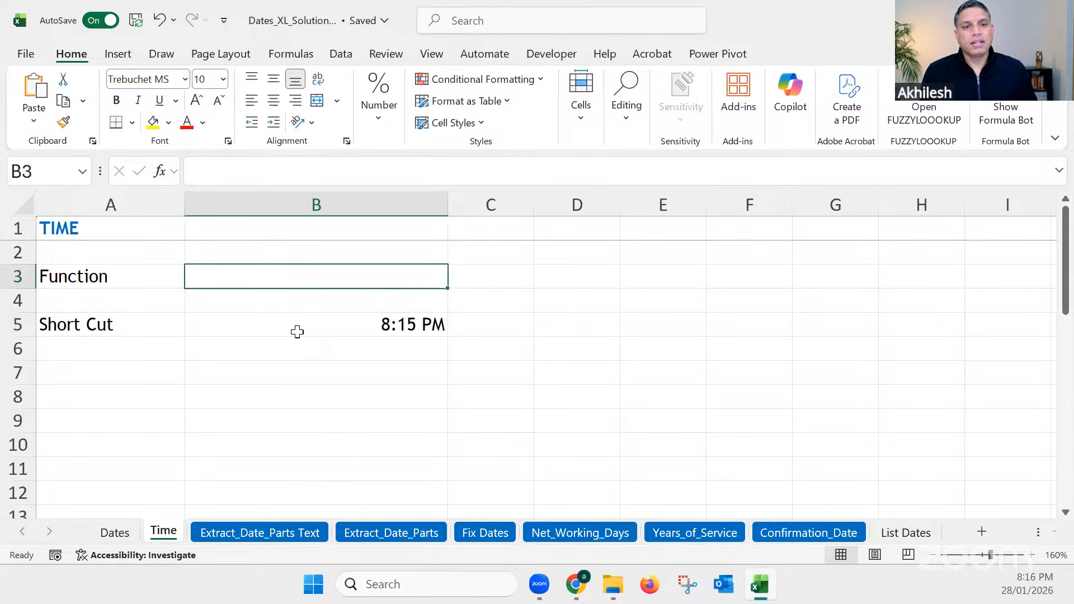
pyautogui.write('=now')
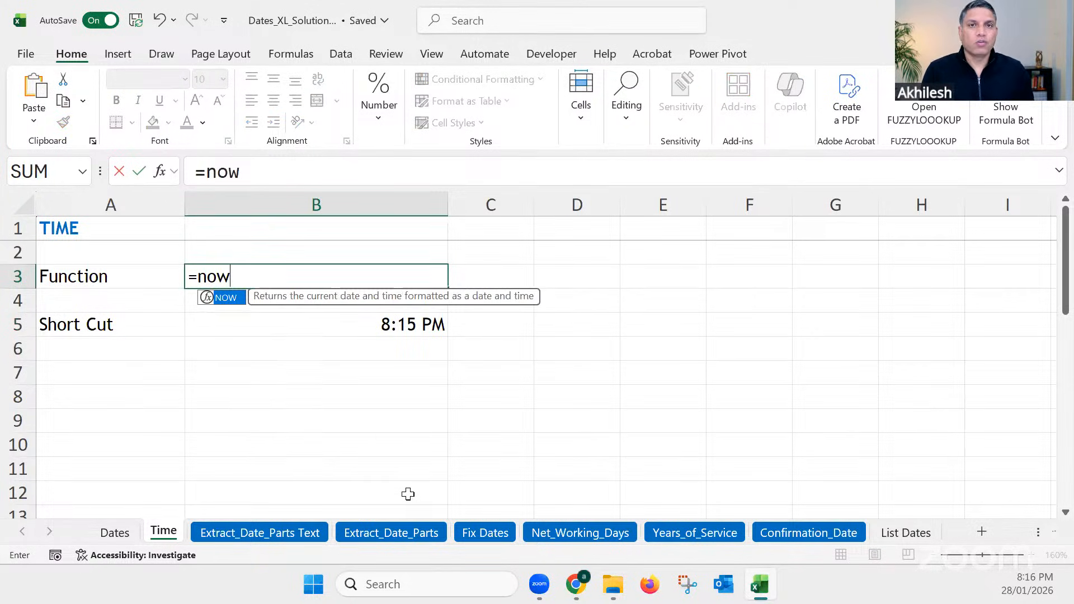
pyautogui.write('()')
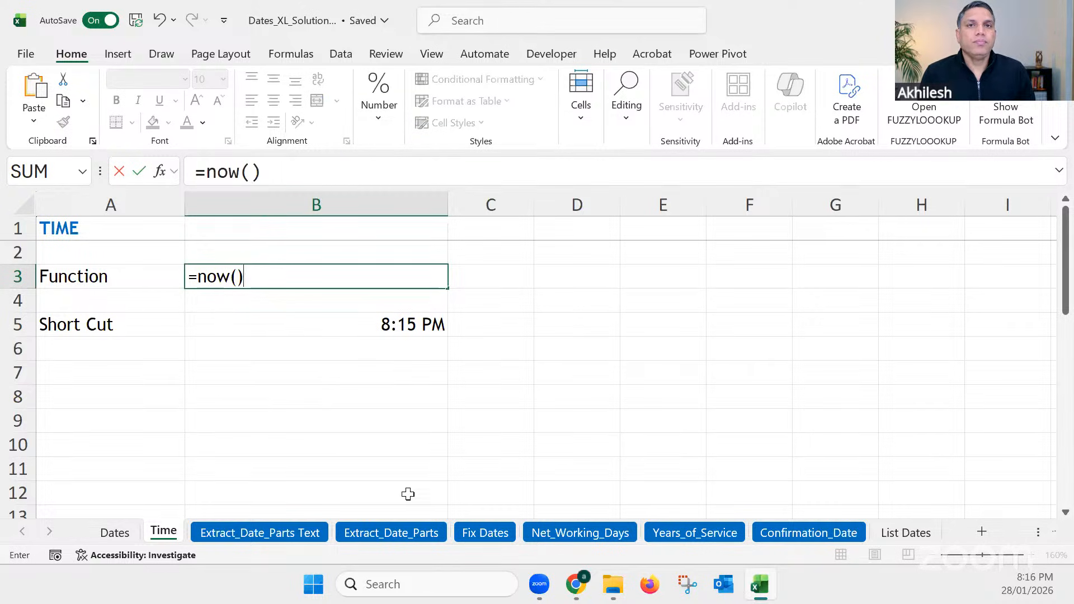
pyautogui.press('Return')
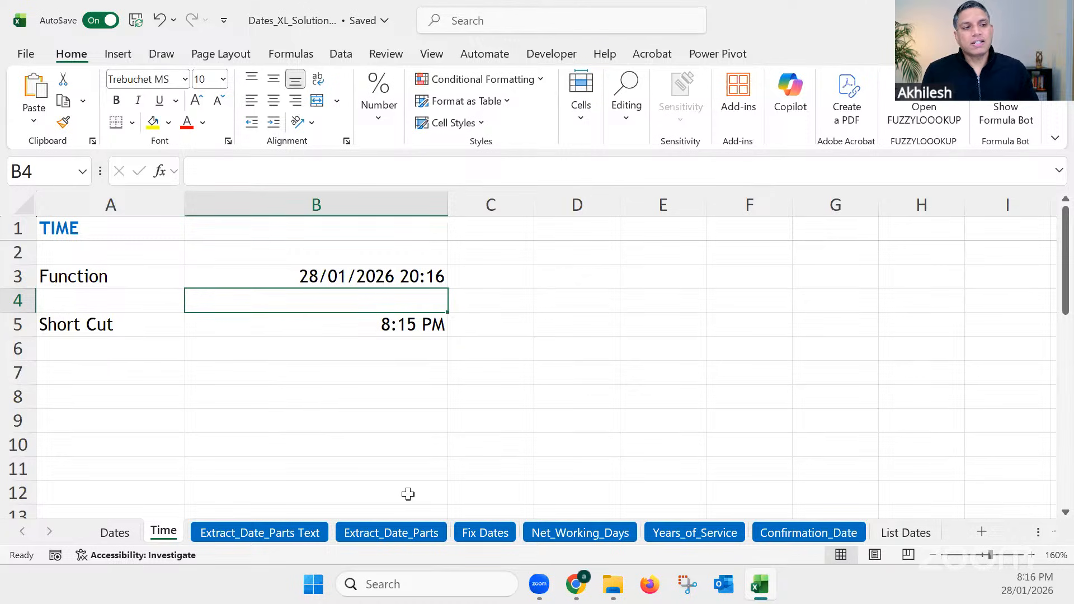
# Step: Apply the Comma Style number format to the static time in B5 and the NOW function cell B3 to expose their serial values
pyautogui.click(407, 327)
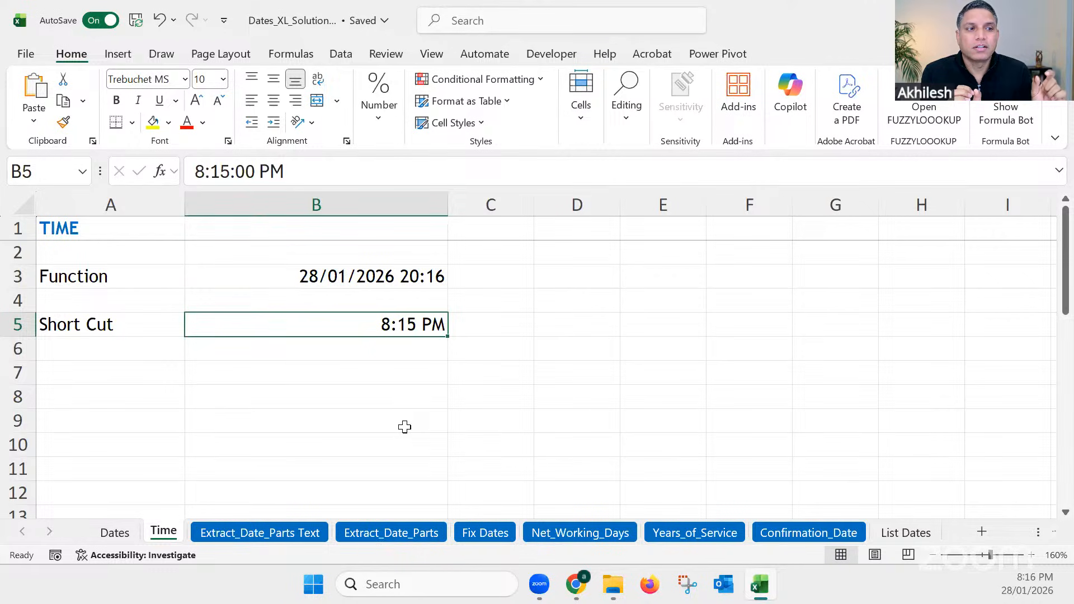
pyautogui.click(378, 105)
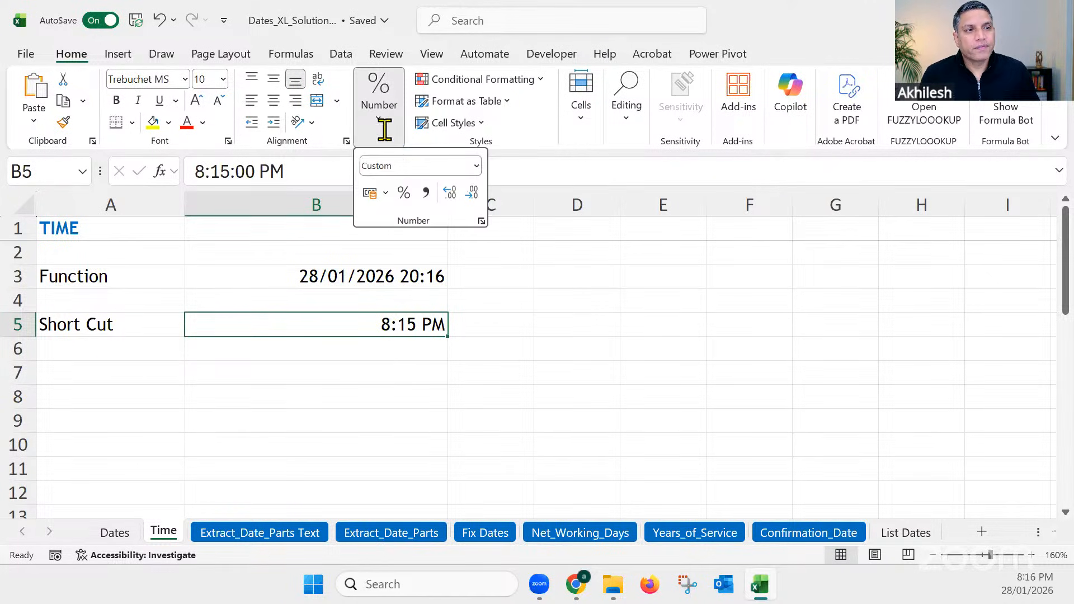
pyautogui.click(426, 193)
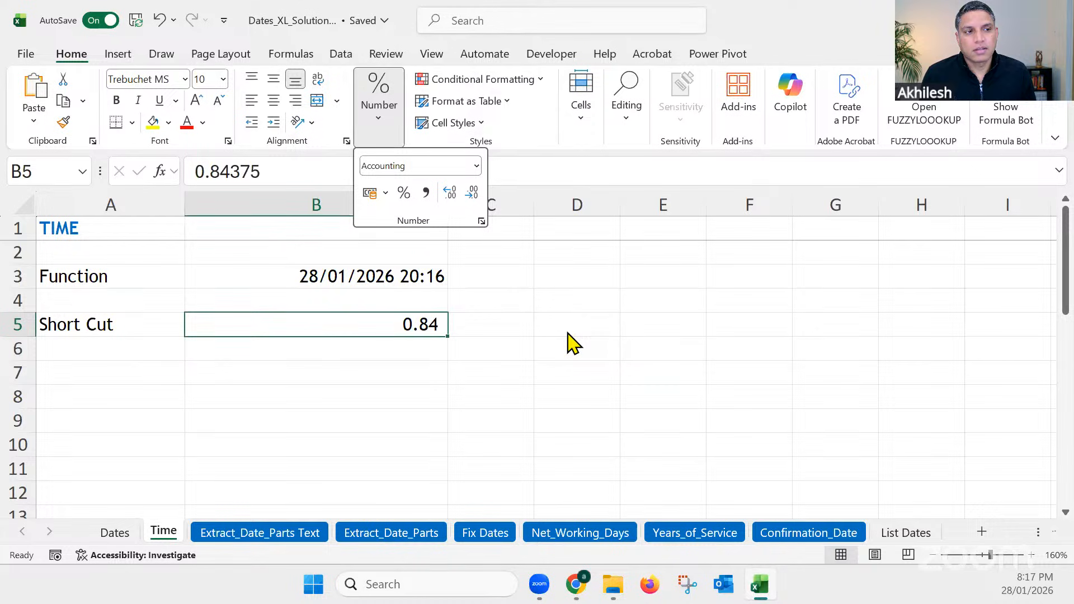
pyautogui.click(384, 281)
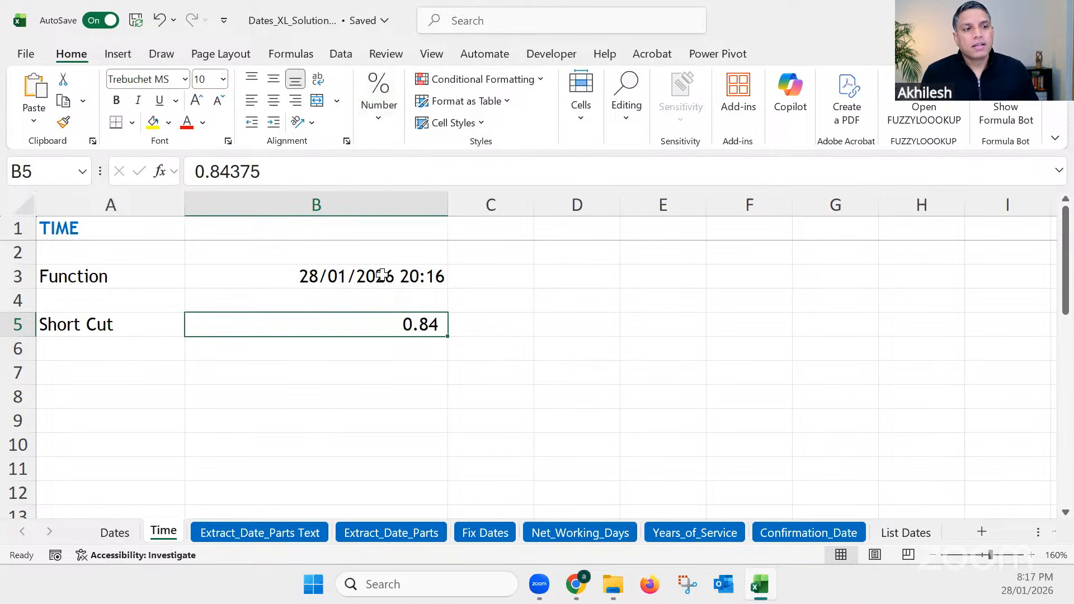
pyautogui.click(384, 281)
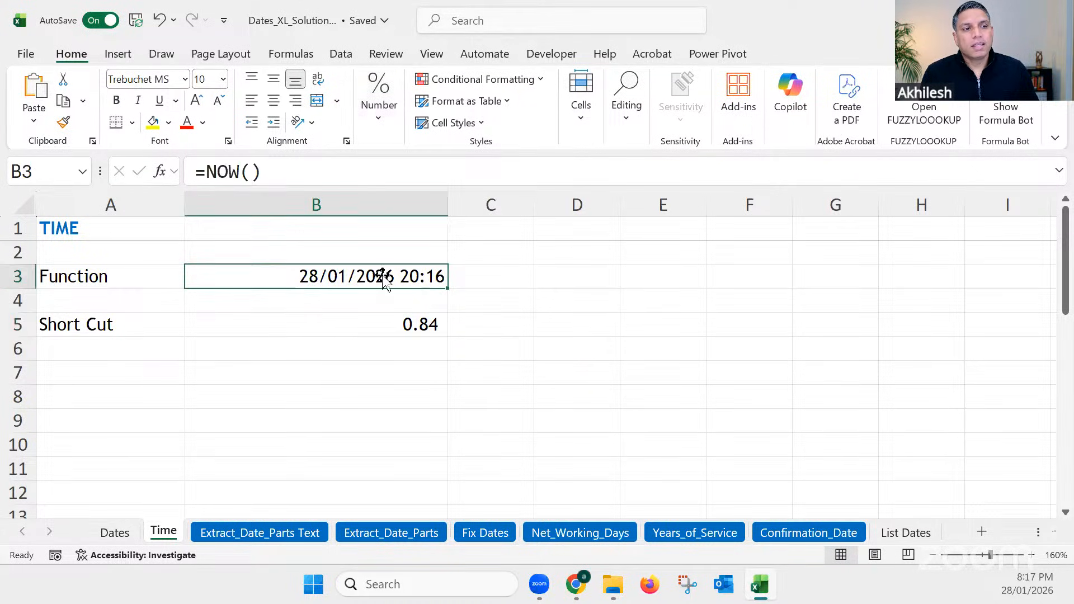
pyautogui.click(380, 112)
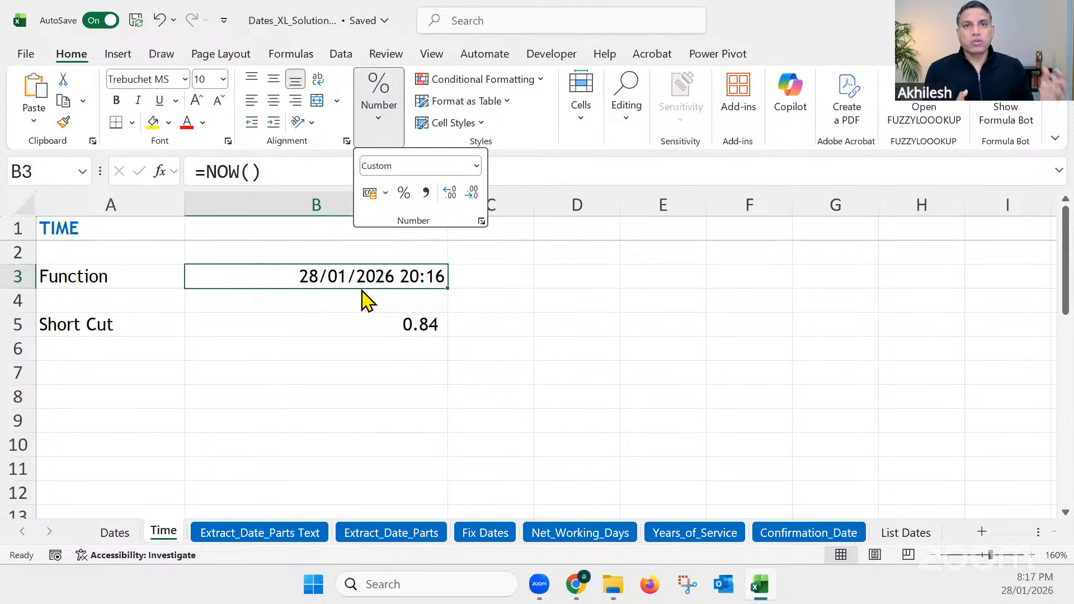
pyautogui.click(427, 194)
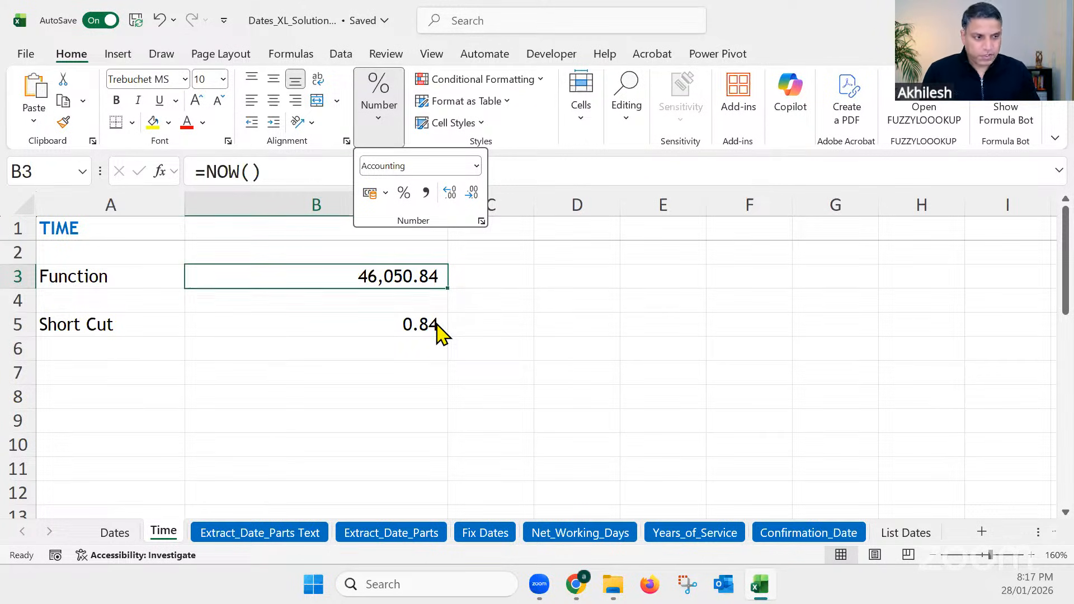
# Step: Undo the Comma Style formatting on cells B3 and B5
pyautogui.click(437, 348)
pyautogui.hotkey('ctrl', 'z')
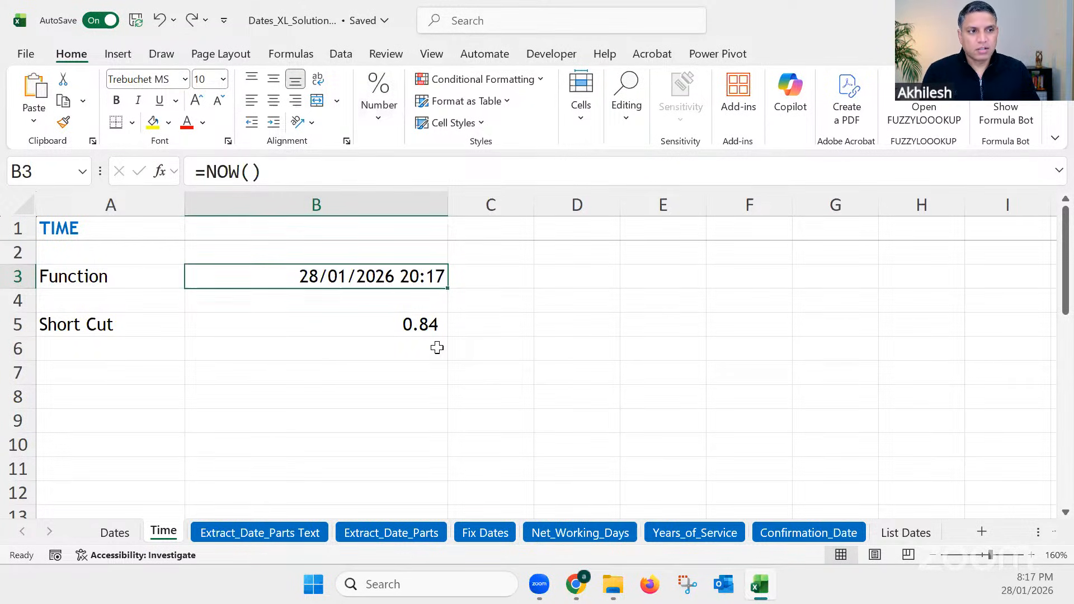
pyautogui.hotkey('ctrl', 'z')
pyautogui.click(378, 374)
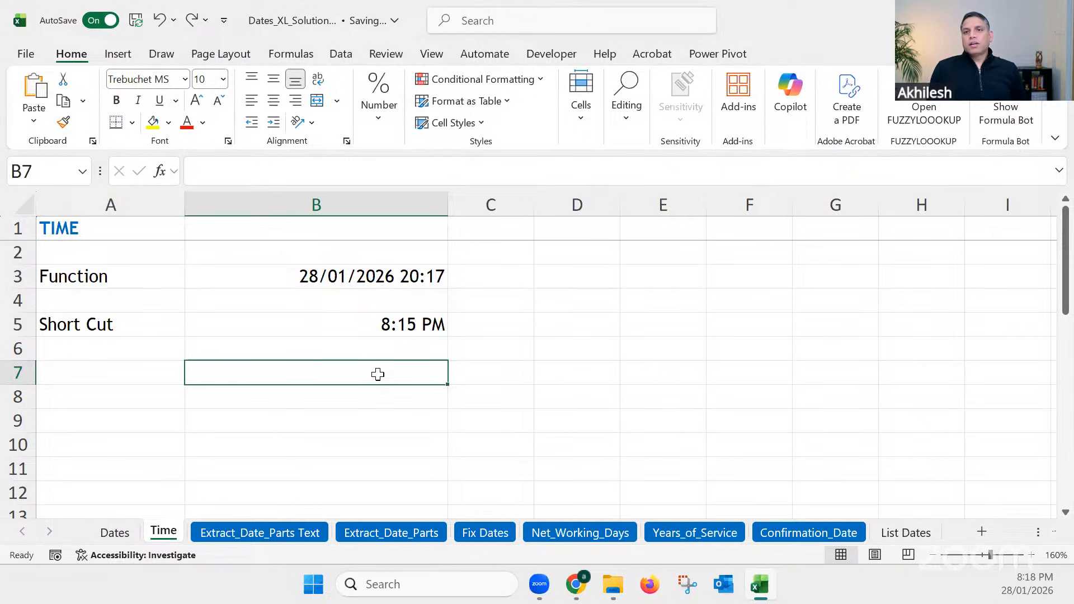
# Step: Open the Extract_Date_Parts Text sheet and widen the MONTH as Name column
pyautogui.click(234, 532)
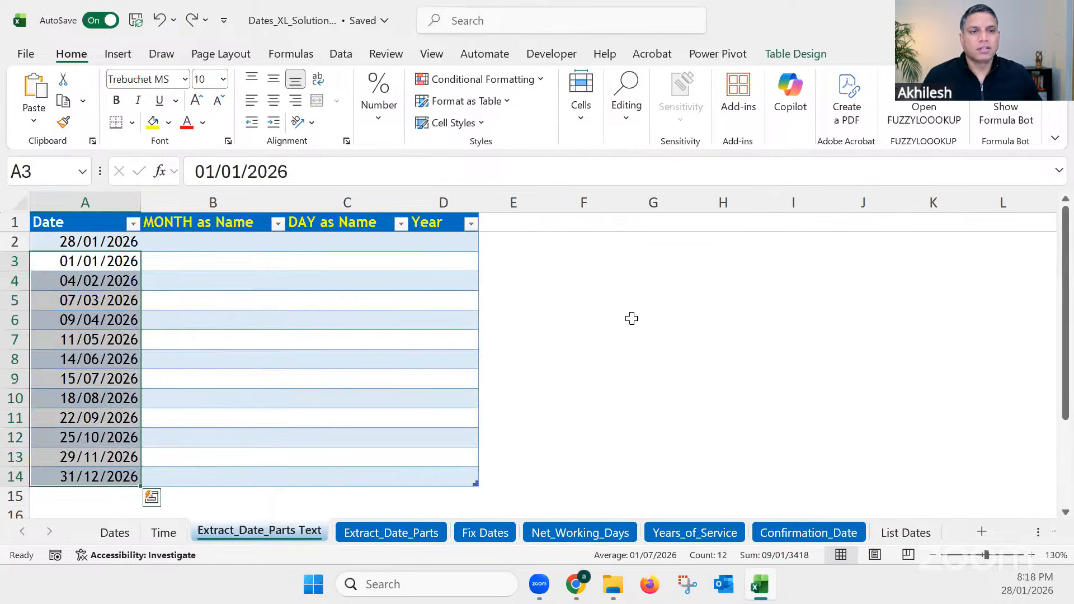
pyautogui.click(646, 320)
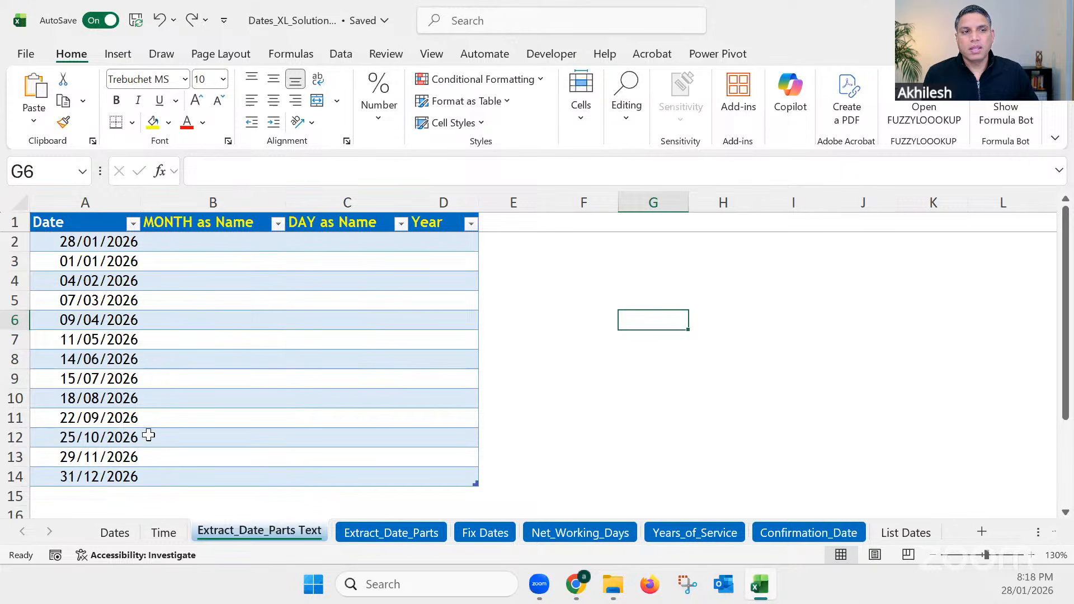
pyautogui.moveTo(286, 201); pyautogui.dragTo(324, 200)
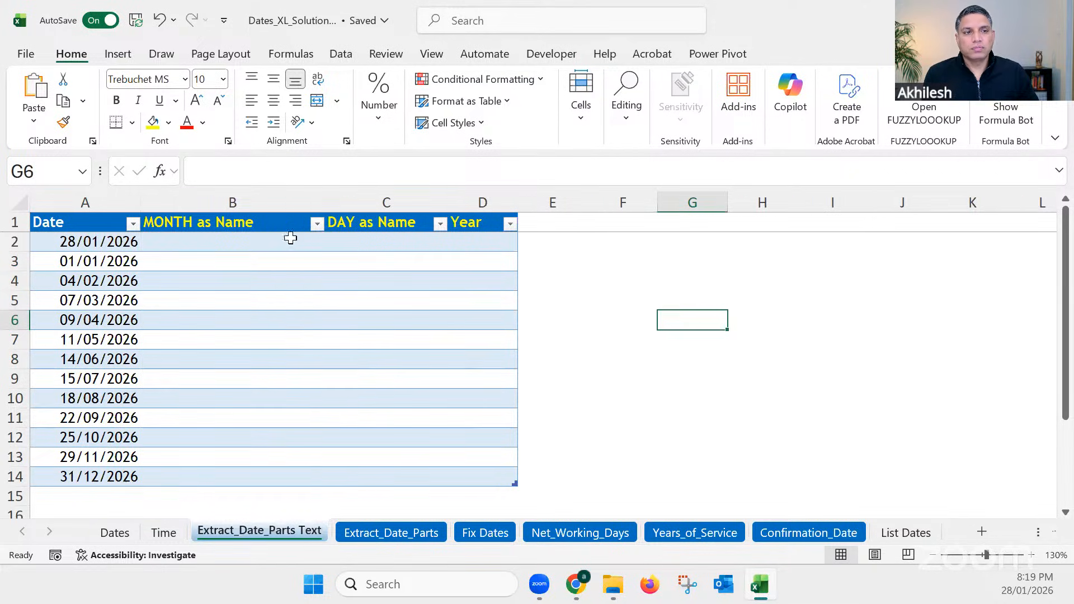
# Step: Enter the formula =TEXT(A2,"m") in B2 to extract the month for every row of the MONTH as Name column
pyautogui.moveTo(252, 247); pyautogui.dragTo(247, 474)
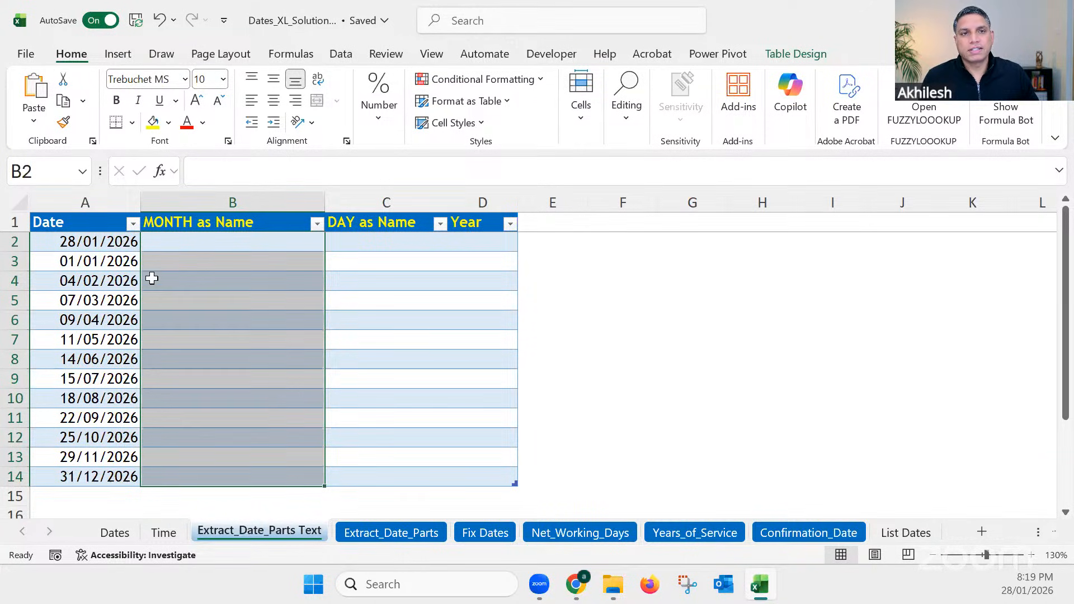
pyautogui.click(202, 246)
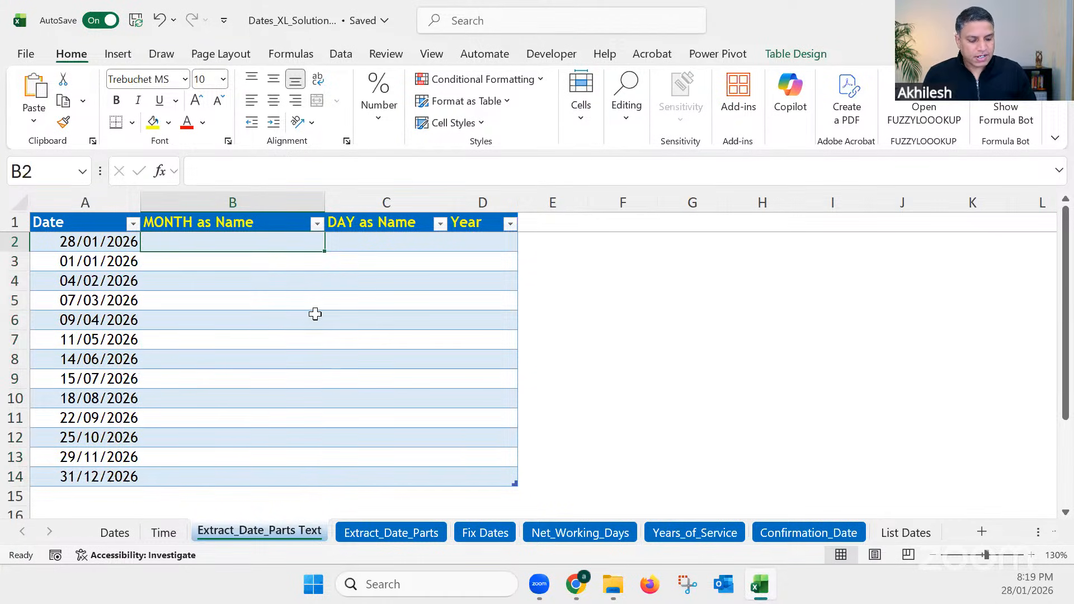
pyautogui.write('=')
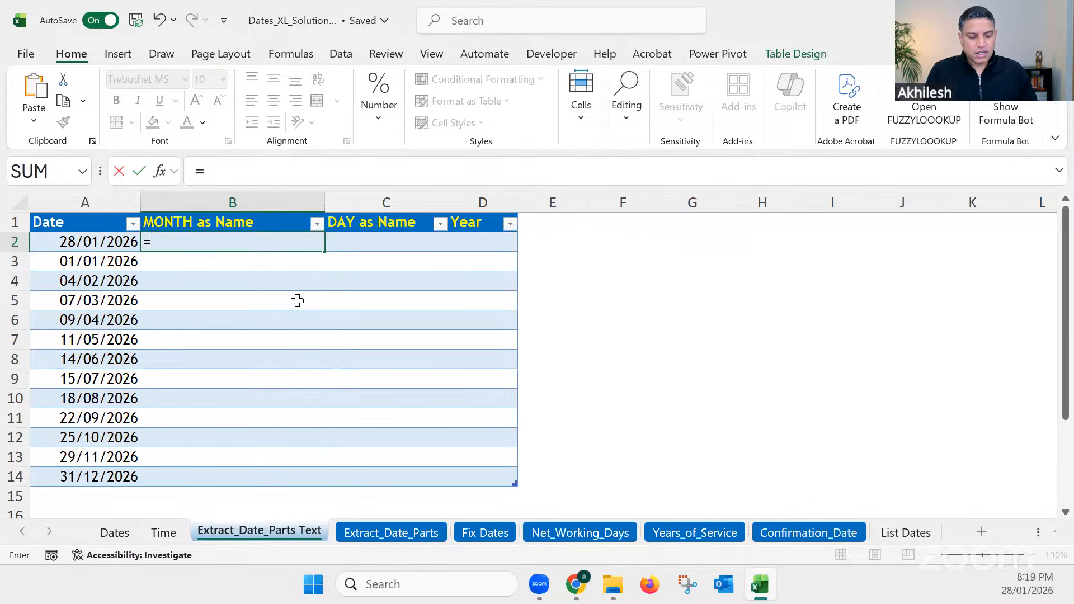
pyautogui.write('text')
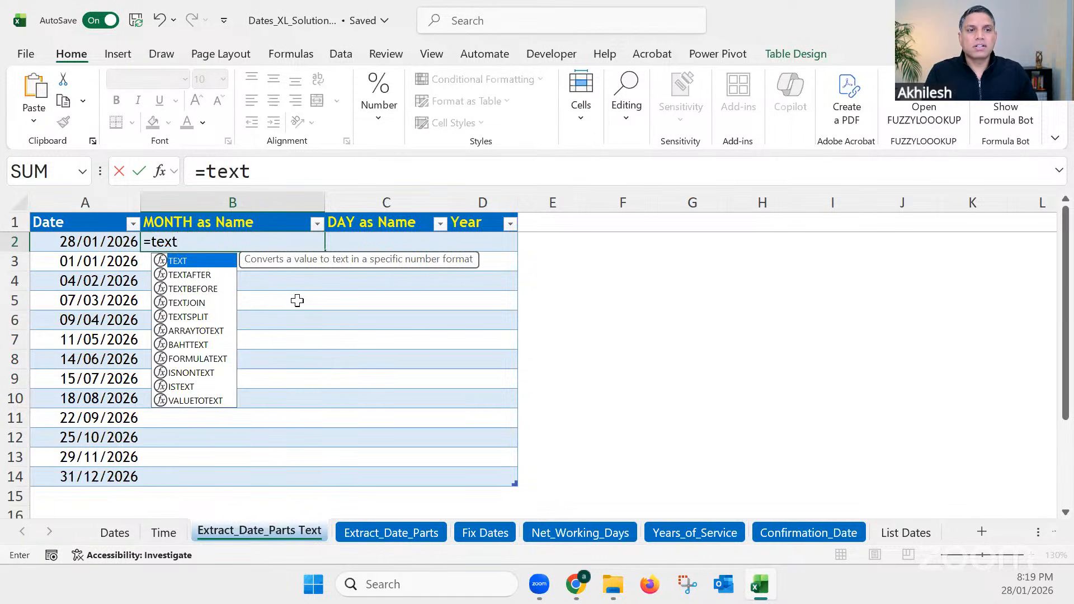
pyautogui.press('Tab')
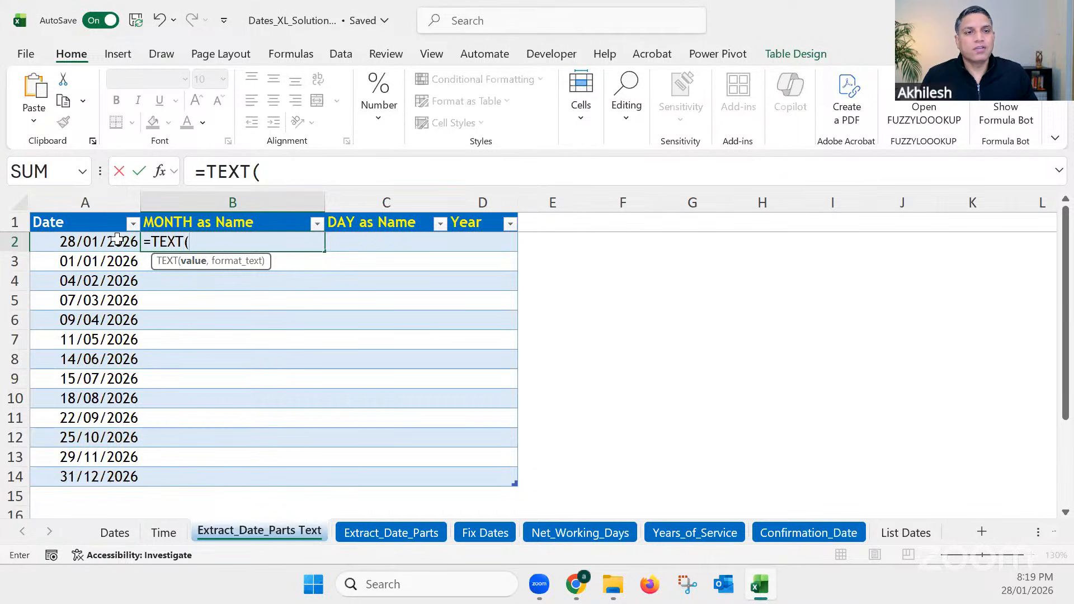
pyautogui.press('Left')
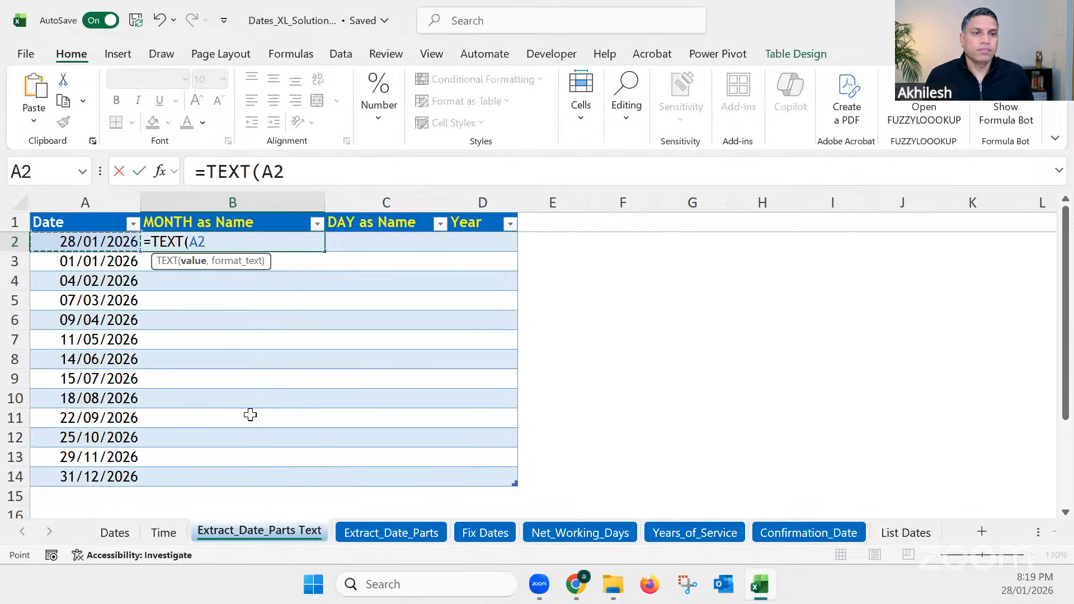
pyautogui.write(',')
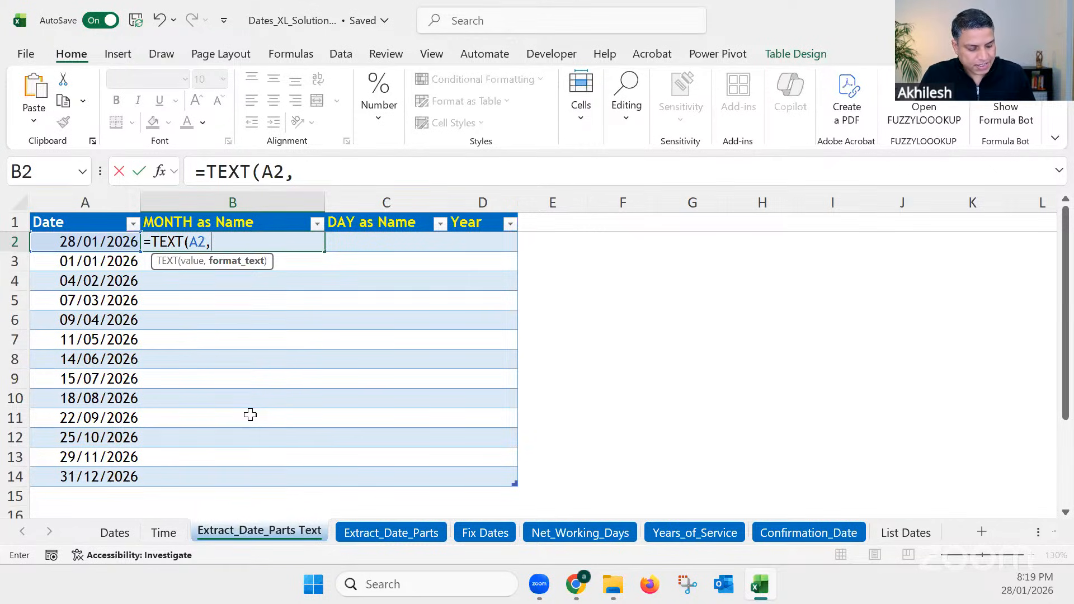
pyautogui.write('"')
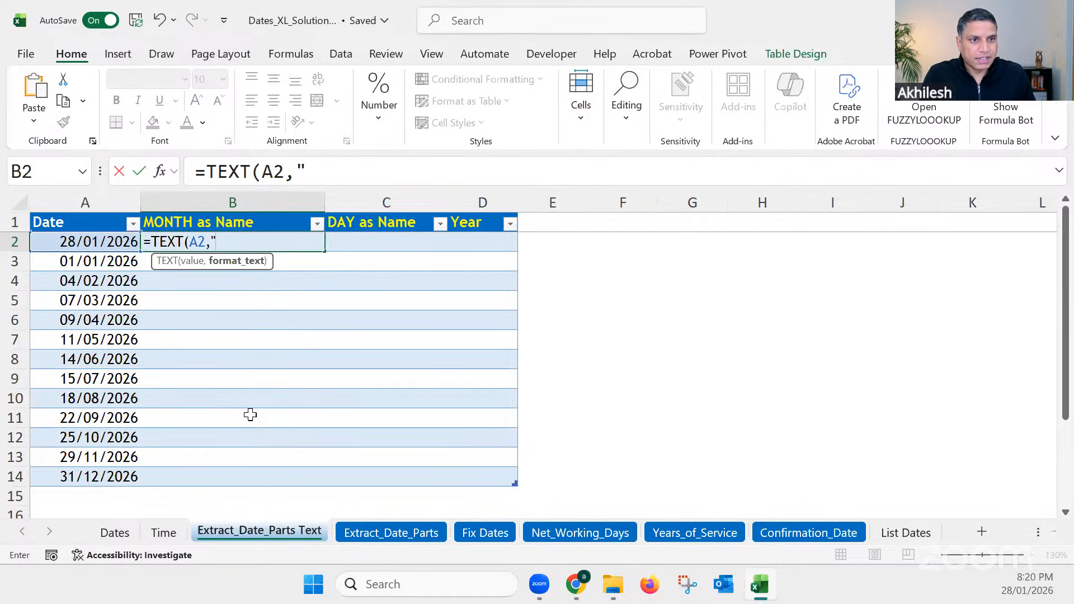
pyautogui.write('m')
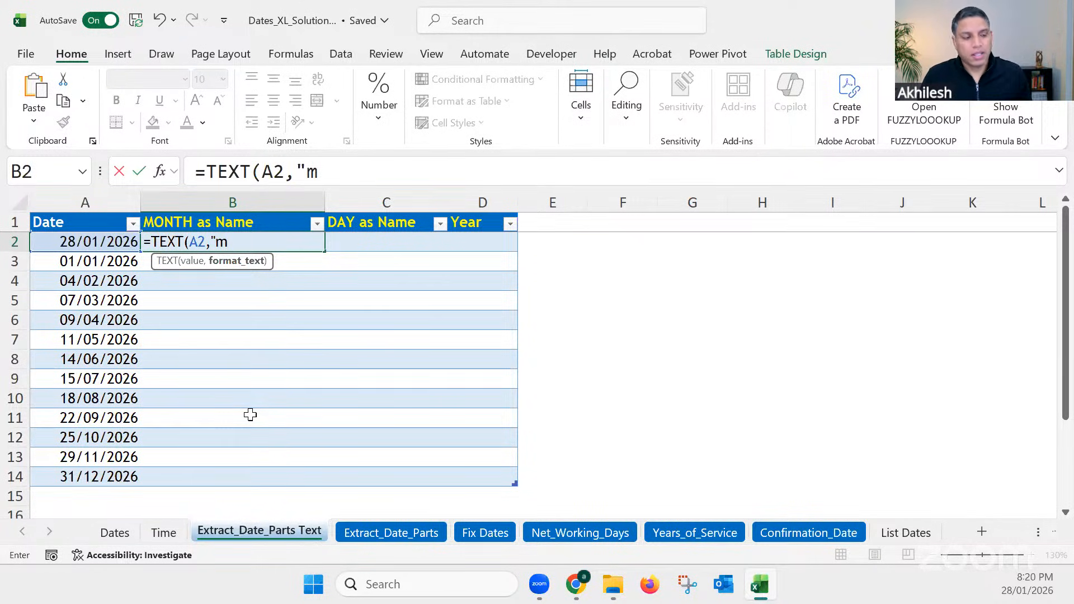
pyautogui.write('"')
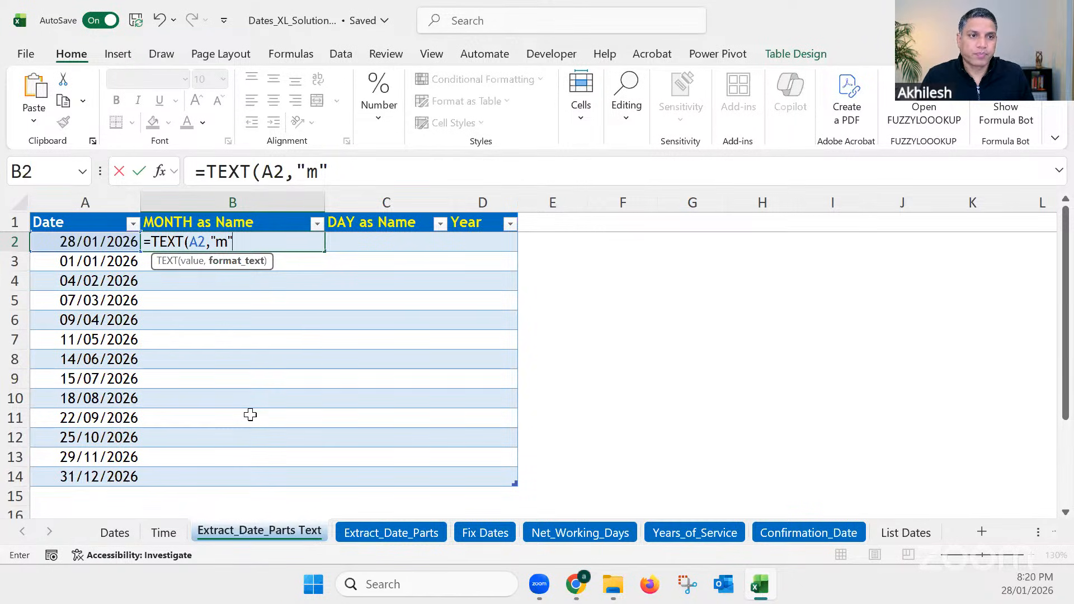
pyautogui.write(')')
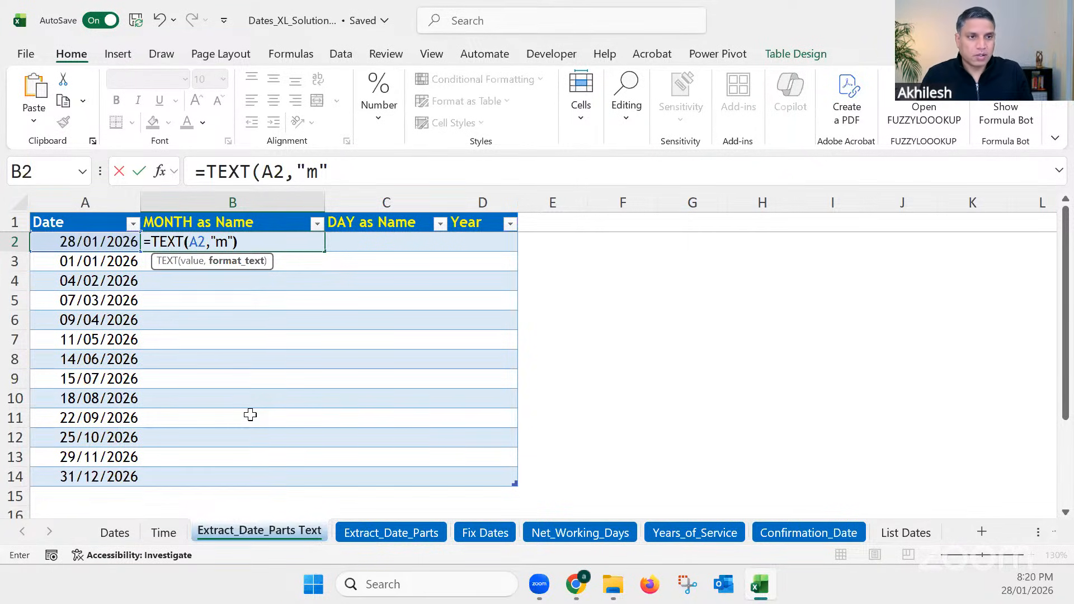
pyautogui.click(349, 174)
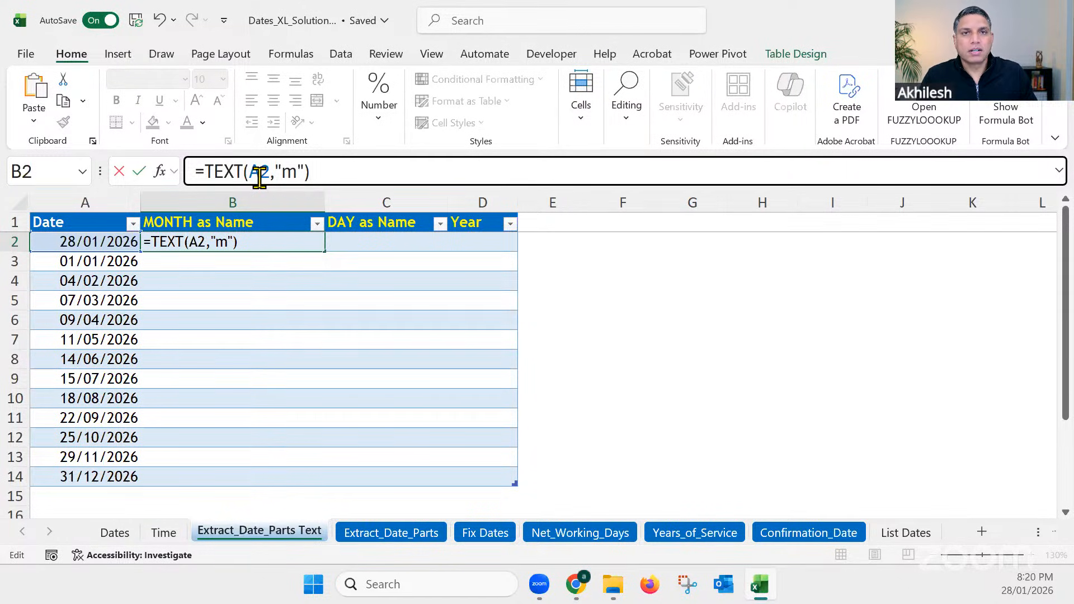
pyautogui.doubleClick(286, 171)
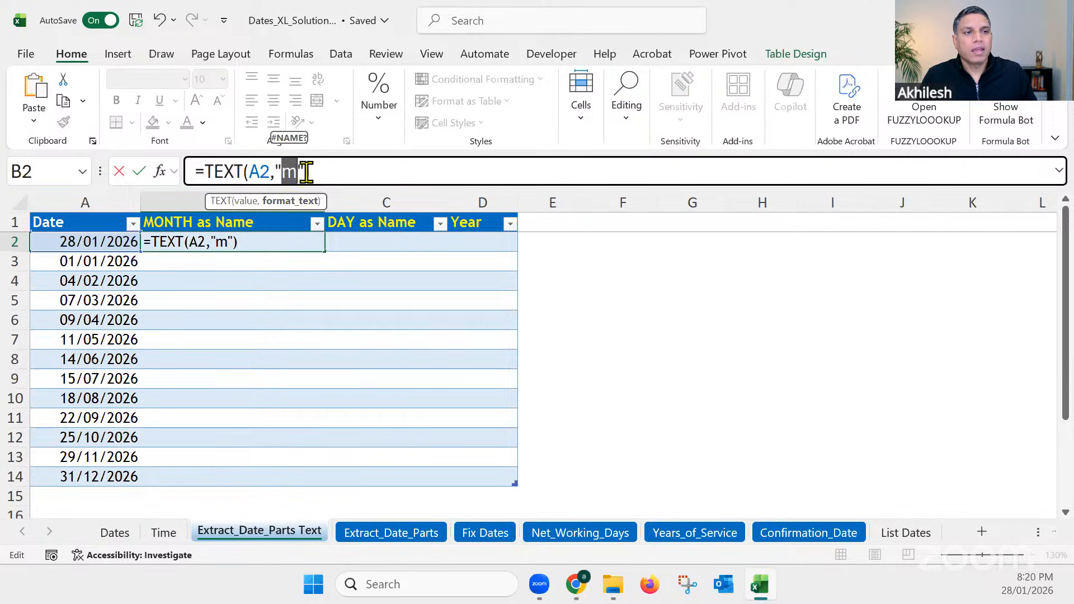
pyautogui.click(313, 171)
pyautogui.press('Return')
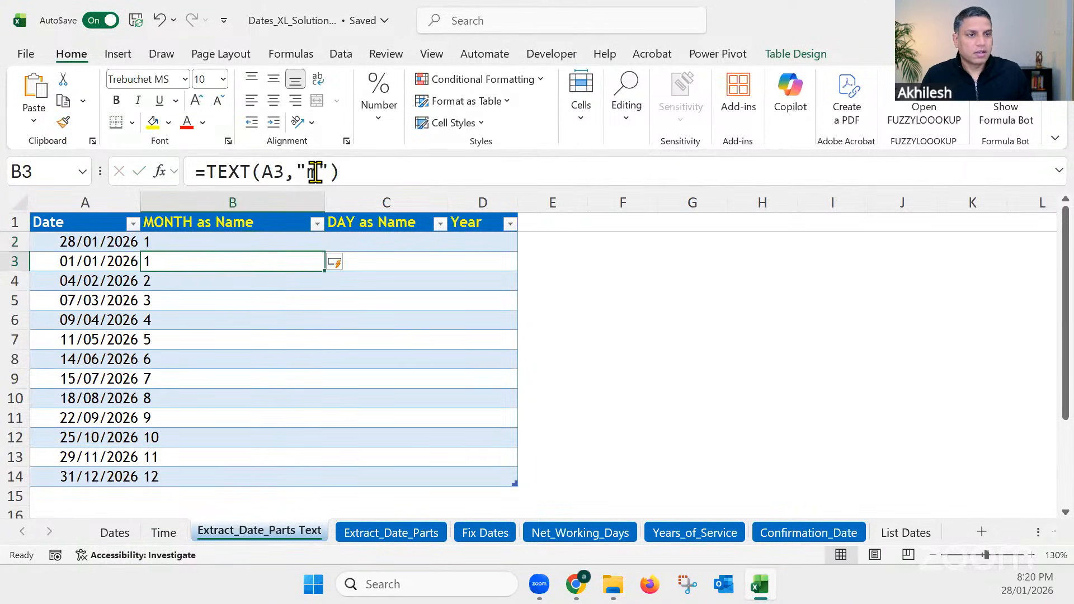
# Step: Centre-align the month values in cells B2:B14
pyautogui.moveTo(241, 241); pyautogui.dragTo(268, 475)
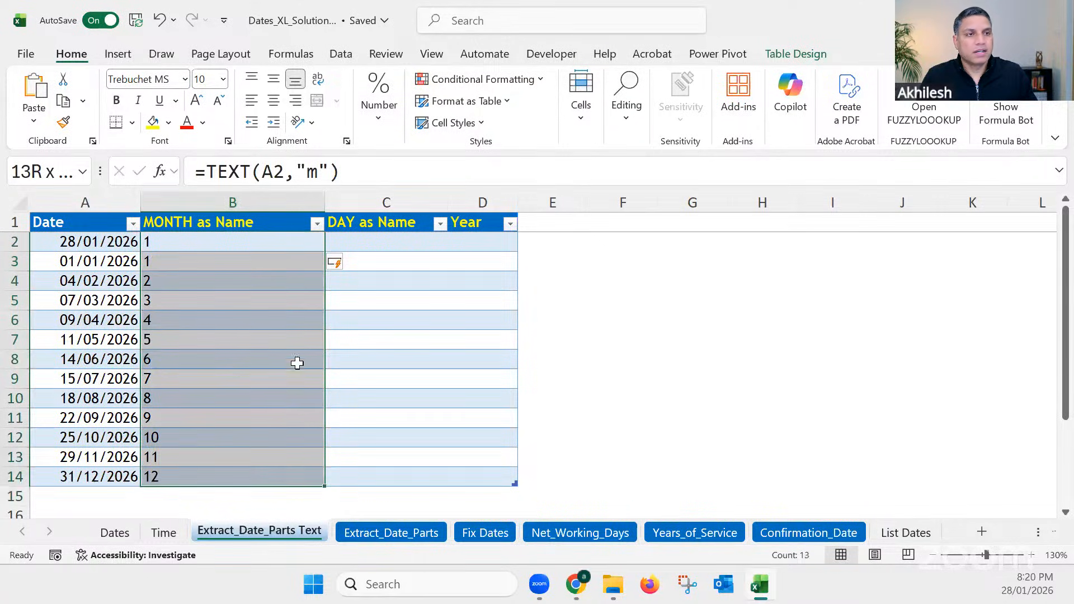
pyautogui.click(273, 100)
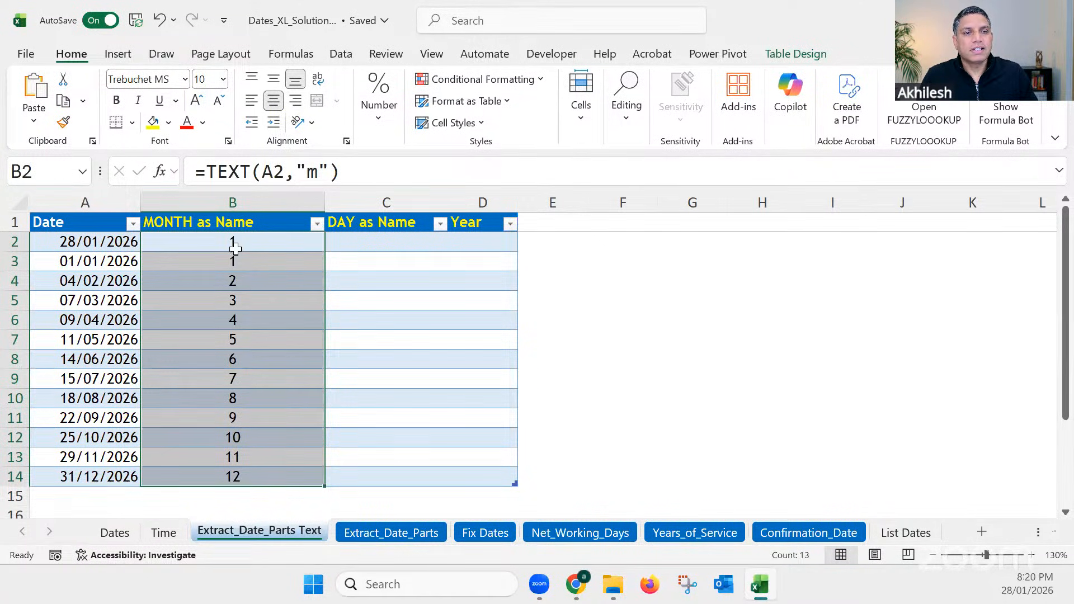
pyautogui.click(235, 242)
pyautogui.click(232, 281)
pyautogui.click(233, 304)
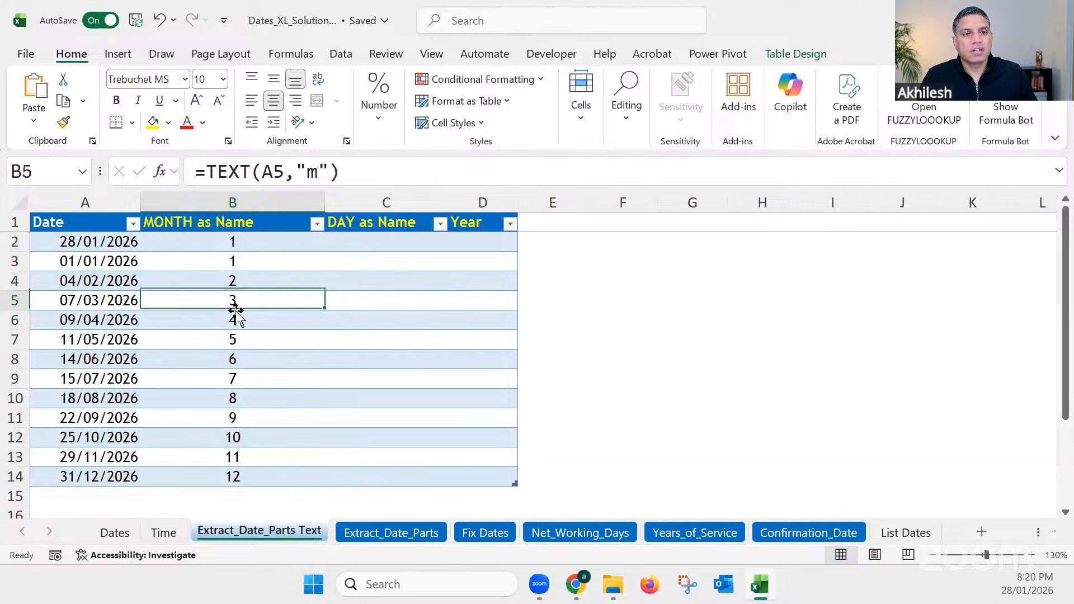
pyautogui.click(233, 319)
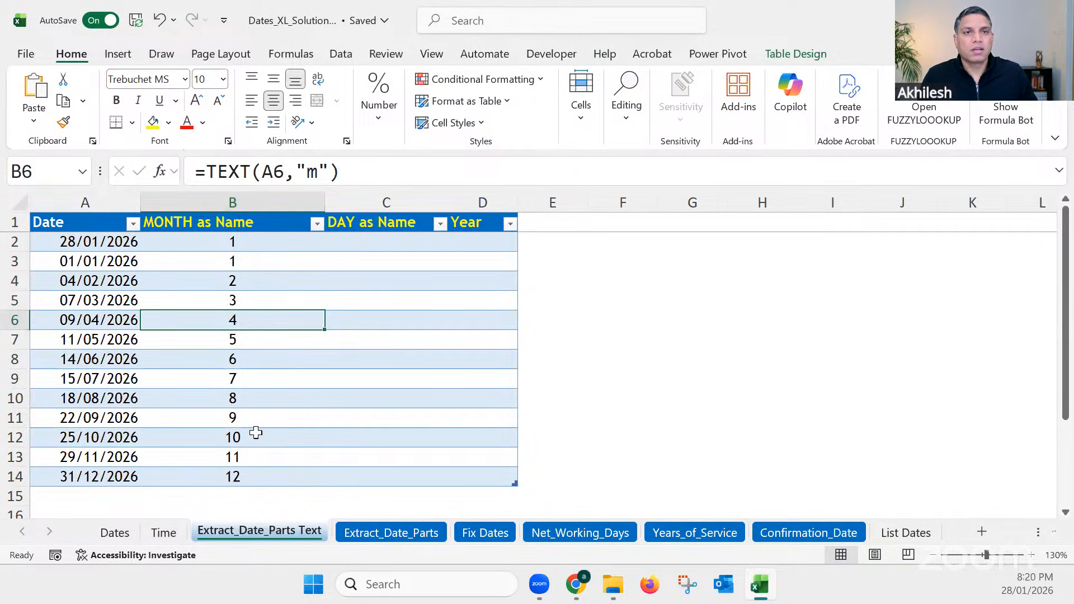
pyautogui.click(269, 239)
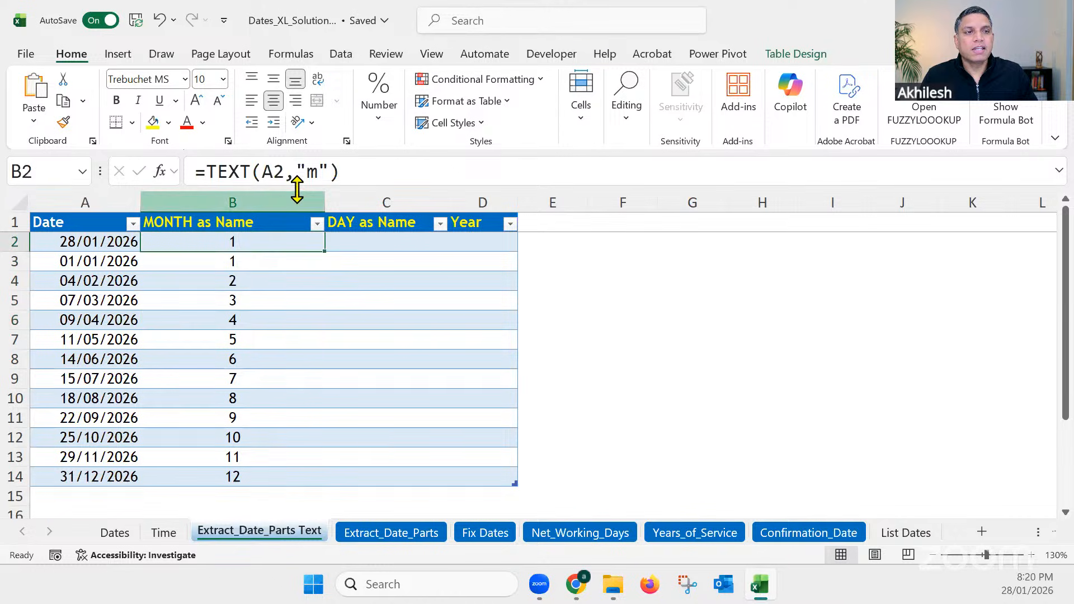
pyautogui.click(317, 171)
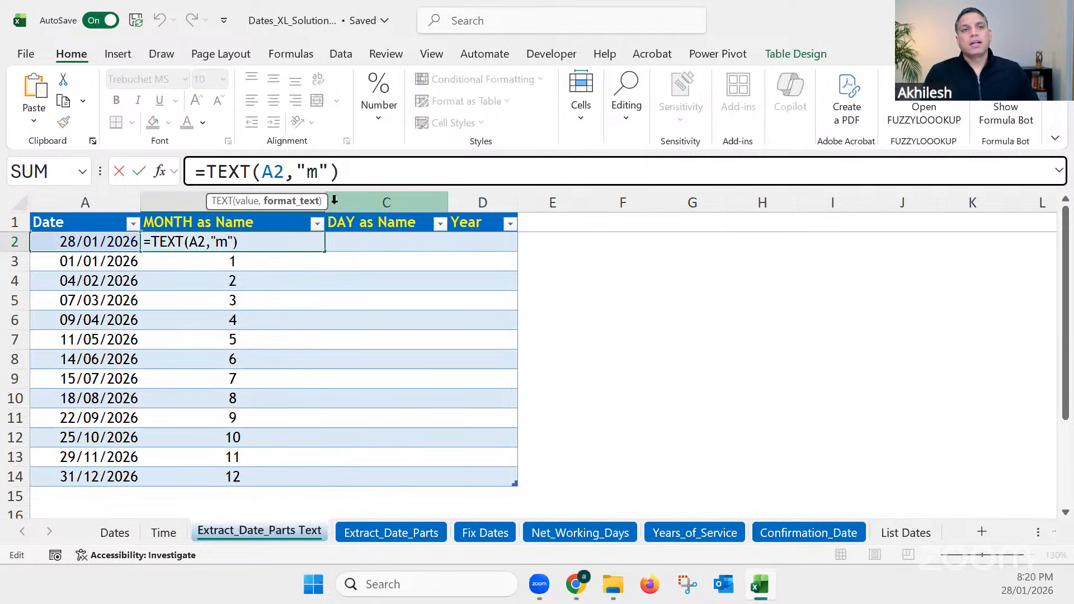
pyautogui.press('Escape')
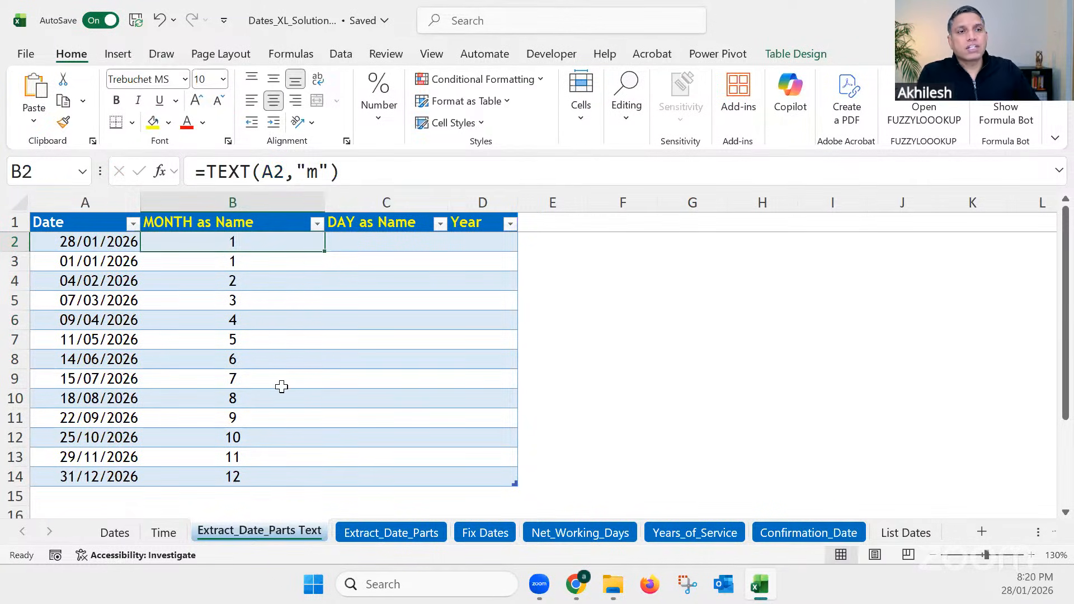
# Step: Change the format code in the month column's TEXT formula to "mm", editing it from cell B3
pyautogui.moveTo(246, 261); pyautogui.dragTo(257, 383)
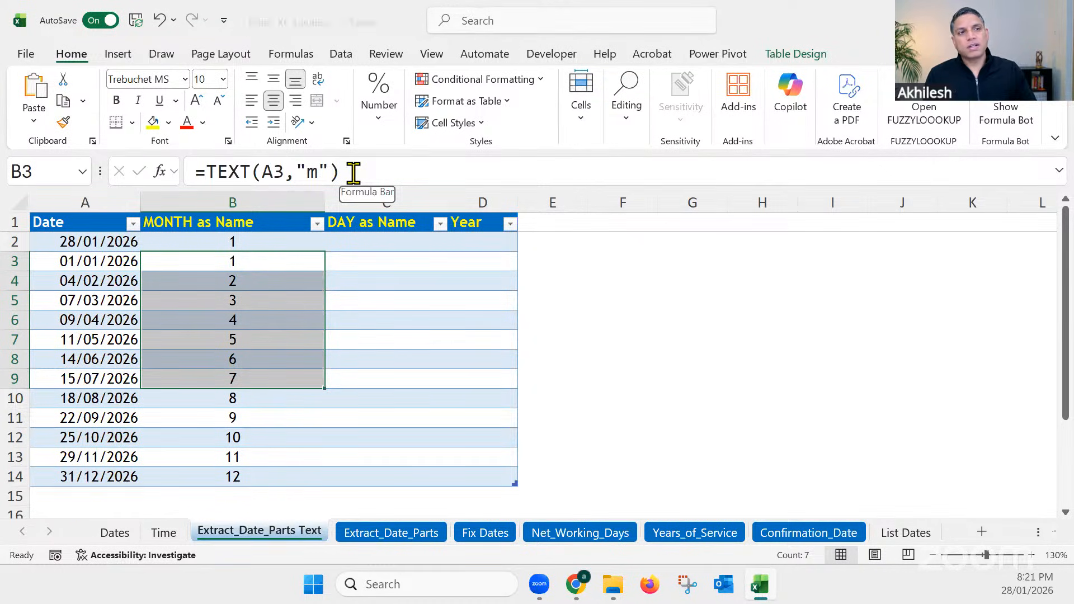
pyautogui.click(317, 172)
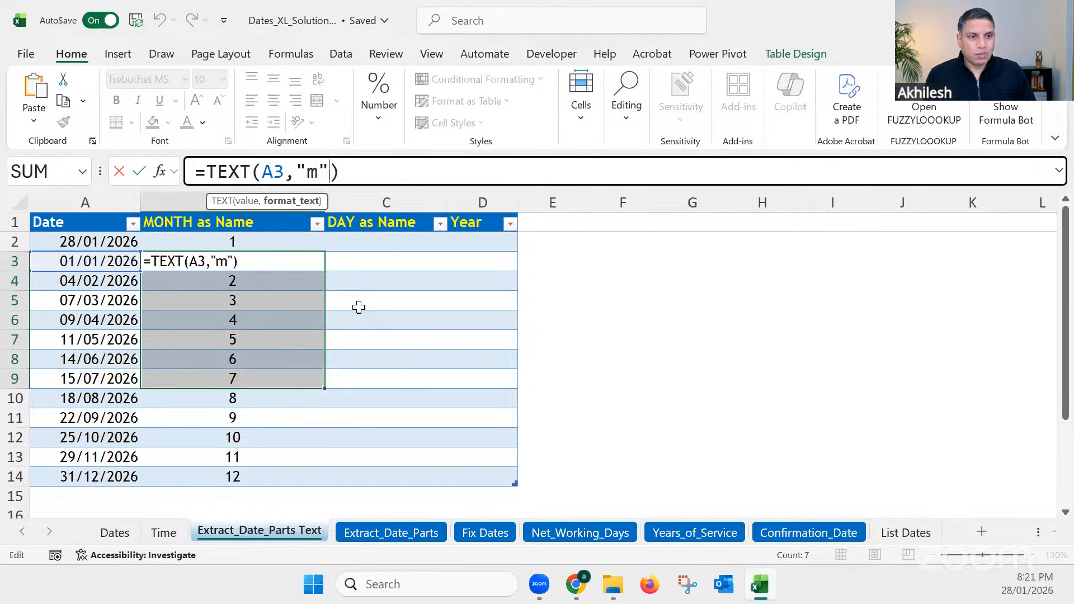
pyautogui.write('m')
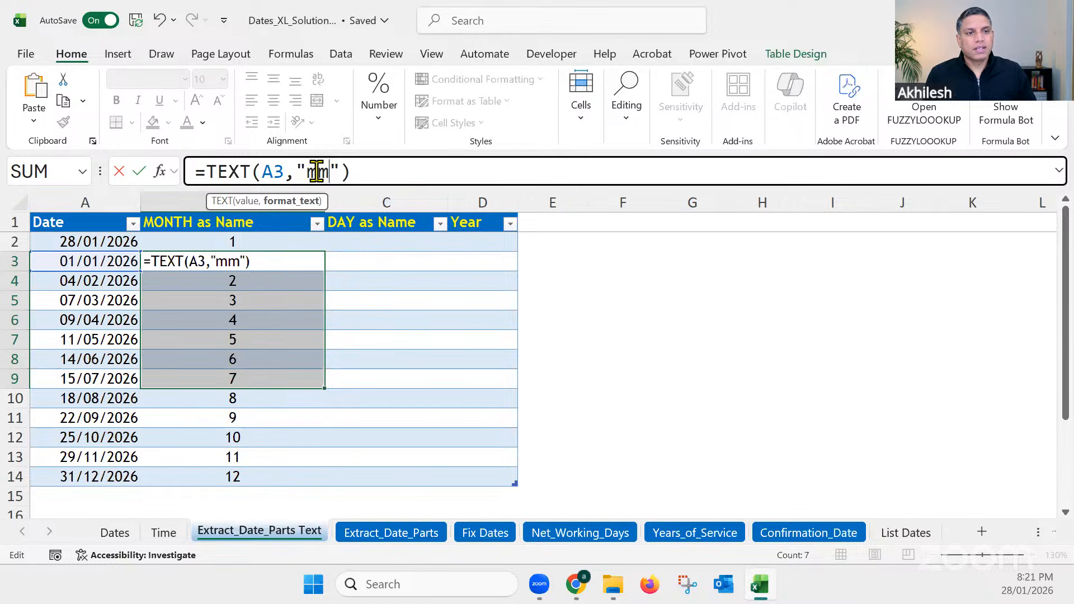
pyautogui.press('Return')
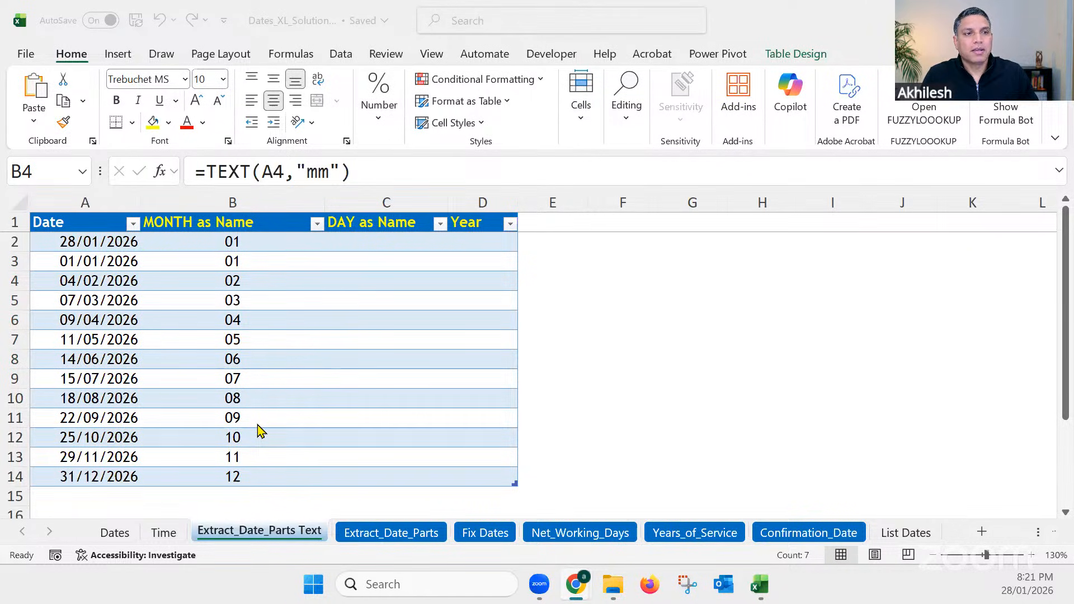
# Step: Set the month column's TEXT format code back to "m" and check how its filter list orders the months
pyautogui.click(347, 250)
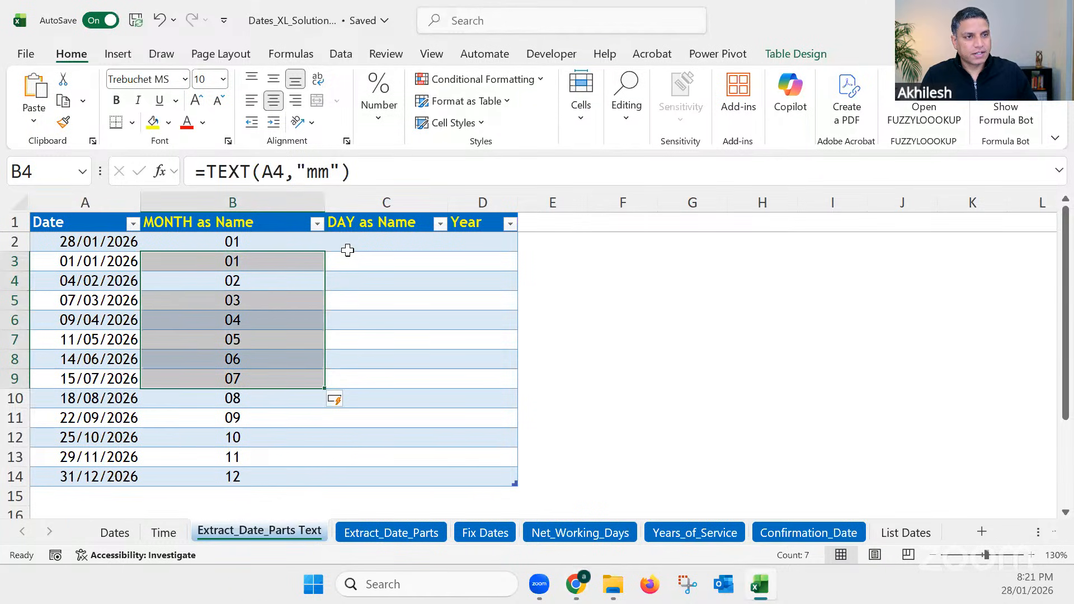
pyautogui.click(317, 171)
pyautogui.press('BackSpace')
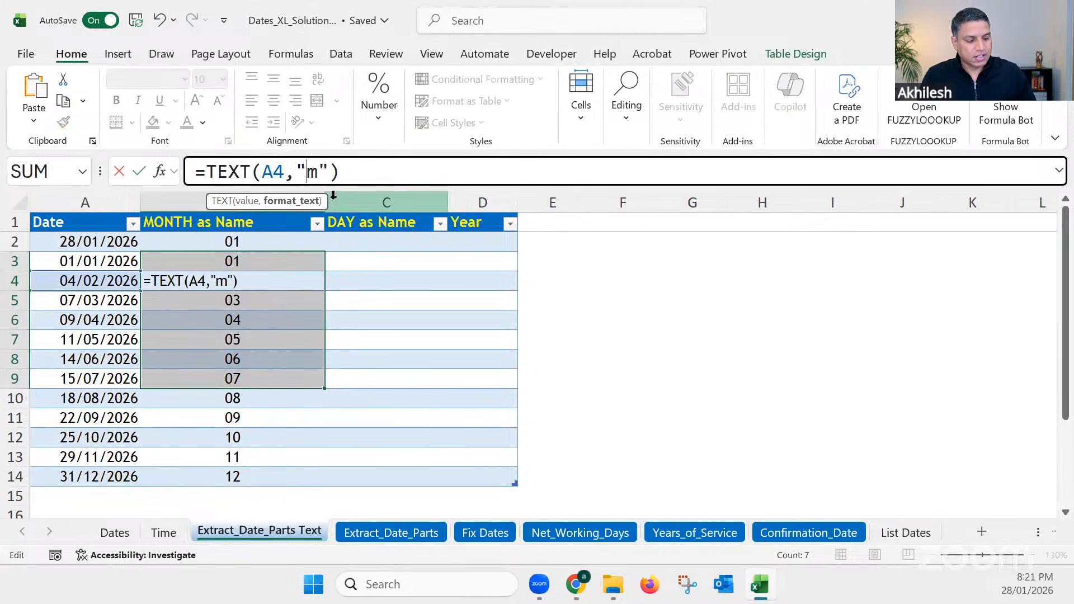
pyautogui.press('Return')
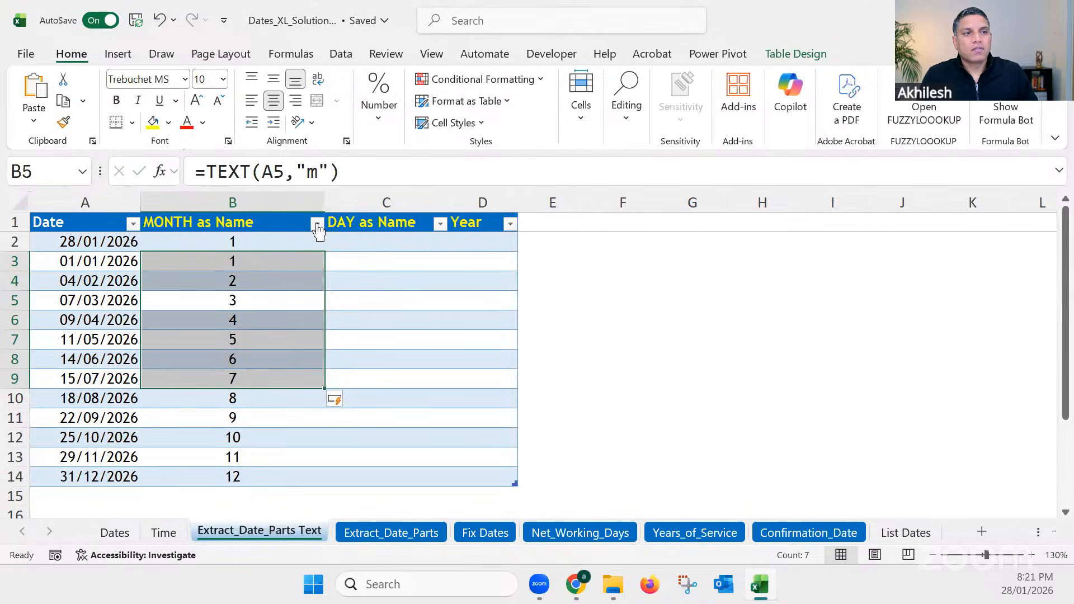
pyautogui.click(317, 225)
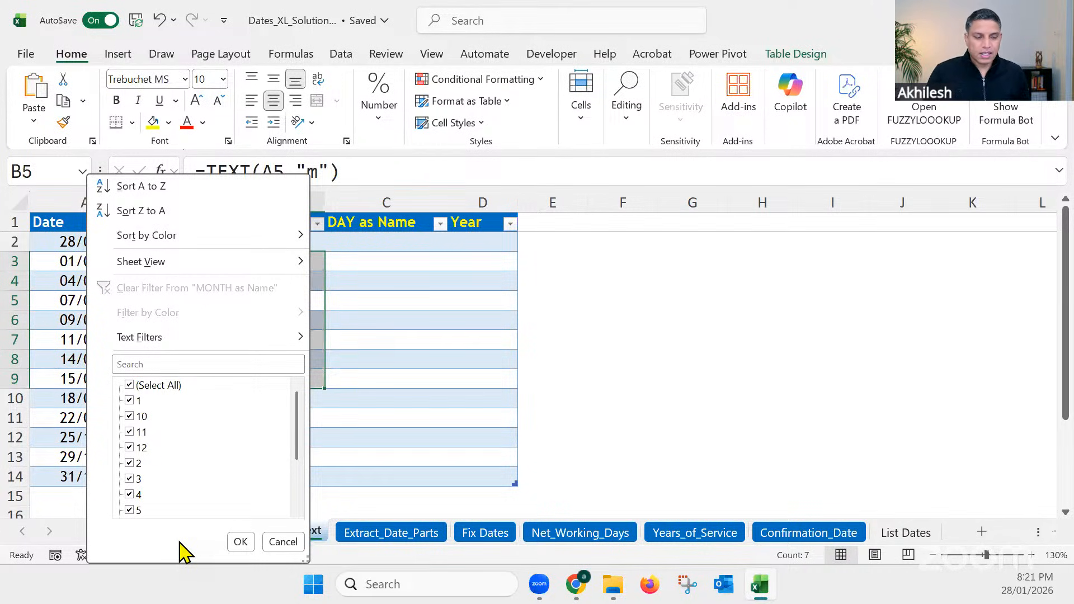
pyautogui.press('Escape')
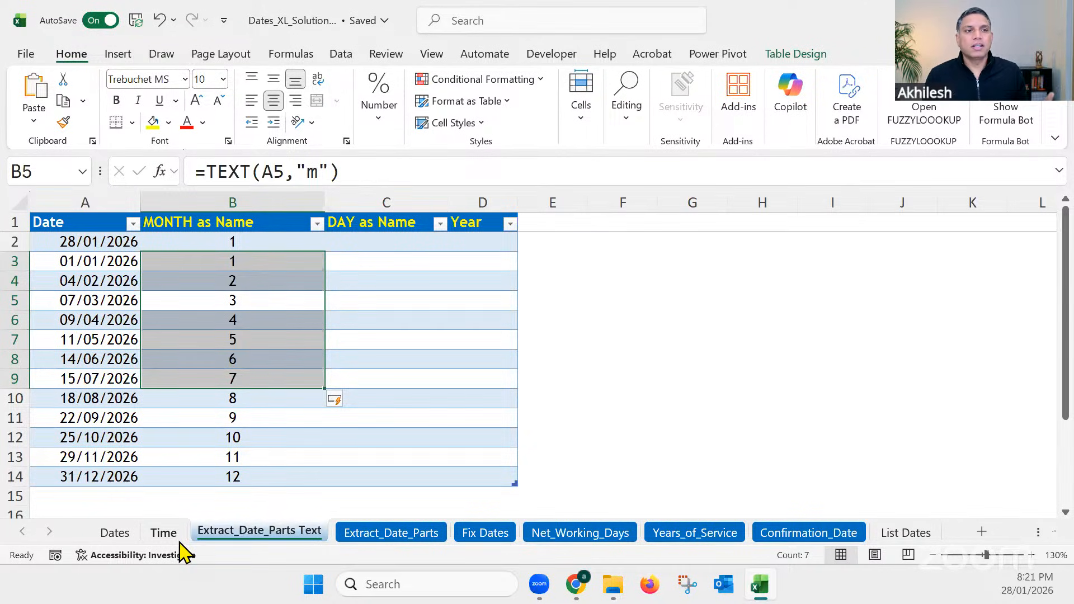
# Step: Set the month column's TEXT format code to "mm" from cell B5 and review the month order in its filter list
pyautogui.click(307, 172)
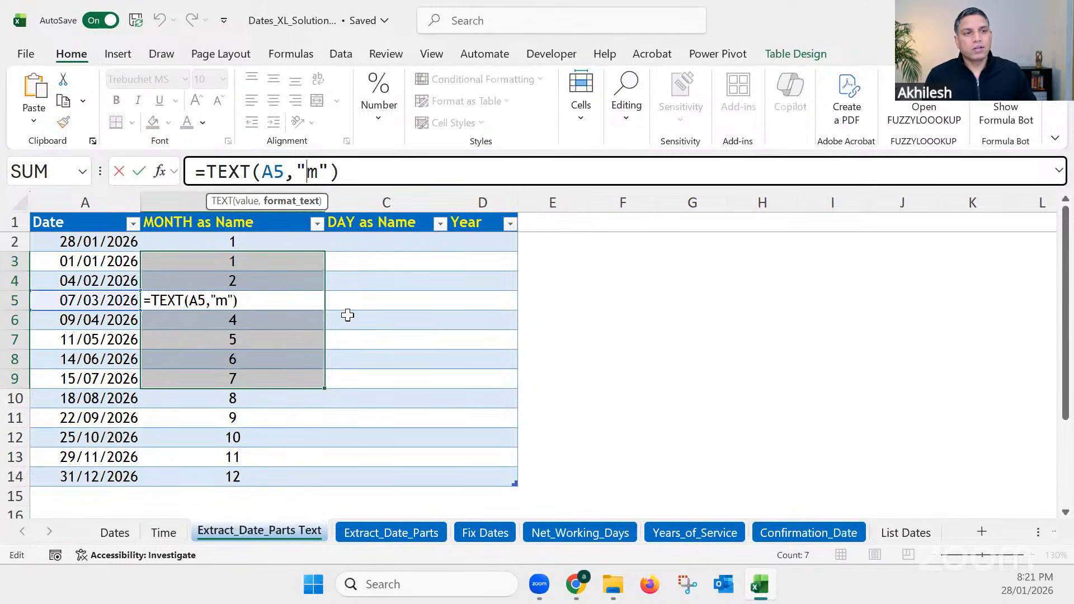
pyautogui.write('m')
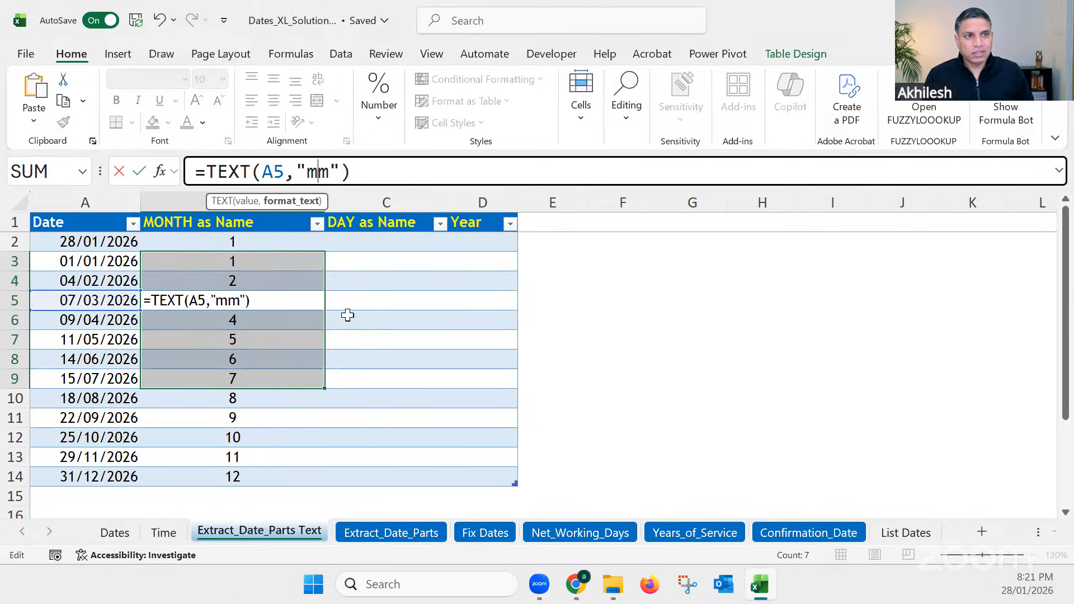
pyautogui.press('Return')
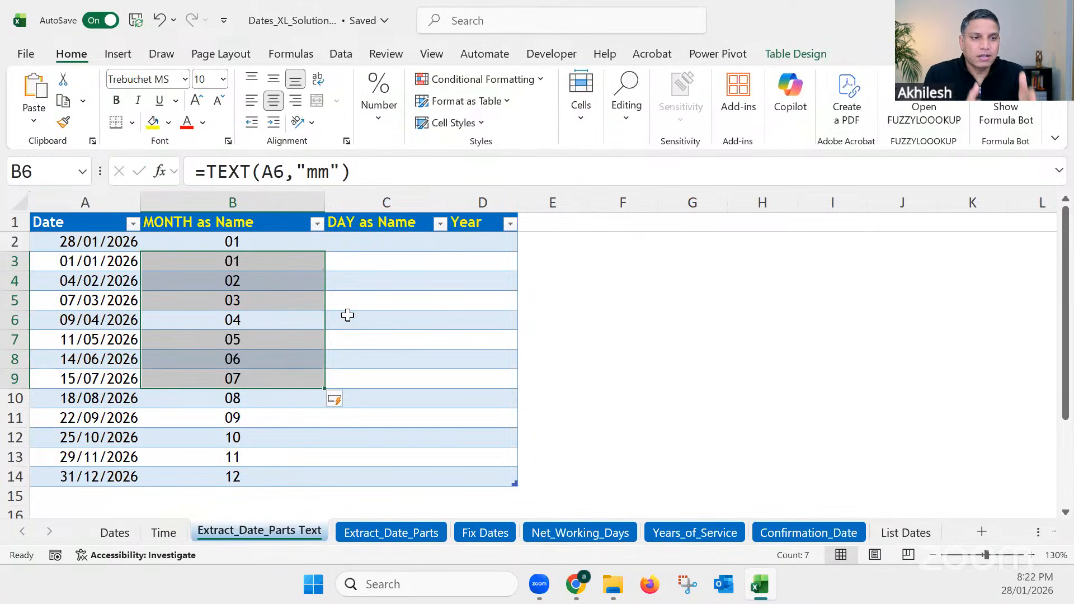
pyautogui.click(317, 224)
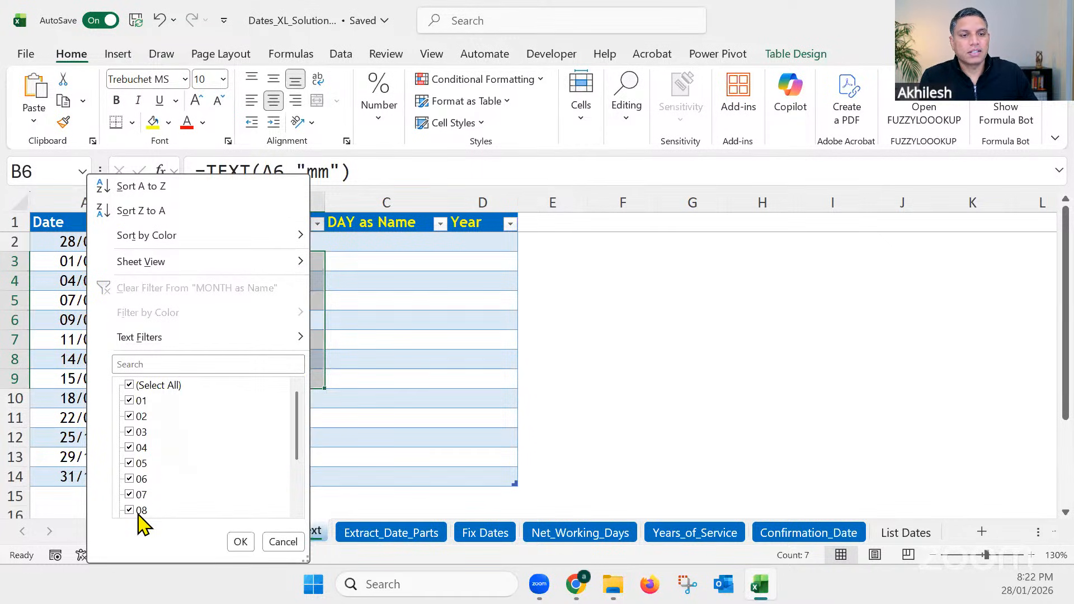
pyautogui.scroll(-3, 145, 512)
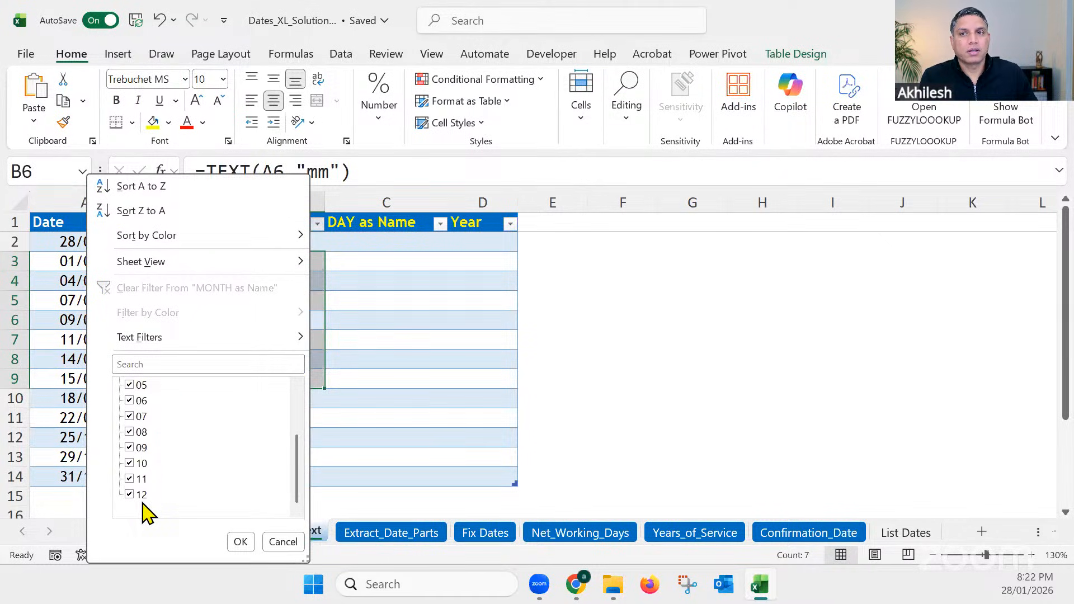
# Step: Dismiss the month filter list and set the month column's TEXT format code to "mmm" from cell B2
pyautogui.scroll(3, 144, 512)
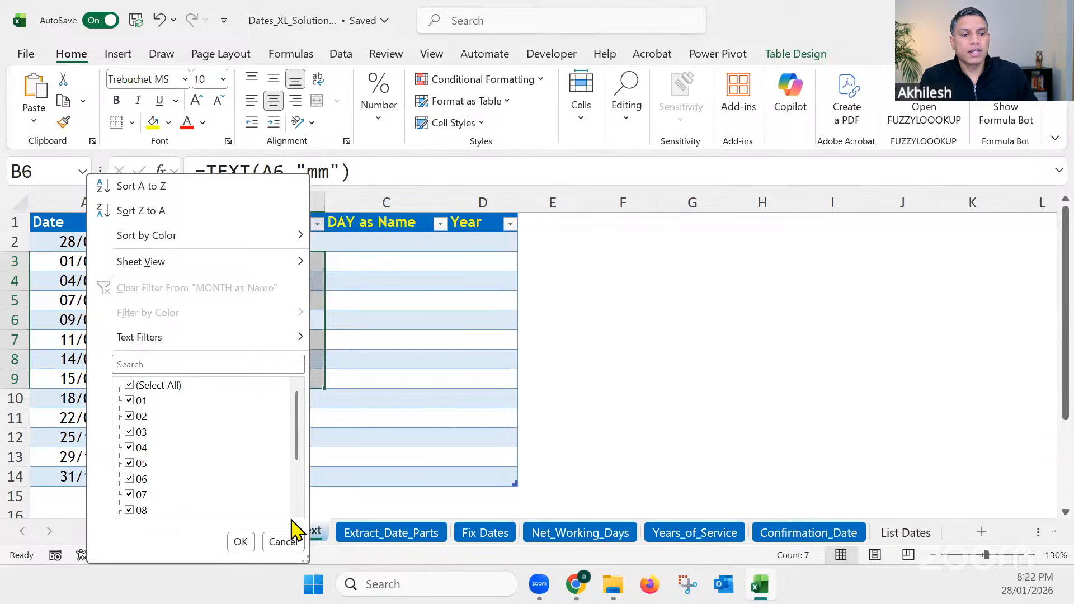
pyautogui.click(341, 248)
pyautogui.click(280, 236)
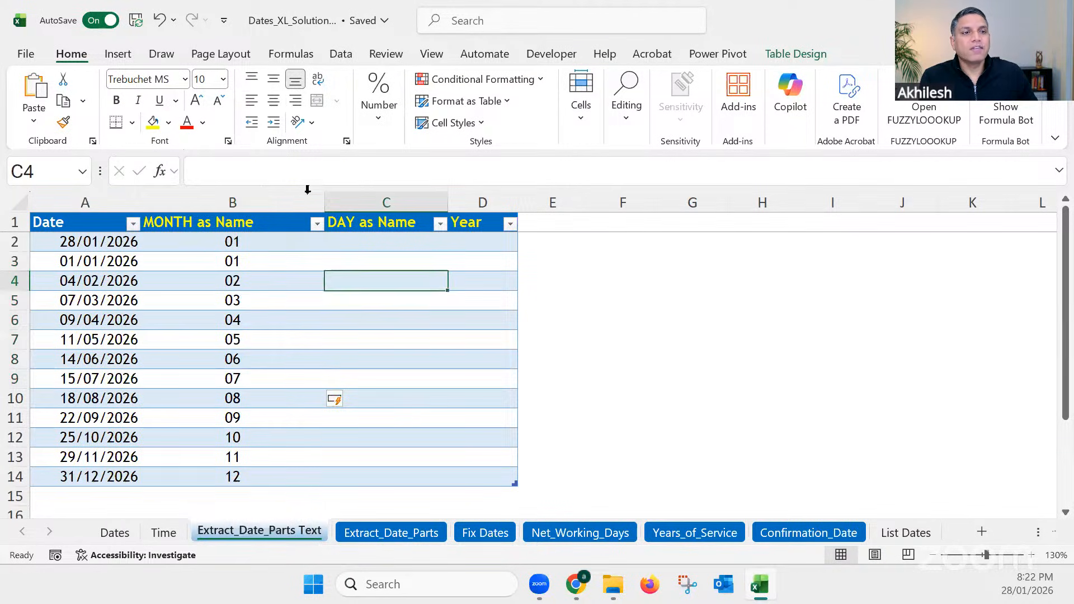
pyautogui.click(317, 172)
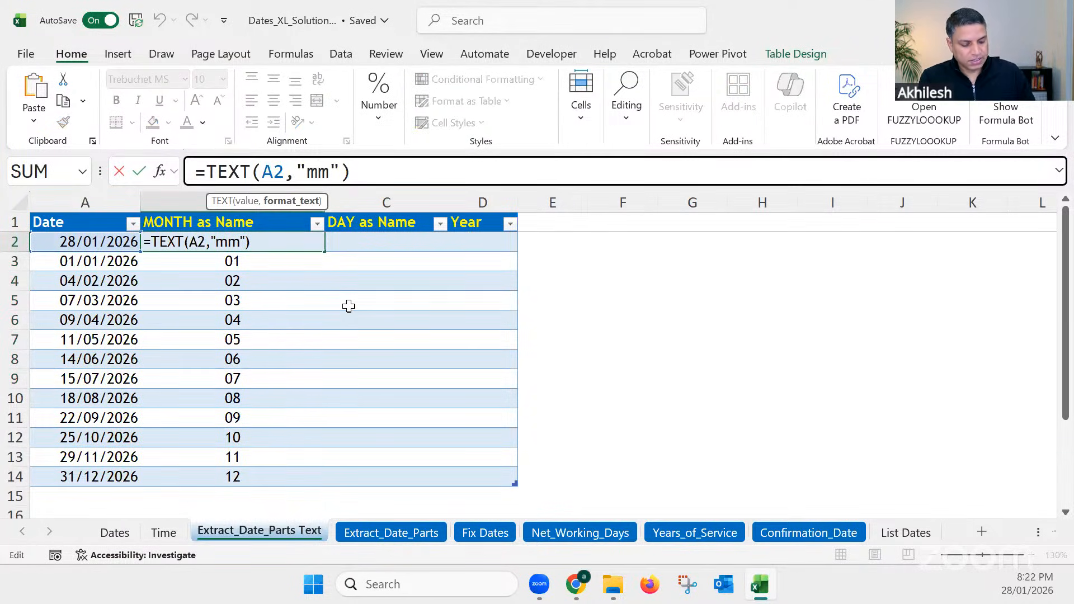
pyautogui.write('m')
pyautogui.press('Return')
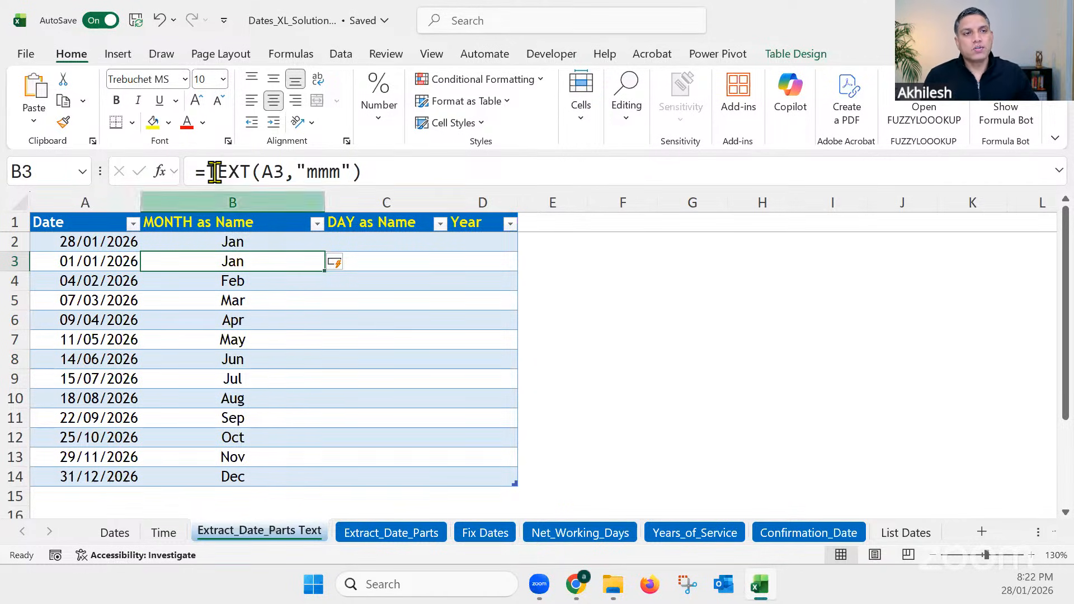
# Step: Change the month column's TEXT format code to "mmmm" for full month names, editing it from cell B3
pyautogui.doubleClick(273, 171)
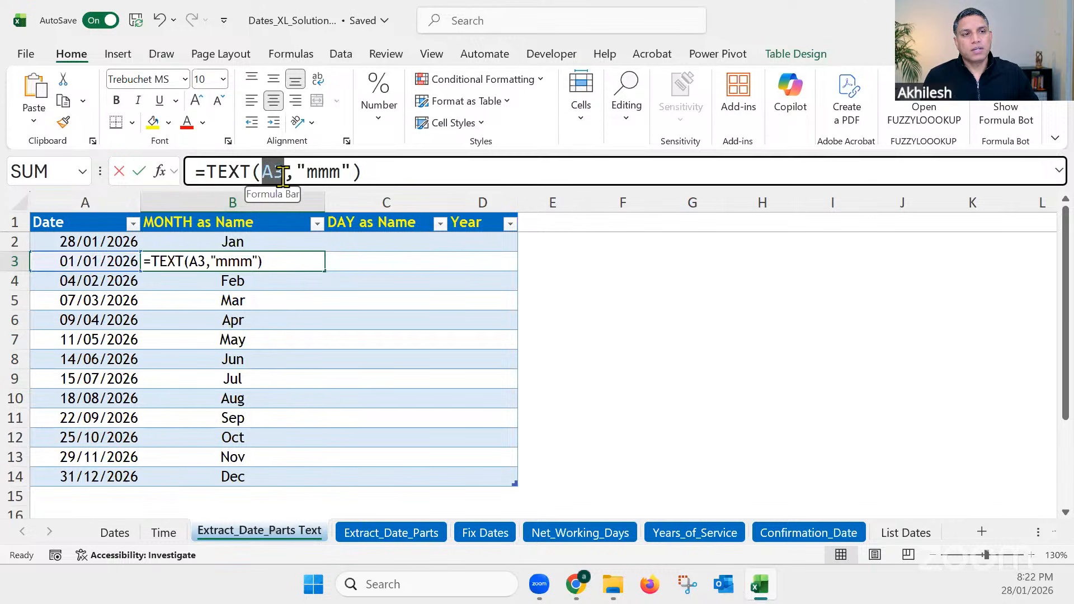
pyautogui.moveTo(298, 170); pyautogui.dragTo(353, 171)
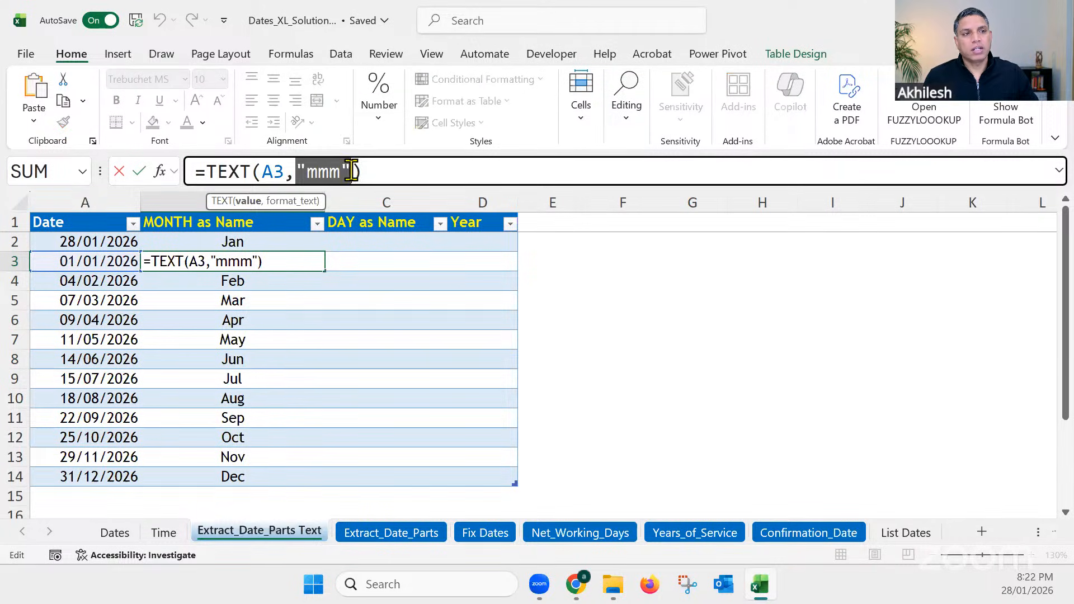
pyautogui.press('Left')
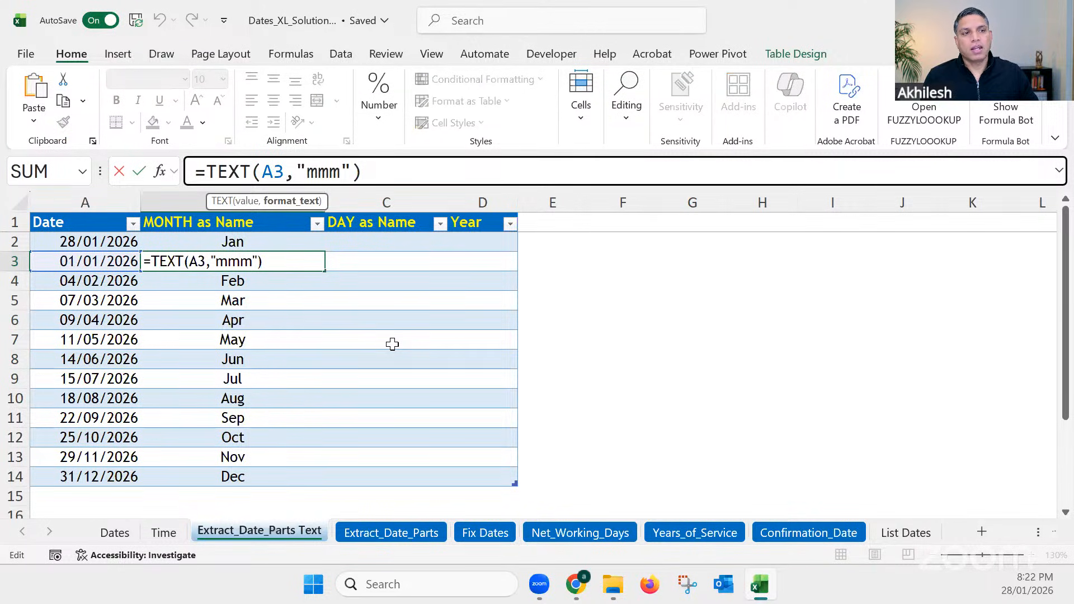
pyautogui.write('m')
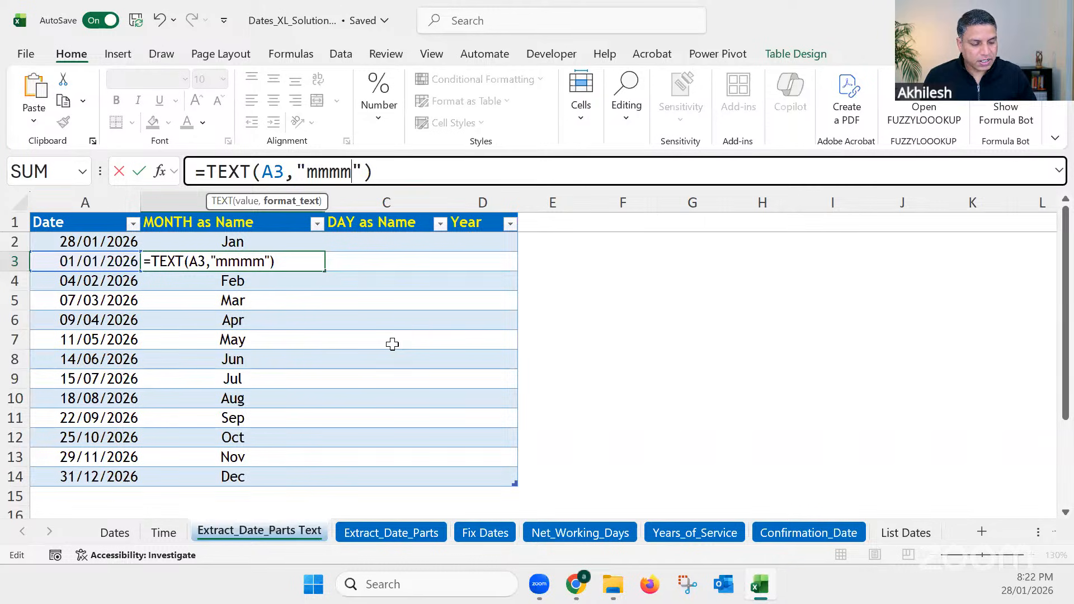
pyautogui.press('Return')
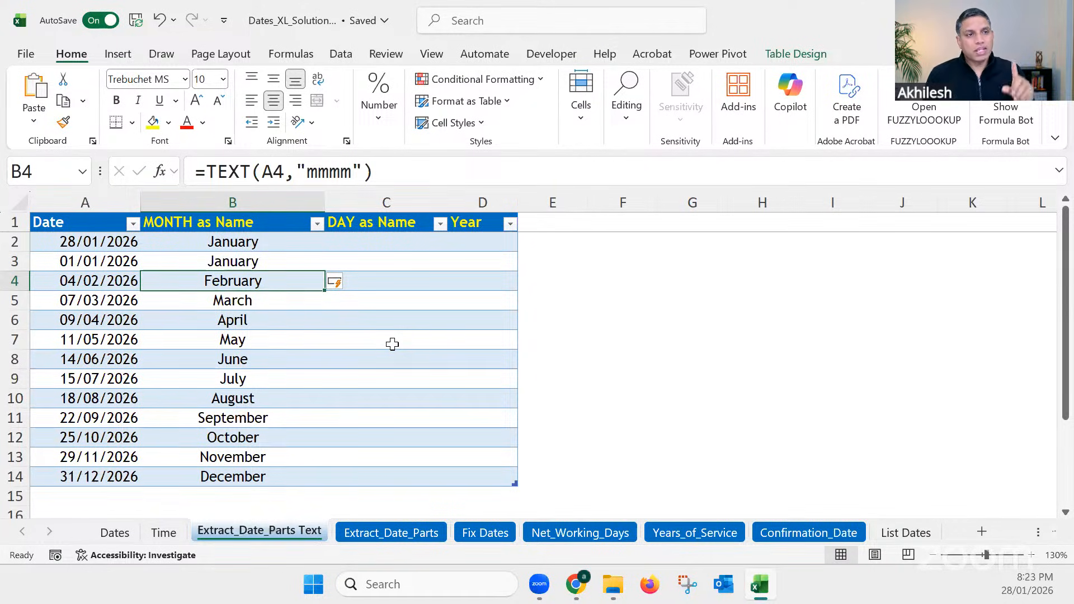
# Step: Widen the DAY as Name column and enter =TEXT(A2, "d") in cell C2 to extract the day numbers
pyautogui.click(369, 245)
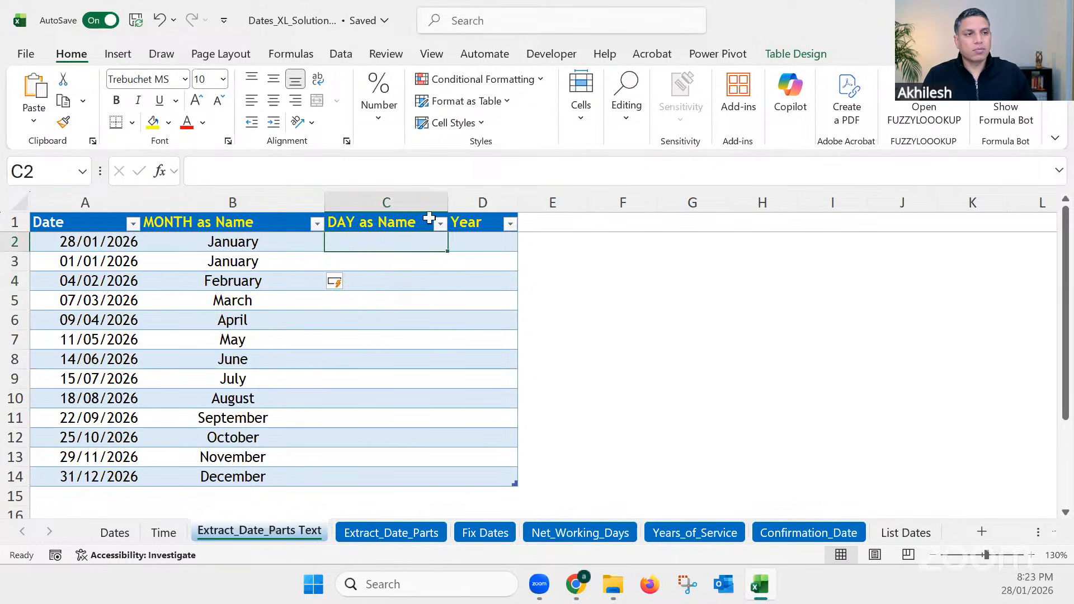
pyautogui.moveTo(449, 201); pyautogui.dragTo(487, 201)
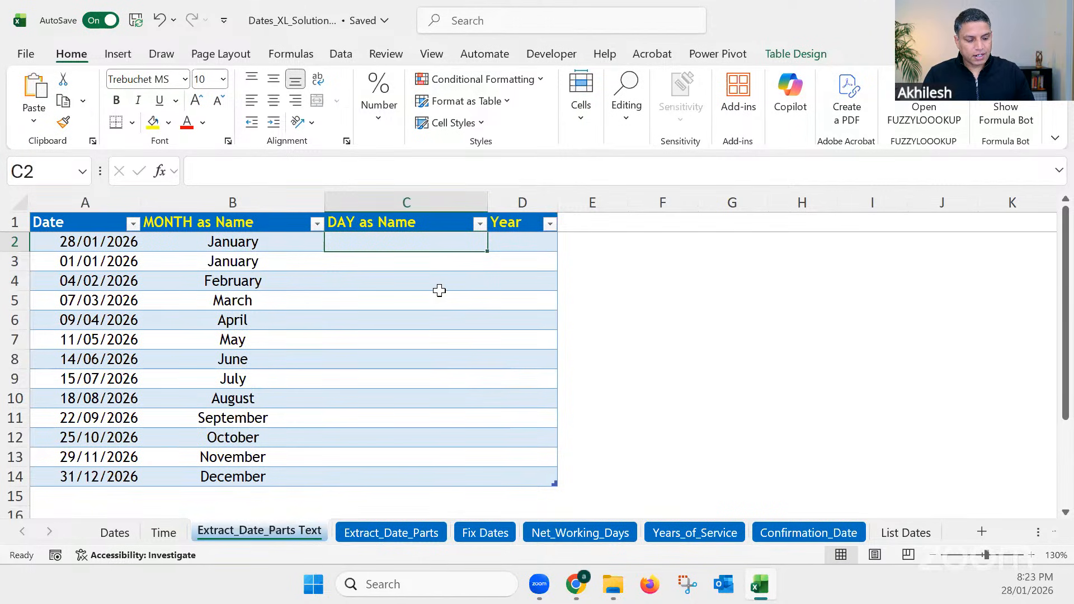
pyautogui.write('=text')
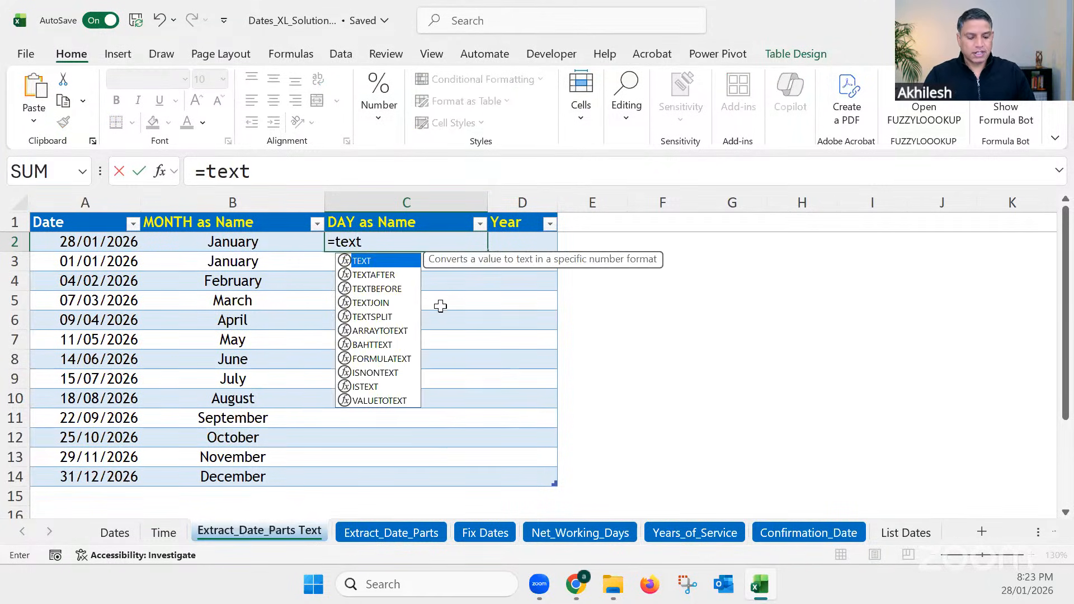
pyautogui.press('Tab')
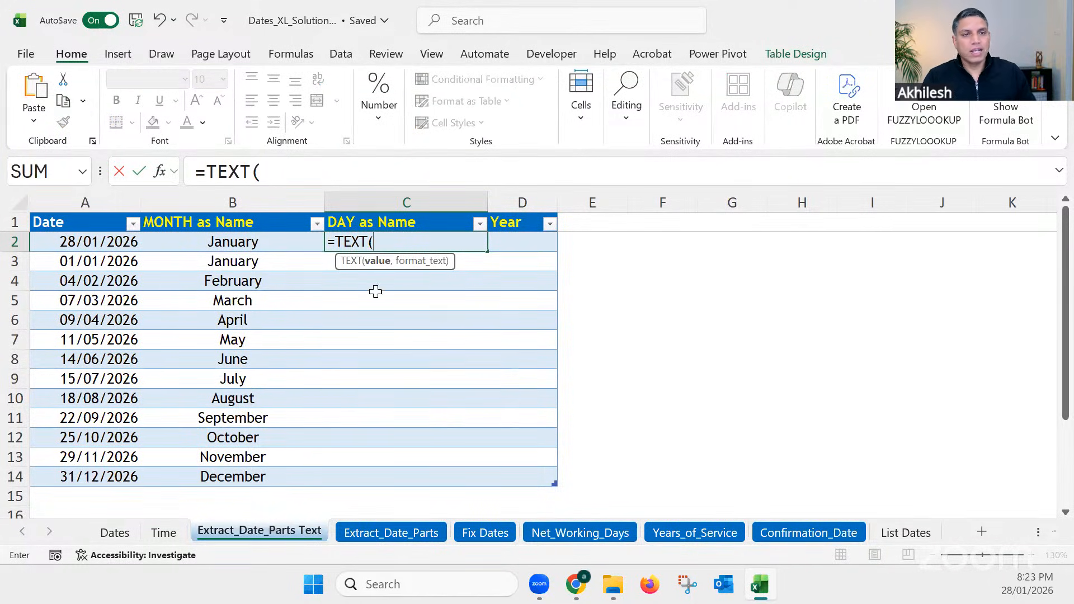
pyautogui.click(113, 242)
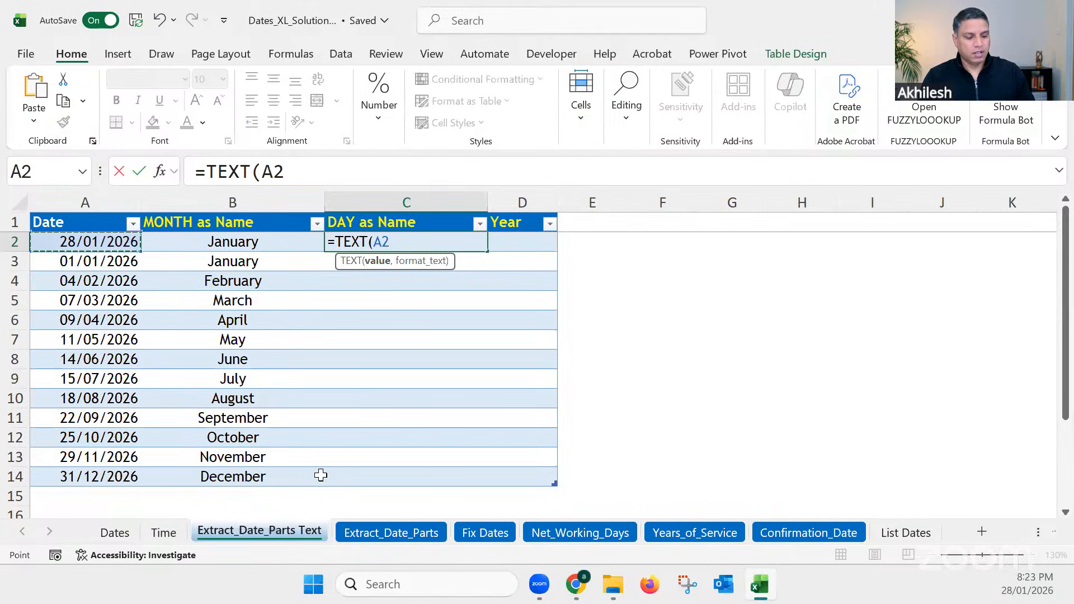
pyautogui.write(', "')
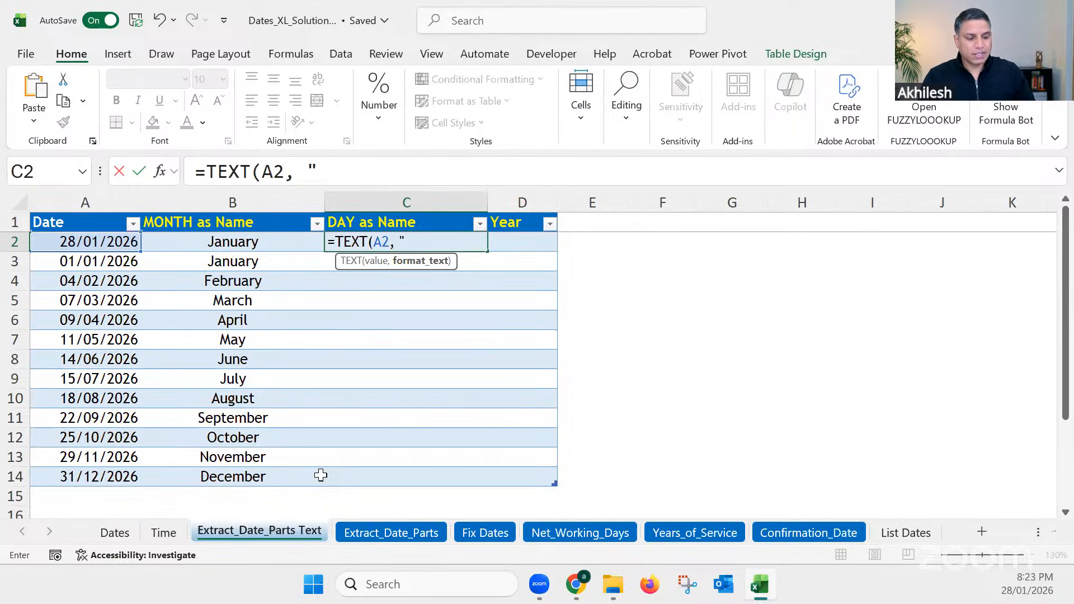
pyautogui.write('d')
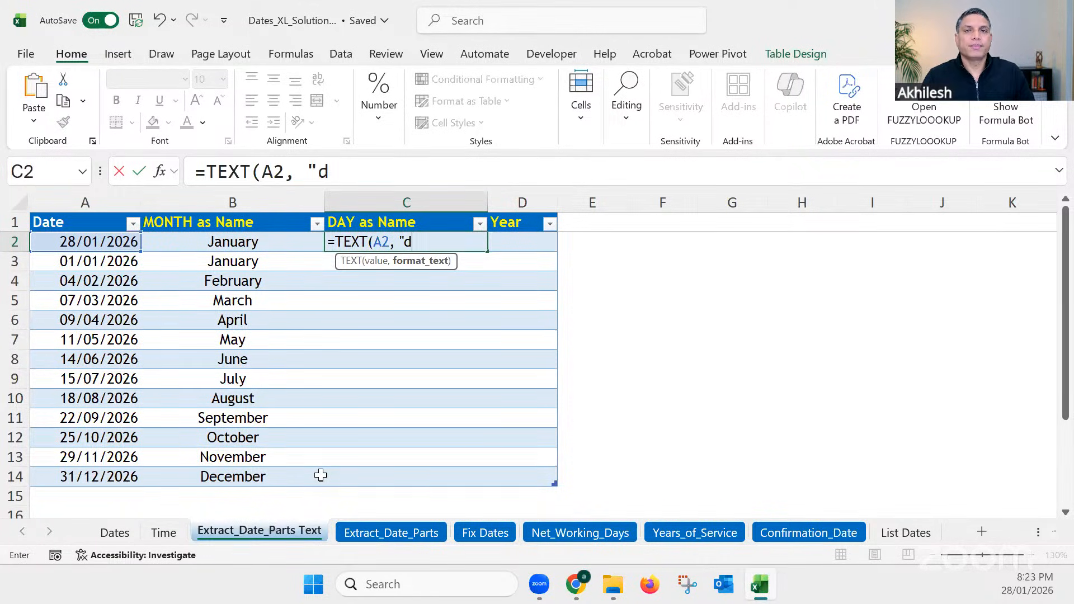
pyautogui.write('"0')
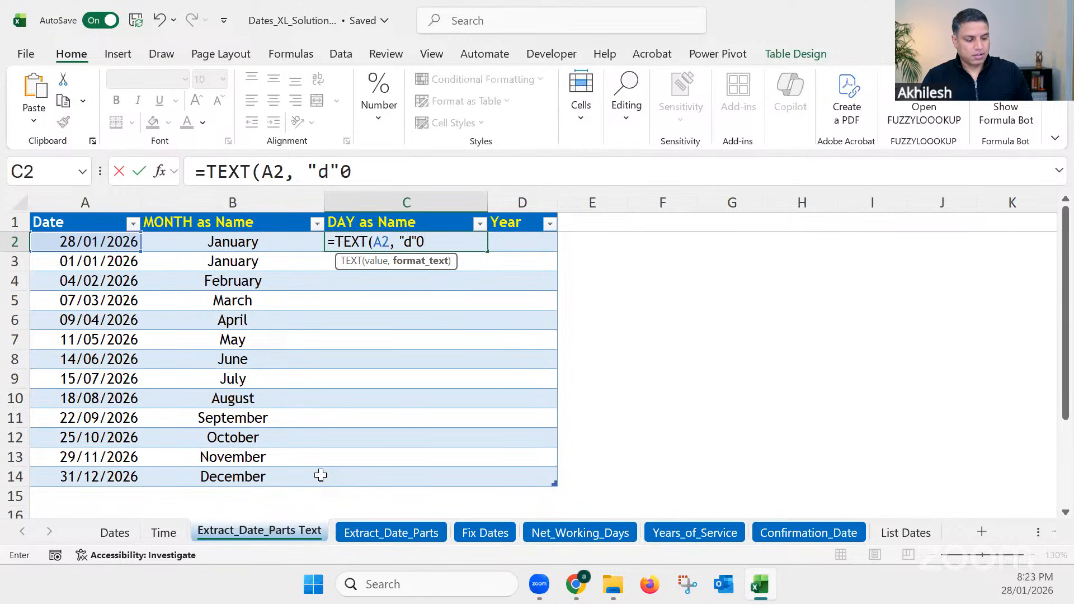
pyautogui.press('BackSpace')
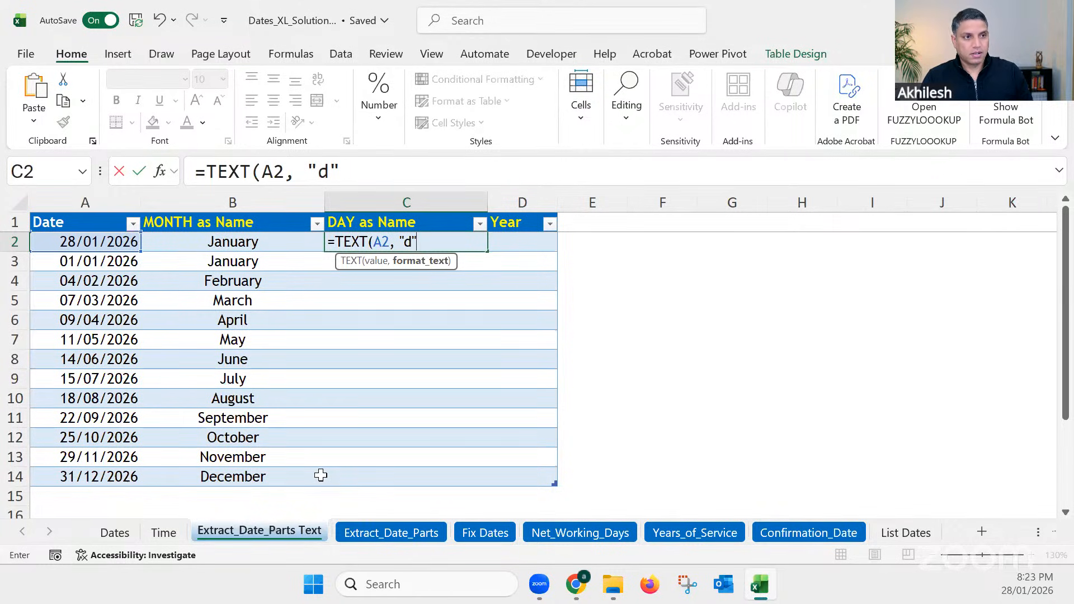
pyautogui.write(')')
pyautogui.press('Return')
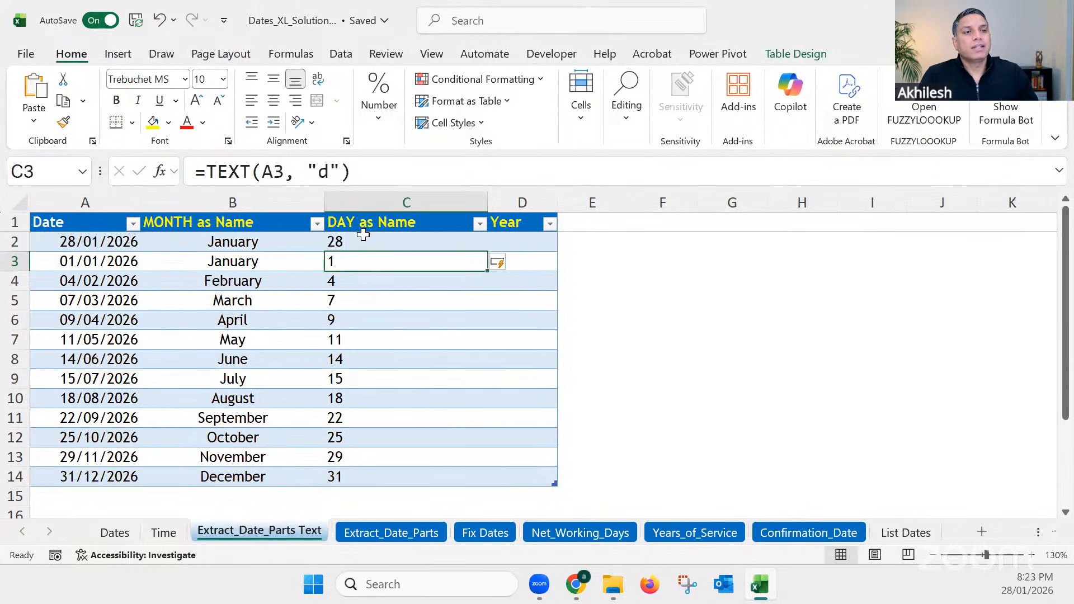
# Step: Set the day column's TEXT format code to "dd" for two-digit days, editing it from cell C2
pyautogui.click(362, 238)
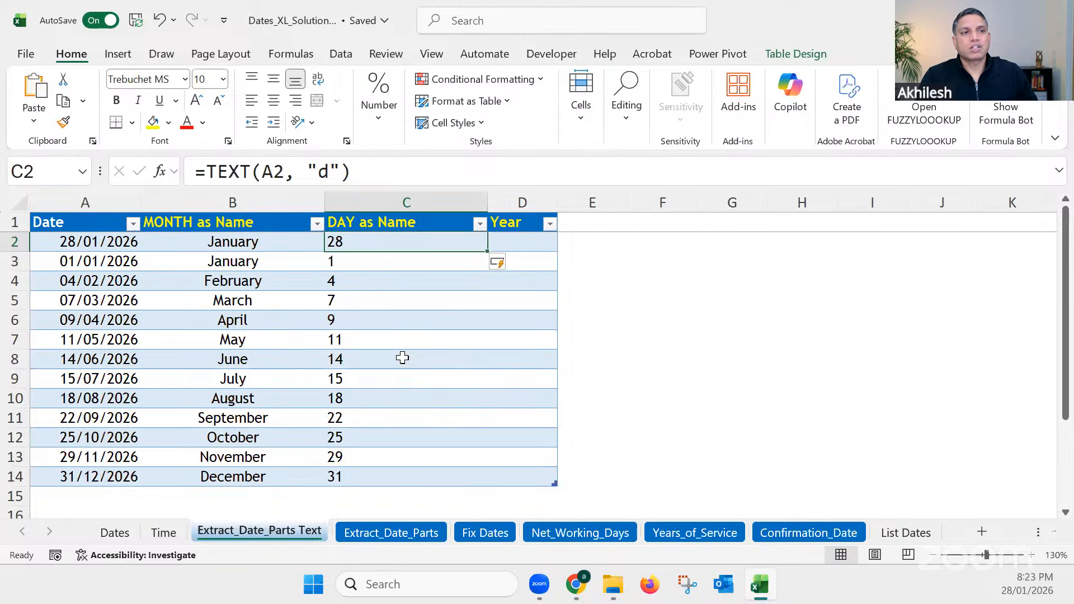
pyautogui.click(329, 171)
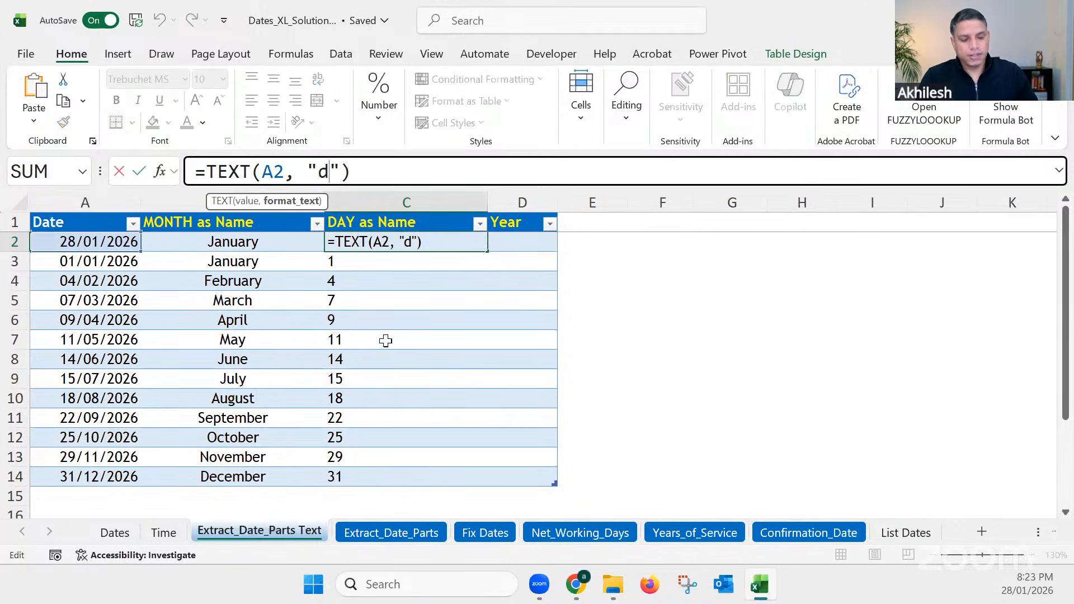
pyautogui.write('d')
pyautogui.press('Return')
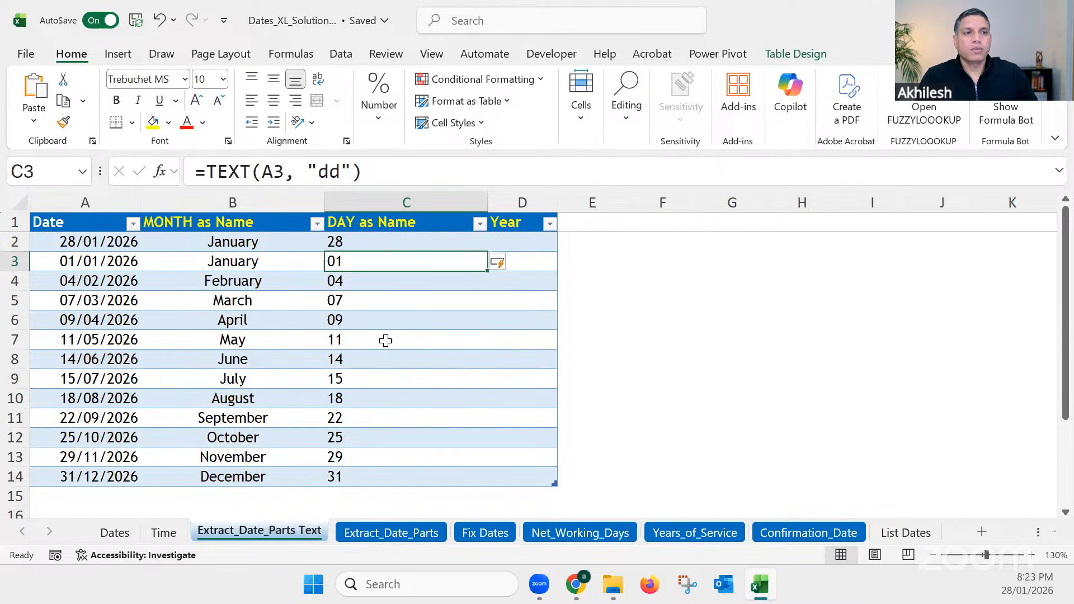
# Step: Change the day column's TEXT format code to "ddd" for abbreviated weekday names
pyautogui.moveTo(358, 248); pyautogui.dragTo(455, 477)
pyautogui.click(340, 170)
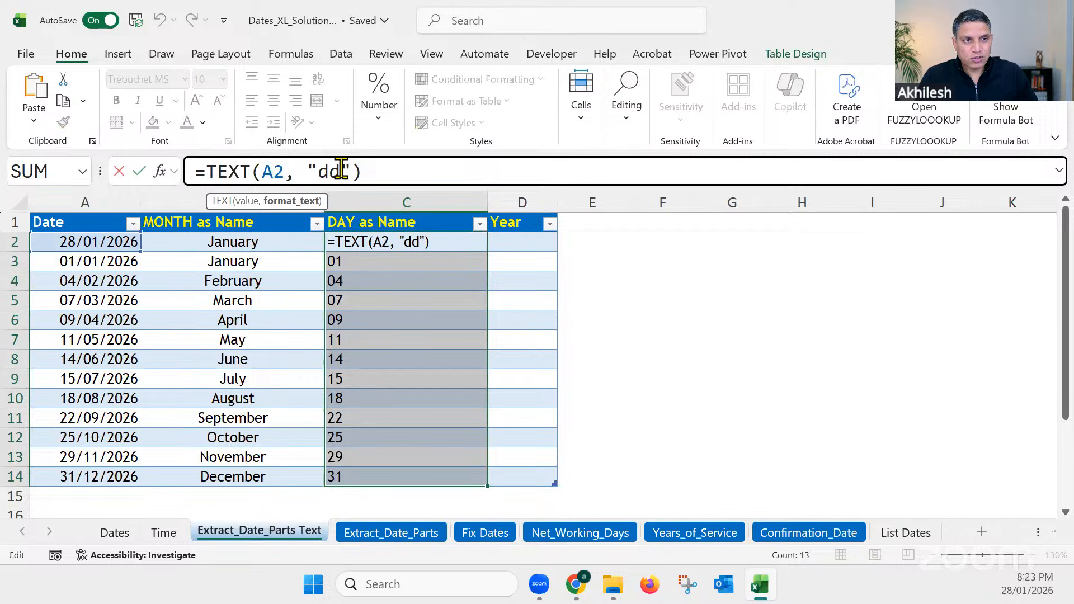
pyautogui.write('d')
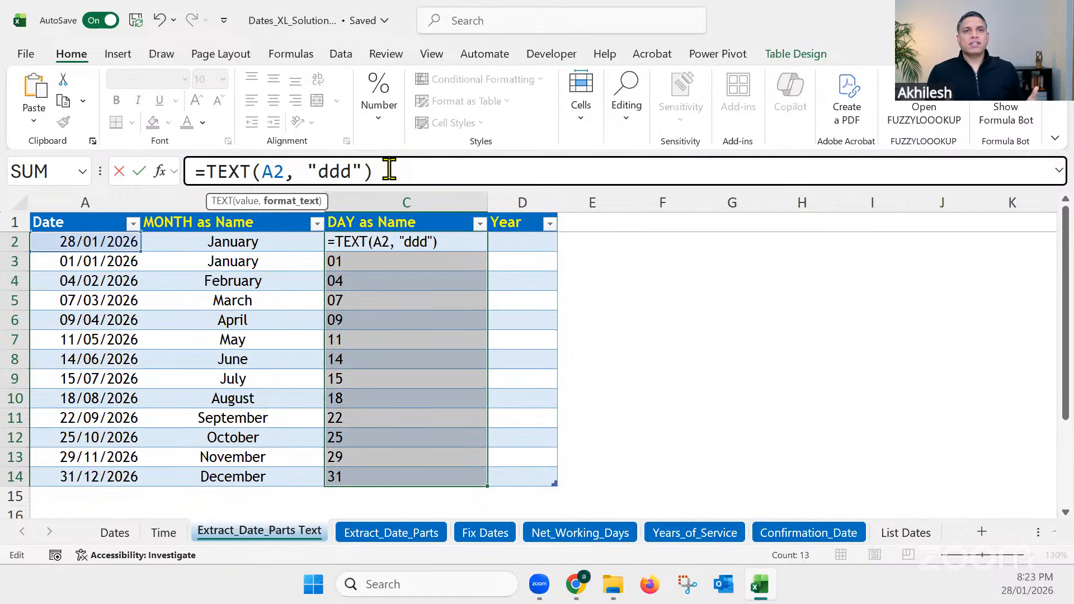
pyautogui.press('Return')
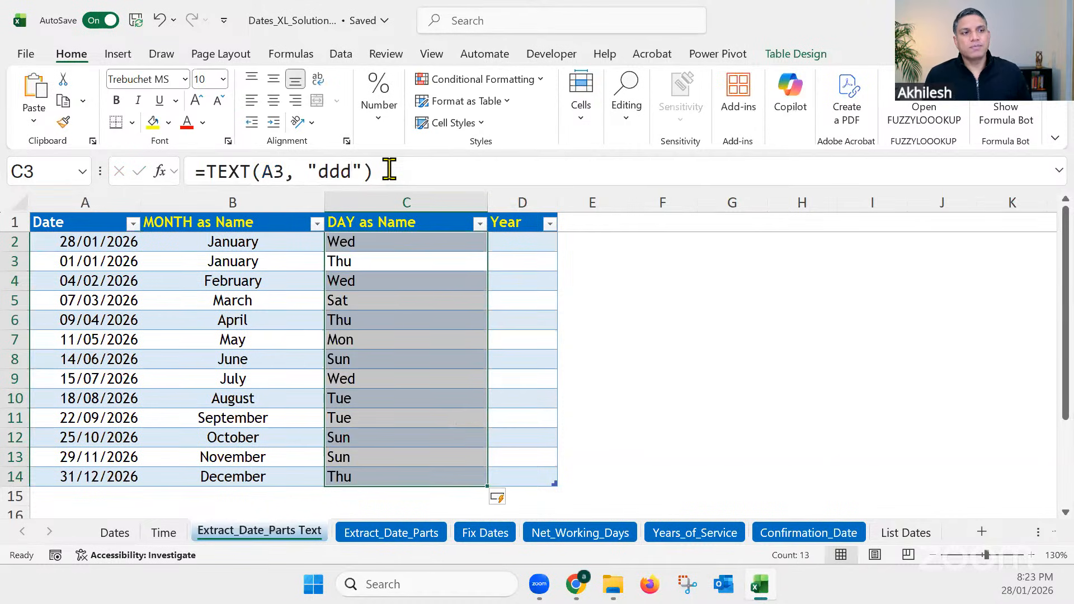
# Step: Set the day column's TEXT format code to "dddd" from cell C2 for full weekday names
pyautogui.click(367, 246)
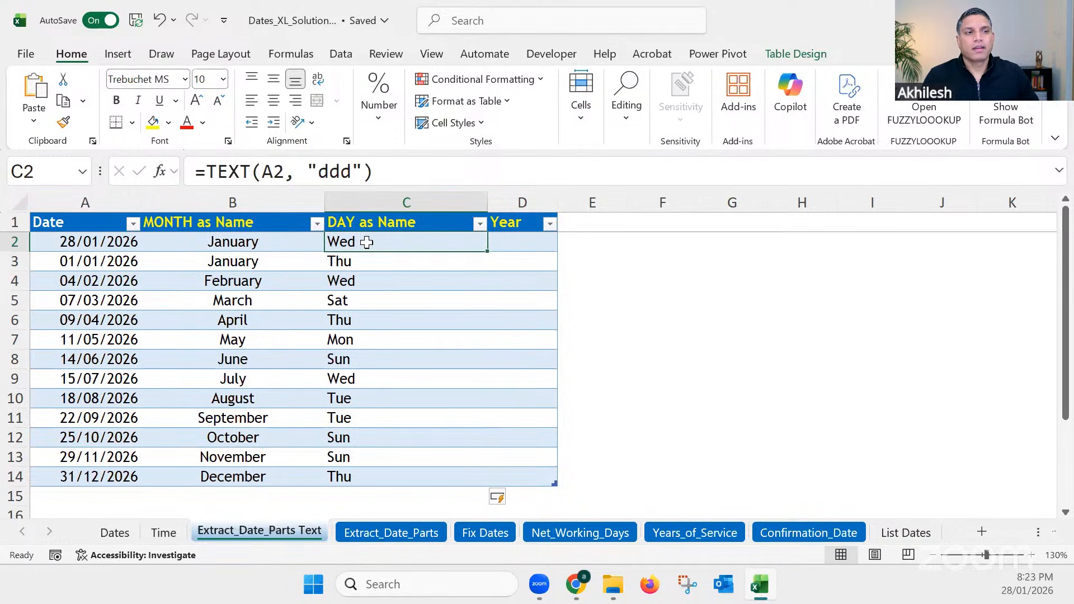
pyautogui.click(352, 171)
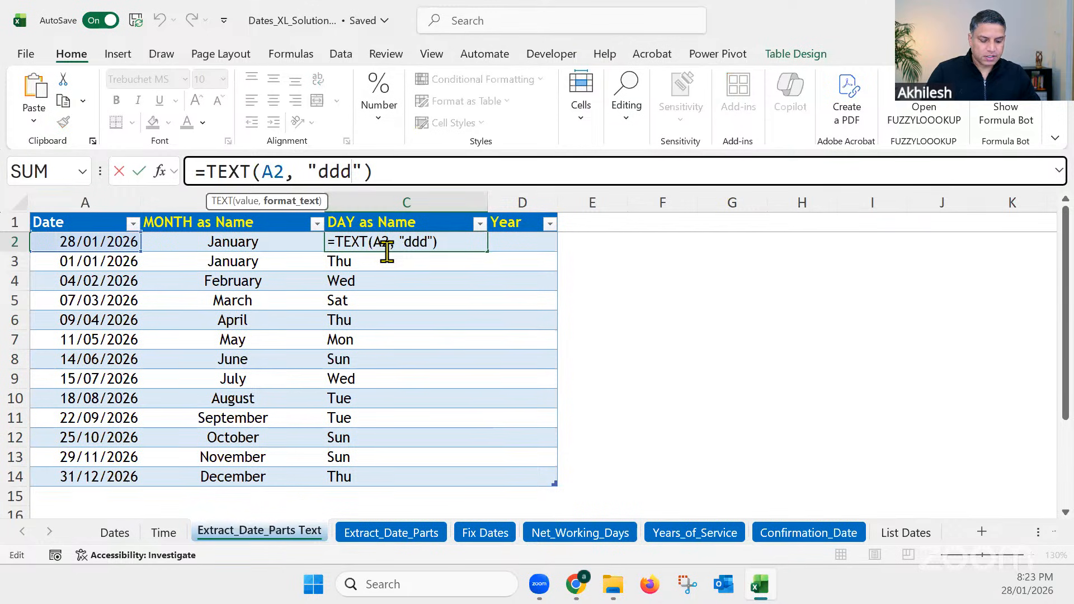
pyautogui.write('d')
pyautogui.press('Return')
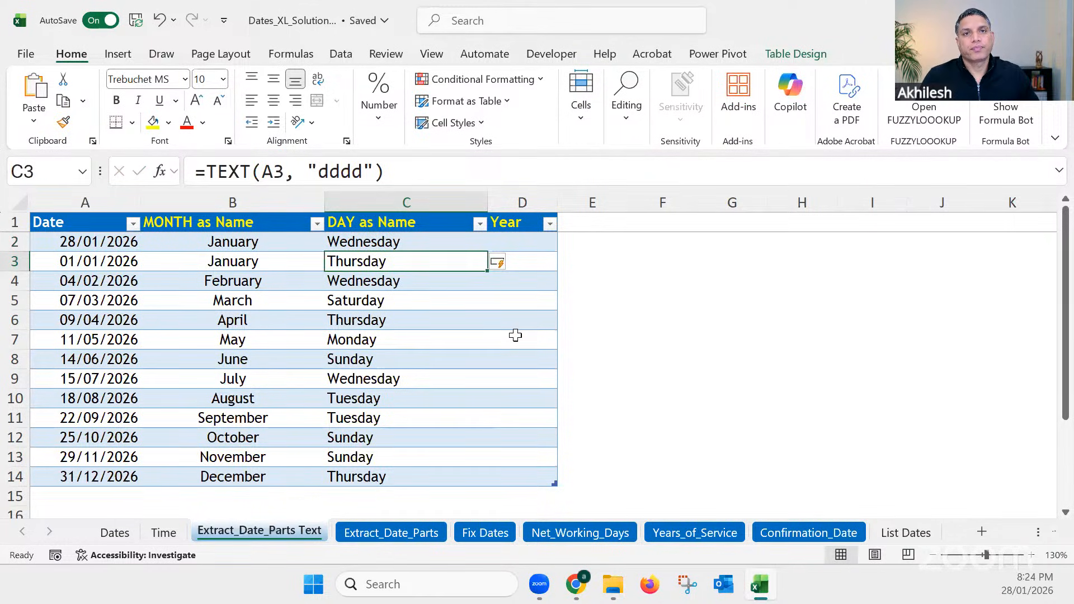
# Step: Widen the Year column to 14.18 and enter =TEXT(A2,"Y") in cell D2 to extract the years
pyautogui.moveTo(557, 202); pyautogui.dragTo(606, 202)
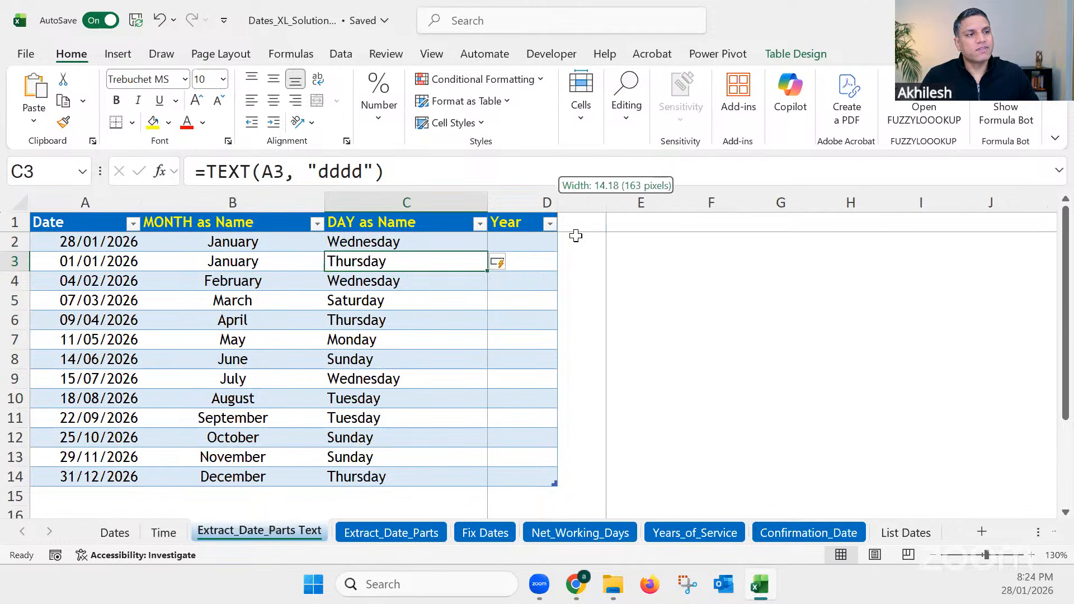
pyautogui.click(576, 235)
pyautogui.write('=tex')
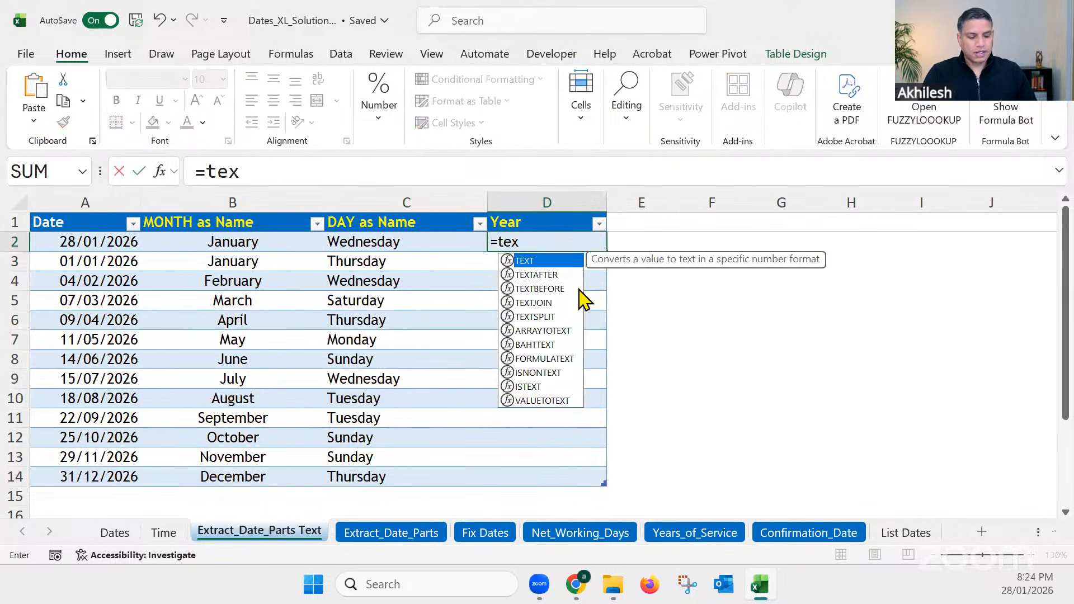
pyautogui.press('Tab')
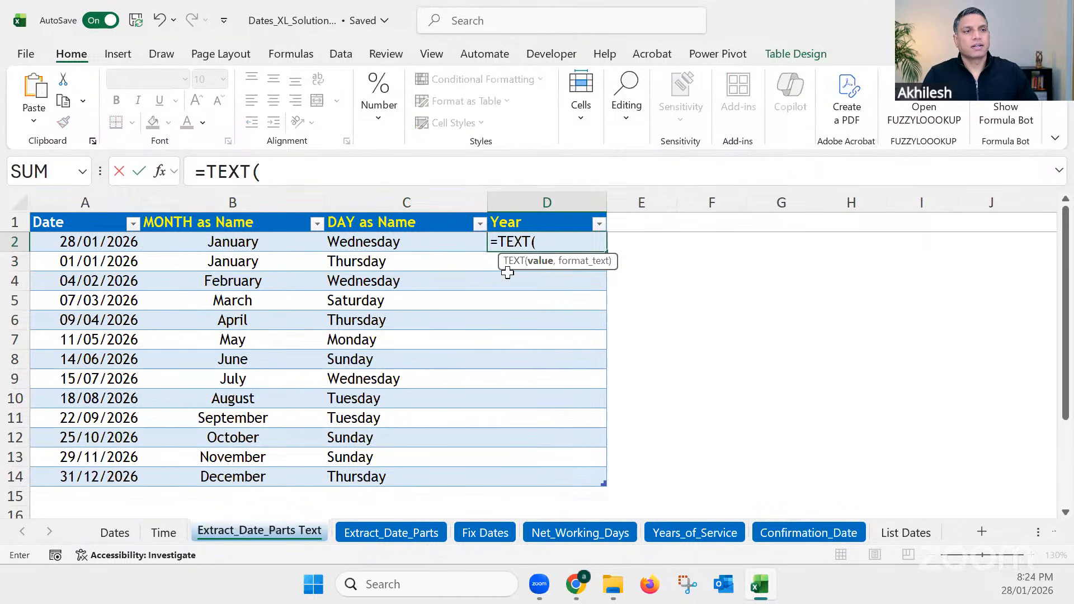
pyautogui.click(112, 246)
pyautogui.write(',')
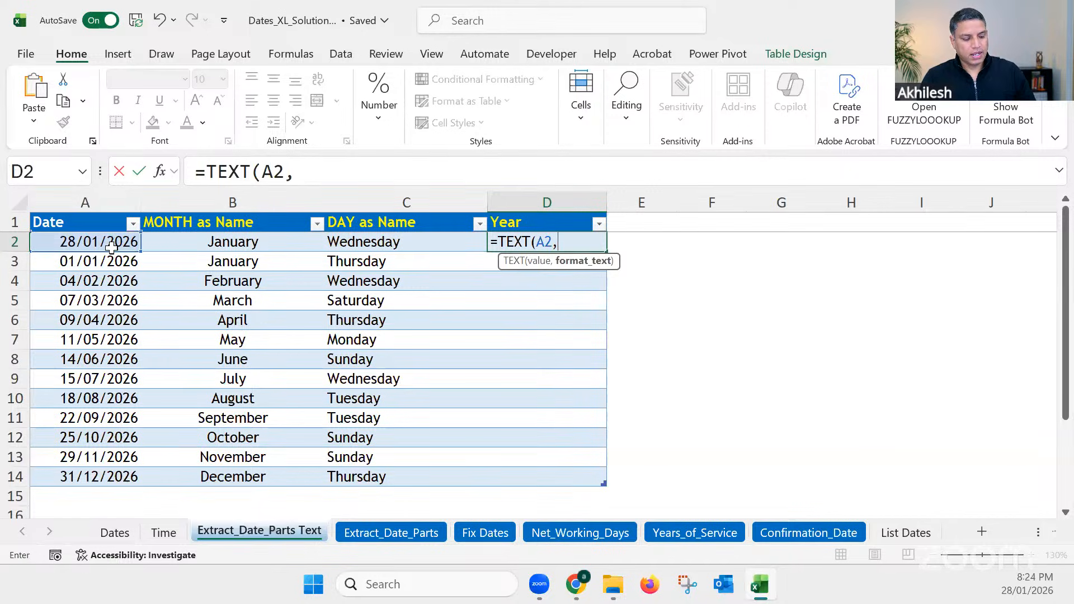
pyautogui.write('"Y')
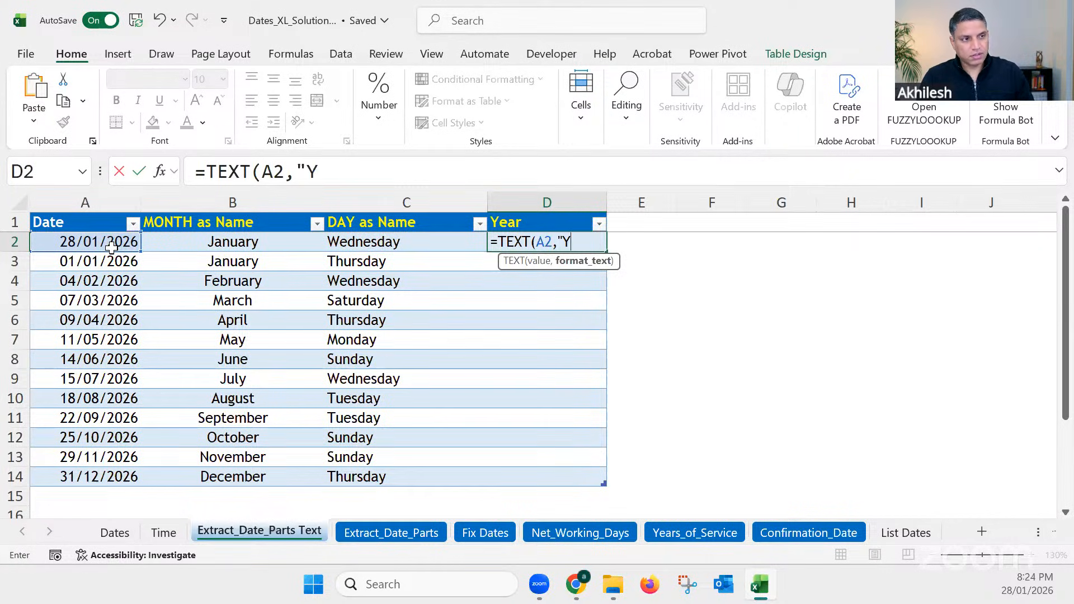
pyautogui.write('"')
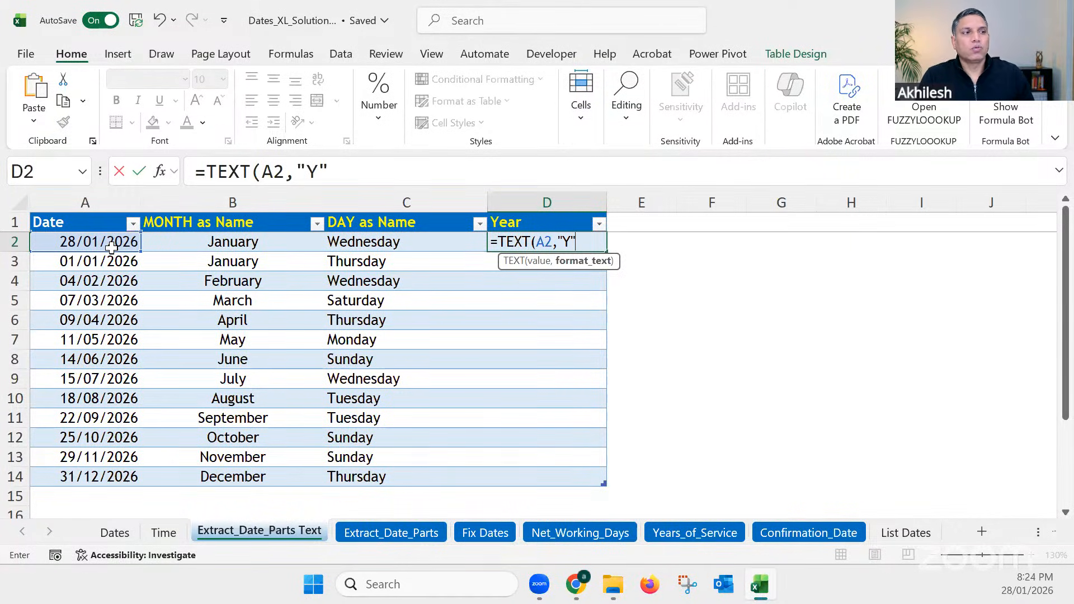
pyautogui.press('Return')
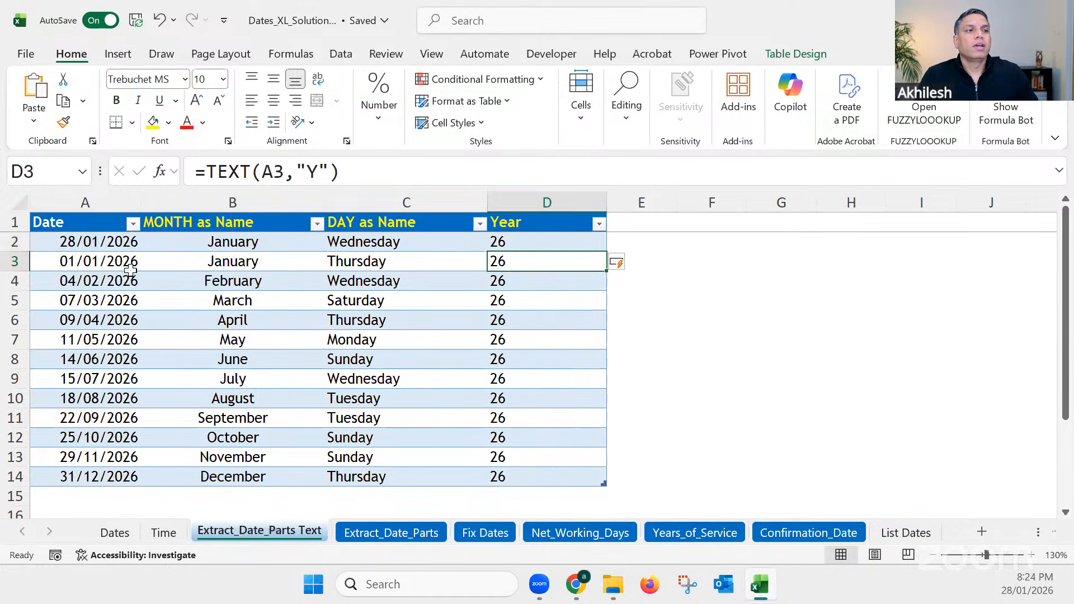
# Step: Change the Year column's TEXT format code to "Yy" from cell D2
pyautogui.click(500, 240)
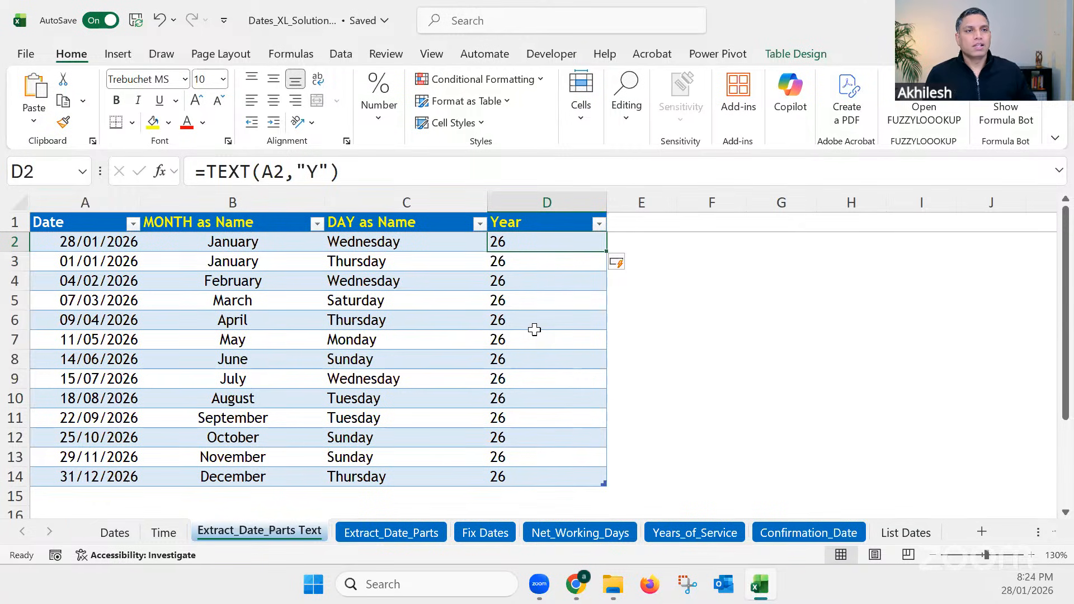
pyautogui.click(317, 172)
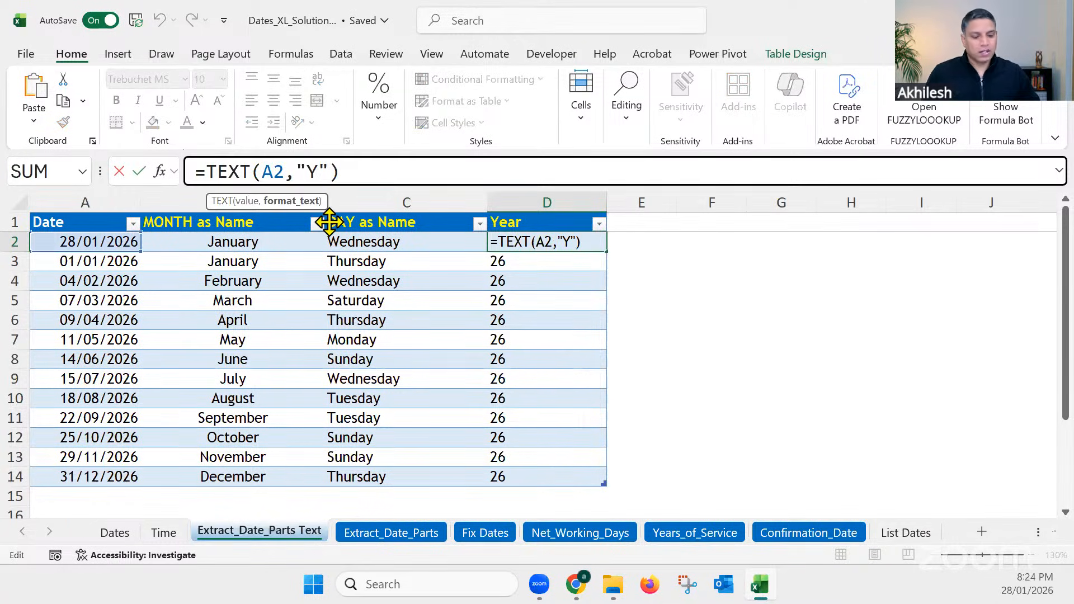
pyautogui.write('y')
pyautogui.press('Return')
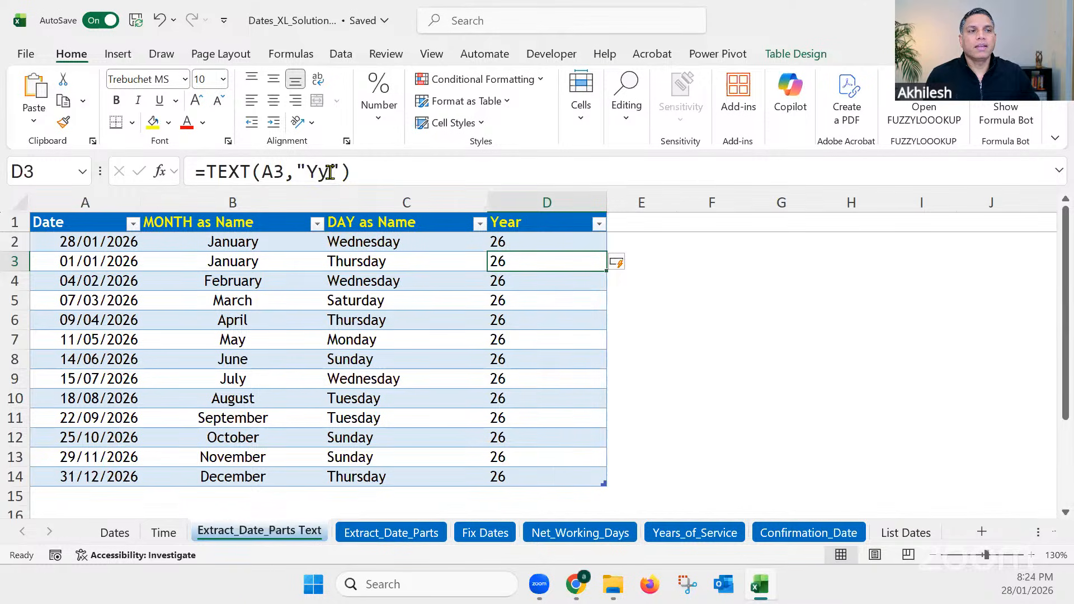
# Step: Set the Year column's TEXT format code to "YYY" by editing the formula in cell D3
pyautogui.moveTo(329, 172); pyautogui.dragTo(319, 172)
pyautogui.press('capslock')
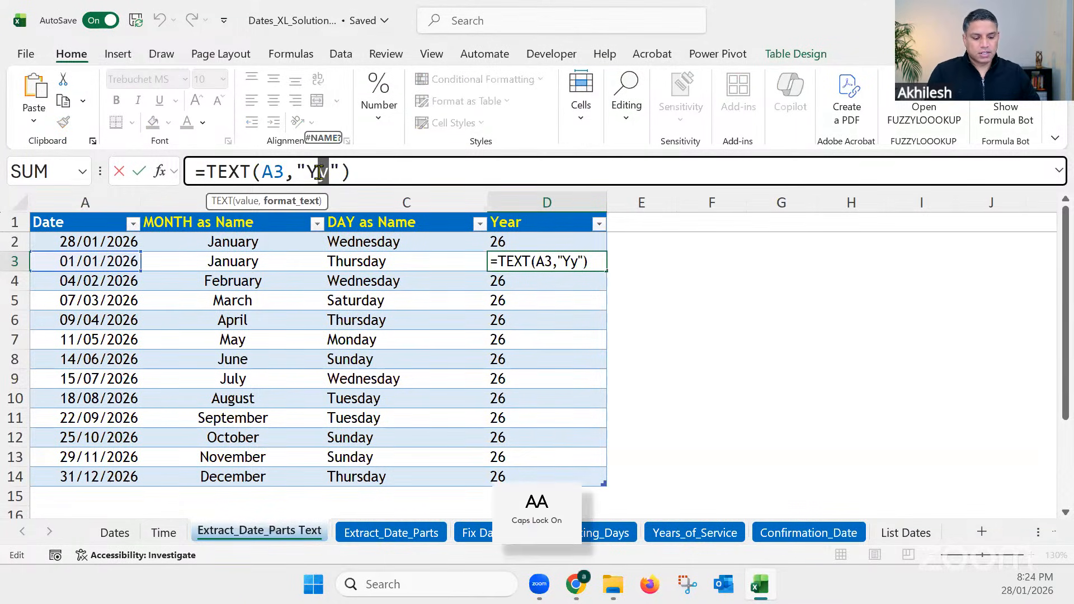
pyautogui.write('YY')
pyautogui.press('Return')
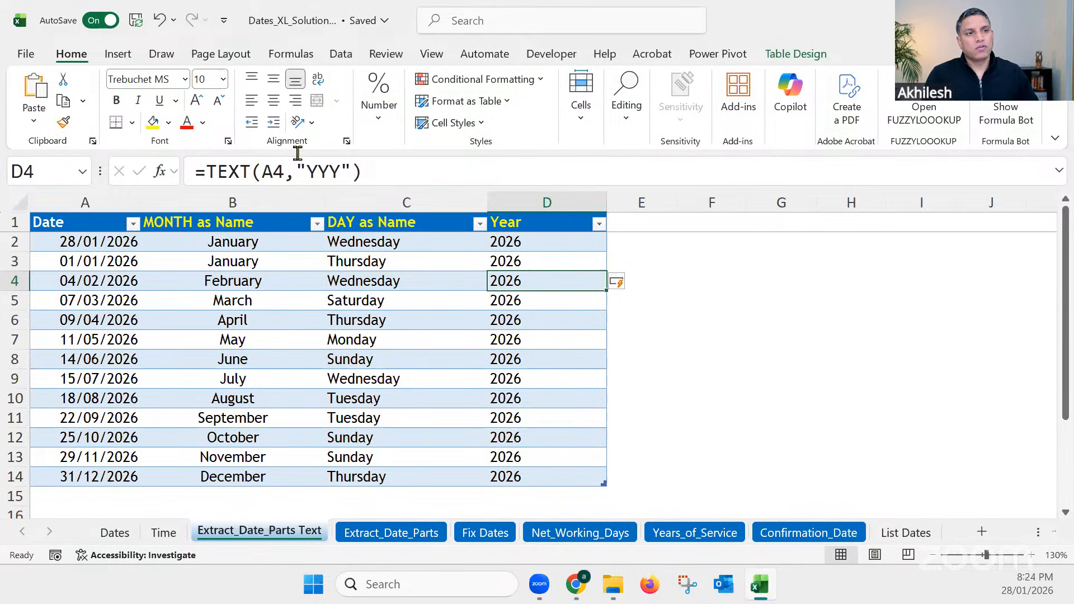
# Step: Extend the Year column's TEXT format code to "YYYY" from cell D4 for four-digit years
pyautogui.click(333, 172)
pyautogui.write('Y')
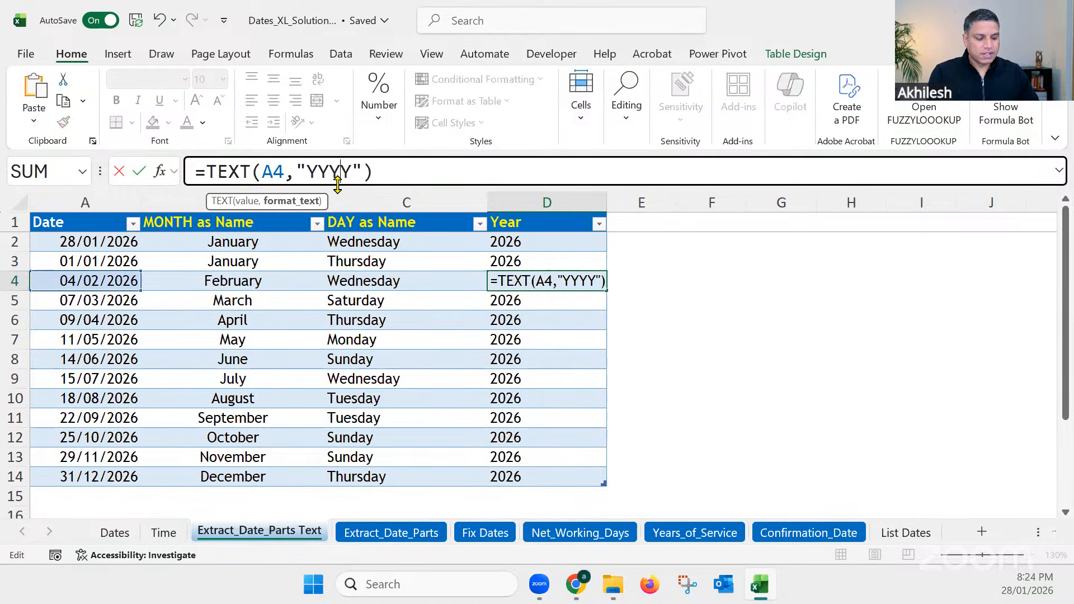
pyautogui.press('Return')
pyautogui.click(495, 342)
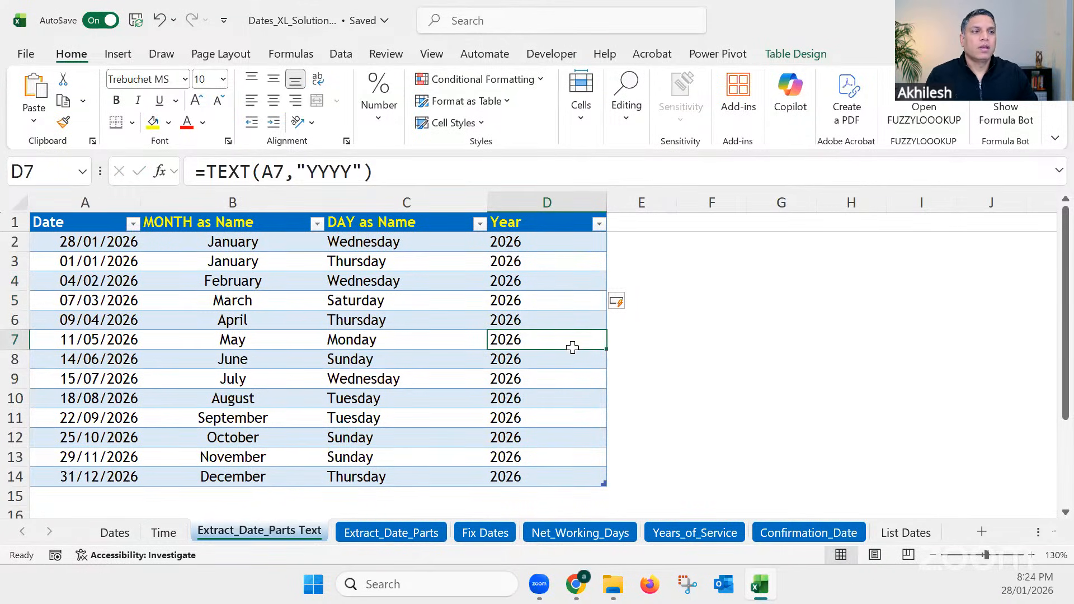
# Step: List the format code letters M, D and Y in cells F2 to F4
pyautogui.click(730, 243)
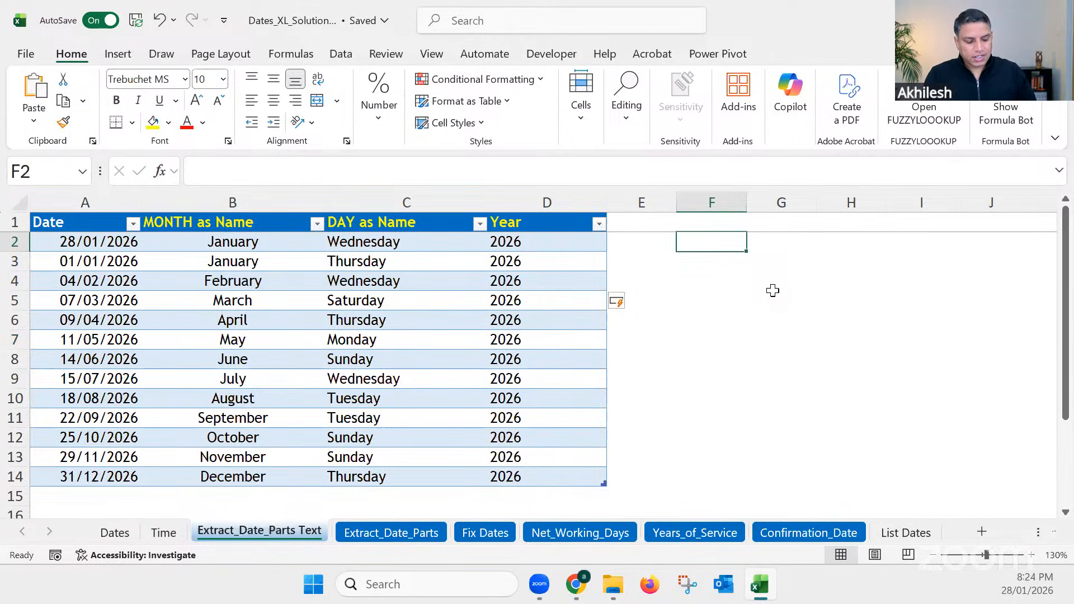
pyautogui.write('m')
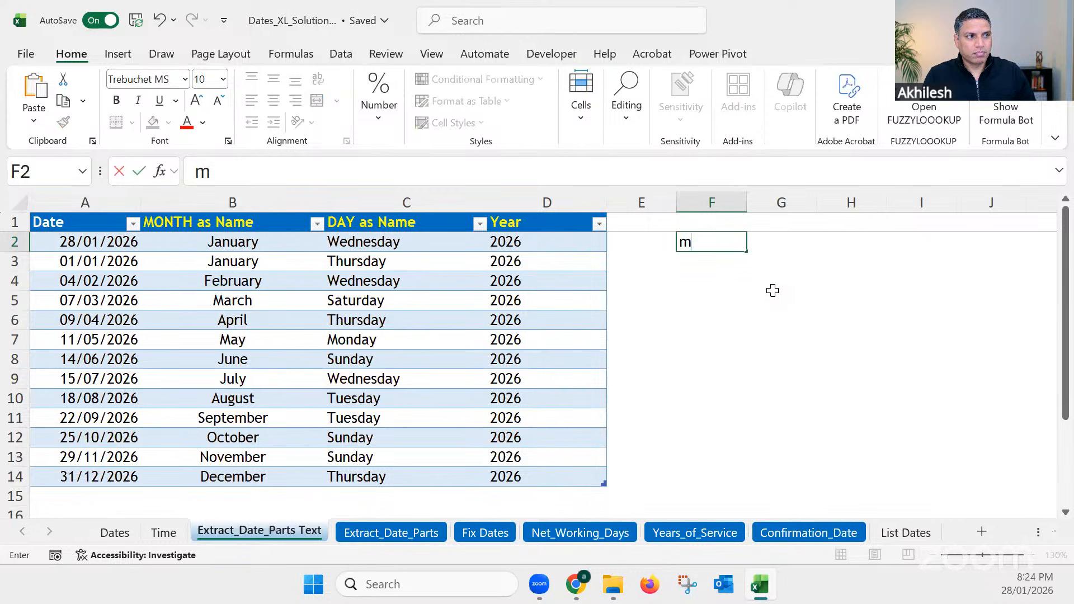
pyautogui.press('BackSpace')
pyautogui.press('capslock')
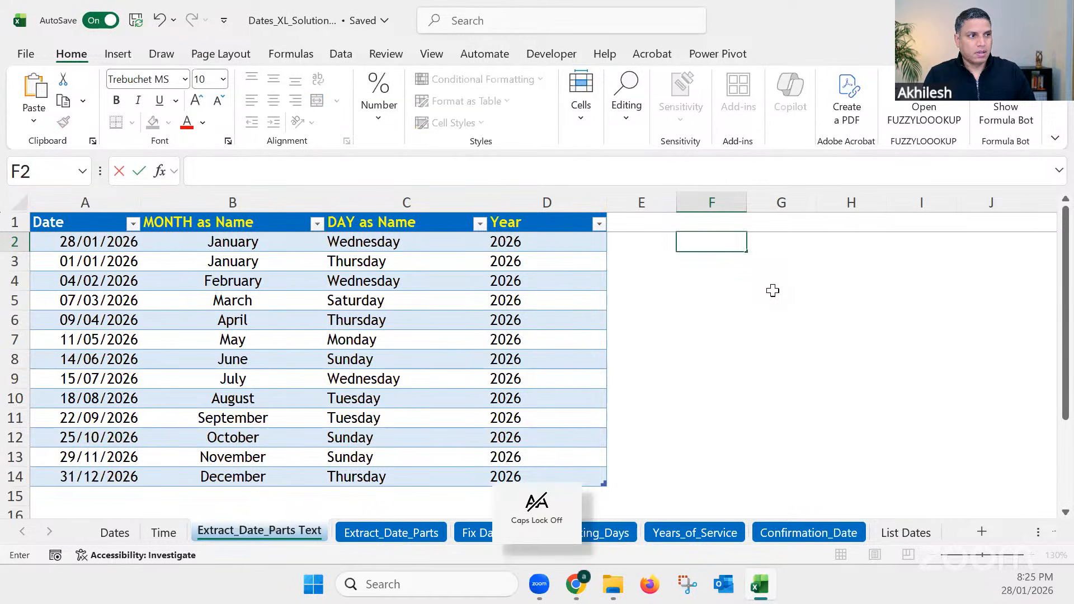
pyautogui.write('M')
pyautogui.press('Return')
pyautogui.write('D')
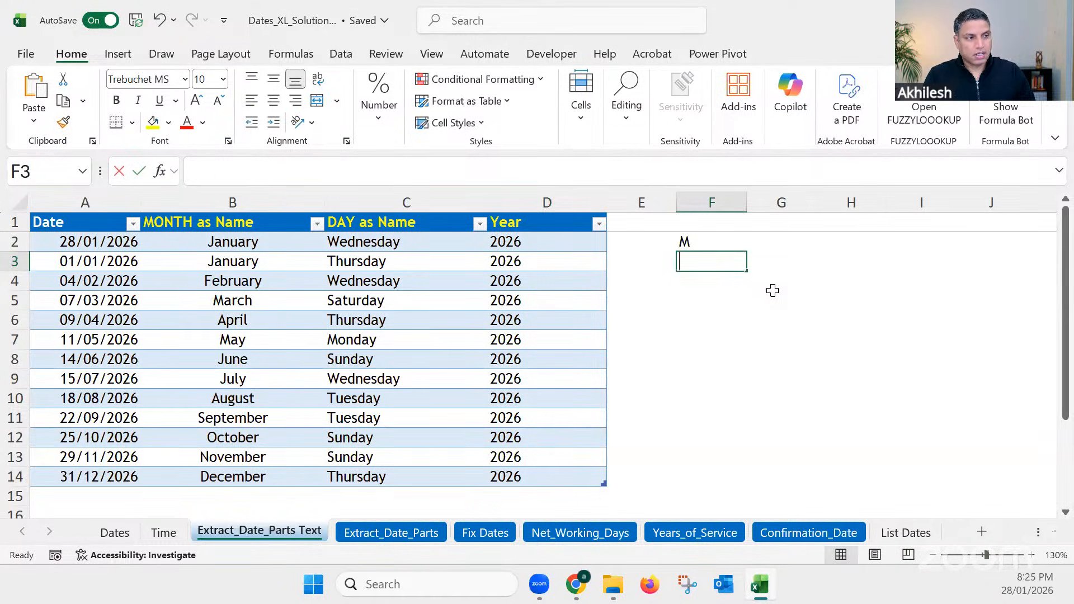
pyautogui.press('Return')
pyautogui.write('Y')
pyautogui.press('Return')
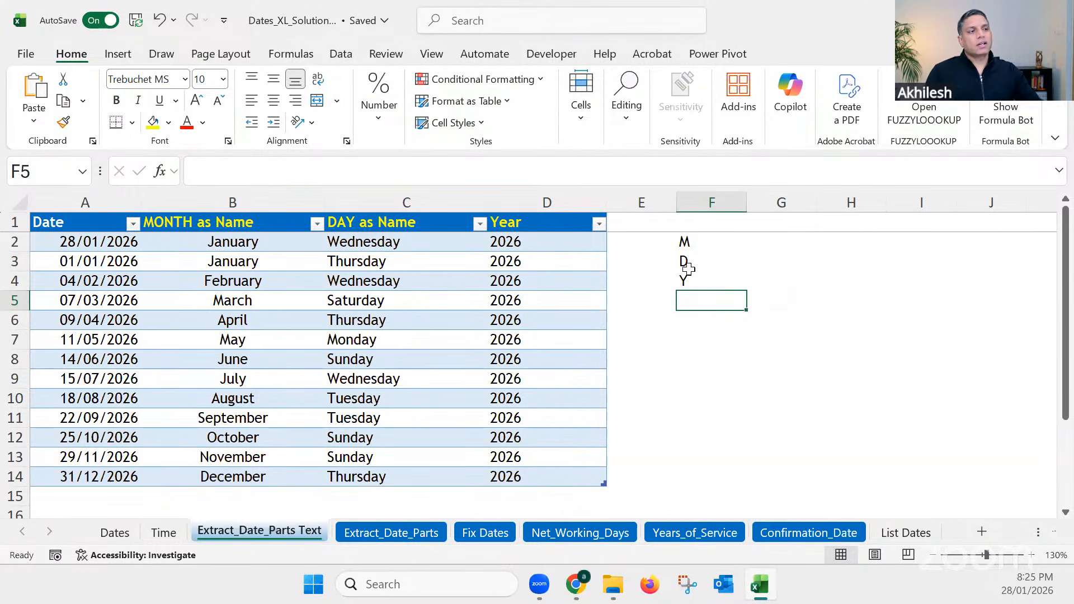
# Step: Examine the format code in the day formula in cell C2 and the code letters listed in F2:F4
pyautogui.click(394, 238)
pyautogui.moveTo(364, 172); pyautogui.dragTo(322, 168)
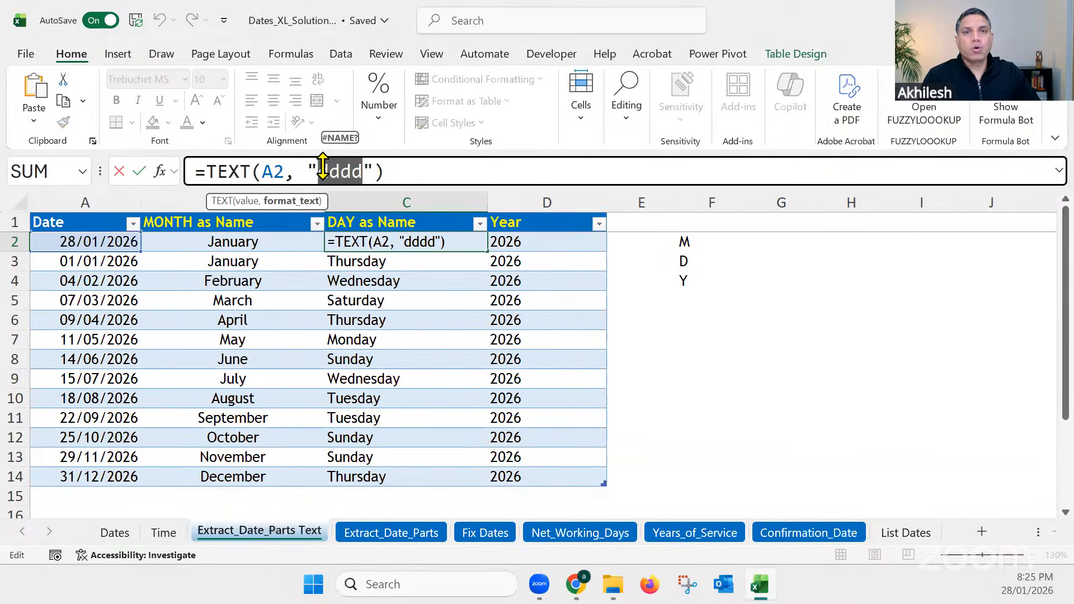
pyautogui.click(354, 170)
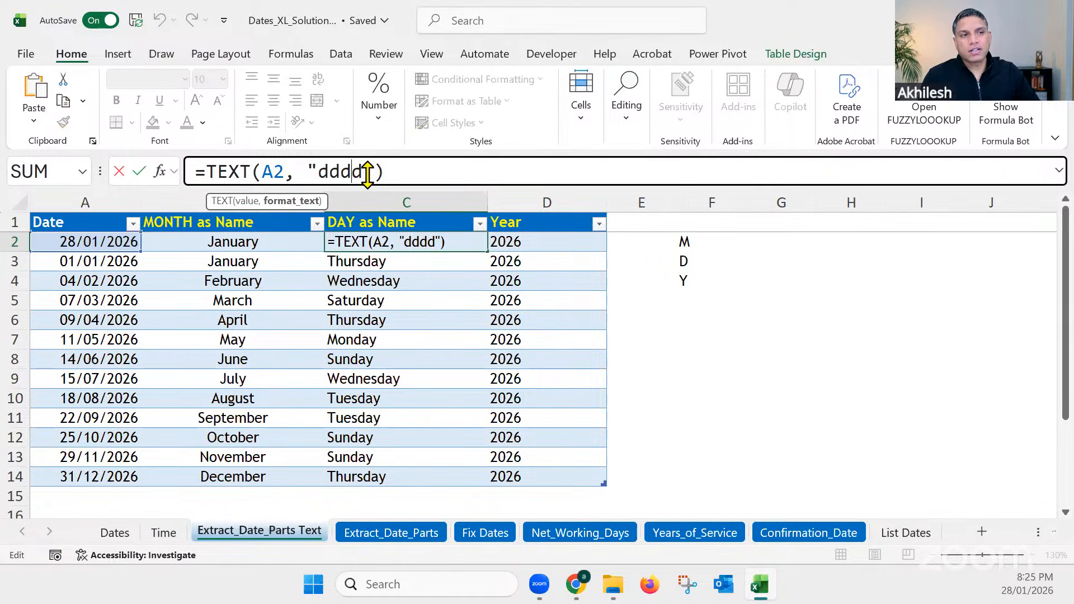
pyautogui.press('Escape')
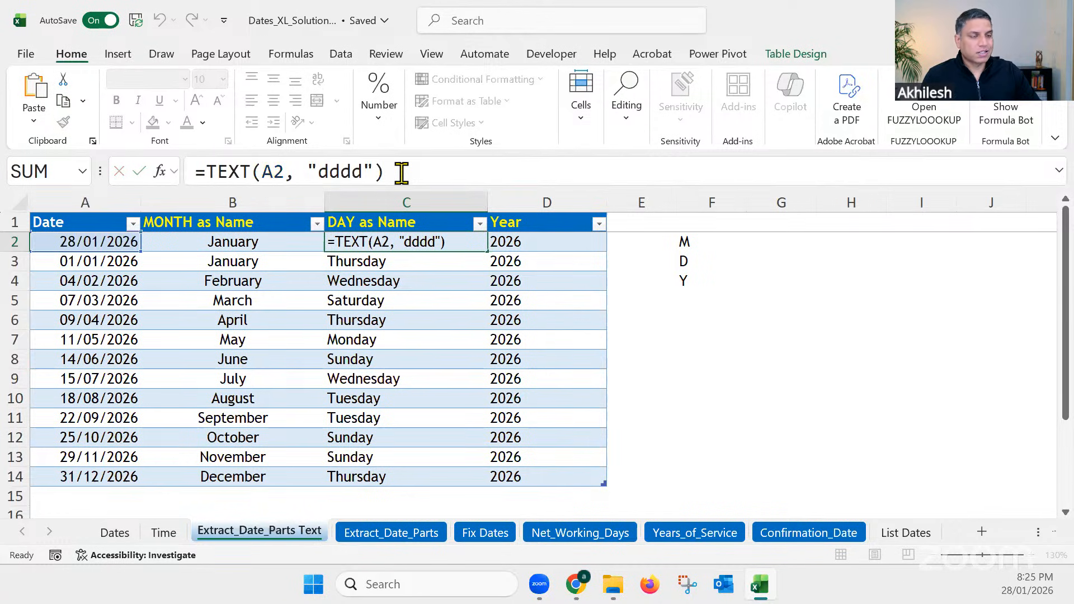
pyautogui.press('Return')
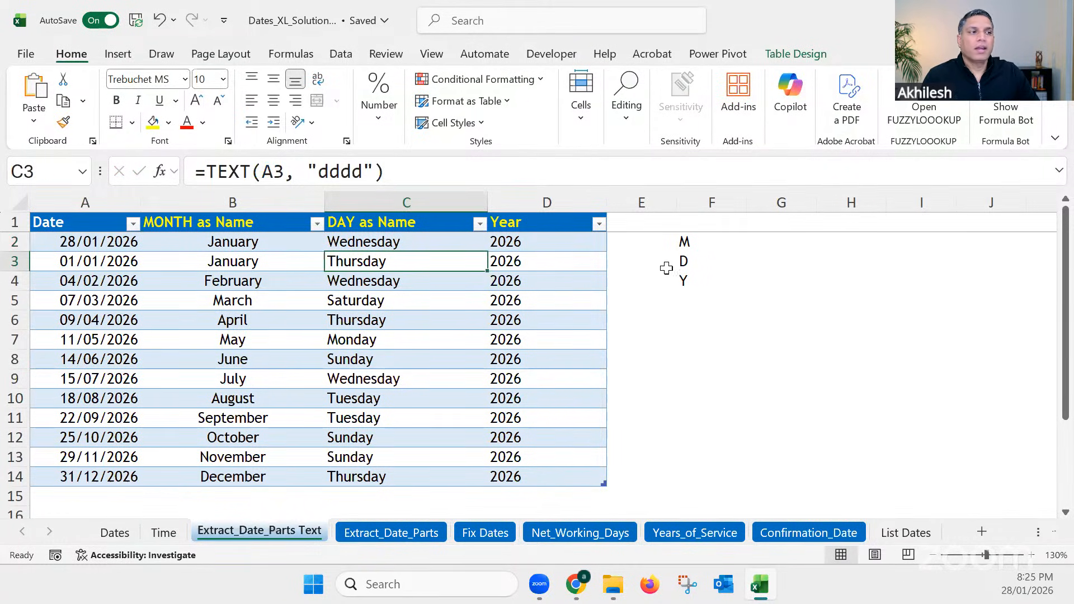
pyautogui.moveTo(687, 241); pyautogui.dragTo(695, 275)
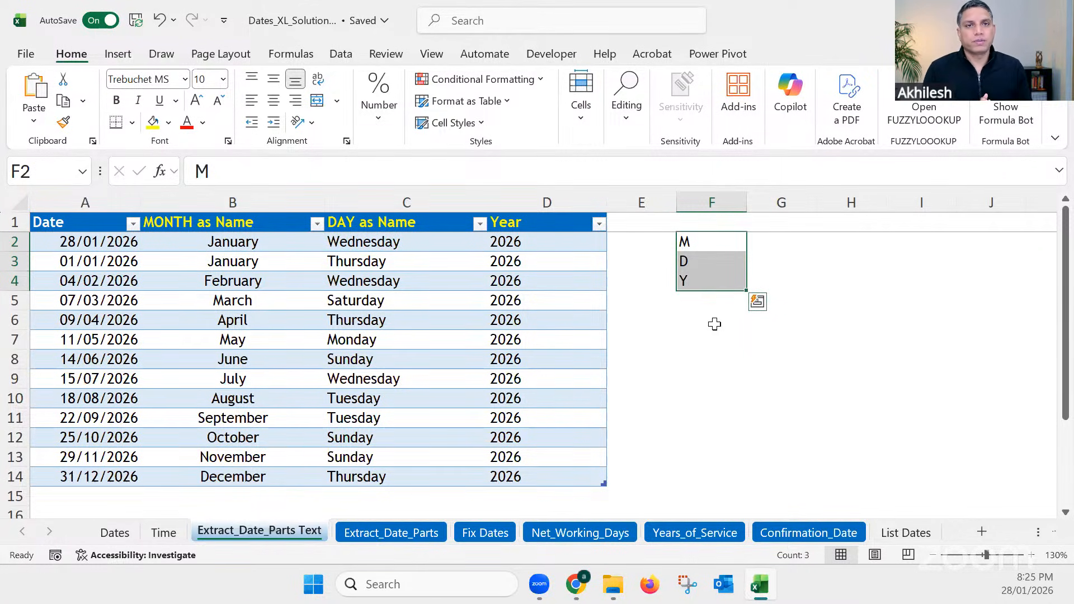
pyautogui.click(750, 355)
# Step: Enter 28.01.2026 in cell F7 as an example of a dot-separated date
pyautogui.click(725, 340)
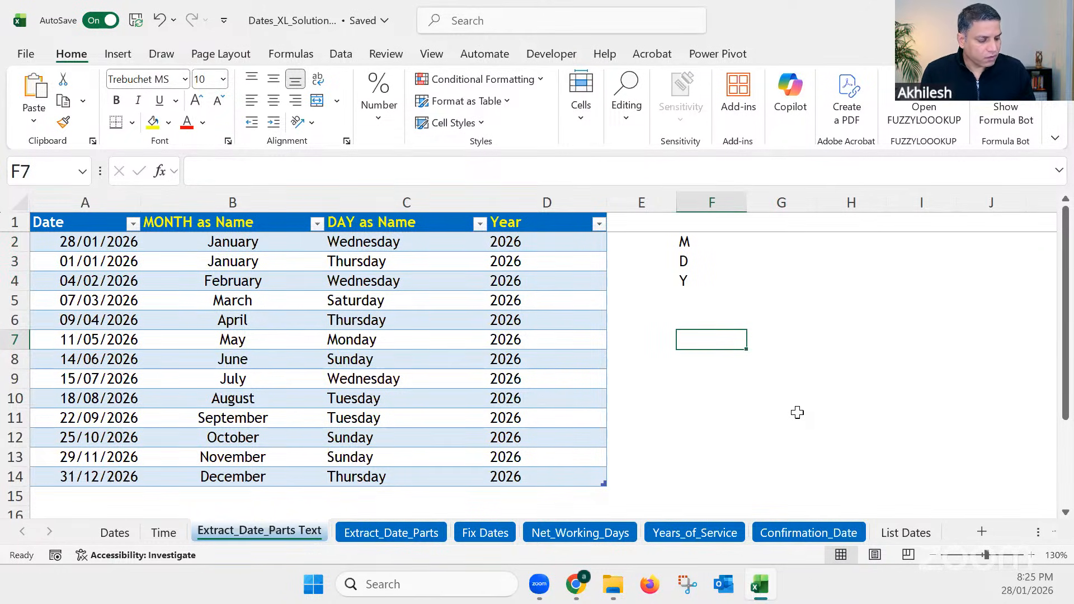
pyautogui.write('28')
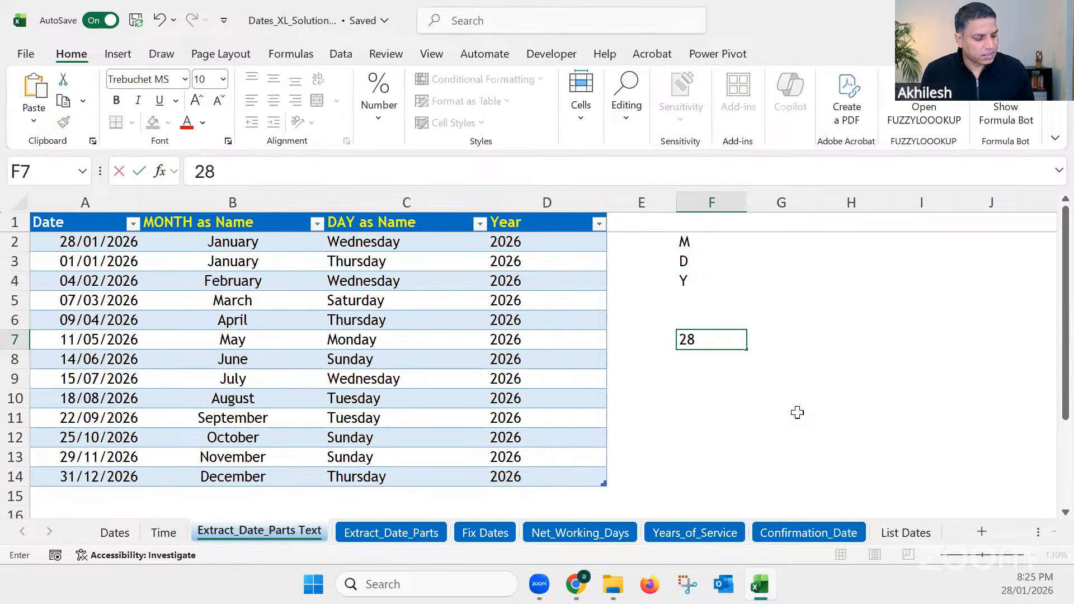
pyautogui.write('.01')
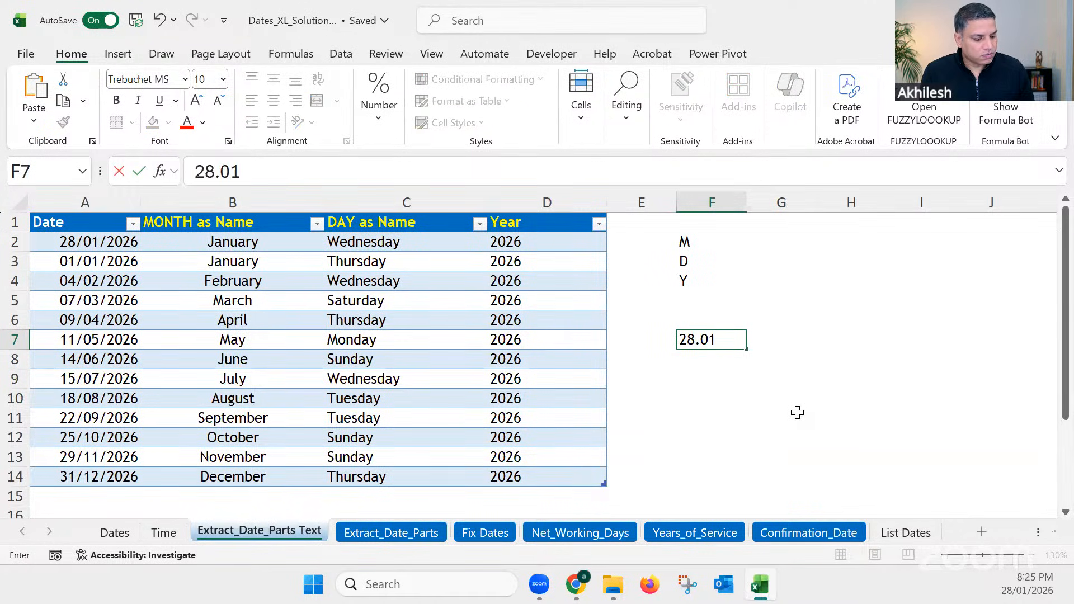
pyautogui.write('.2026')
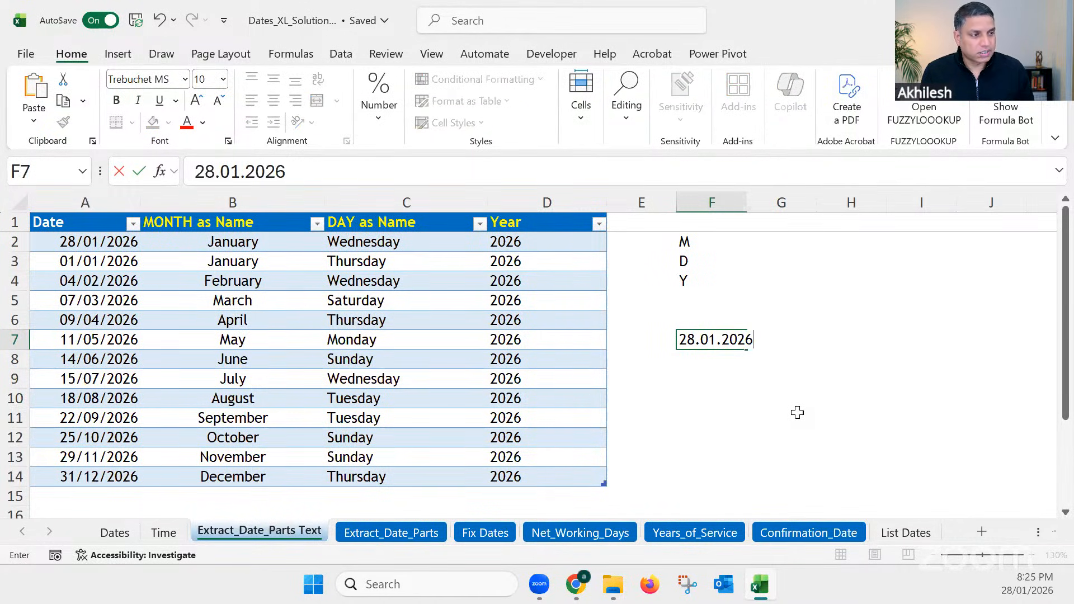
pyautogui.press('Return')
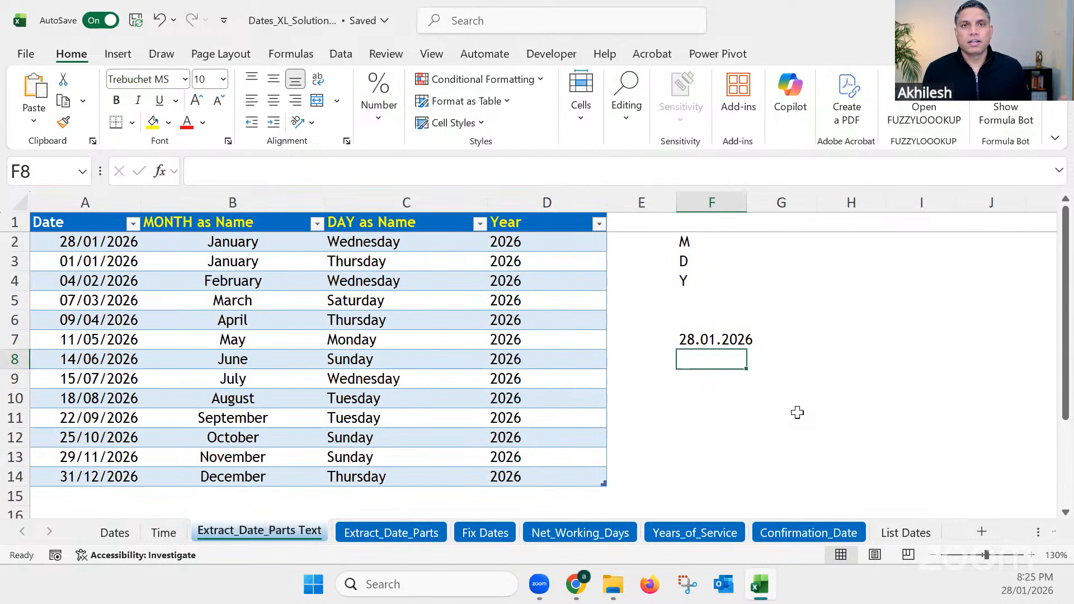
# Step: Replace the Year column's TEXT format code with "dd.mm.yyyy" from cell D2 for dot-separated dates
pyautogui.click(562, 245)
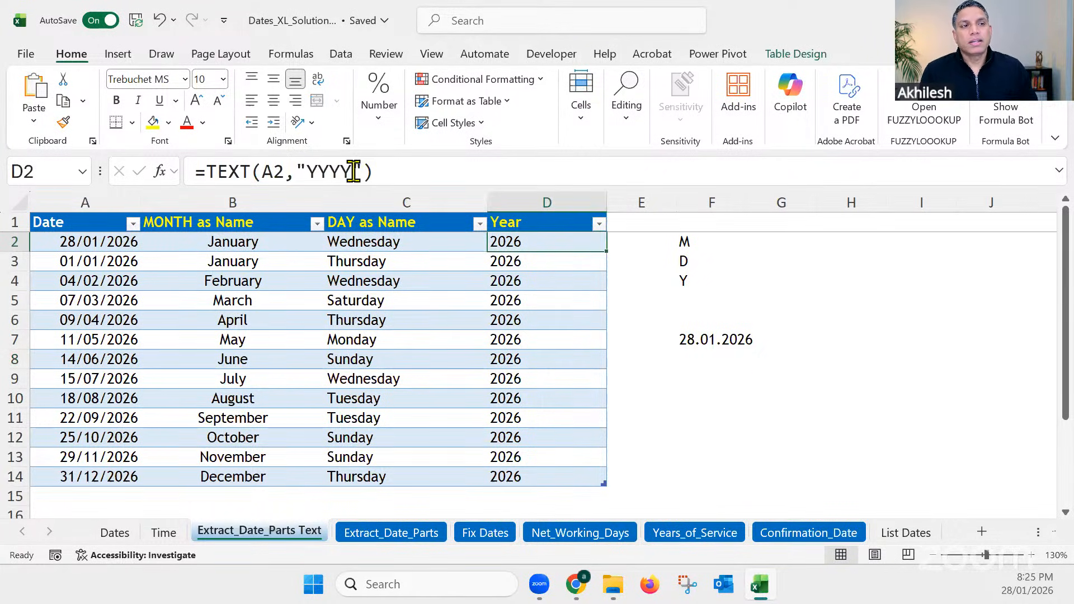
pyautogui.moveTo(351, 171); pyautogui.dragTo(307, 170)
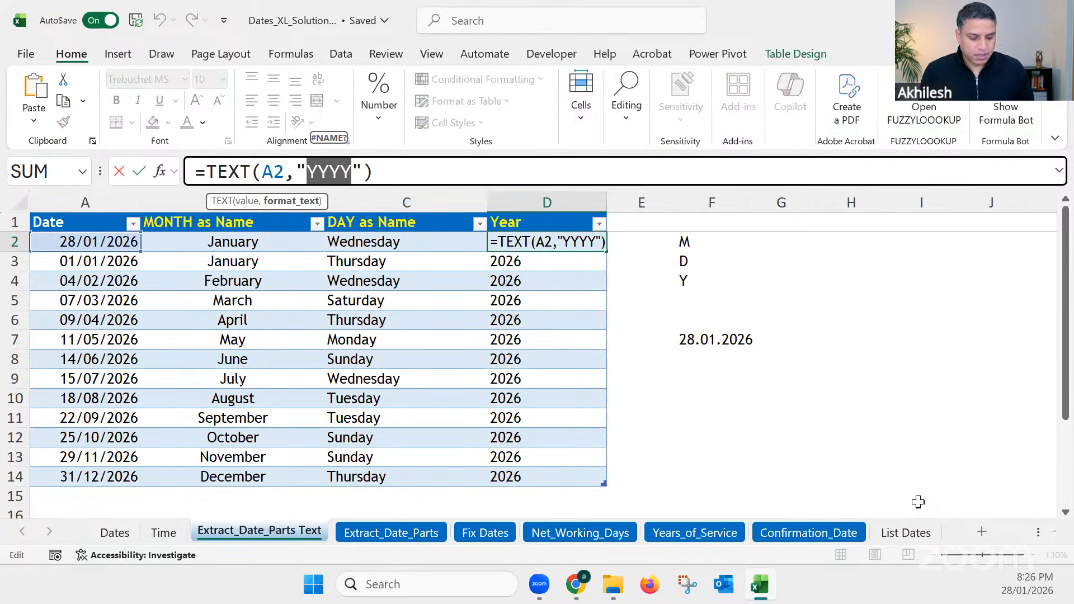
pyautogui.write('dd')
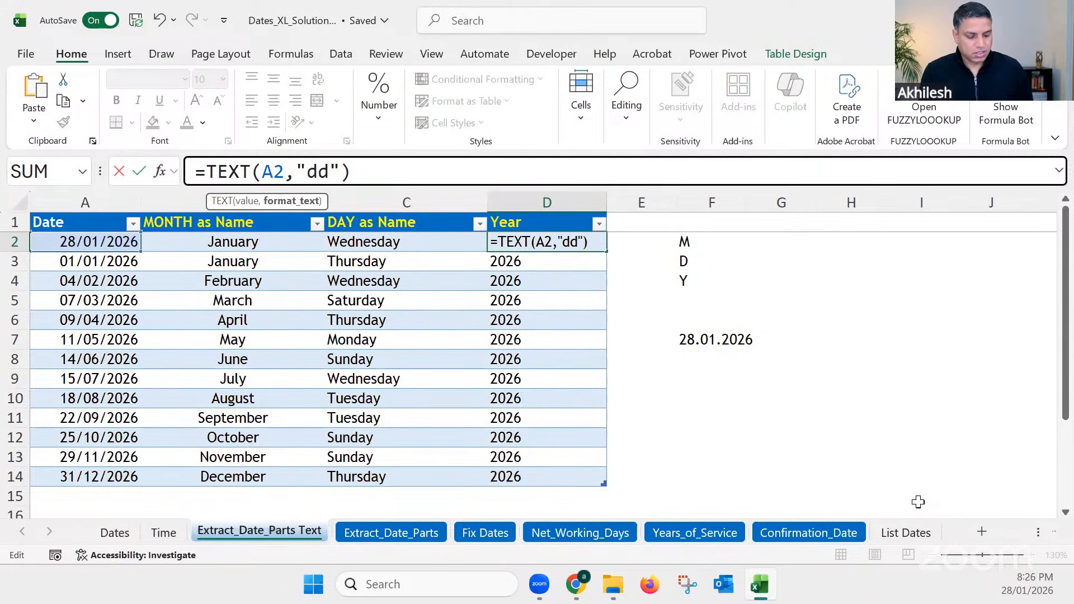
pyautogui.write('.mm')
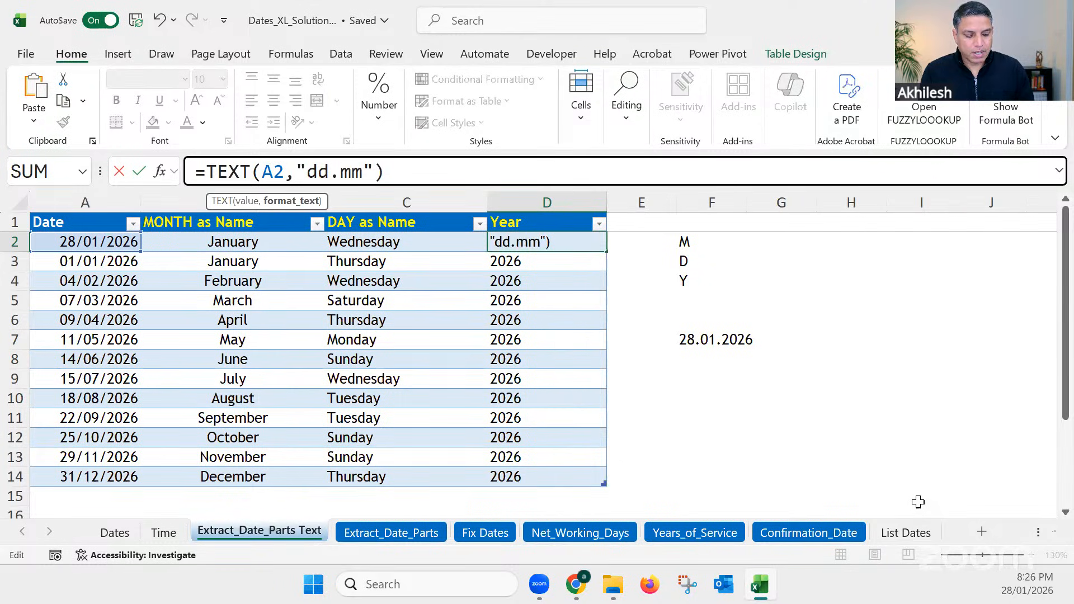
pyautogui.write('.yyy')
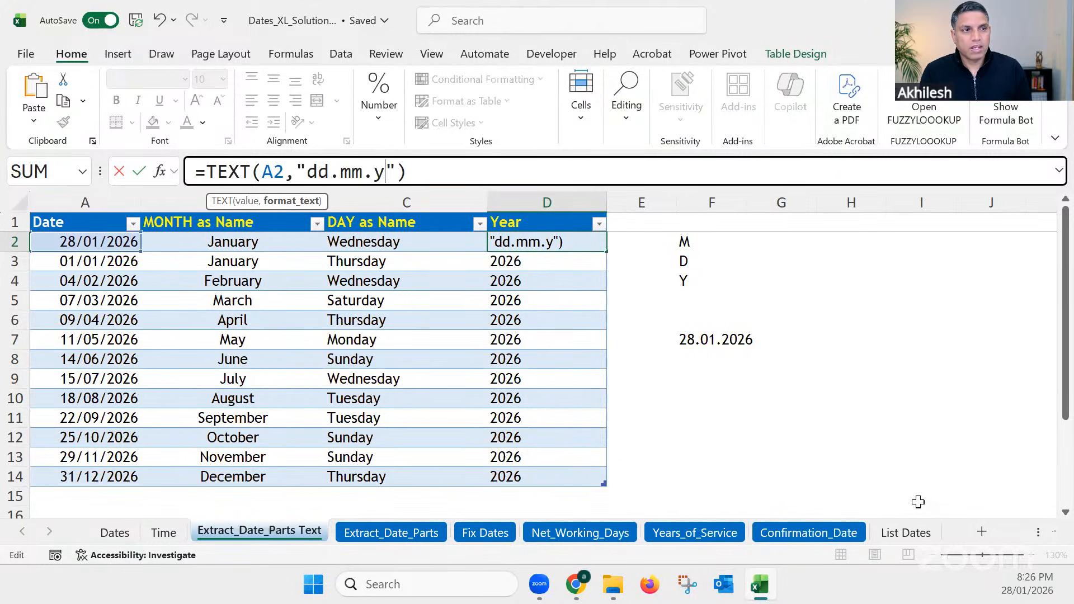
pyautogui.write('y')
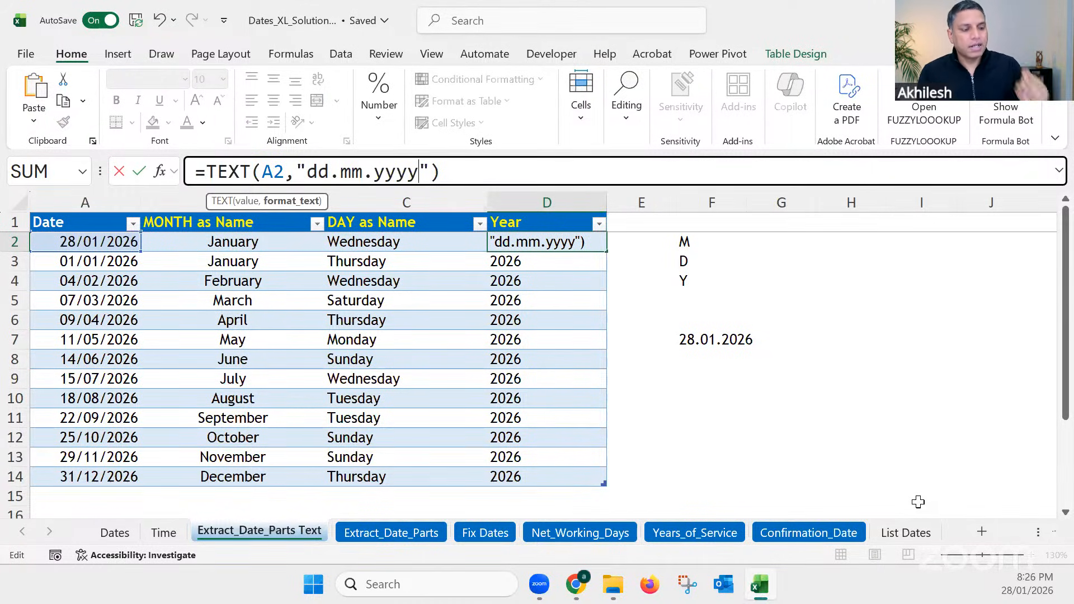
pyautogui.press('Return')
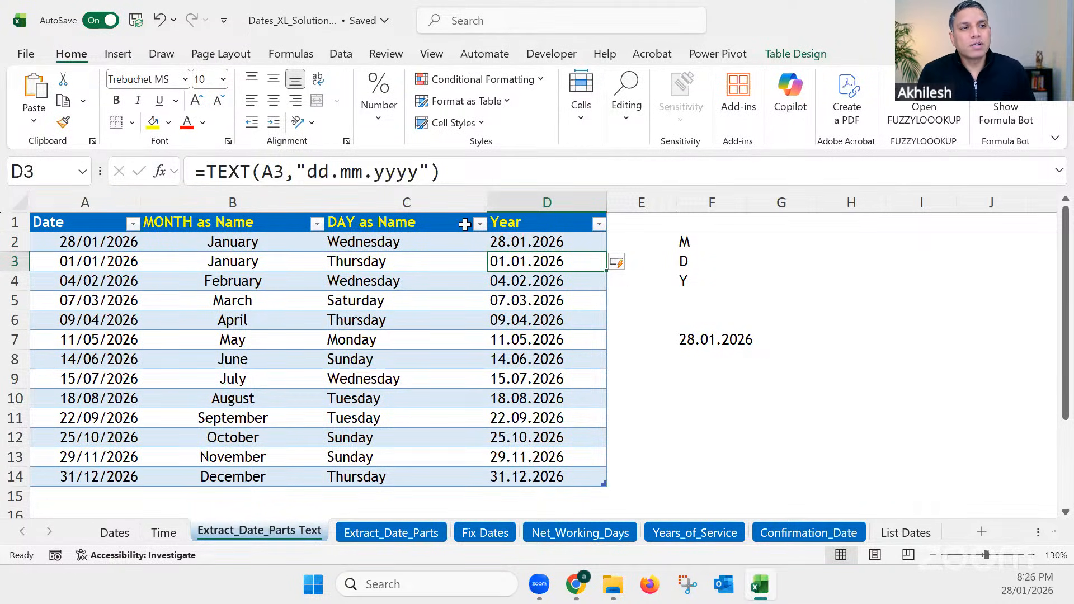
# Step: Review the TEXT format code in cell D3 and the number formats offered for cell D2
pyautogui.moveTo(418, 171); pyautogui.dragTo(310, 171)
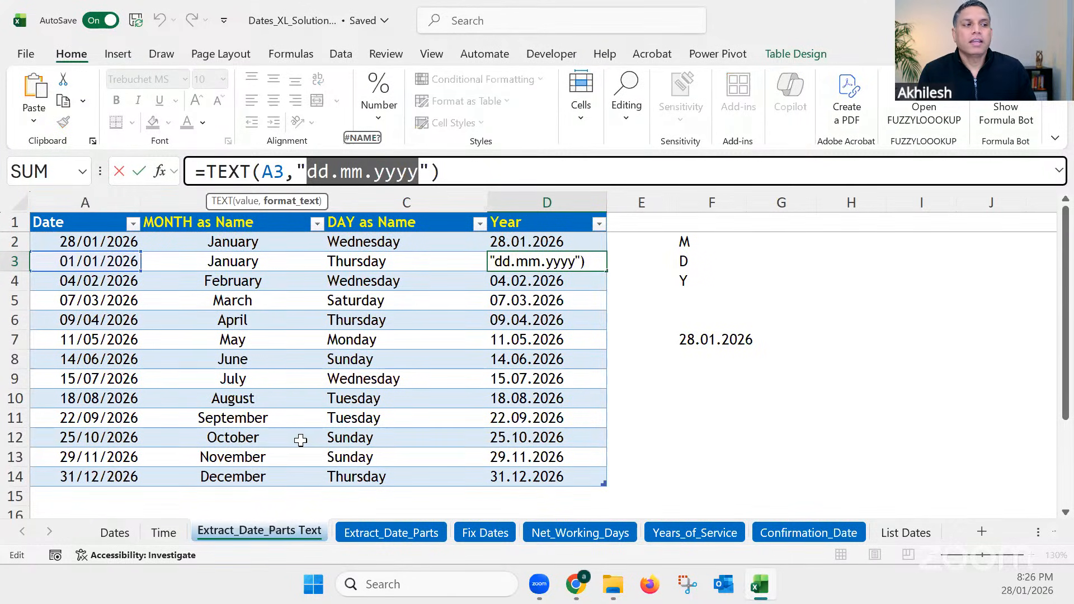
pyautogui.hotkey('ctrl', 'Return')
pyautogui.click(727, 379)
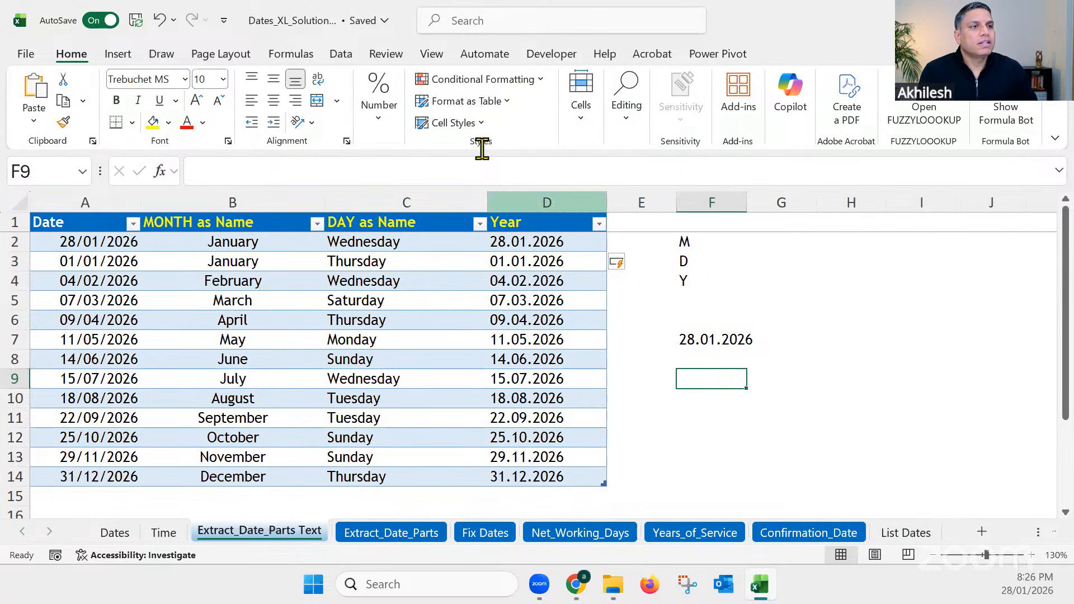
pyautogui.click(502, 245)
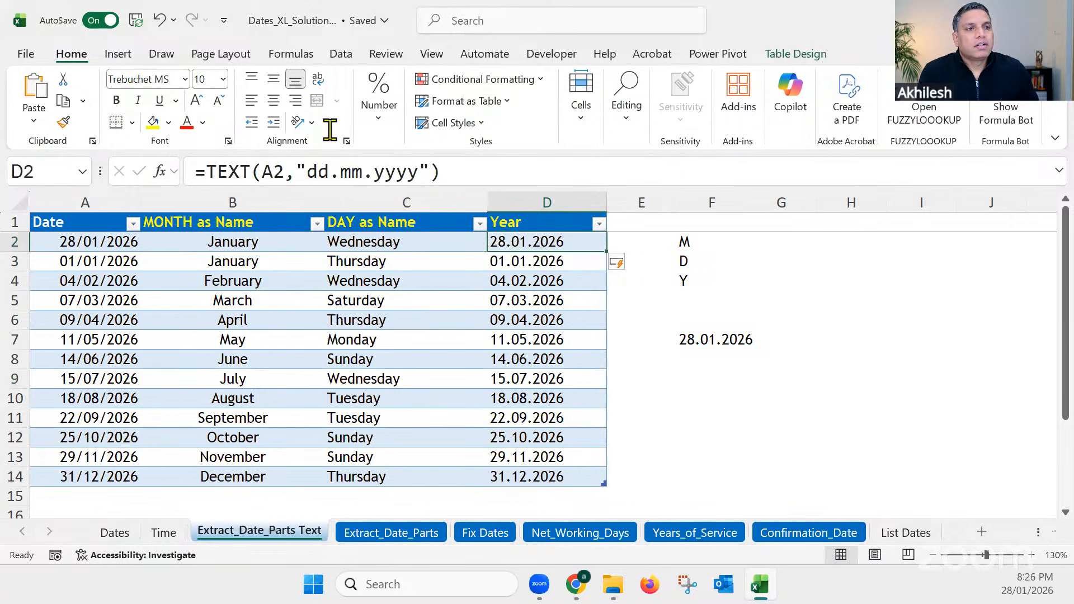
pyautogui.click(384, 117)
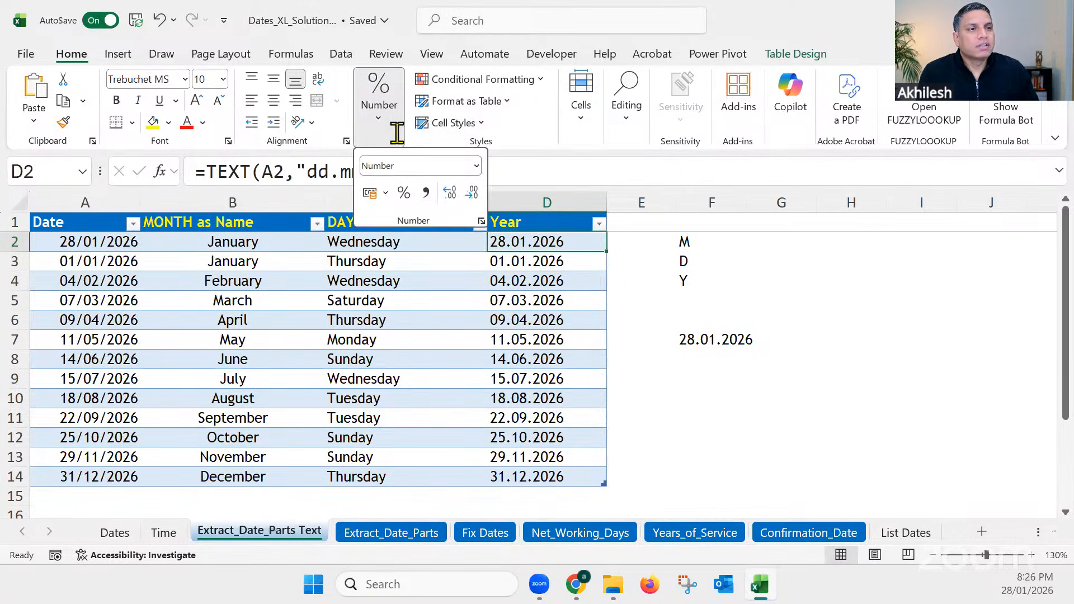
pyautogui.click(475, 167)
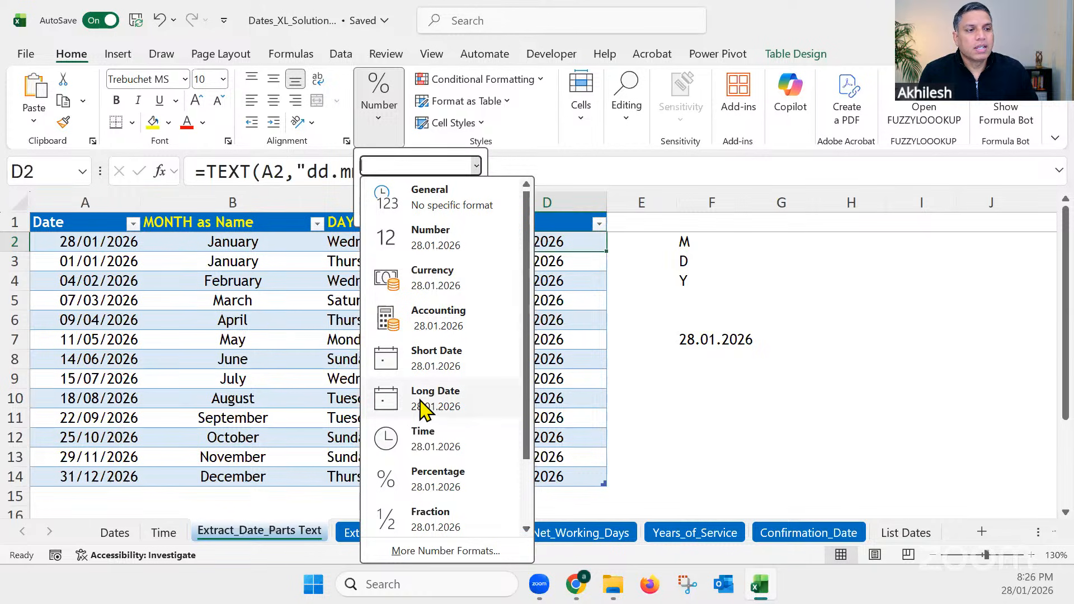
pyautogui.click(783, 369)
pyautogui.click(815, 311)
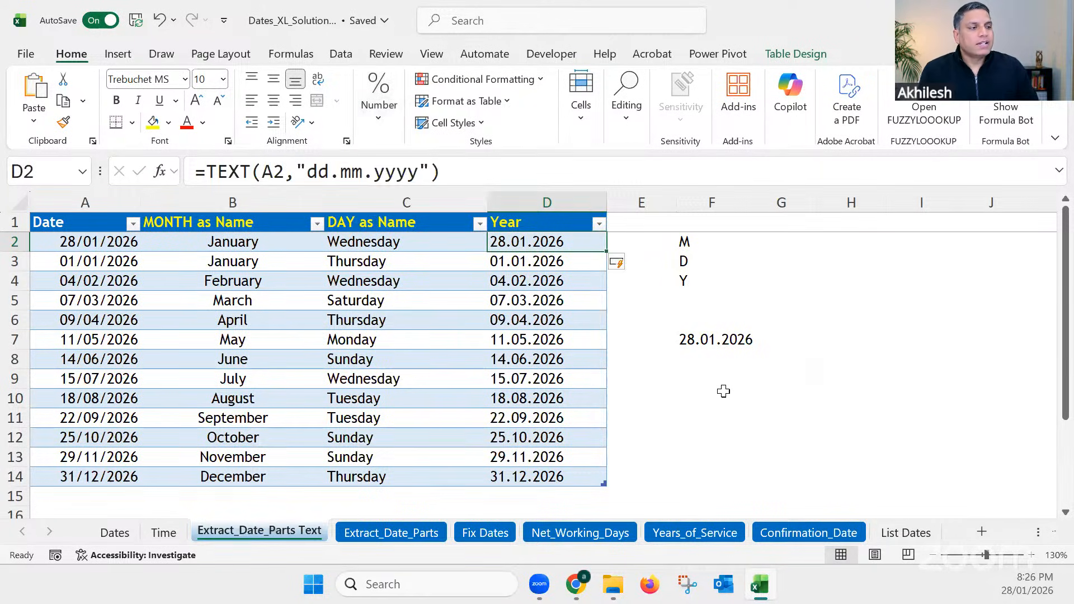
# Step: Enter "Wed, 29 Jan 2026" in cell F10 as an example of a date with an abbreviated weekday and month
pyautogui.click(727, 393)
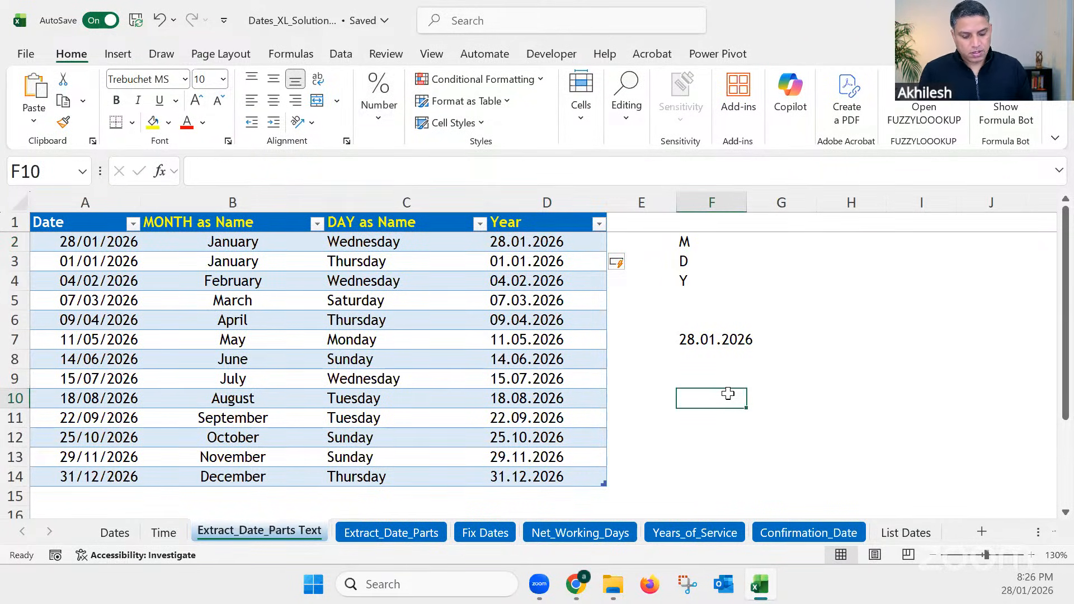
pyautogui.write('SAt')
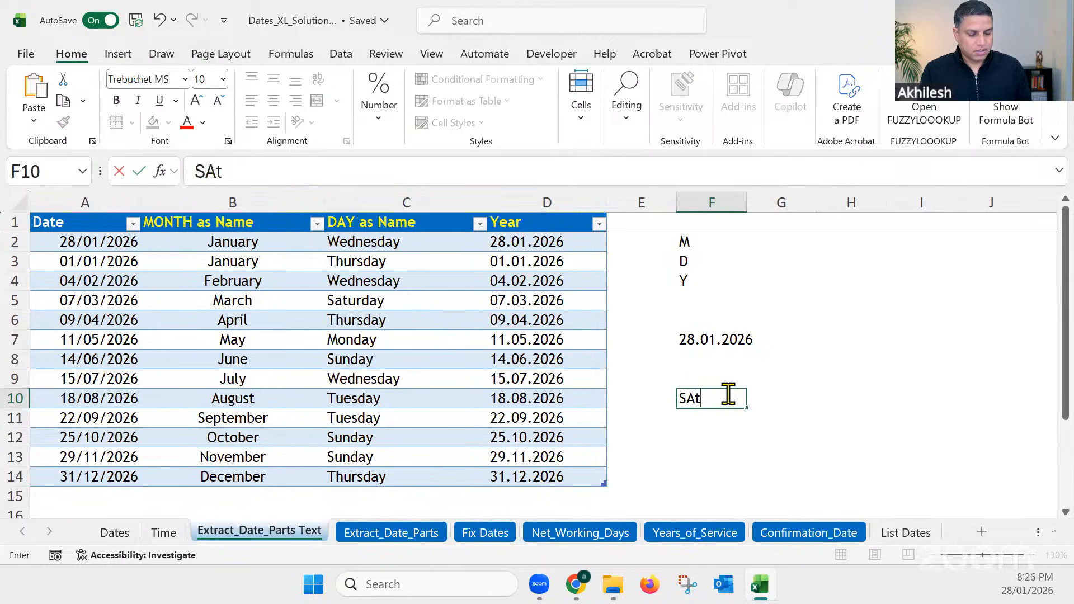
pyautogui.press('BackSpace')
pyautogui.press('BackSpace')
pyautogui.write('at,')
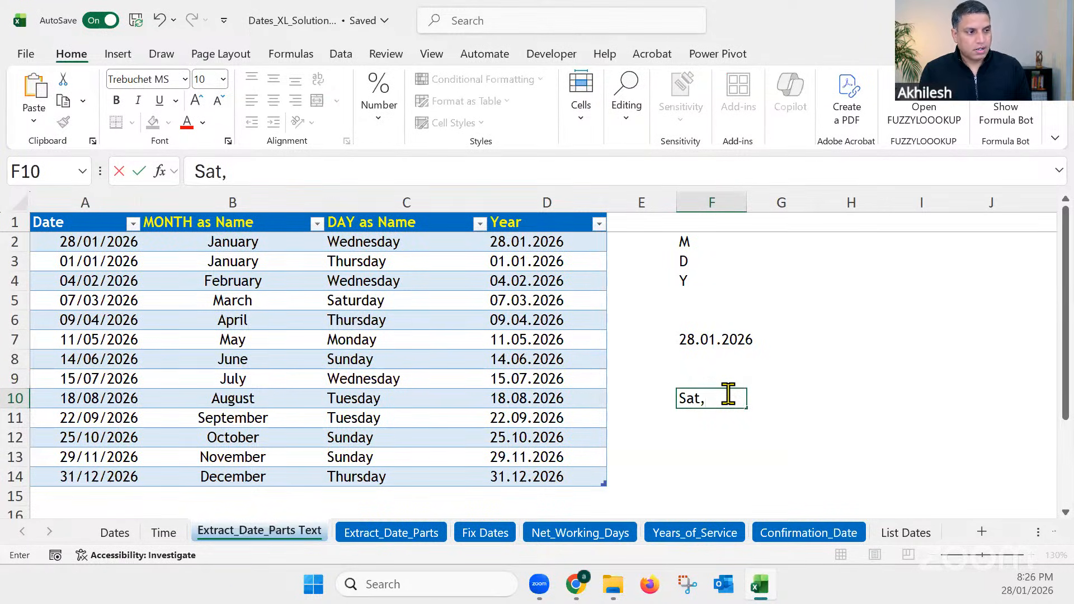
pyautogui.press('BackSpace')
pyautogui.press('BackSpace')
pyautogui.press('BackSpace')
pyautogui.press('BackSpace')
pyautogui.write('We')
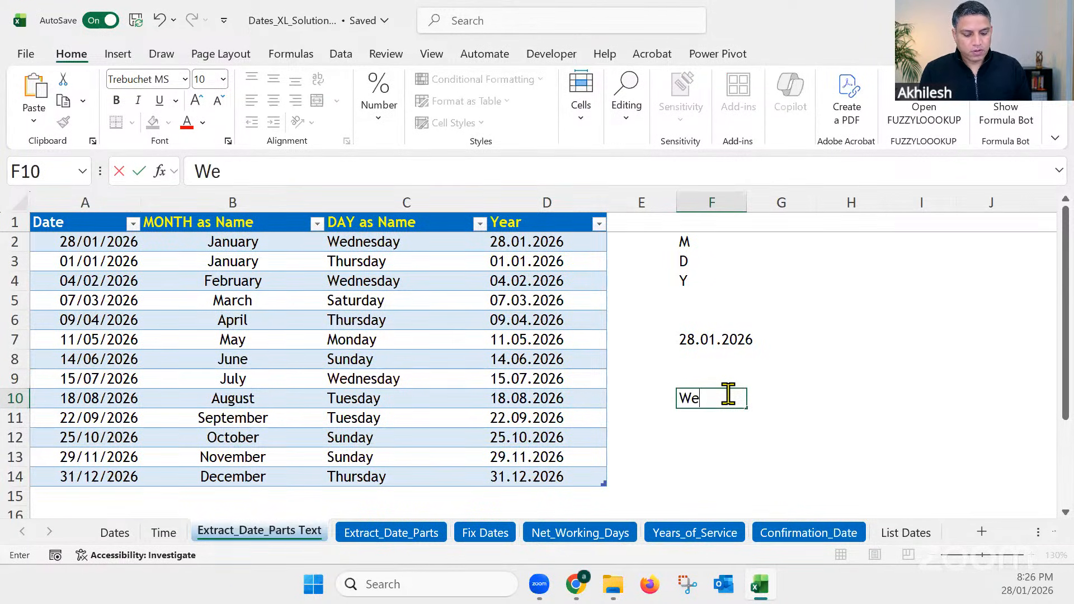
pyautogui.write('d, ')
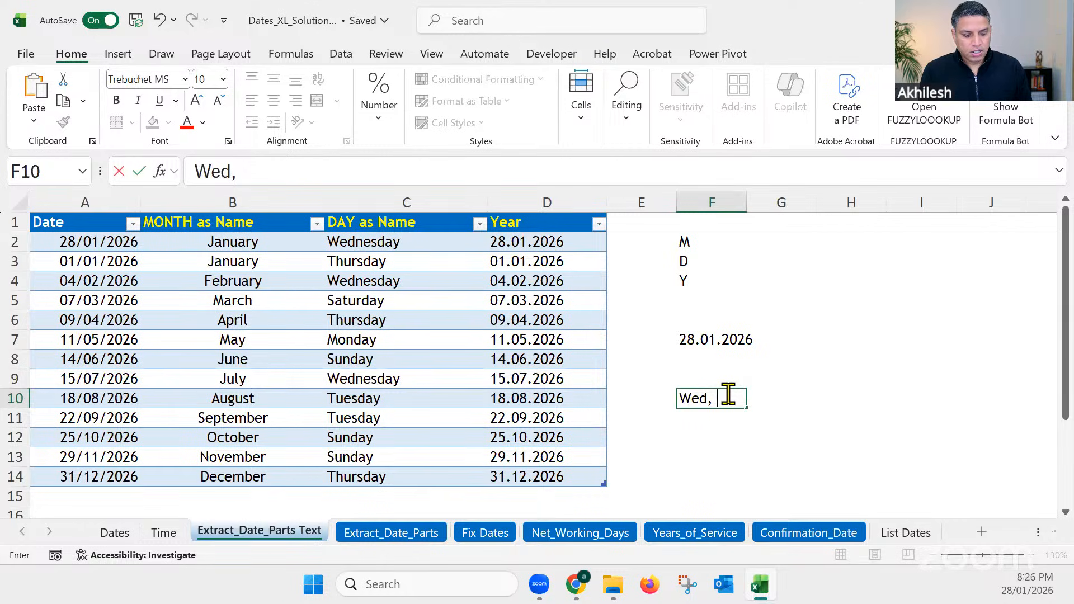
pyautogui.write('29')
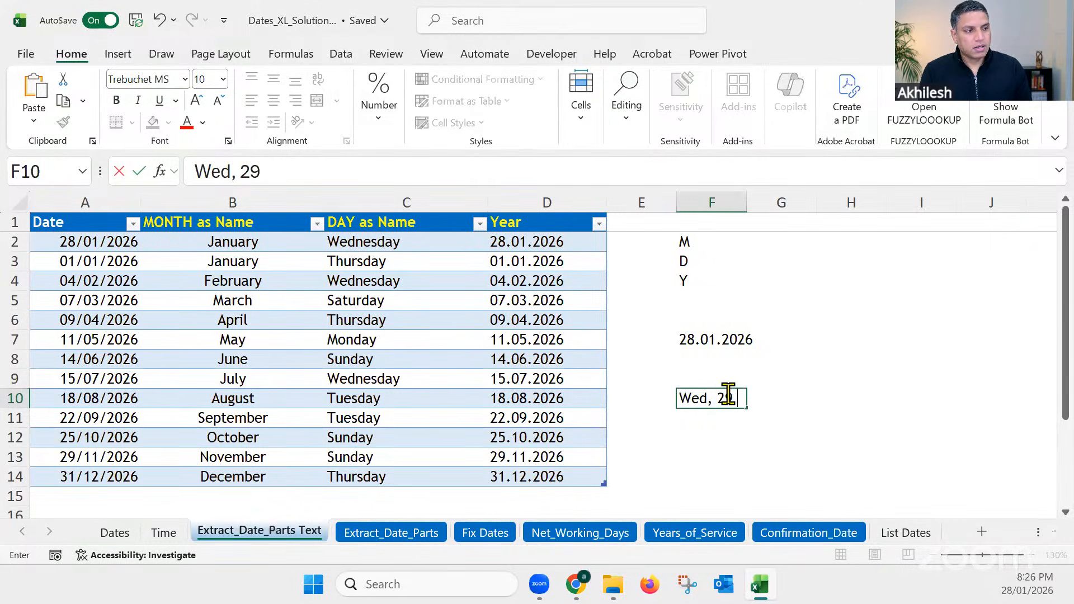
pyautogui.write(' Jan')
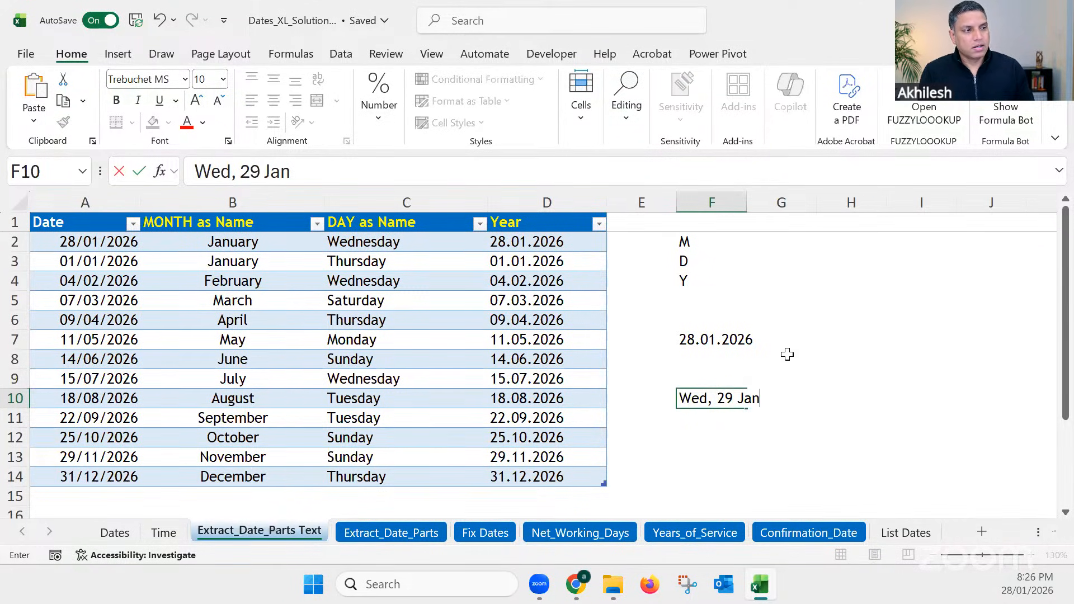
pyautogui.write(' 2026')
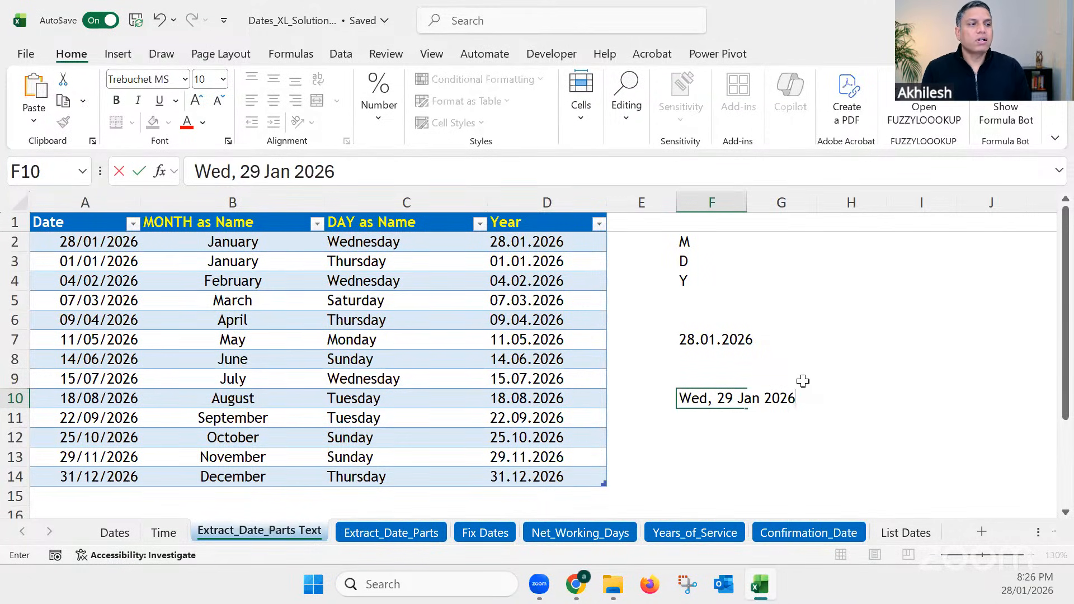
pyautogui.press('Return')
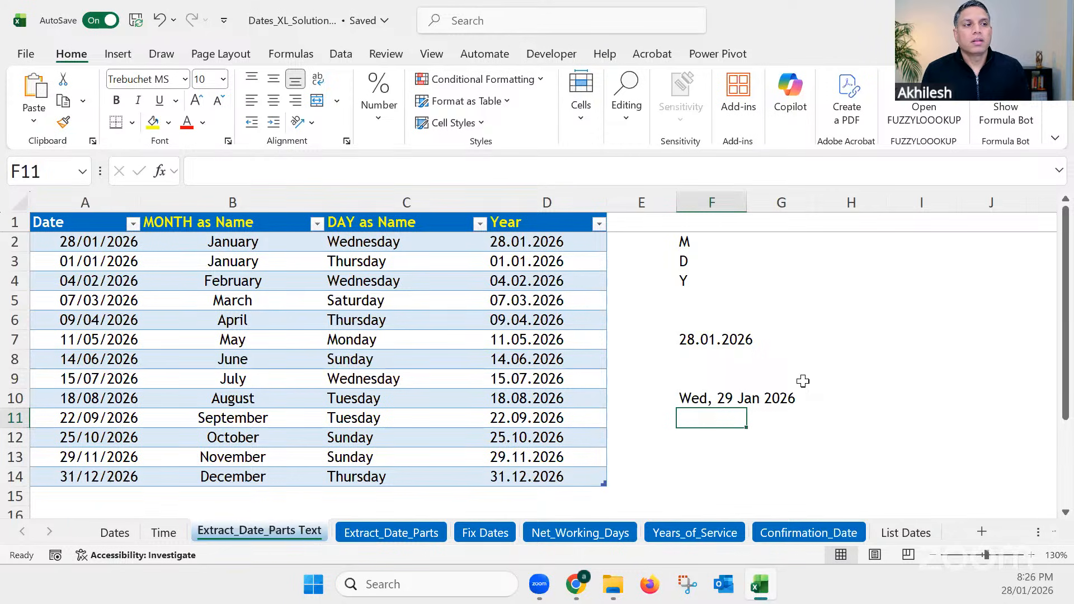
# Step: Replace the TEXT format code in cell D2 of the Year column with "ddd, dd mmm yyyy"
pyautogui.click(546, 242)
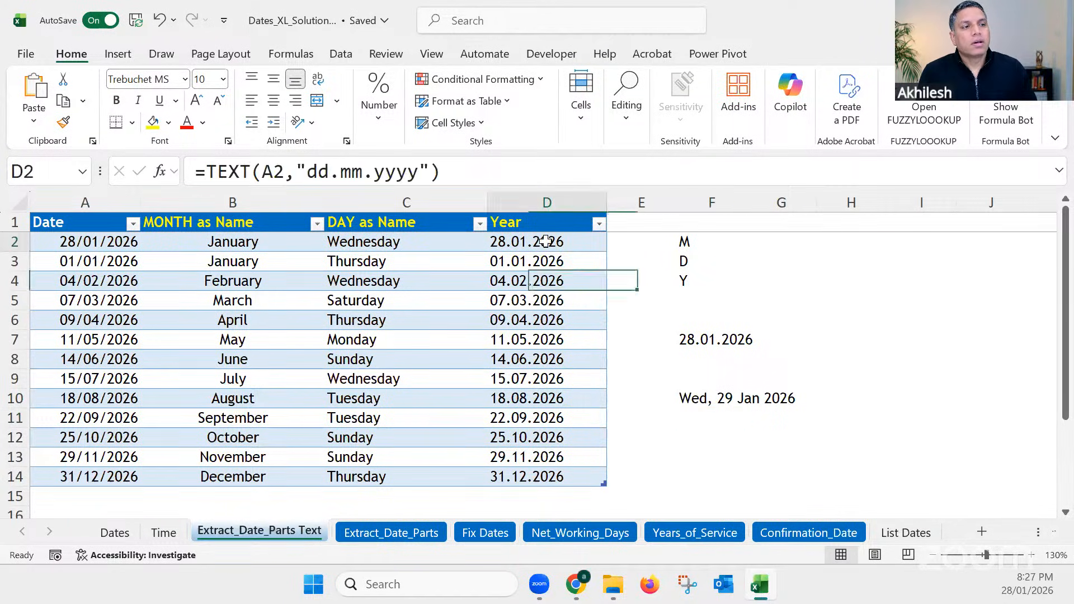
pyautogui.moveTo(308, 171); pyautogui.dragTo(418, 177)
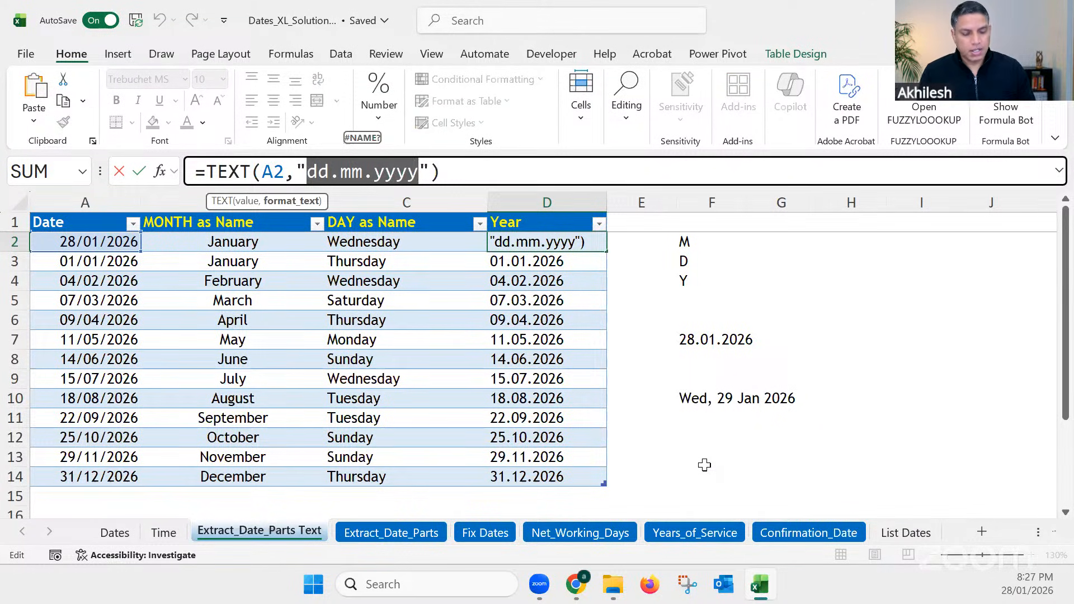
pyautogui.write('ddd')
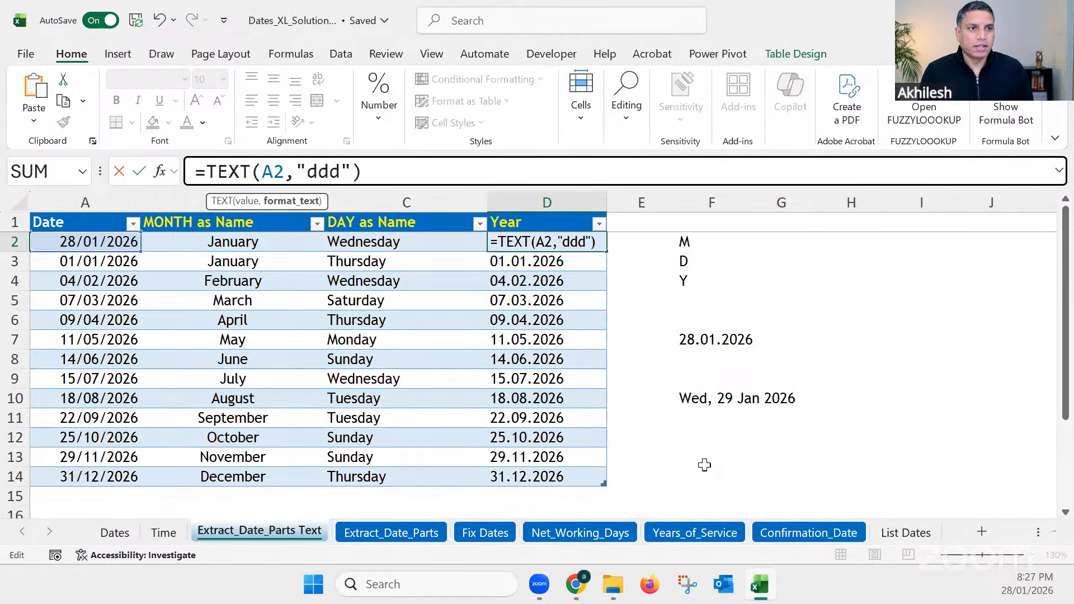
pyautogui.write(',')
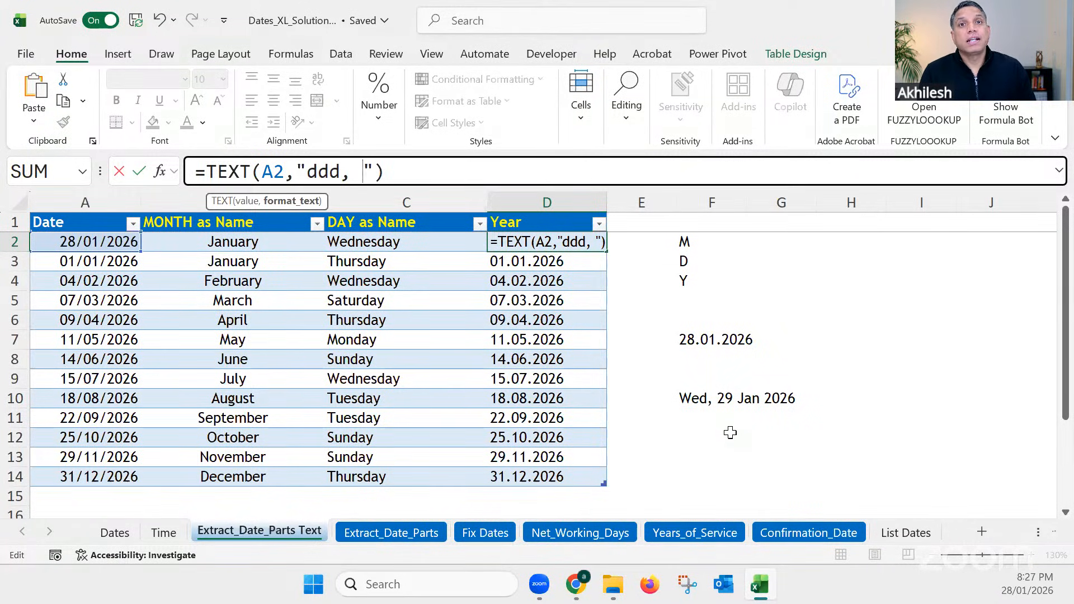
pyautogui.write('d')
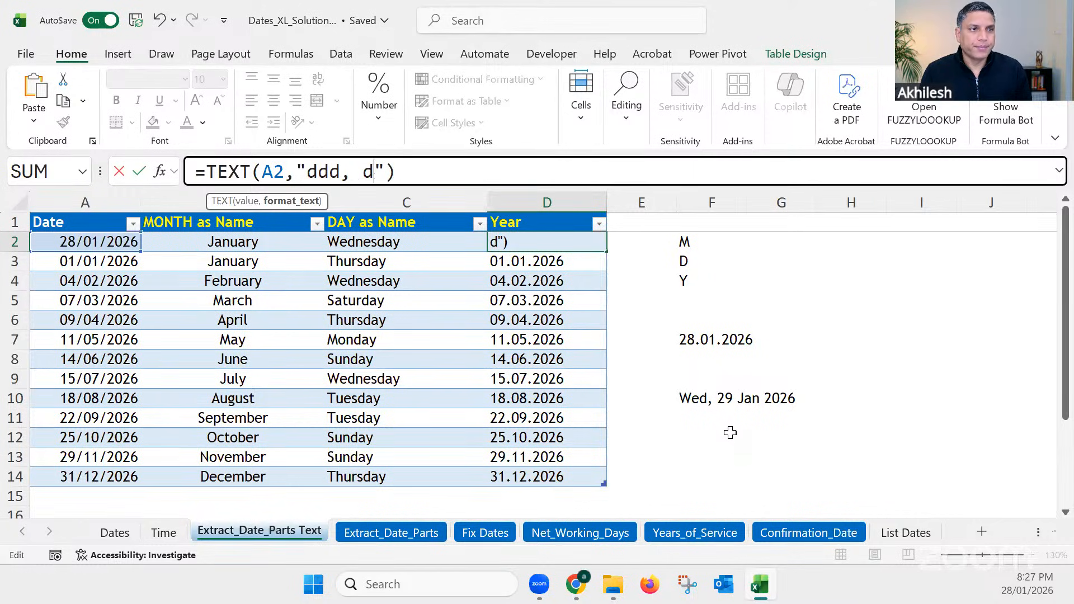
pyautogui.write('d')
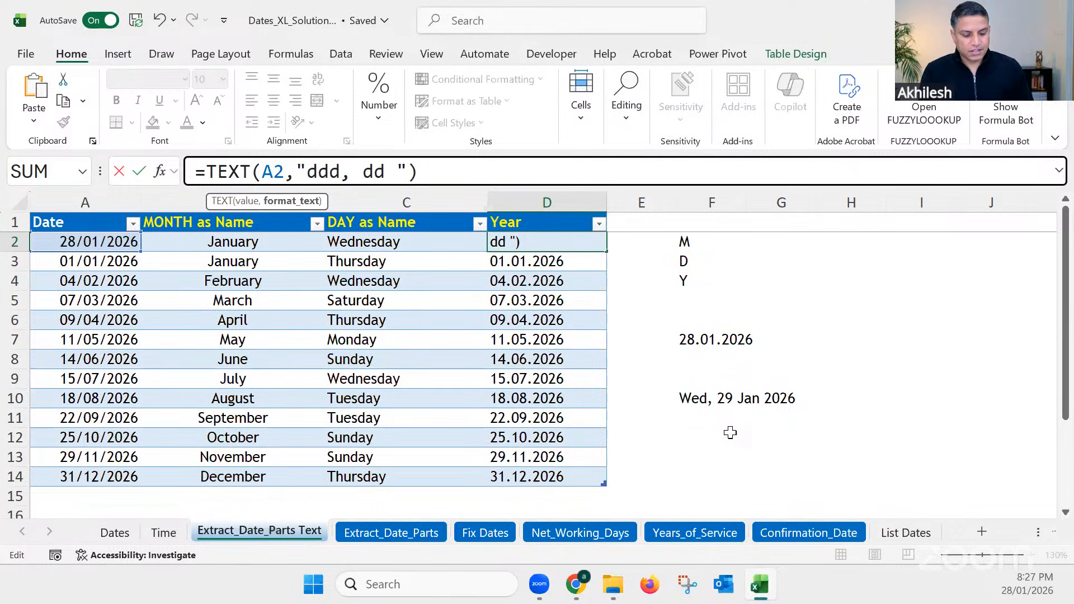
pyautogui.write('mmm')
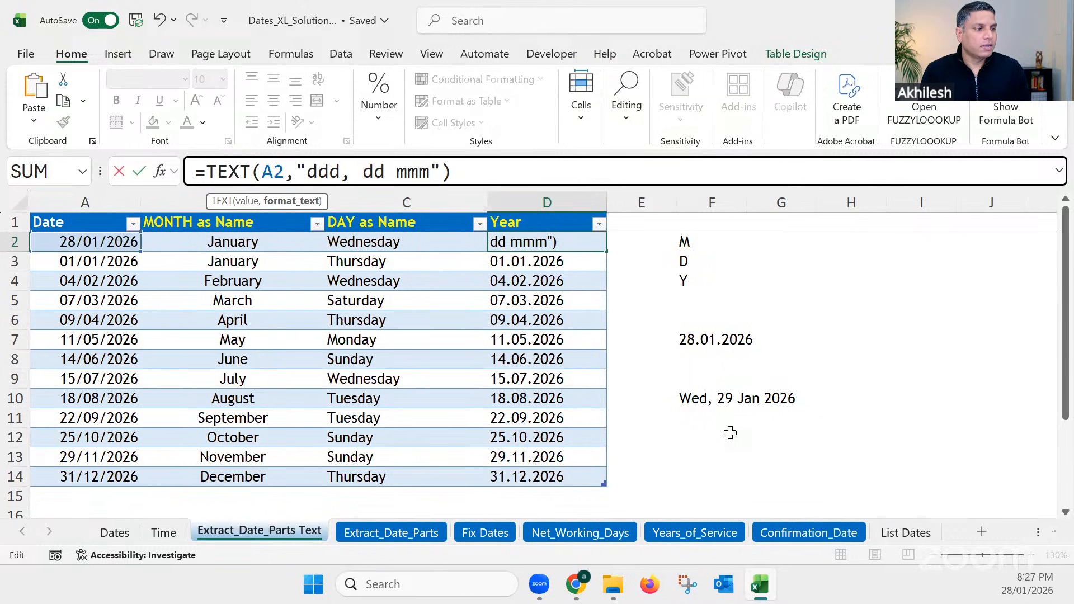
pyautogui.write(' yyyy')
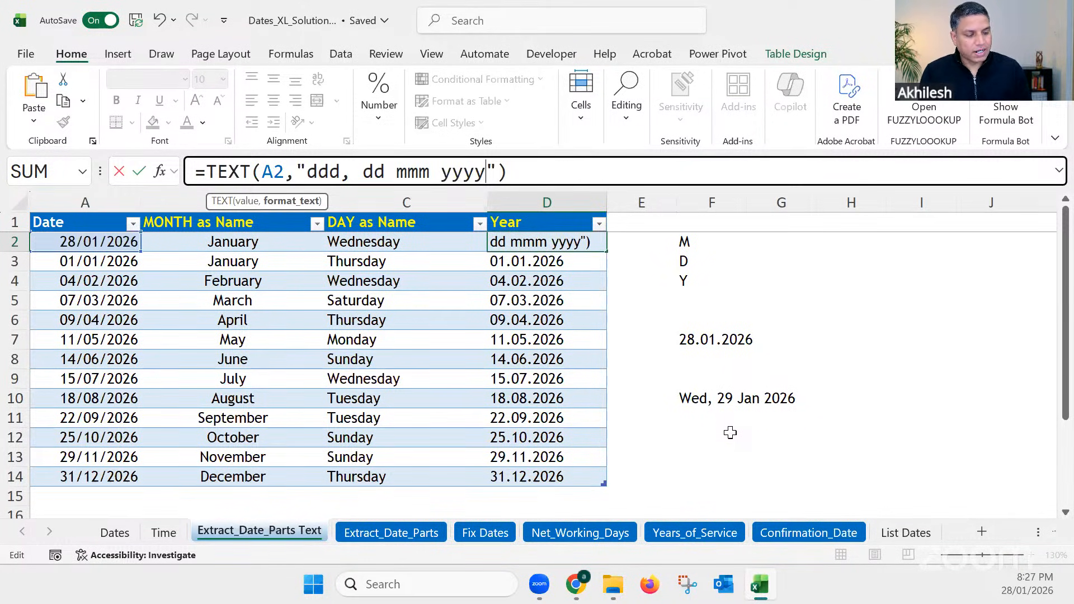
pyautogui.press('Return')
# Step: Widen column D slightly to fit the longer dates and review the formula in cell D2
pyautogui.moveTo(606, 203); pyautogui.dragTo(634, 203)
pyautogui.click(766, 405)
pyautogui.click(734, 448)
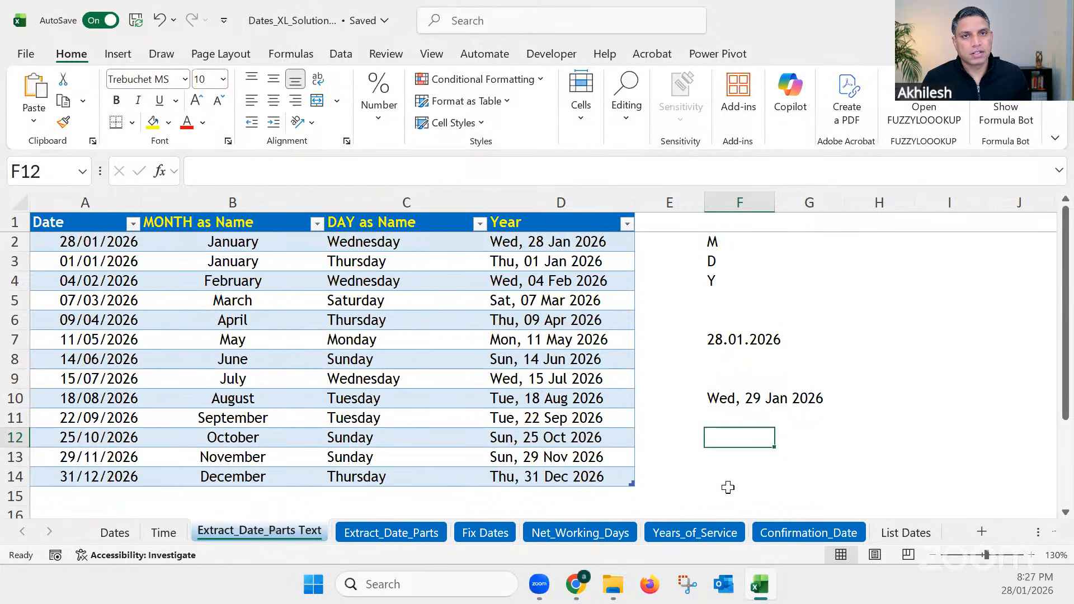
pyautogui.click(545, 245)
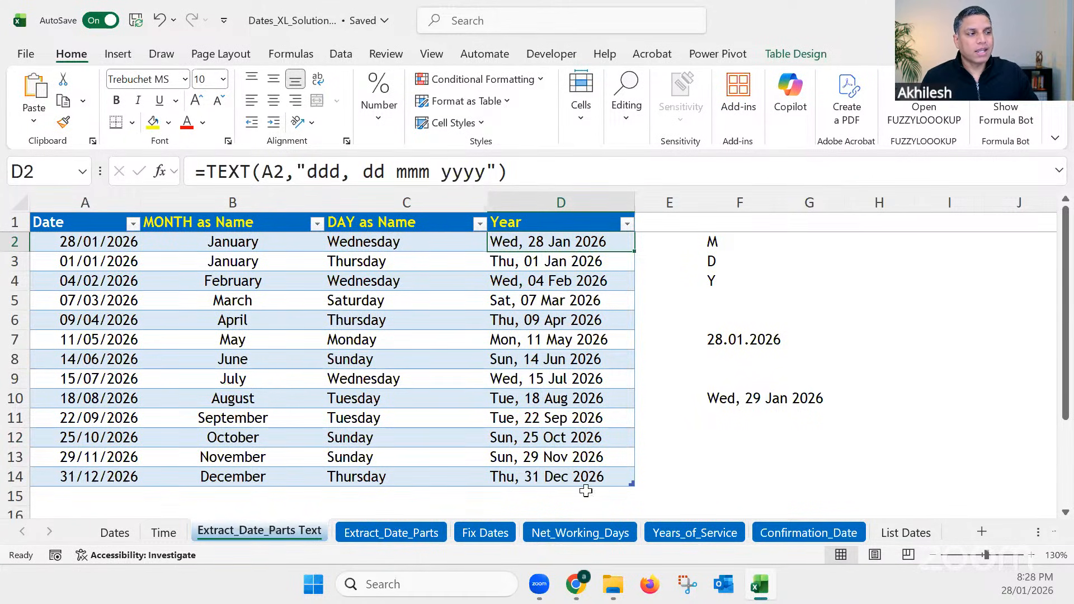
# Step: On the Dates sheet, open the cell formatting for serial number cell F7 and examine the preset date formats
pyautogui.click(115, 534)
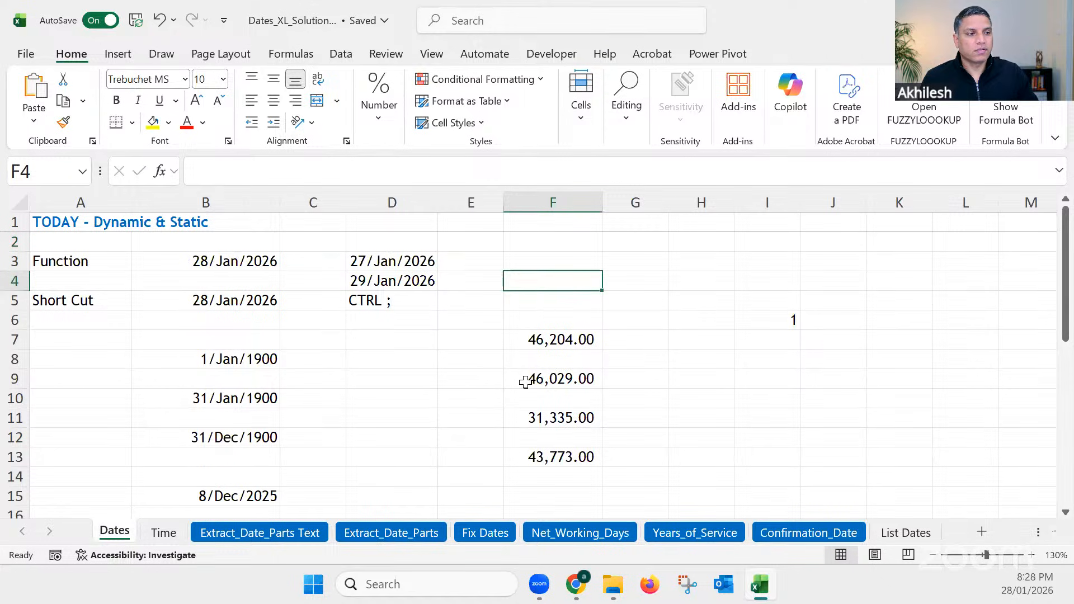
pyautogui.click(538, 339)
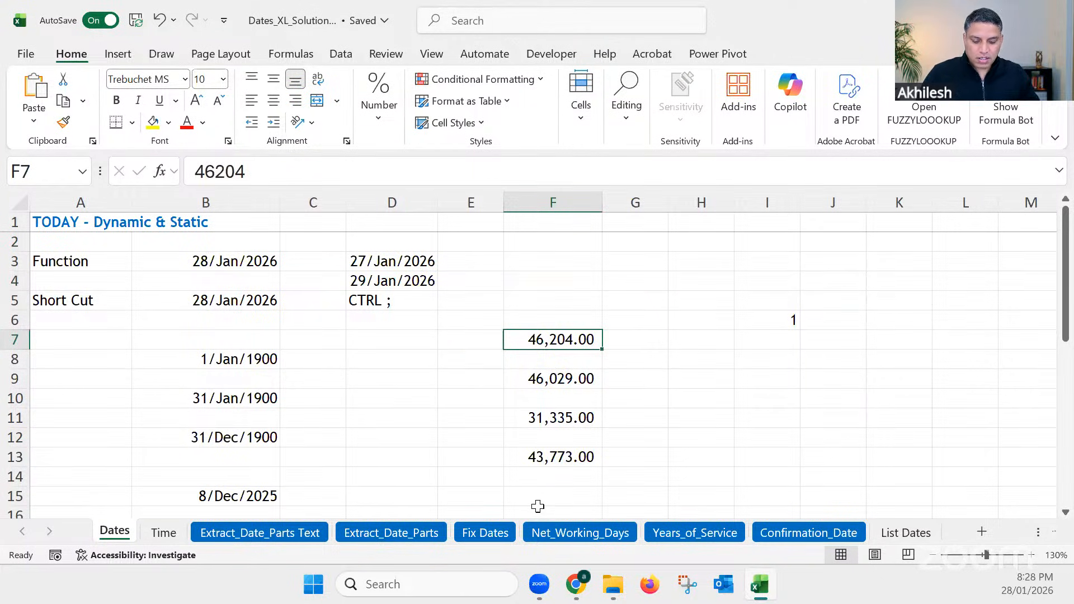
pyautogui.hotkey('ctrl', '1')
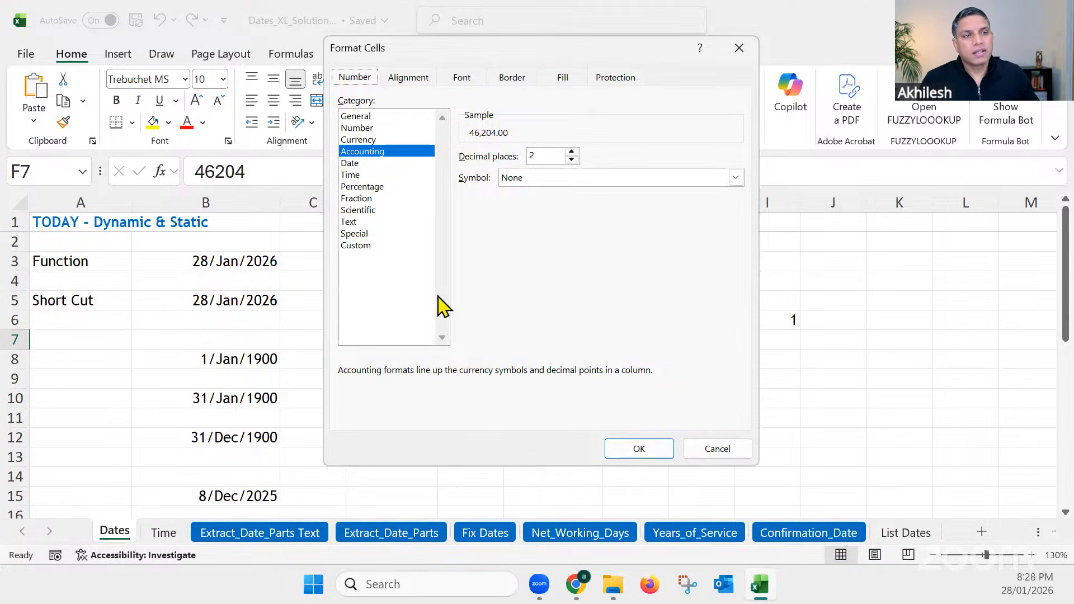
pyautogui.click(356, 163)
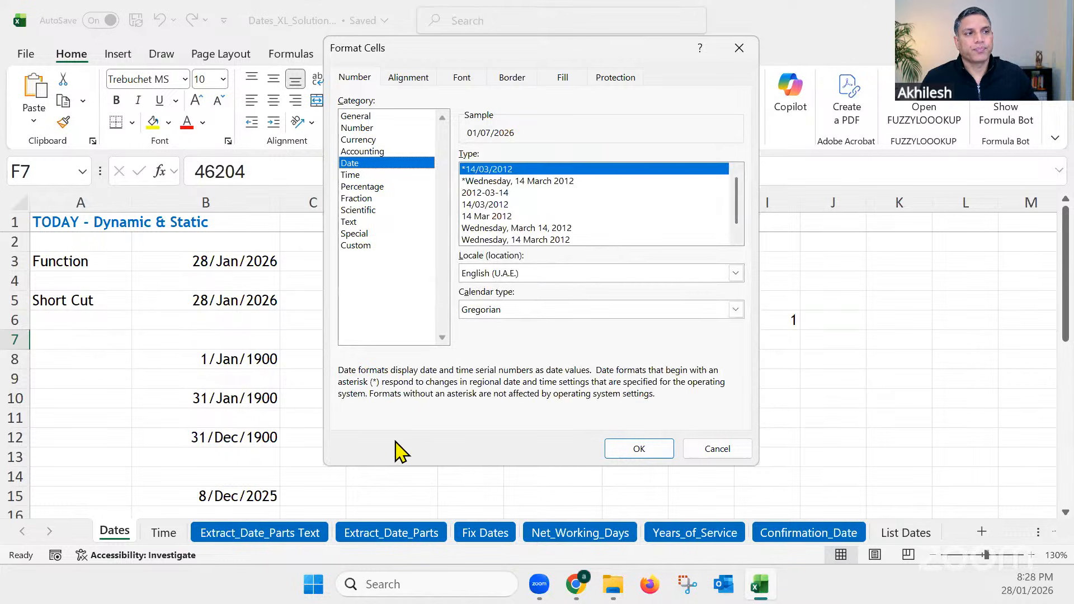
pyautogui.moveTo(738, 201)
pyautogui.mouseDown()
pyautogui.moveTo(738, 223)
pyautogui.moveTo(736, 175)
pyautogui.moveTo(741, 232)
pyautogui.moveTo(740, 196)
pyautogui.mouseUp()
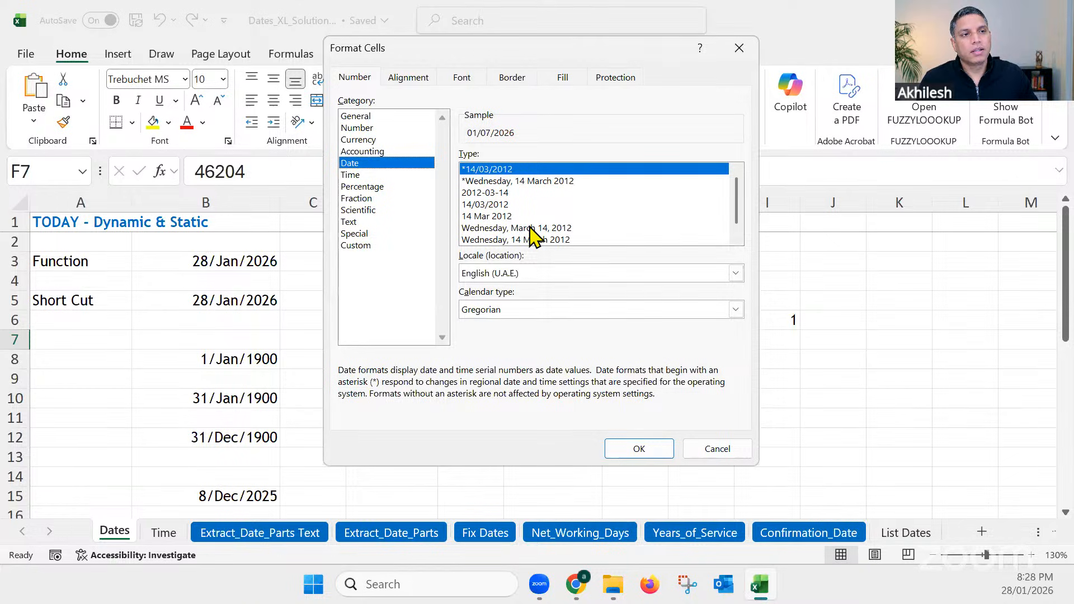
# Step: Apply the custom number format "ddd, d-mmm-yy" to cell F7
pyautogui.click(362, 246)
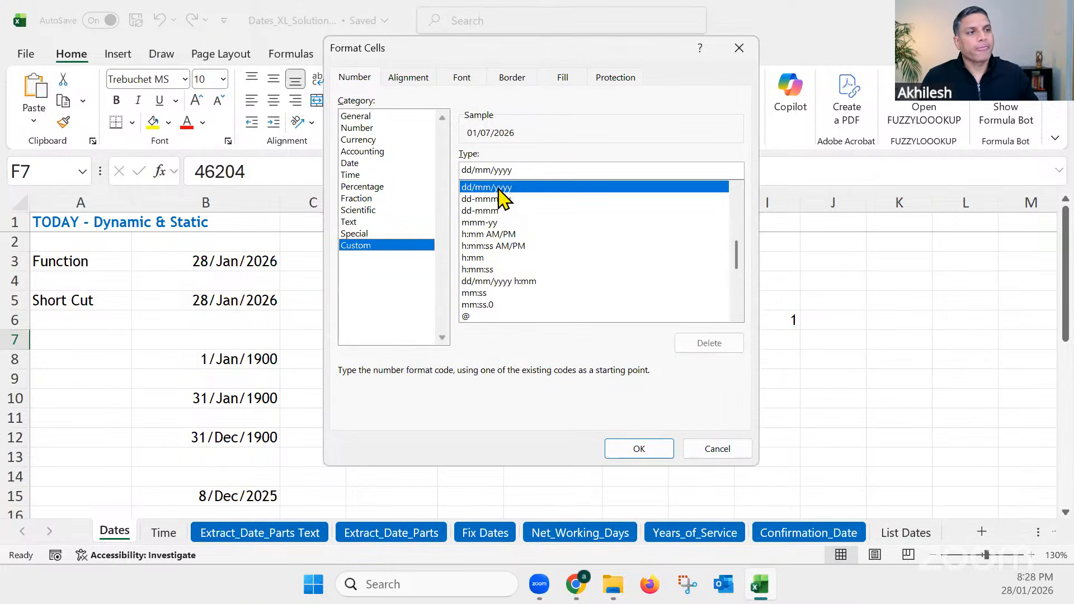
pyautogui.moveTo(513, 169); pyautogui.dragTo(462, 170)
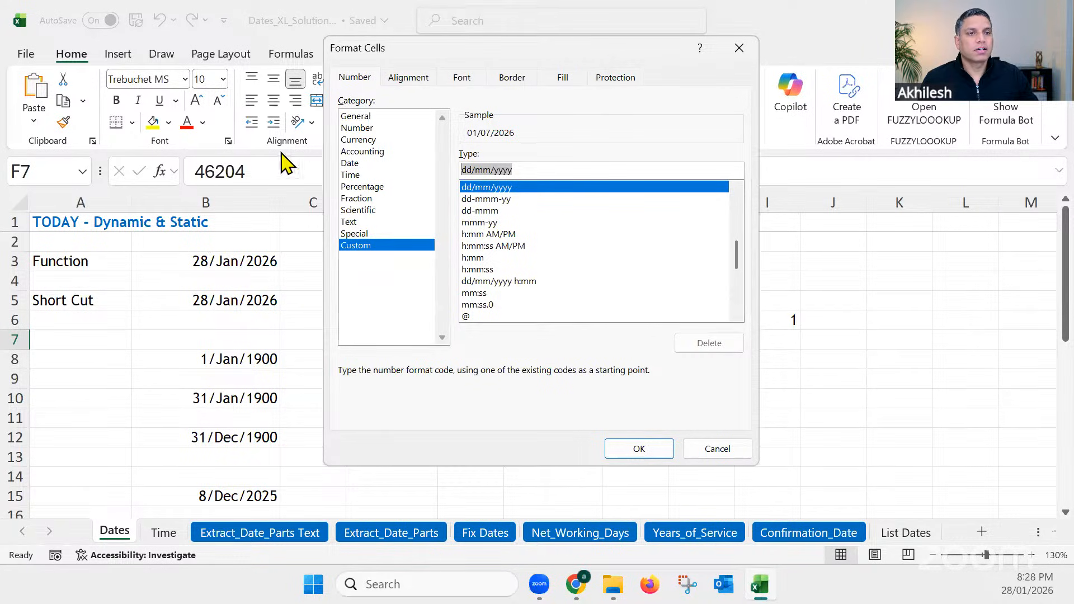
pyautogui.moveTo(596, 57); pyautogui.dragTo(331, 97)
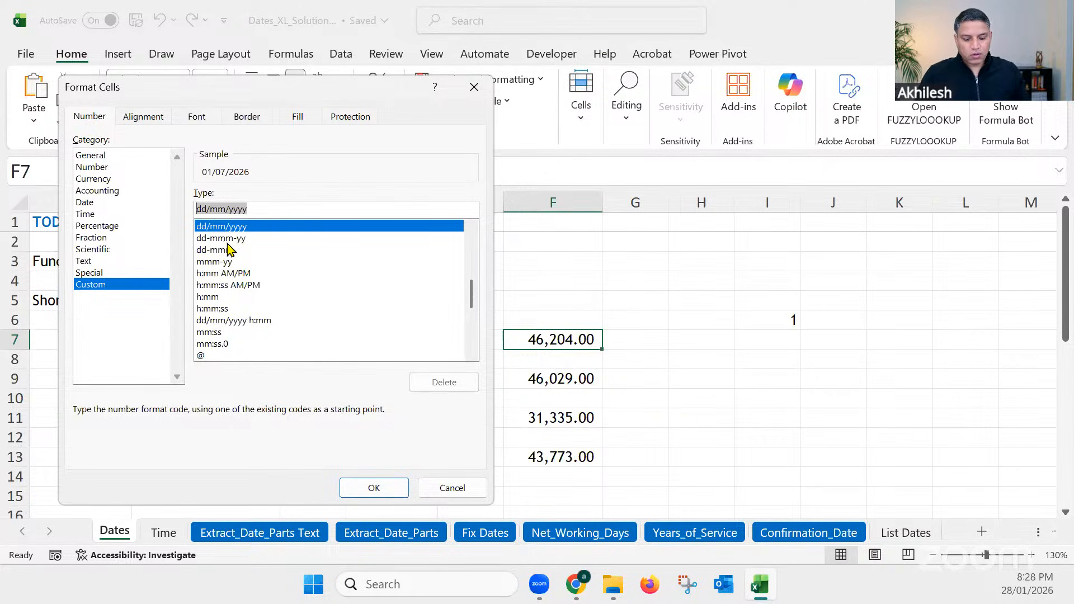
pyautogui.write('ddd, ')
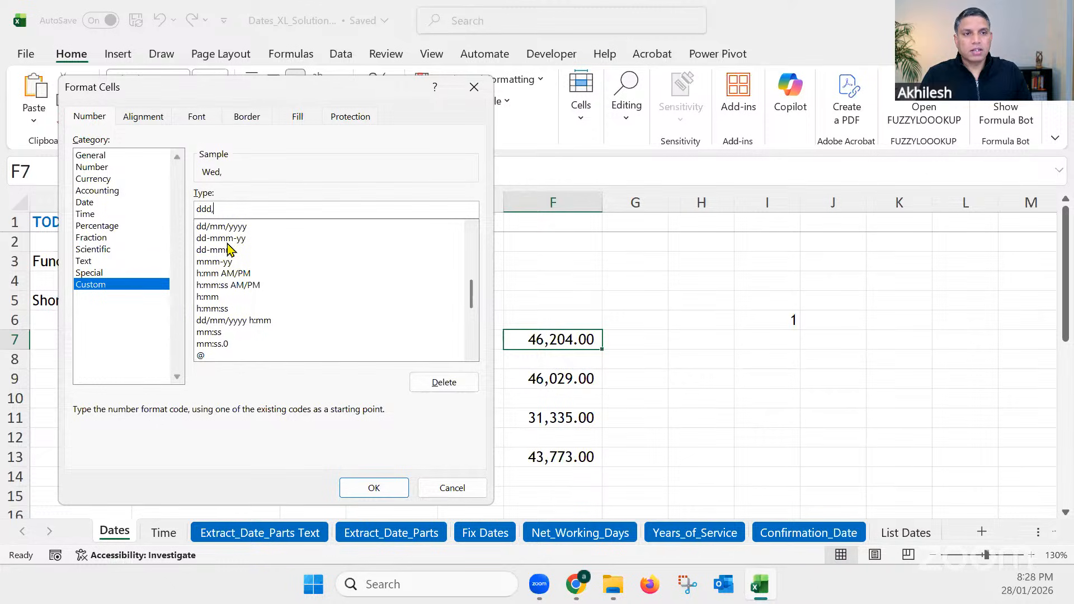
pyautogui.write('d')
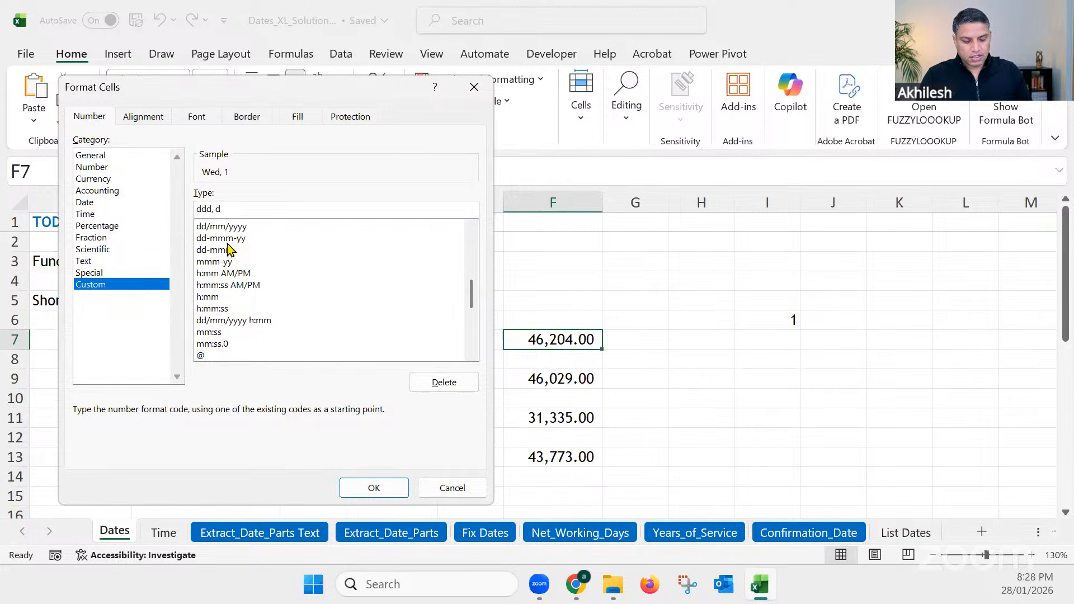
pyautogui.write('-mmm')
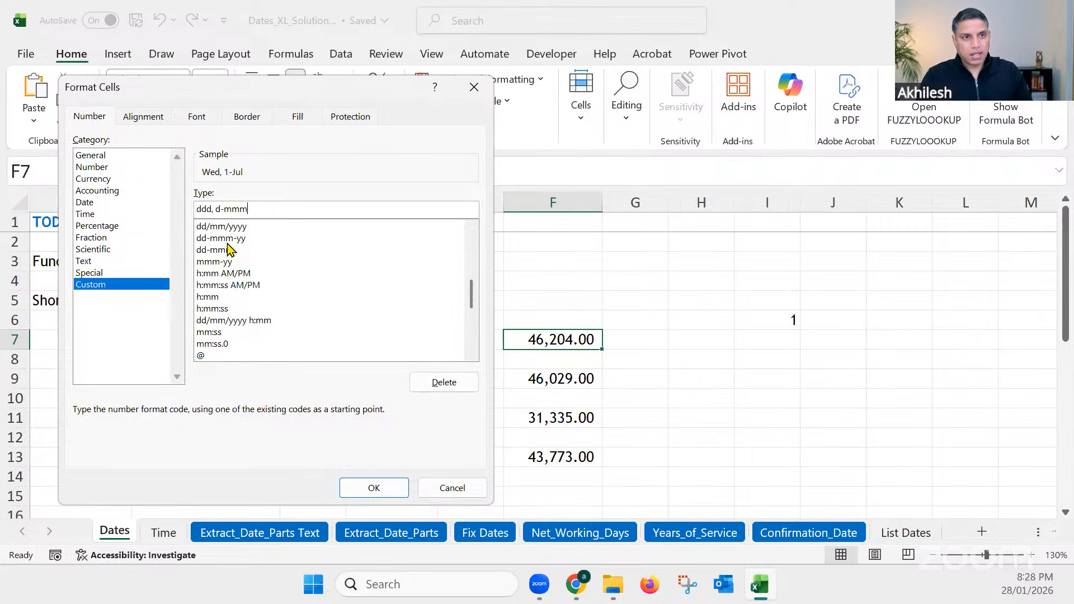
pyautogui.write('-yy')
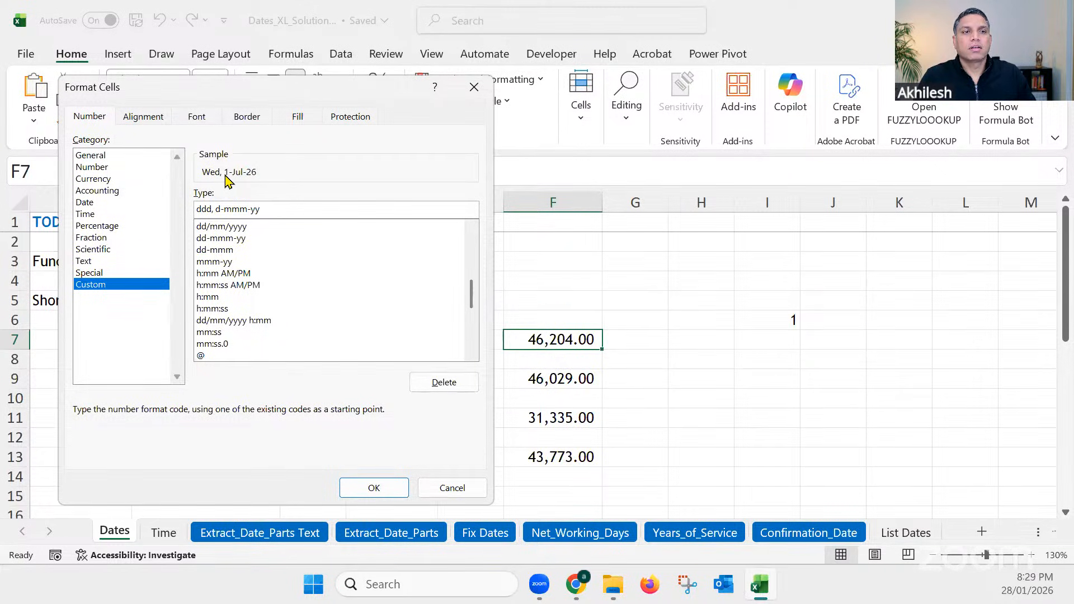
pyautogui.press('Return')
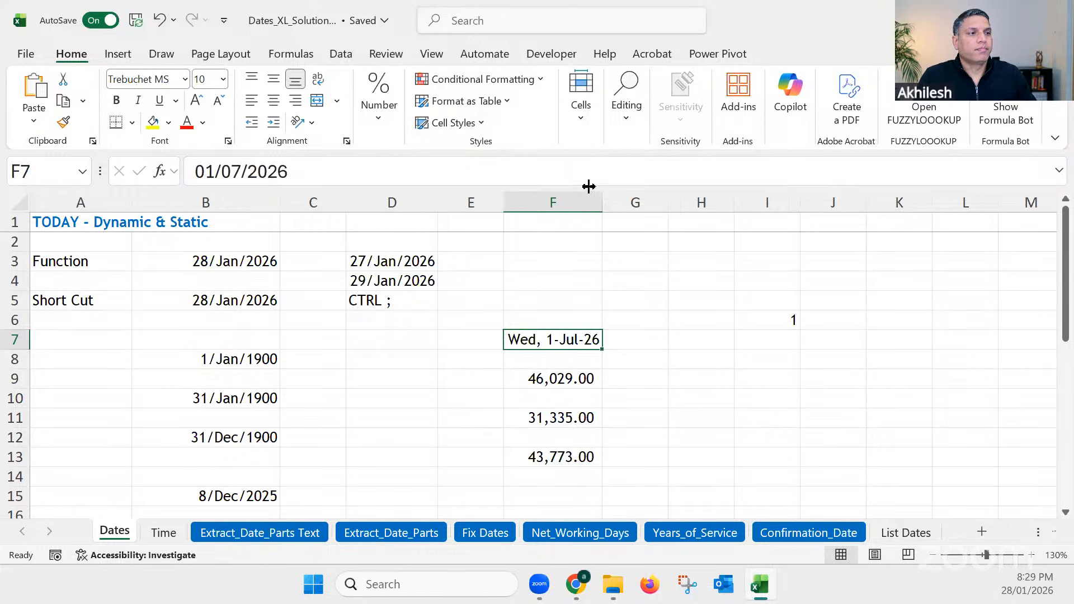
# Step: Widen column F on the Dates sheet and check the underlying value of cell F7
pyautogui.moveTo(602, 201); pyautogui.dragTo(636, 201)
pyautogui.click(646, 361)
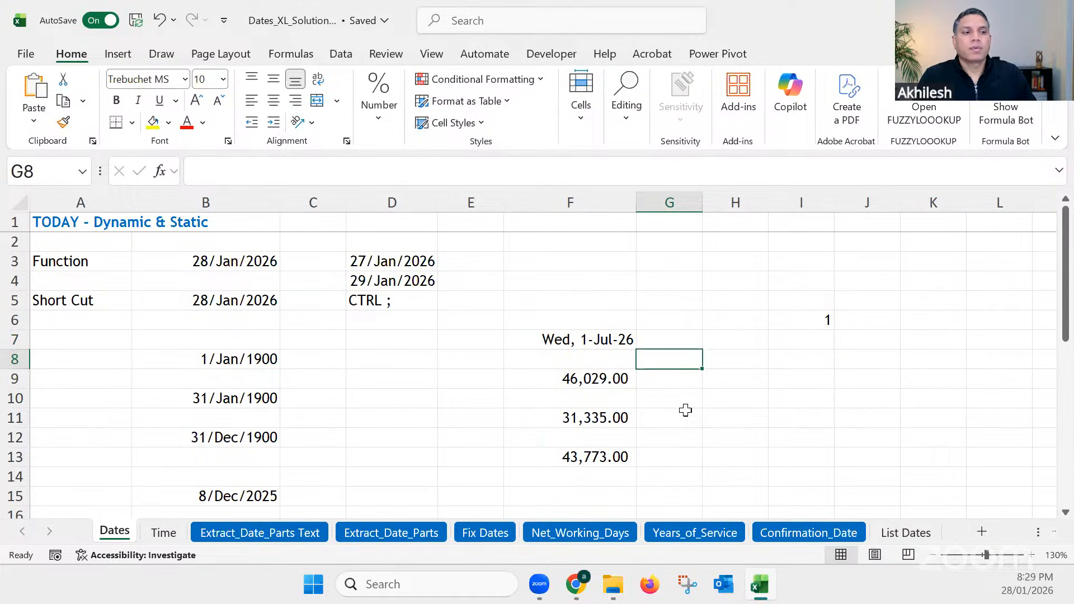
pyautogui.click(611, 340)
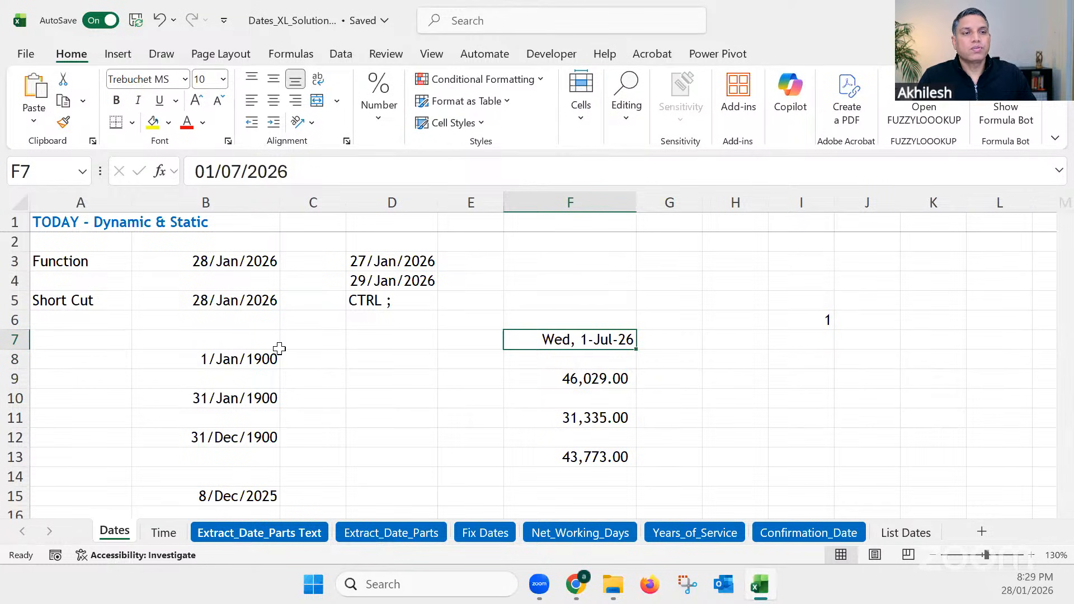
# Step: Return to the Extract_Date_Parts Text sheet and review the month-name formula in cell B2
pyautogui.click(260, 532)
pyautogui.click(239, 245)
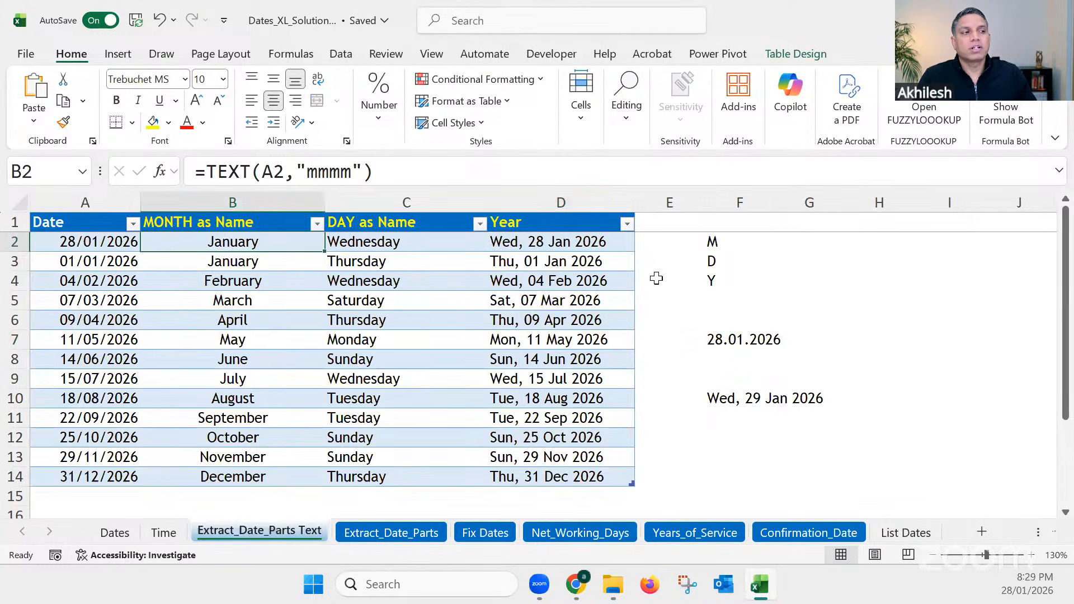
# Step: Apply the comma number style to the dates in A2:A14 to show their serial numbers, and undo that formatting
pyautogui.click(714, 241)
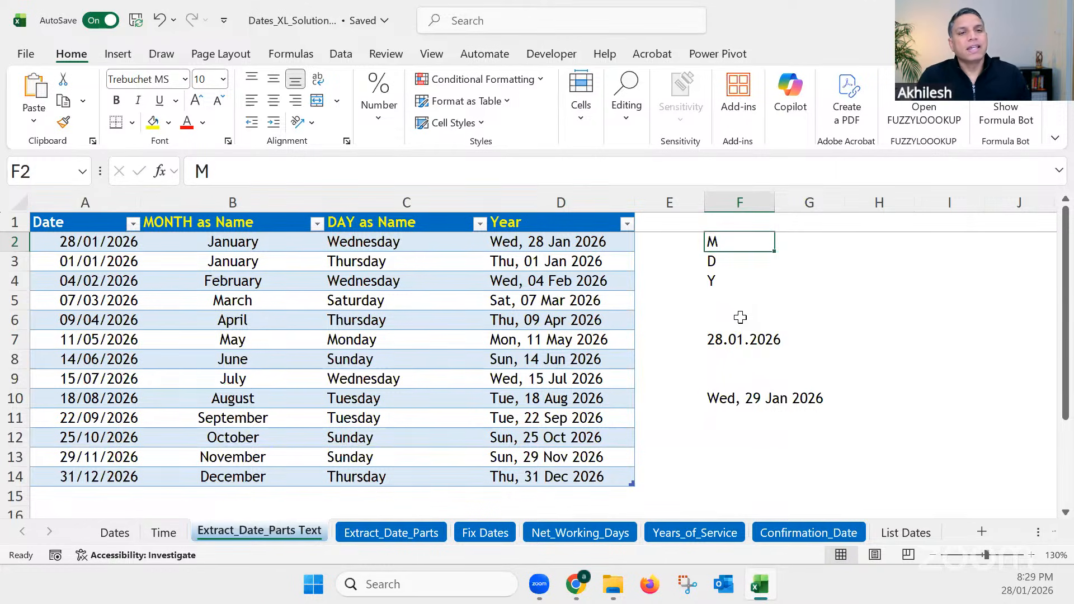
pyautogui.moveTo(102, 242); pyautogui.dragTo(97, 475)
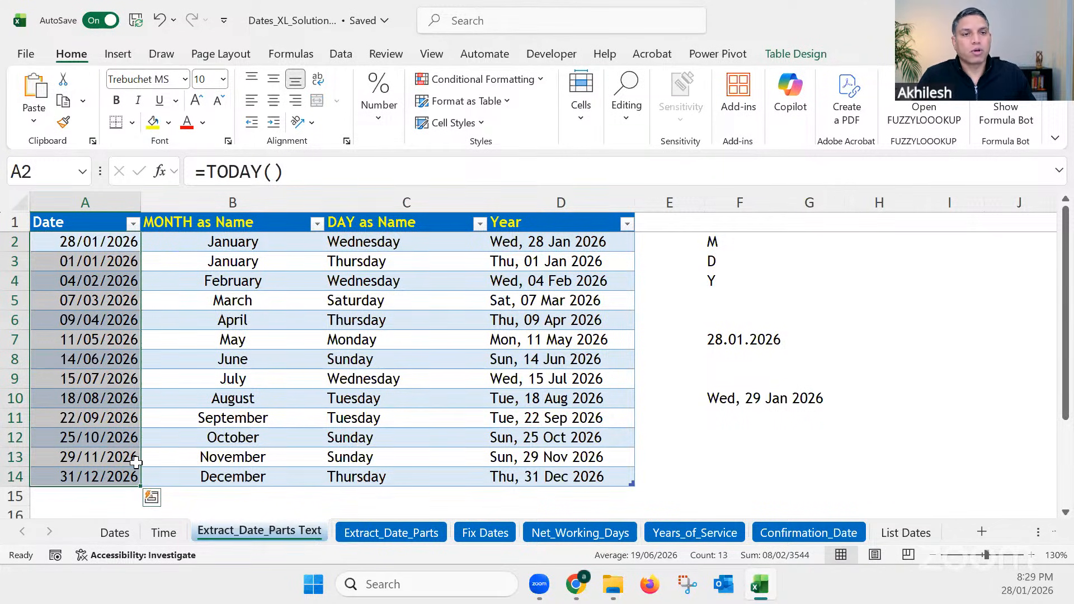
pyautogui.click(375, 105)
pyautogui.click(426, 193)
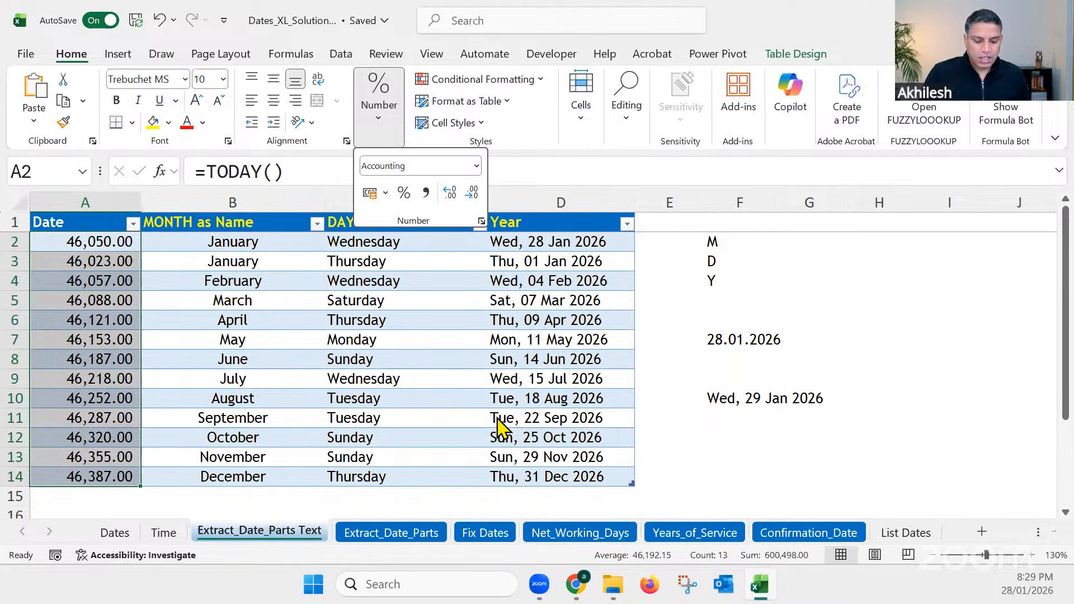
pyautogui.press('Escape')
pyautogui.hotkey('ctrl', 'z')
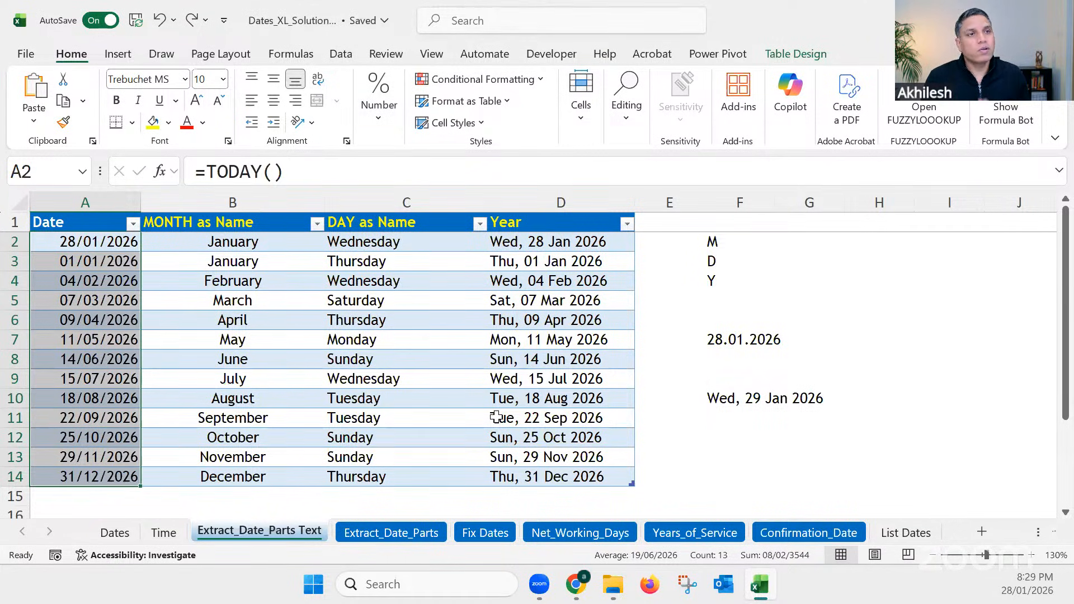
# Step: Move the Extract_Date_Parts sheet ahead of Extract_Date_Parts Text, and restore the original sheet order
pyautogui.click(742, 395)
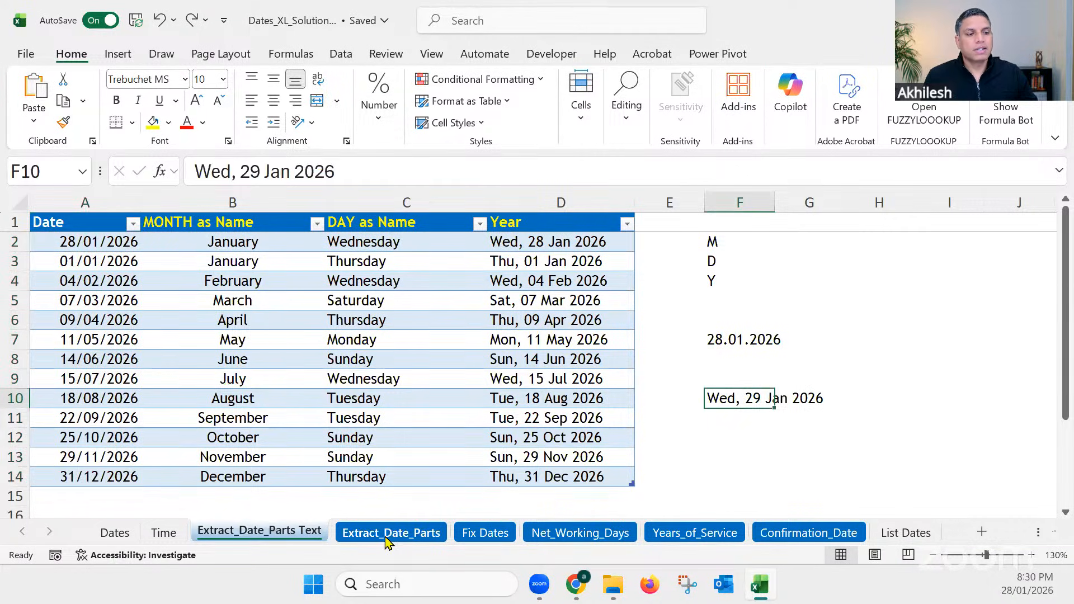
pyautogui.moveTo(384, 542); pyautogui.dragTo(297, 532)
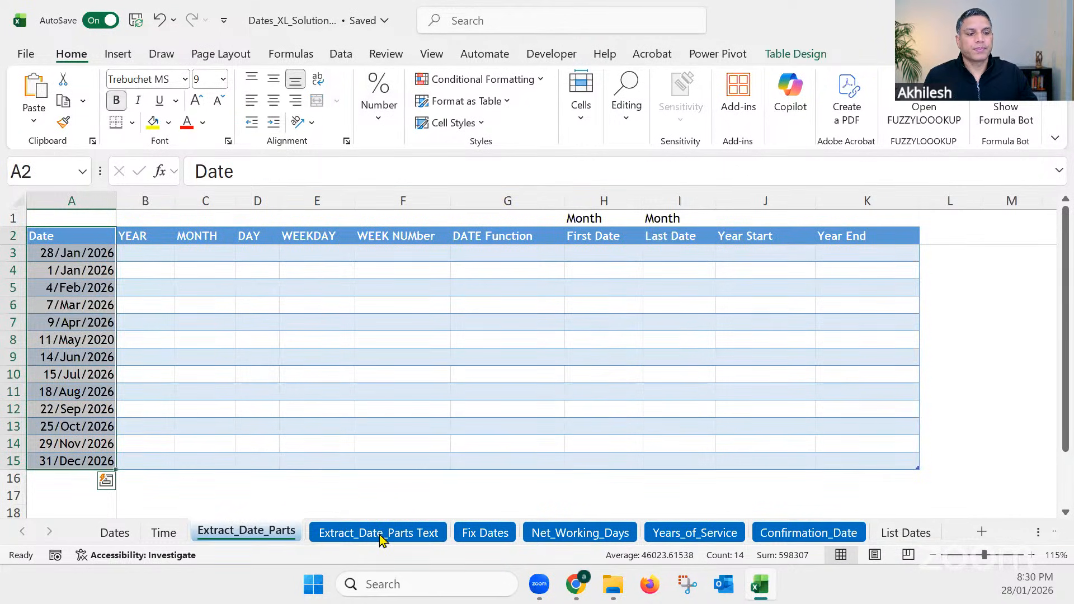
pyautogui.moveTo(380, 540); pyautogui.dragTo(240, 540)
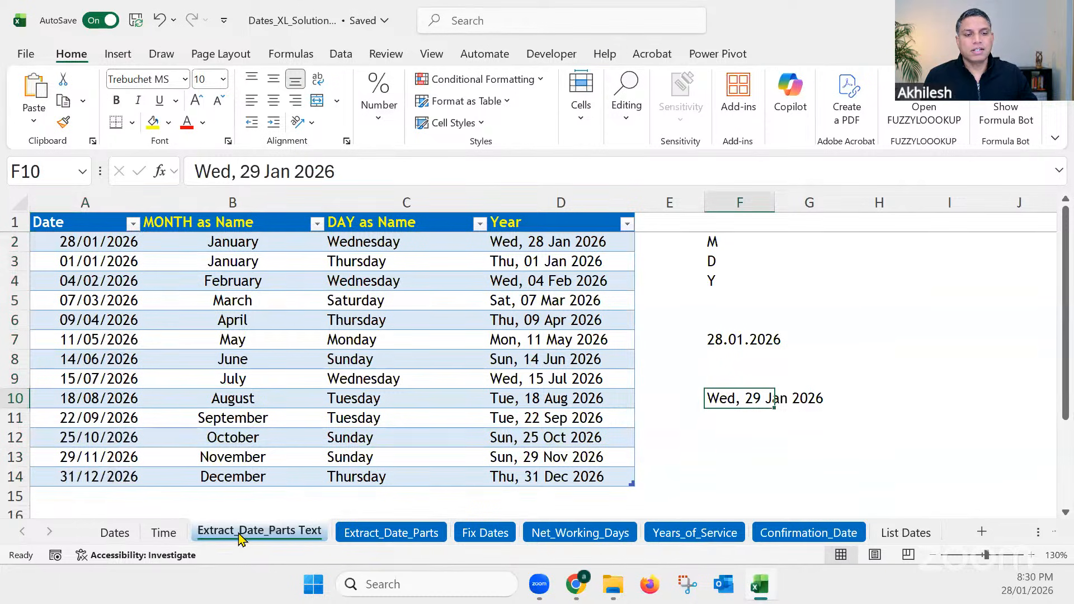
pyautogui.click(371, 424)
pyautogui.click(675, 491)
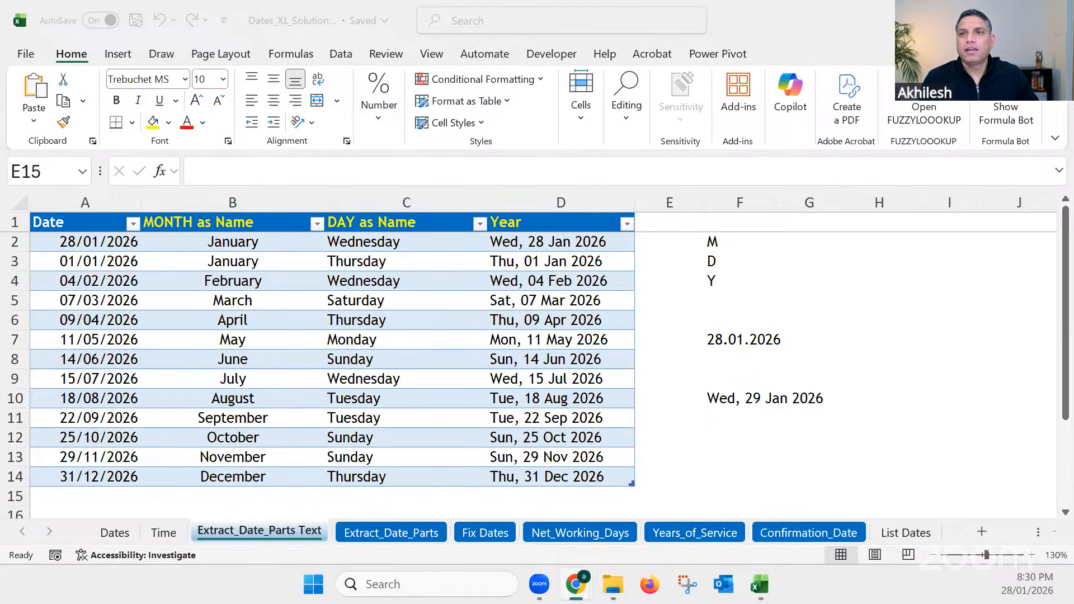
pyautogui.click(758, 456)
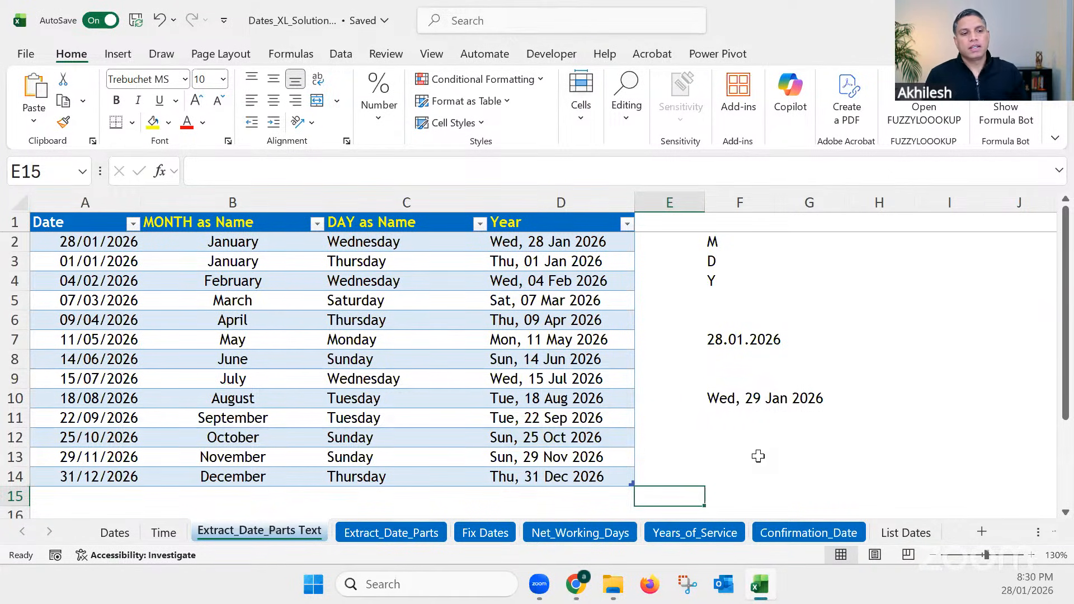
pyautogui.click(757, 456)
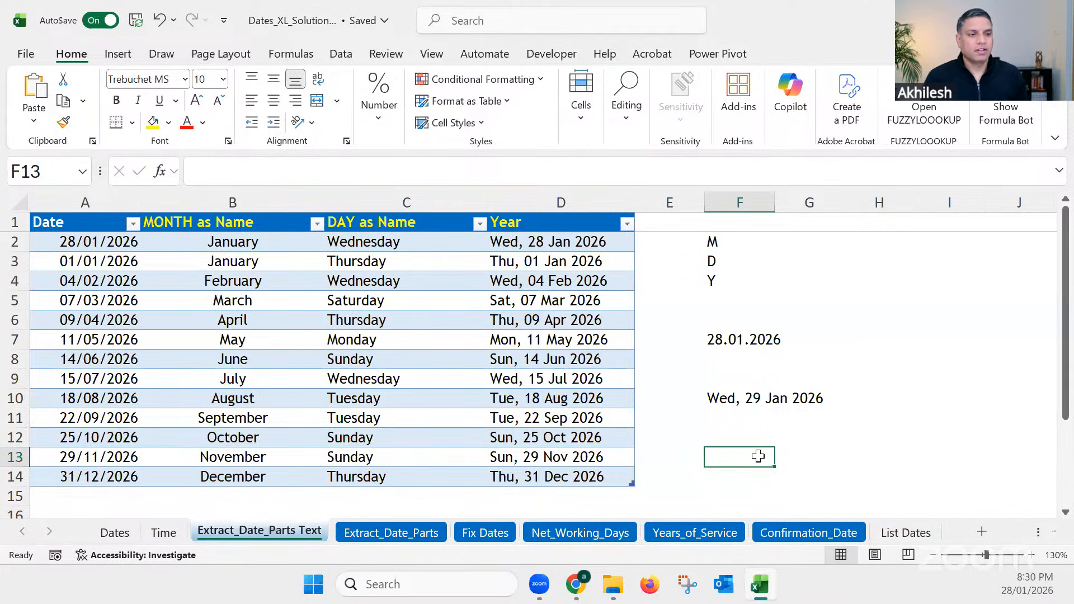
# Step: On the Extract_Date_Parts sheet, collapse the ribbon and widen the Date column, ending on the first YEAR cell, B3
pyautogui.click(402, 529)
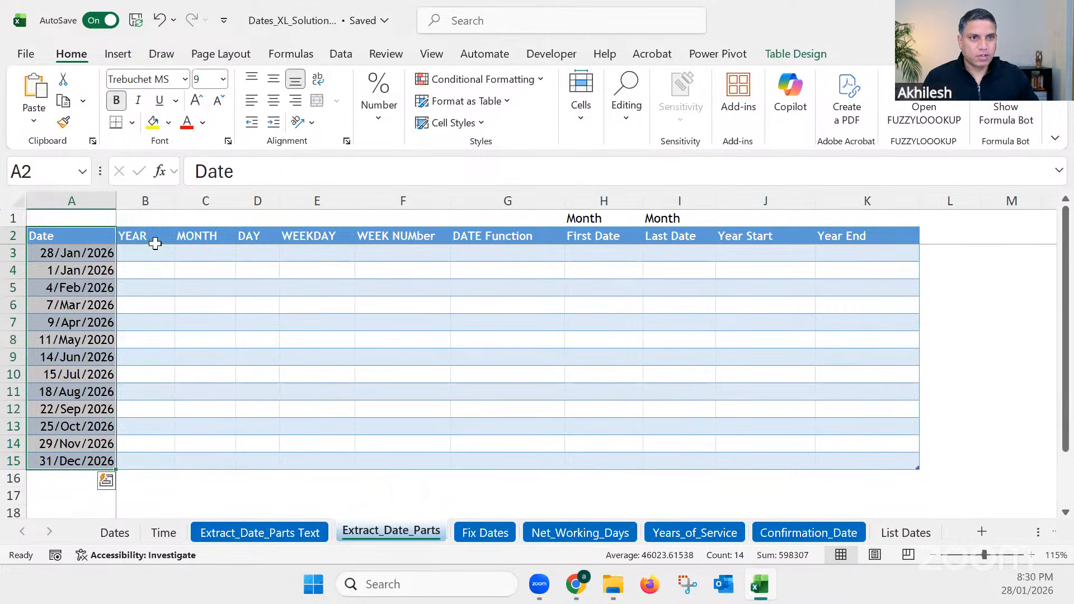
pyautogui.doubleClick(71, 54)
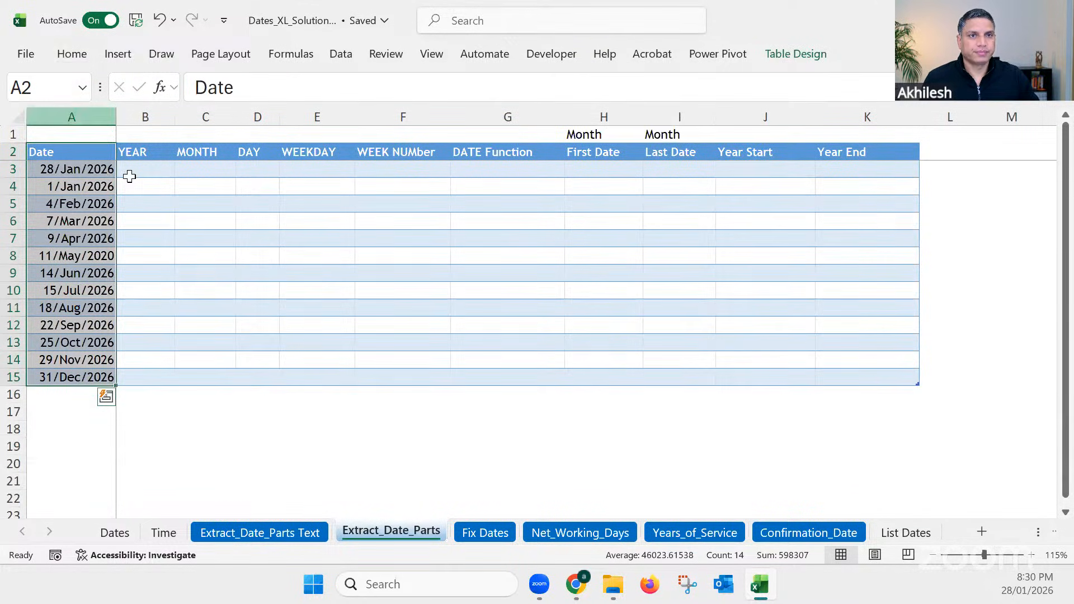
pyautogui.click(168, 240)
pyautogui.moveTo(116, 116); pyautogui.dragTo(138, 149)
pyautogui.click(149, 171)
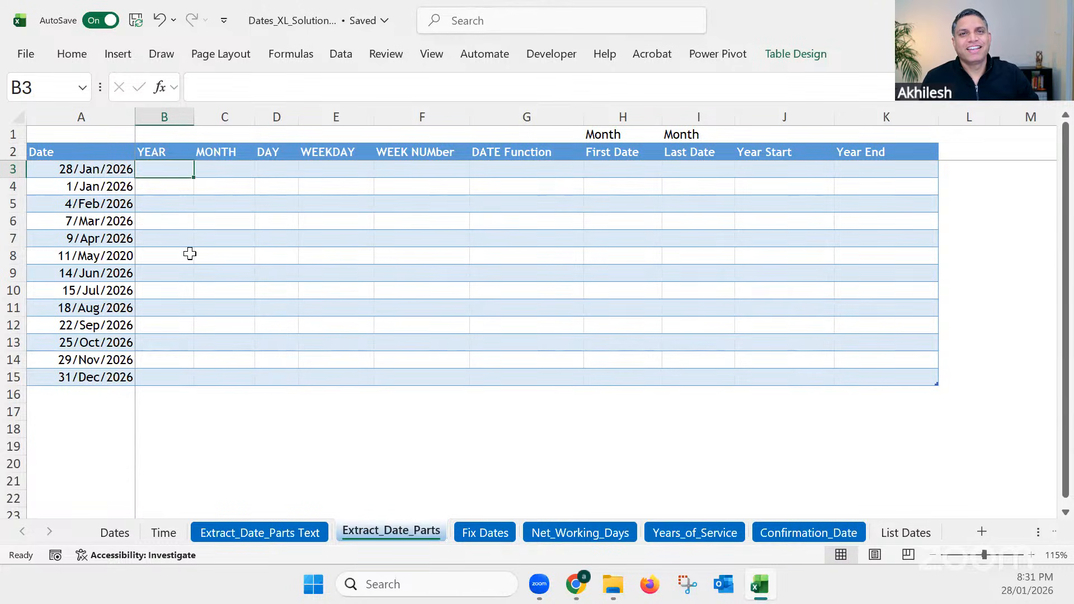
pyautogui.click(170, 187)
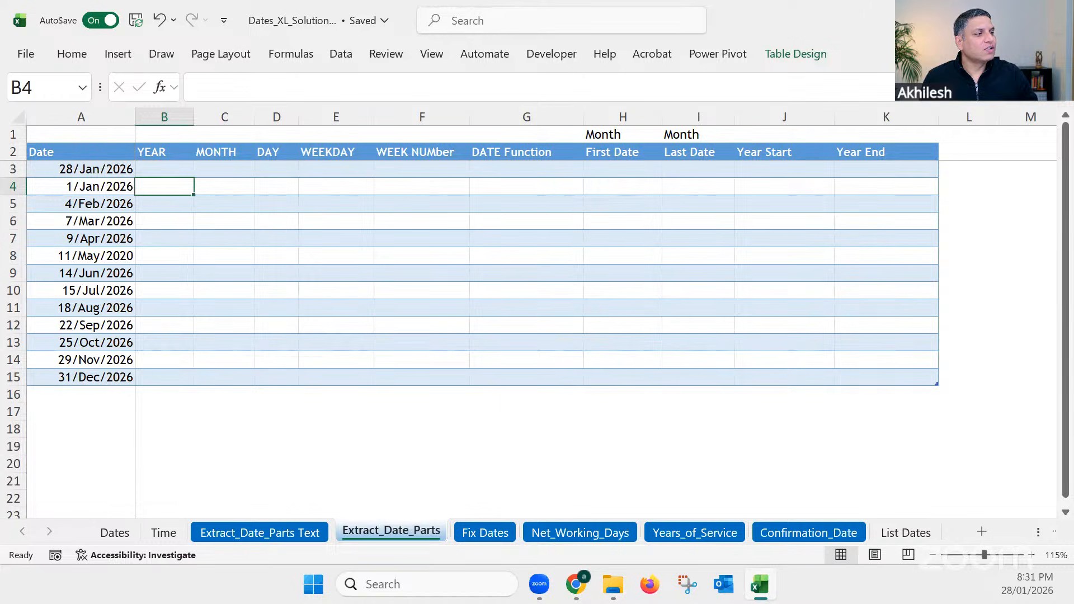
pyautogui.hotkey('alt', 'Tab')
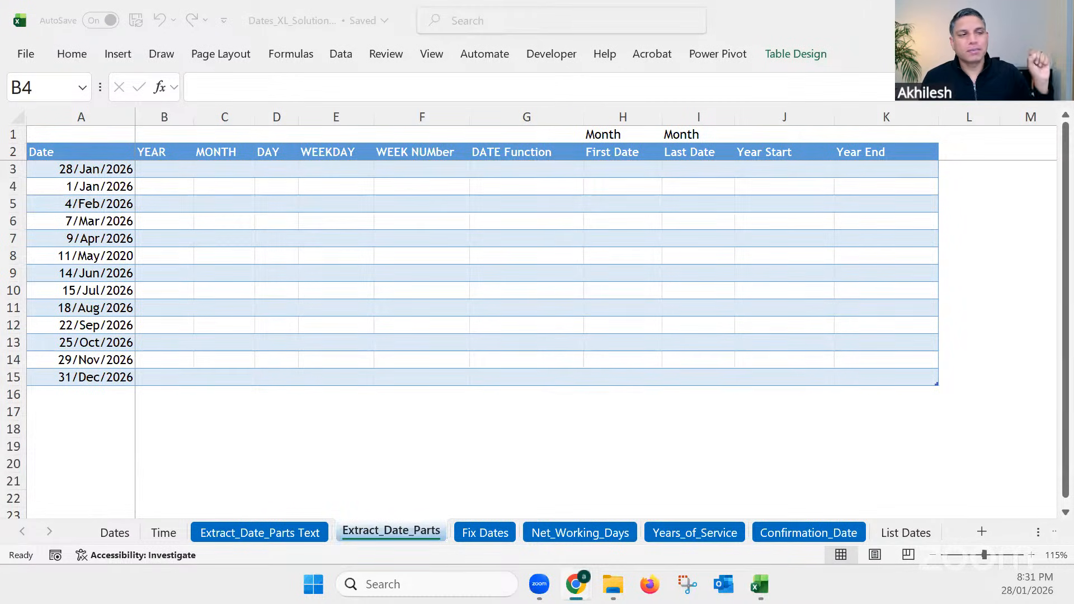
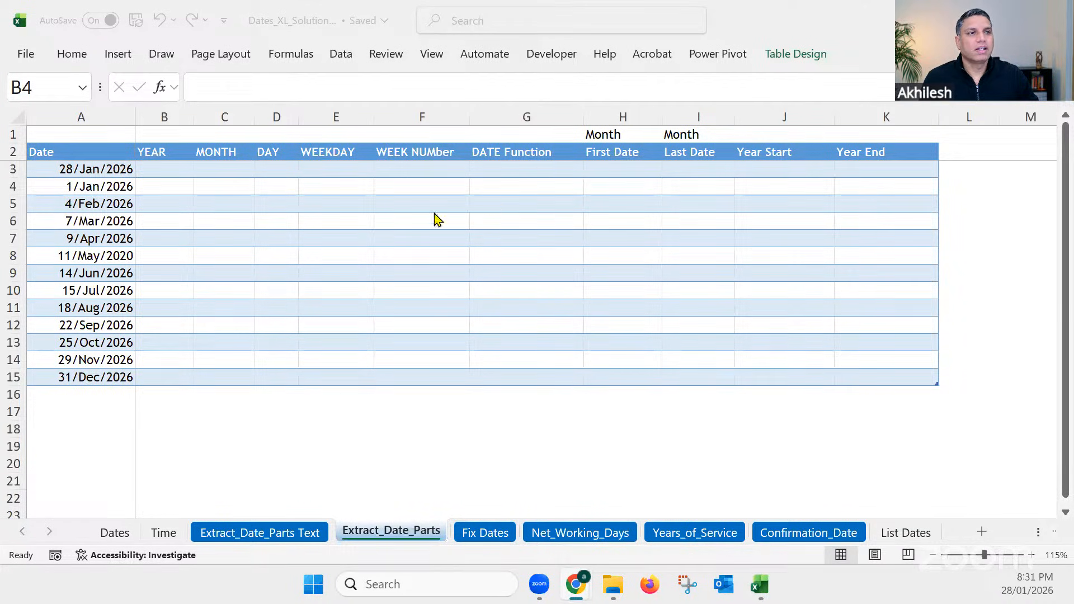
# Step: Widen the YEAR, MONTH and DAY columns of the date table on the Extract_Date_Parts sheet
pyautogui.click(165, 168)
pyautogui.click(166, 167)
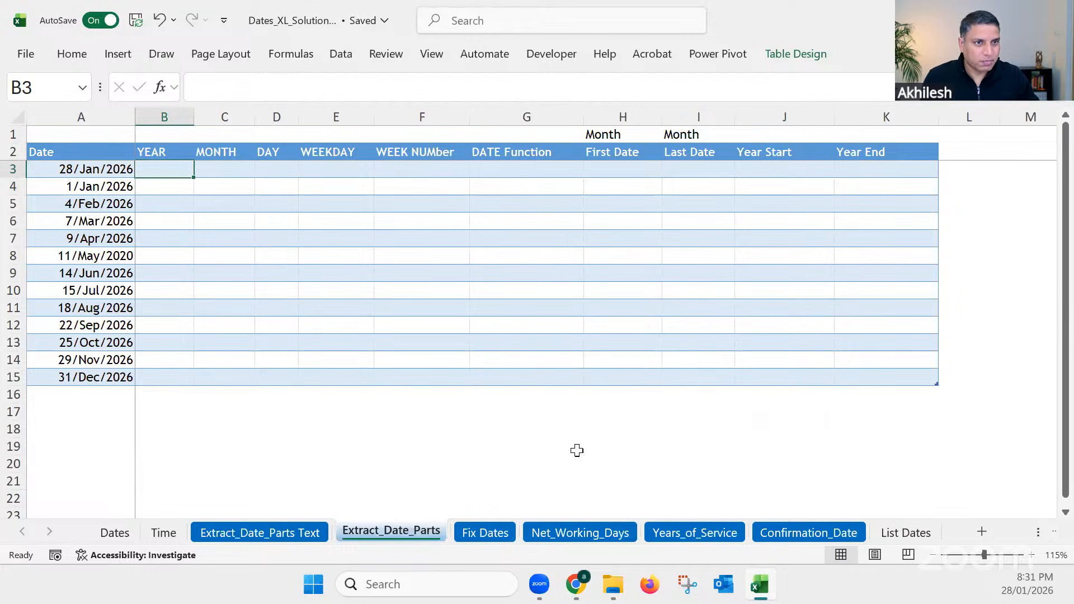
pyautogui.scroll(1, 576, 450)
pyautogui.click(407, 460)
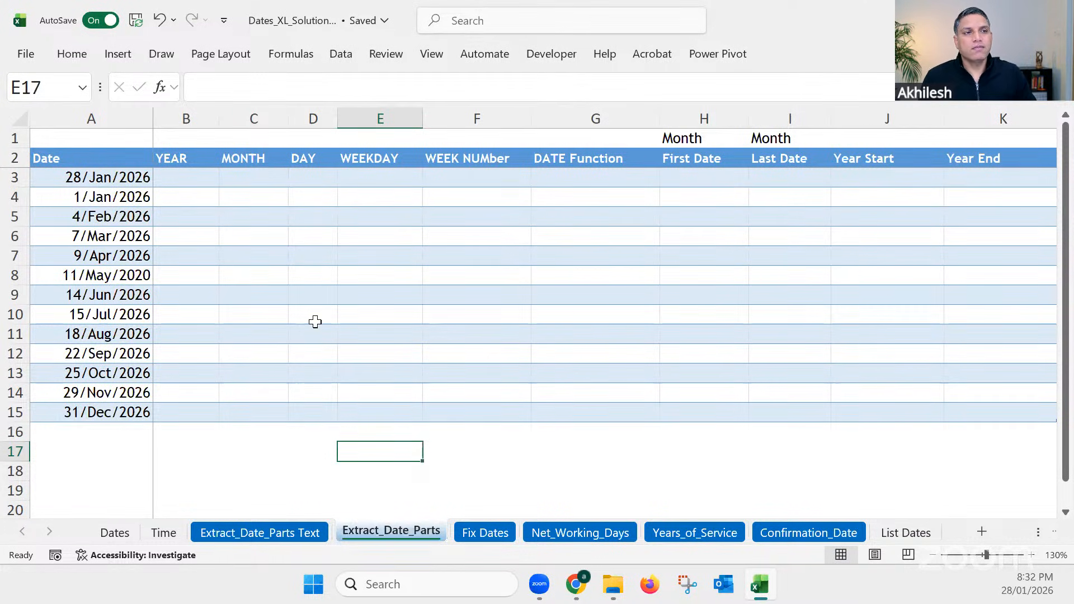
pyautogui.click(192, 176)
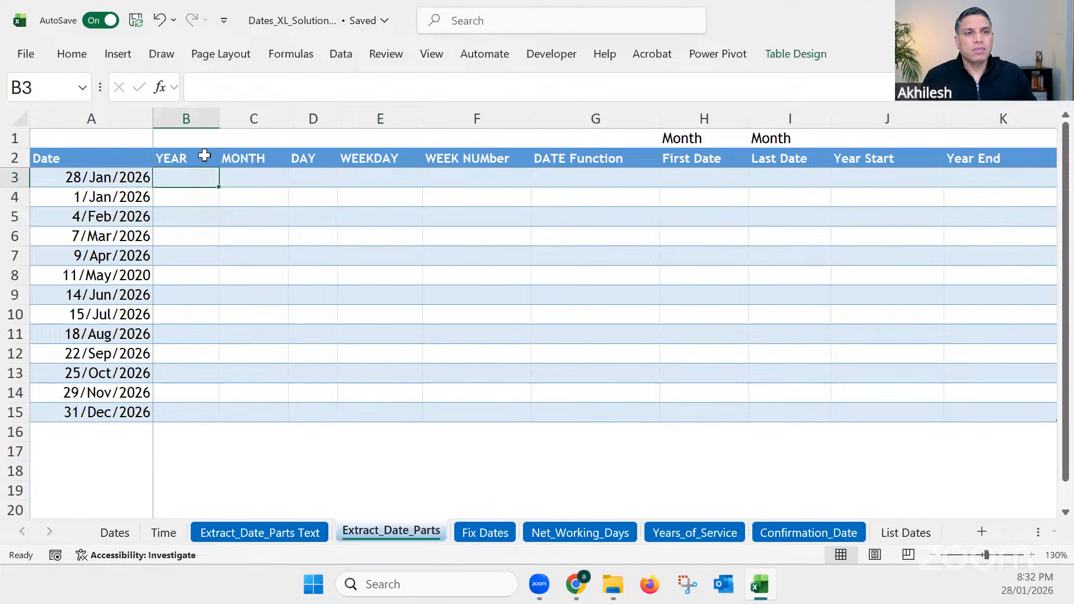
pyautogui.moveTo(219, 119); pyautogui.dragTo(234, 119)
pyautogui.click(297, 118)
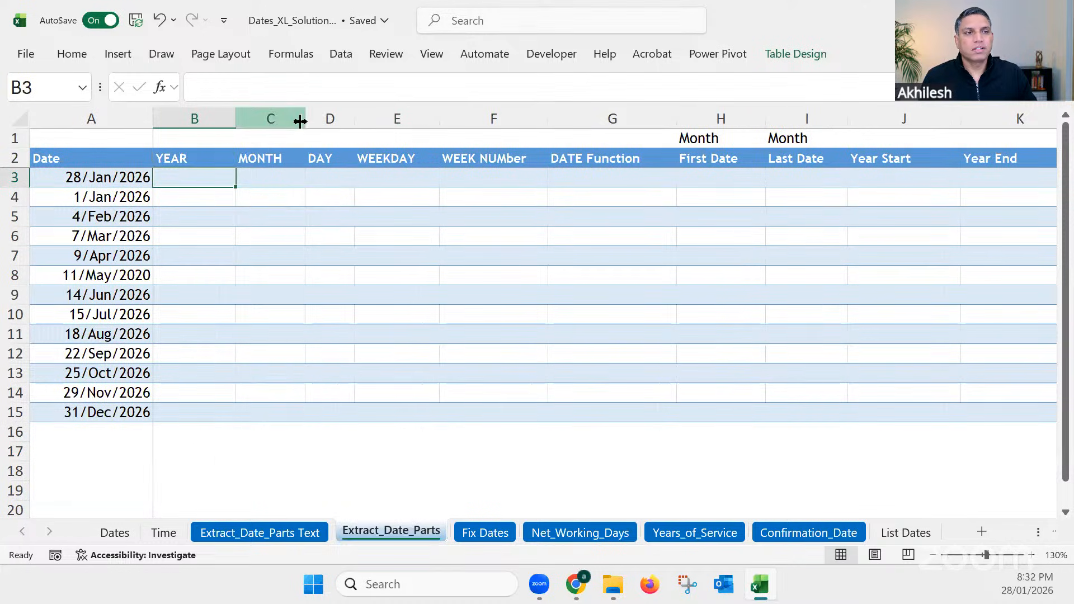
pyautogui.moveTo(303, 120); pyautogui.dragTo(385, 122)
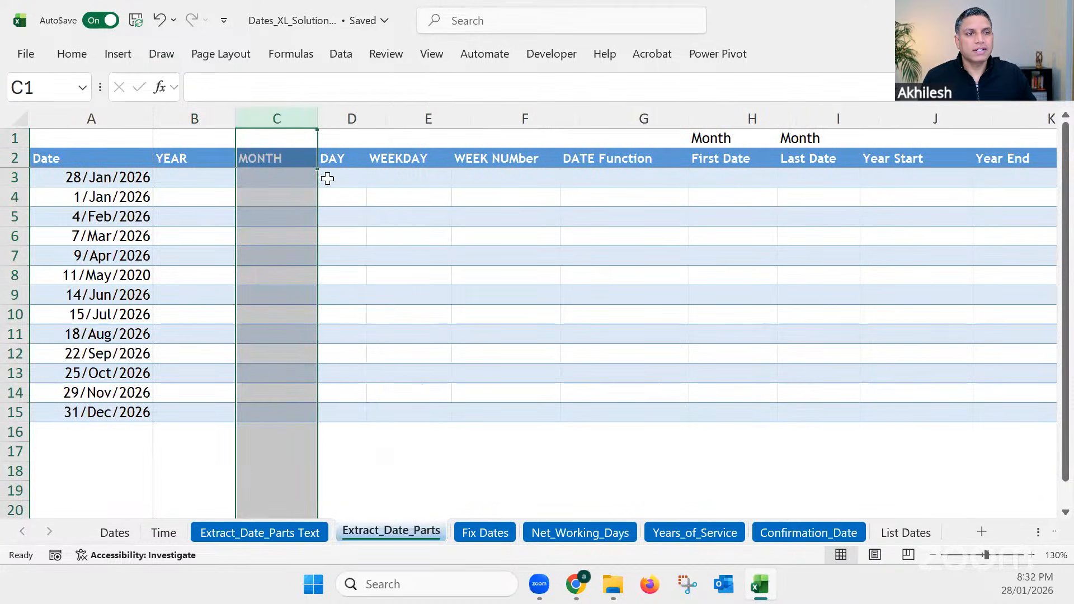
pyautogui.click(261, 263)
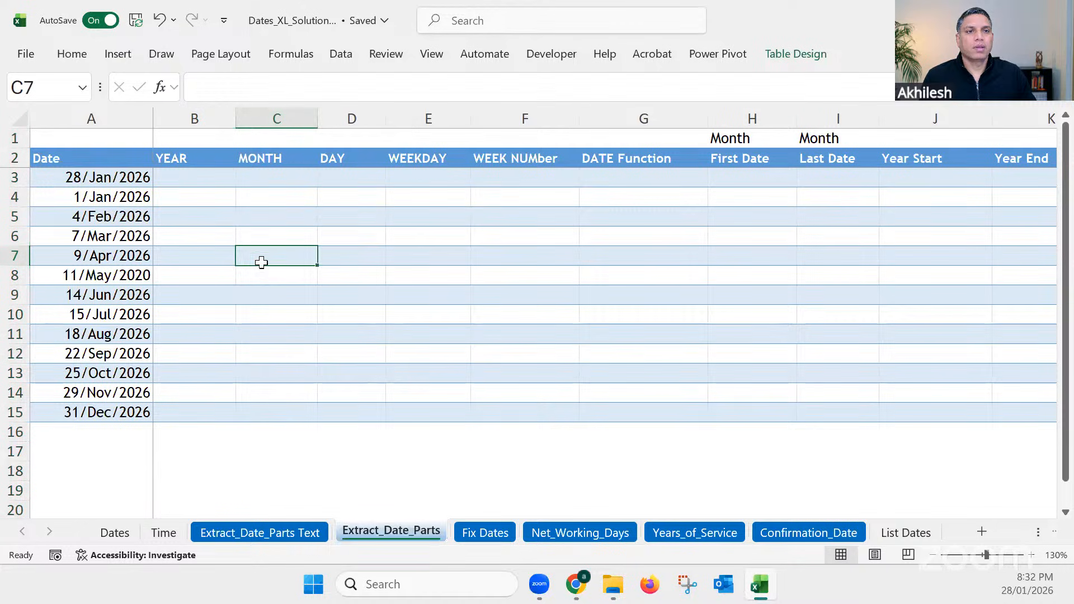
# Step: Fill the YEAR column by entering =YEAR(A3) in cell B3, referencing the first date
pyautogui.click(210, 176)
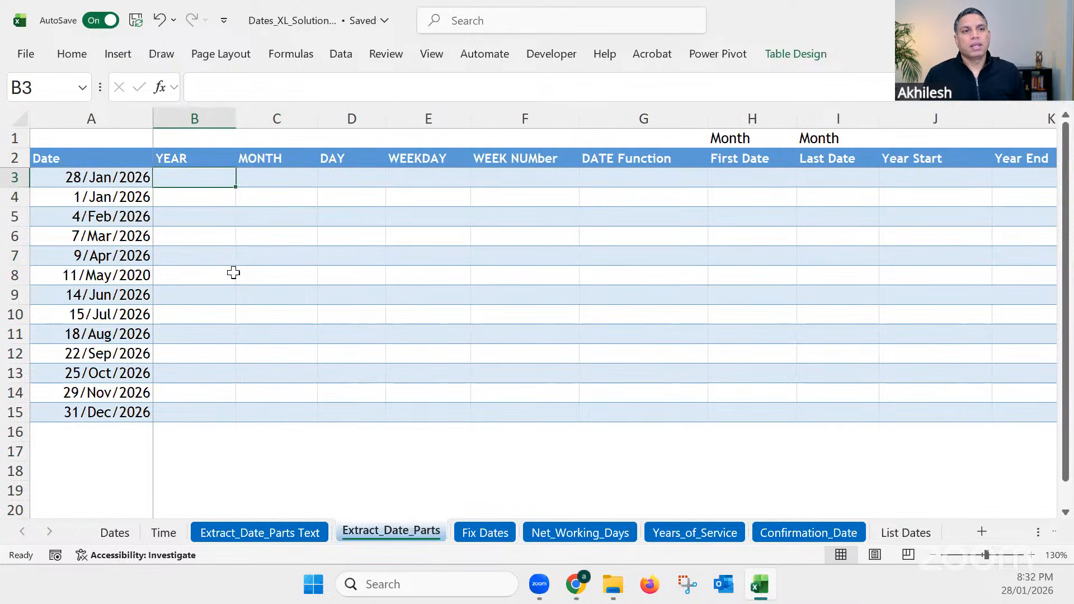
pyautogui.moveTo(211, 185); pyautogui.dragTo(357, 418)
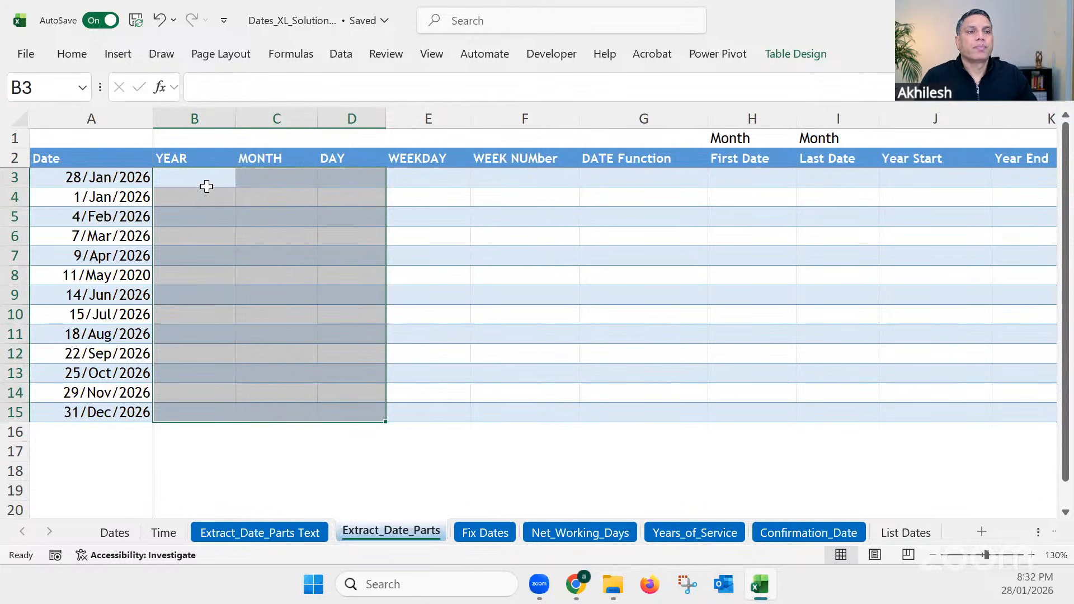
pyautogui.click(211, 186)
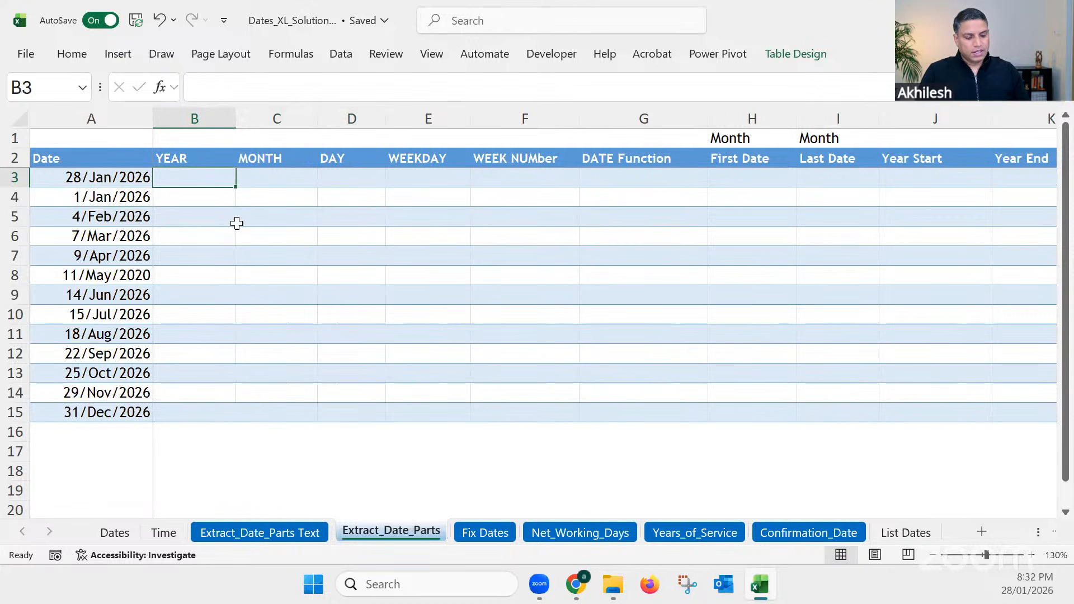
pyautogui.write('=year')
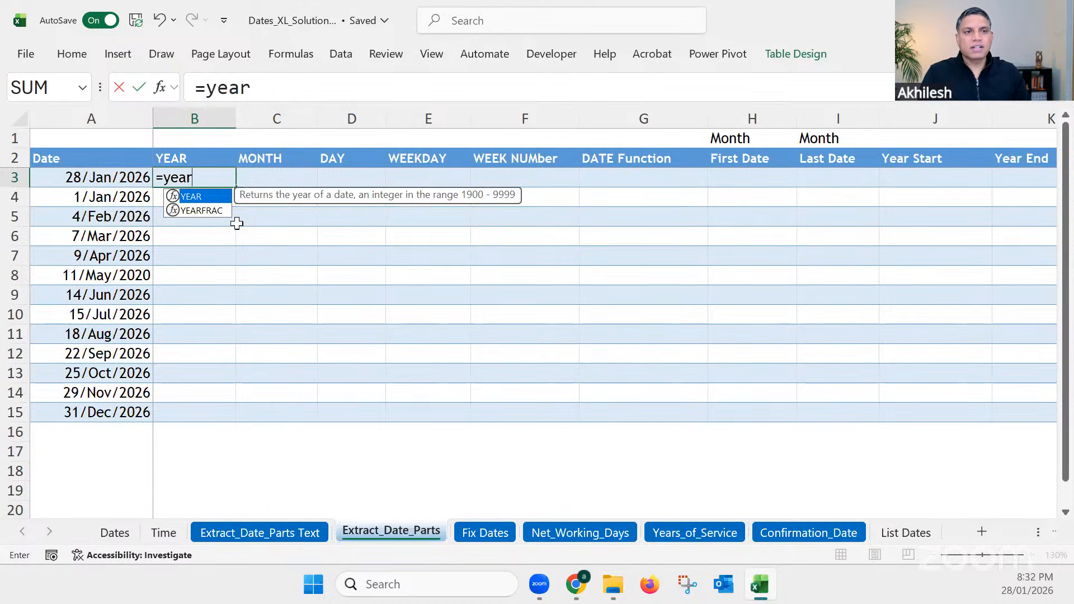
pyautogui.press('Tab')
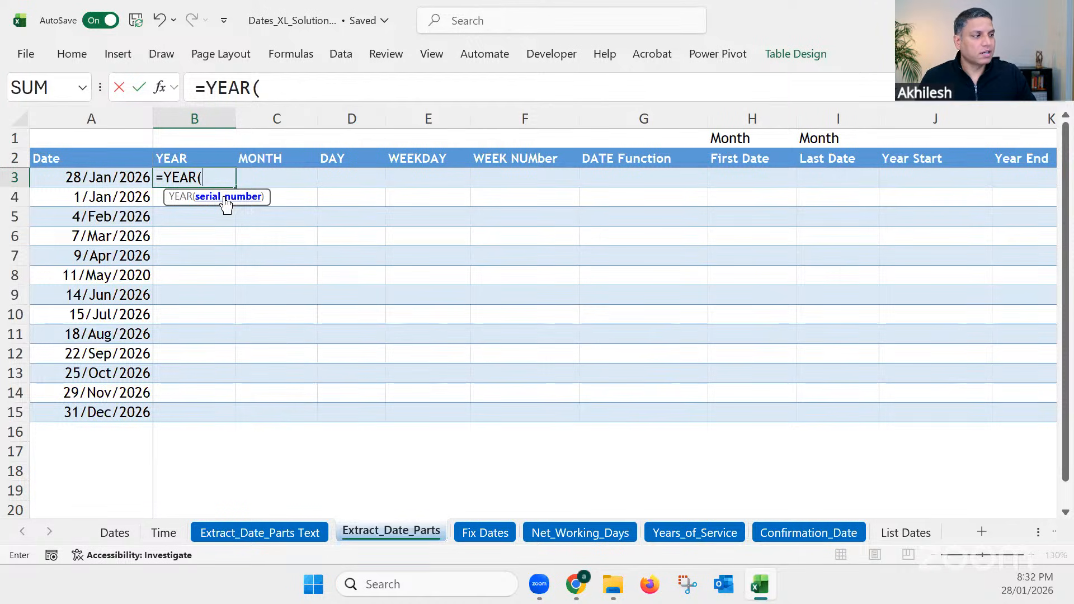
pyautogui.click(140, 177)
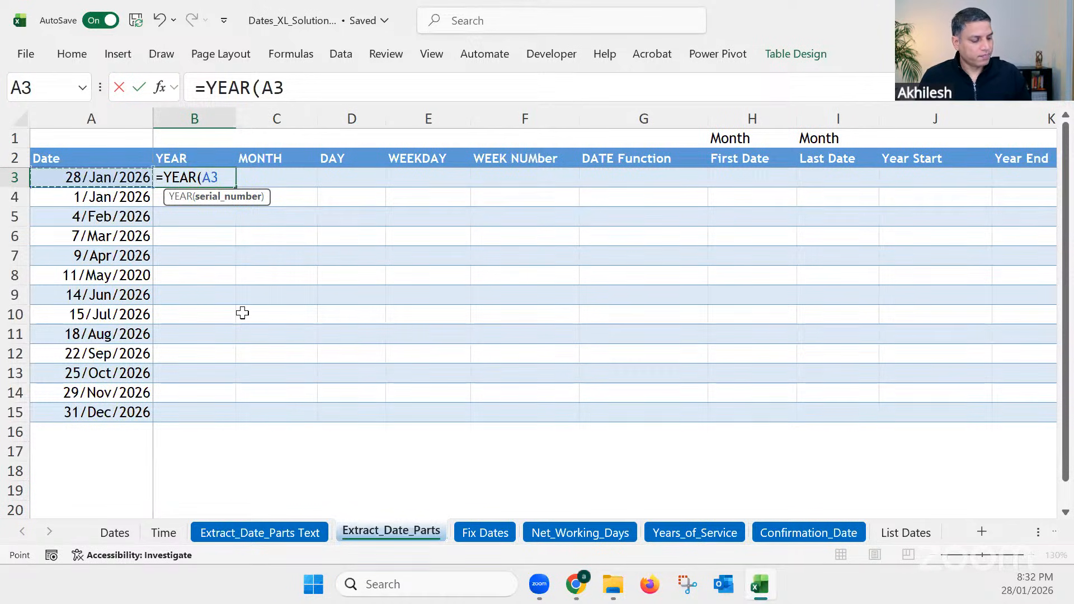
pyautogui.press('Return')
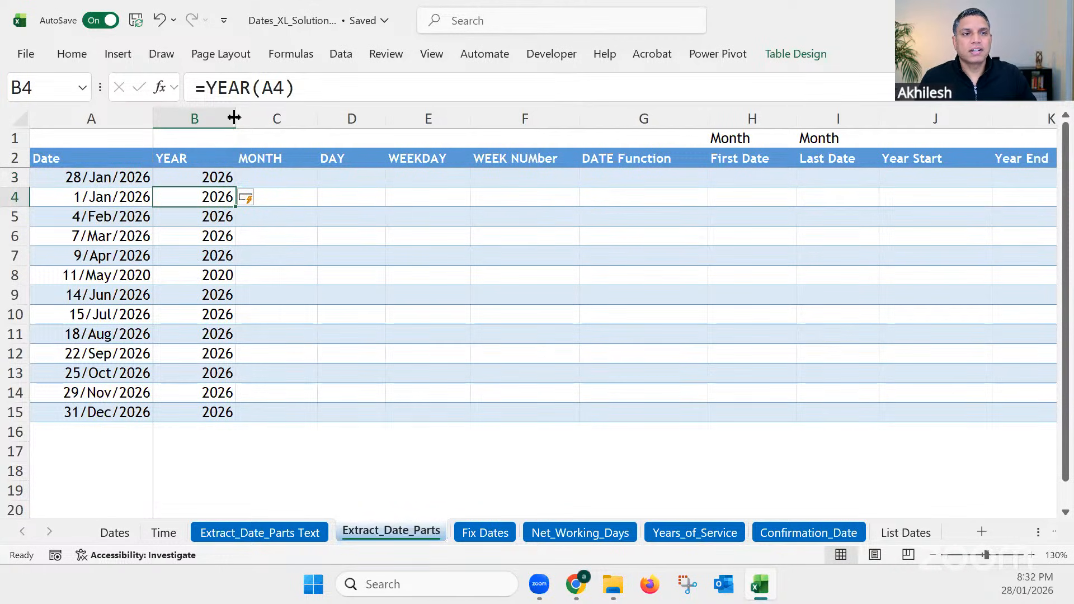
# Step: Widen the YEAR column slightly more and compare the extracted years in B3:B15 with the dates in column A
pyautogui.moveTo(235, 118); pyautogui.dragTo(248, 119)
pyautogui.moveTo(214, 178); pyautogui.dragTo(215, 412)
pyautogui.moveTo(121, 179); pyautogui.dragTo(121, 412)
pyautogui.moveTo(223, 177); pyautogui.dragTo(224, 412)
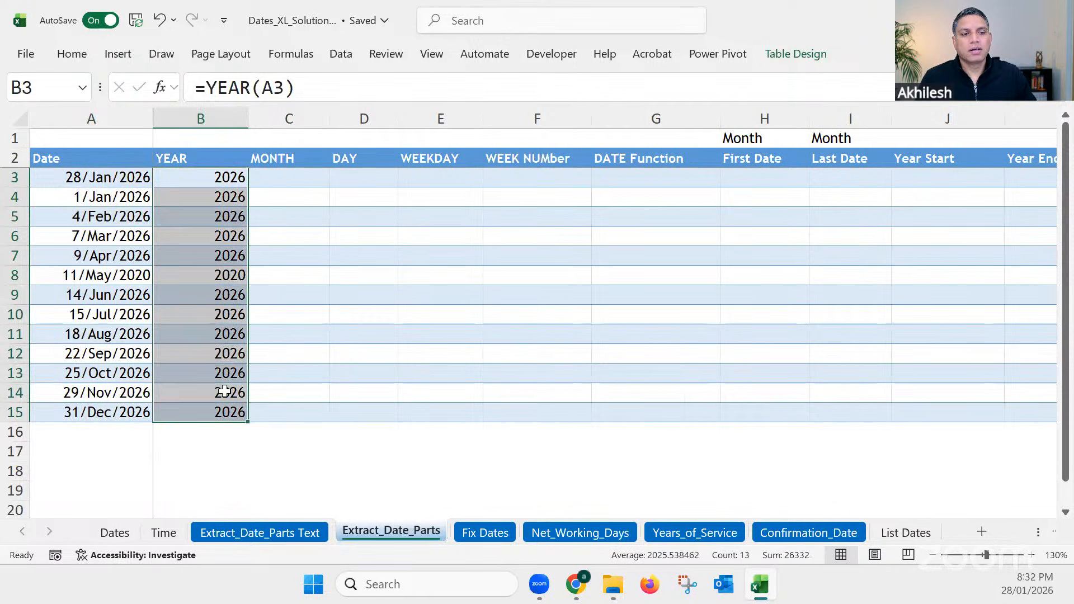
pyautogui.click(222, 355)
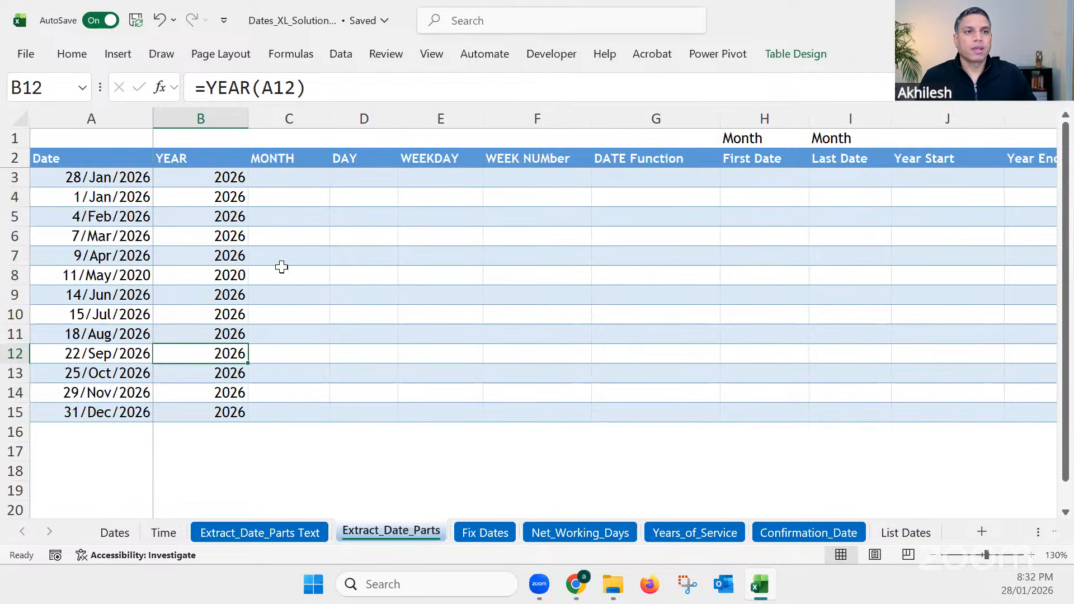
# Step: Fill the MONTH column by entering =MONTH(A3) in cell C3
pyautogui.click(299, 179)
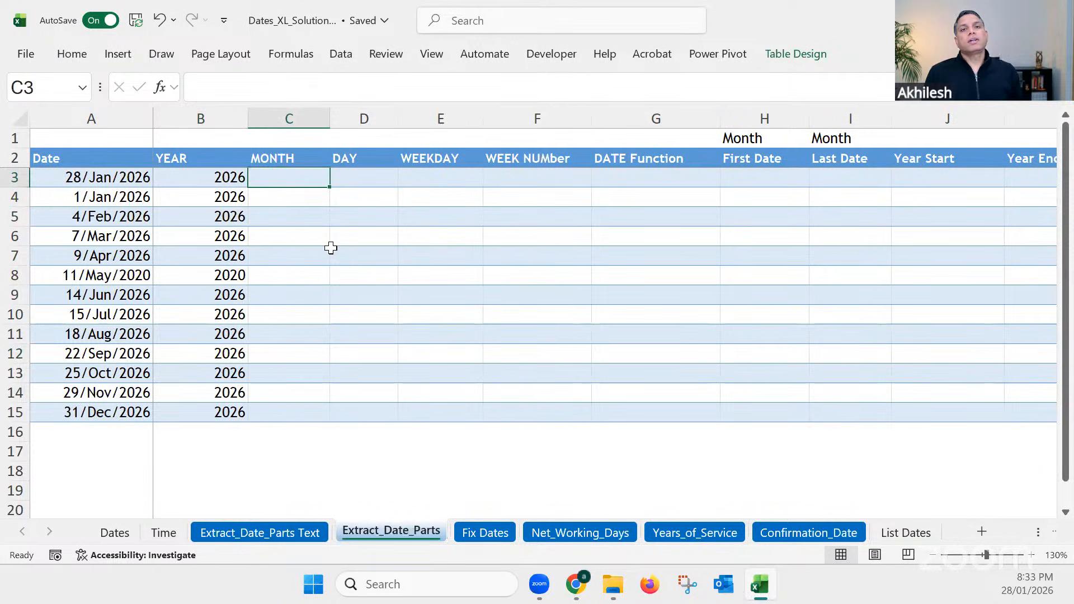
pyautogui.write('=')
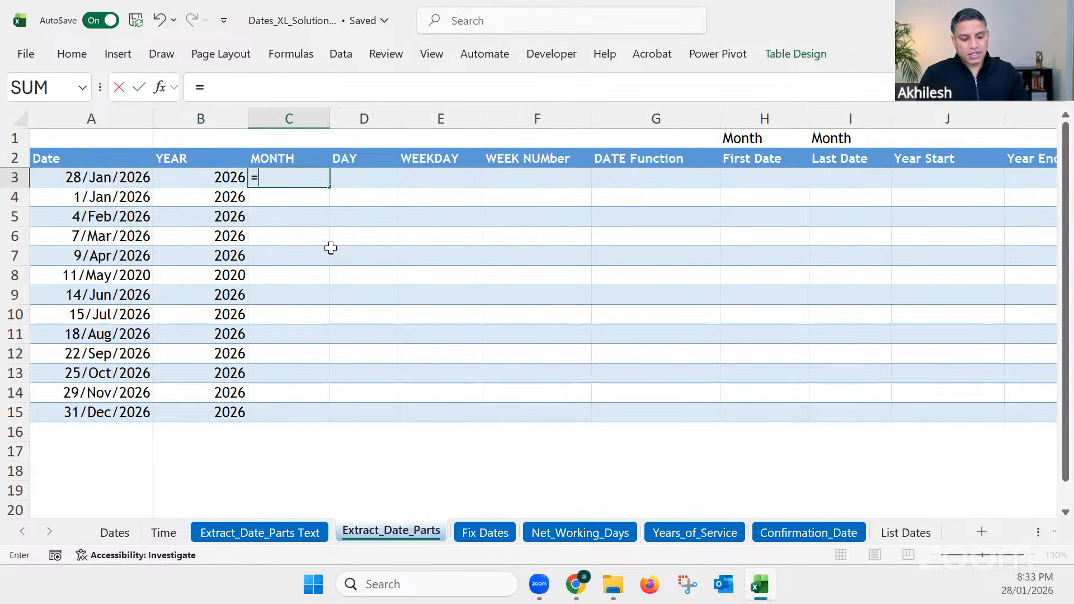
pyautogui.write('month')
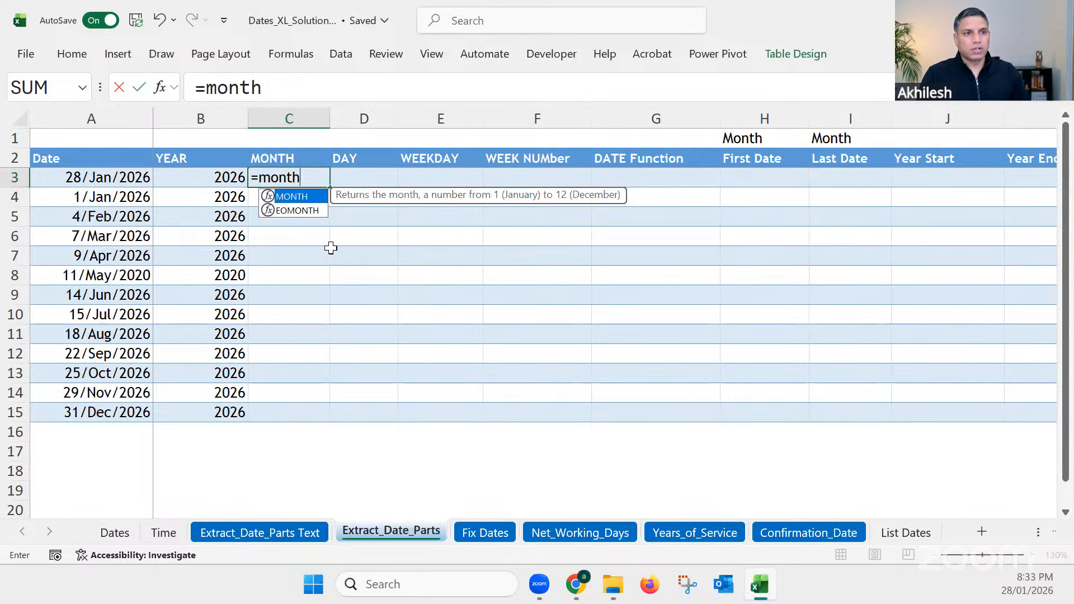
pyautogui.press('Tab')
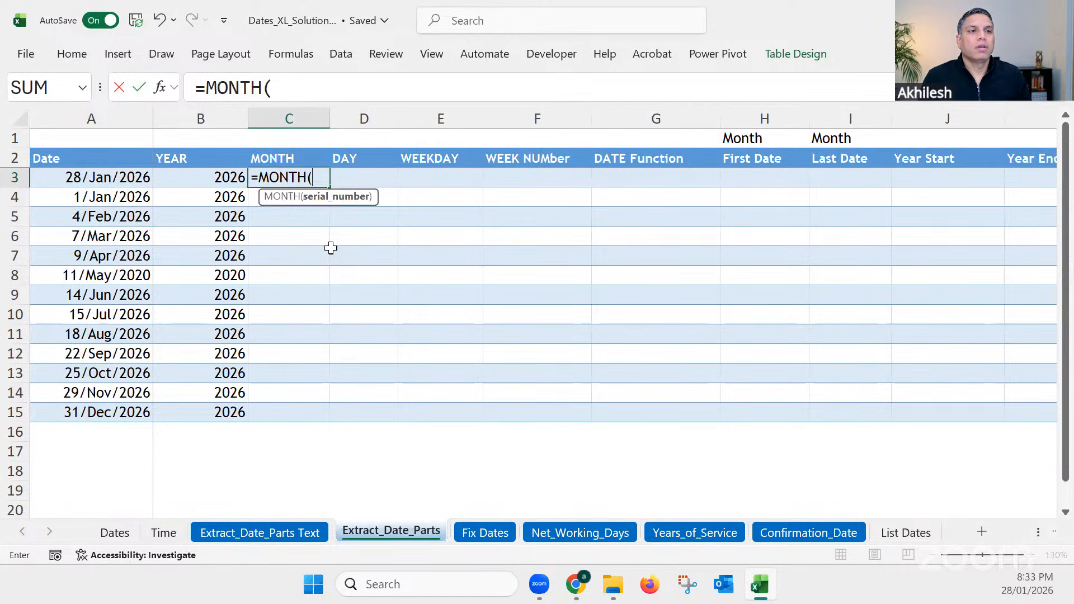
pyautogui.click(131, 178)
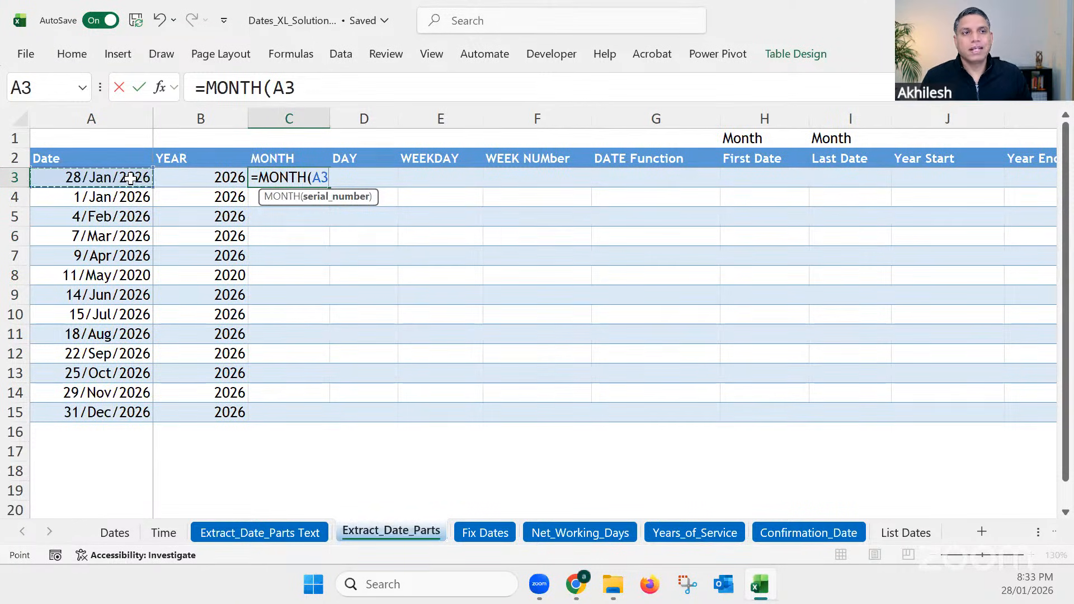
pyautogui.press('Return')
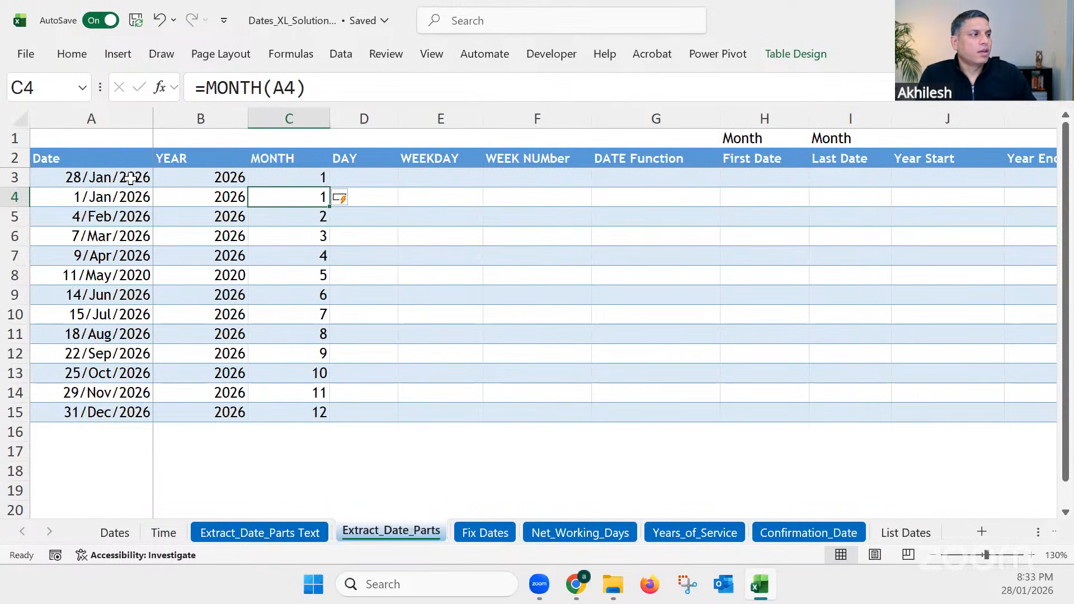
# Step: On the Extract_Date_Parts Text sheet, change the format code of the TEXT formula in B2 to "m"
pyautogui.click(300, 178)
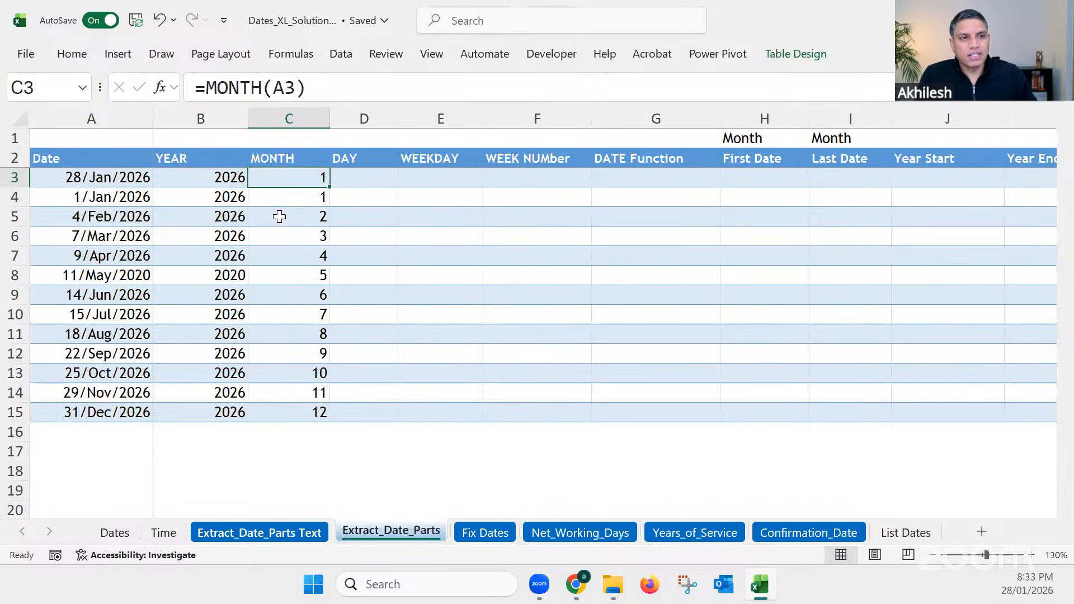
pyautogui.hotkey('ctrl', 'pageup')
pyautogui.click(283, 159)
pyautogui.click(334, 85)
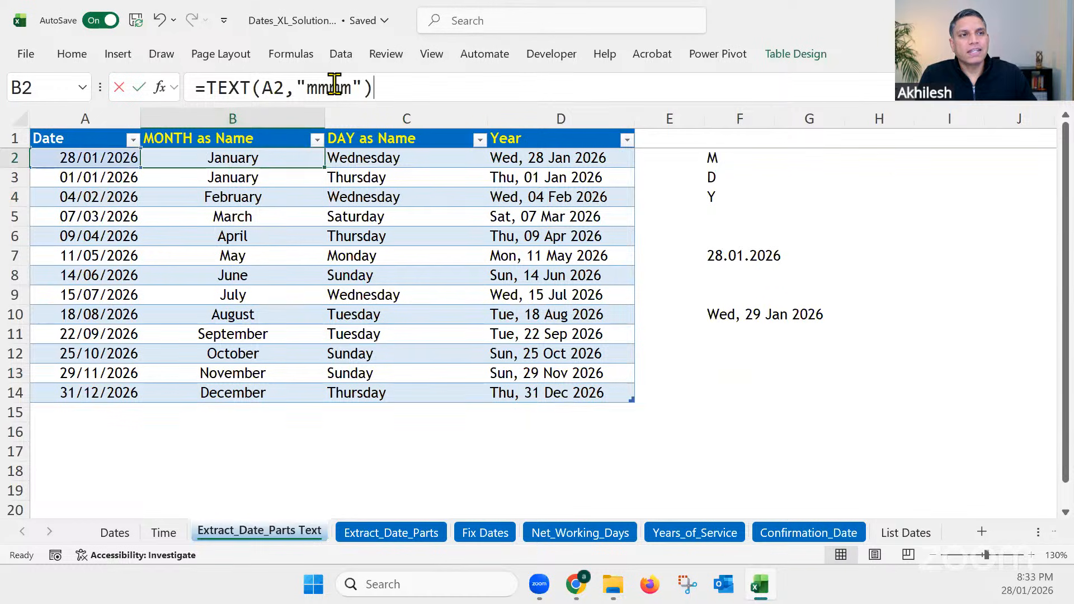
pyautogui.doubleClick(335, 85)
pyautogui.write('m')
pyautogui.press('Return')
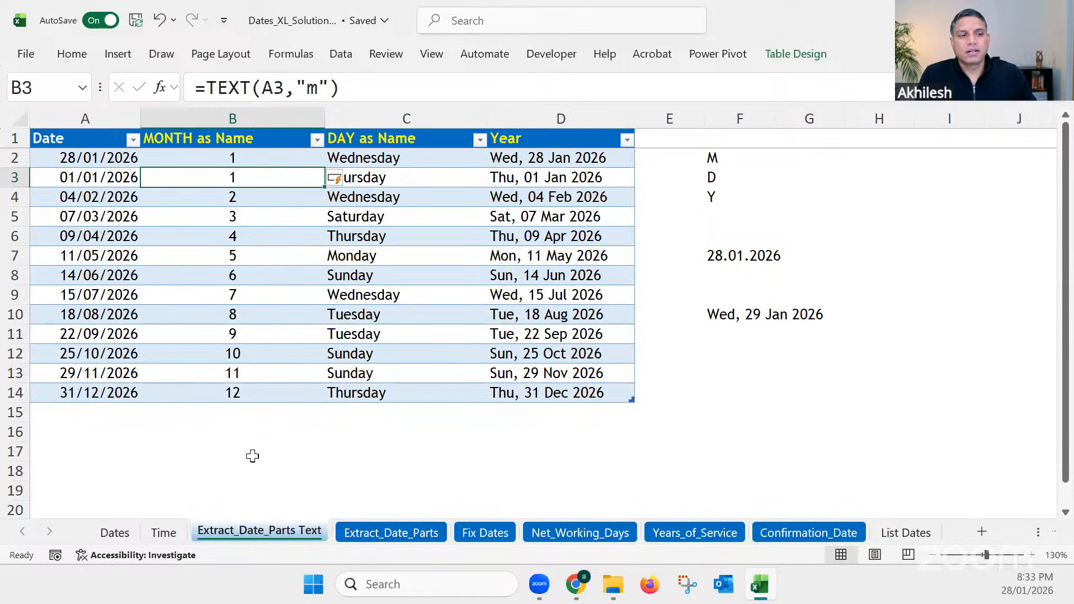
# Step: Compare the MONTH results on Extract_Date_Parts with the TEXT month results on Extract_Date_Parts Text, and recheck the formulas in C3 and B3
pyautogui.click(380, 537)
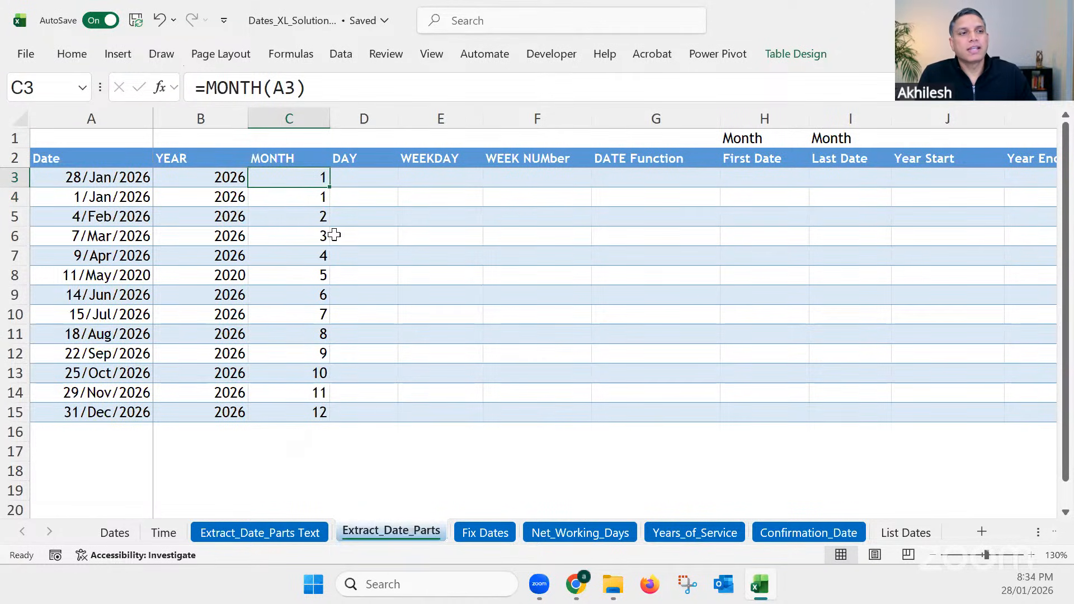
pyautogui.moveTo(316, 196); pyautogui.dragTo(313, 358)
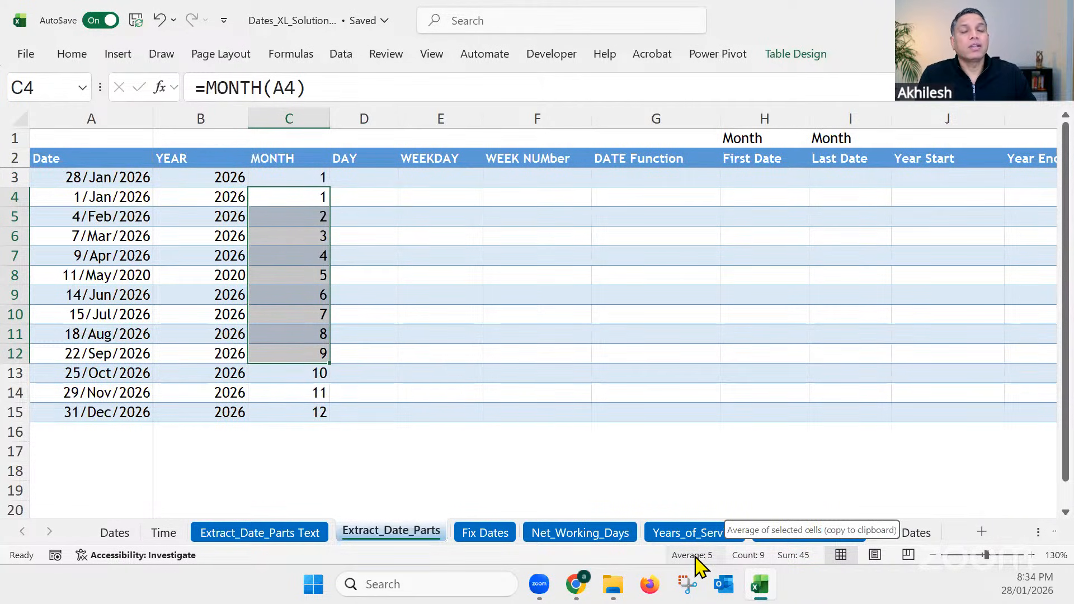
pyautogui.click(305, 536)
pyautogui.moveTo(254, 174); pyautogui.dragTo(254, 335)
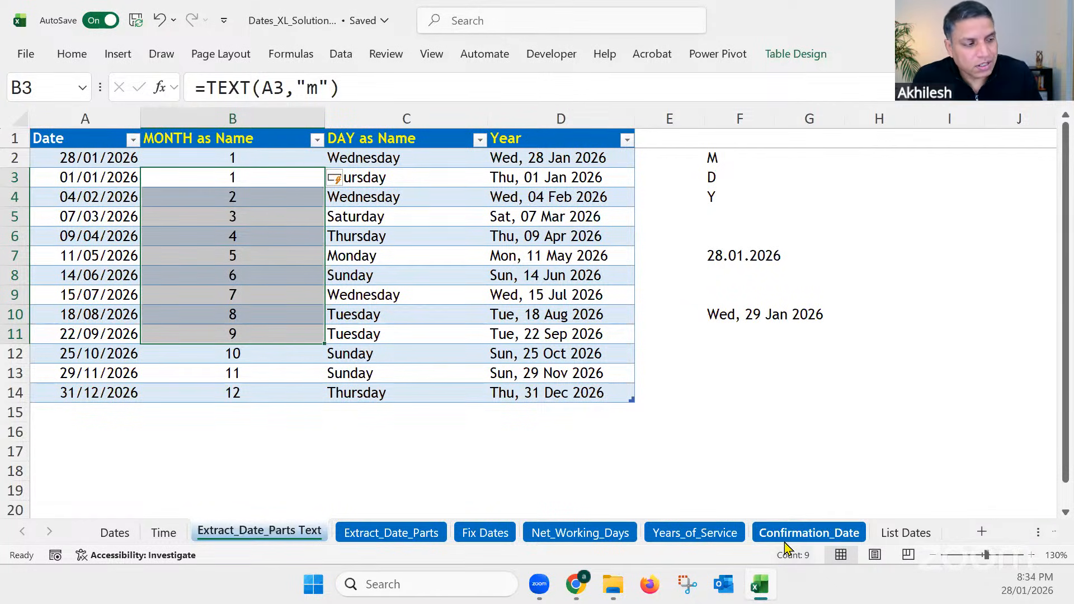
pyautogui.click(414, 532)
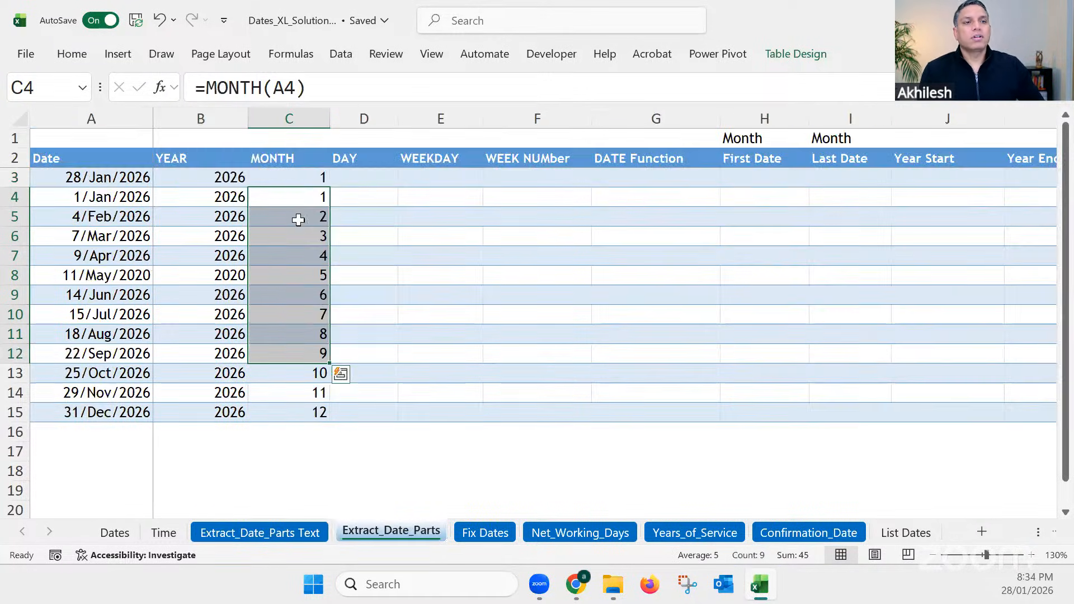
pyautogui.click(299, 178)
pyautogui.click(224, 177)
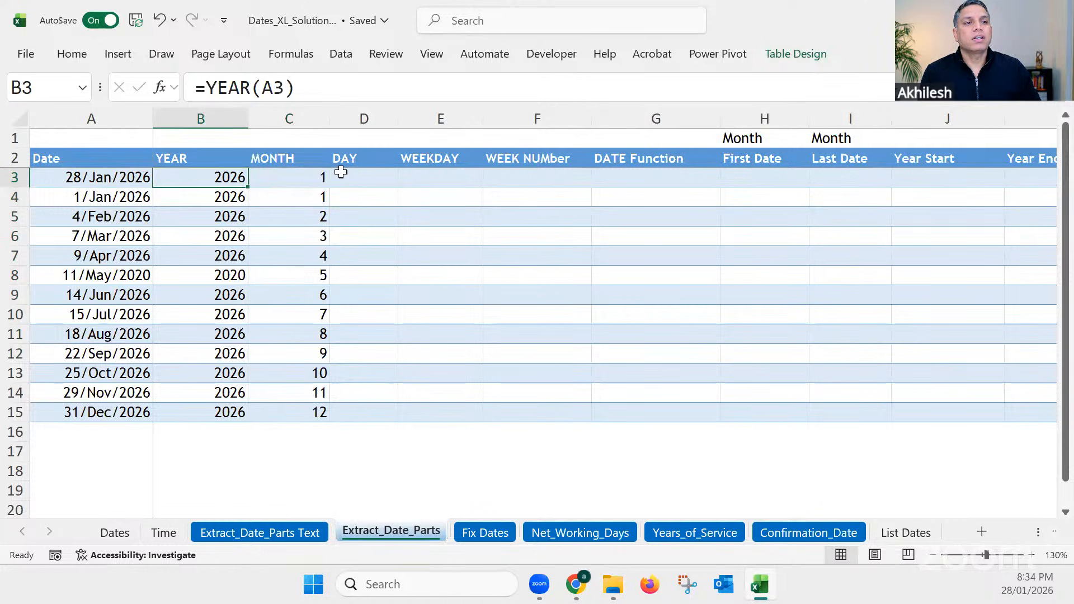
# Step: Fill the DAY column by entering =DAY(A3) in cell D3, and move to the first DATE Function cell, G3
pyautogui.click(351, 178)
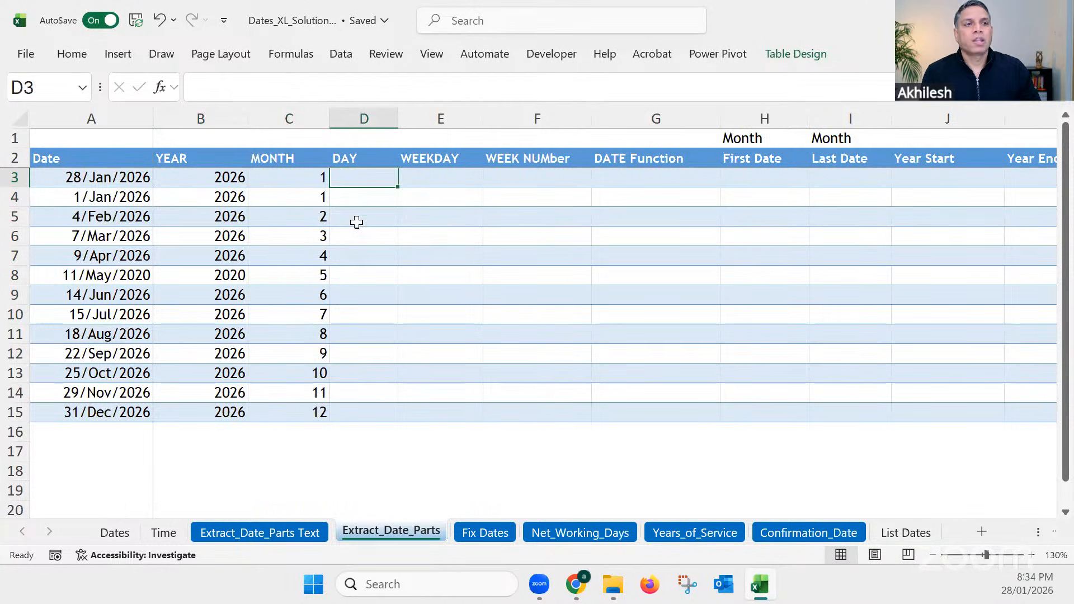
pyautogui.write('=day')
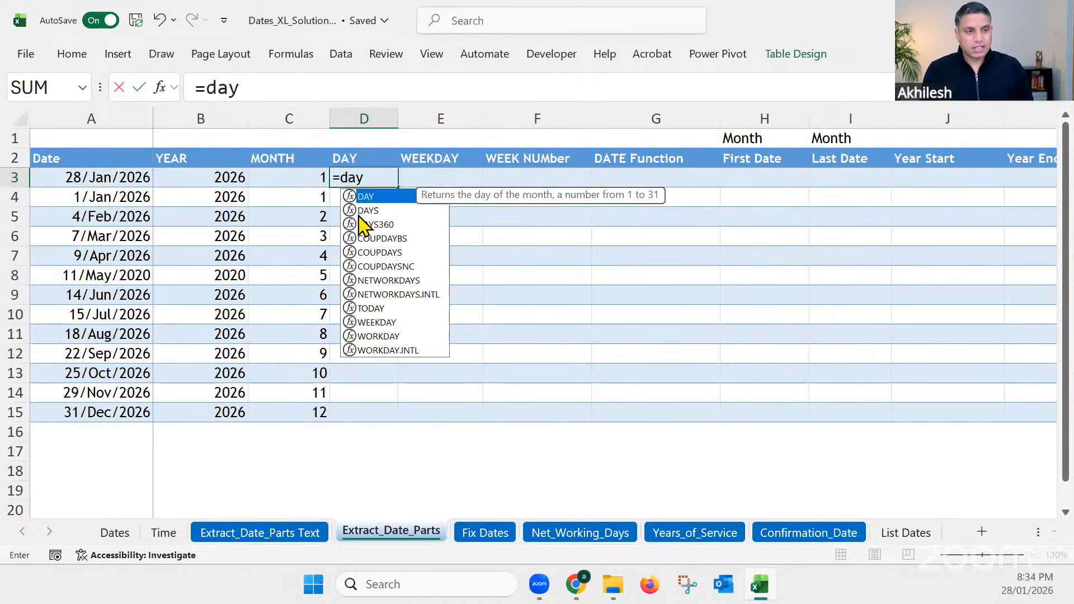
pyautogui.press('Tab')
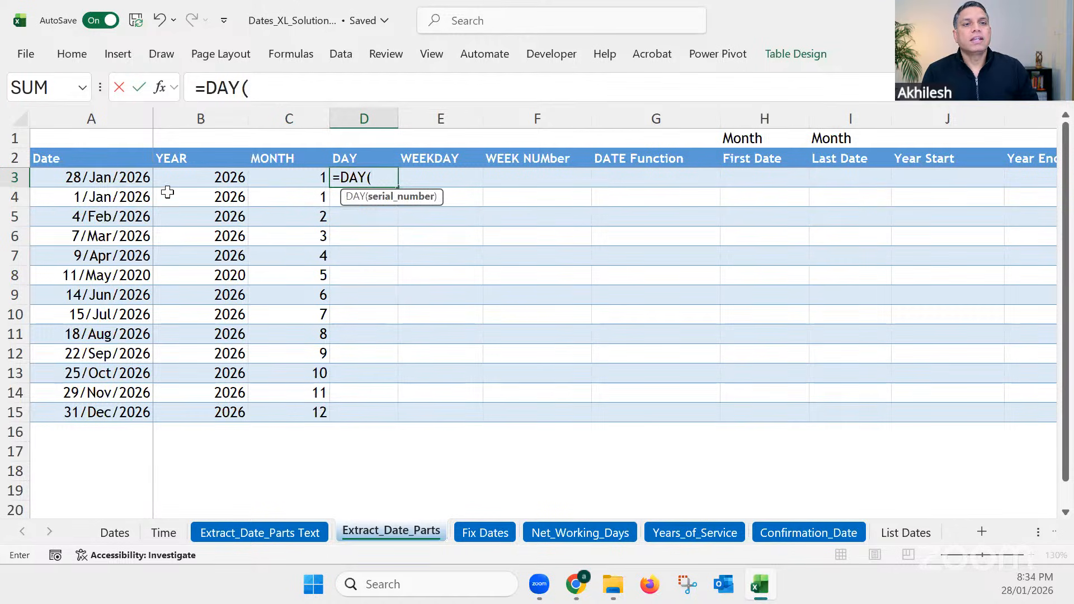
pyautogui.click(129, 180)
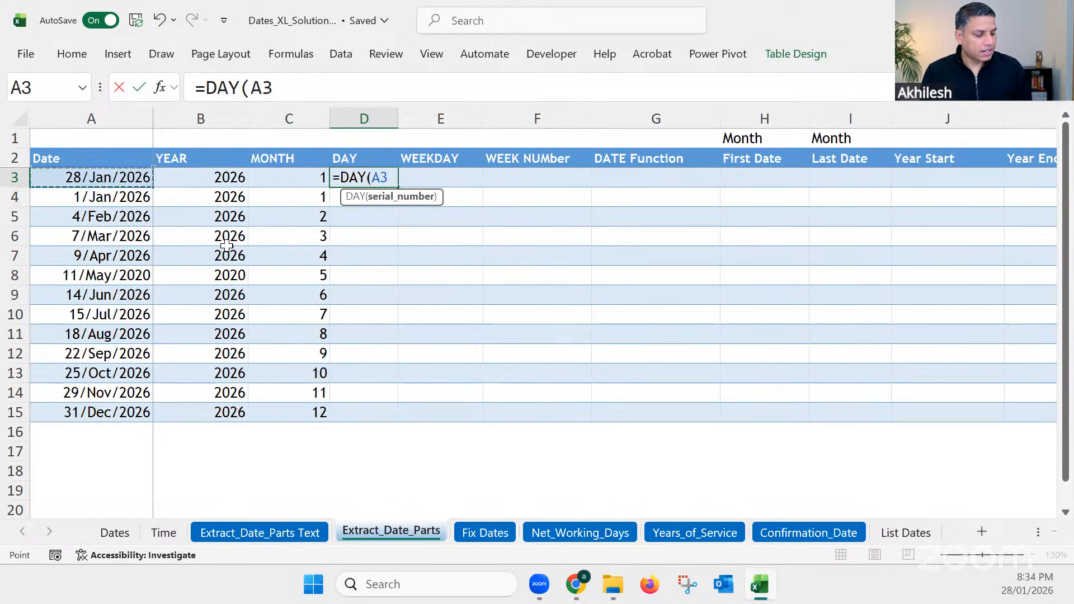
pyautogui.press('Return')
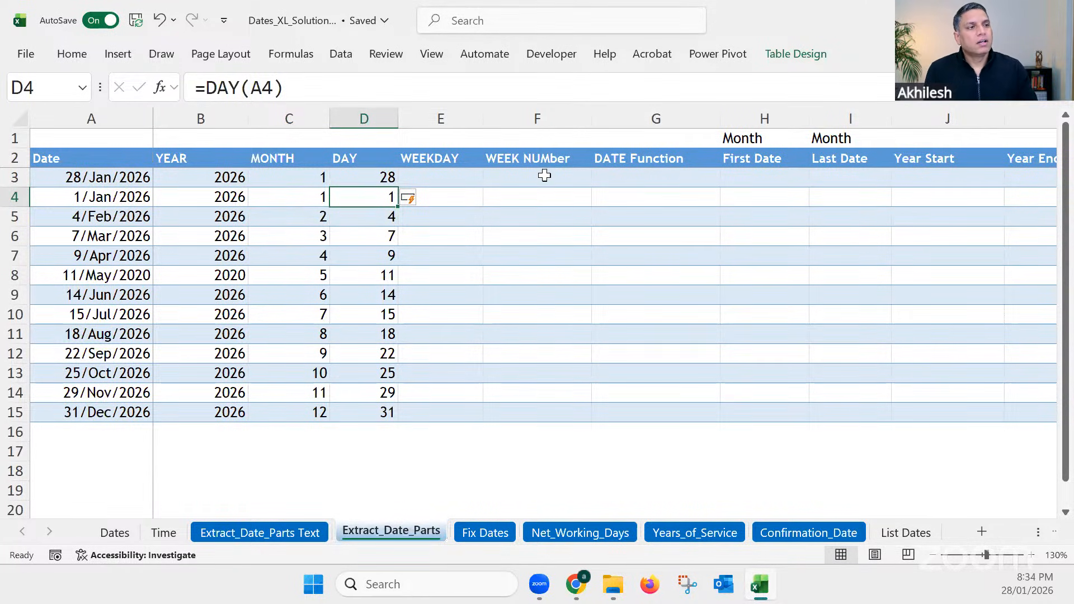
pyautogui.click(632, 177)
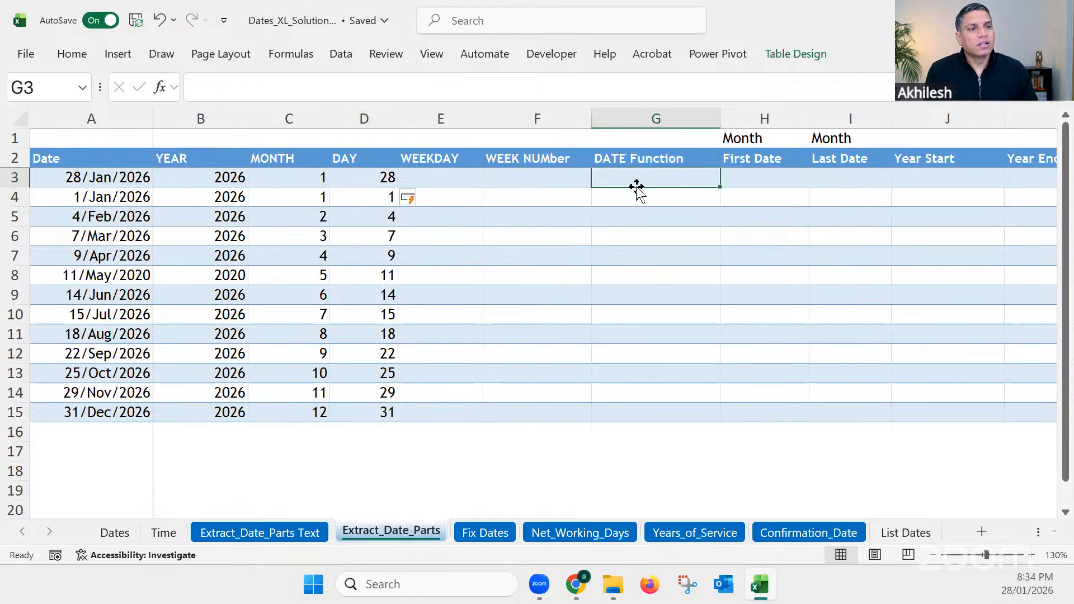
# Step: Fill the DATE Function column by entering =DATE(B3,C3,D3) in cell G3, combining the YEAR, MONTH and DAY columns
pyautogui.moveTo(129, 178); pyautogui.dragTo(135, 416)
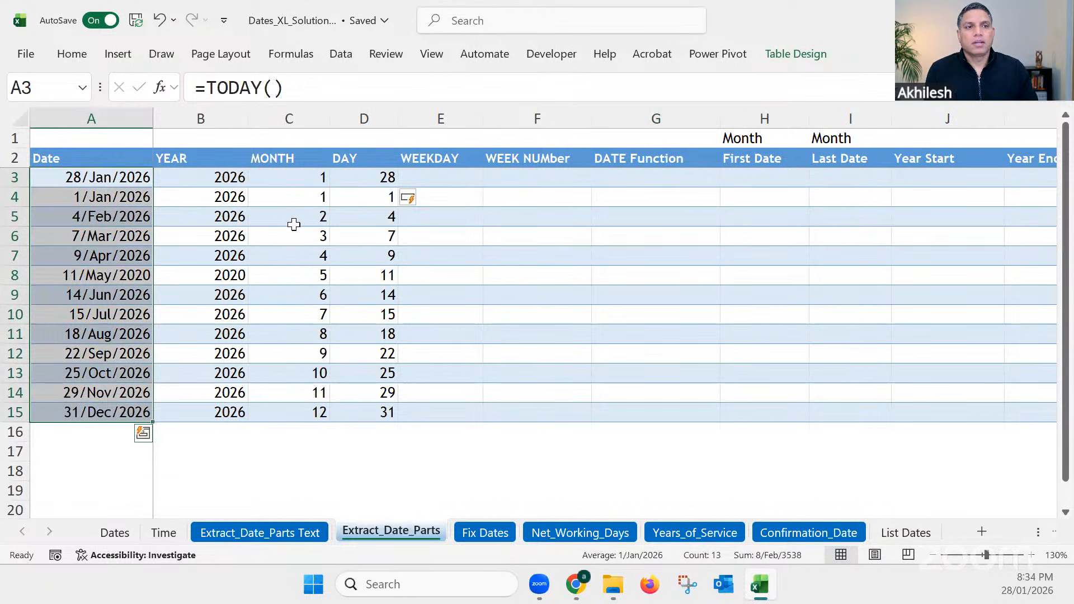
pyautogui.moveTo(227, 178); pyautogui.dragTo(357, 418)
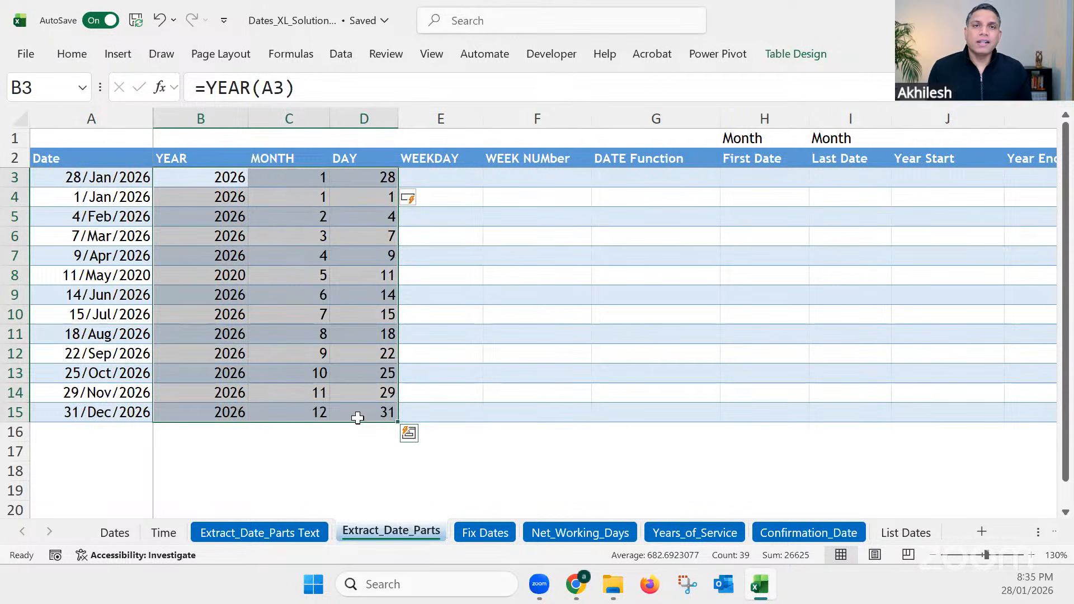
pyautogui.click(649, 179)
pyautogui.write('=')
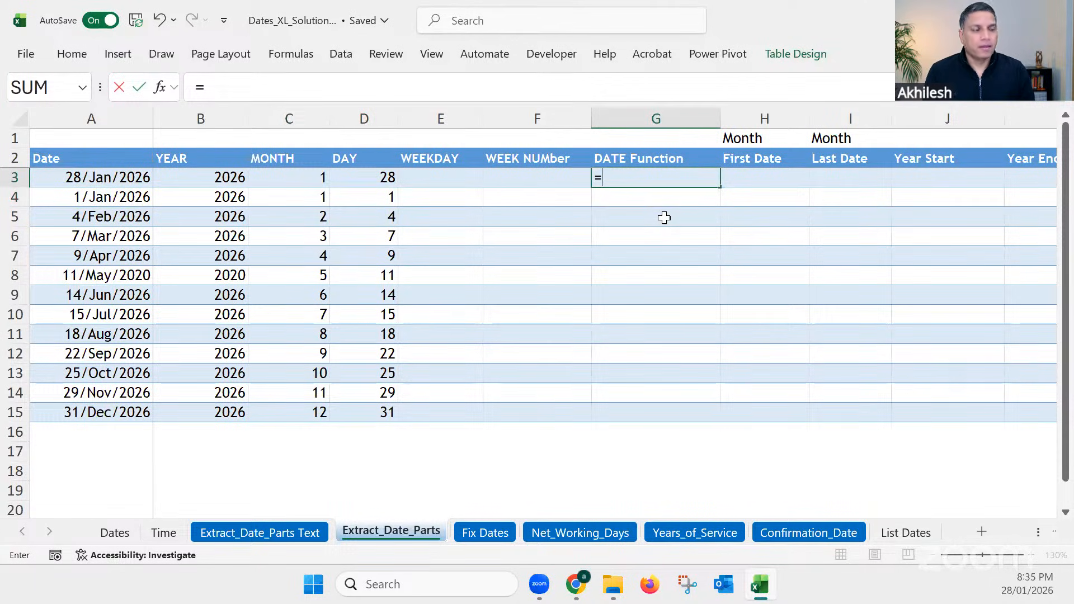
pyautogui.write('date')
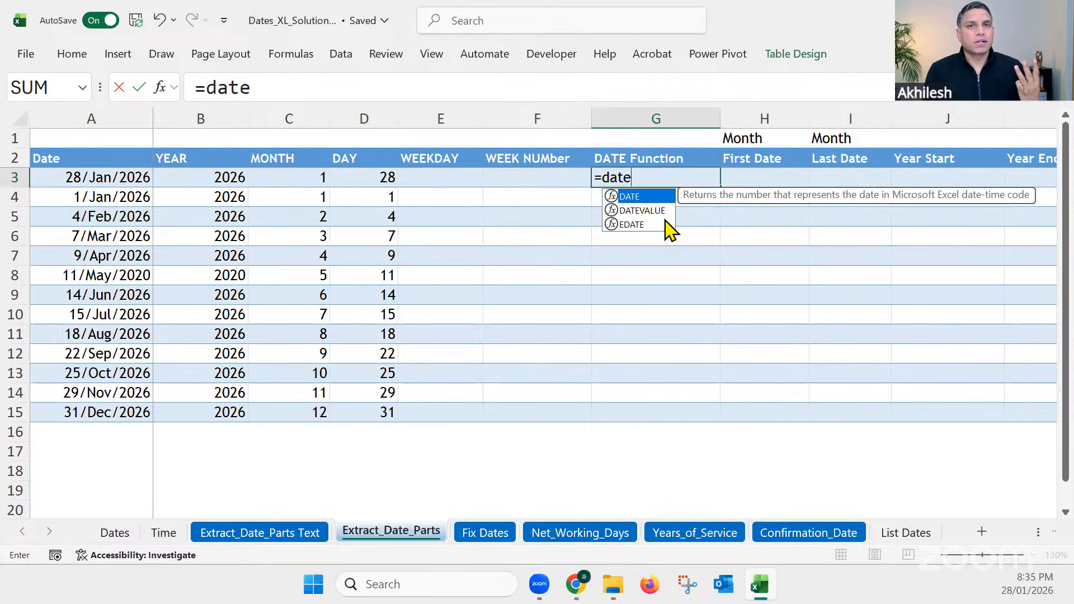
pyautogui.press('Tab')
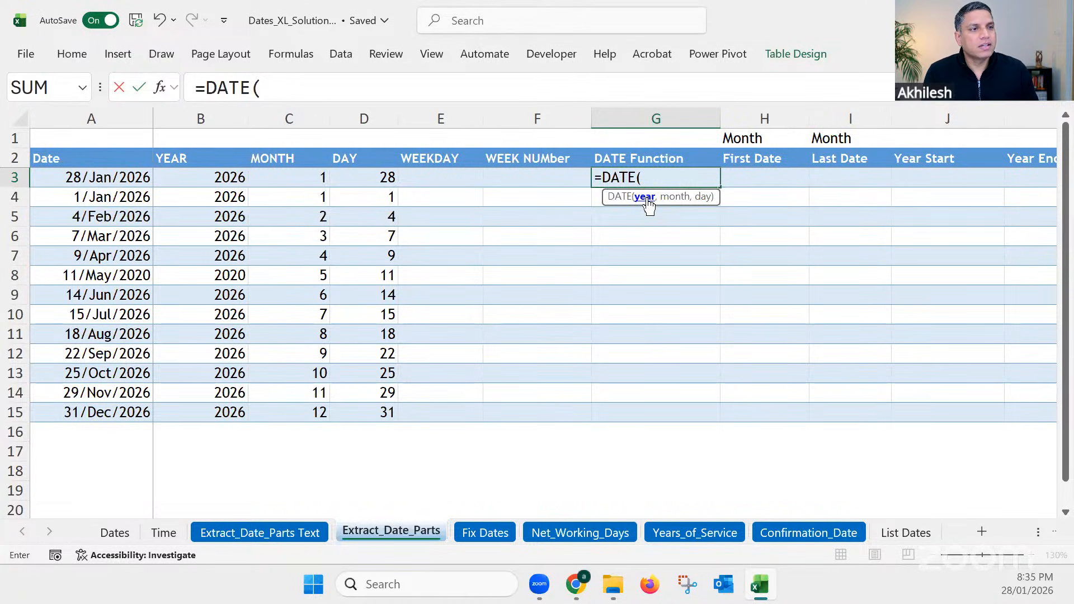
pyautogui.click(230, 175)
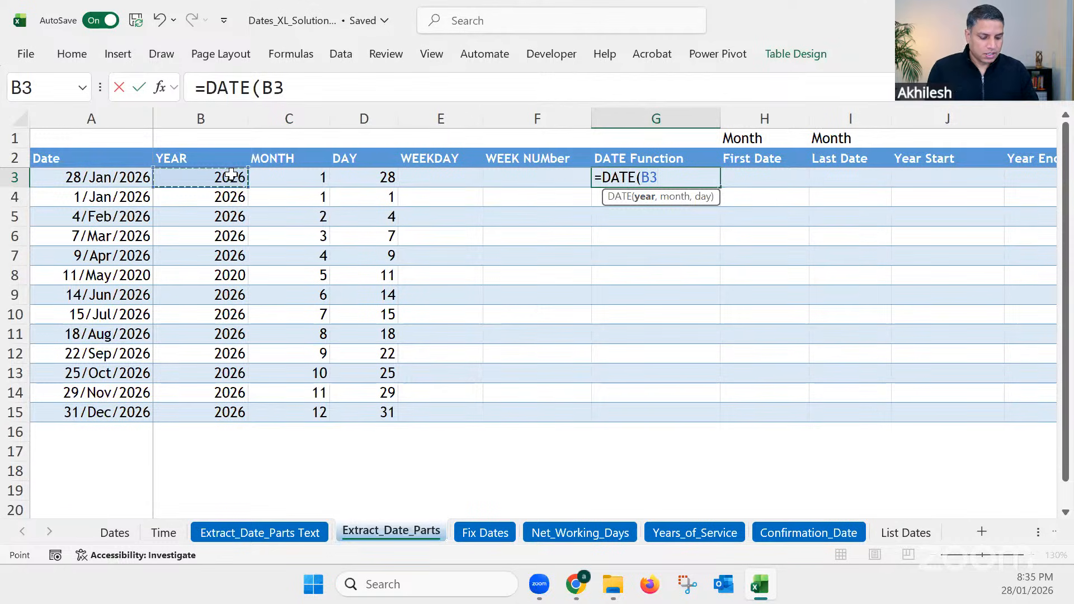
pyautogui.write(',')
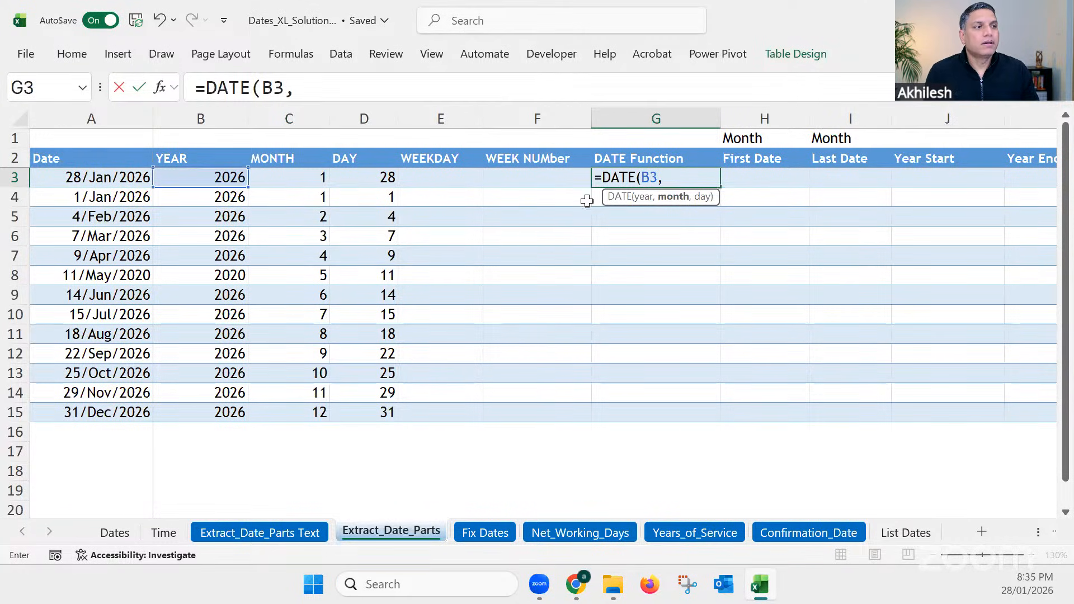
pyautogui.click(313, 176)
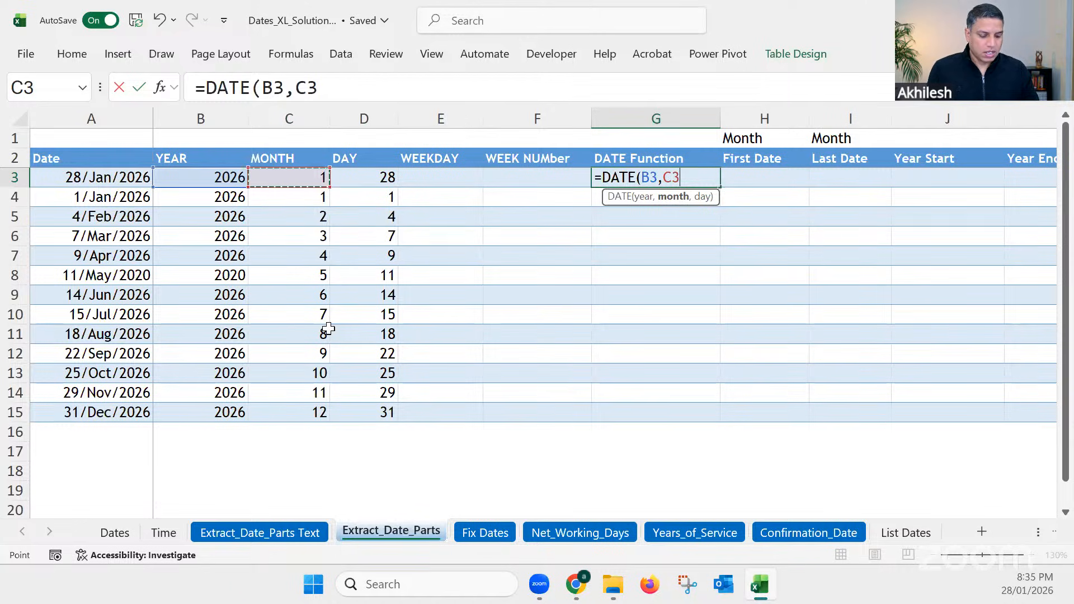
pyautogui.write(',')
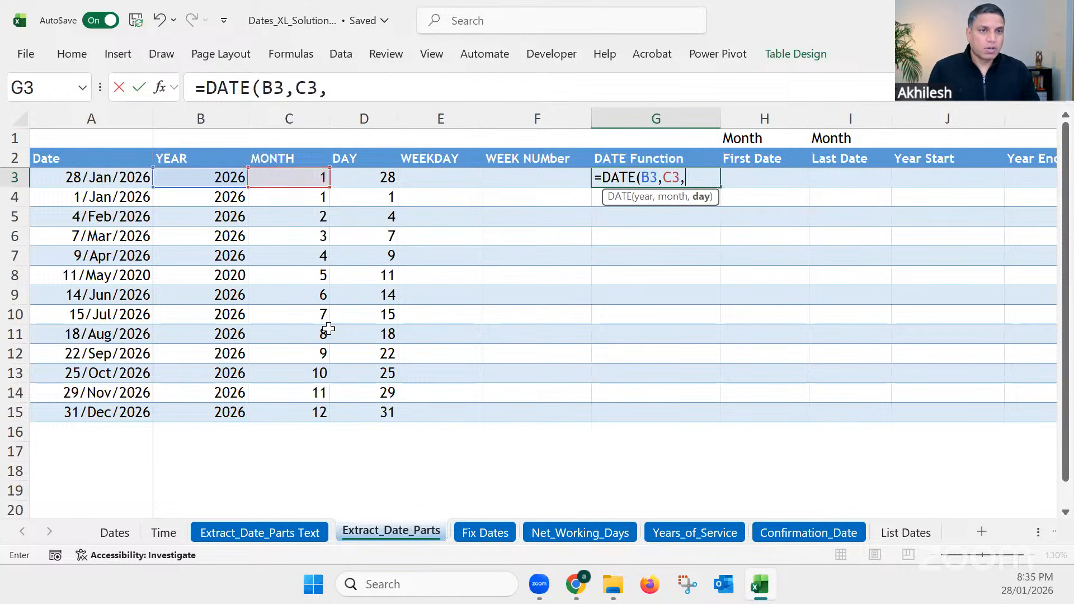
pyautogui.click(376, 179)
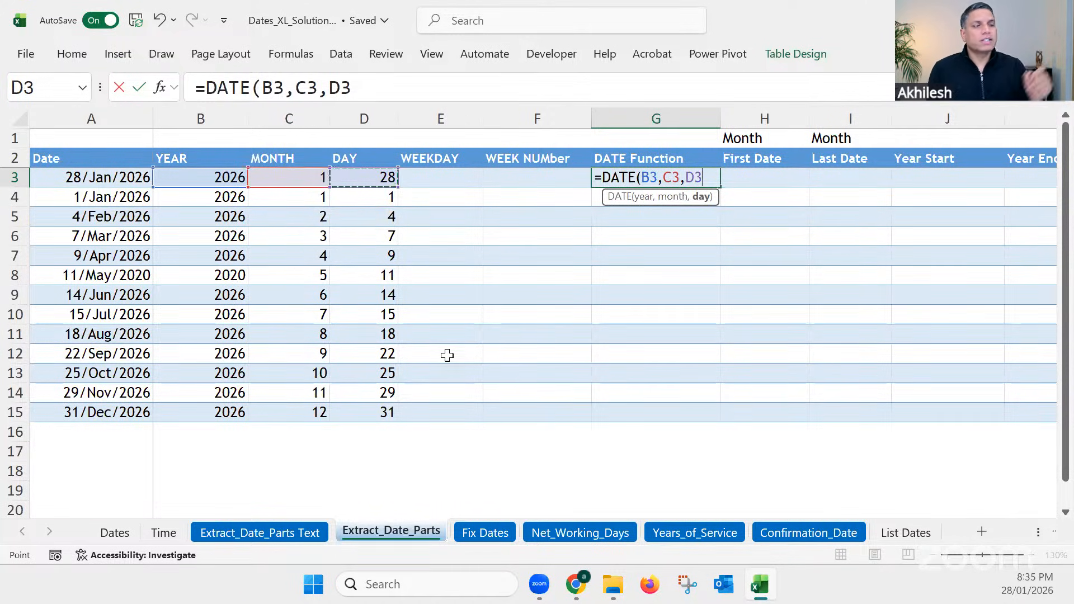
pyautogui.press('Return')
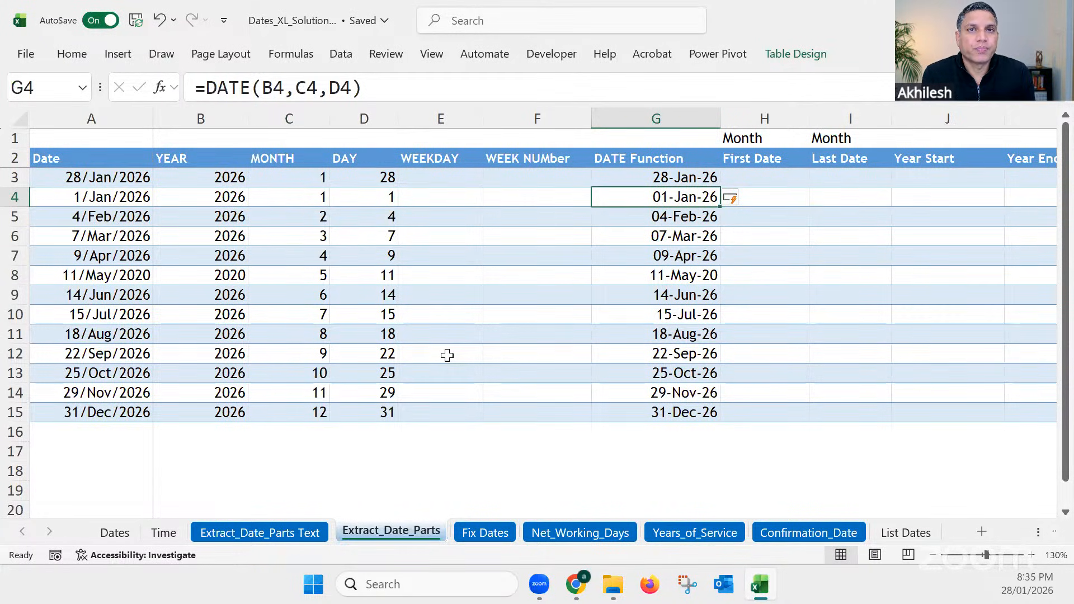
# Step: Fill the WEEKDAY column by entering =WEEKDAY(A3,2) in cell E3, using the return type that counts Monday as 1 through Sunday as 7
pyautogui.click(440, 177)
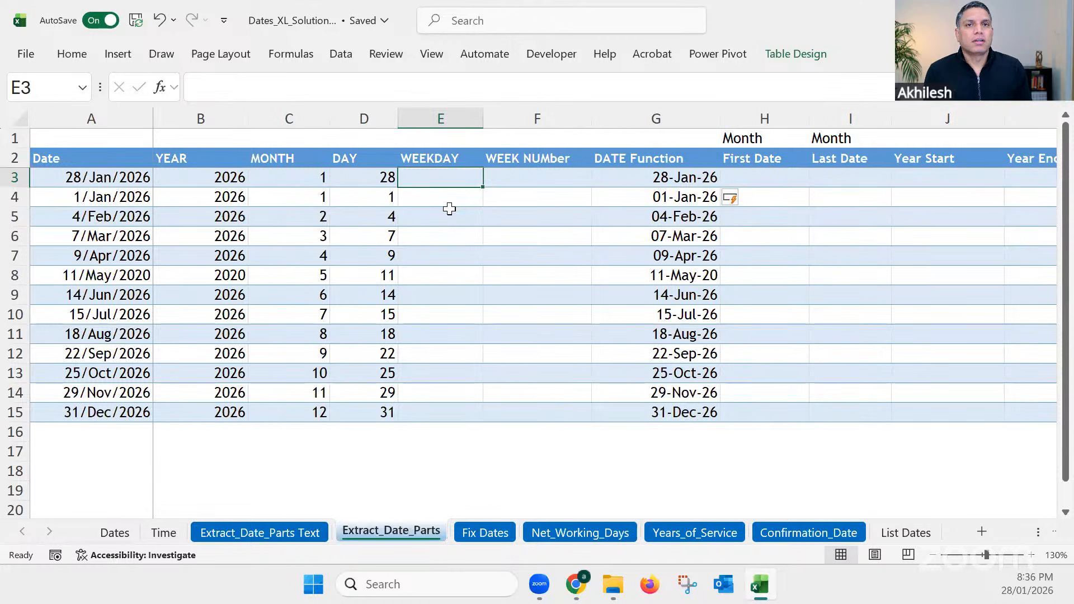
pyautogui.write('=week')
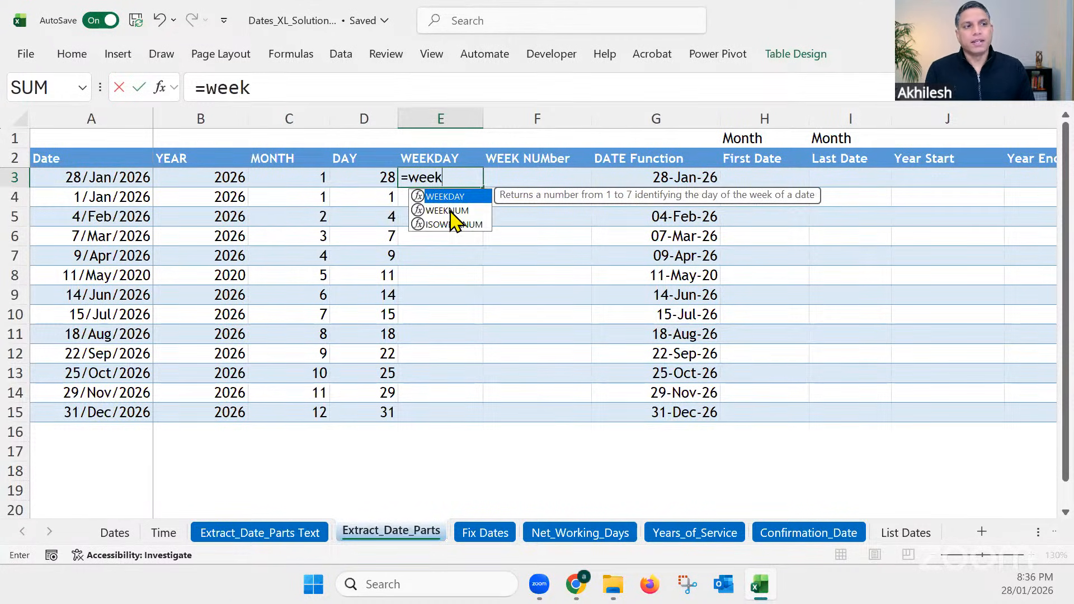
pyautogui.press('Tab')
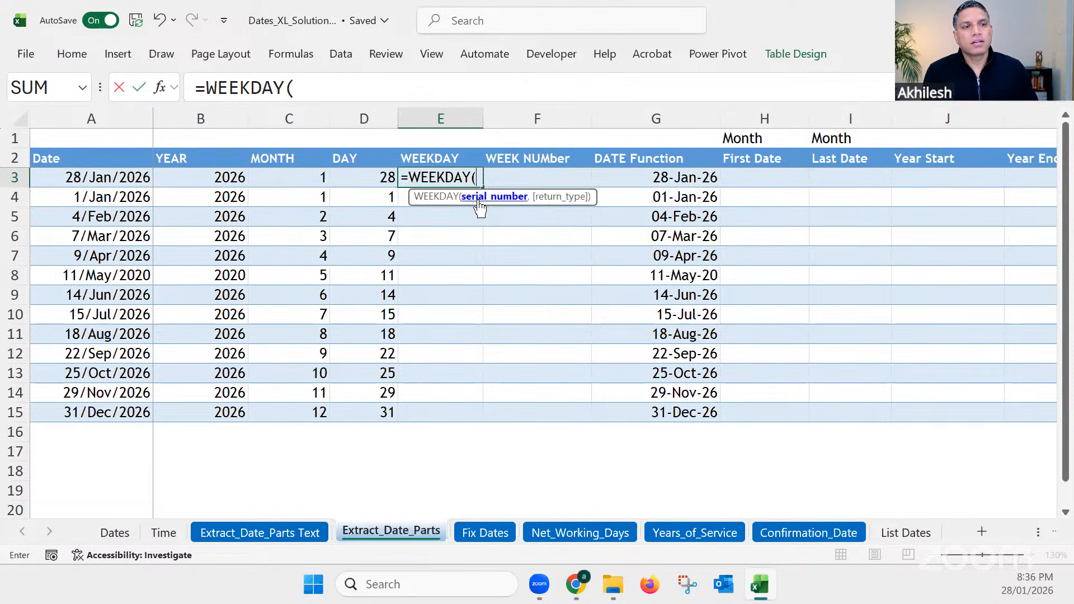
pyautogui.click(112, 179)
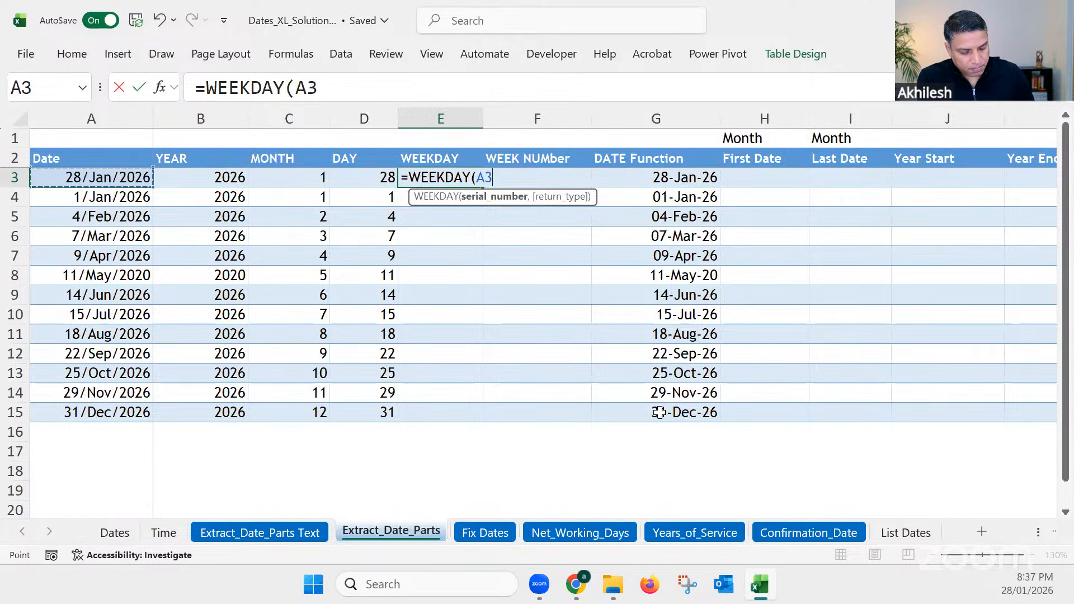
pyautogui.write(',')
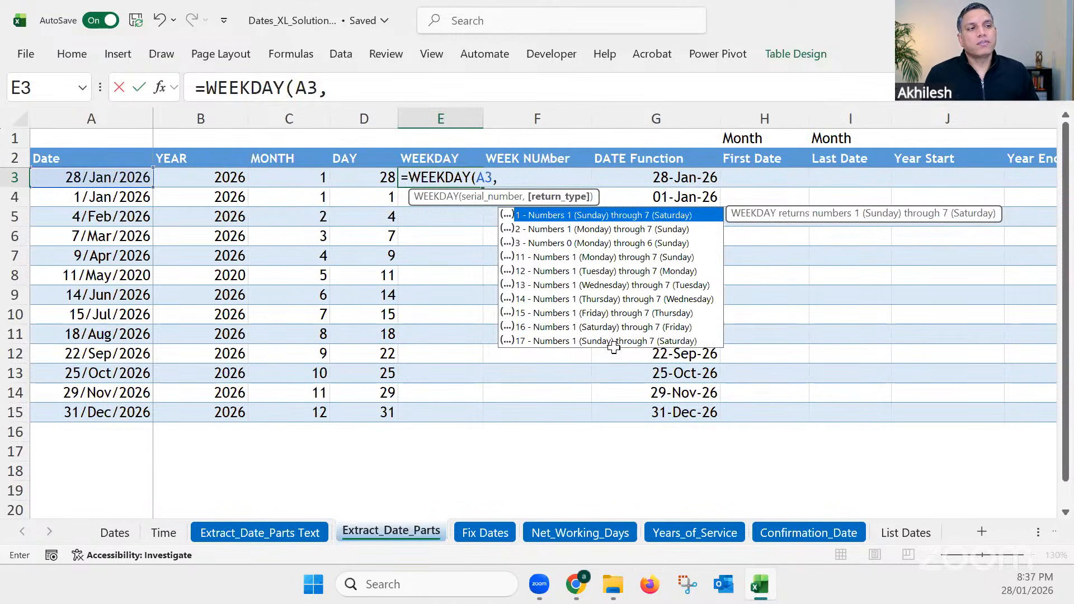
pyautogui.click(541, 230)
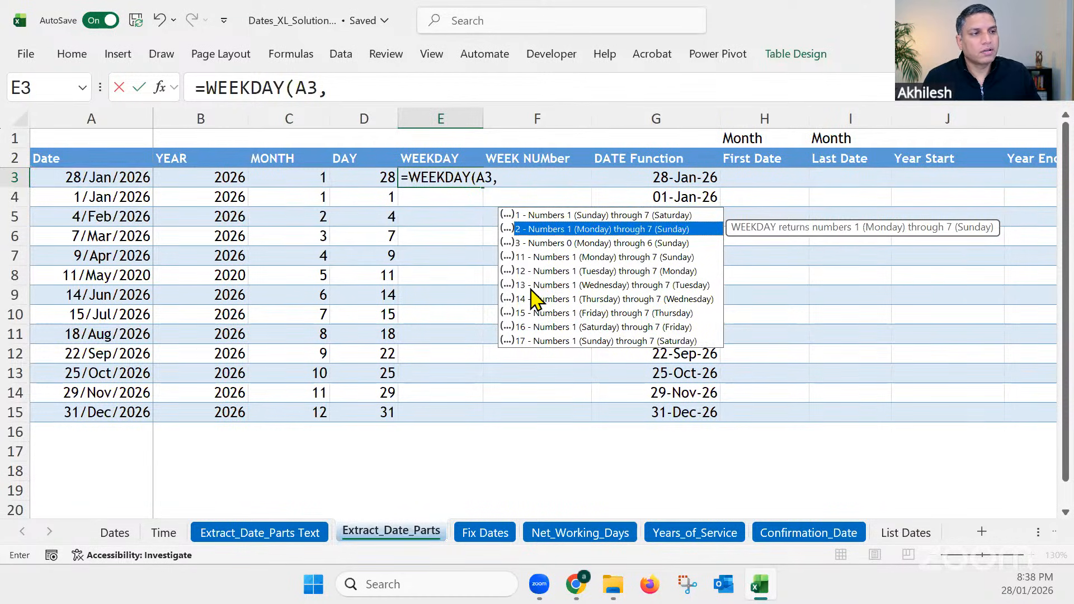
pyautogui.doubleClick(529, 234)
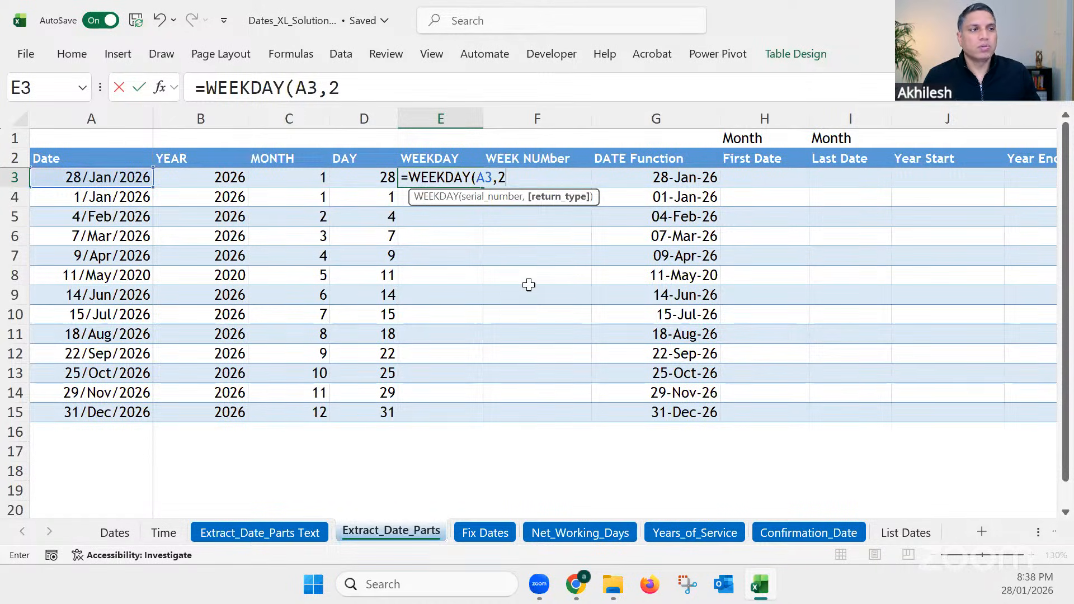
pyautogui.press('Return')
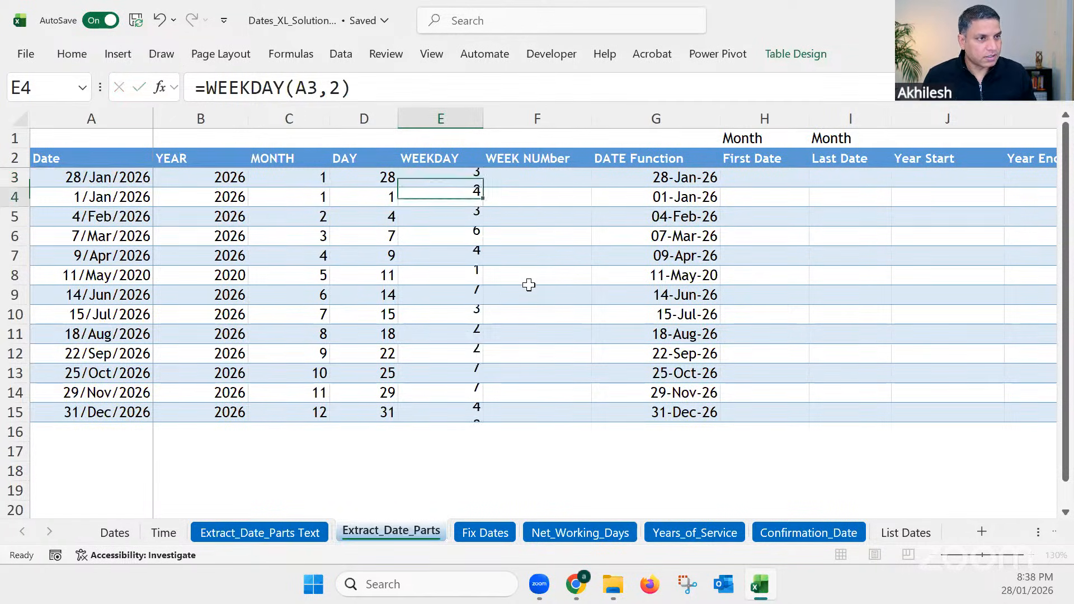
# Step: Change the return type of the WEEKDAY formula in E3 to 1, which numbers the days from Sunday through Saturday
pyautogui.click(461, 178)
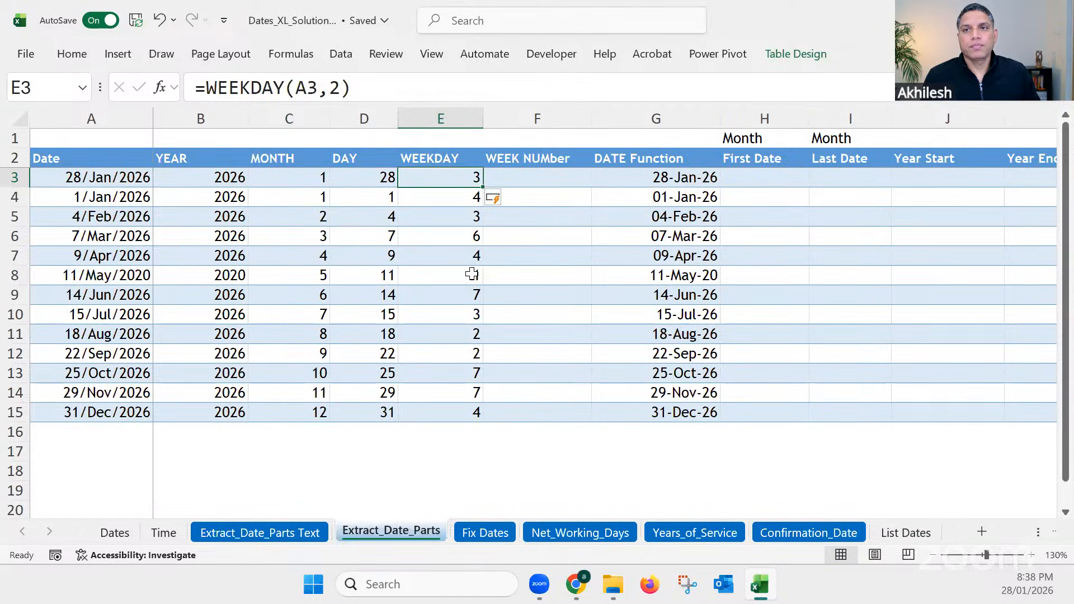
pyautogui.doubleClick(467, 177)
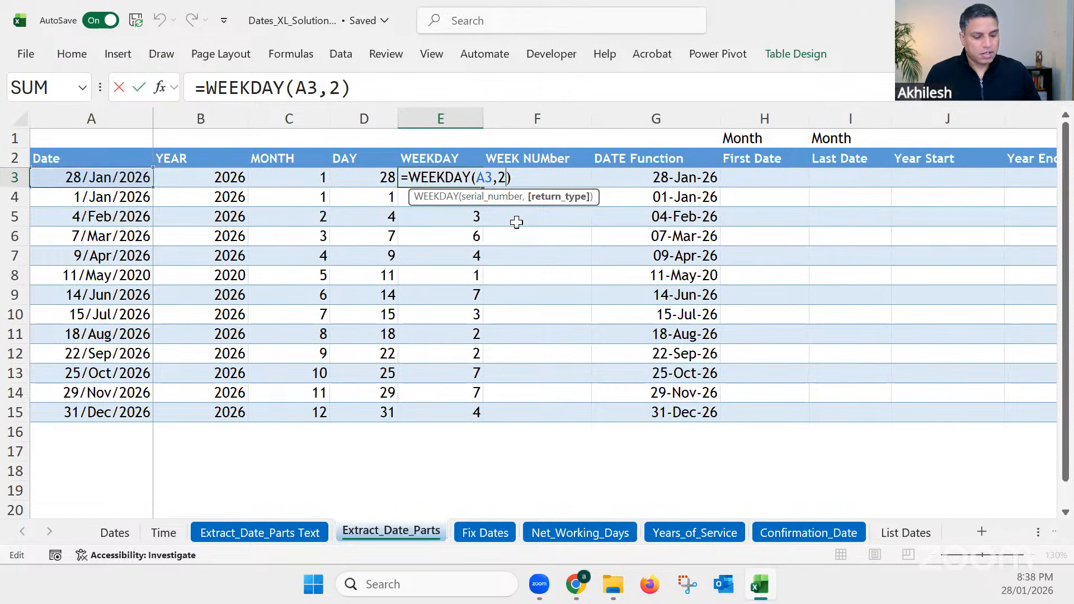
pyautogui.press('BackSpace')
pyautogui.write('1')
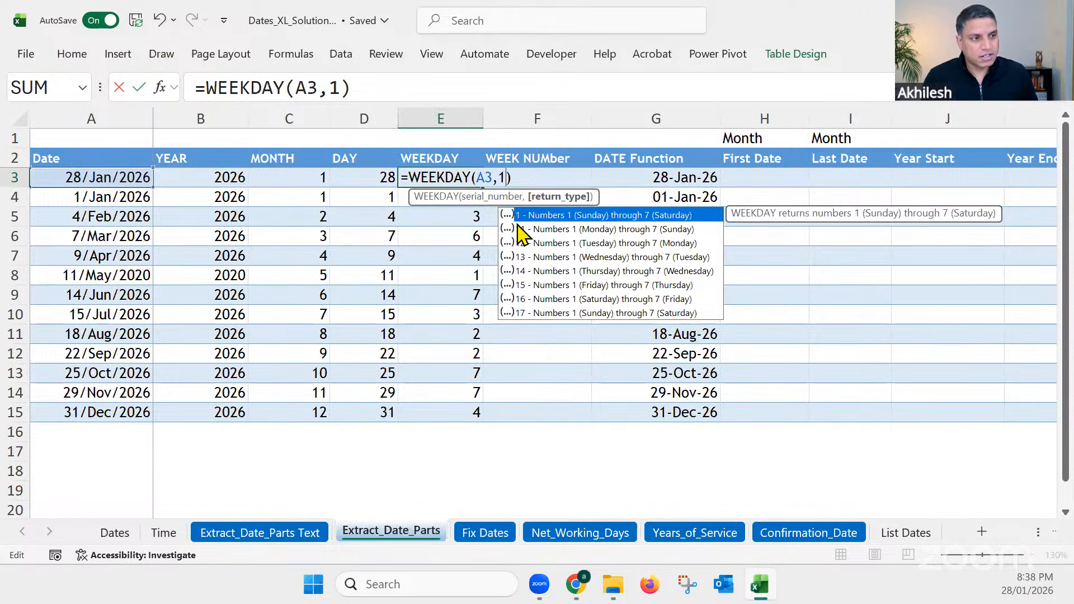
pyautogui.press('Return')
pyautogui.press('Up')
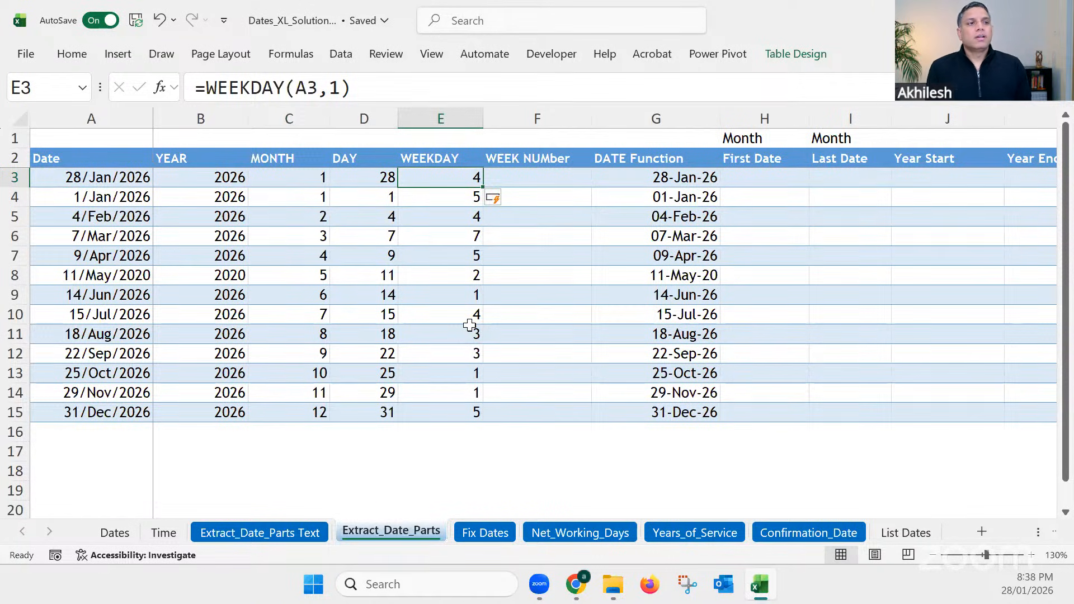
pyautogui.doubleClick(472, 177)
pyautogui.click(504, 178)
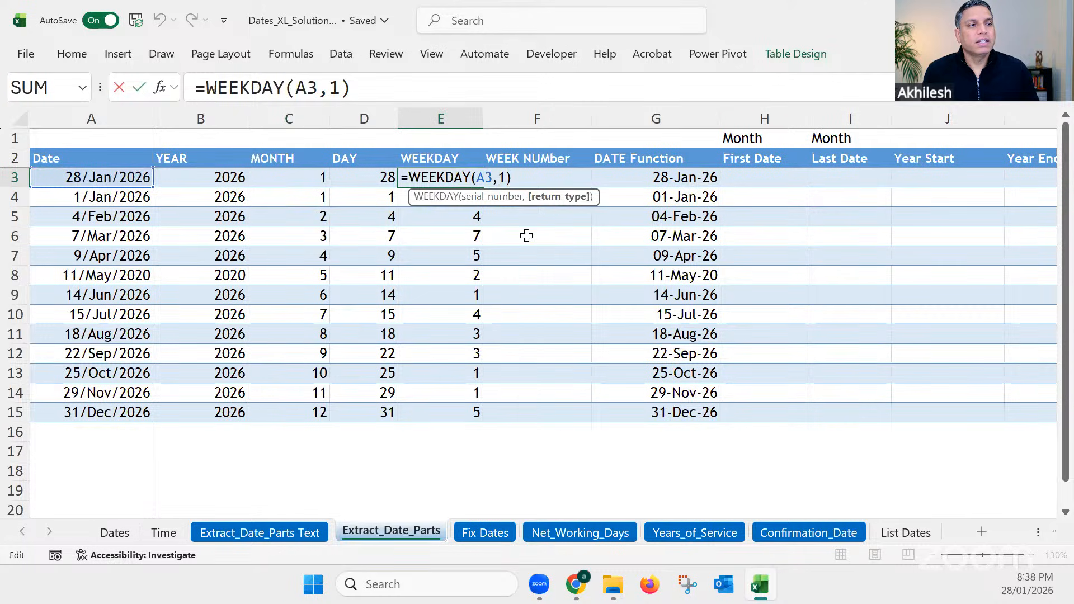
pyautogui.press('BackSpace')
pyautogui.press('BackSpace')
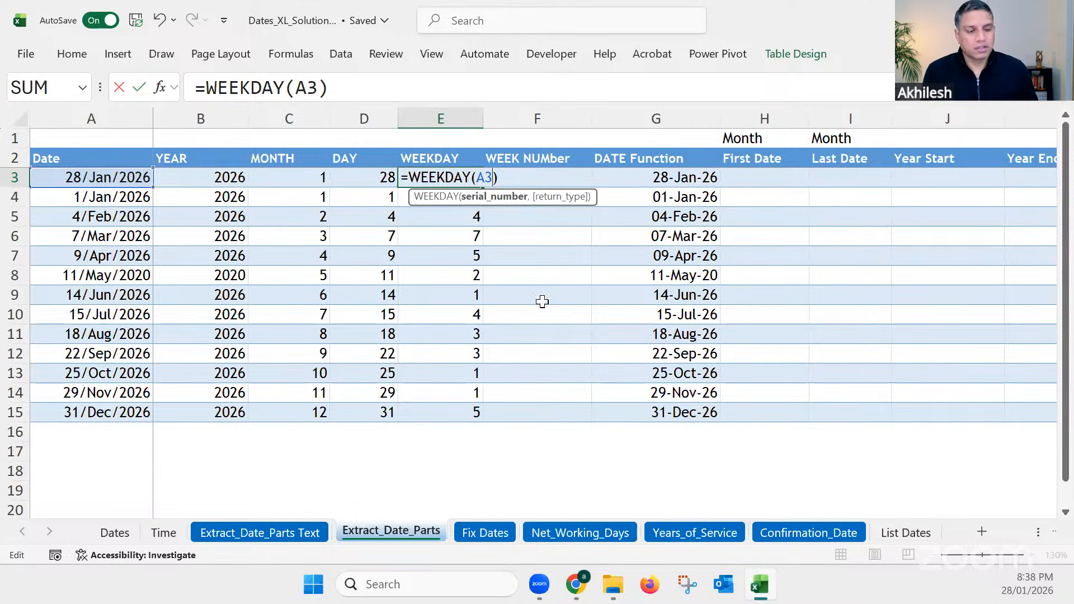
pyautogui.press('Escape')
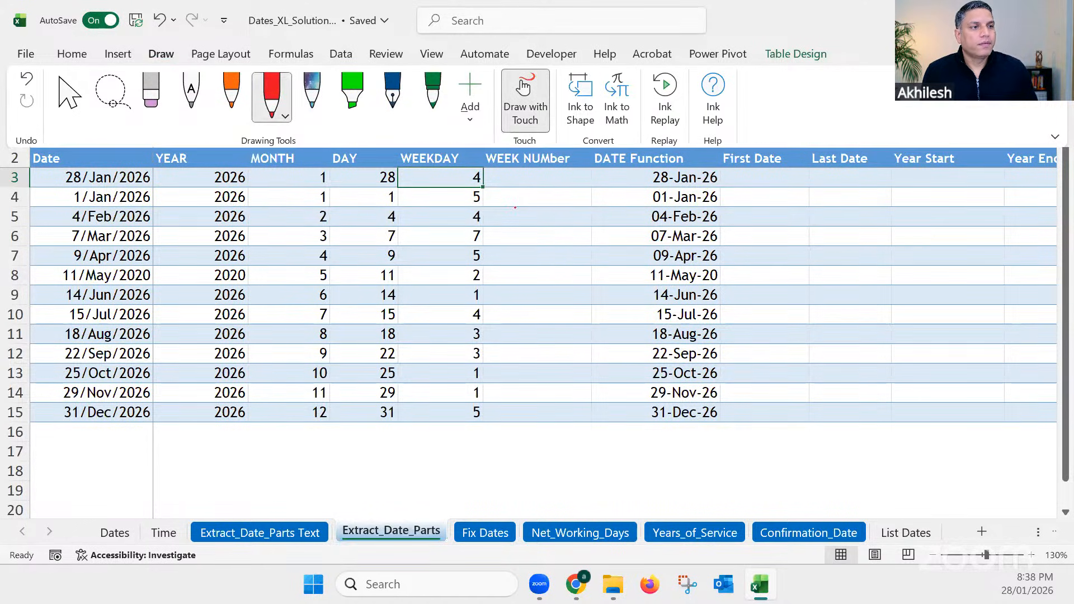
# Step: Draw red square brackets, round parentheses and a check mark by the square brackets over the WEEK NUMber column
pyautogui.moveTo(526, 207)
pyautogui.mouseDown()
pyautogui.moveTo(515, 245)
pyautogui.moveTo(526, 246)
pyautogui.mouseUp()
pyautogui.moveTo(547, 208)
pyautogui.mouseDown()
pyautogui.moveTo(560, 209)
pyautogui.moveTo(561, 241)
pyautogui.moveTo(547, 247)
pyautogui.moveTo(539, 316)
pyautogui.mouseUp()
pyautogui.moveTo(559, 279)
pyautogui.mouseDown()
pyautogui.moveTo(575, 292)
pyautogui.moveTo(572, 315)
pyautogui.mouseUp()
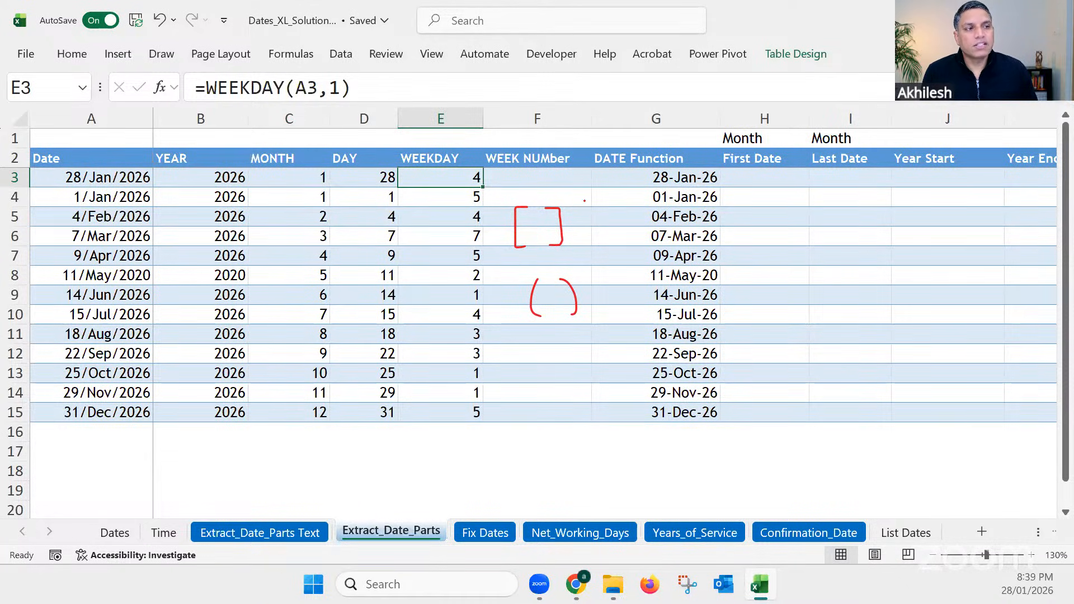
pyautogui.moveTo(567, 198); pyautogui.dragTo(590, 194)
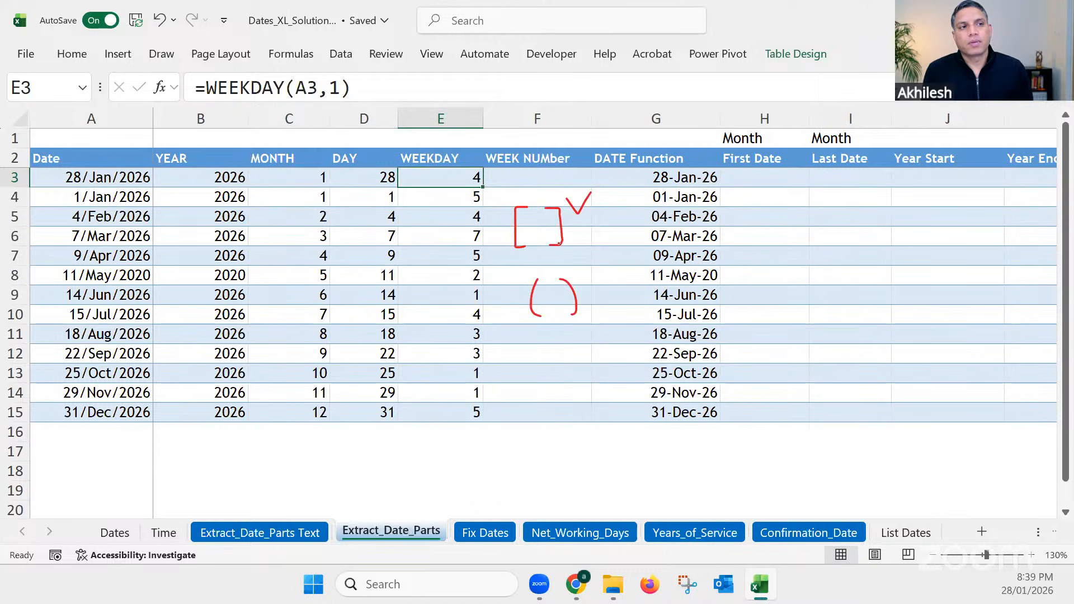
# Step: Try the WEEKDAY formula in E3 without a return type as =WEEKDAY(A3), and undo it together with the red ink marks
pyautogui.moveTo(350, 89); pyautogui.dragTo(318, 88)
pyautogui.write(')')
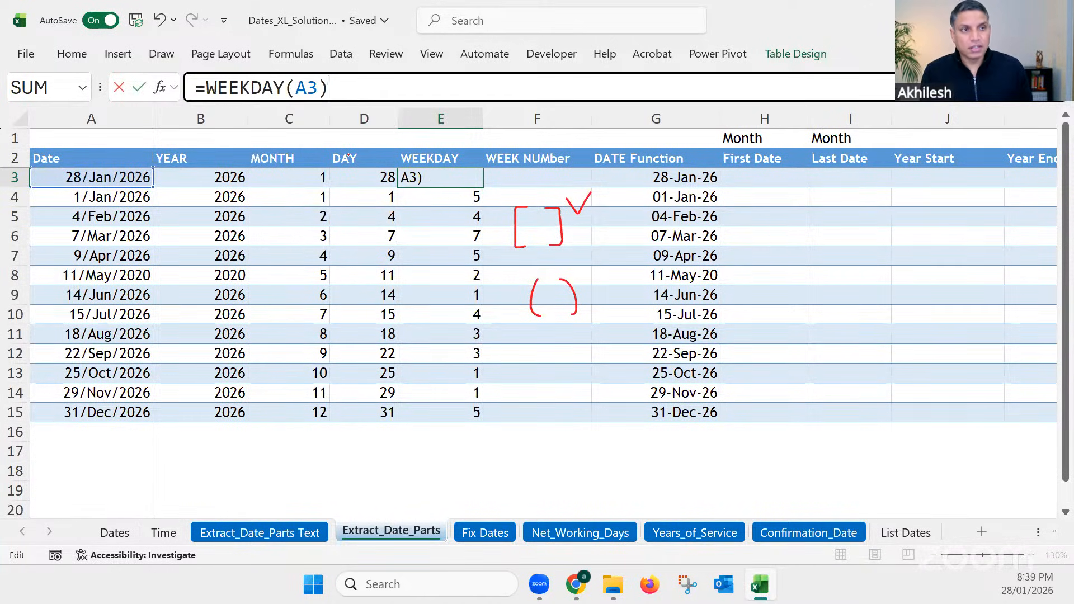
pyautogui.press('Return')
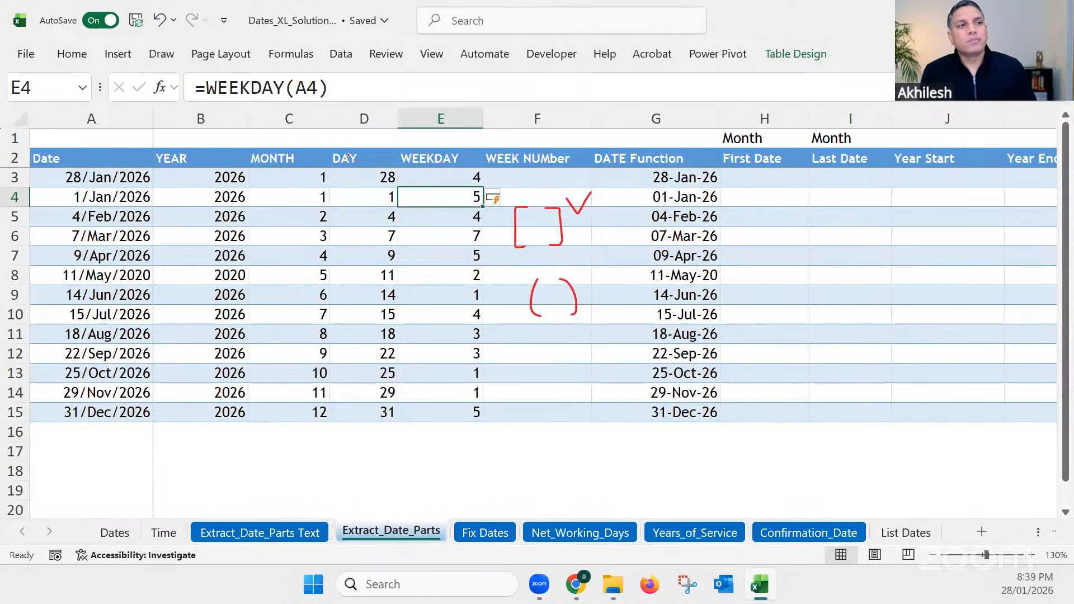
pyautogui.click(553, 217)
pyautogui.press('Escape')
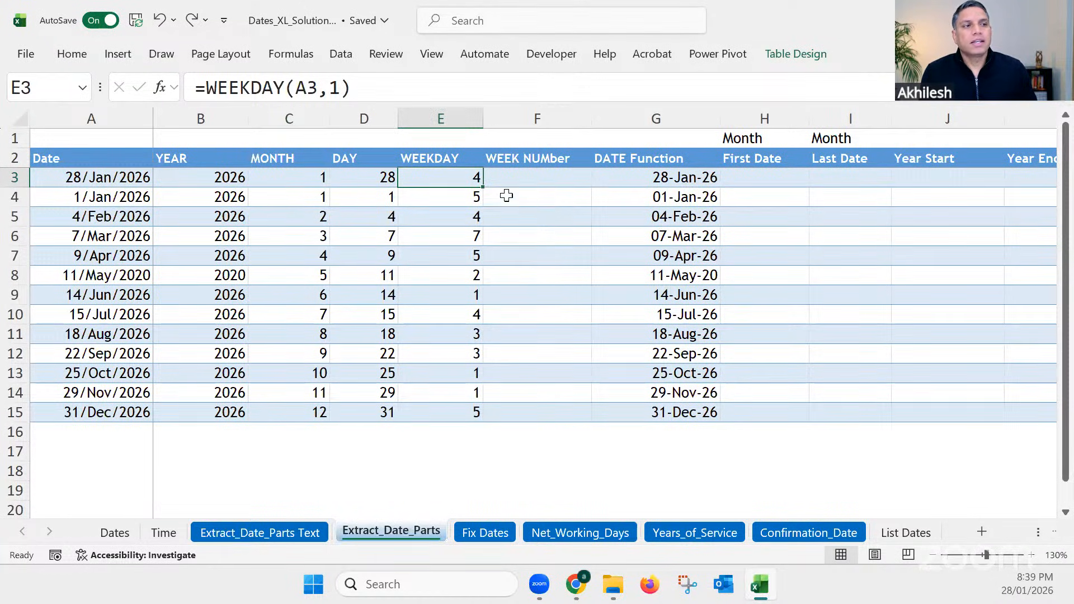
# Step: Set the return type of the WEEKDAY formula in E3 to 2 and check the results in E6 and E9
pyautogui.doubleClick(337, 88)
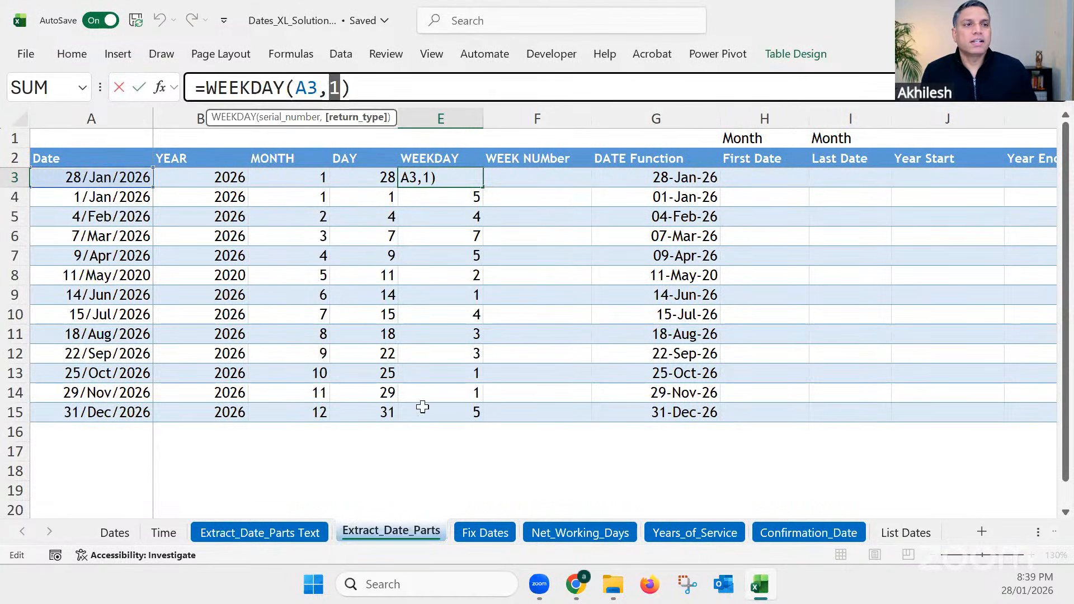
pyautogui.press('BackSpace')
pyautogui.write('2')
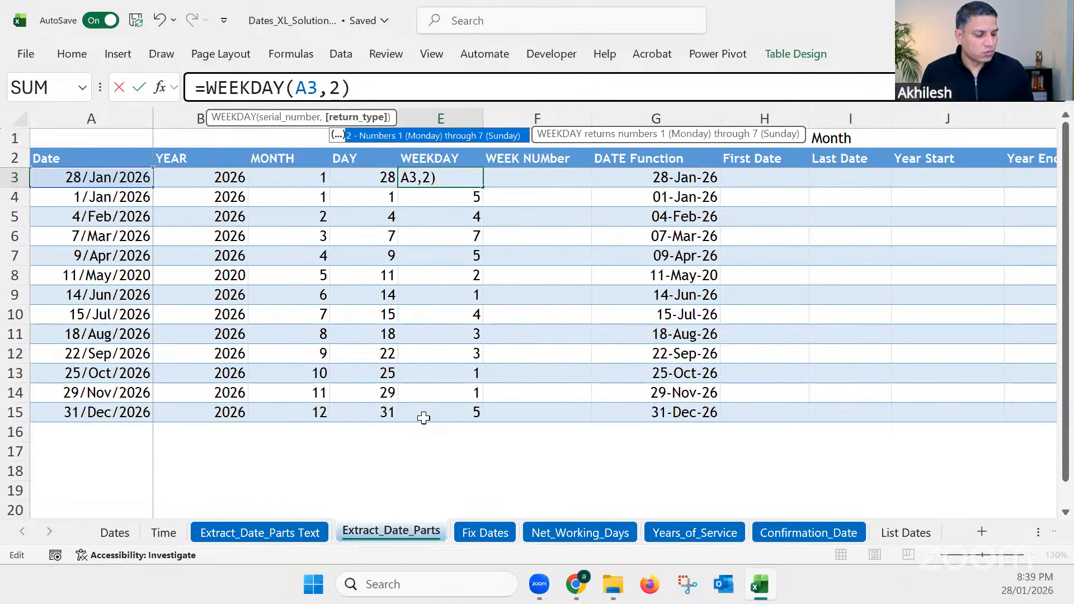
pyautogui.press('Return')
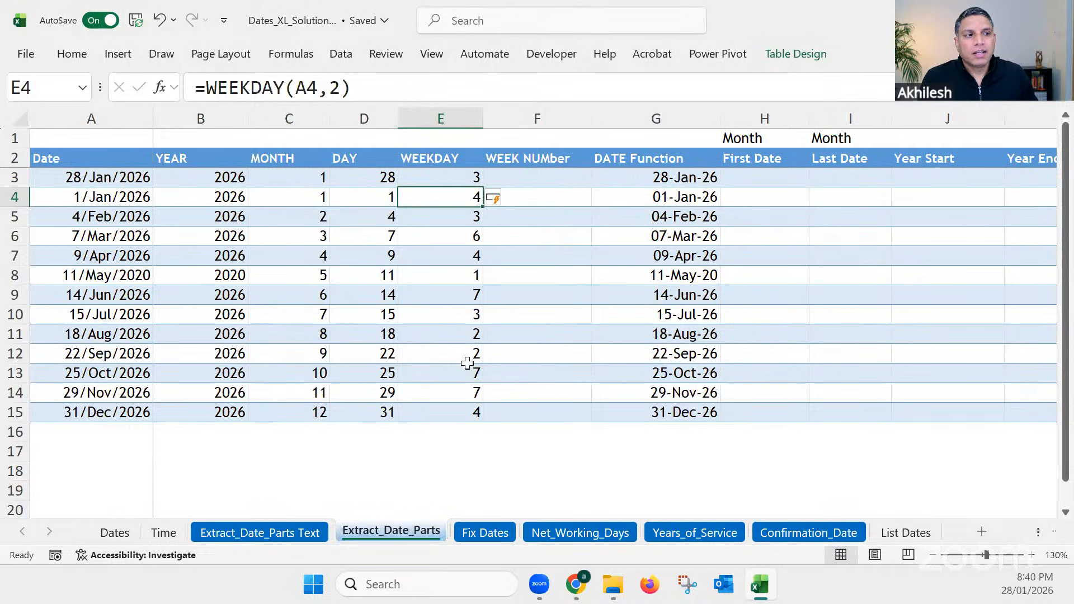
pyautogui.click(463, 237)
pyautogui.click(464, 299)
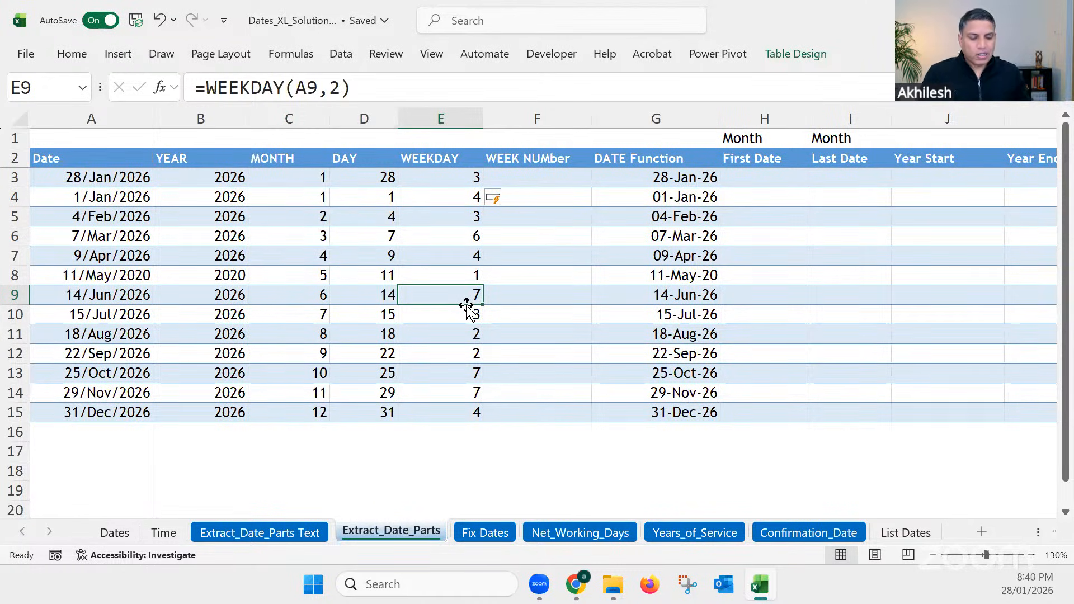
# Step: Enter =WEEKNUM(A3,2) in F3 to fill the WEEK NUMber column with week numbers based on weeks beginning on Monday
pyautogui.click(525, 174)
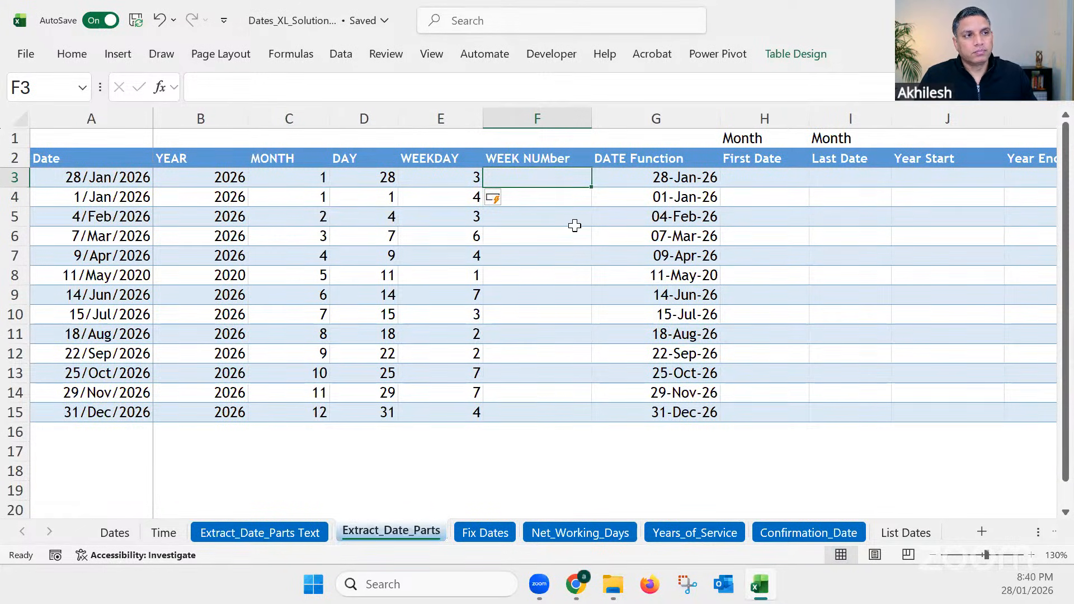
pyautogui.write('=')
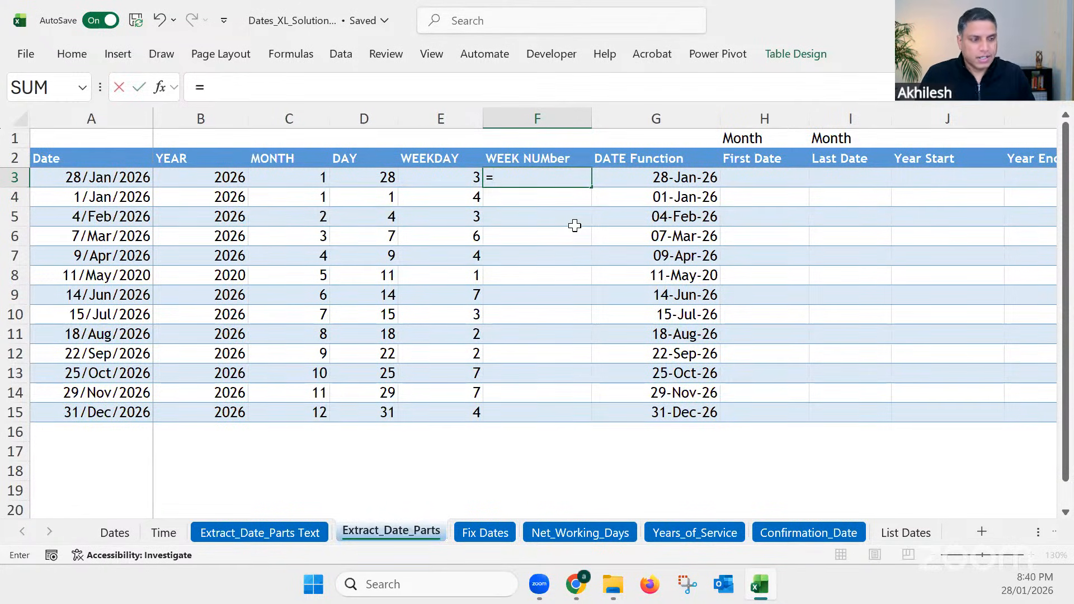
pyautogui.write('weekn')
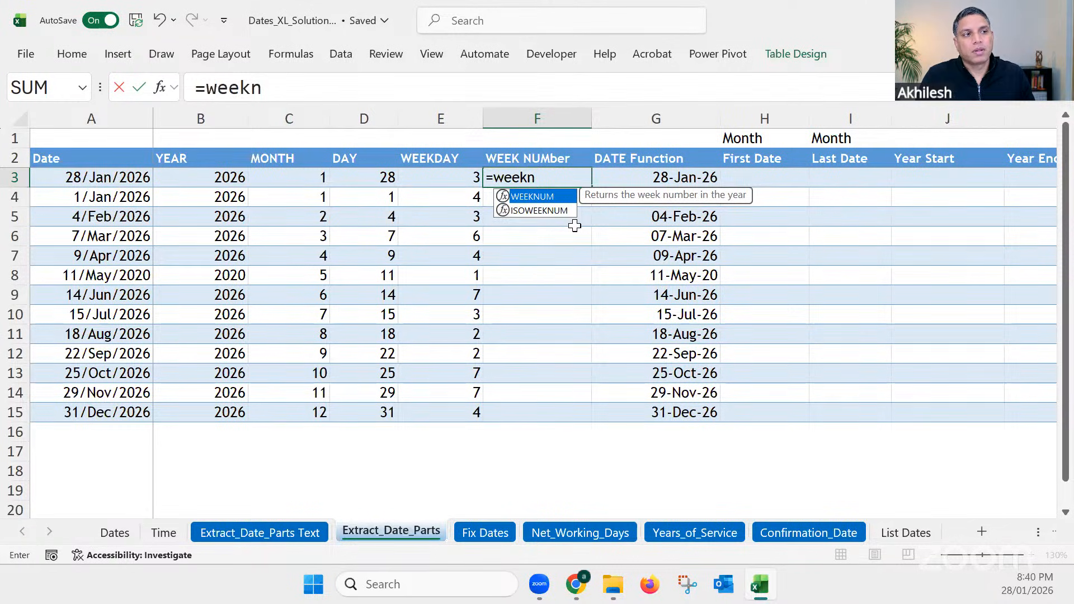
pyautogui.press('Tab')
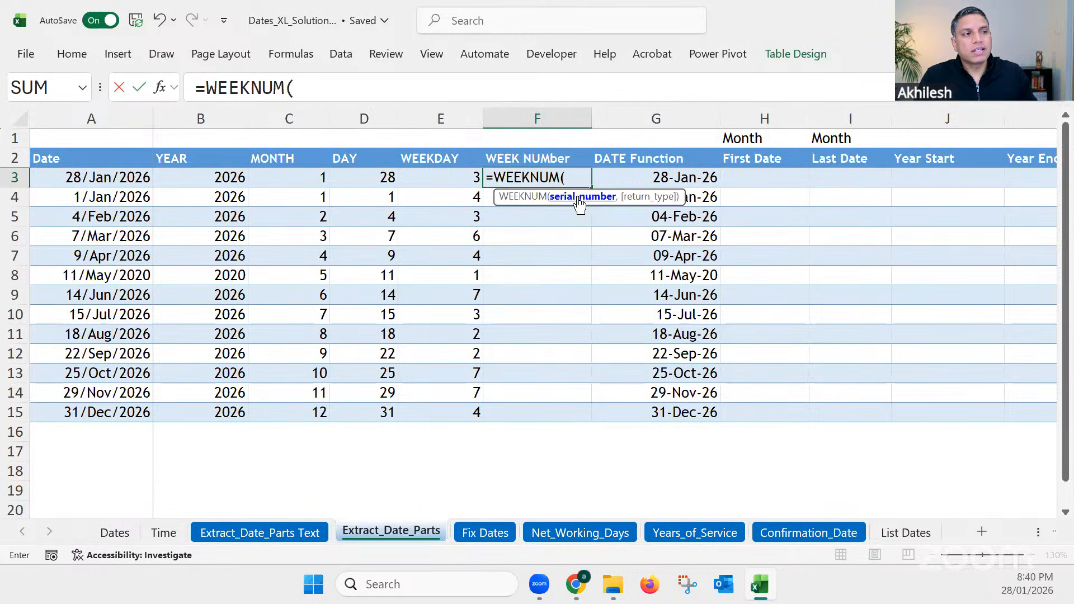
pyautogui.click(128, 175)
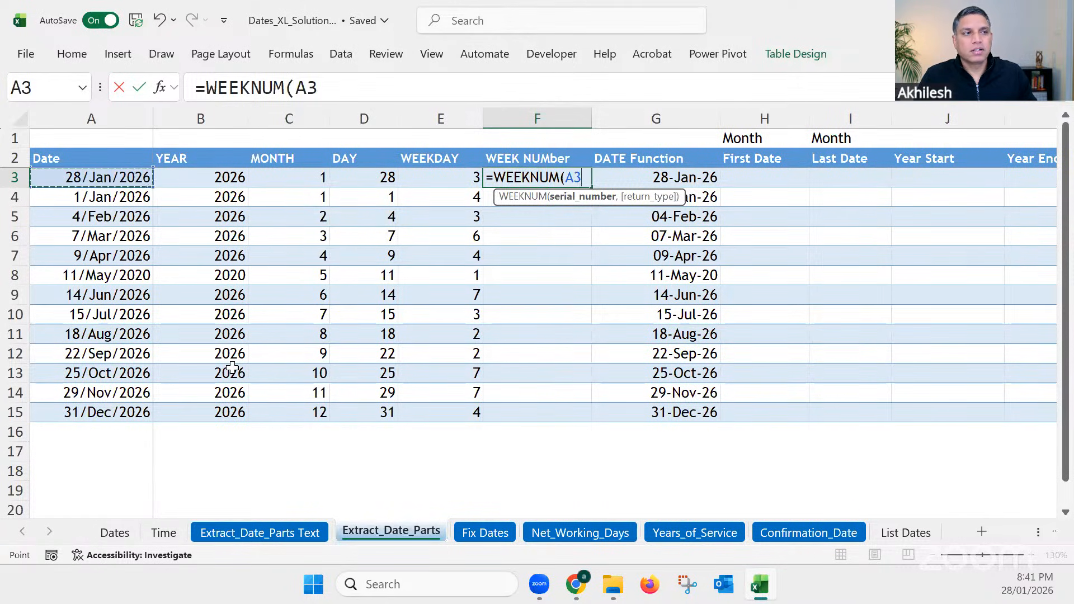
pyautogui.write(',')
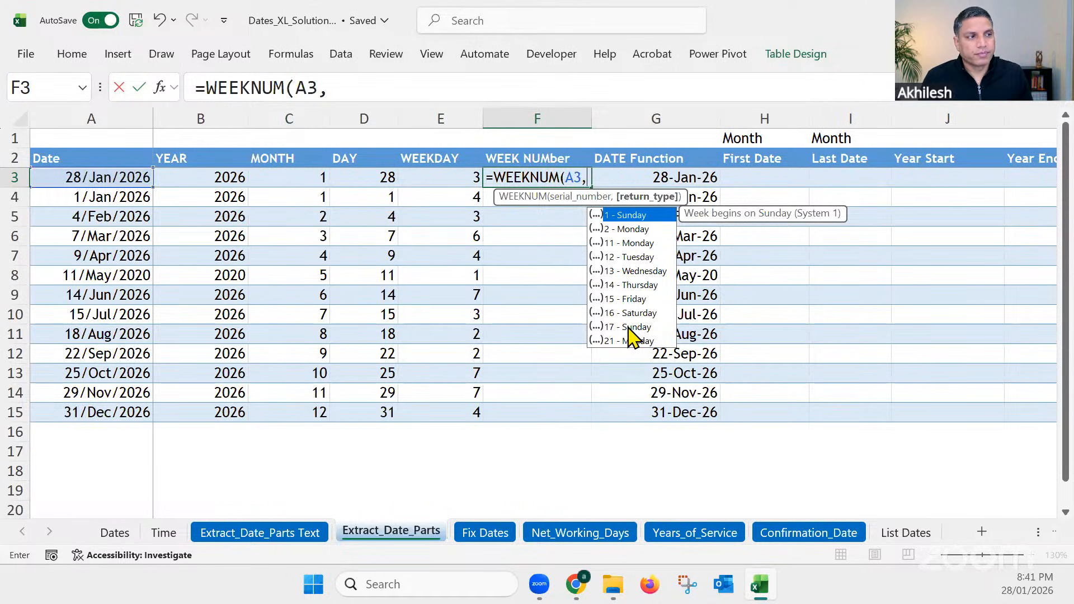
pyautogui.doubleClick(622, 228)
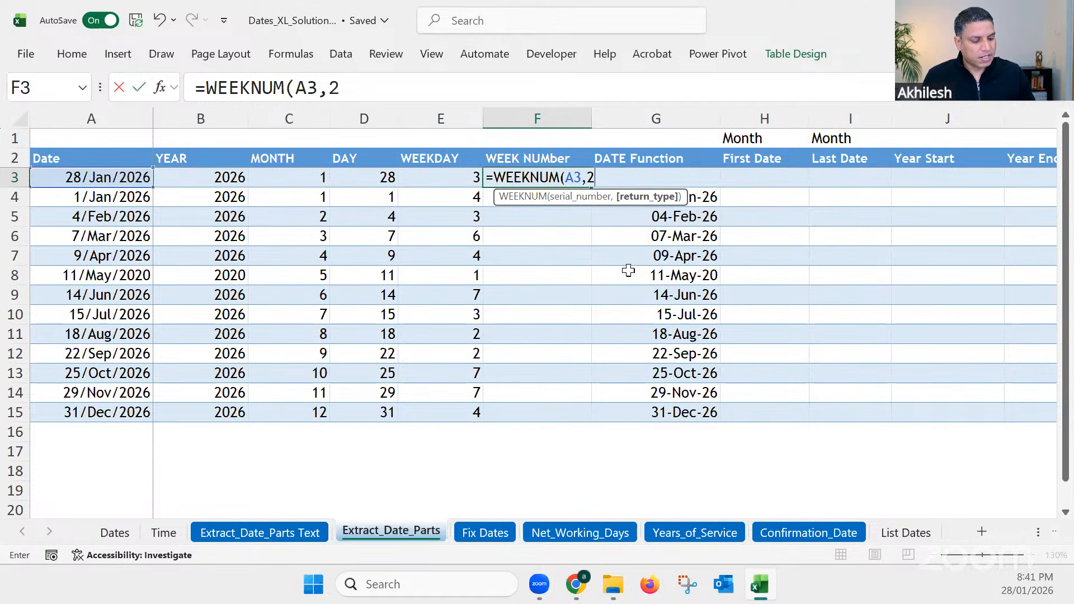
pyautogui.press('Return')
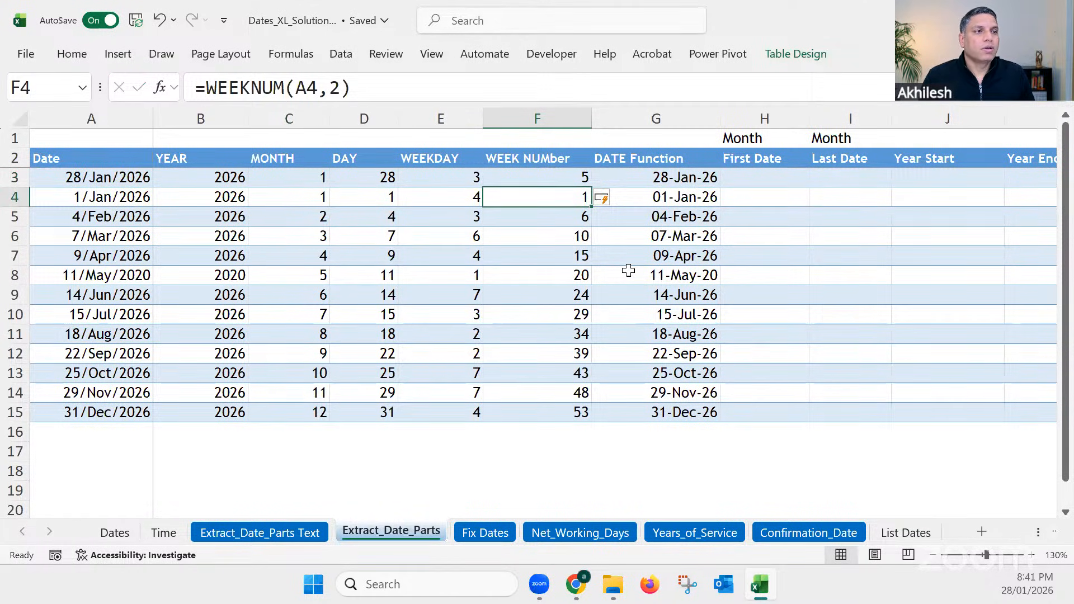
# Step: Review the week numbers in F3:F15 and the return type argument of the WEEKDAY formula in E3
pyautogui.click(572, 178)
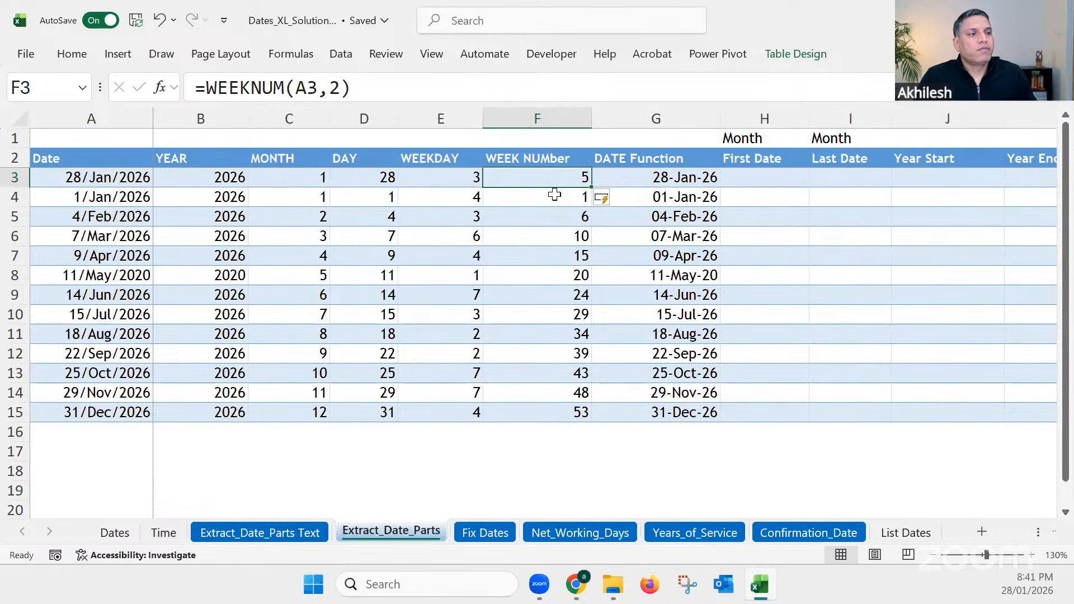
pyautogui.moveTo(555, 258); pyautogui.dragTo(559, 412)
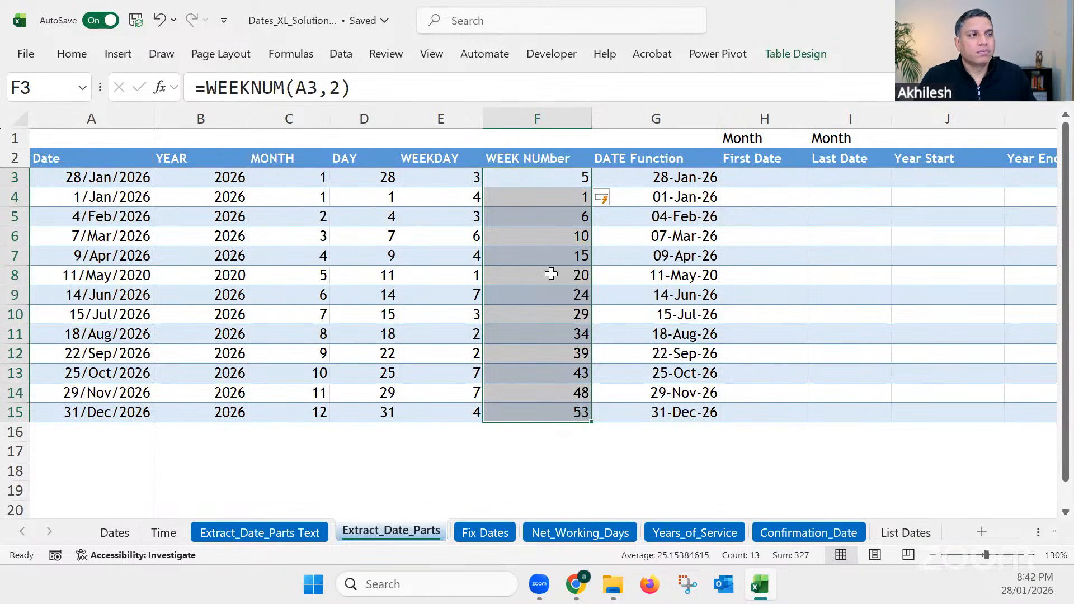
pyautogui.click(688, 112)
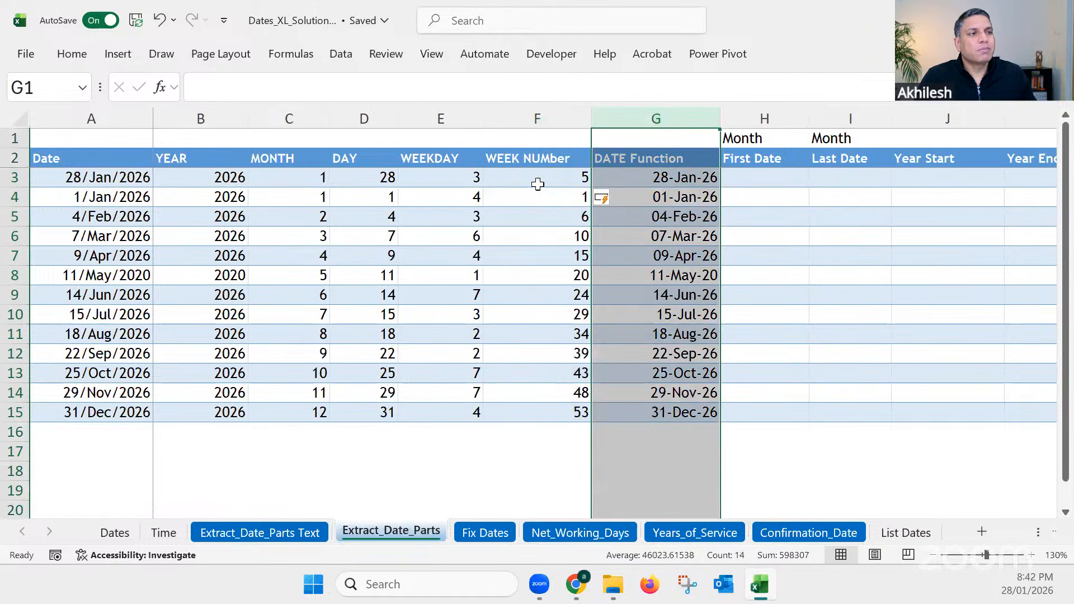
pyautogui.click(539, 182)
pyautogui.click(434, 176)
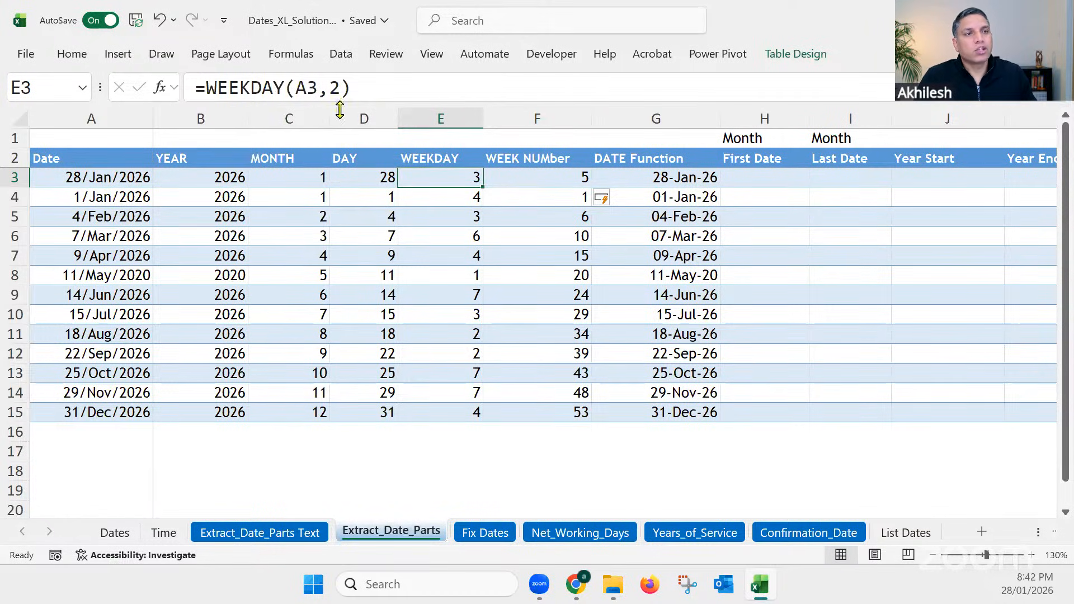
pyautogui.click(335, 87)
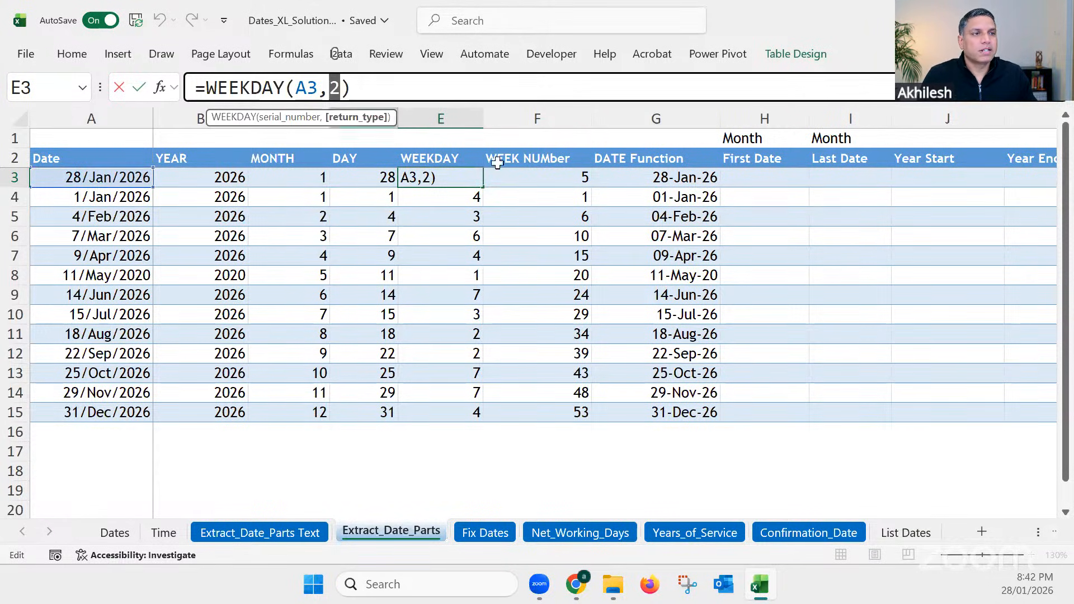
pyautogui.click(546, 178)
# Step: Narrow columns B through G together to a uniform width so that the Year End column fits in view
pyautogui.click(672, 177)
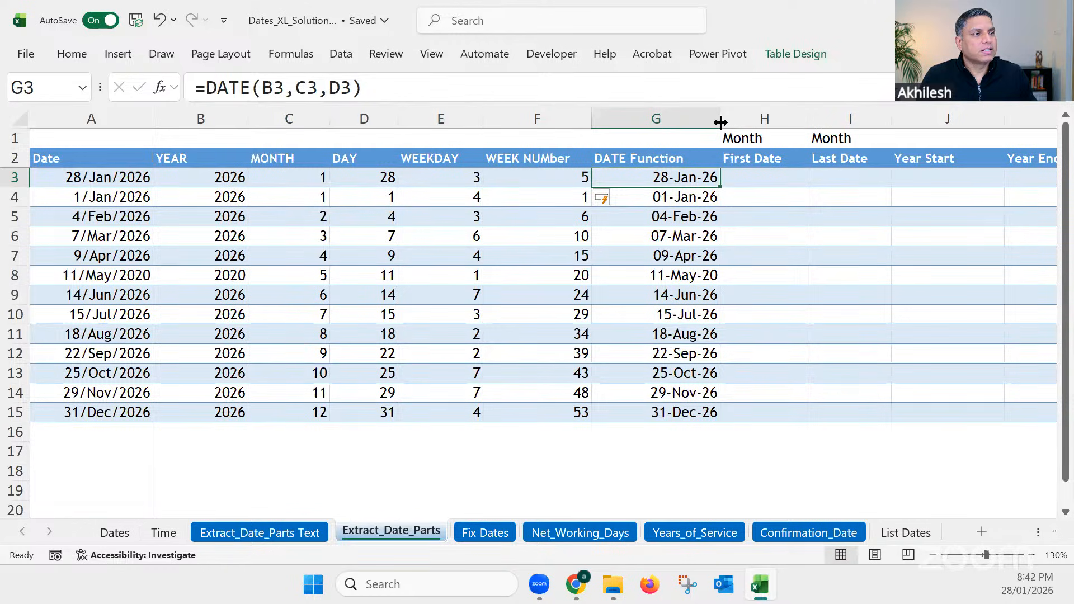
pyautogui.moveTo(681, 115); pyautogui.dragTo(219, 116)
pyautogui.click(559, 114)
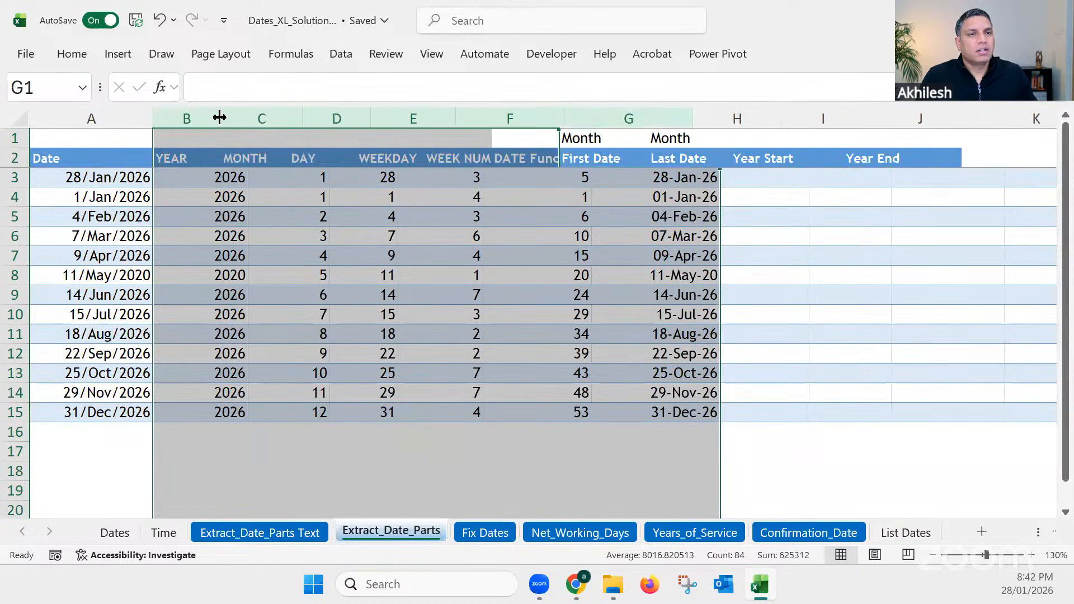
pyautogui.click(512, 183)
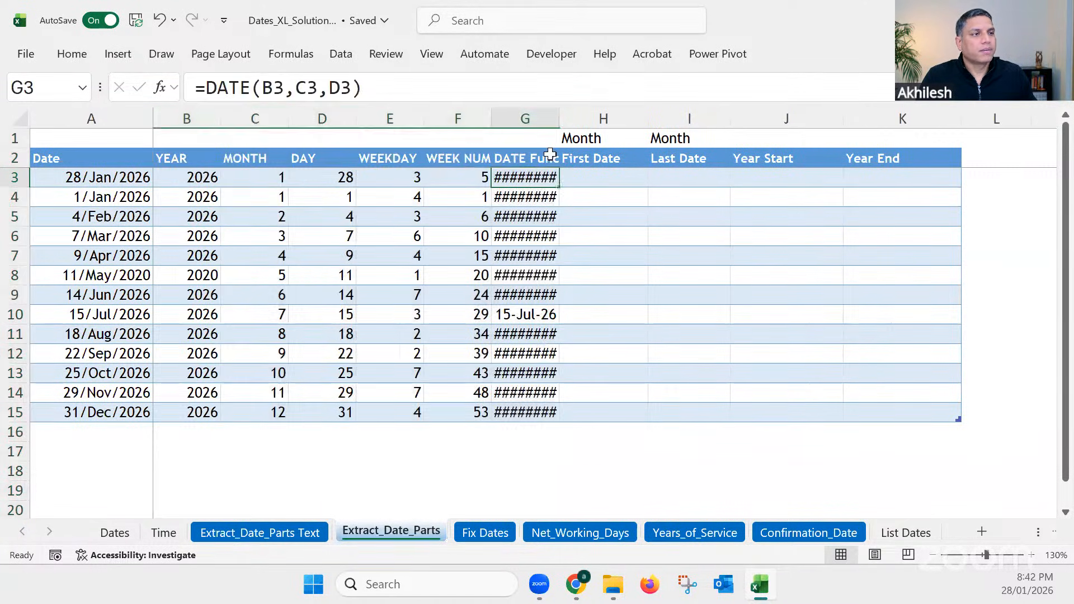
# Step: Hide the DATE Function column G and slightly widen the First Date column H
pyautogui.click(522, 111)
pyautogui.hotkey('ctrl', '-')
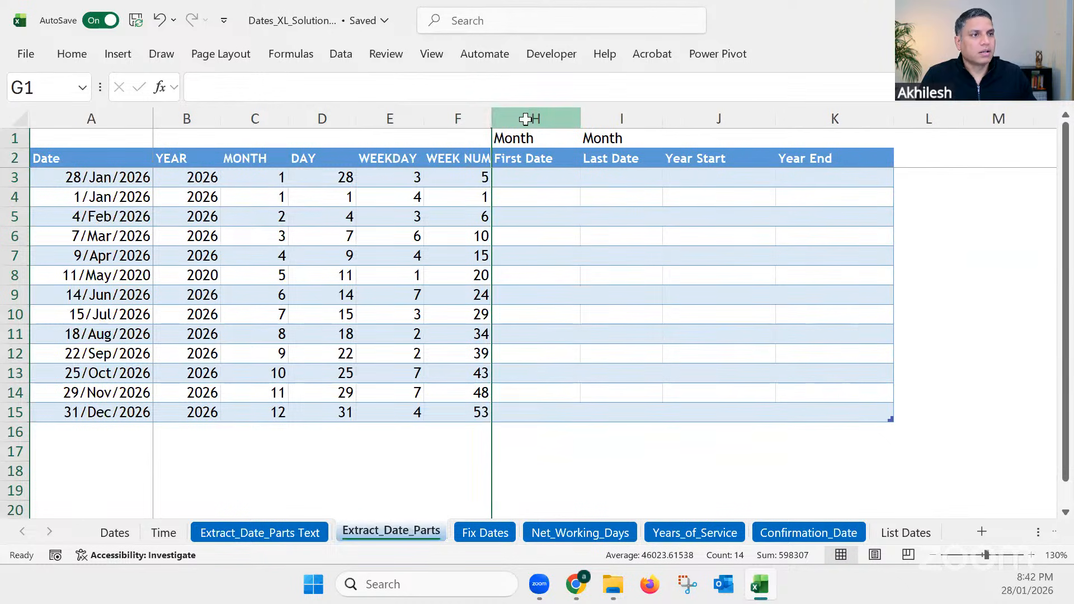
pyautogui.click(544, 178)
pyautogui.moveTo(580, 119); pyautogui.dragTo(588, 119)
# Step: Enter =EOMONTH(A3,0) in I3 to fill the Last Date column with the last day of each date's month
pyautogui.click(622, 184)
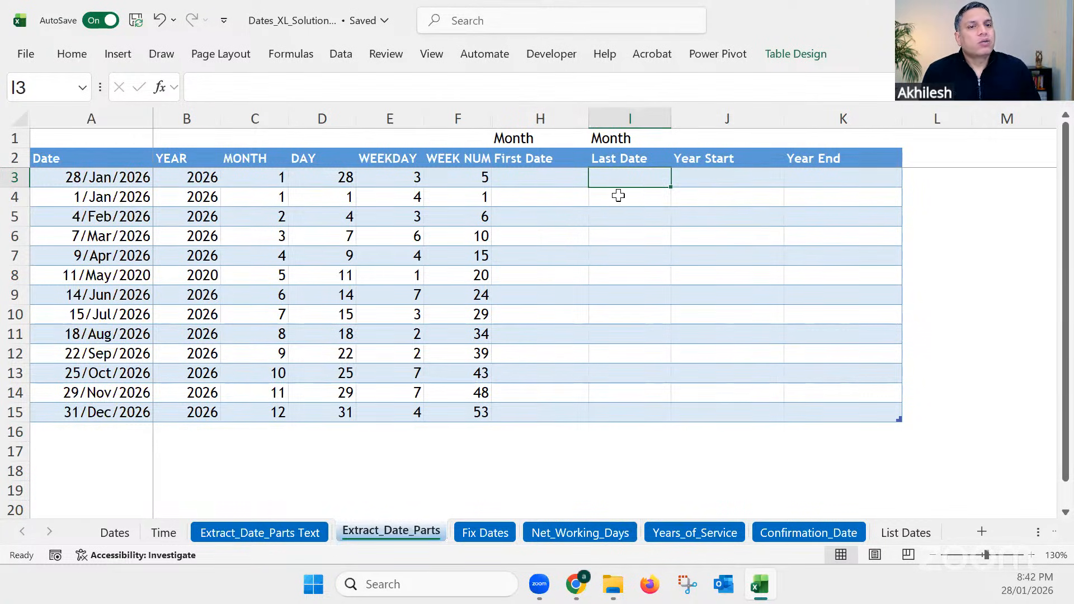
pyautogui.click(118, 220)
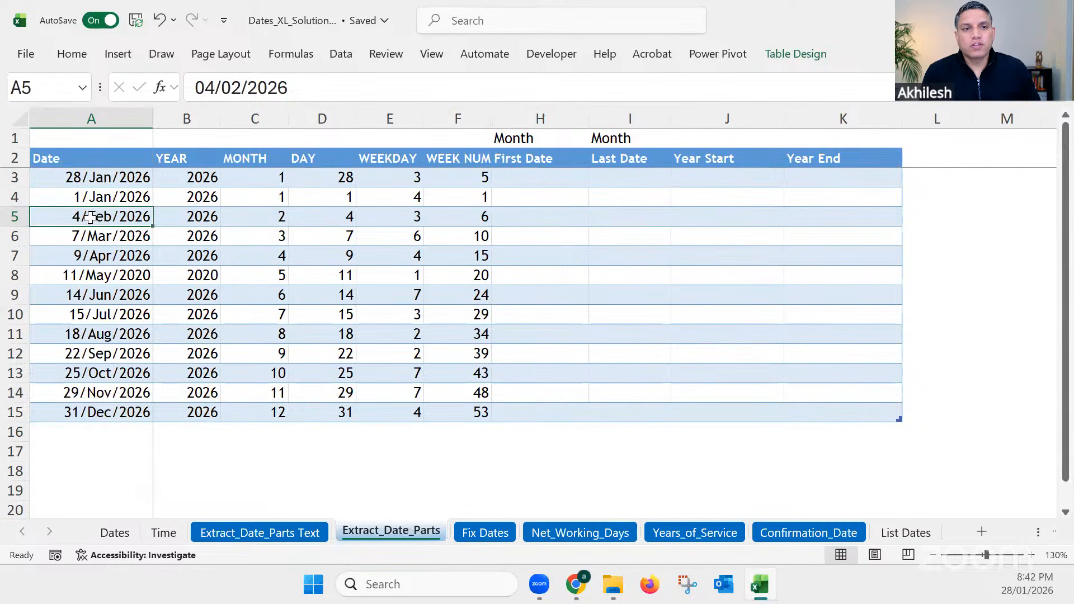
pyautogui.click(648, 219)
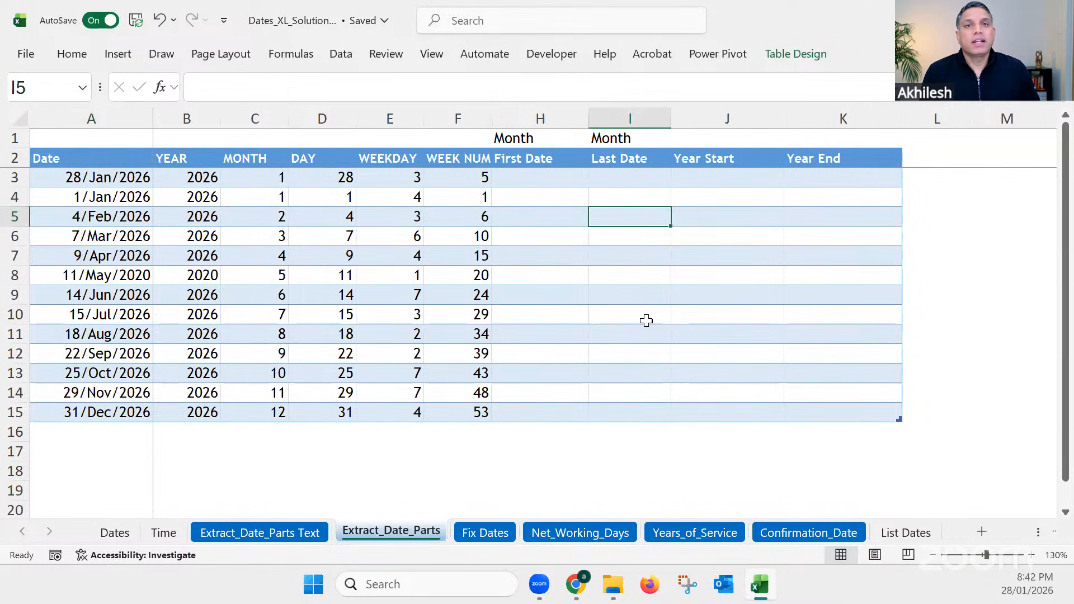
pyautogui.click(93, 180)
pyautogui.click(623, 179)
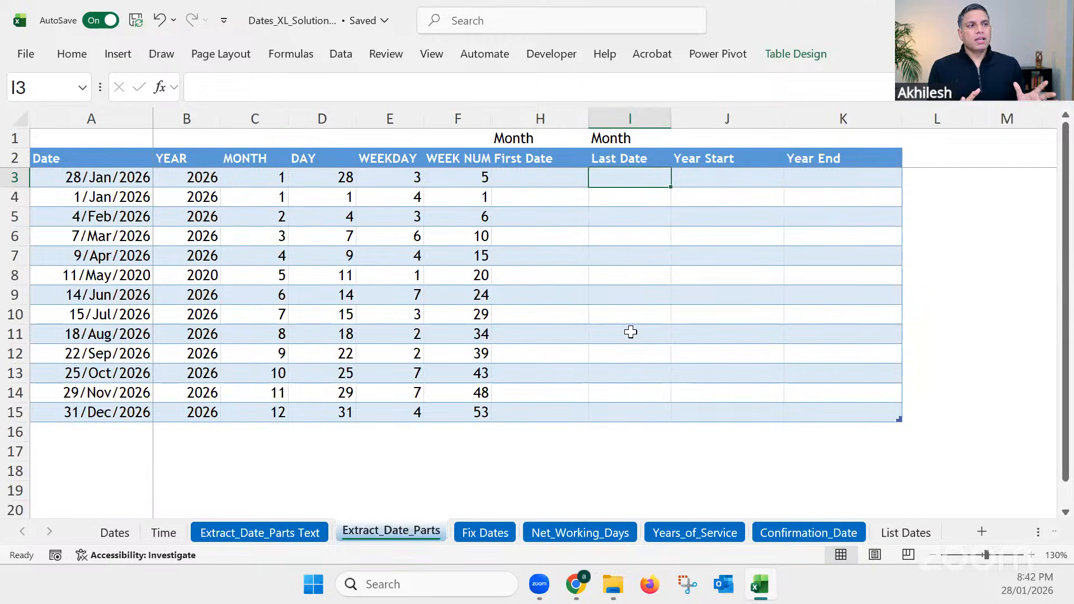
pyautogui.write('=')
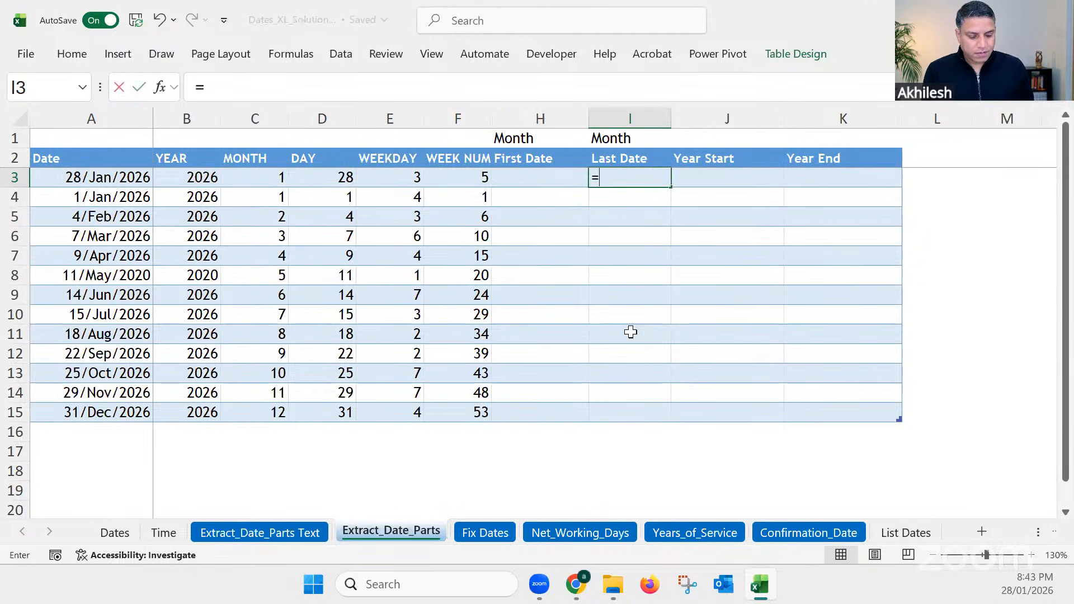
pyautogui.write('eo')
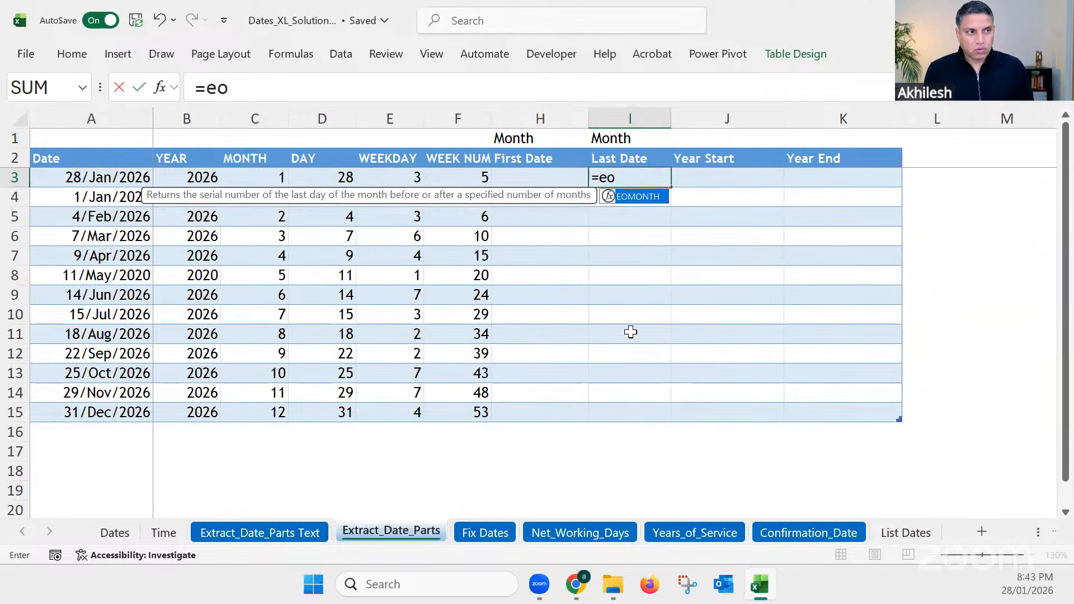
pyautogui.write('m')
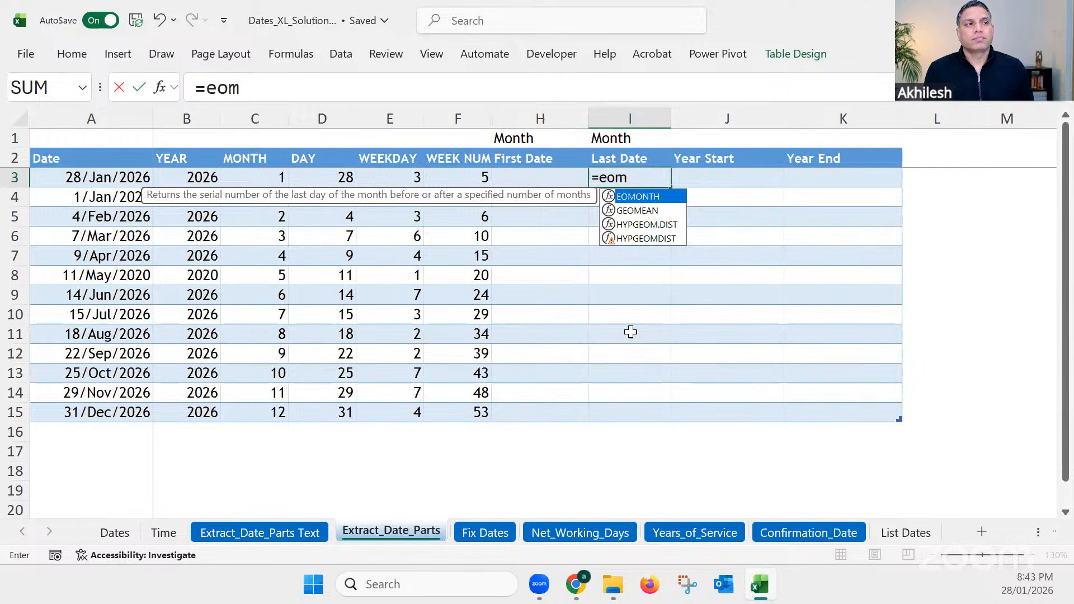
pyautogui.press('Tab')
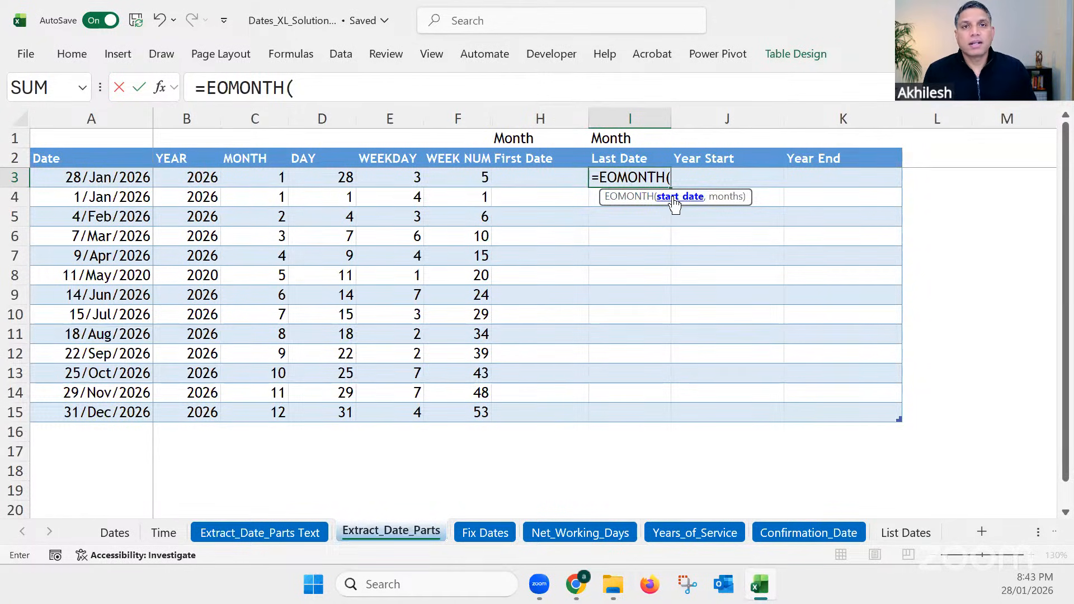
pyautogui.click(121, 179)
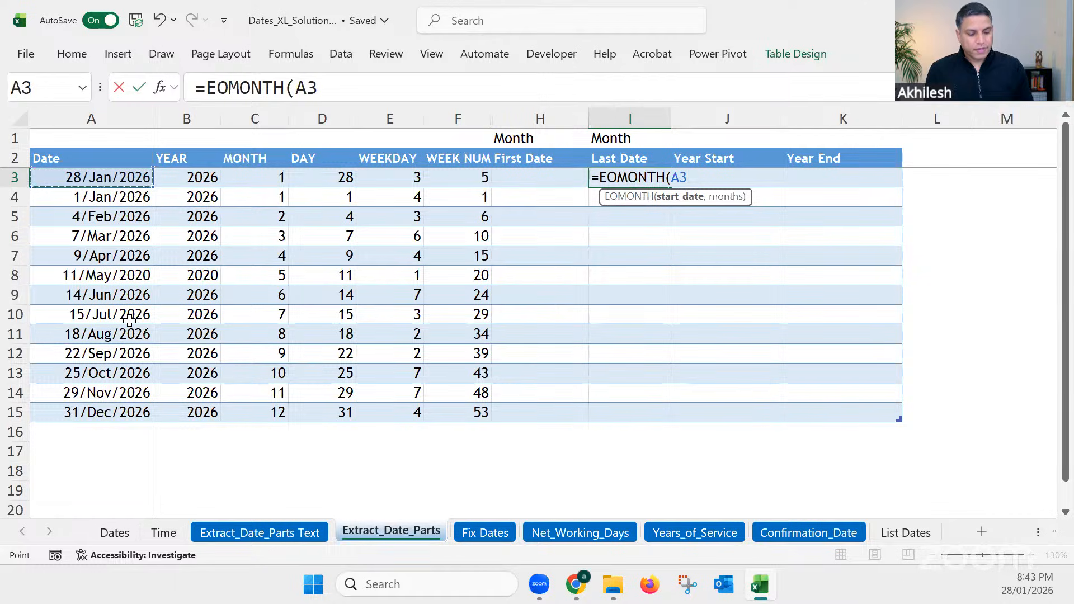
pyautogui.write(',')
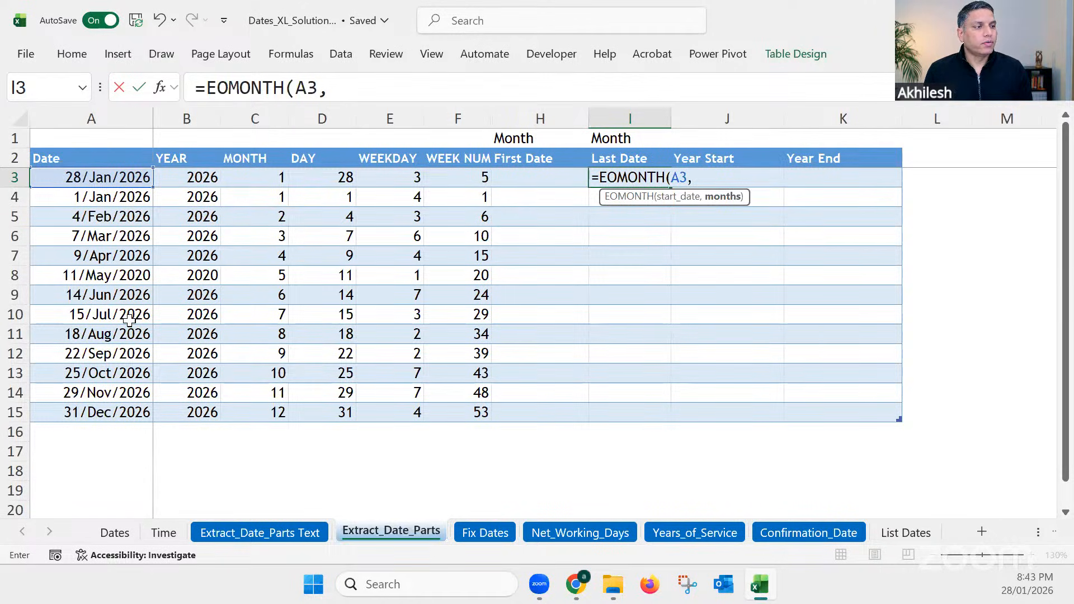
pyautogui.write('0')
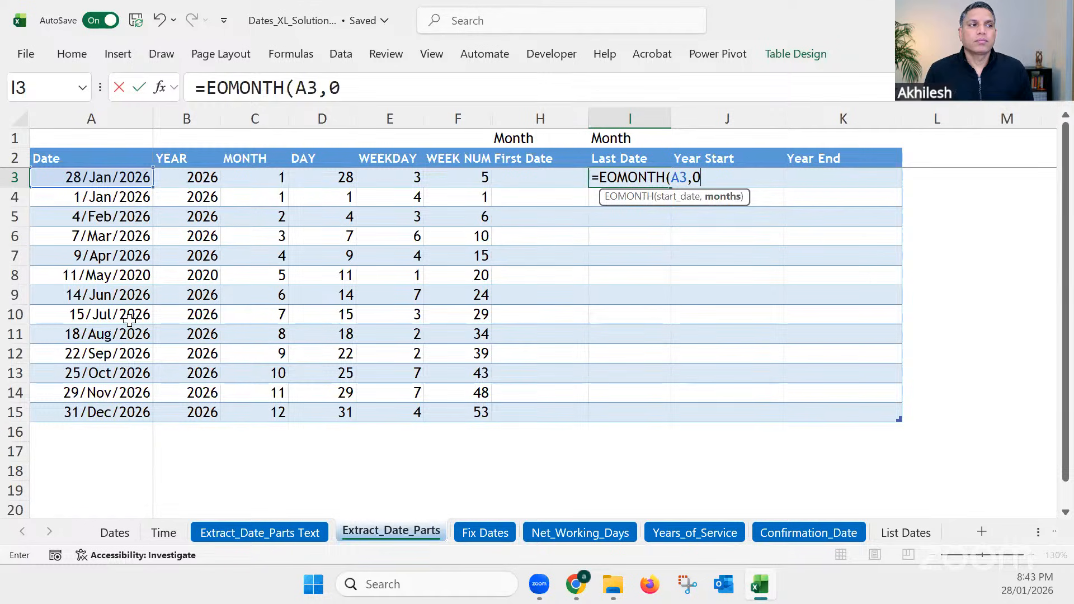
pyautogui.press('Return')
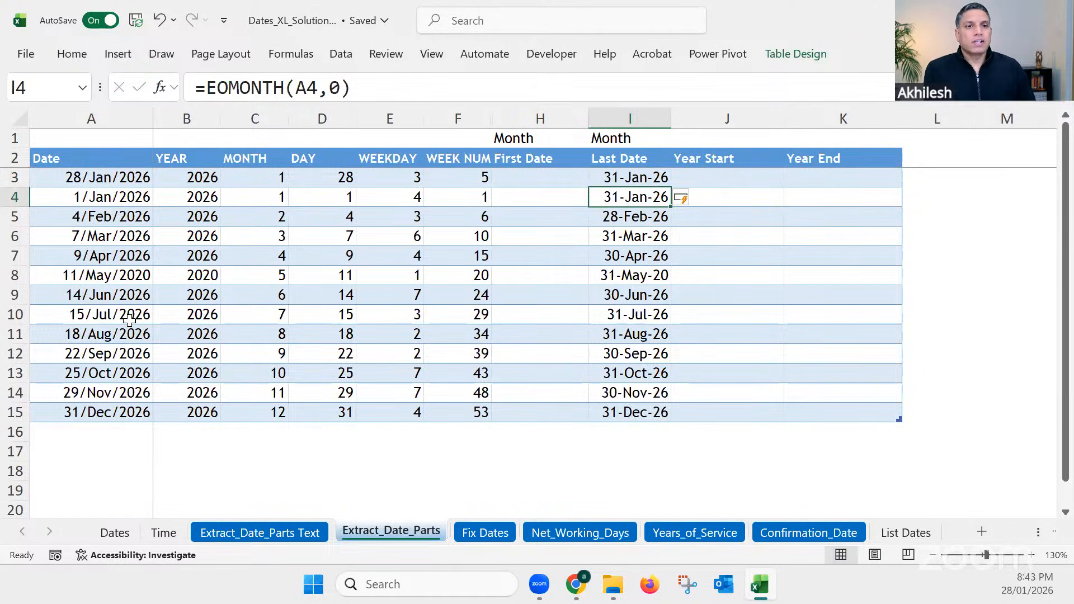
# Step: Compare the dates in A3, A4 and A6 with their month-end results in the Last Date column
pyautogui.click(91, 198)
pyautogui.click(90, 177)
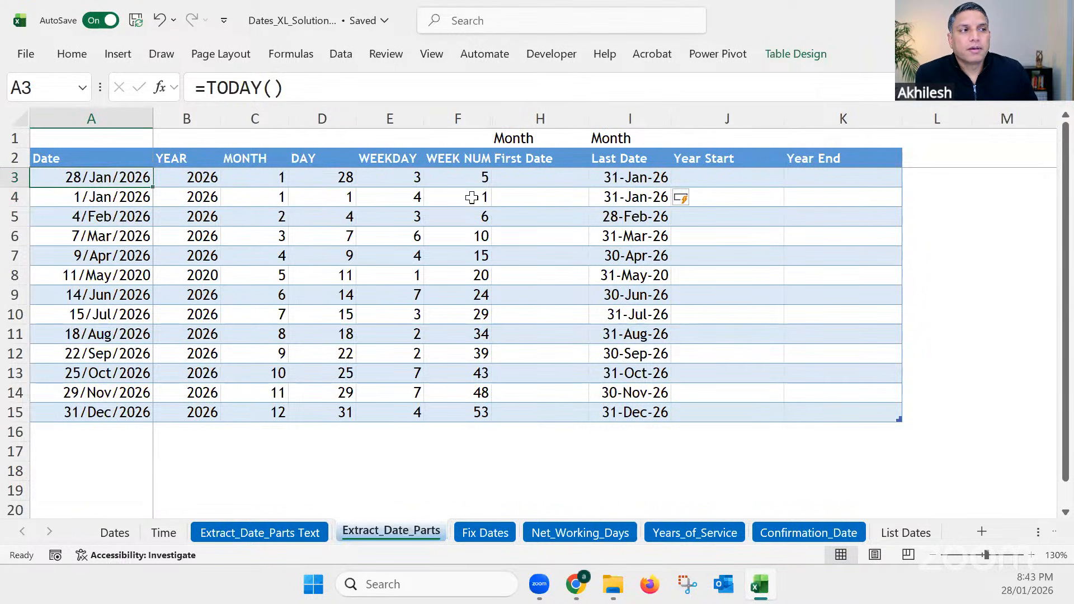
pyautogui.moveTo(631, 180); pyautogui.dragTo(632, 198)
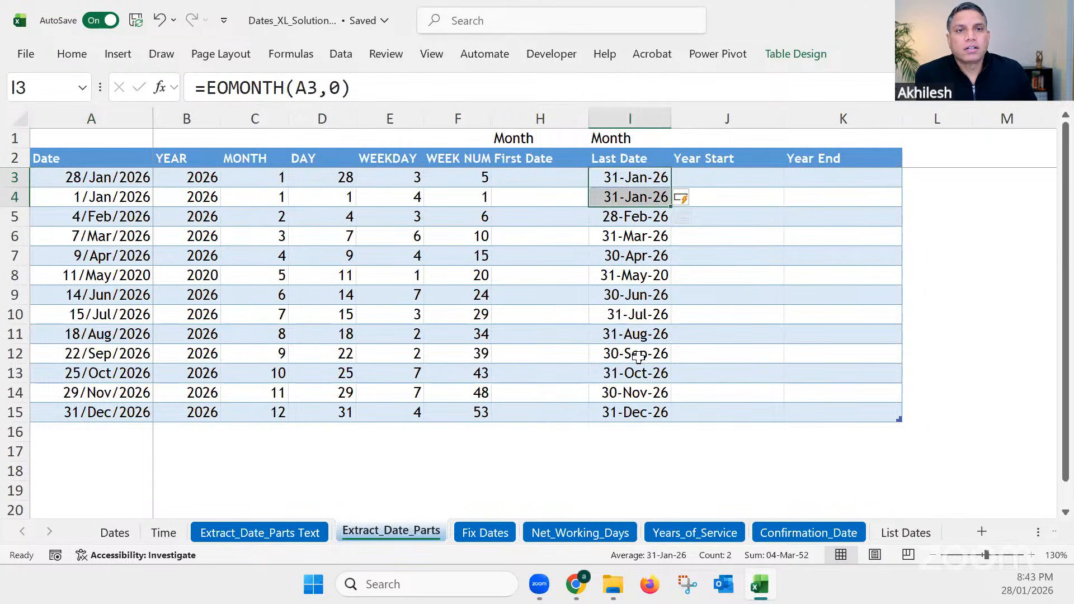
pyautogui.click(95, 236)
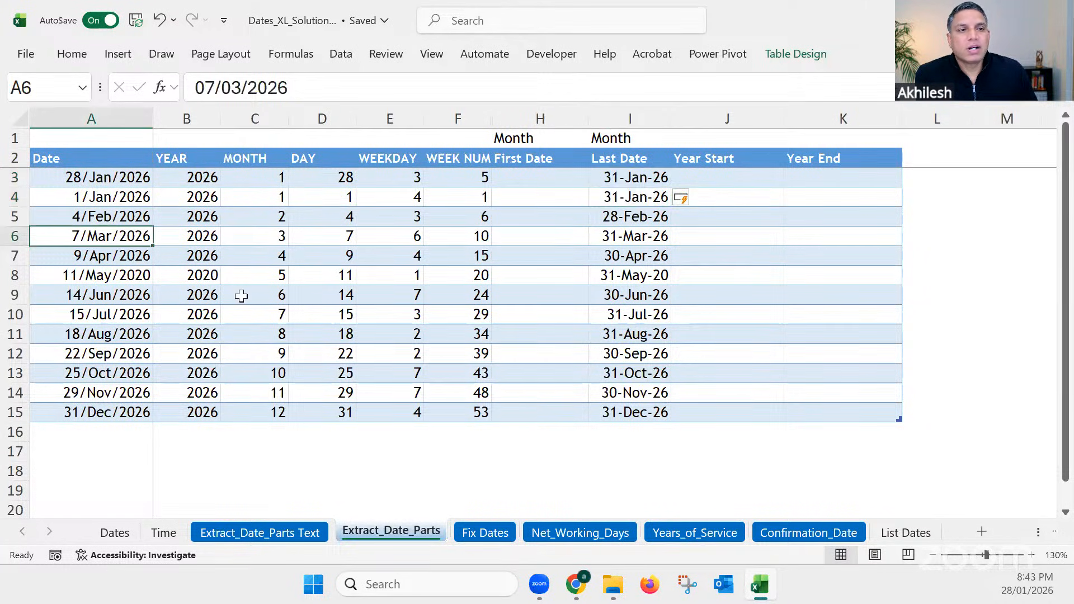
pyautogui.click(638, 238)
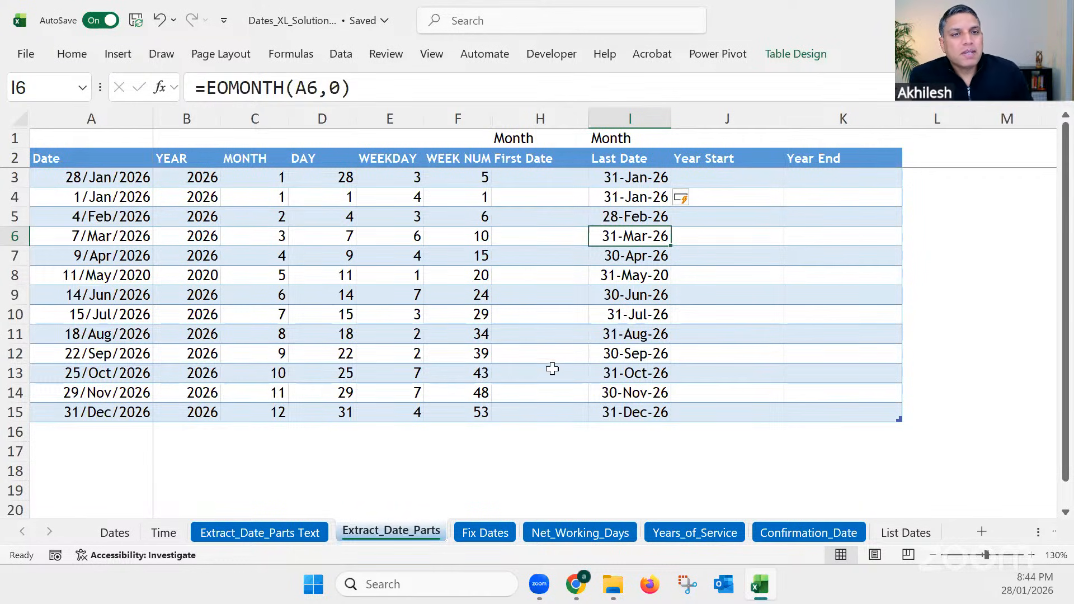
pyautogui.click(102, 179)
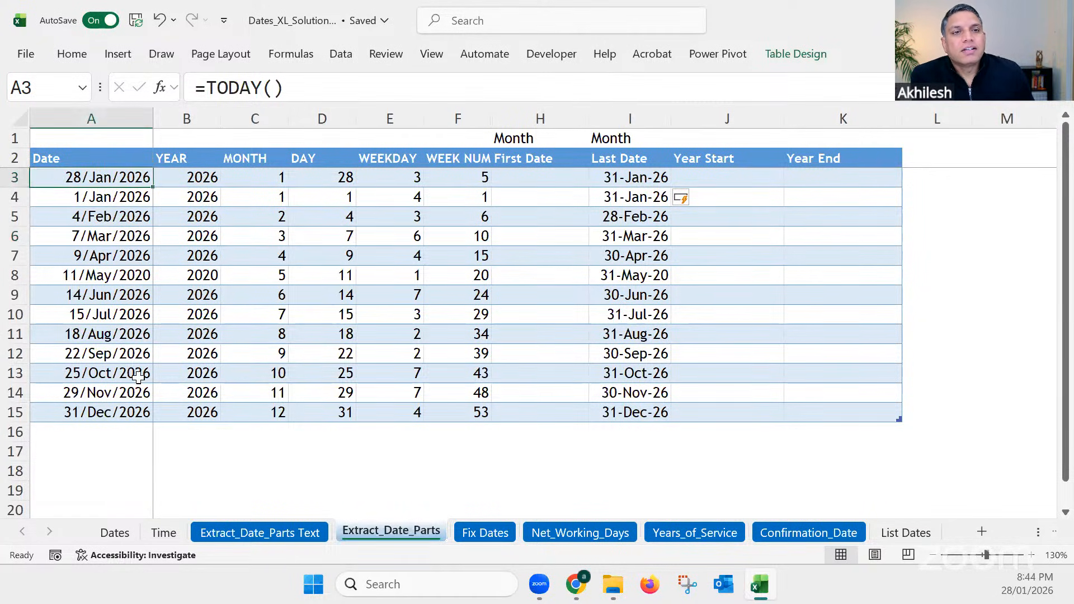
pyautogui.click(648, 176)
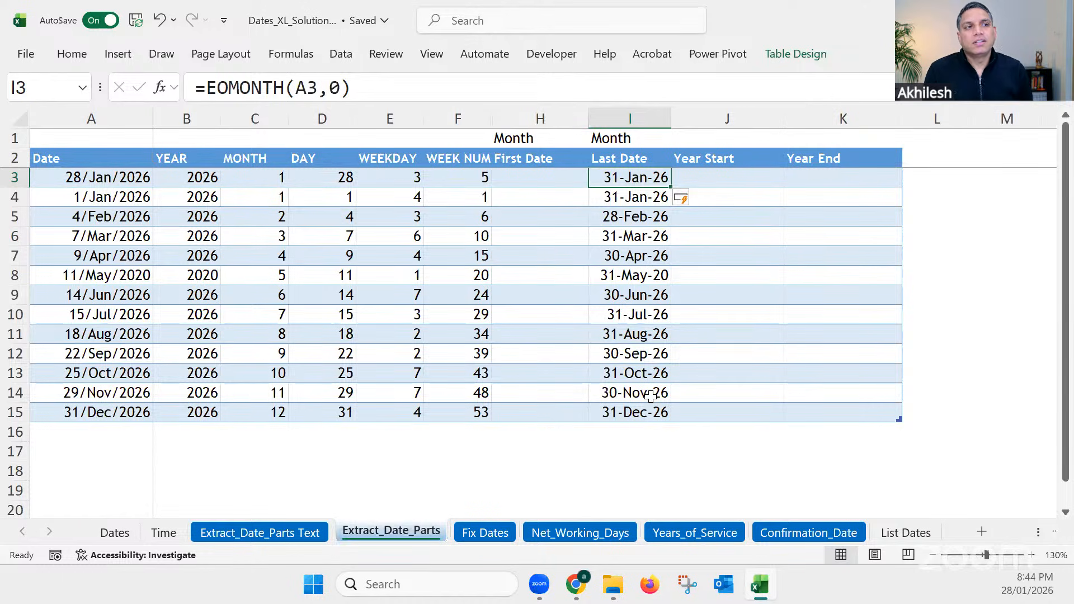
# Step: Change the months argument of the Last Date EOMONTH formula in I3 to 1 to return the following month's end
pyautogui.doubleClick(335, 88)
pyautogui.write('1')
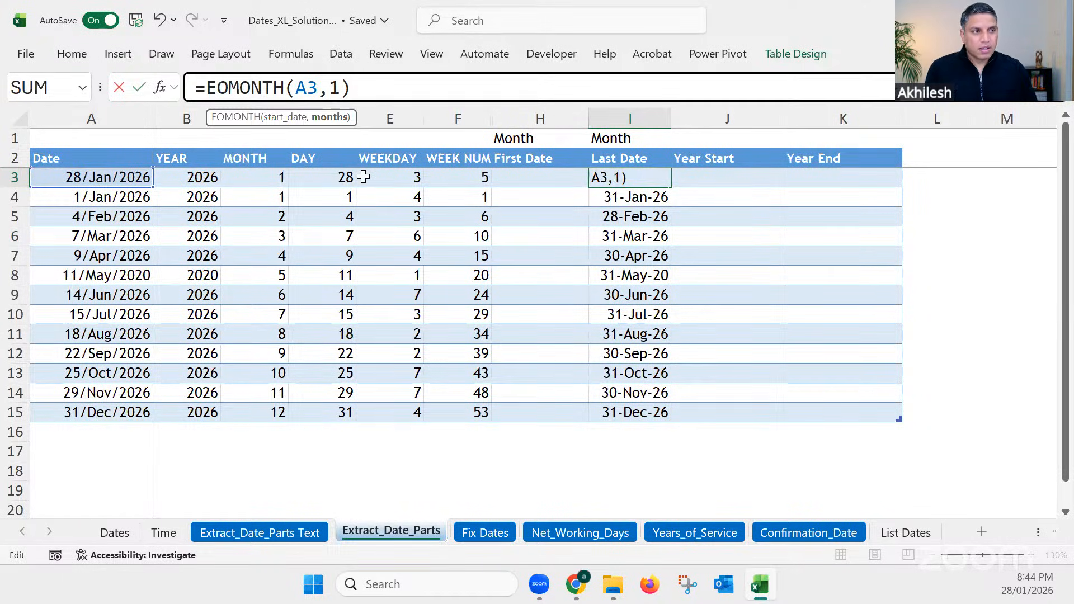
pyautogui.press('Return')
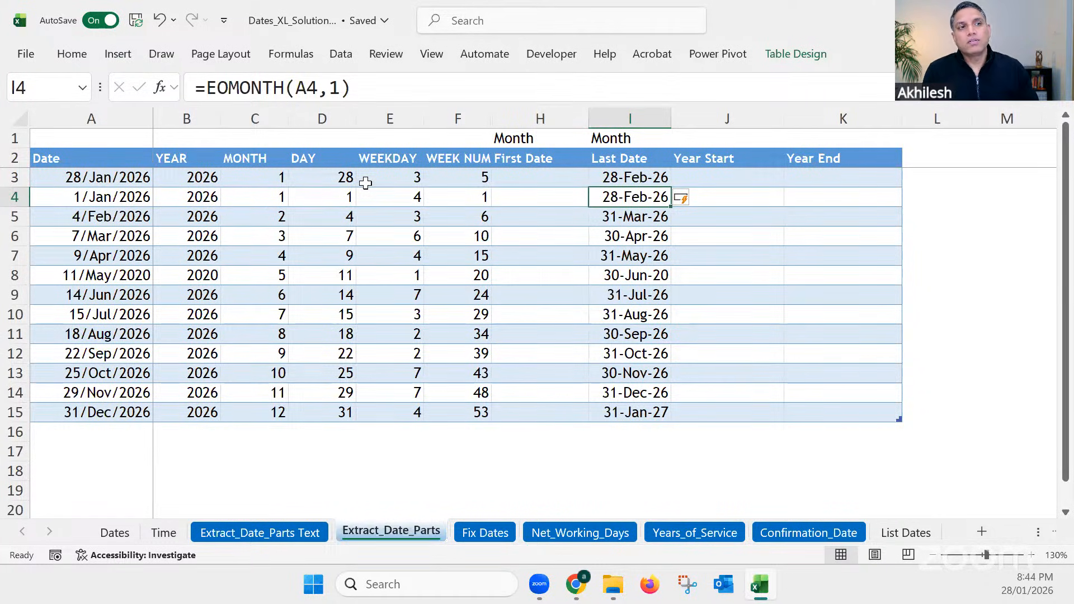
# Step: Change the months argument of the Last Date EOMONTH formula to -1 to return the previous month's end
pyautogui.click(330, 87)
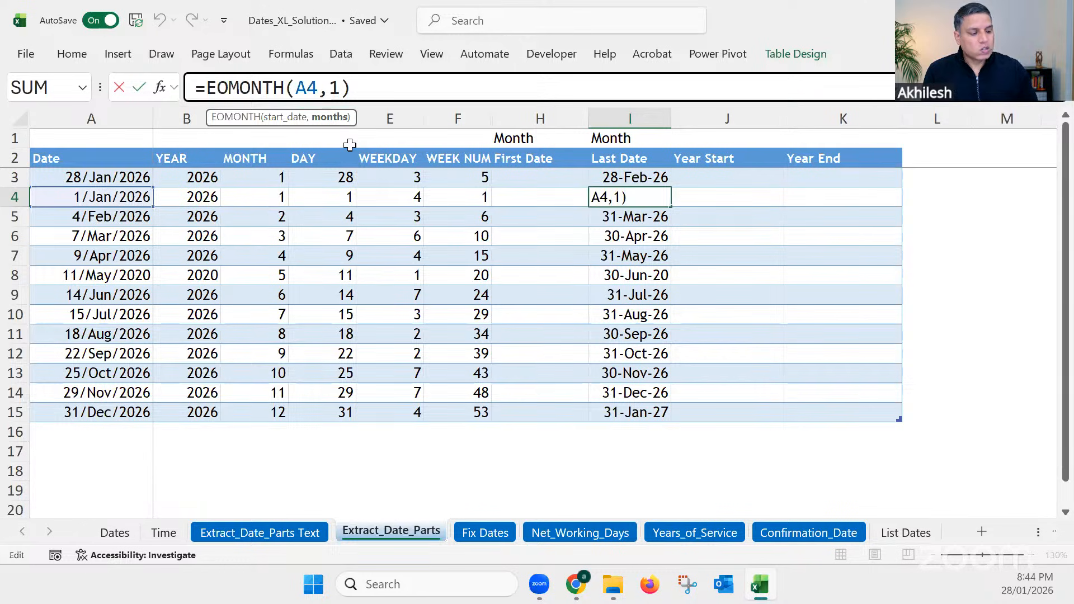
pyautogui.write('-')
pyautogui.press('Return')
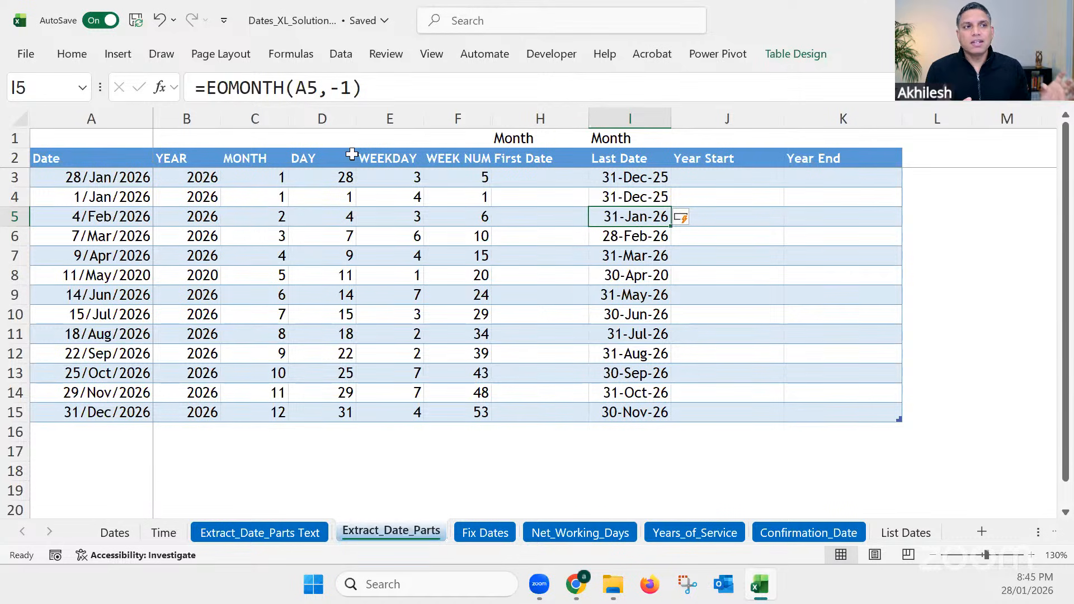
# Step: Change the months argument of the Last Date EOMONTH formula to -5 and review the results in I3:I15
pyautogui.doubleClick(346, 88)
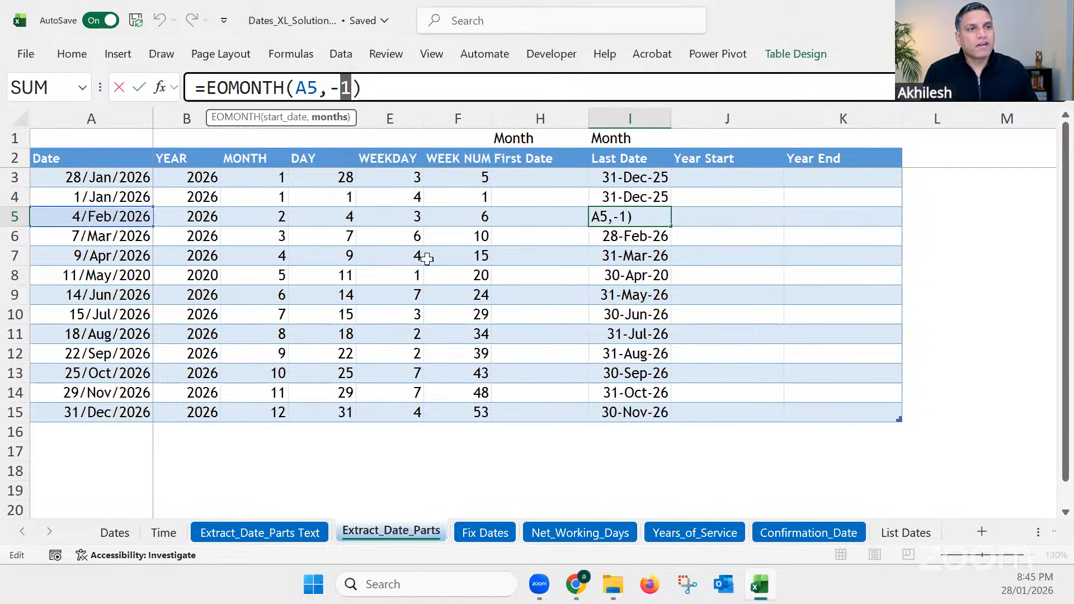
pyautogui.write('5')
pyautogui.press('Return')
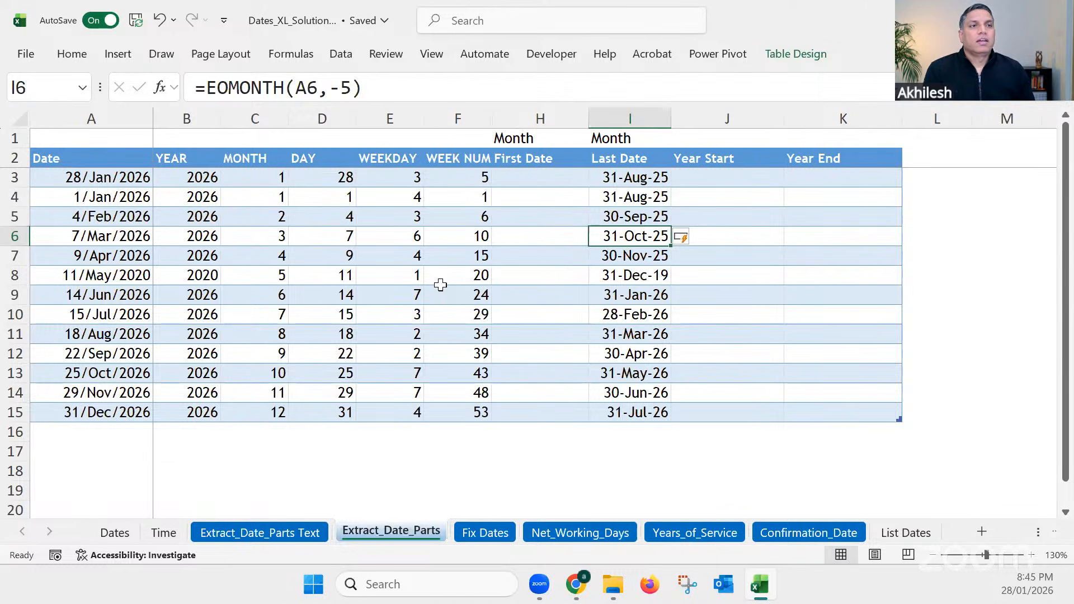
pyautogui.moveTo(648, 178); pyautogui.dragTo(648, 410)
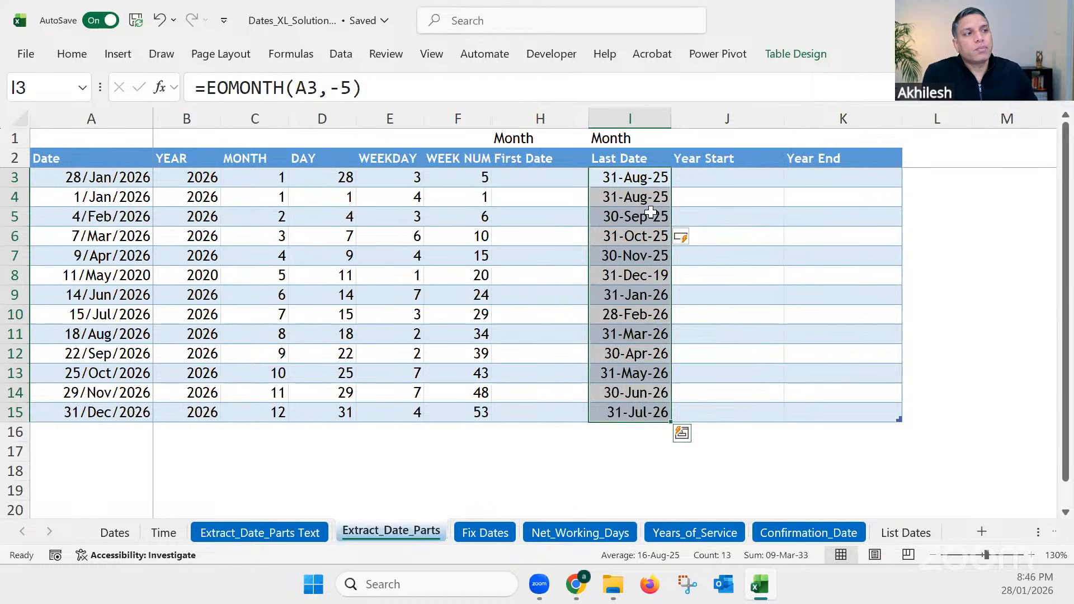
# Step: Set the months argument of the Last Date formula in I3 back to 0, giving =EOMONTH(A3,0)
pyautogui.click(643, 180)
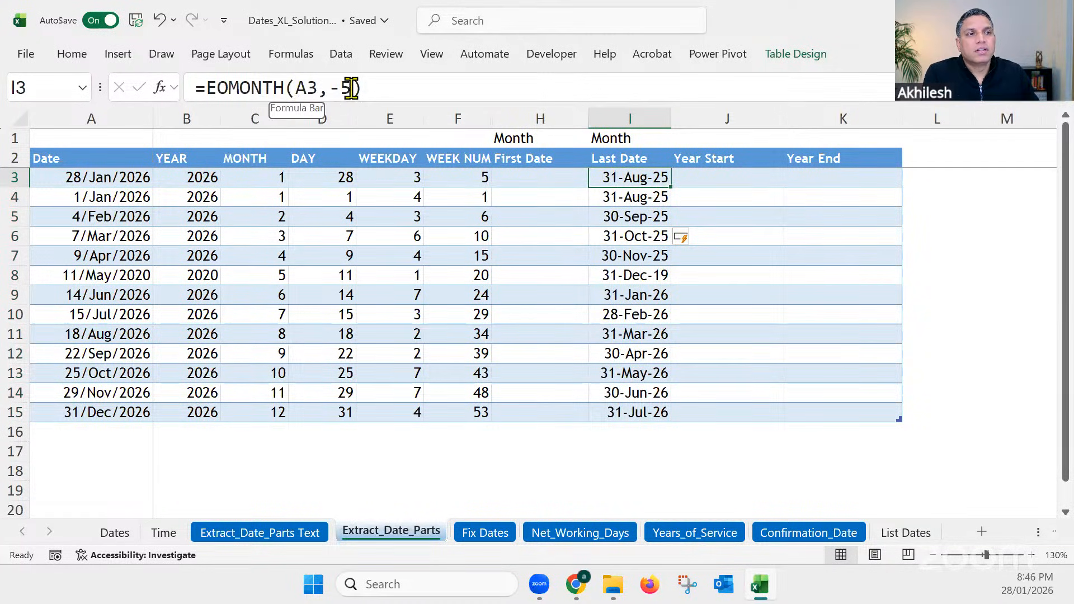
pyautogui.moveTo(350, 88); pyautogui.dragTo(333, 88)
pyautogui.write('0')
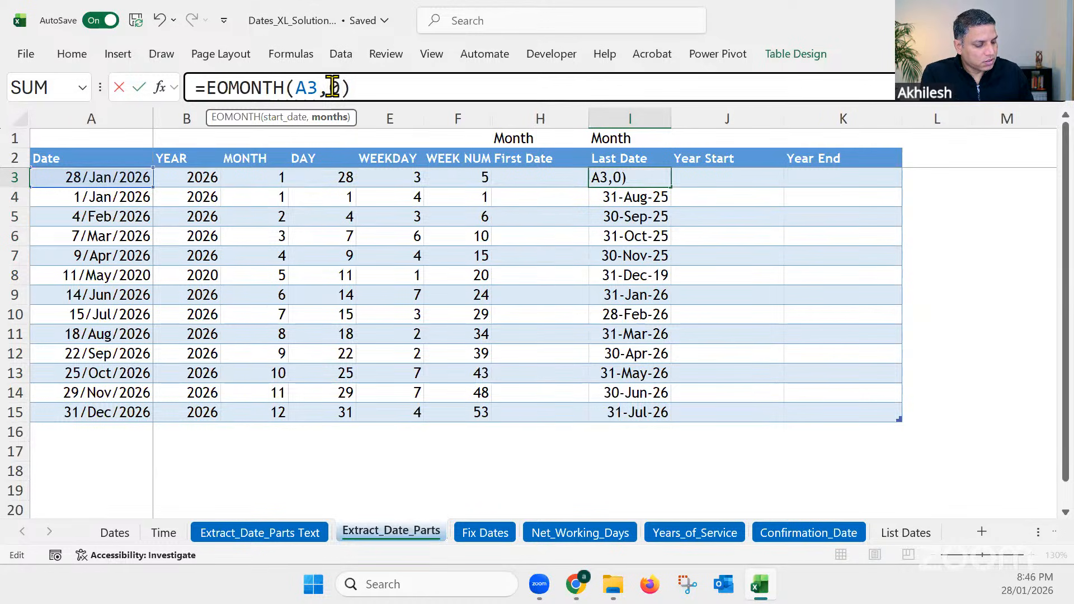
pyautogui.press('Return')
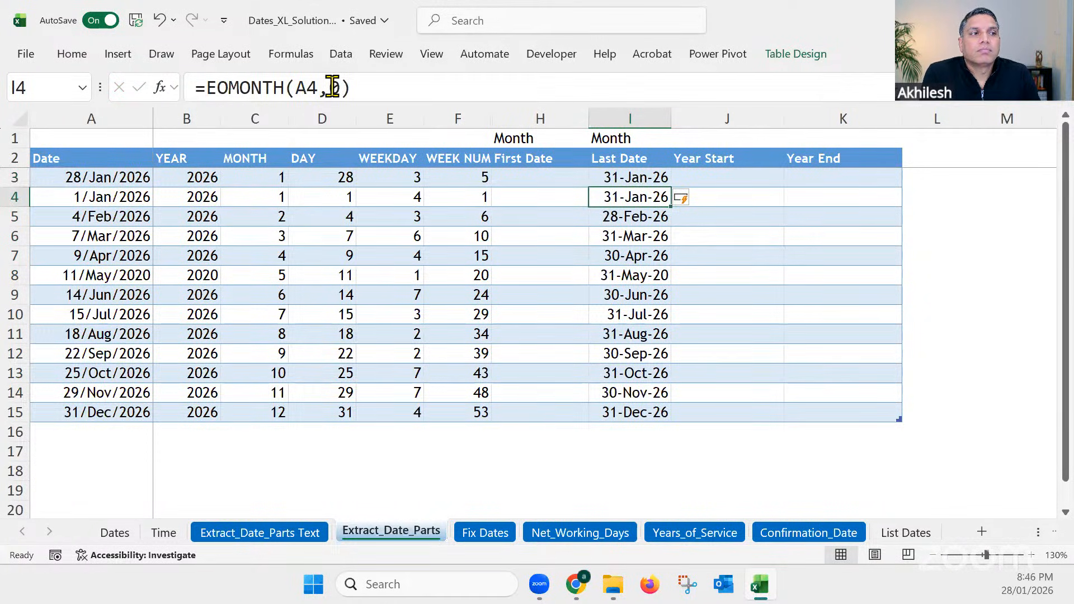
# Step: Widen the First Date column H slightly and review the source date in A3 and its year and month in B3:C3
pyautogui.click(540, 178)
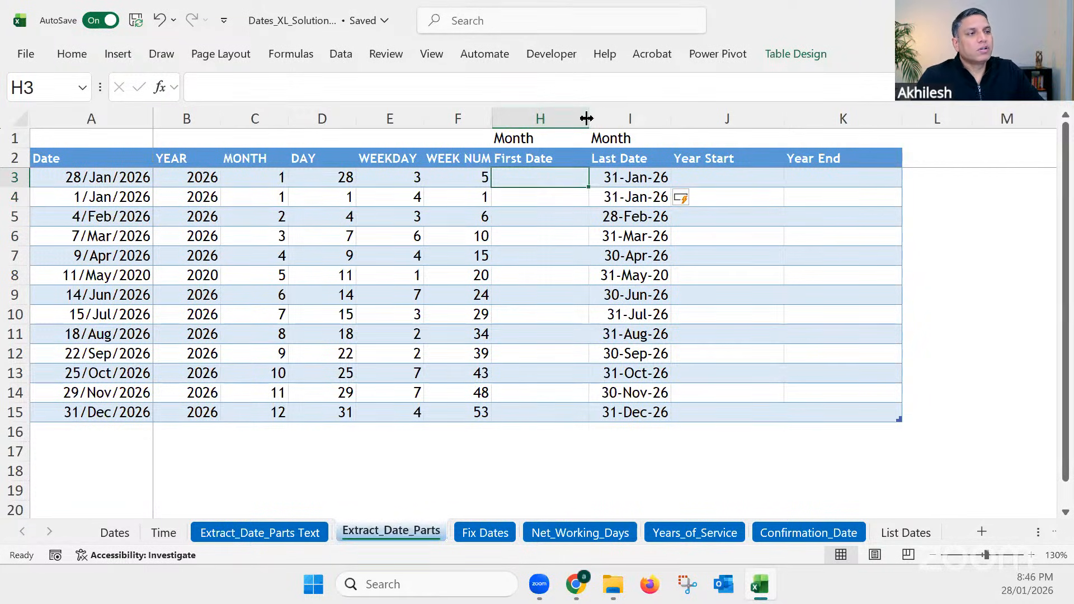
pyautogui.moveTo(588, 118); pyautogui.dragTo(602, 118)
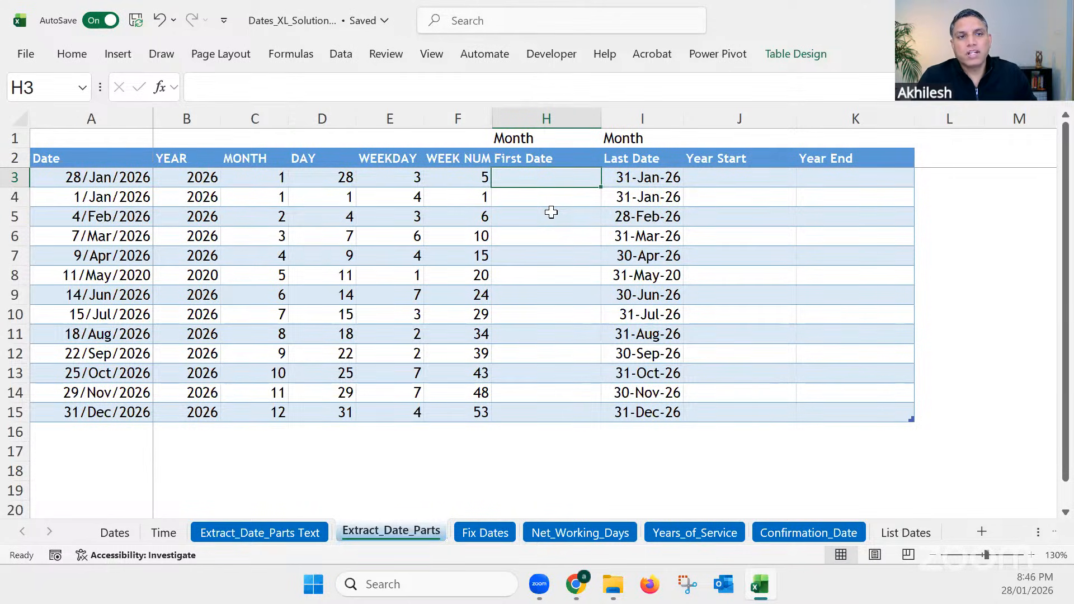
pyautogui.click(104, 183)
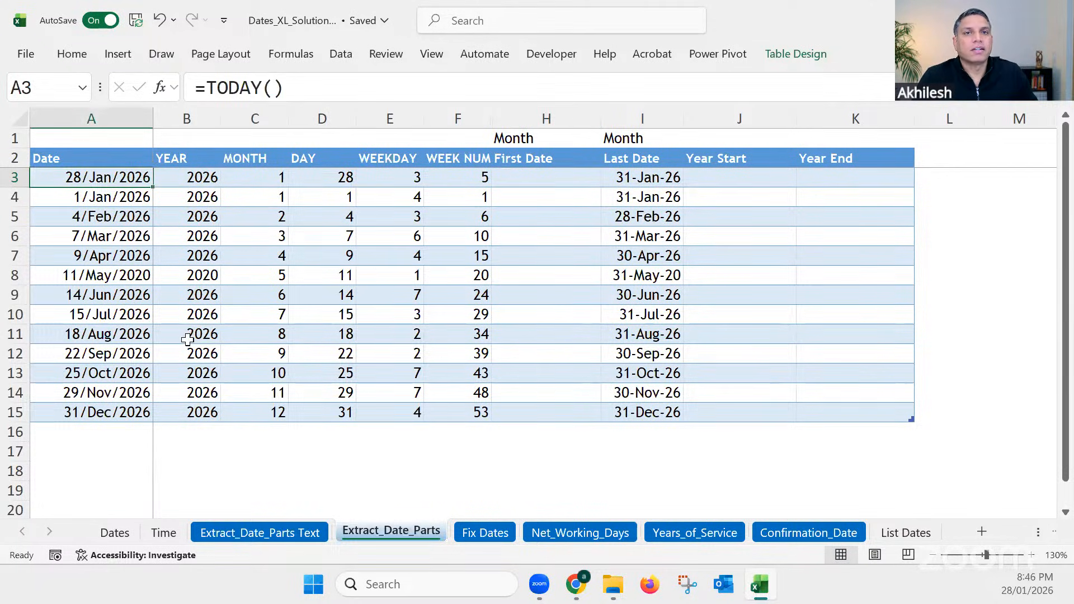
pyautogui.click(544, 177)
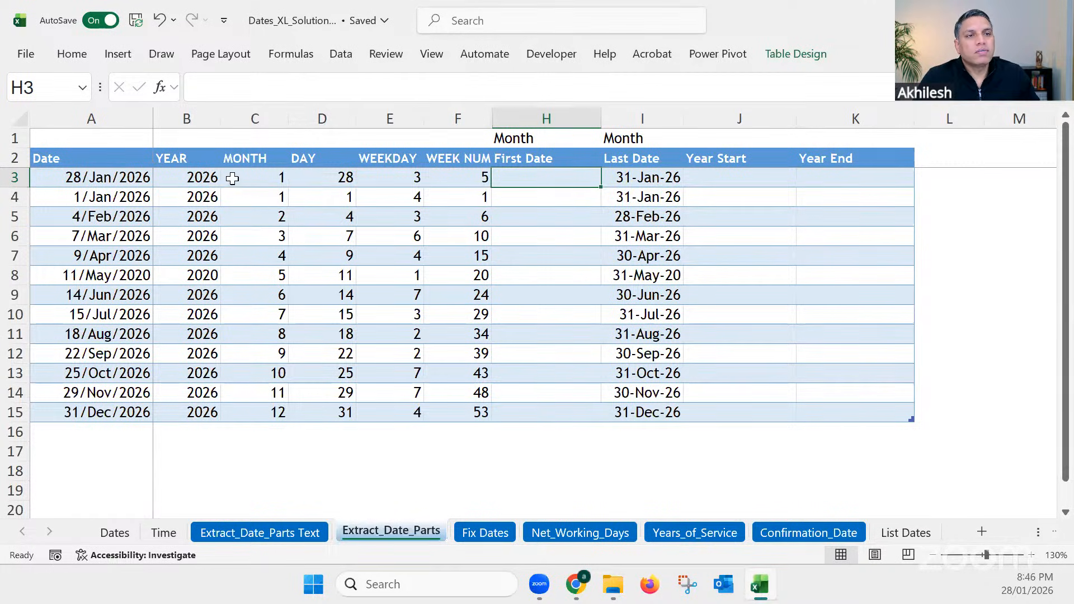
pyautogui.moveTo(216, 177); pyautogui.dragTo(280, 178)
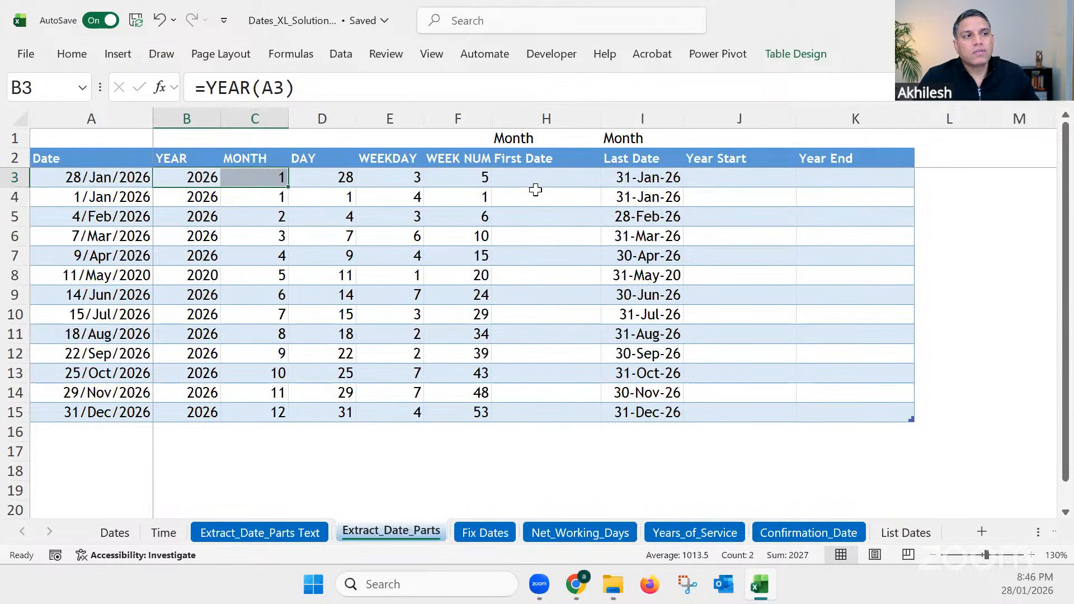
# Step: Unhide the DATE Function column G between columns F and H and widen it
pyautogui.moveTo(508, 119); pyautogui.dragTo(472, 112)
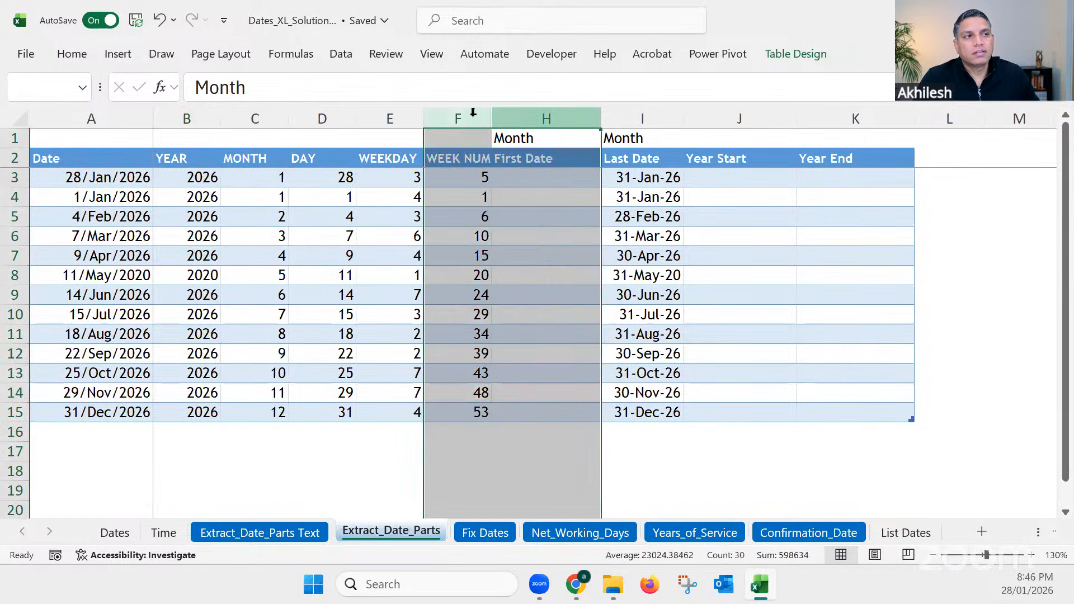
pyautogui.rightClick(495, 118)
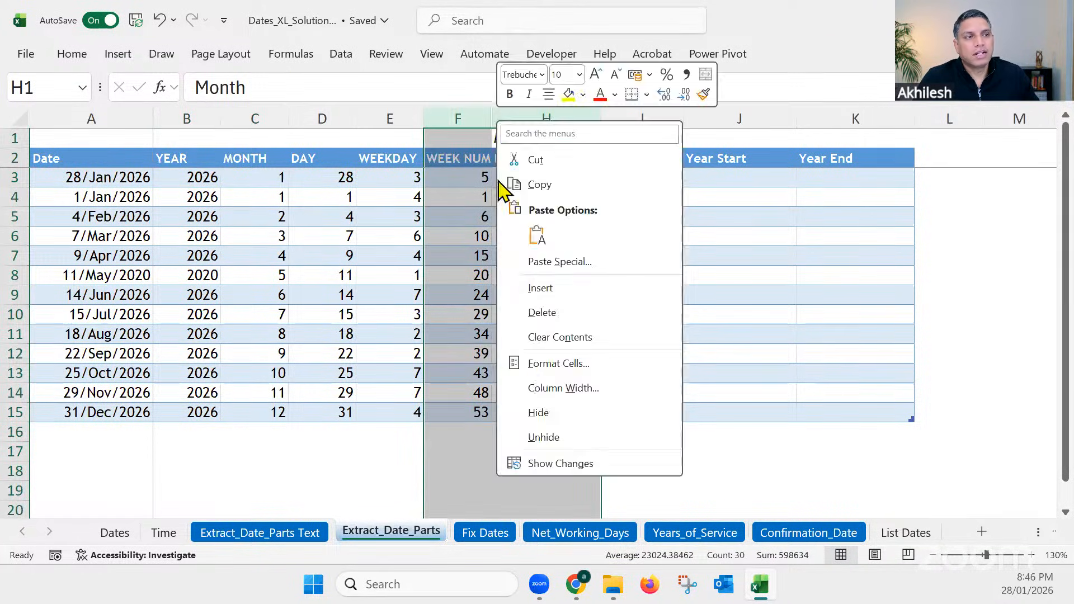
pyautogui.click(544, 438)
pyautogui.click(528, 173)
pyautogui.moveTo(558, 112); pyautogui.dragTo(590, 113)
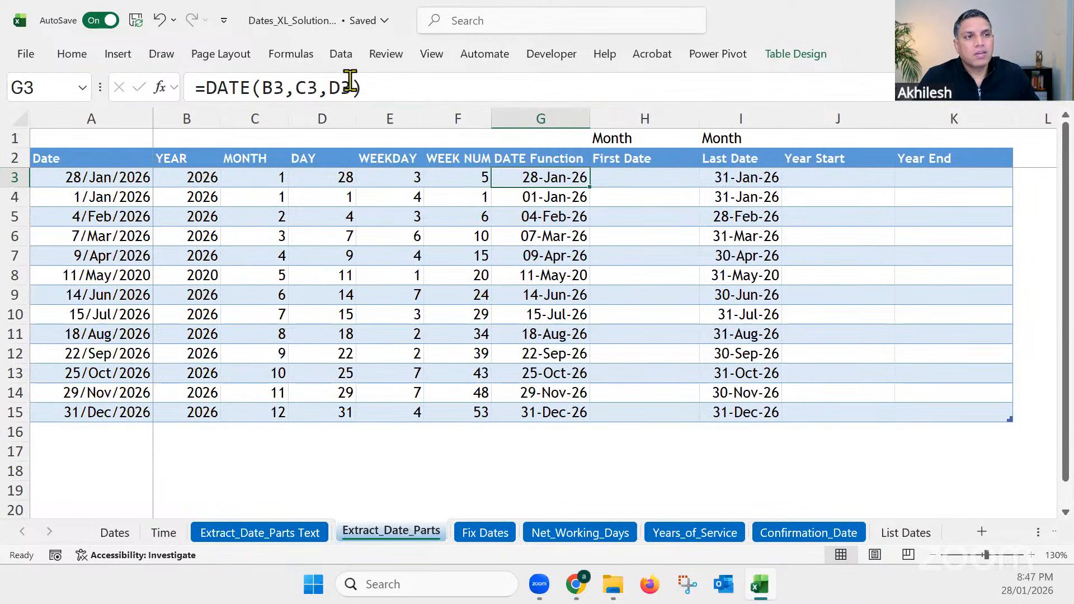
# Step: Replace the day argument of the DATE formula in G3 with 15 so column G returns the 15th of each month
pyautogui.doubleClick(286, 86)
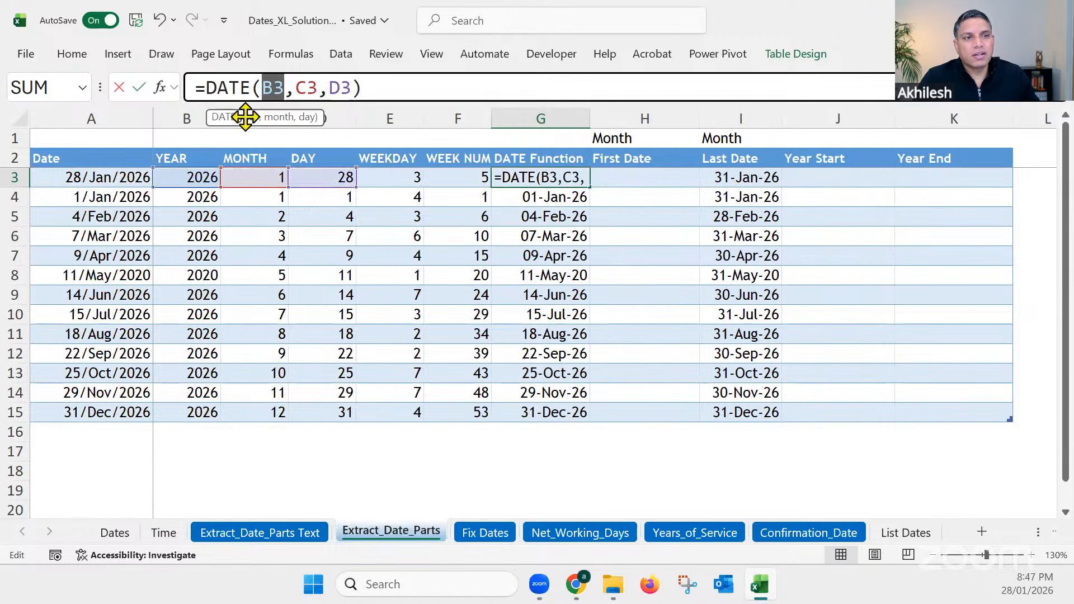
pyautogui.doubleClick(304, 87)
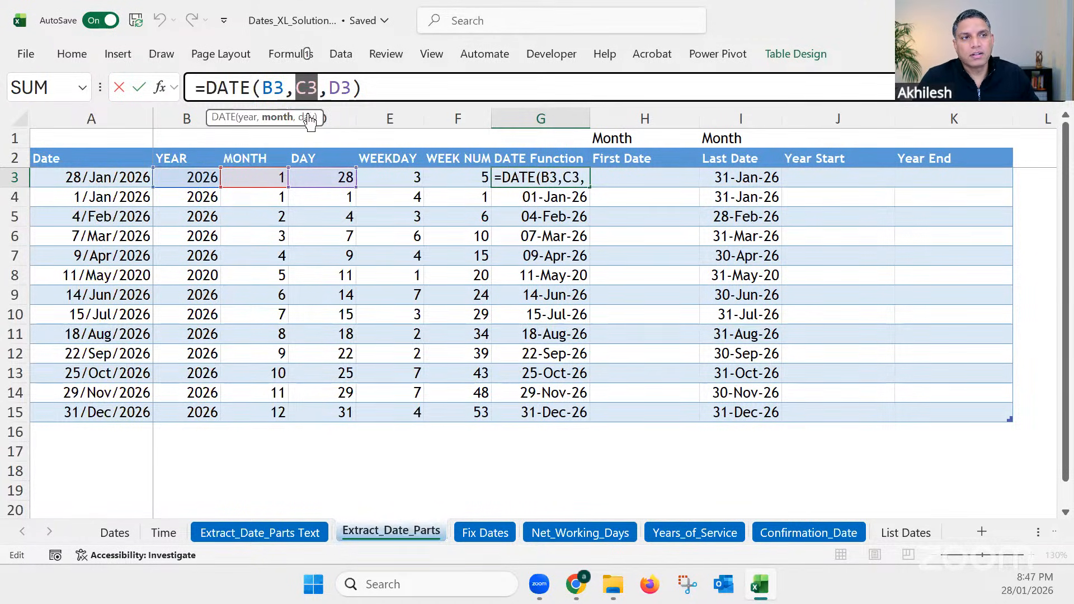
pyautogui.click(344, 87)
pyautogui.doubleClick(344, 87)
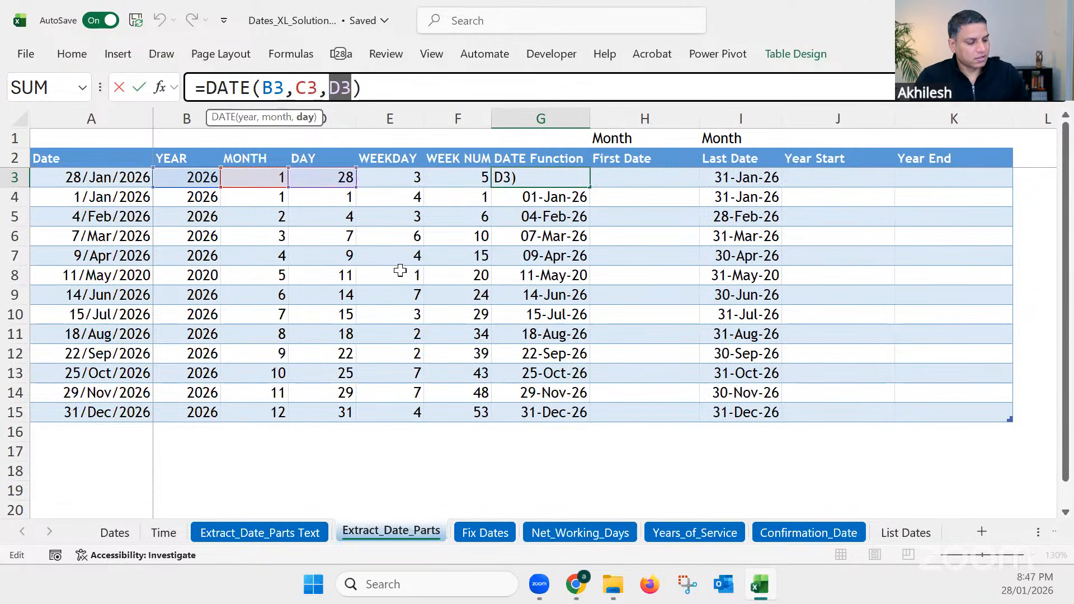
pyautogui.write('15')
pyautogui.press('Return')
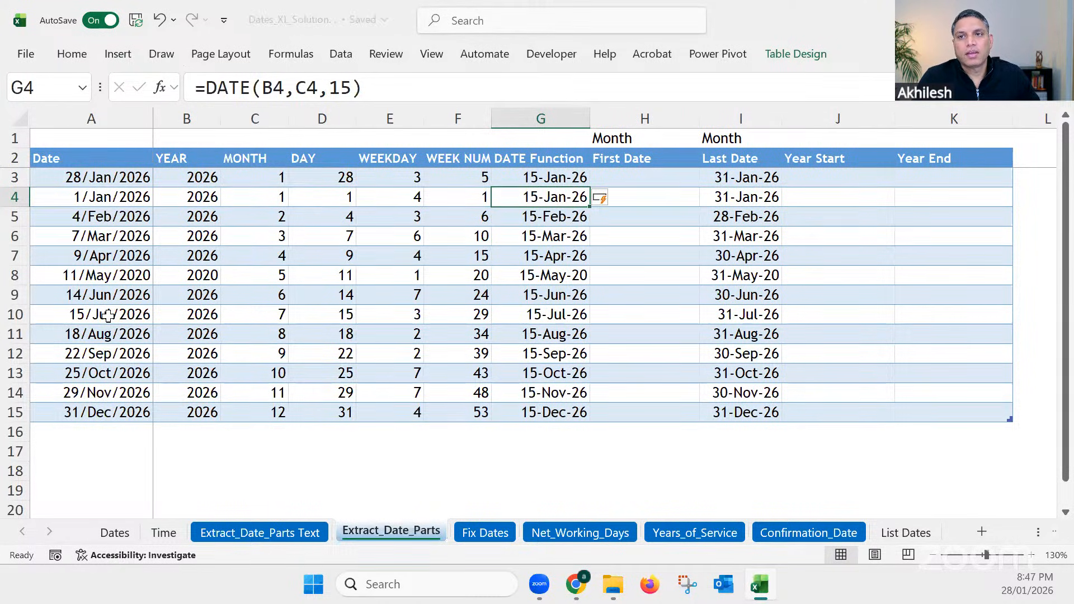
# Step: Check the DATE formulas in G3 and G7 and hide the DATE Function column G
pyautogui.click(559, 178)
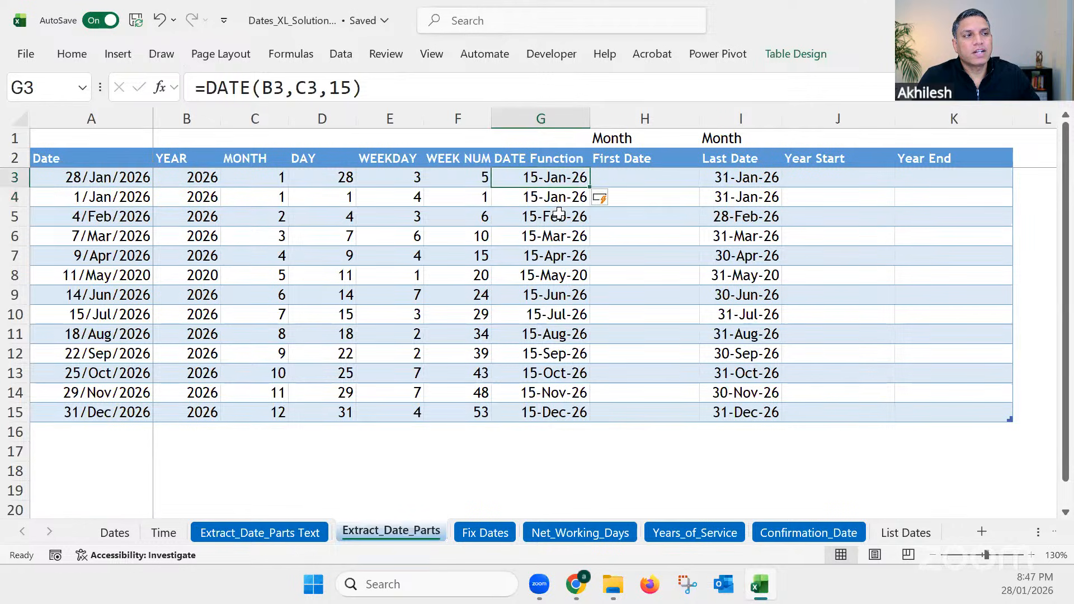
pyautogui.click(553, 256)
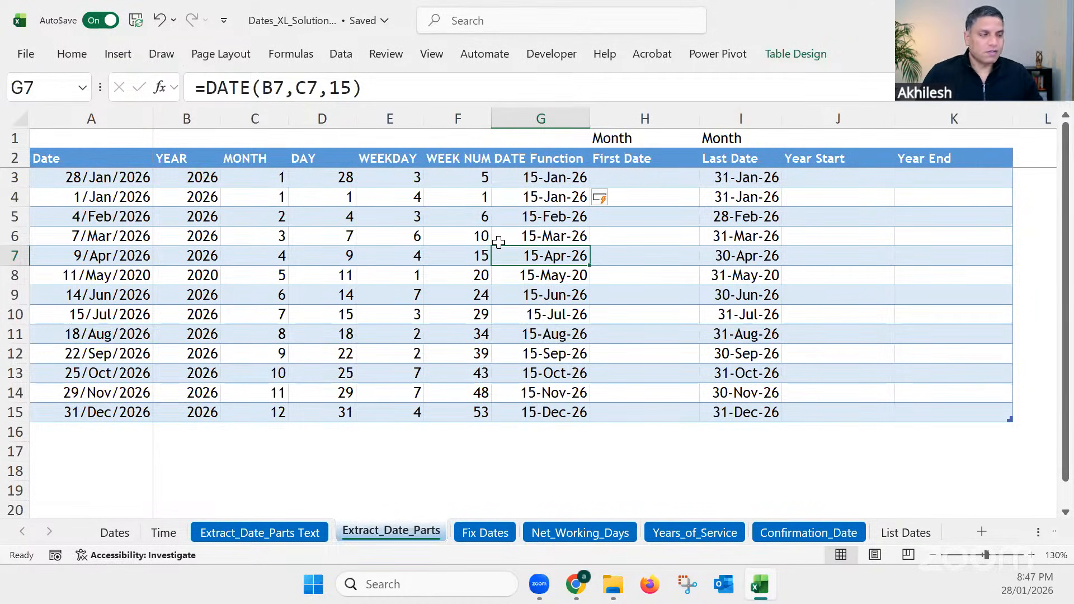
pyautogui.click(540, 116)
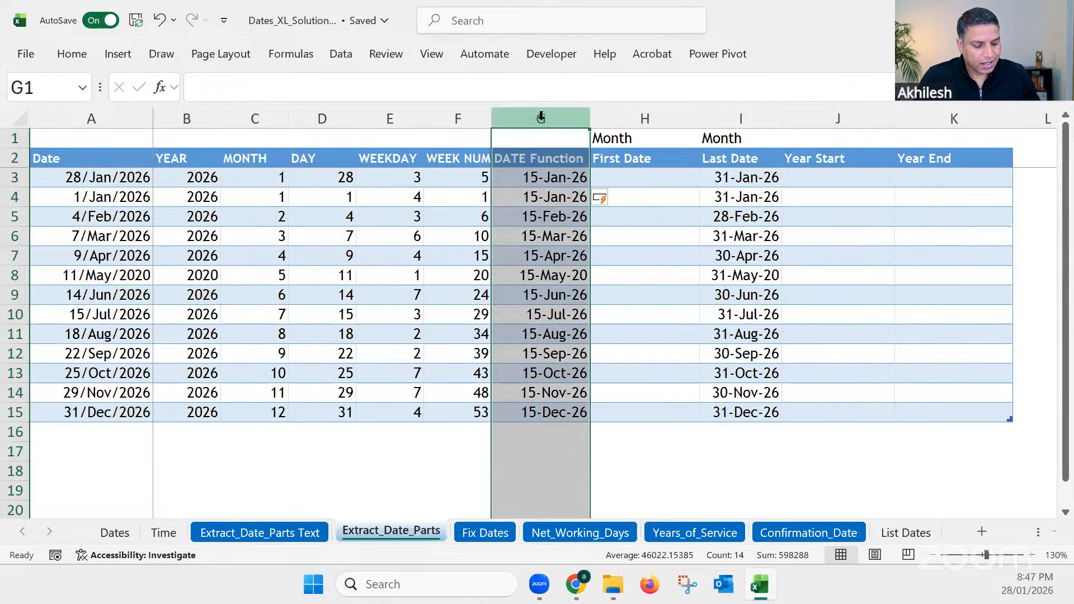
pyautogui.hotkey('ctrl', '0')
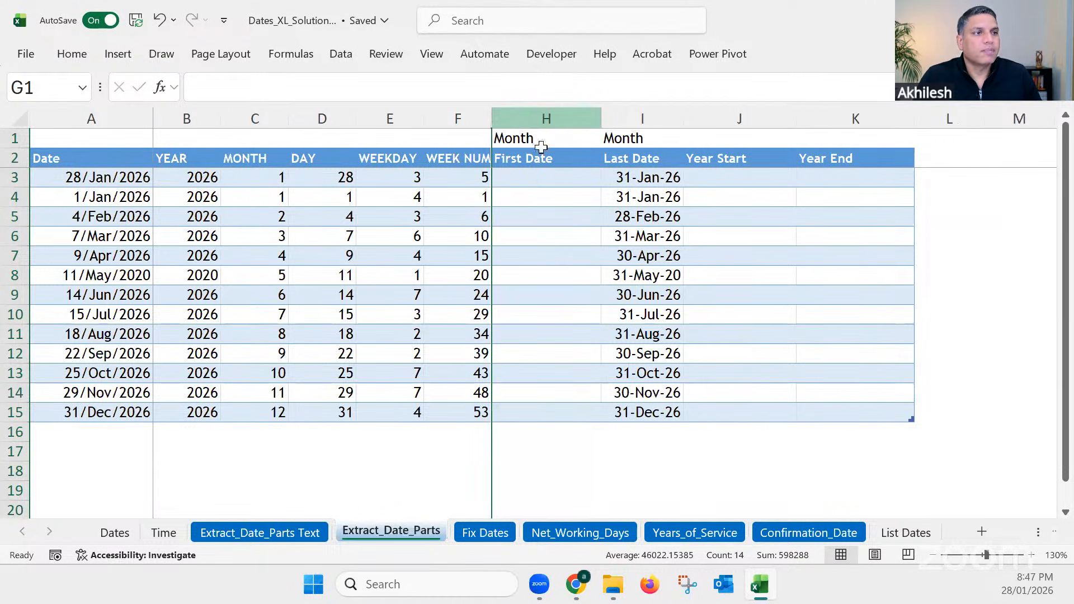
# Step: Enter =EOMONTH(A3,-1) in H3 to fill the First Date column with the previous month's last day
pyautogui.click(539, 180)
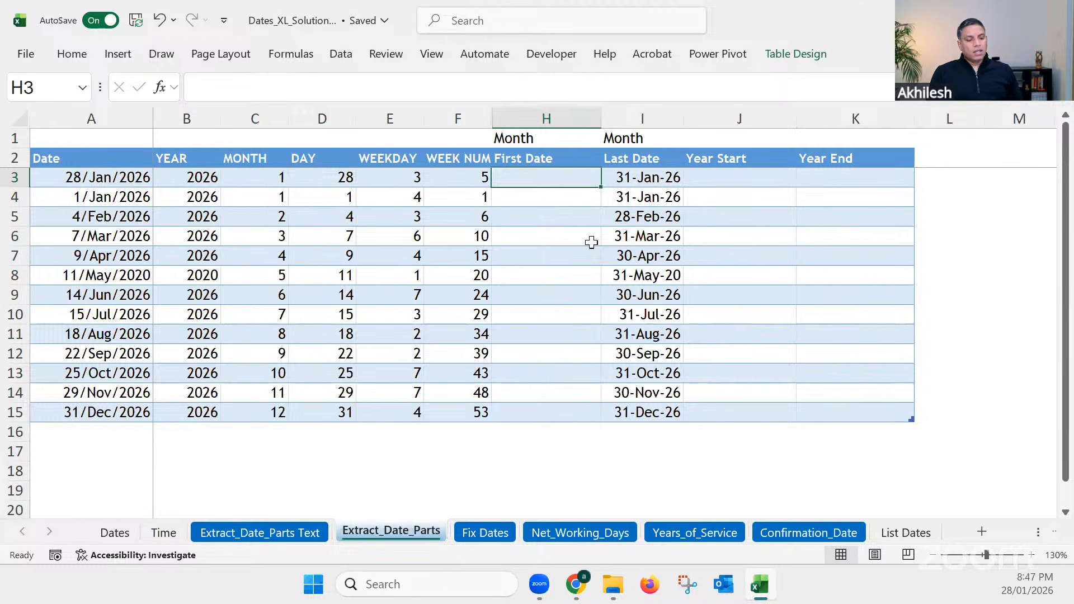
pyautogui.write('=')
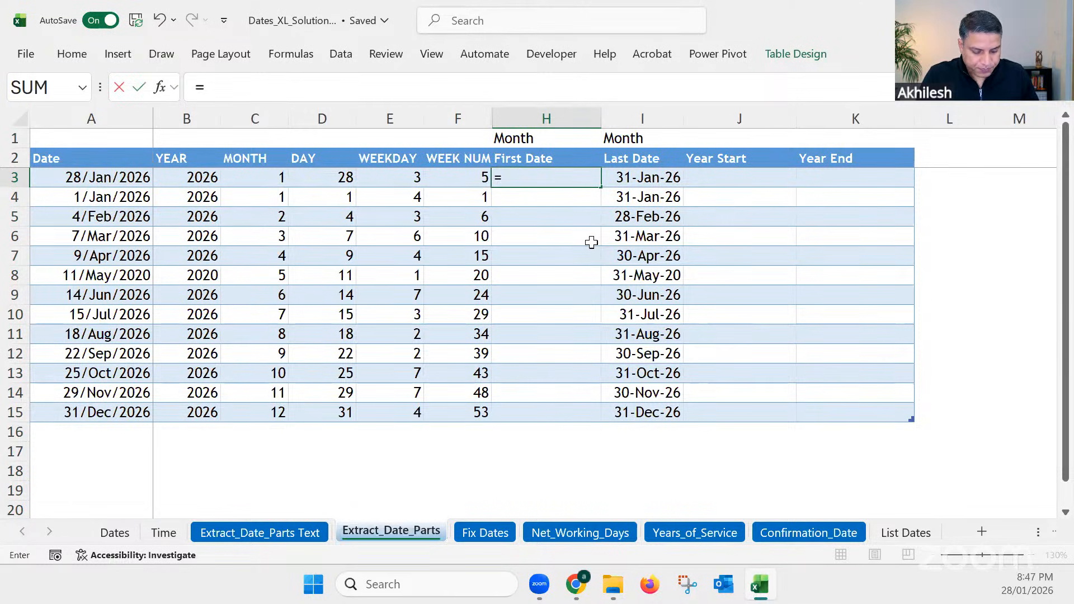
pyautogui.write('eom')
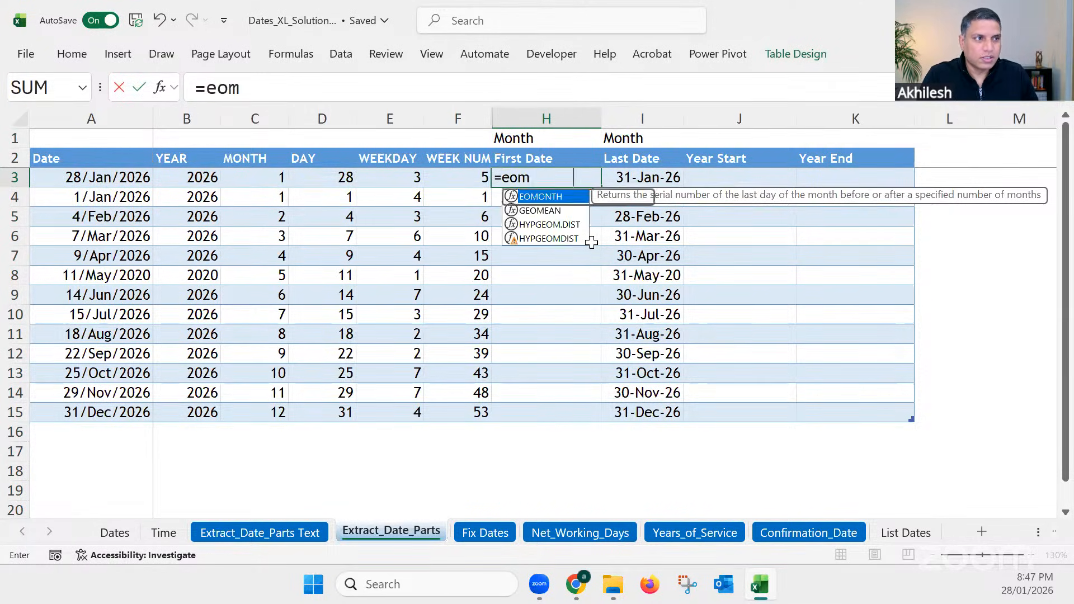
pyautogui.press('Tab')
pyautogui.click(126, 177)
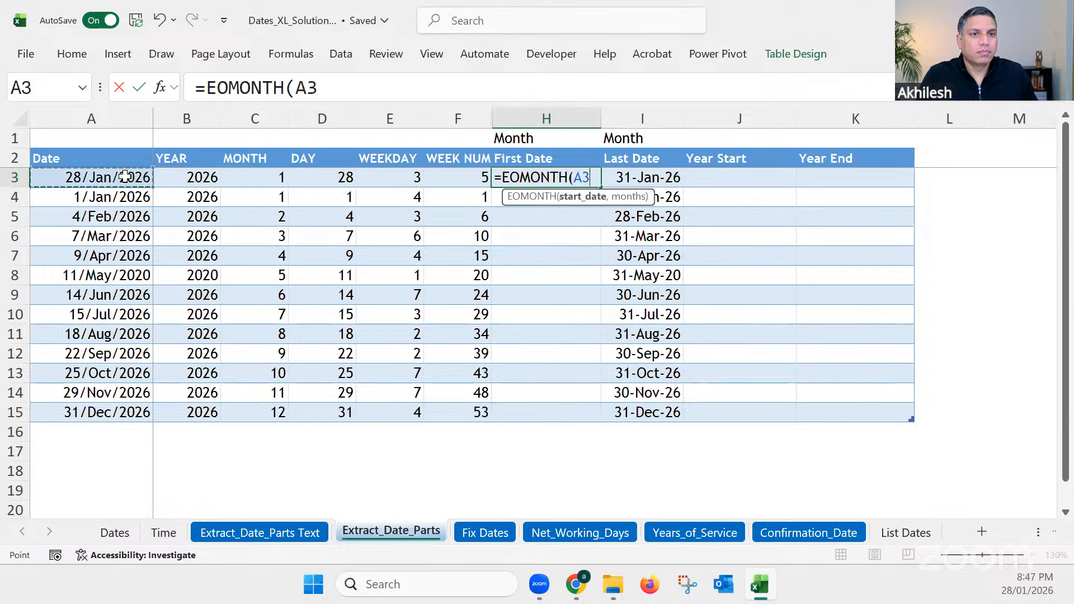
pyautogui.write(',')
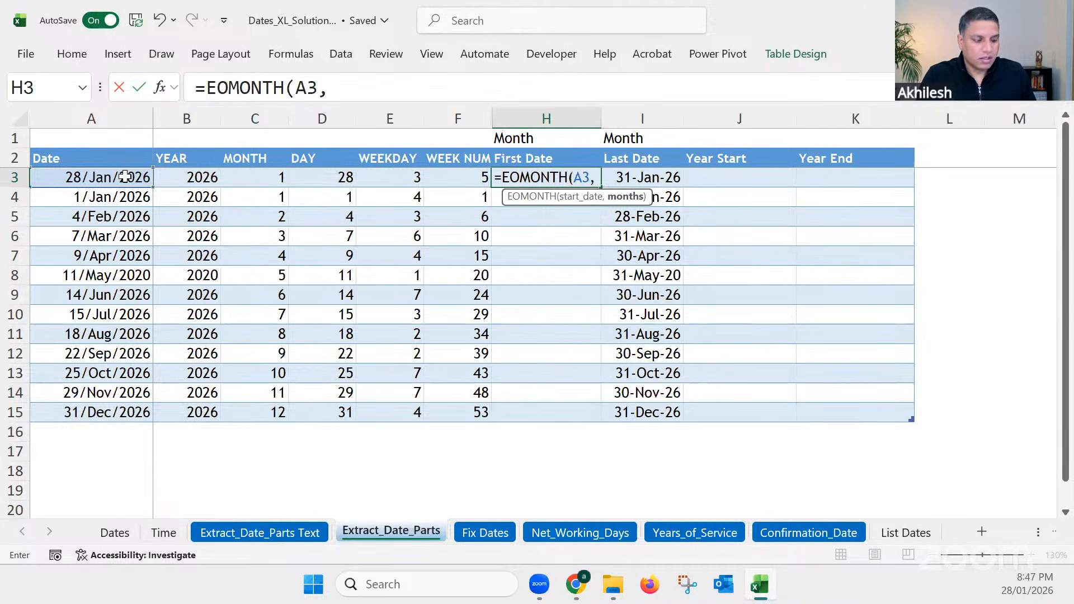
pyautogui.write('0')
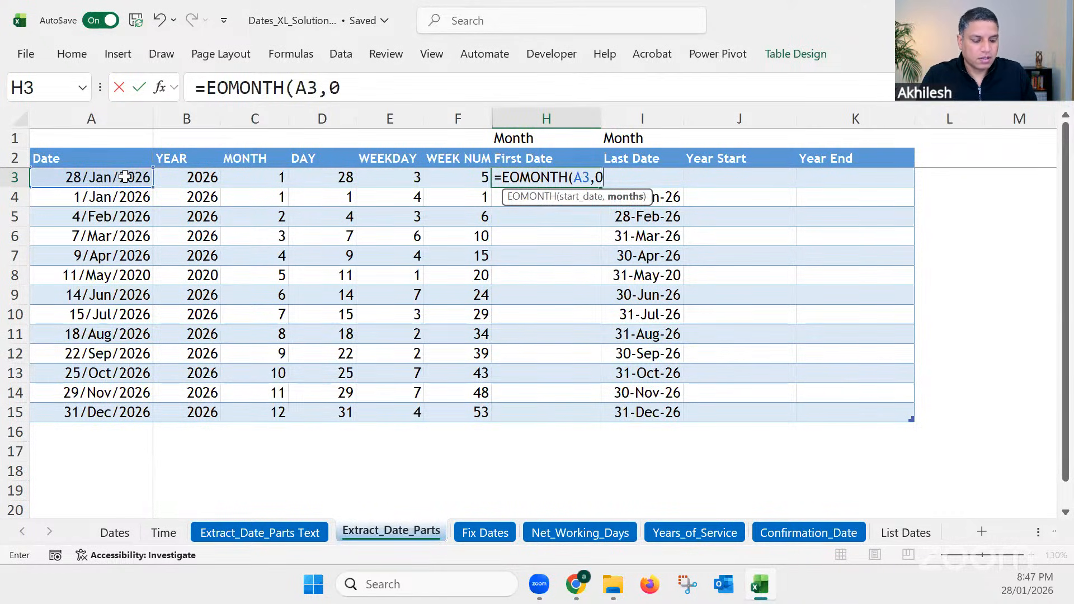
pyautogui.press('BackSpace')
pyautogui.write('-1')
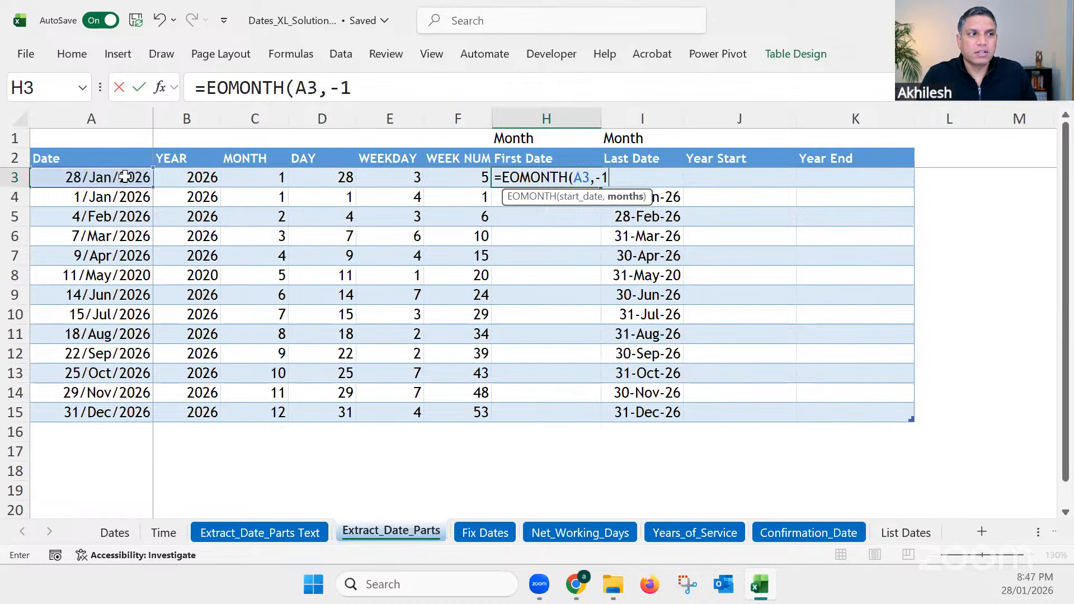
pyautogui.write(')')
pyautogui.press('Return')
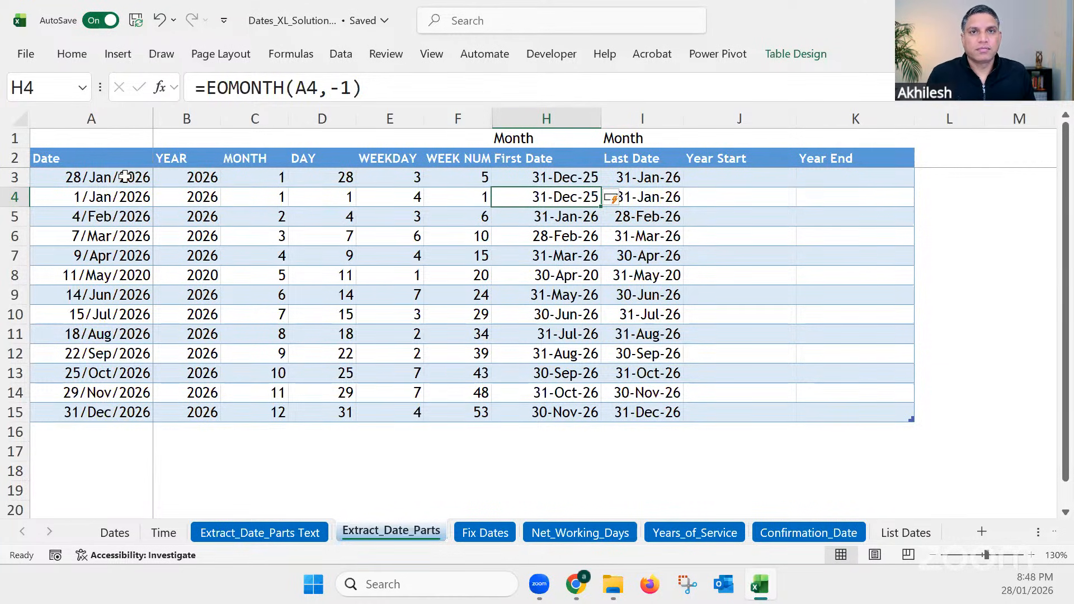
pyautogui.click(576, 180)
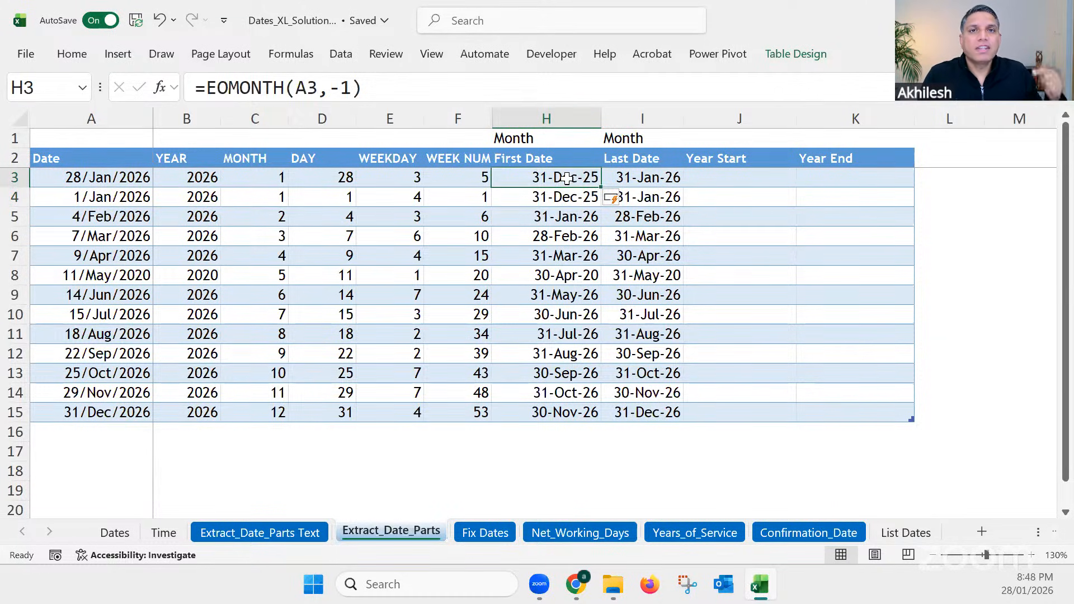
# Step: Append +1 to the EOMONTH formula in H3, making it =EOMONTH(A3,-1)+1, and compare it with the Last Date formula in I3
pyautogui.click(437, 87)
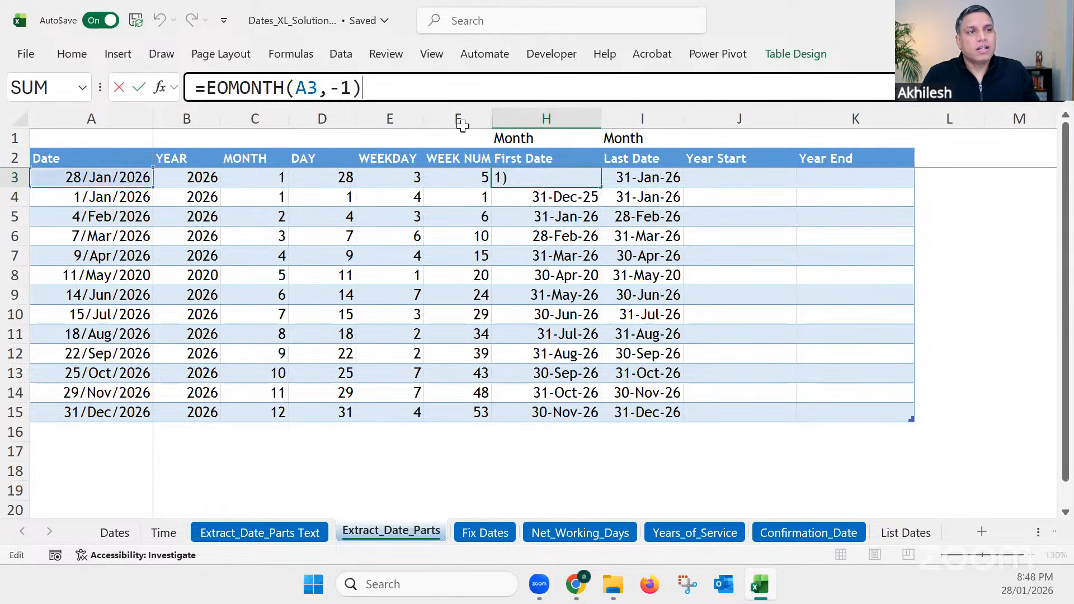
pyautogui.write('+1')
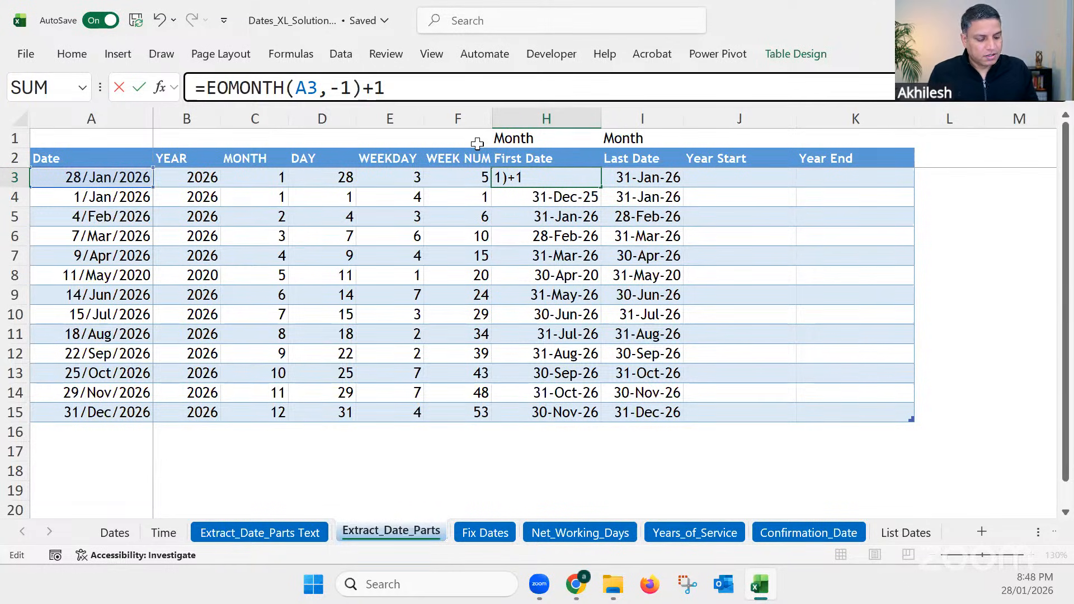
pyautogui.press('Return')
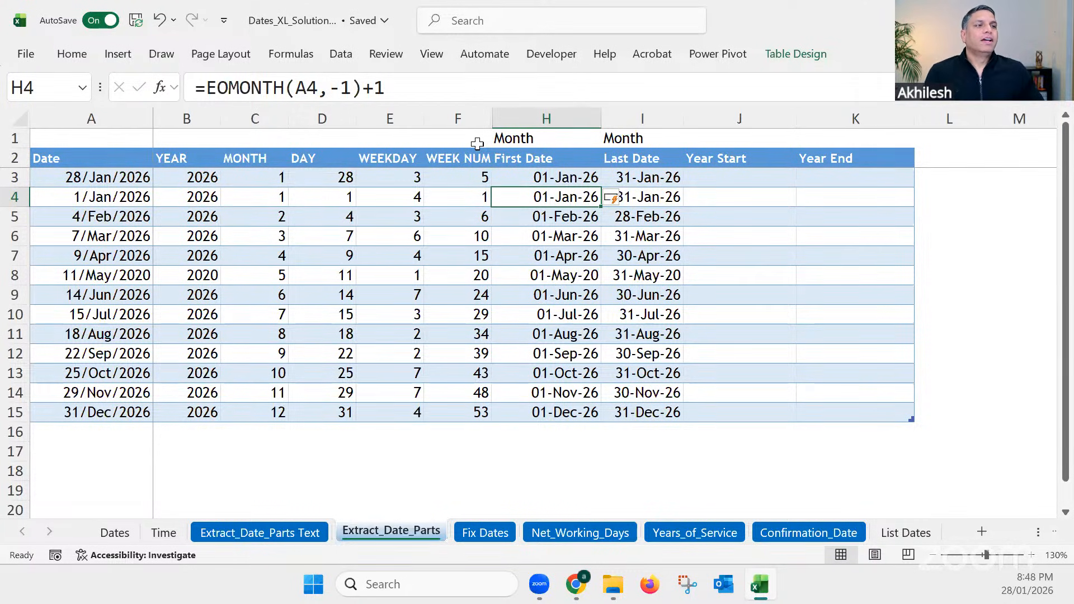
pyautogui.click(554, 175)
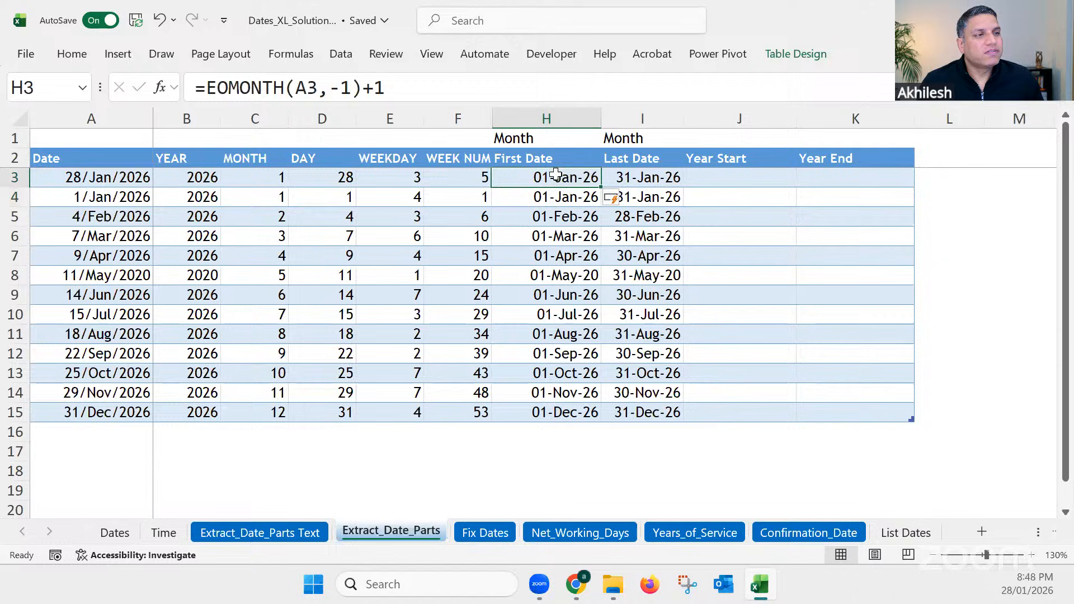
pyautogui.click(654, 177)
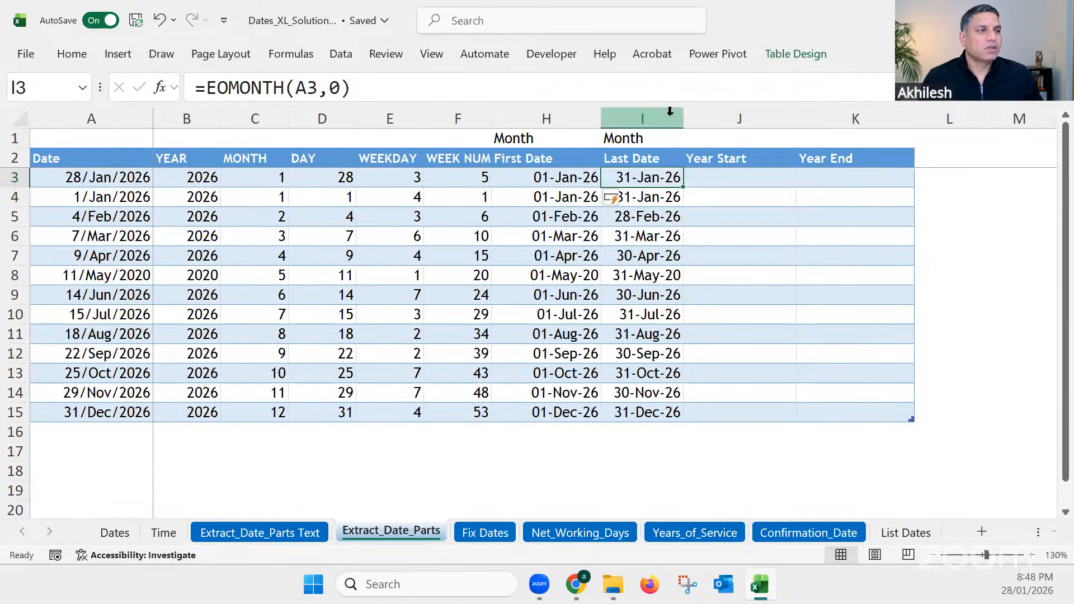
# Step: Hide columns E through I and widen the Year Start and Year End columns J and K
pyautogui.moveTo(669, 111); pyautogui.dragTo(410, 131)
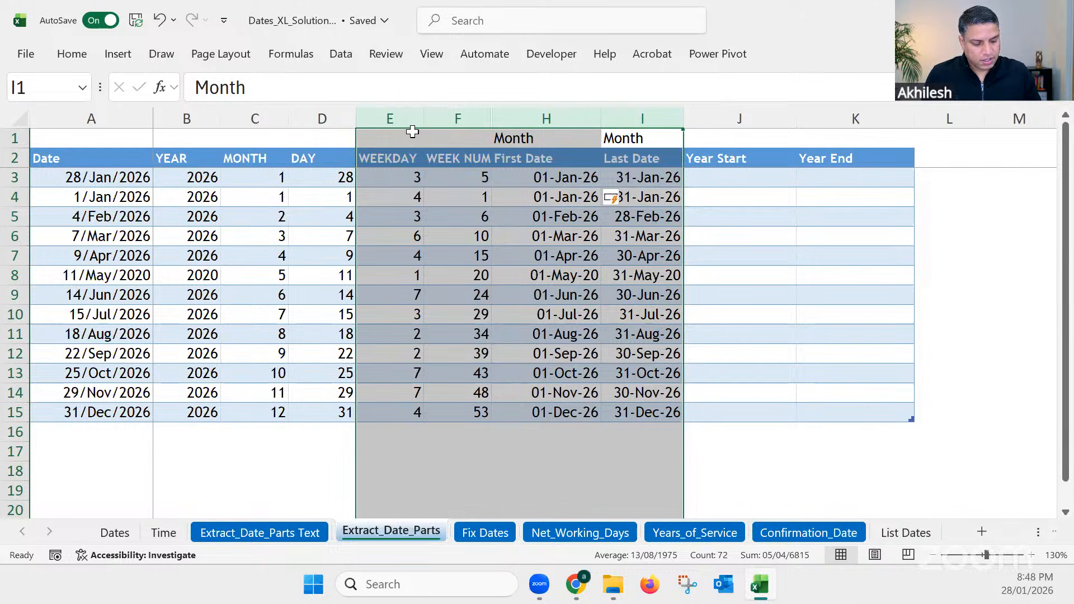
pyautogui.hotkey('ctrl', '0')
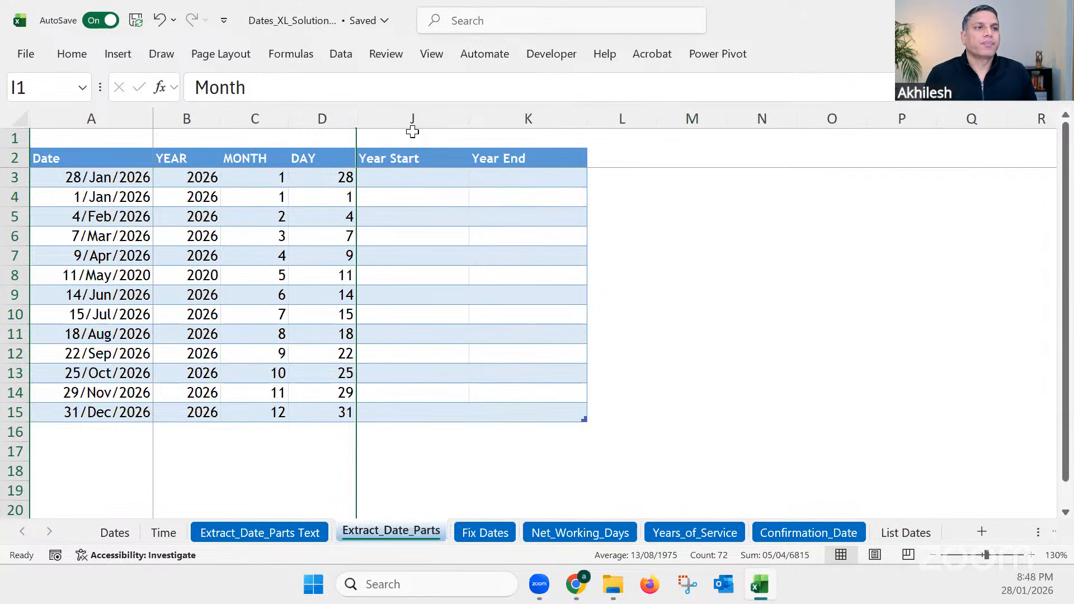
pyautogui.click(424, 176)
pyautogui.moveTo(468, 117); pyautogui.dragTo(496, 117)
pyautogui.click(549, 179)
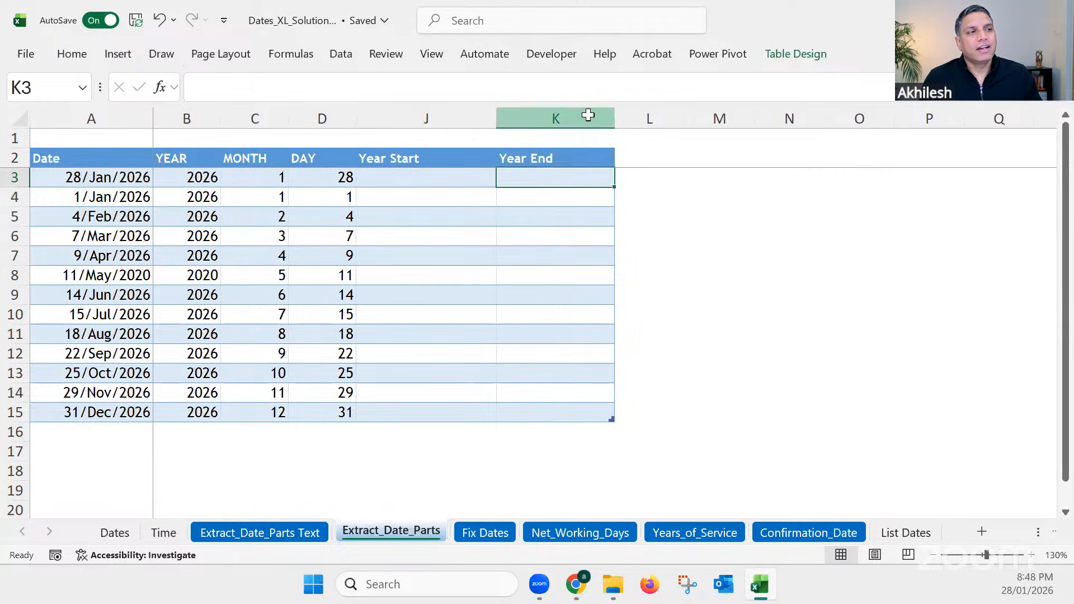
pyautogui.click(587, 117)
pyautogui.moveTo(614, 117); pyautogui.dragTo(638, 117)
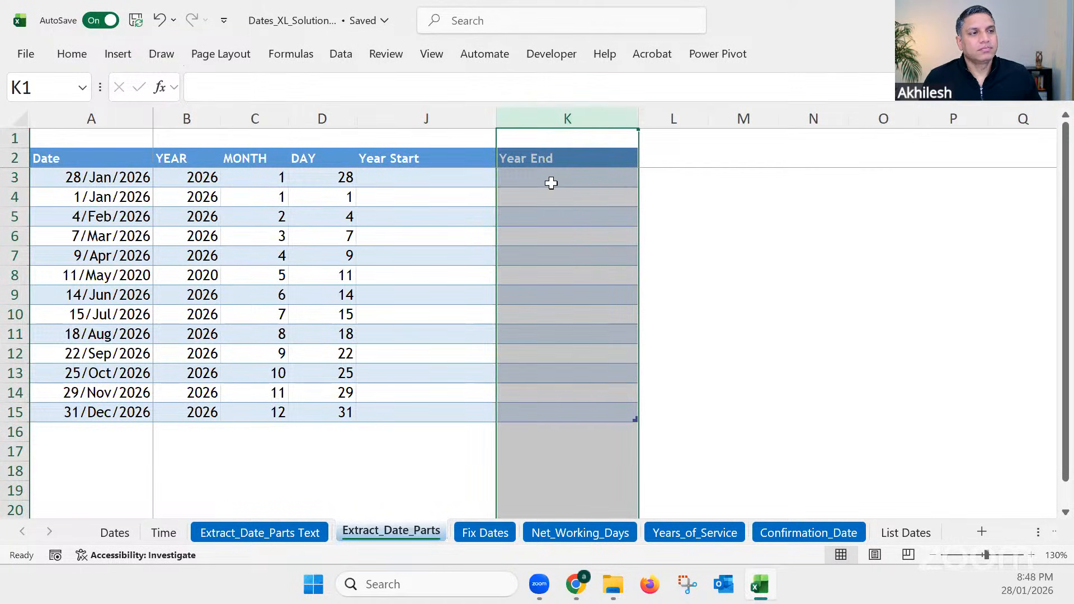
pyautogui.click(552, 179)
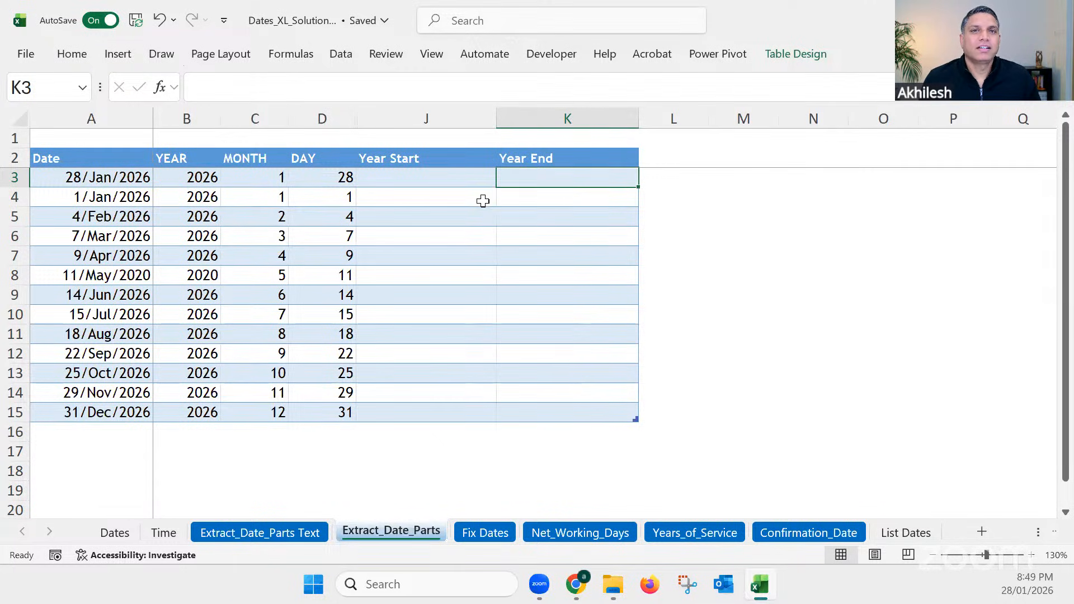
pyautogui.click(463, 178)
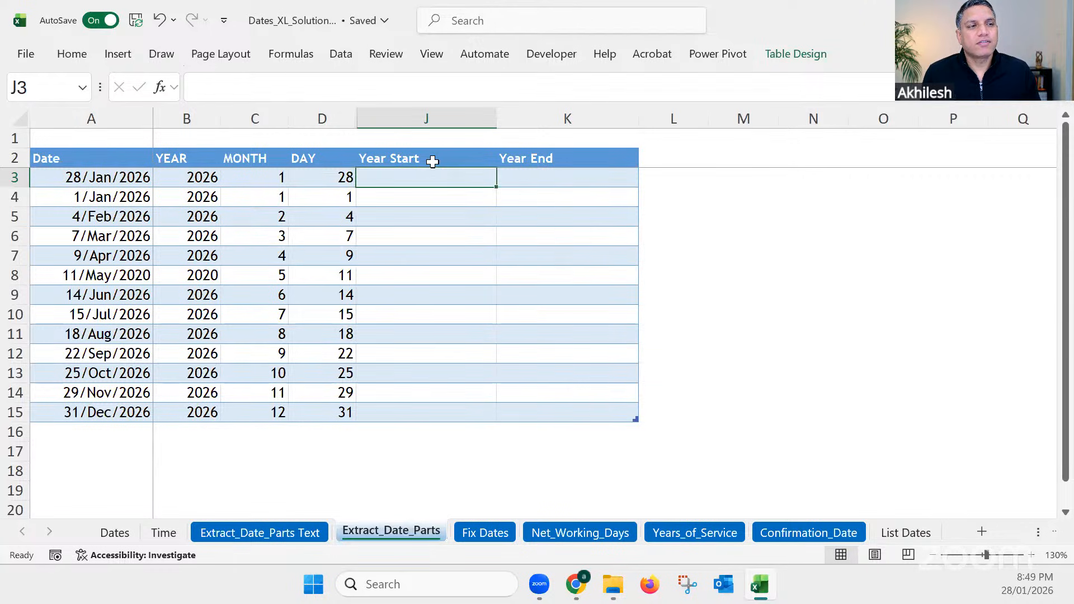
pyautogui.click(555, 161)
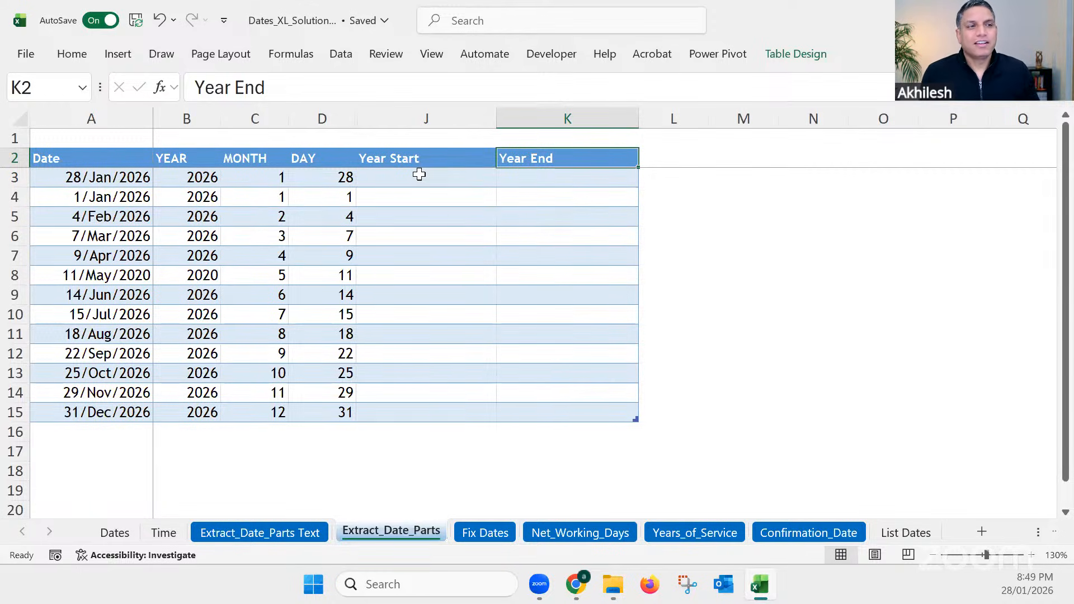
pyautogui.click(419, 176)
# Step: Unhide all hidden columns between A and J and review the date in A3 and the calculated columns B to I
pyautogui.moveTo(362, 117); pyautogui.dragTo(137, 115)
pyautogui.rightClick(139, 119)
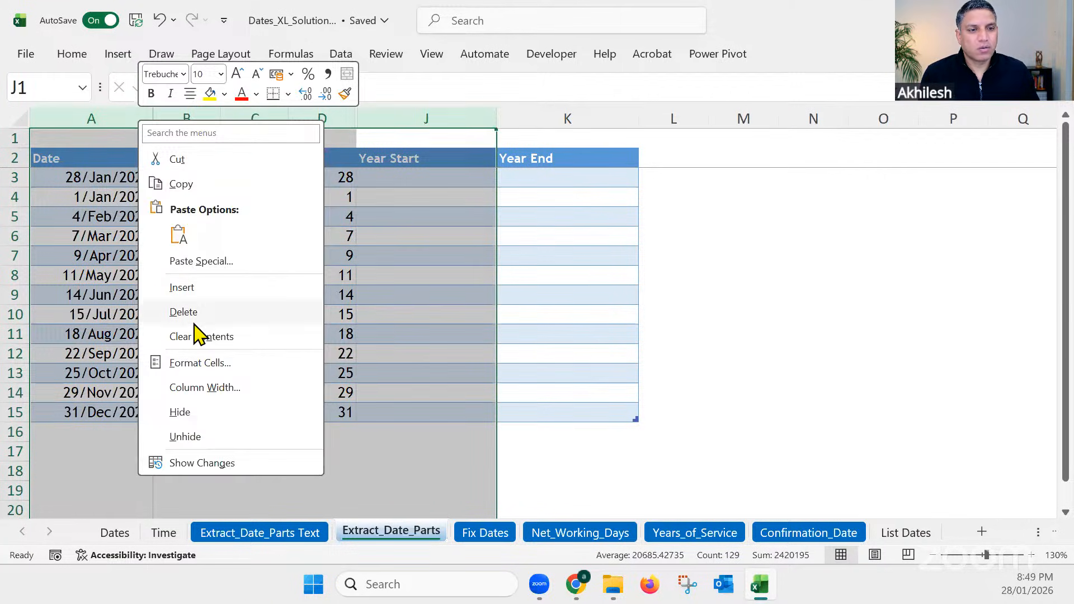
pyautogui.click(201, 427)
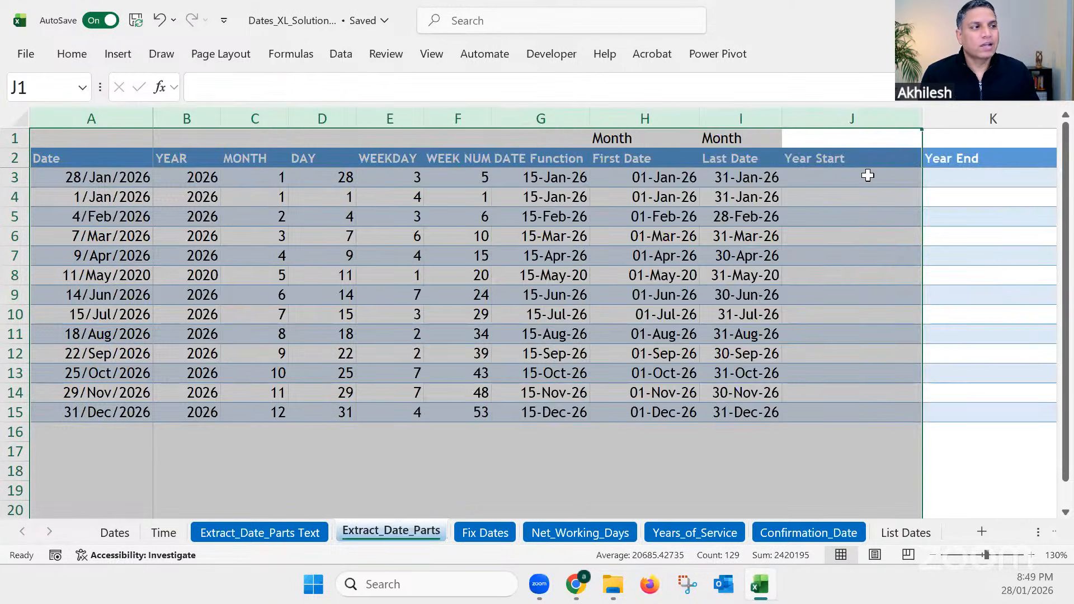
pyautogui.click(867, 175)
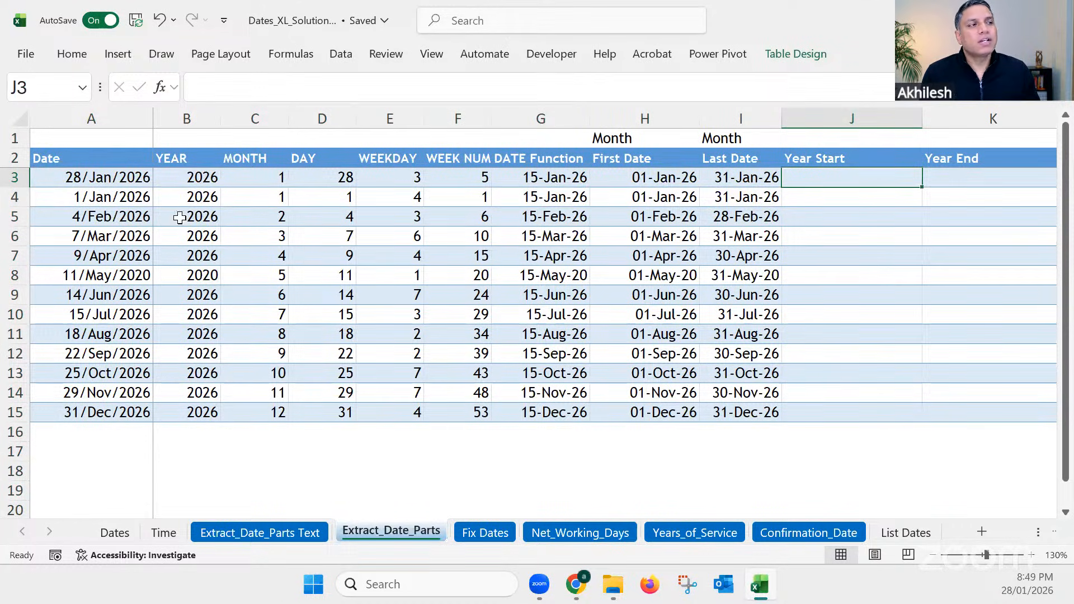
pyautogui.click(134, 180)
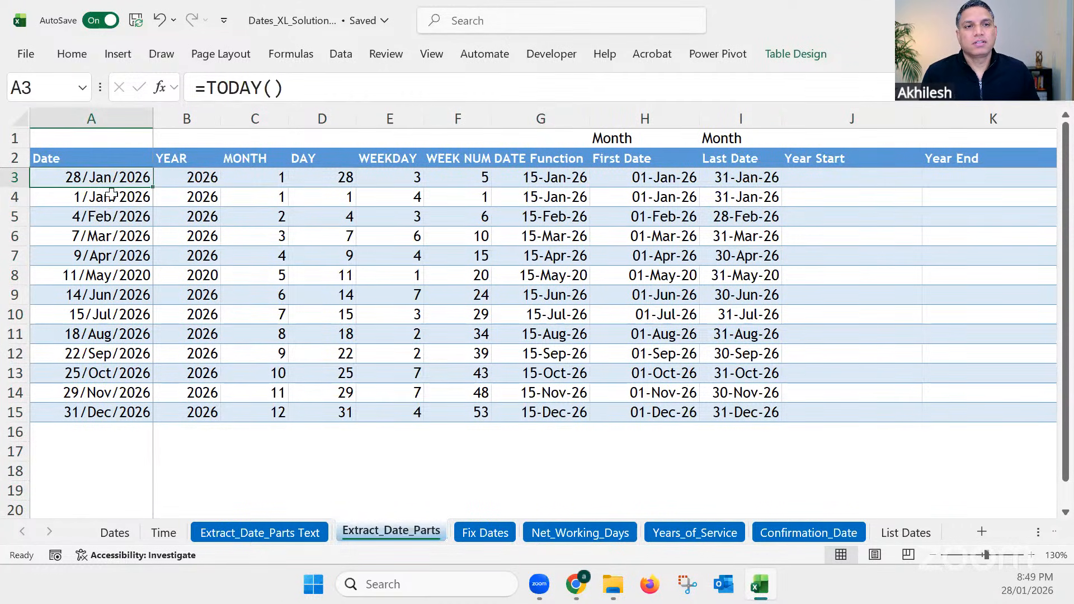
pyautogui.click(197, 161)
pyautogui.moveTo(317, 235); pyautogui.dragTo(723, 420)
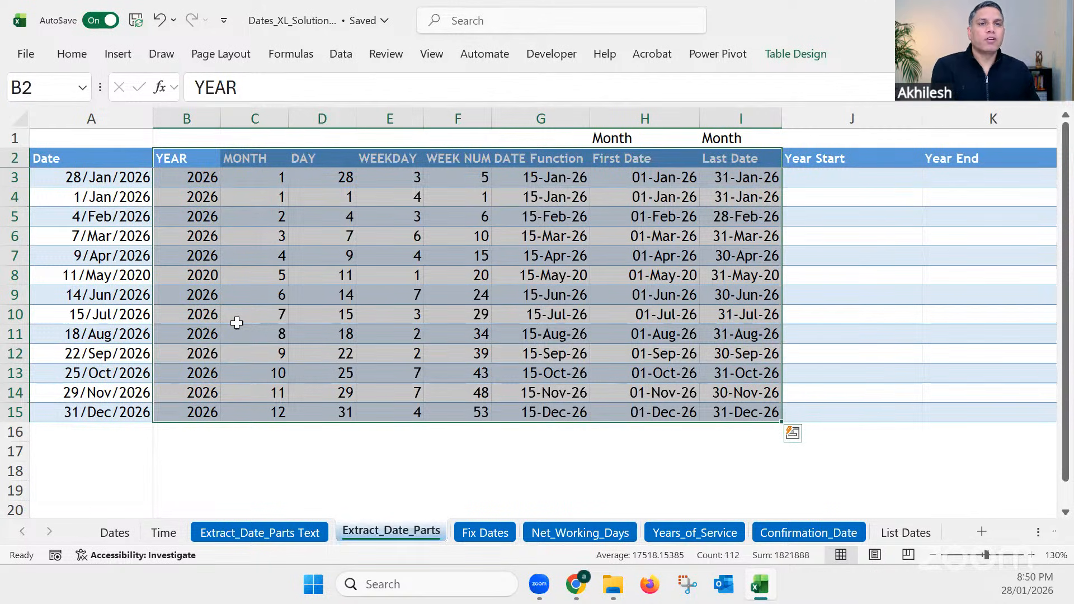
pyautogui.click(486, 477)
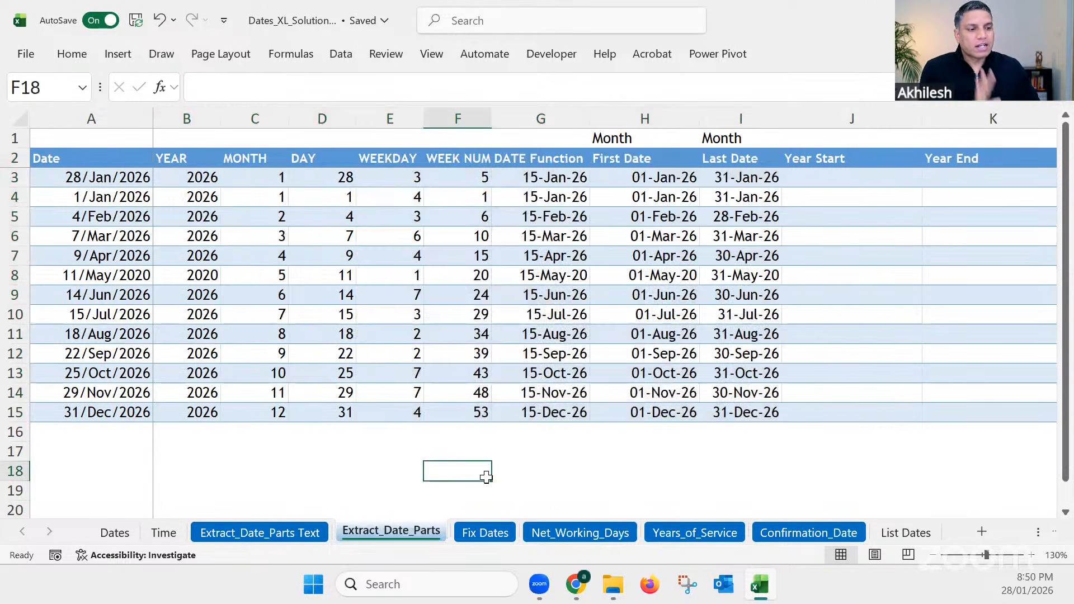
# Step: Open the Fix Dates sheet and insert a blank column at column D between the two date tables
pyautogui.click(485, 532)
pyautogui.click(297, 425)
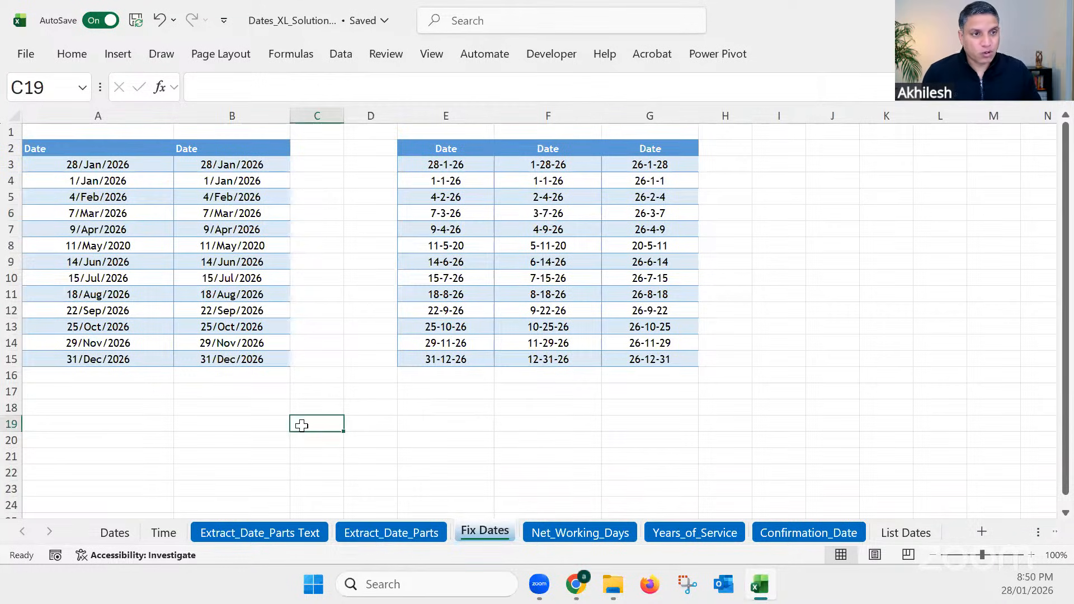
pyautogui.scroll(1, 302, 426)
pyautogui.scroll(1, 311, 429)
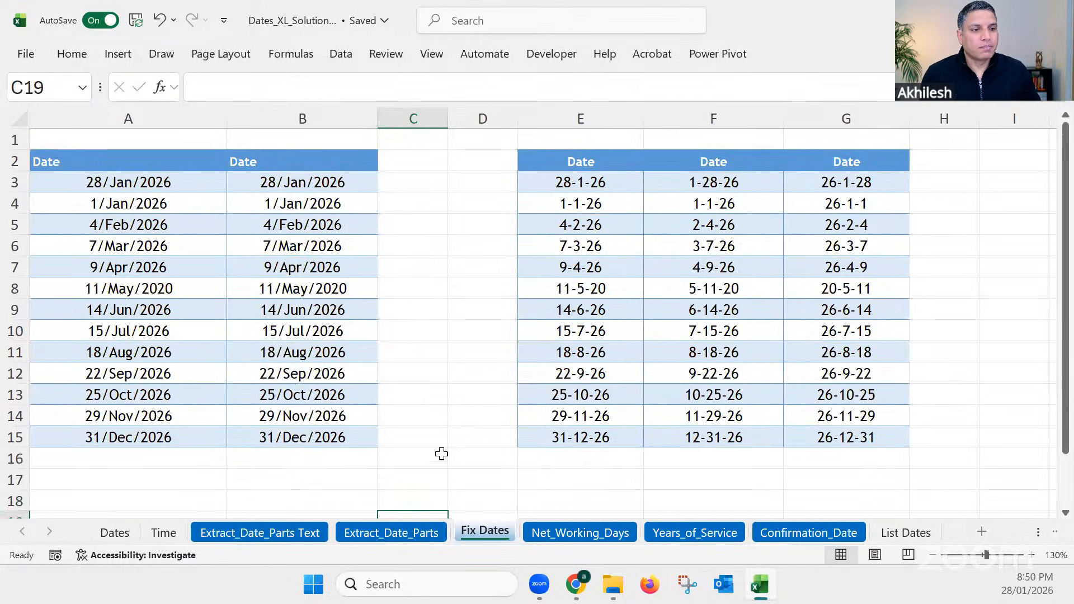
pyautogui.click(443, 432)
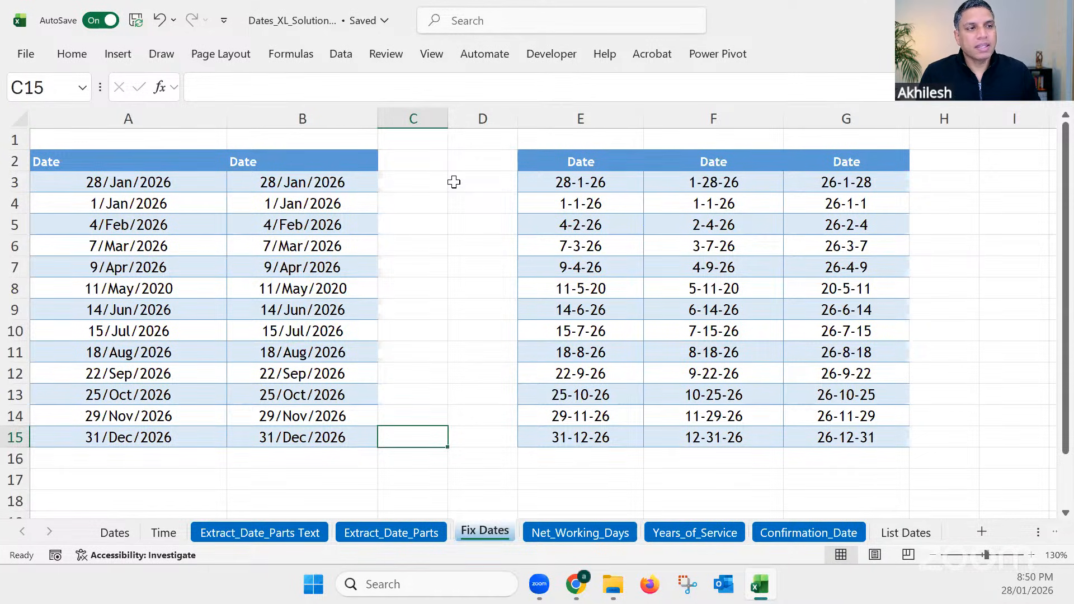
pyautogui.click(466, 116)
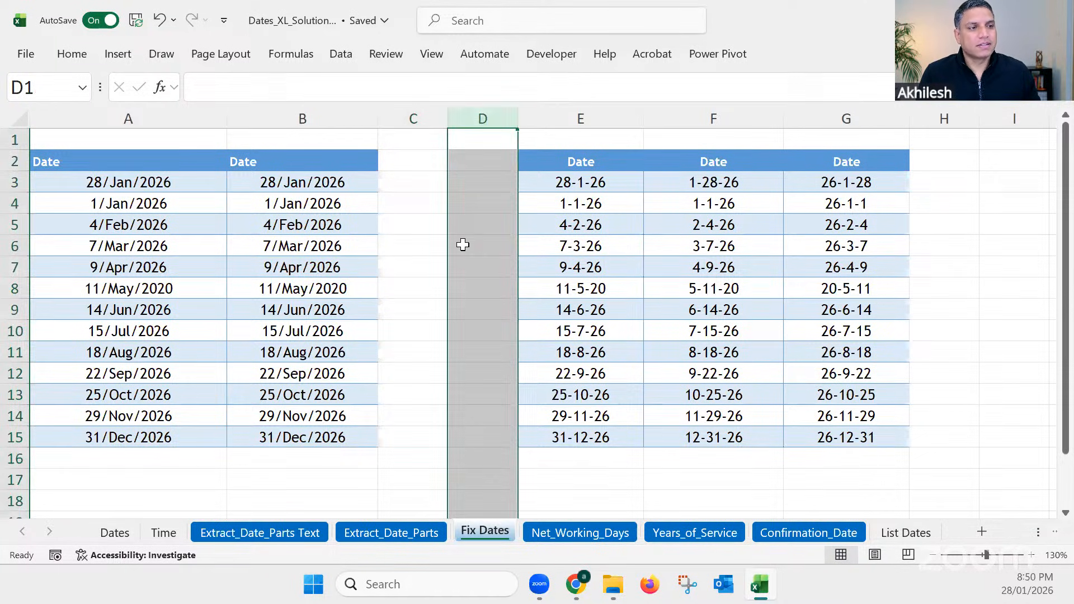
pyautogui.rightClick(476, 118)
pyautogui.click(530, 287)
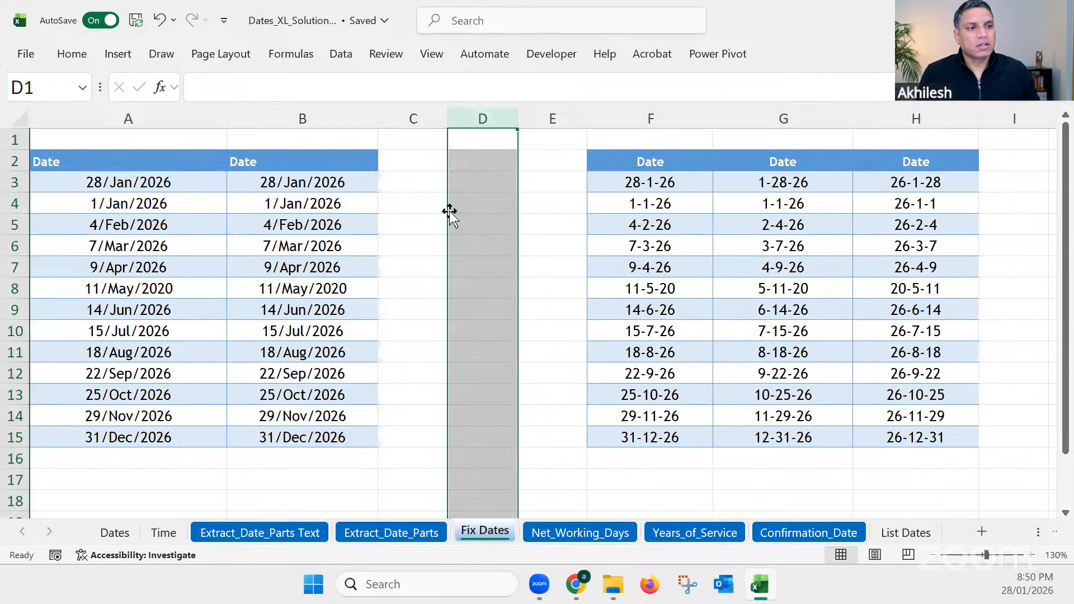
pyautogui.click(455, 201)
# Step: Enter =A3=B3 in D3 to compare the first dates of columns A and B, previewing the comparison's result before committing
pyautogui.click(466, 179)
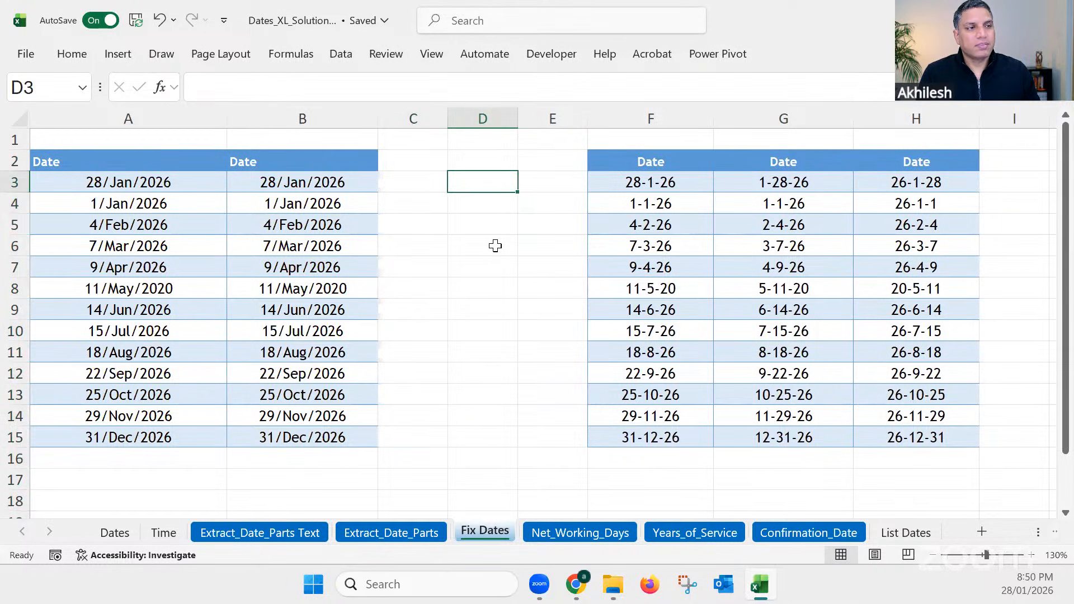
pyautogui.write('=')
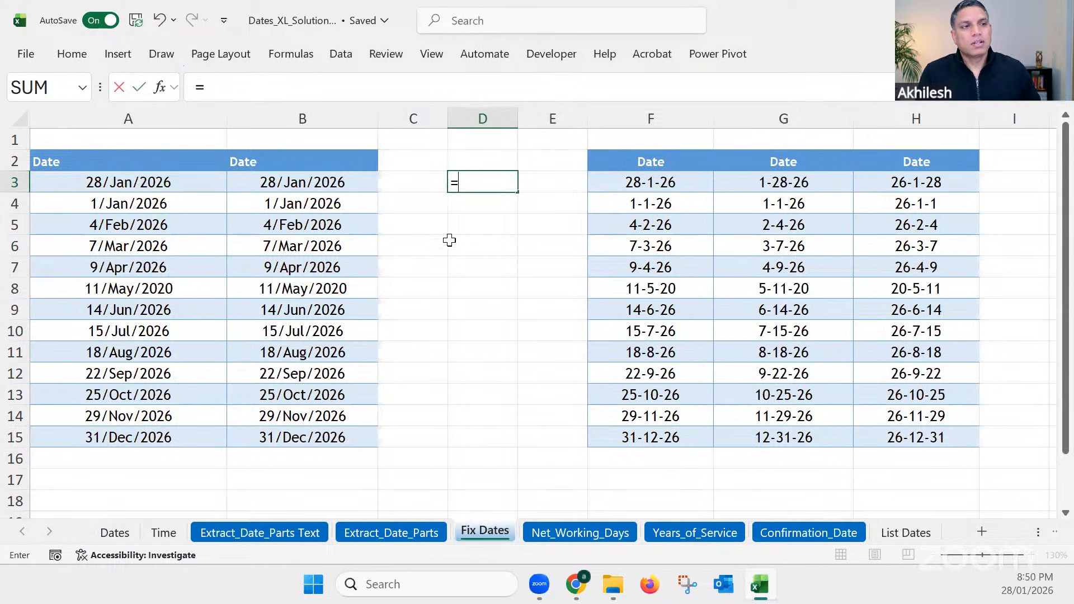
pyautogui.click(205, 184)
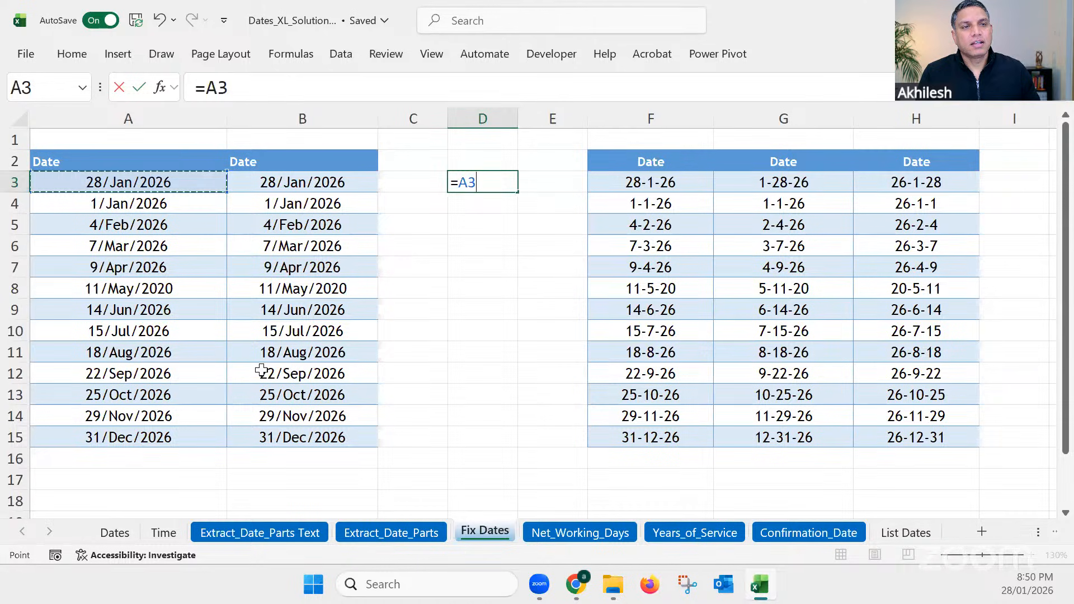
pyautogui.write('=')
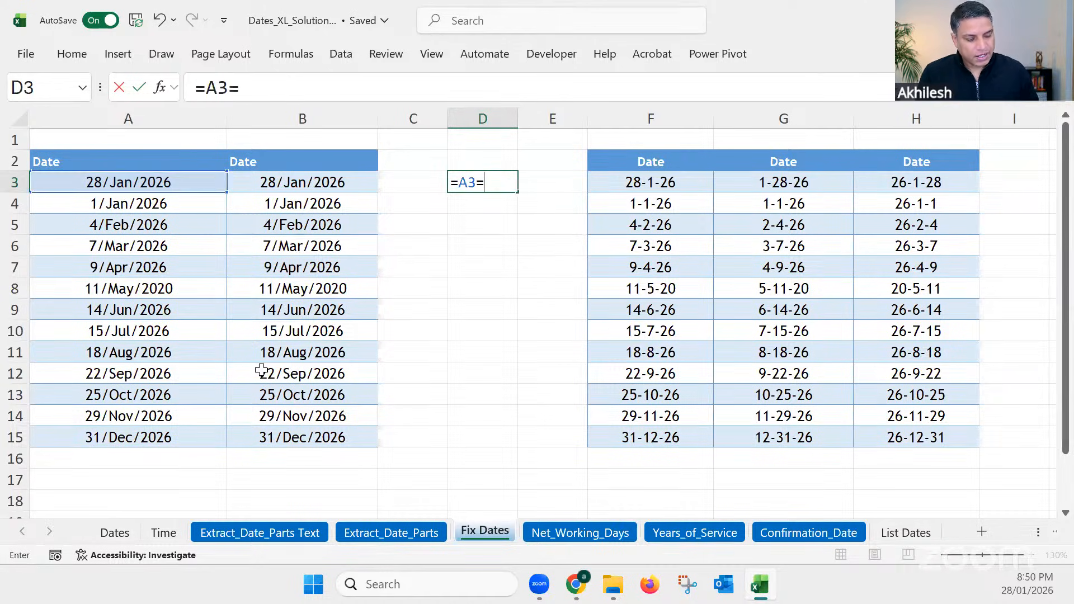
pyautogui.click(302, 182)
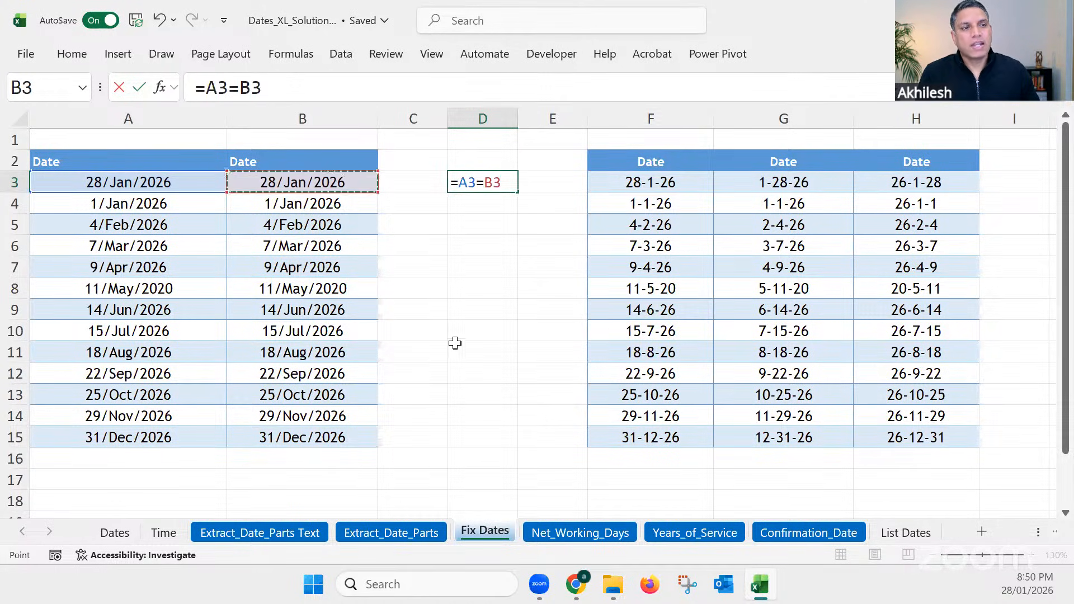
pyautogui.click(267, 89)
pyautogui.moveTo(256, 88); pyautogui.dragTo(204, 87)
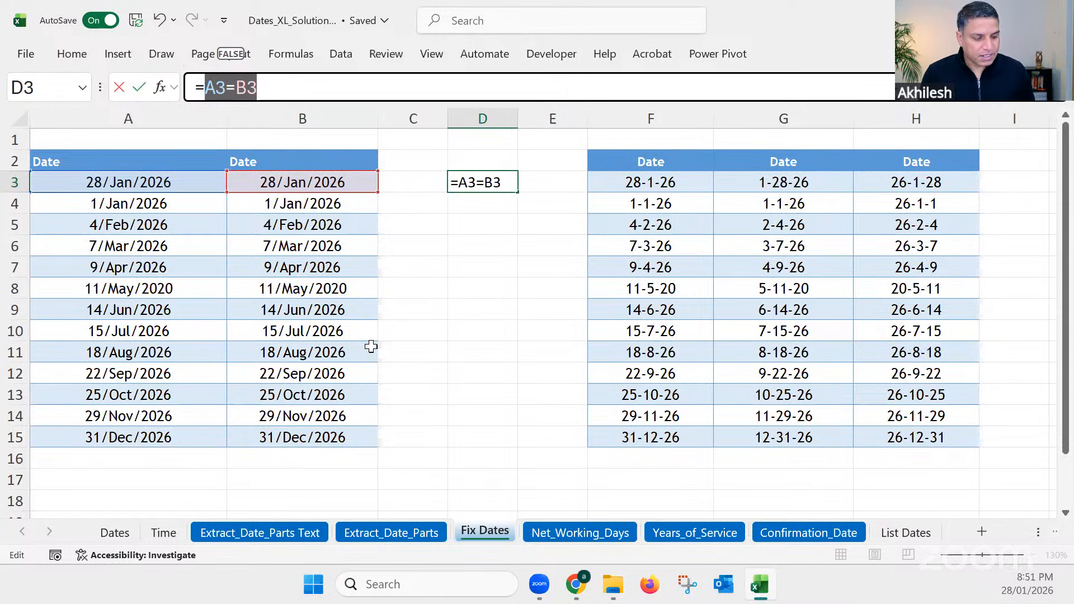
pyautogui.press('Return')
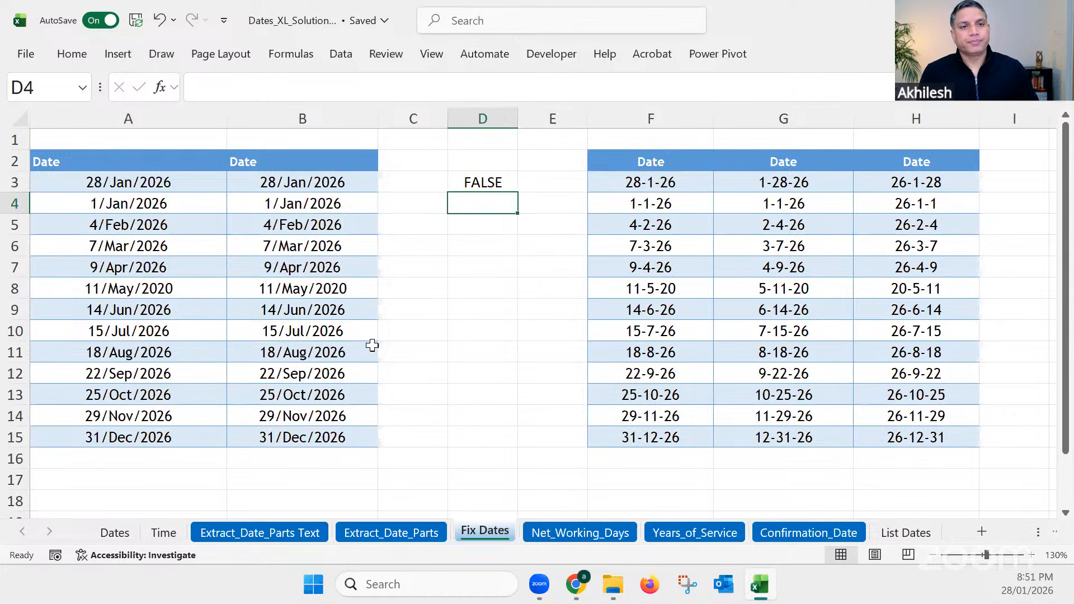
# Step: Try the comma number format on the dates in A3:A15 to expose their serial numbers, and undo it
pyautogui.moveTo(180, 185); pyautogui.dragTo(169, 429)
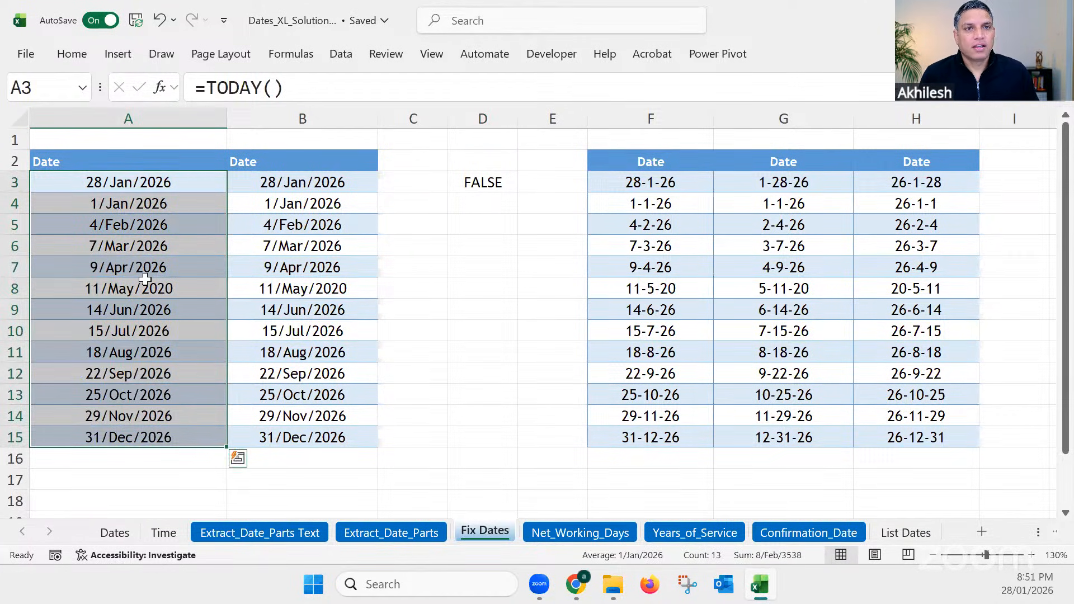
pyautogui.doubleClick(67, 47)
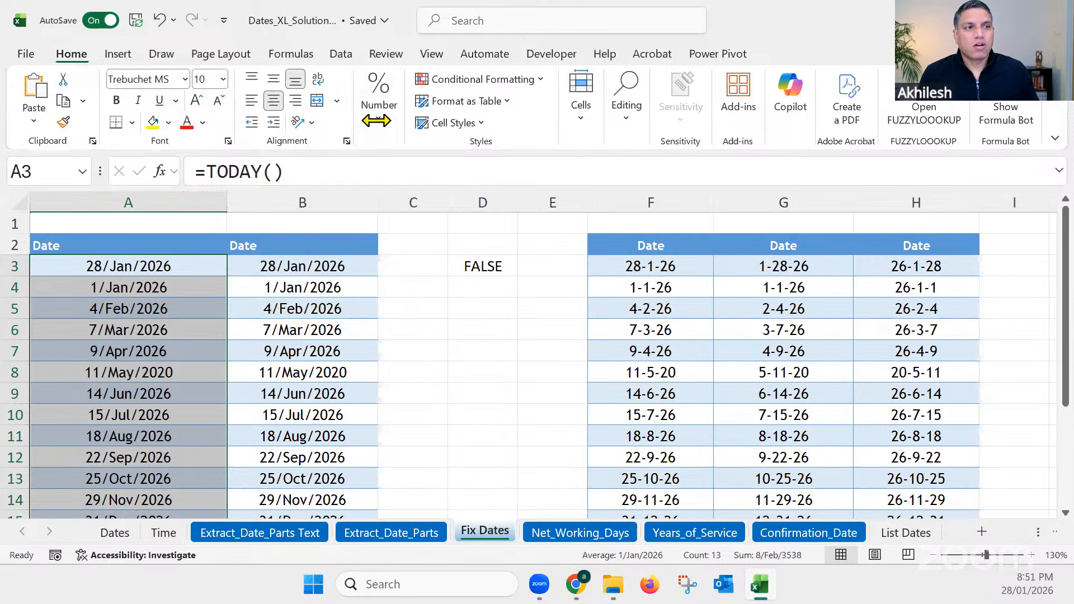
pyautogui.click(376, 106)
pyautogui.click(427, 193)
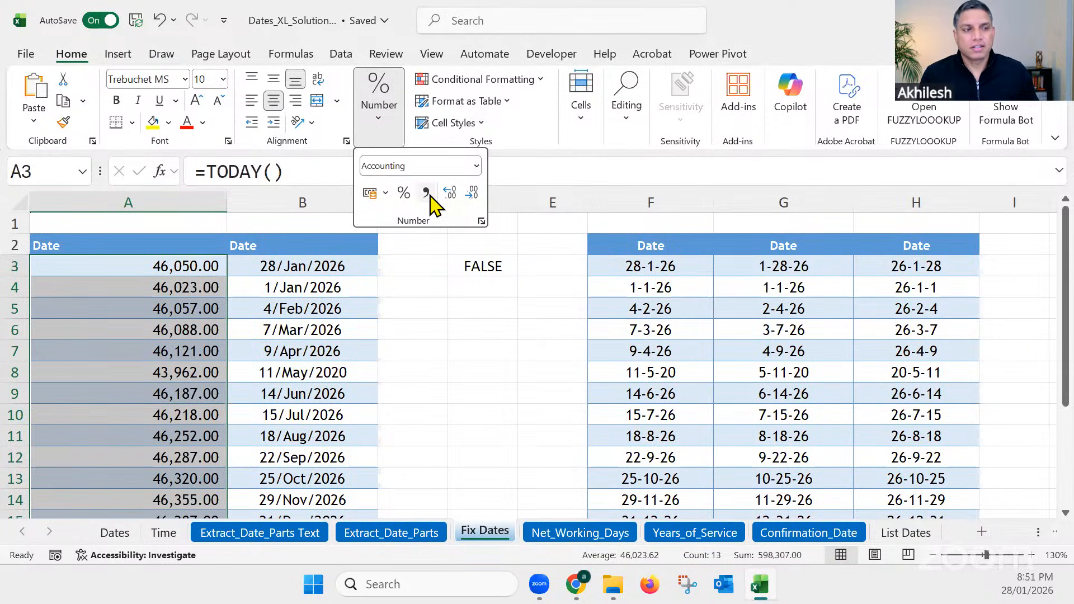
pyautogui.click(433, 289)
pyautogui.hotkey('ctrl', 'z')
# Step: Apply the comma number format to the dates in B3:B15 to test whether they are real dates
pyautogui.moveTo(301, 266); pyautogui.dragTo(318, 475)
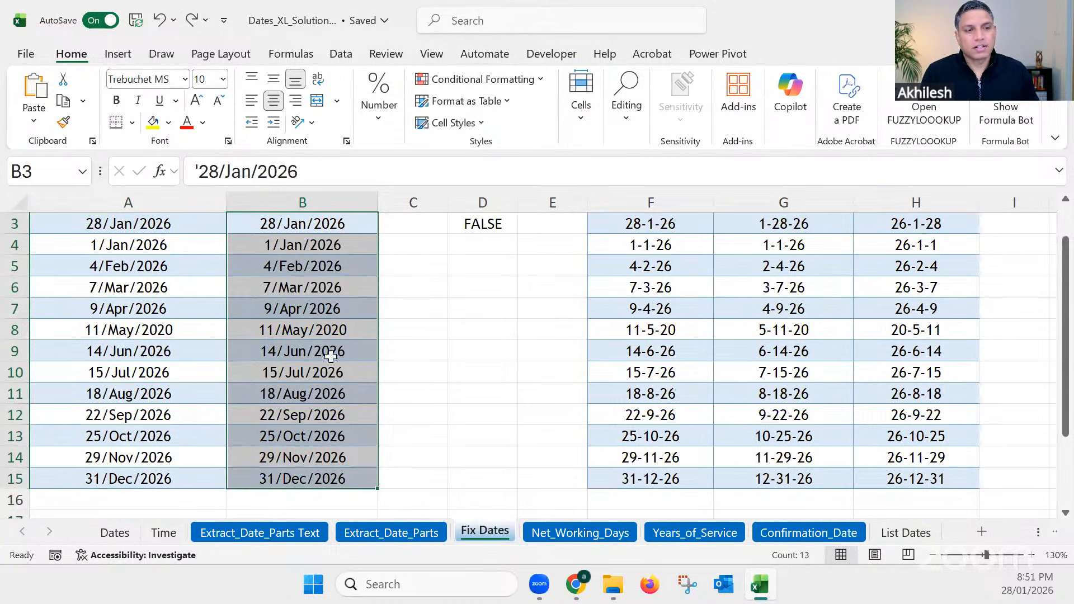
pyautogui.click(379, 112)
pyautogui.click(426, 191)
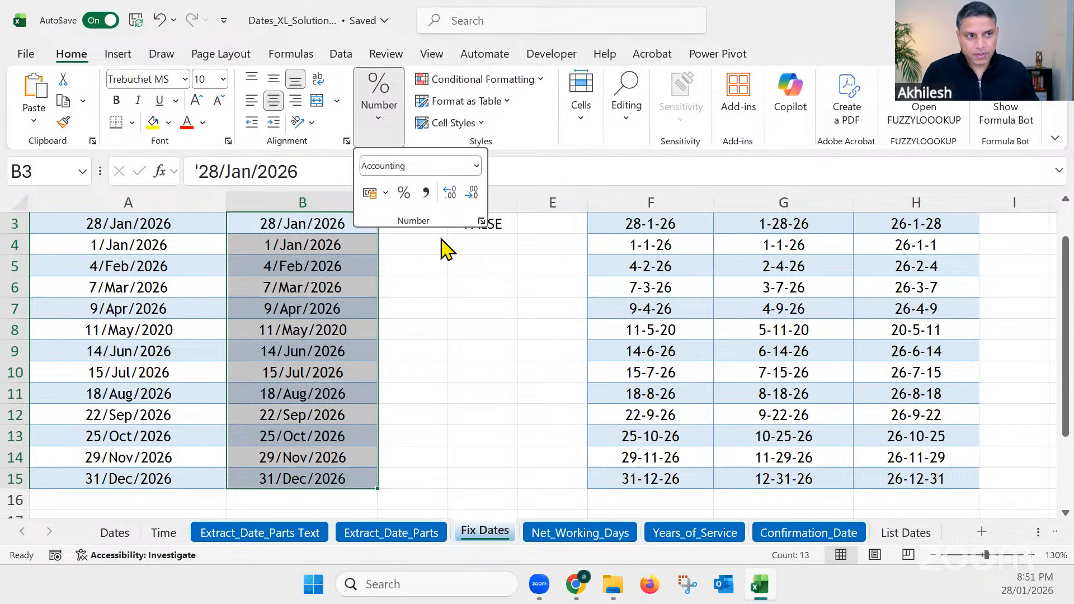
# Step: Check how A3 and B3 store their dates, and clear the comparison formula from D3
pyautogui.click(429, 290)
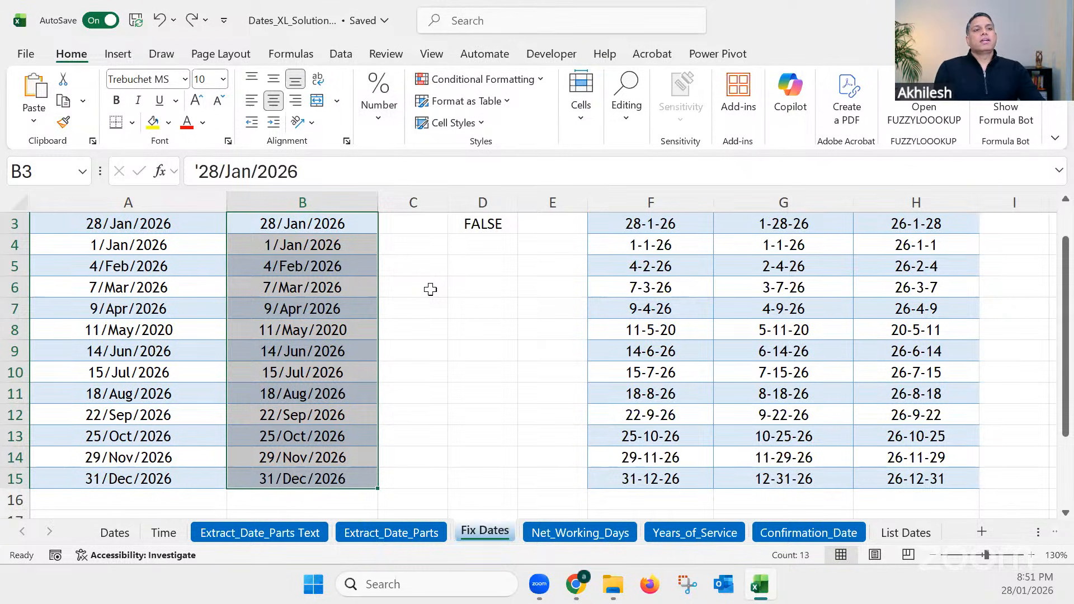
pyautogui.scroll(1, 414, 285)
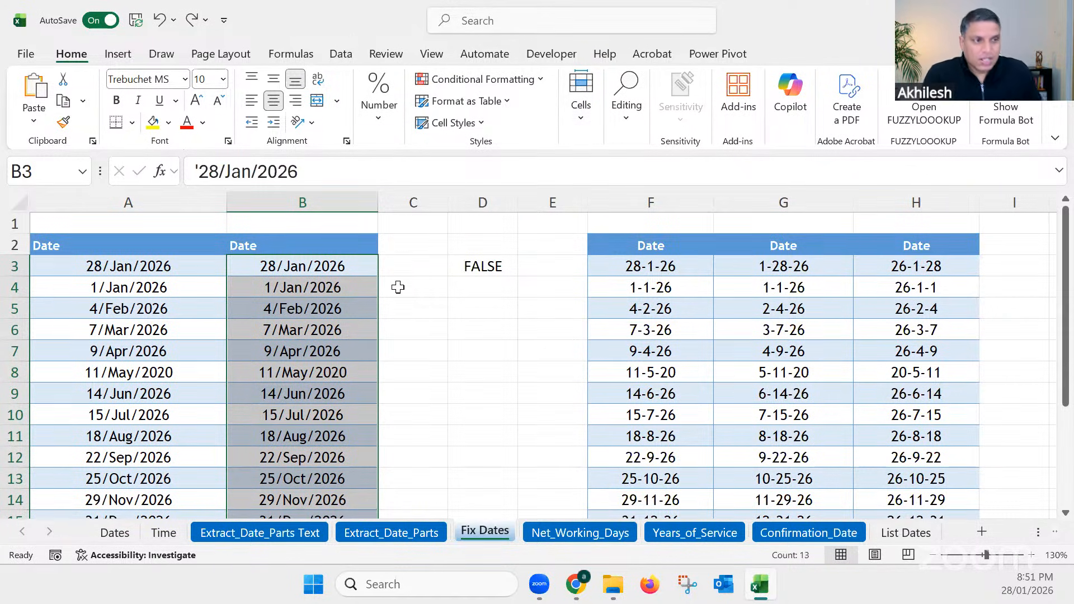
pyautogui.click(197, 266)
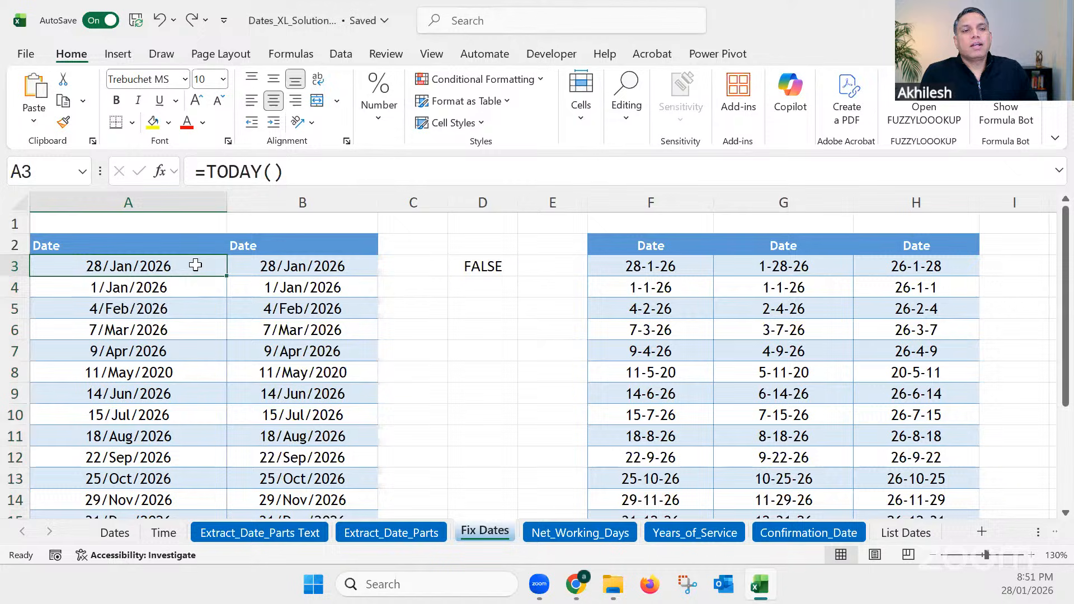
pyautogui.click(300, 267)
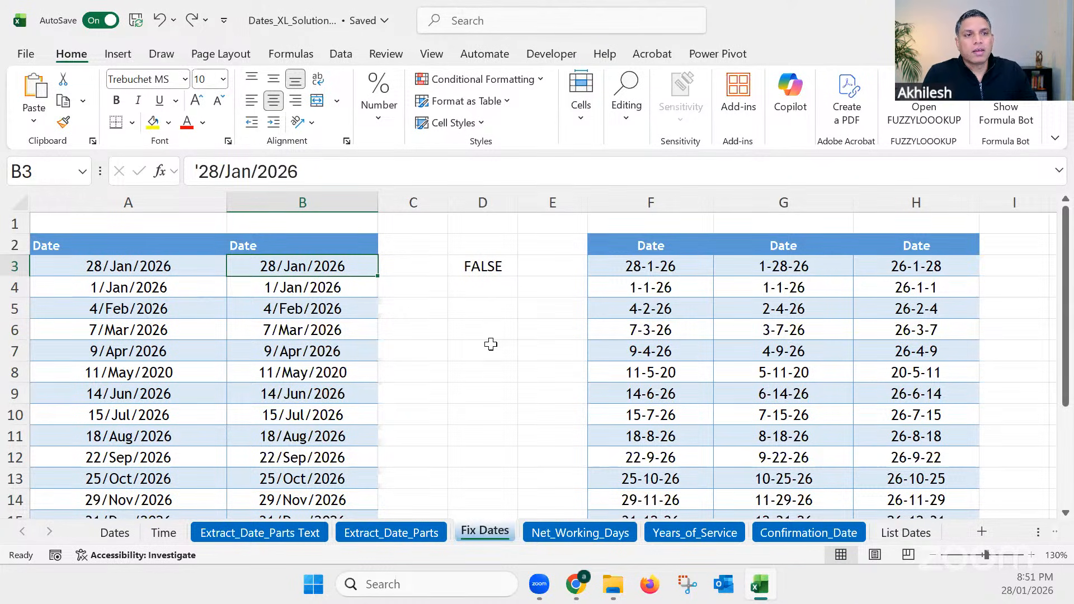
pyautogui.click(487, 265)
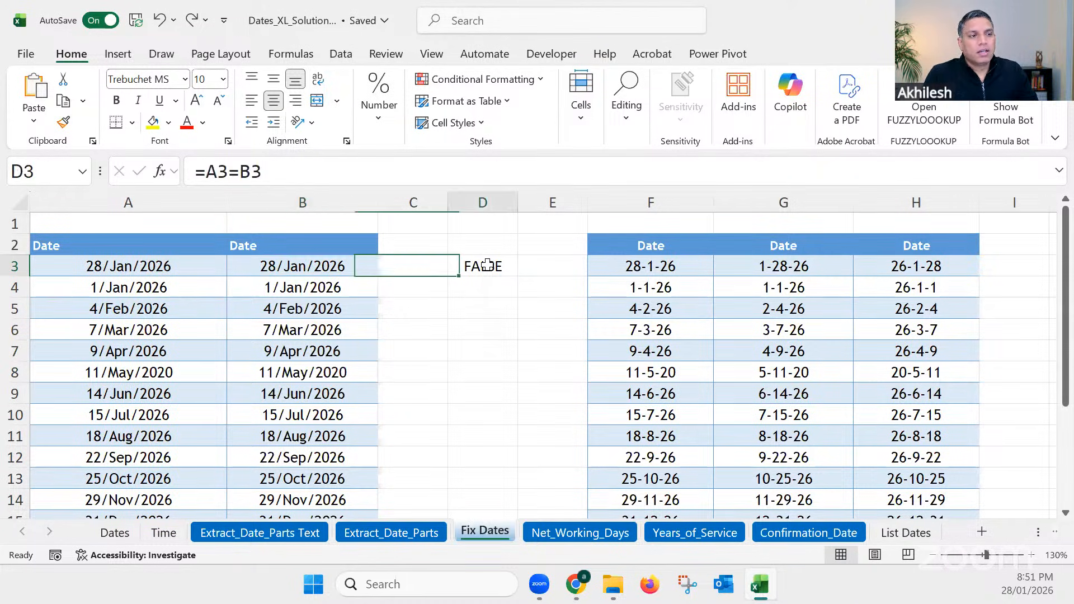
pyautogui.press('Delete')
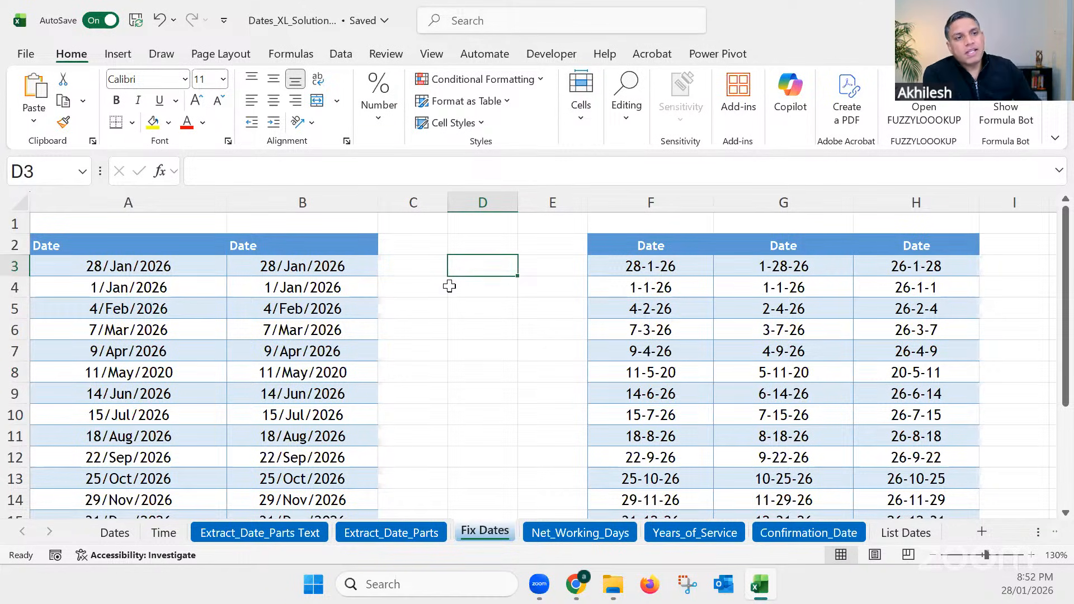
# Step: Enter the label ERP in B1 above the second date column
pyautogui.click(307, 227)
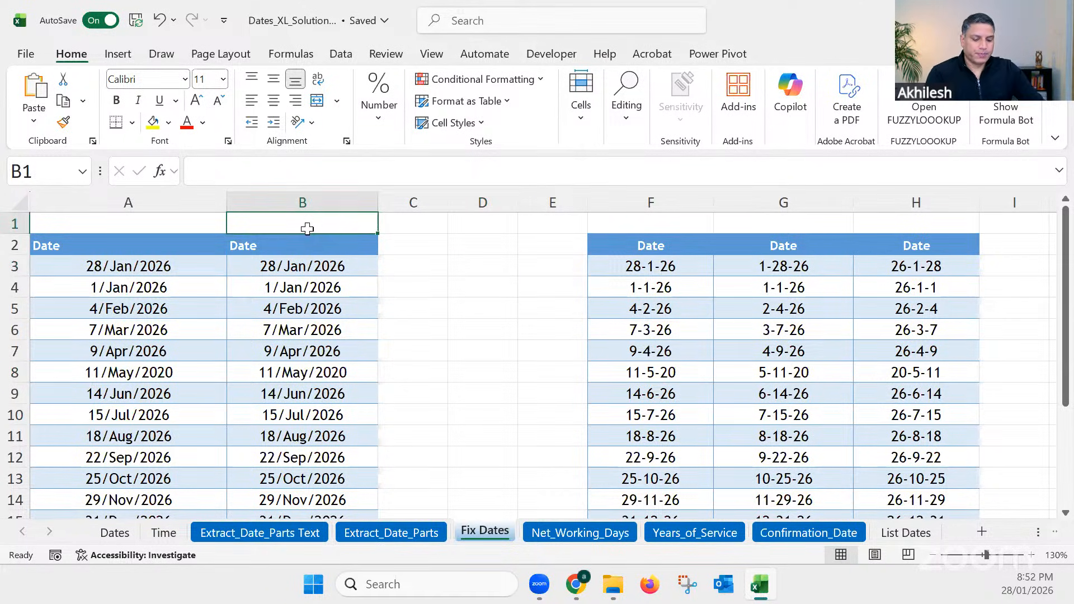
pyautogui.write('ERP')
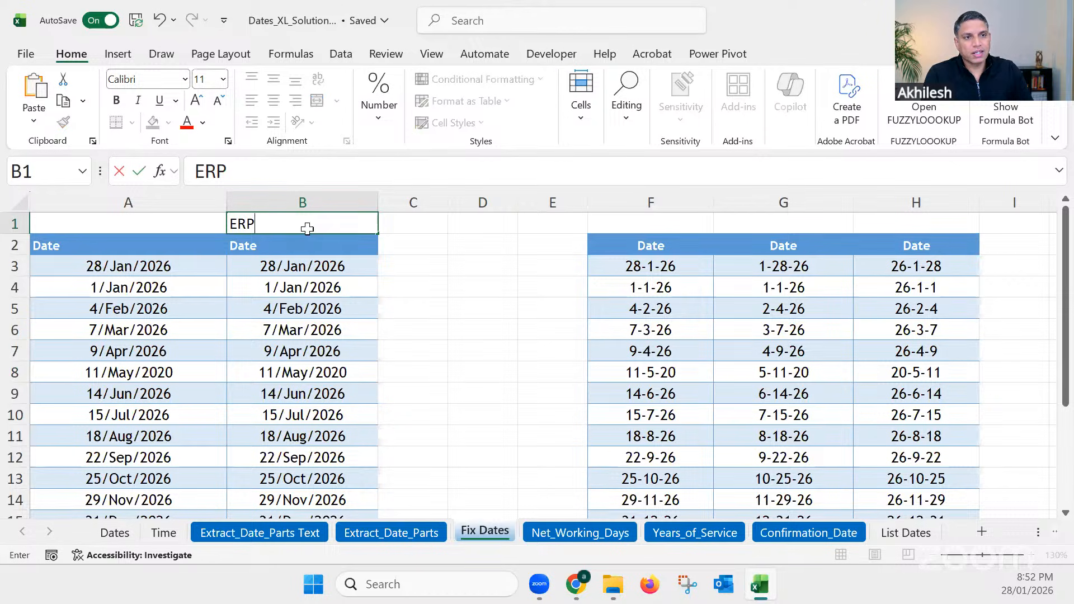
pyautogui.press('Return')
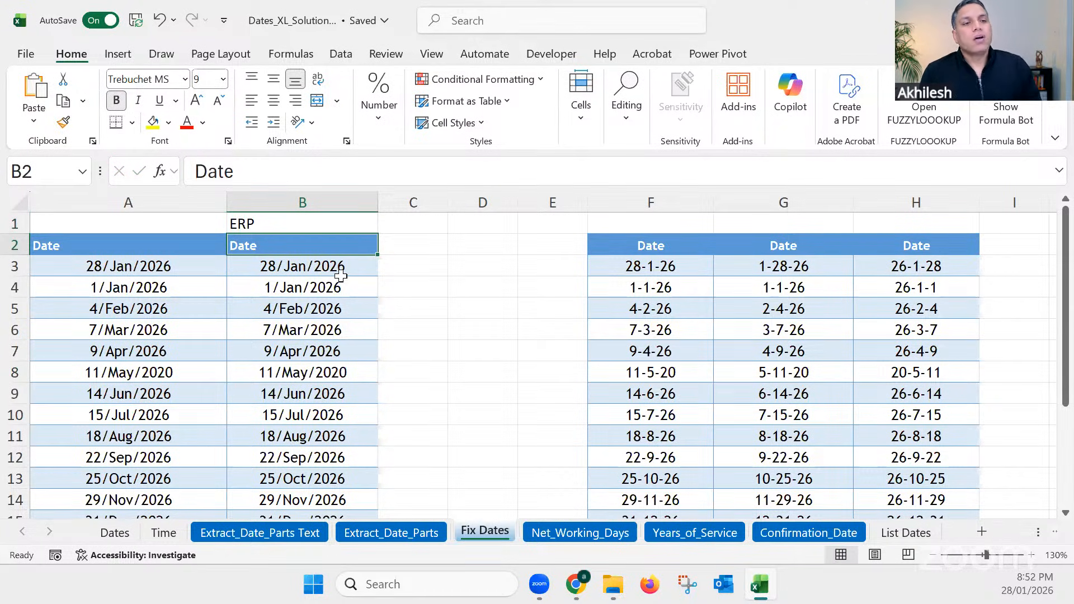
# Step: Examine the dates in A3:A15 and B3:B15, inspecting the stored content of individual column B cells and glancing at the Extract_Date_Parts sheet
pyautogui.scroll(-1, 340, 275)
pyautogui.moveTo(321, 255); pyautogui.dragTo(318, 478)
pyautogui.moveTo(126, 256); pyautogui.dragTo(137, 477)
pyautogui.moveTo(302, 254); pyautogui.dragTo(325, 464)
pyautogui.click(411, 529)
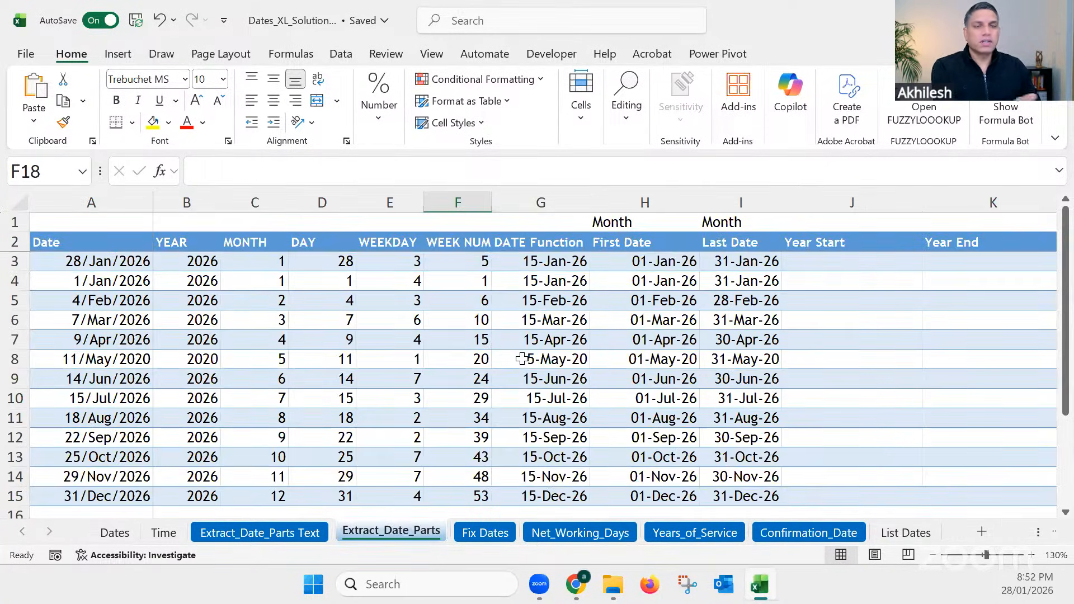
pyautogui.click(485, 532)
pyautogui.moveTo(316, 479); pyautogui.dragTo(281, 260)
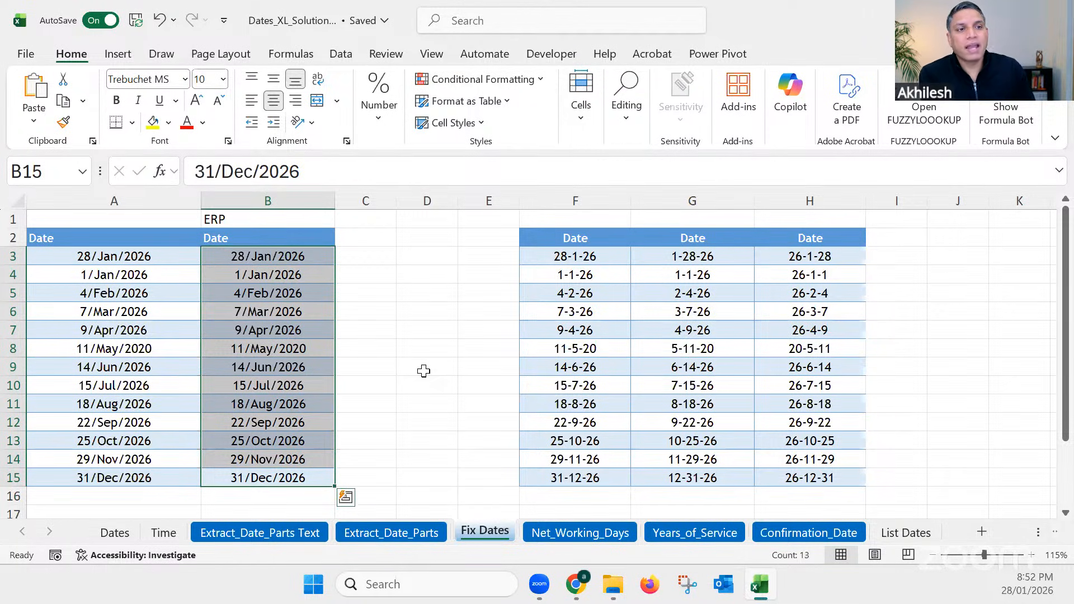
pyautogui.click(276, 256)
pyautogui.click(278, 275)
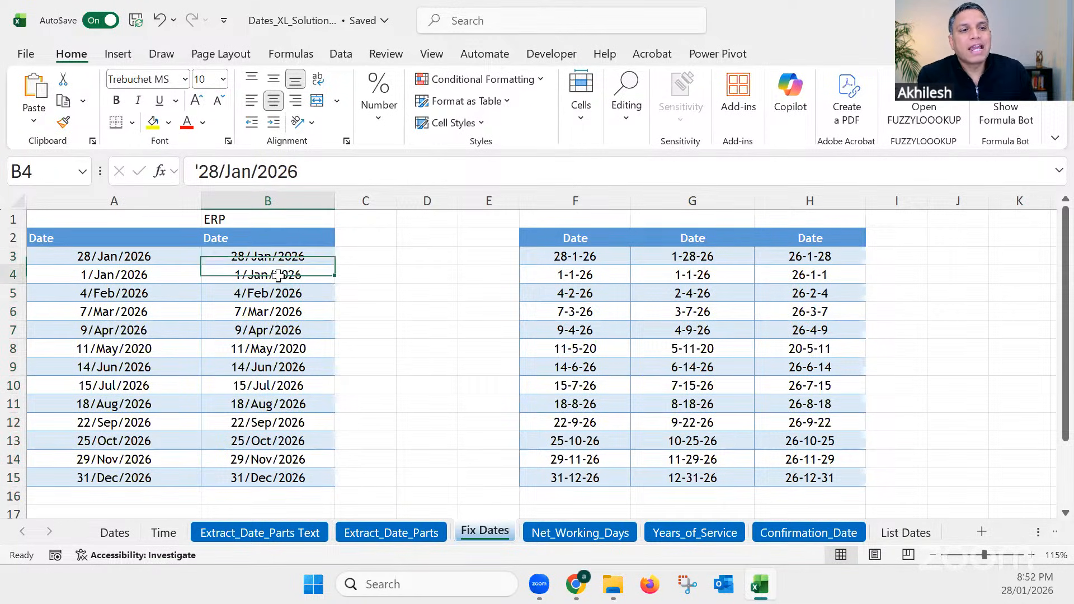
pyautogui.click(281, 293)
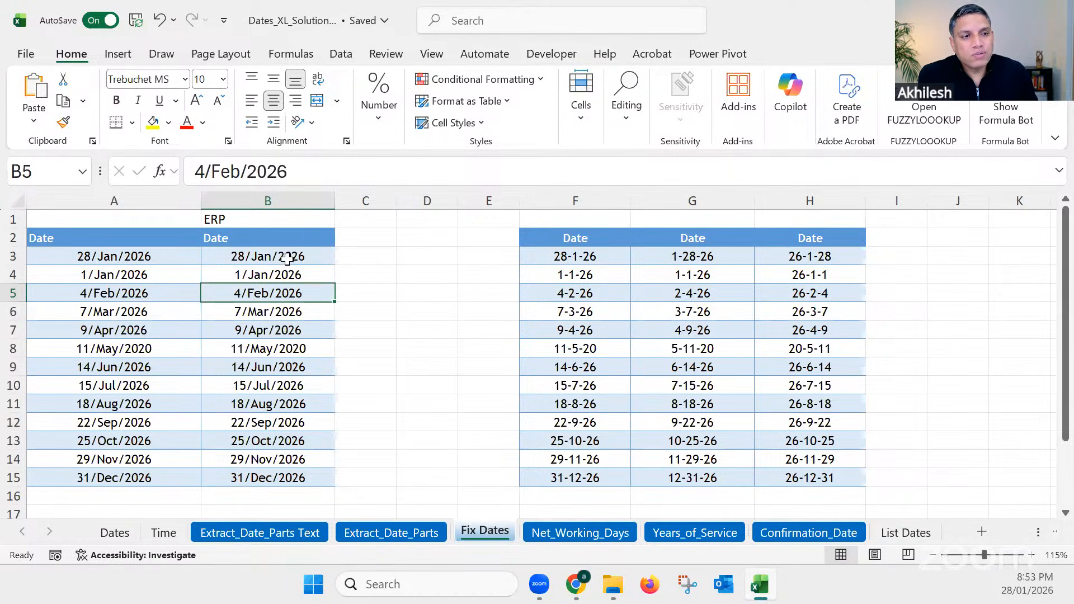
pyautogui.moveTo(292, 256); pyautogui.dragTo(288, 478)
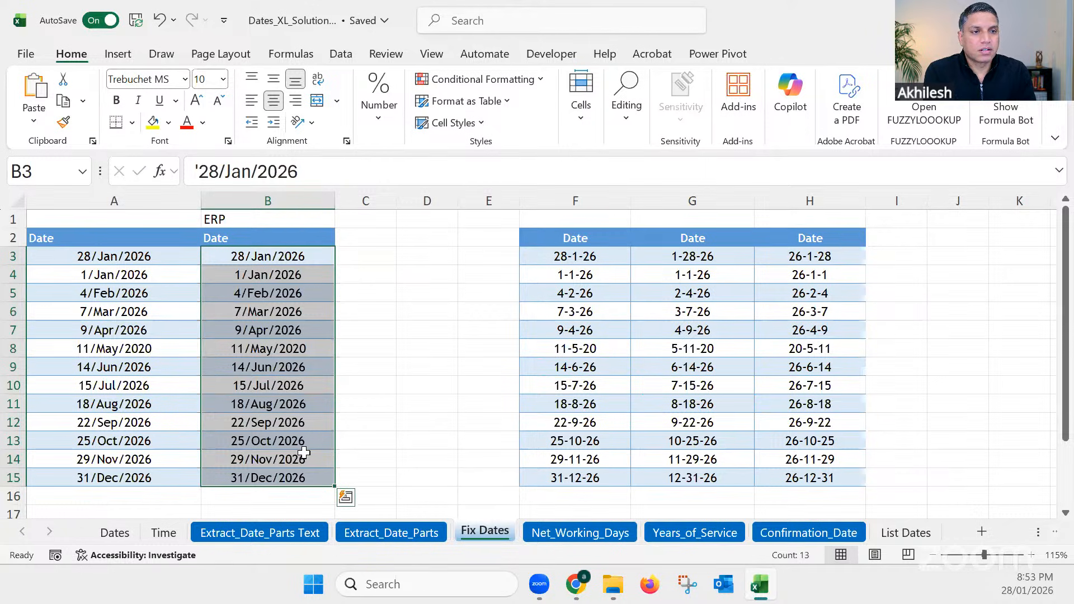
pyautogui.click(453, 333)
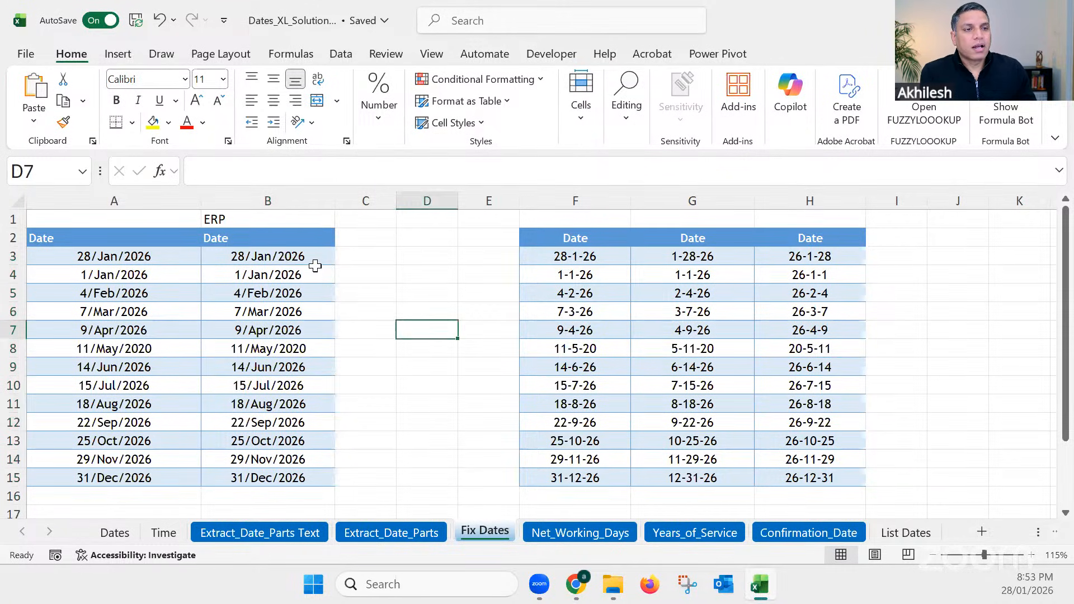
# Step: Start Text to Columns on the text dates in B3:B15, treating them as delimited data with no delimiter chosen
pyautogui.moveTo(302, 255); pyautogui.dragTo(300, 480)
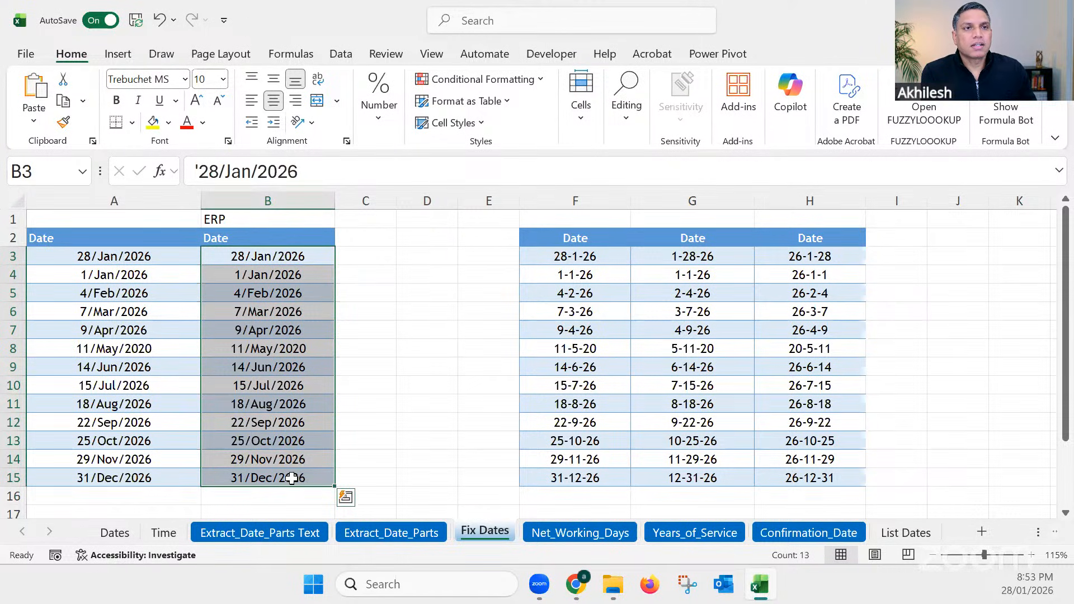
pyautogui.click(341, 54)
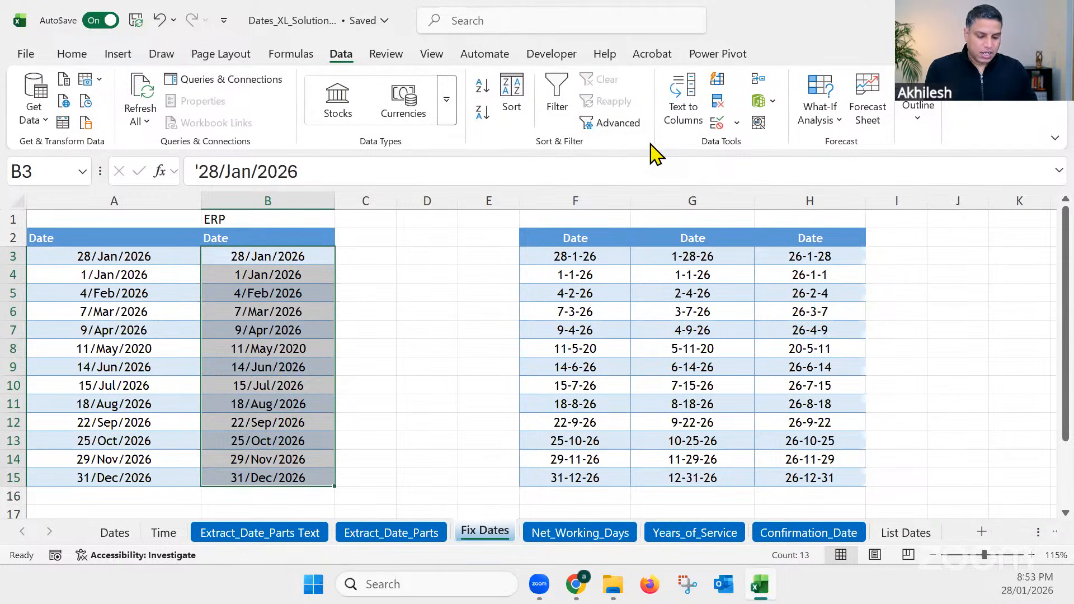
pyautogui.hotkey('ctrl', '2')
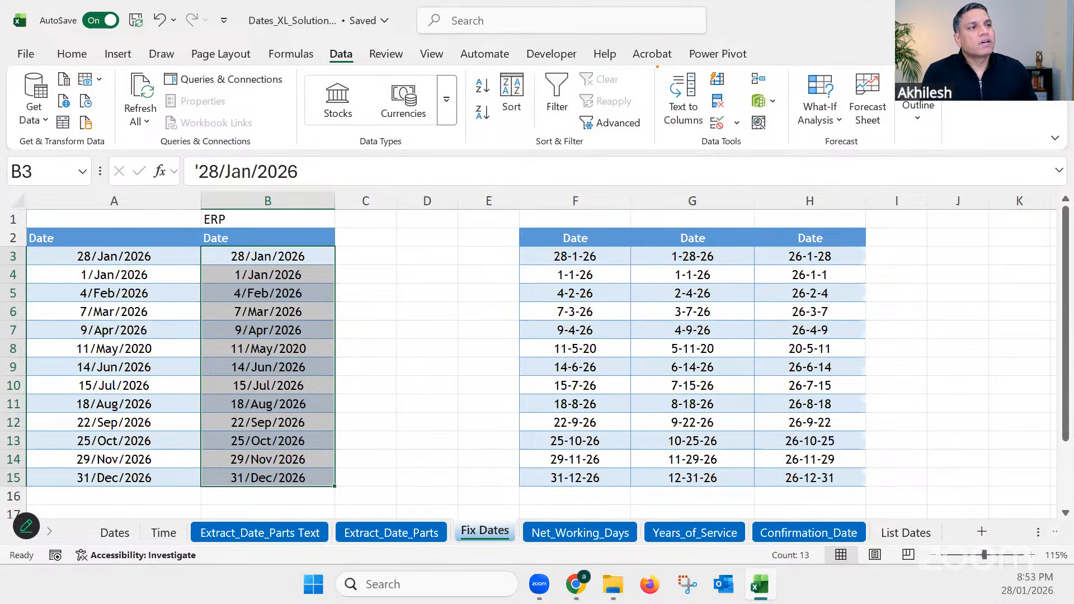
pyautogui.moveTo(657, 67); pyautogui.dragTo(708, 136)
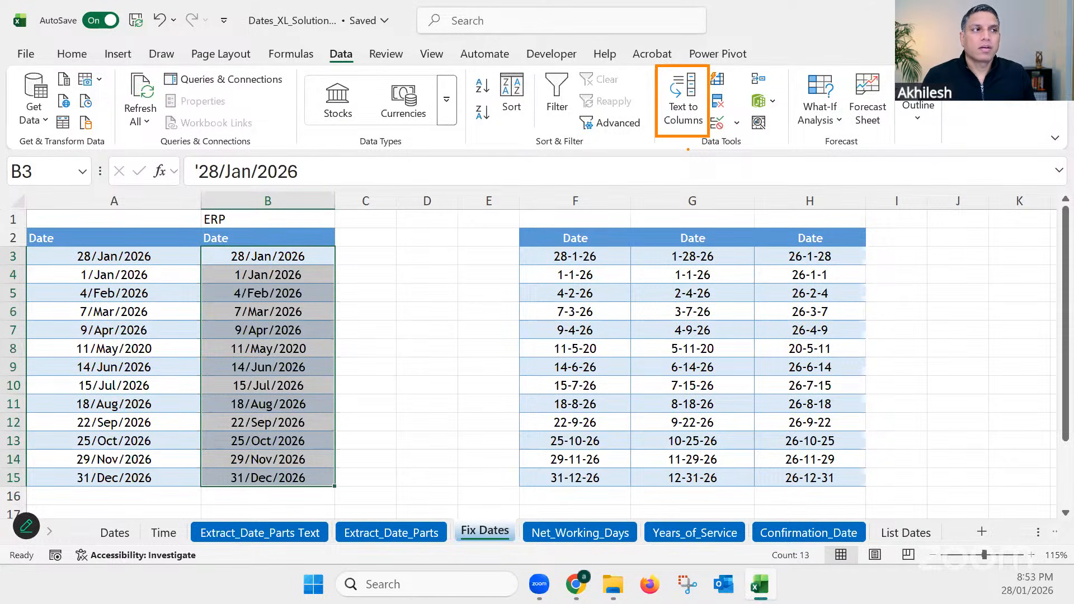
pyautogui.press('Escape')
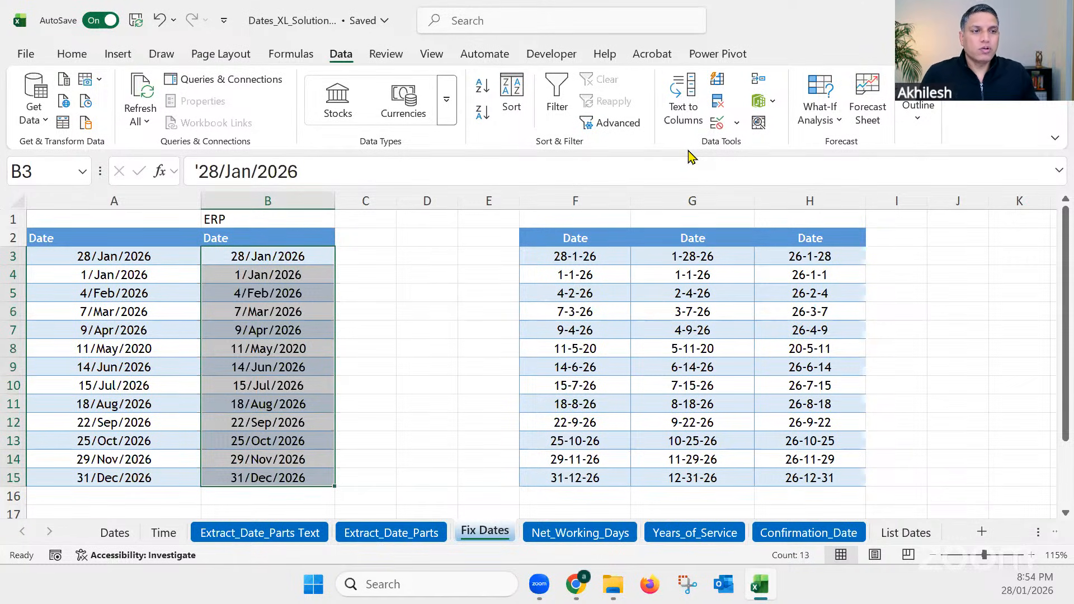
pyautogui.moveTo(263, 256); pyautogui.dragTo(279, 476)
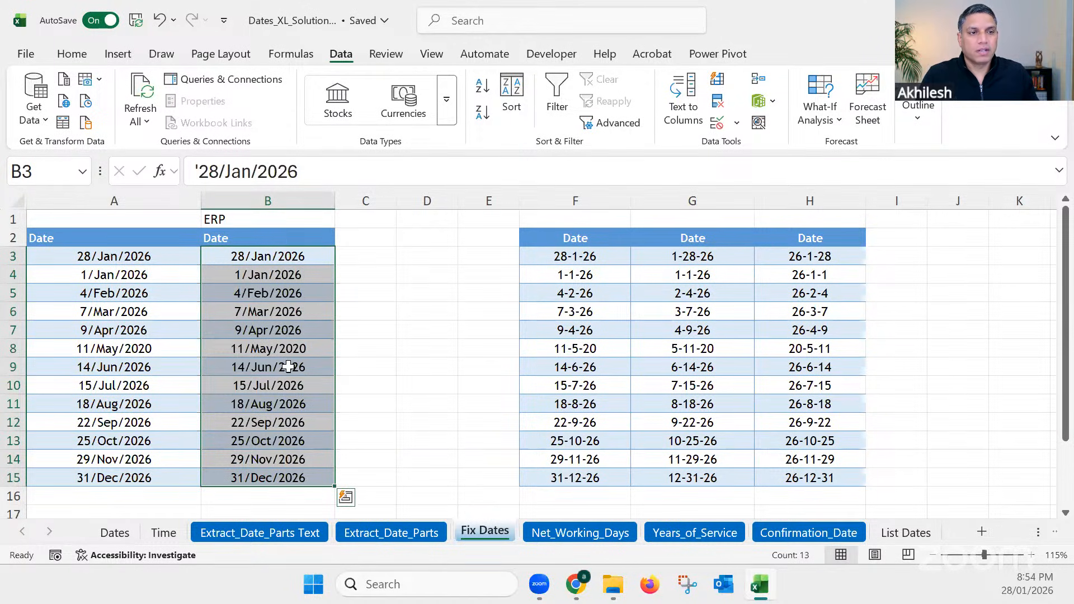
pyautogui.click(682, 100)
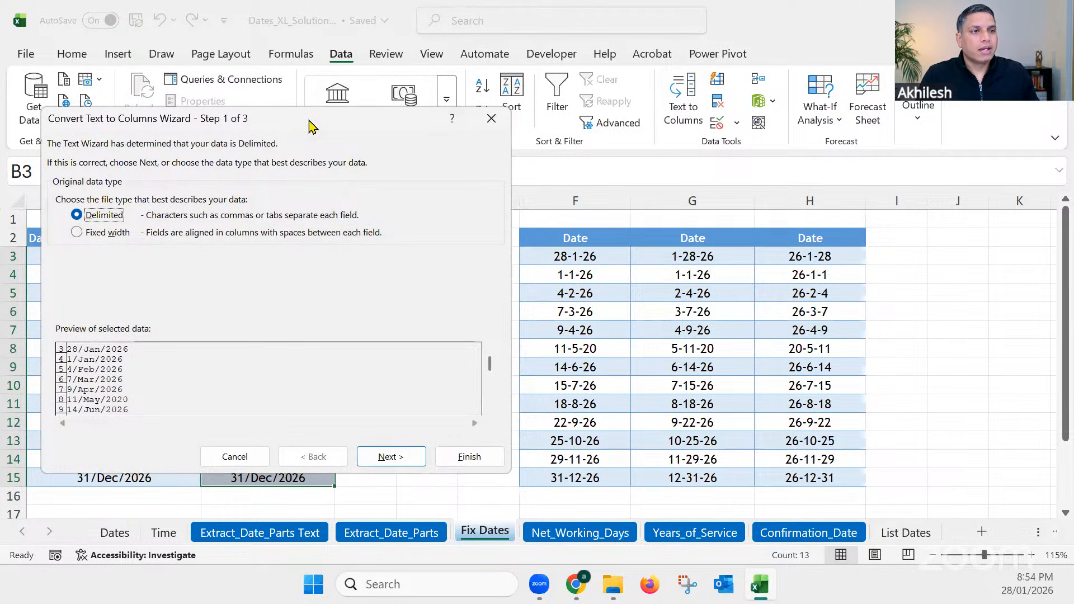
pyautogui.moveTo(309, 126); pyautogui.dragTo(668, 104)
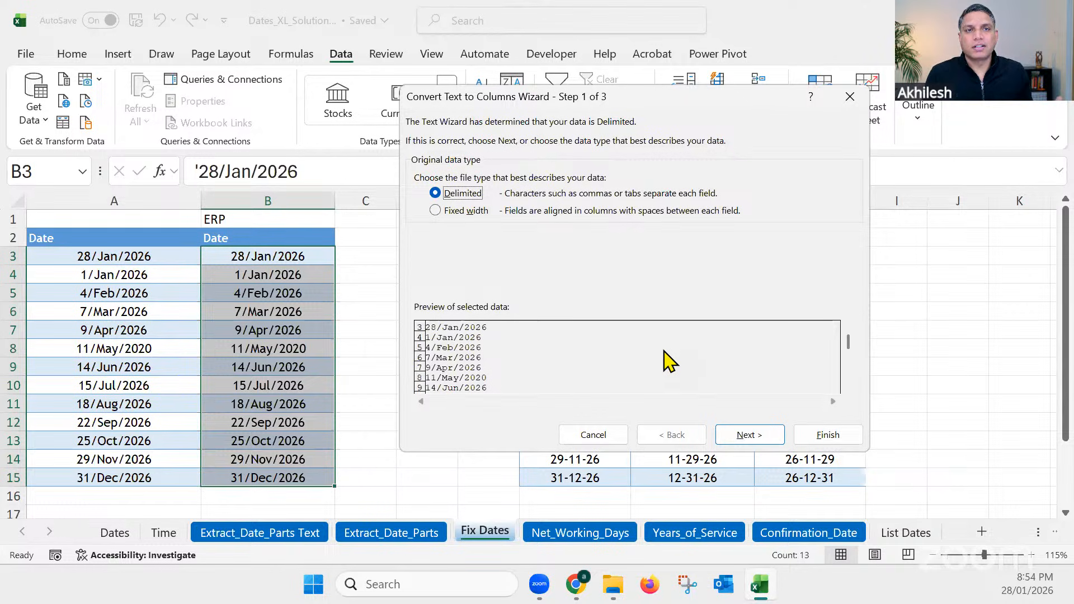
pyautogui.click(749, 435)
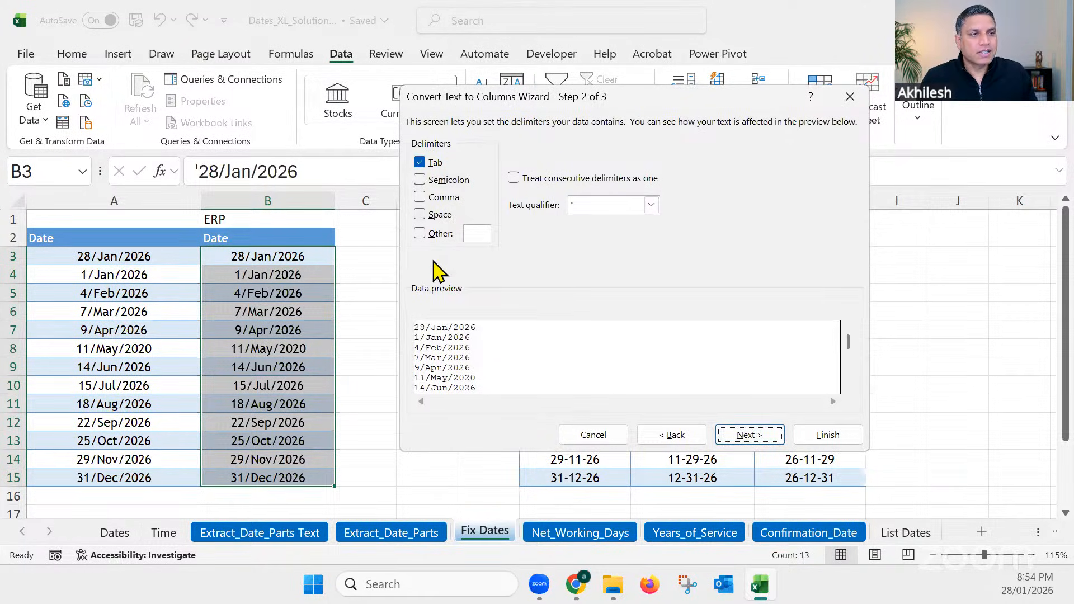
pyautogui.click(420, 163)
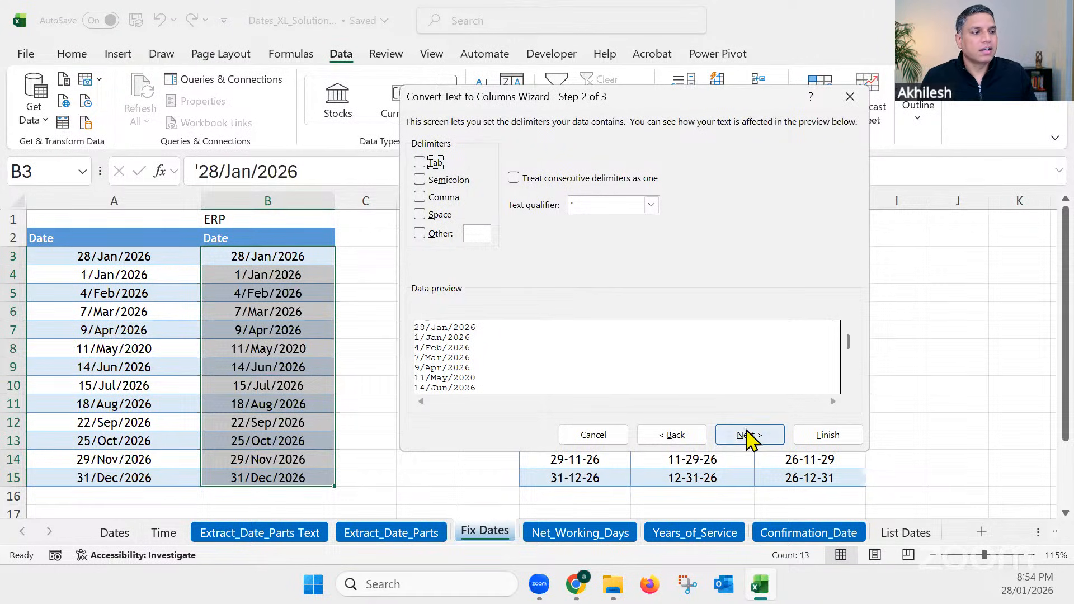
pyautogui.click(726, 428)
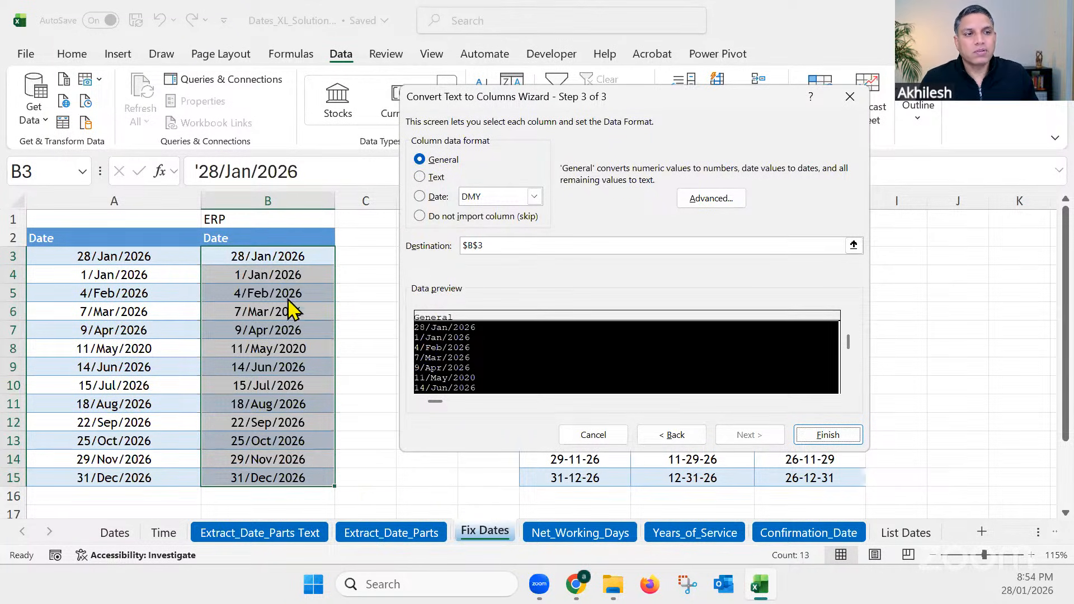
# Step: Set the column data format to Date DMY with destination $B$3 and complete the Text to Columns conversion
pyautogui.click(435, 198)
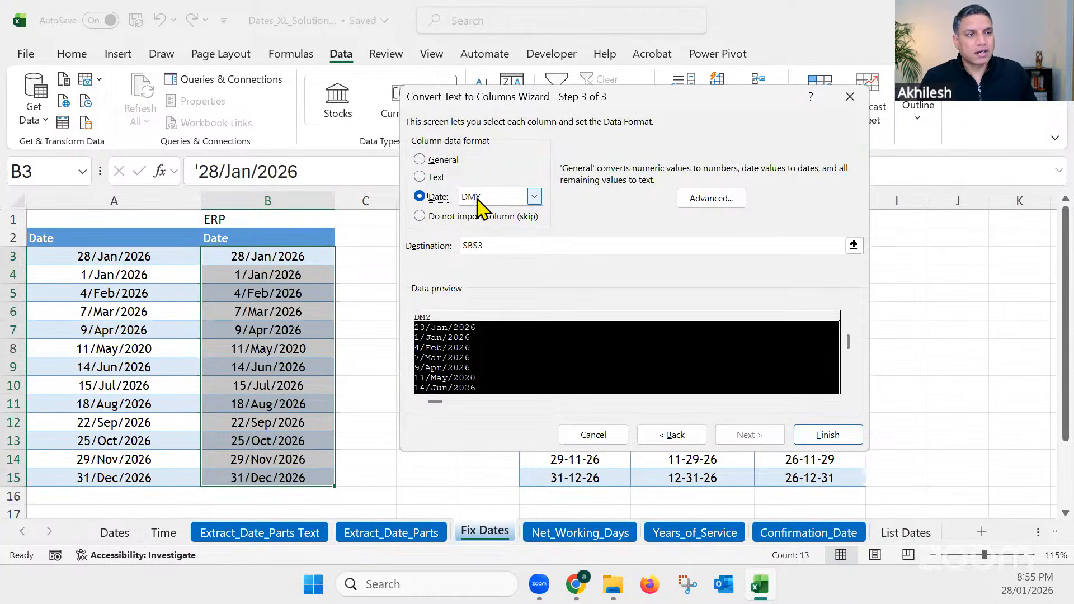
pyautogui.click(534, 198)
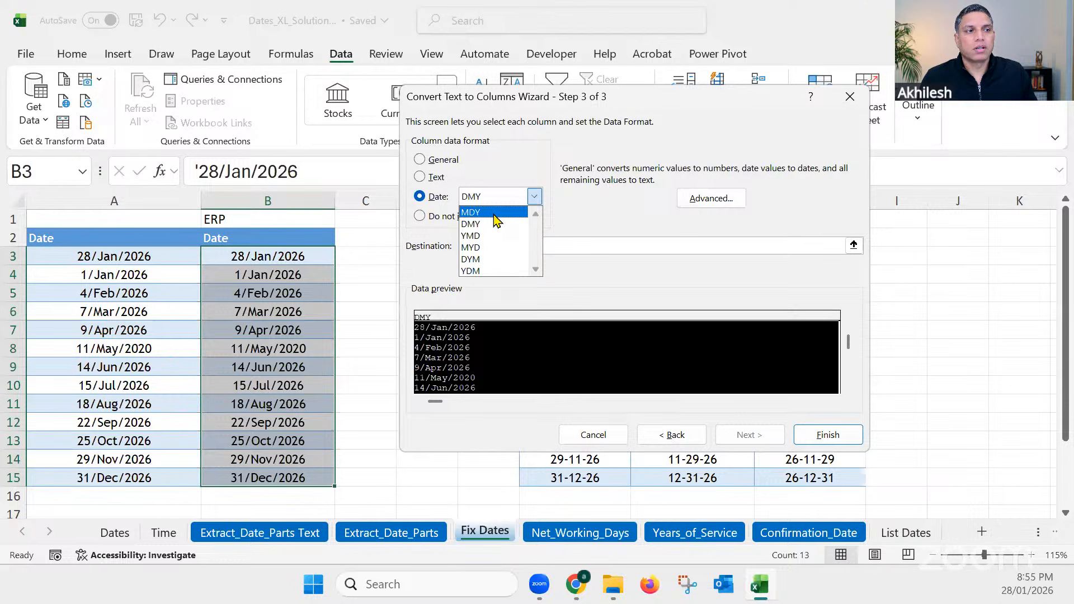
pyautogui.click(572, 211)
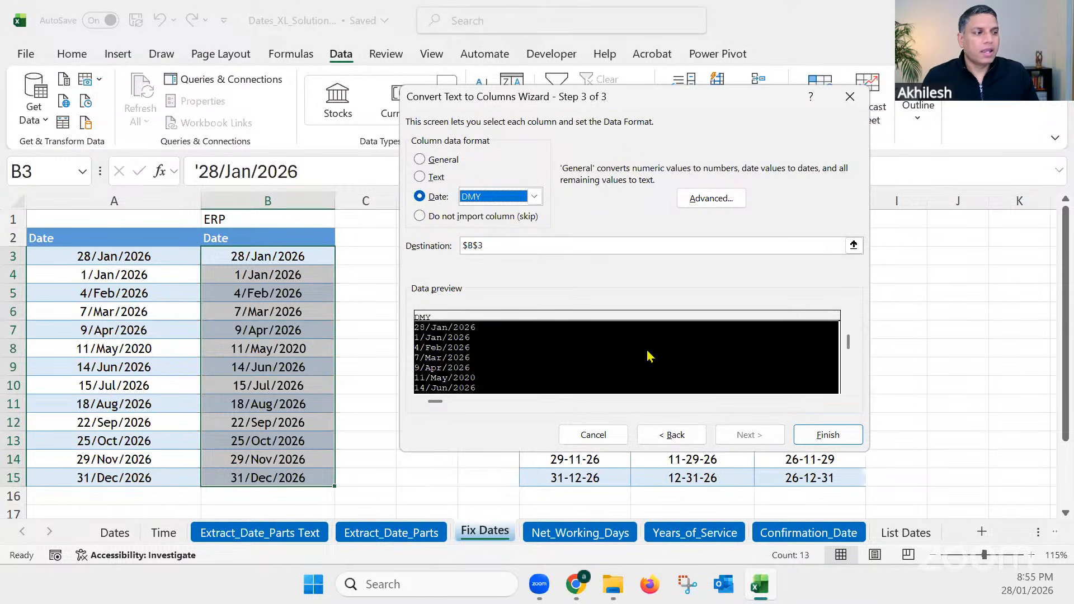
pyautogui.click(826, 437)
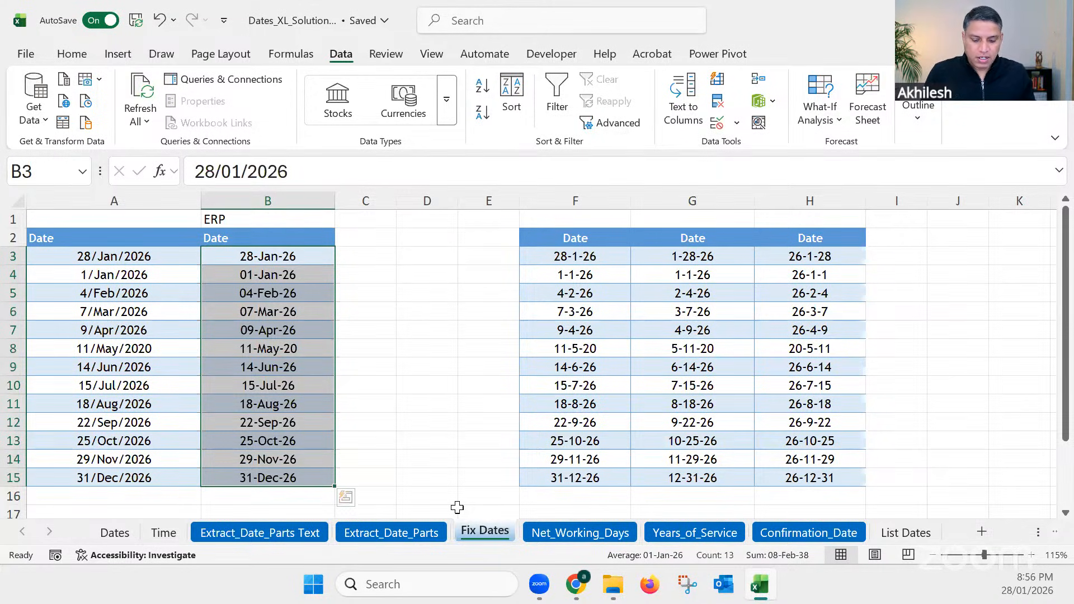
# Step: Format the dates in B3:B15 with the "Wednesday, March 14, 2012" date type and widen column B to fit them
pyautogui.hotkey('ctrl', '1')
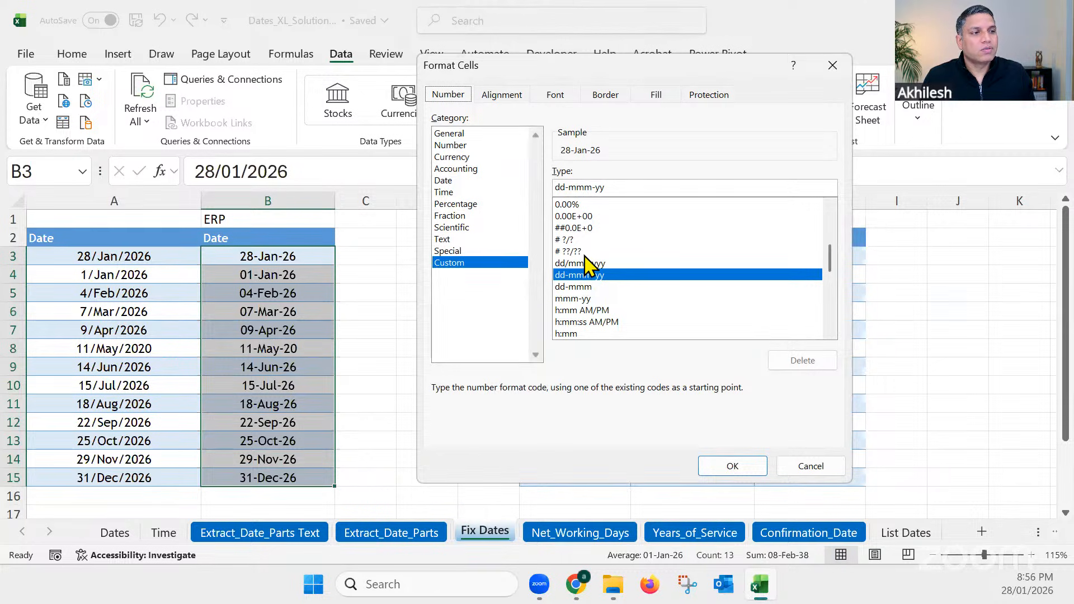
pyautogui.click(445, 180)
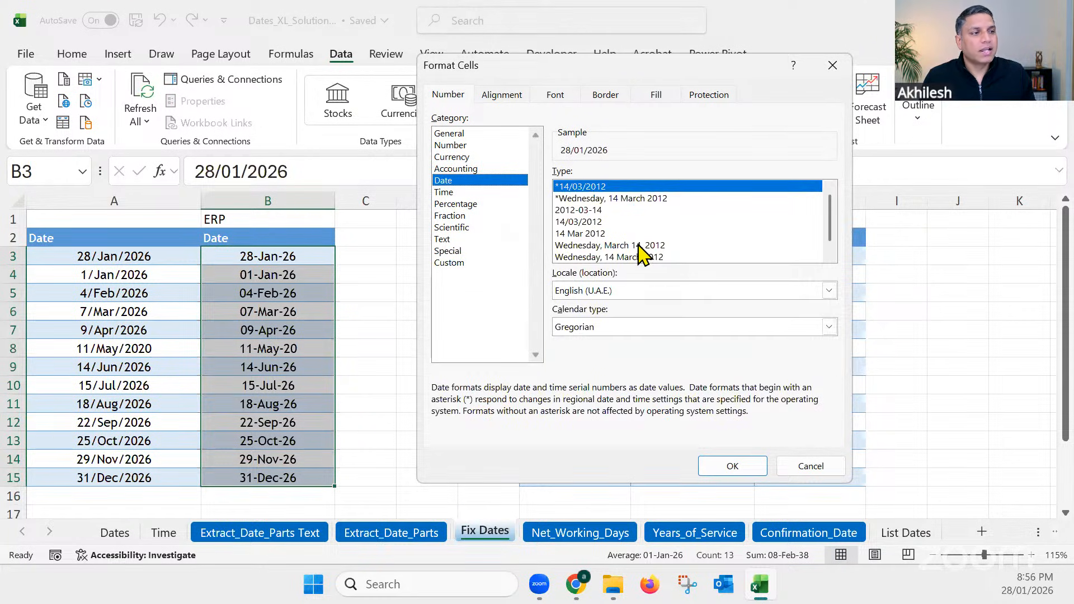
pyautogui.click(643, 246)
pyautogui.click(739, 469)
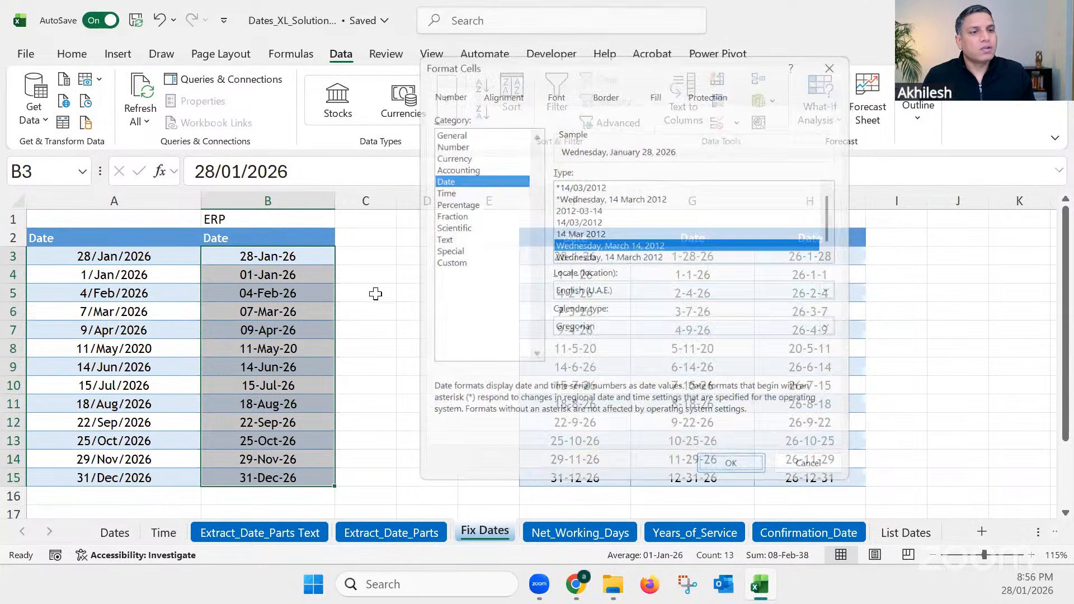
pyautogui.moveTo(335, 192); pyautogui.dragTo(405, 199)
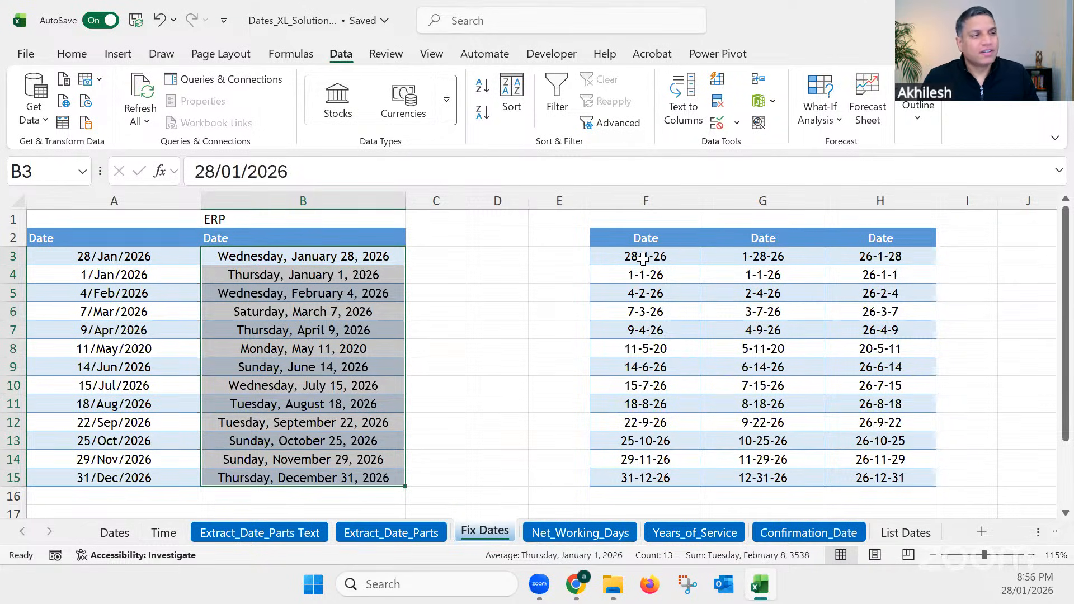
# Step: Enter MDY in cell G1 above the month-first text dates in column G
pyautogui.moveTo(643, 258); pyautogui.dragTo(666, 470)
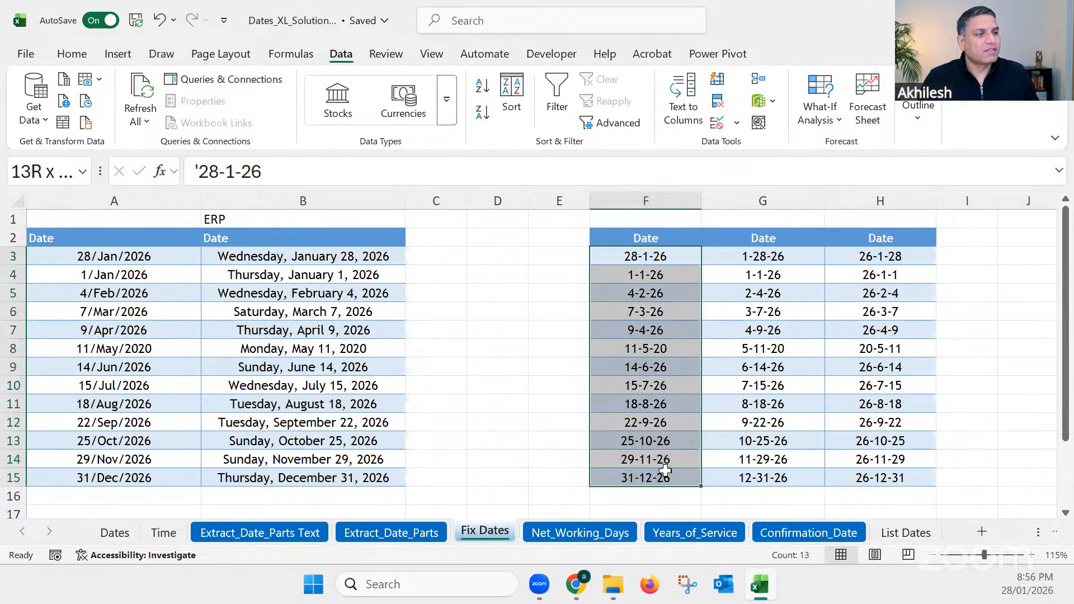
pyautogui.moveTo(772, 256); pyautogui.dragTo(779, 478)
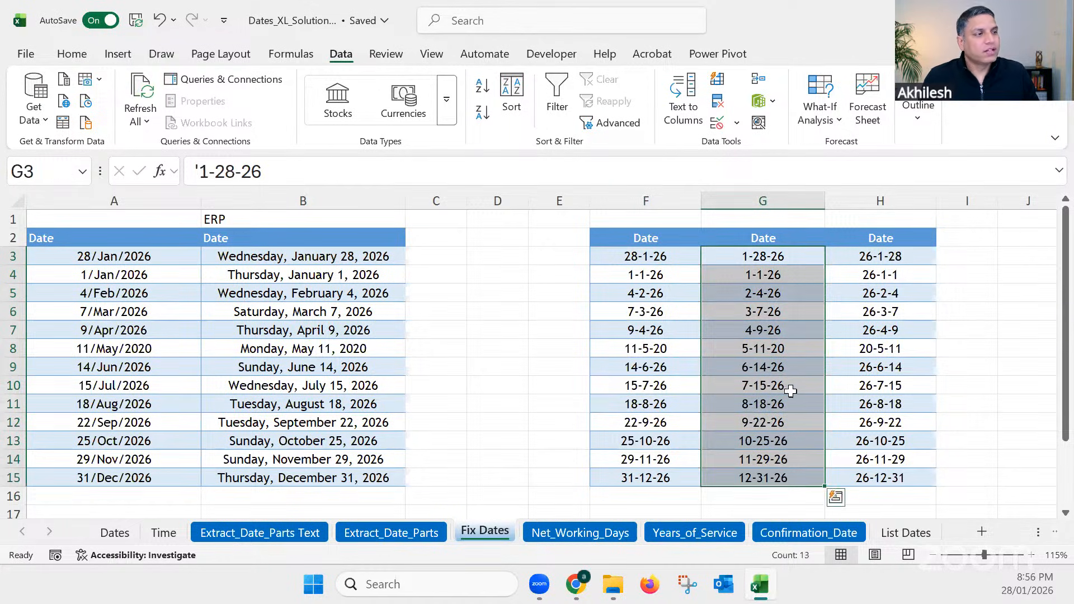
pyautogui.doubleClick(1042, 534)
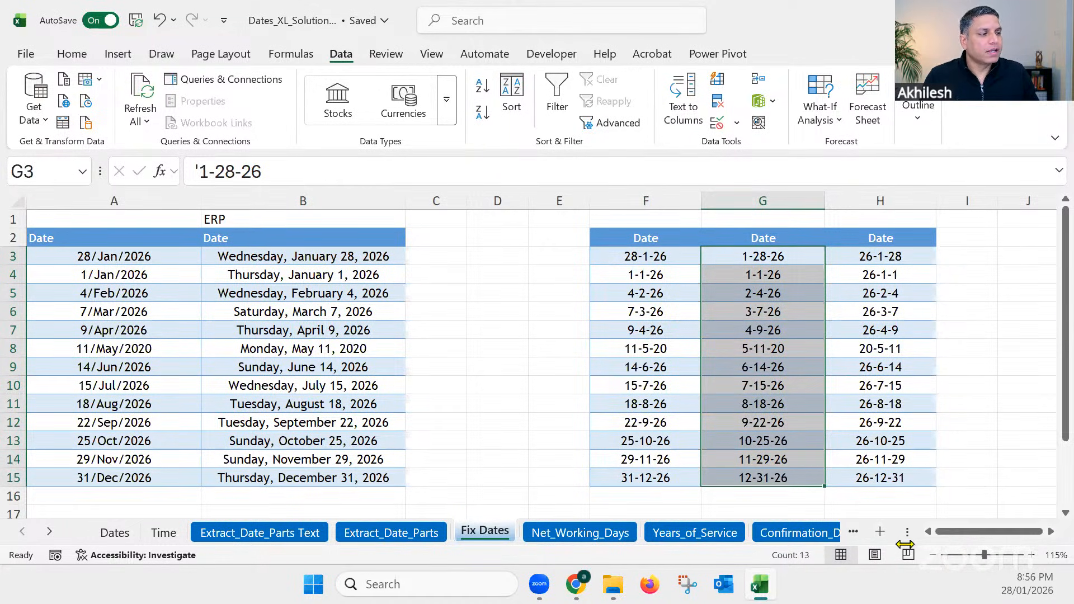
pyautogui.click(1051, 532)
pyautogui.click(1051, 532)
pyautogui.click(1051, 533)
pyautogui.click(1051, 532)
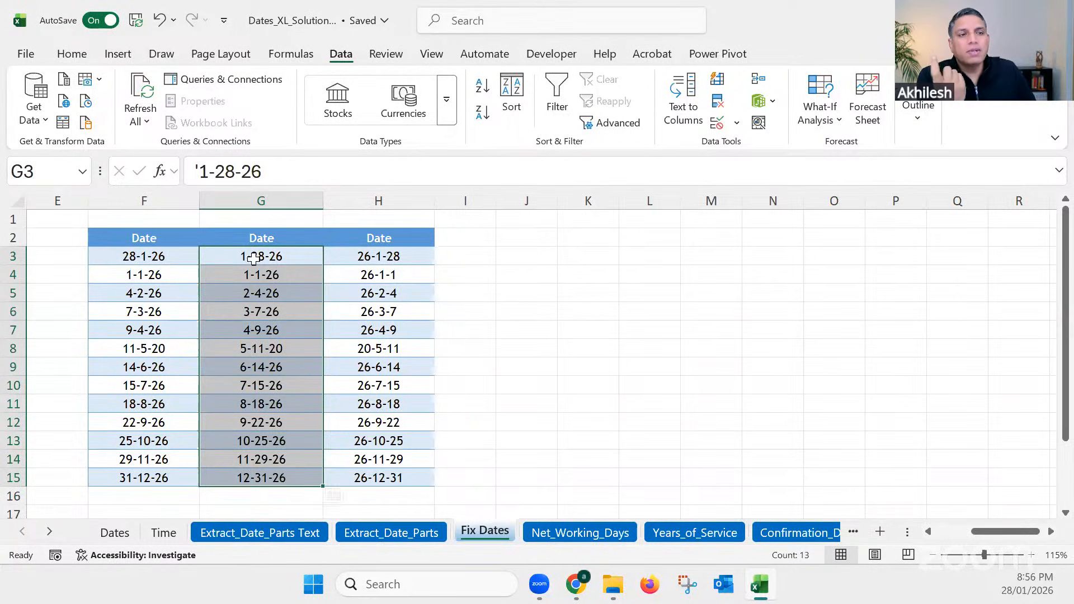
pyautogui.click(250, 218)
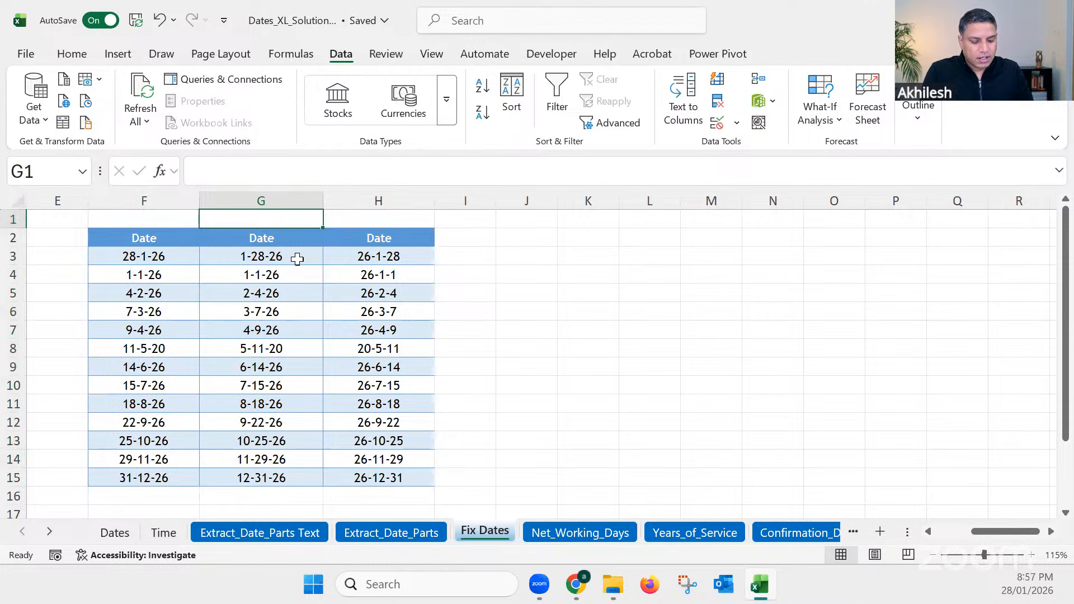
pyautogui.write('M-')
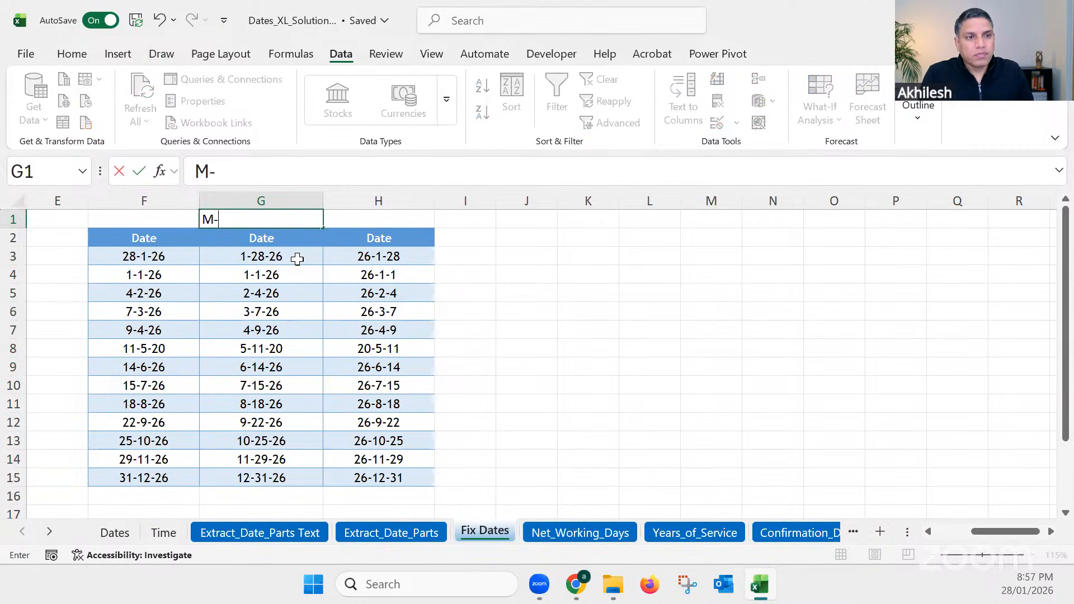
pyautogui.write('D_')
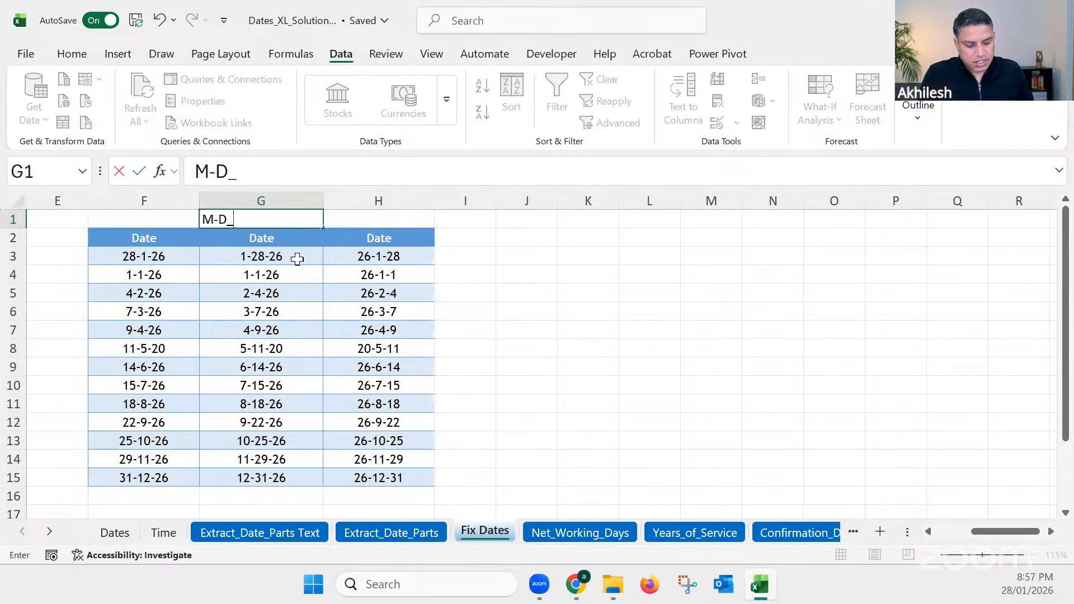
pyautogui.write('Y')
pyautogui.press('BackSpace')
pyautogui.press('BackSpace')
pyautogui.press('BackSpace')
pyautogui.press('BackSpace')
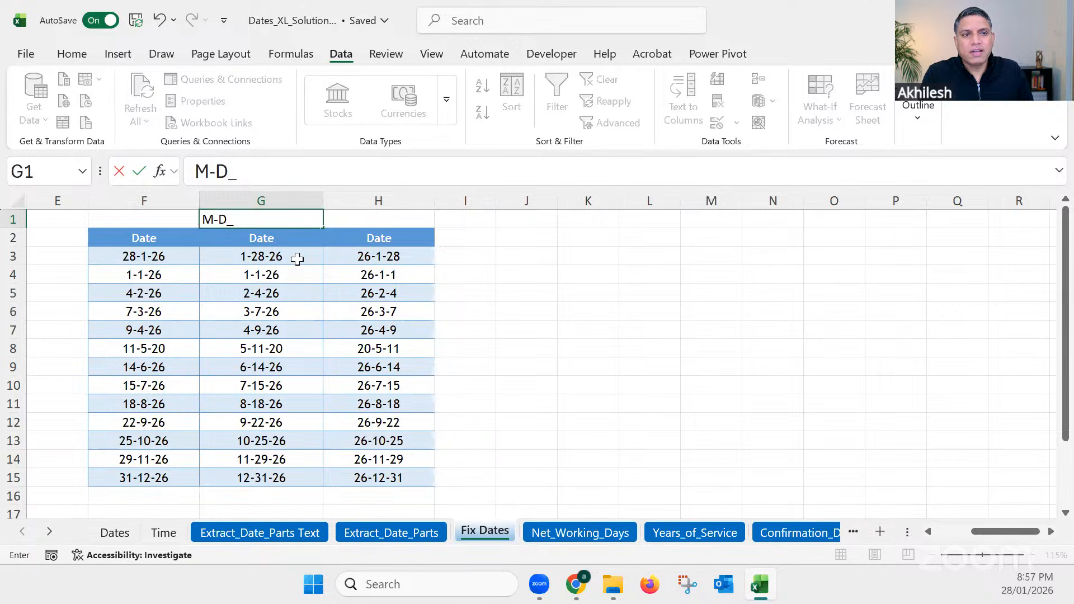
pyautogui.write('DY')
pyautogui.press('Return')
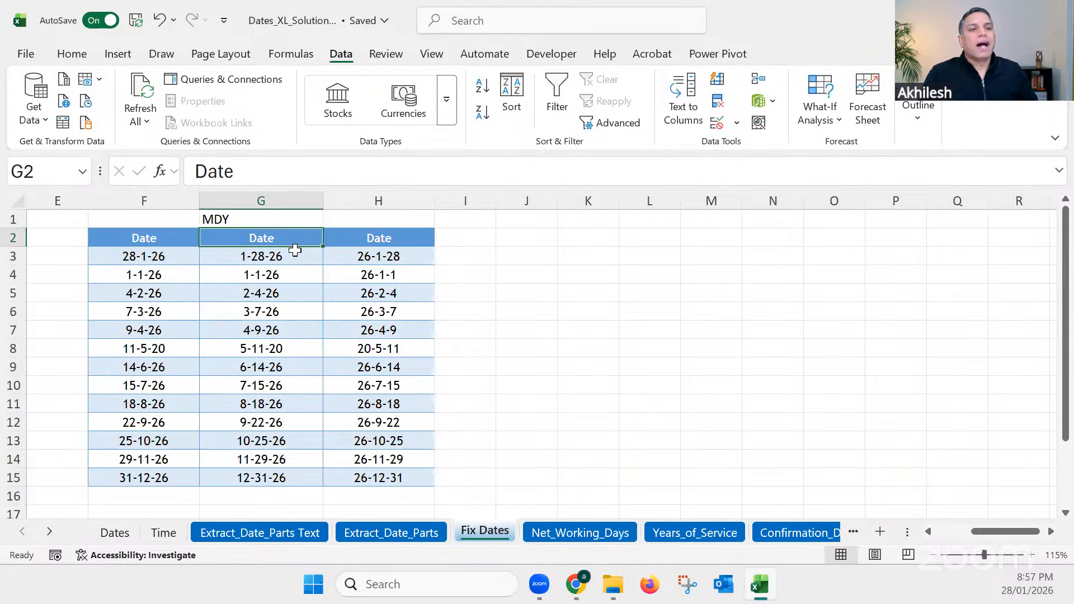
# Step: Convert the text dates in G3:G15 with Text to Columns, as delimited data in Date MDY format with destination $G$3
pyautogui.moveTo(297, 258); pyautogui.dragTo(280, 478)
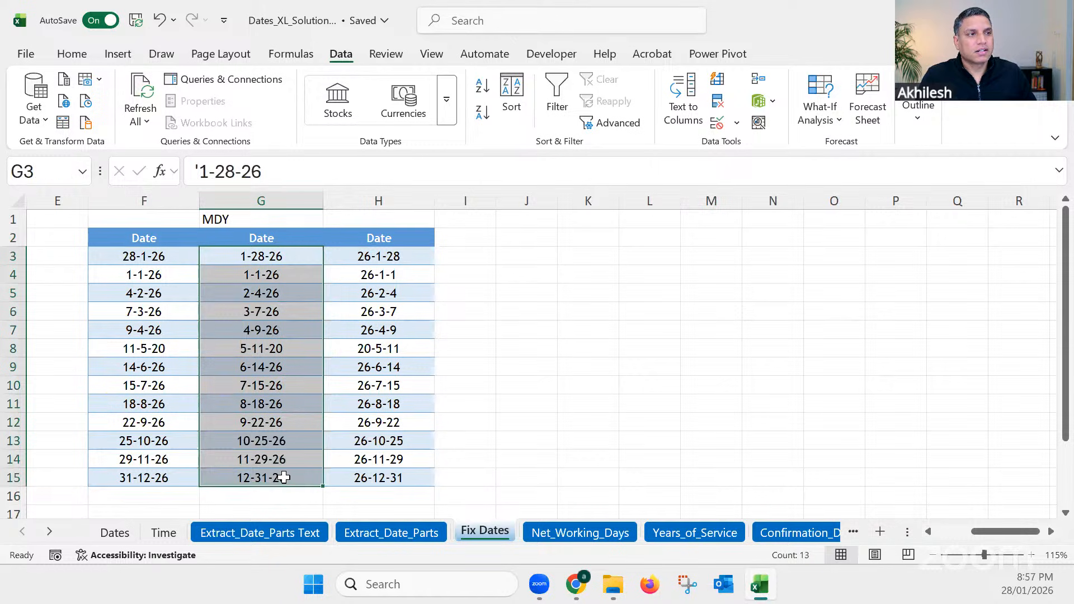
pyautogui.click(685, 106)
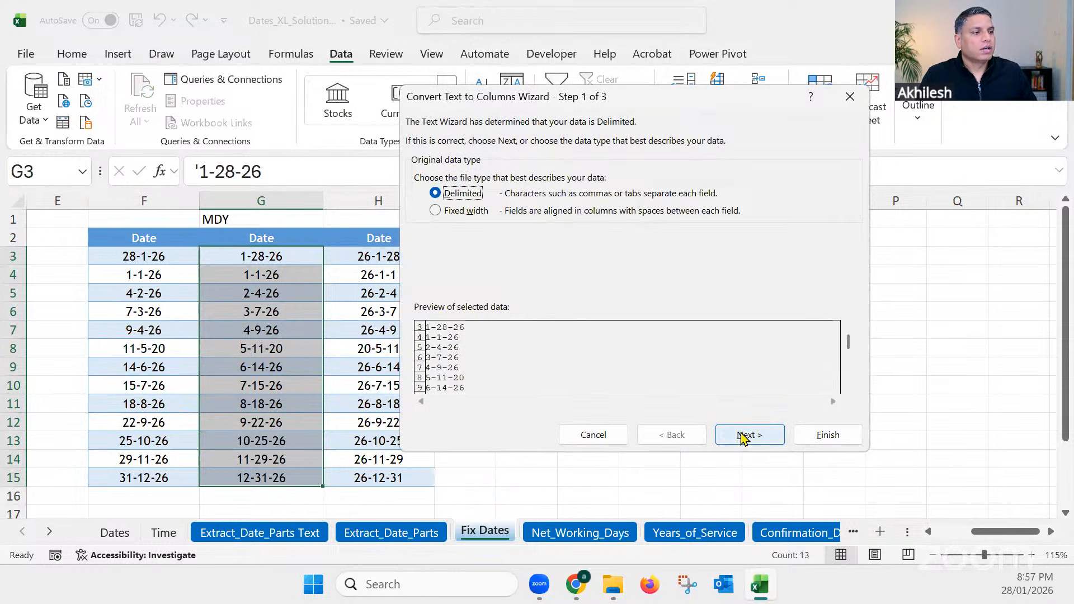
pyautogui.click(744, 434)
pyautogui.click(755, 438)
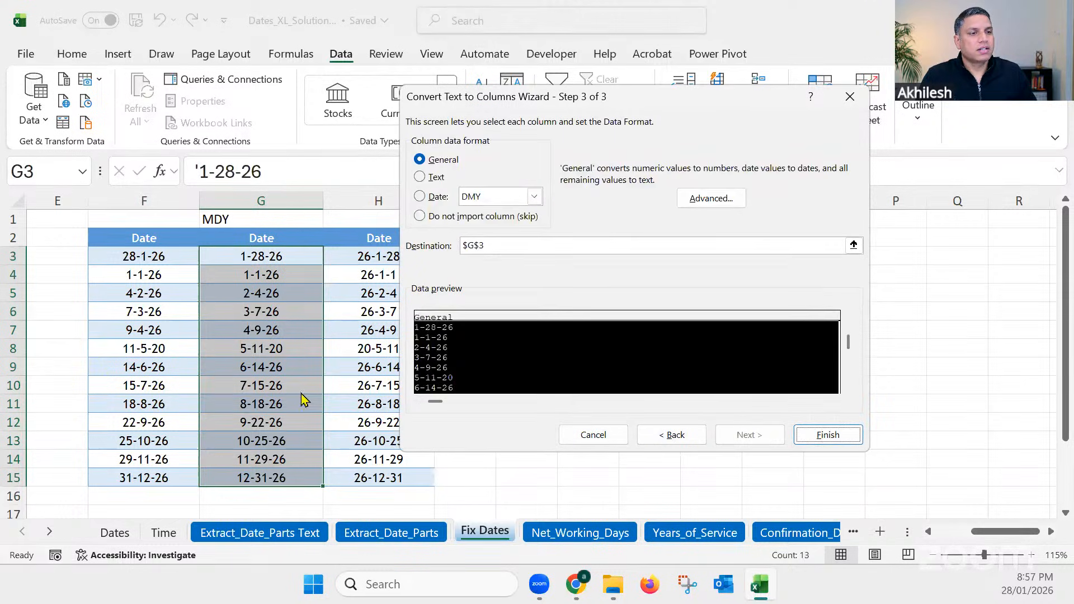
pyautogui.click(420, 197)
pyautogui.click(534, 196)
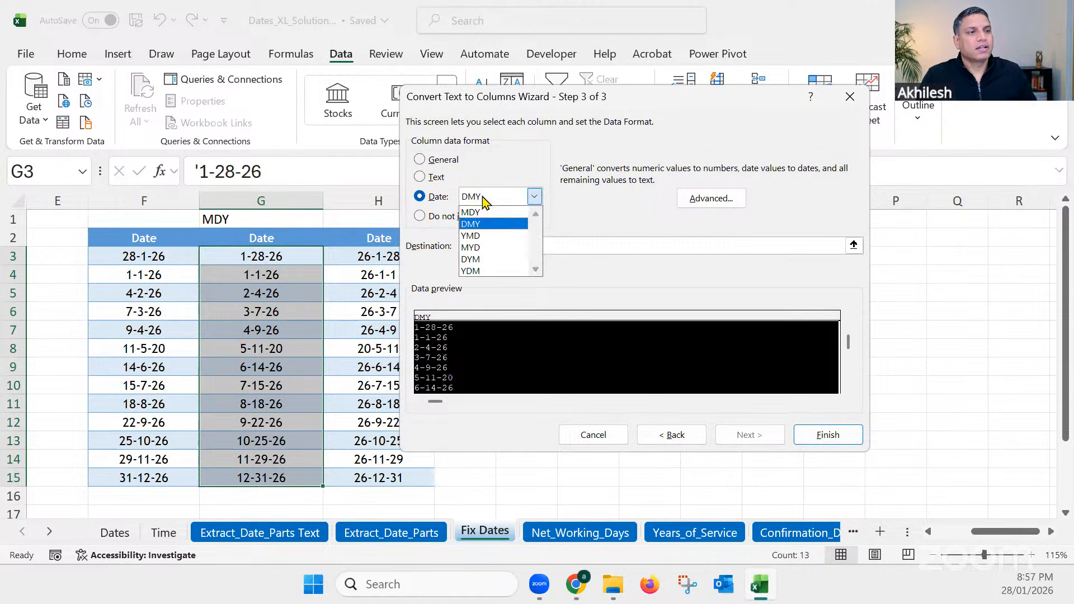
pyautogui.click(480, 212)
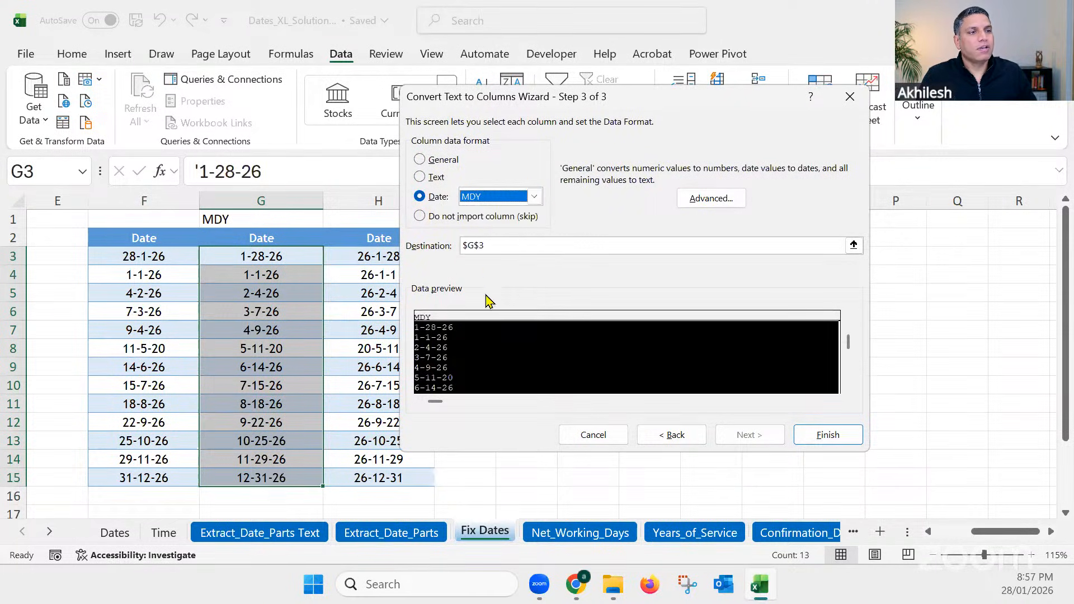
pyautogui.click(836, 439)
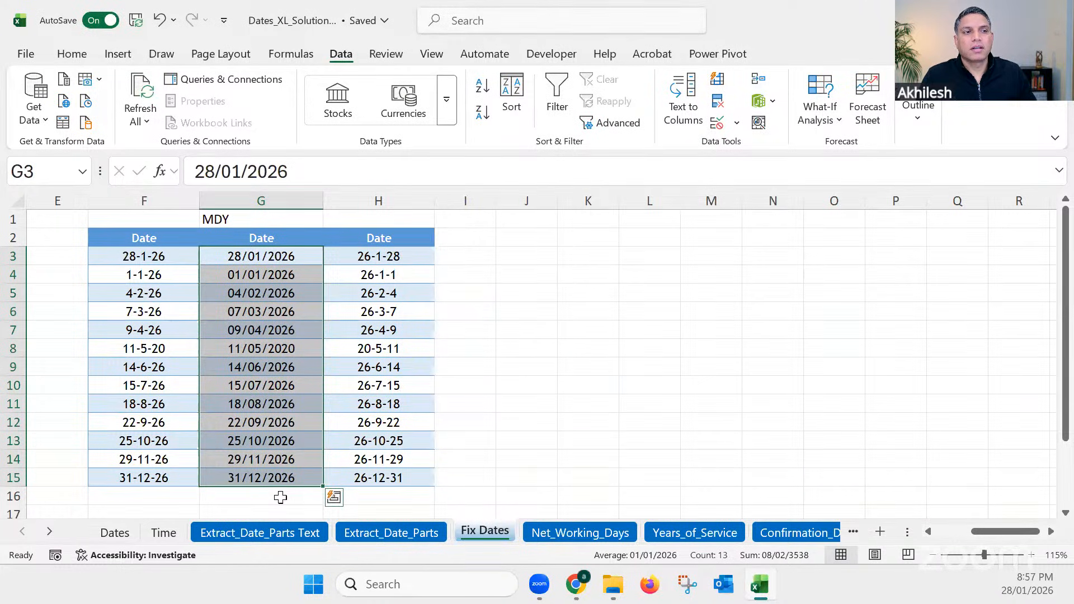
# Step: Convert the text dates in H3:H15 with Text to Columns, as delimited data in Date YMD format with destination $H$3
pyautogui.moveTo(375, 257); pyautogui.dragTo(378, 479)
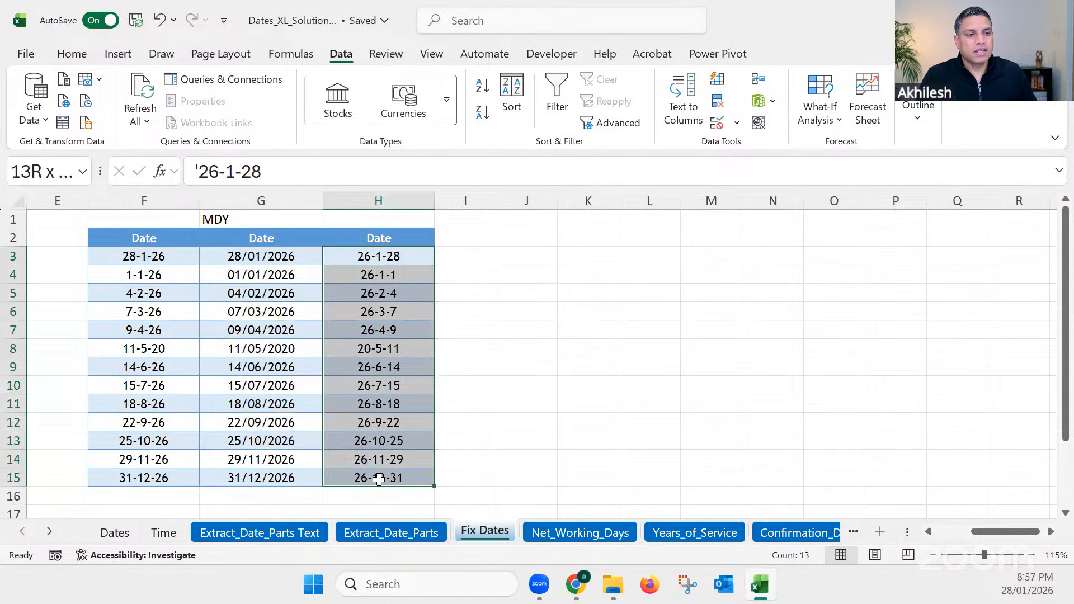
pyautogui.click(682, 93)
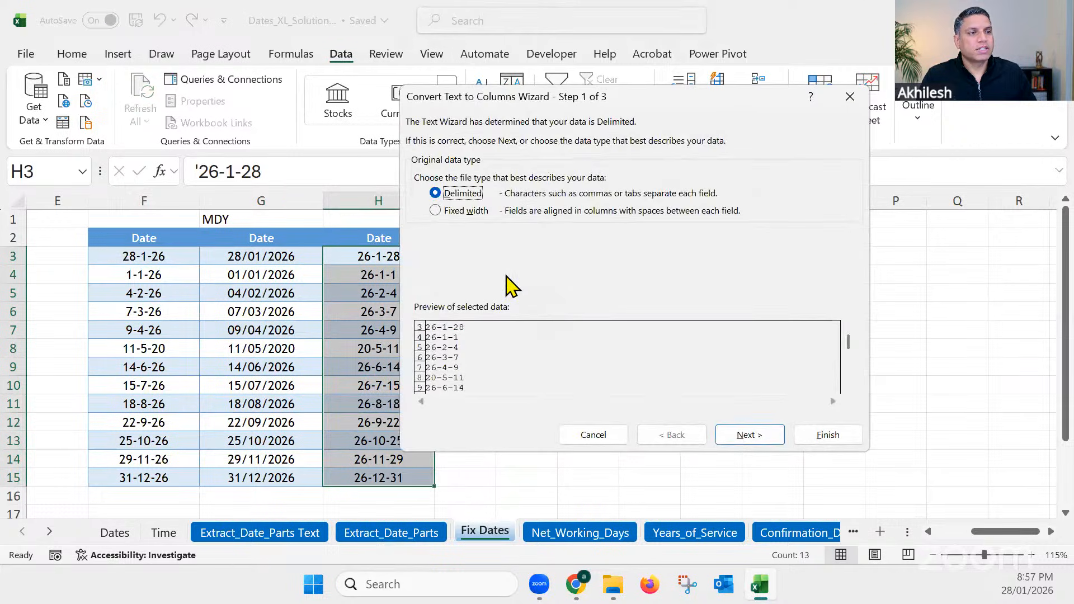
pyautogui.click(757, 441)
pyautogui.click(756, 441)
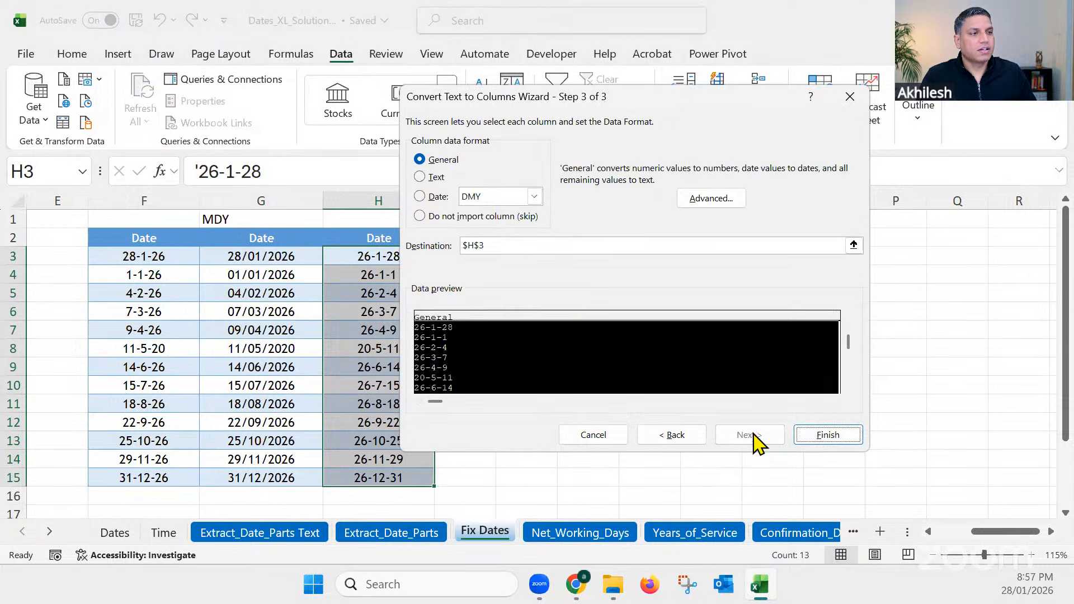
pyautogui.click(442, 200)
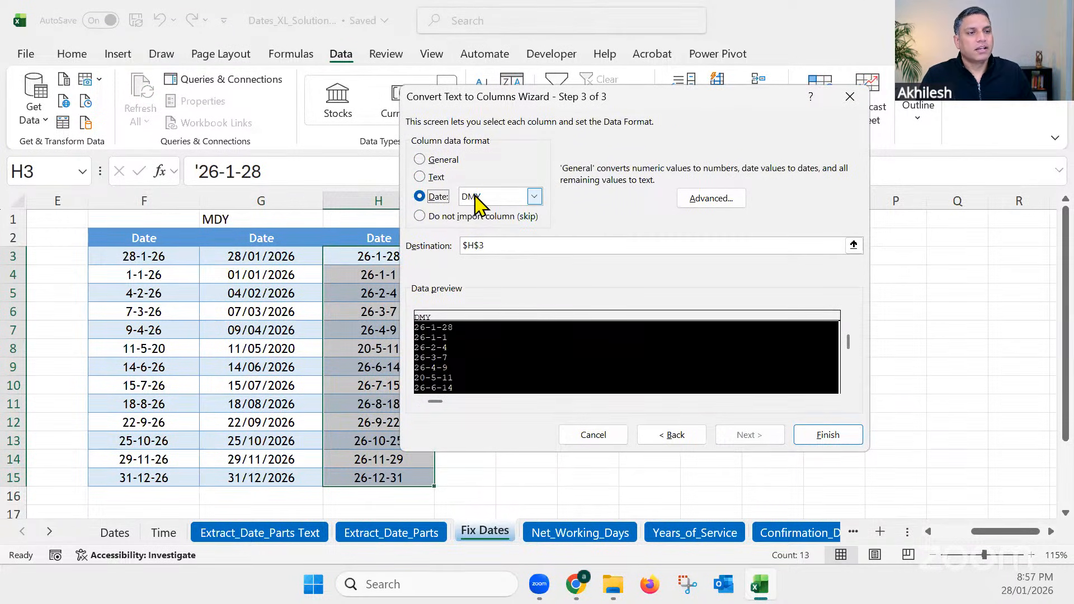
pyautogui.moveTo(500, 104); pyautogui.dragTo(551, 102)
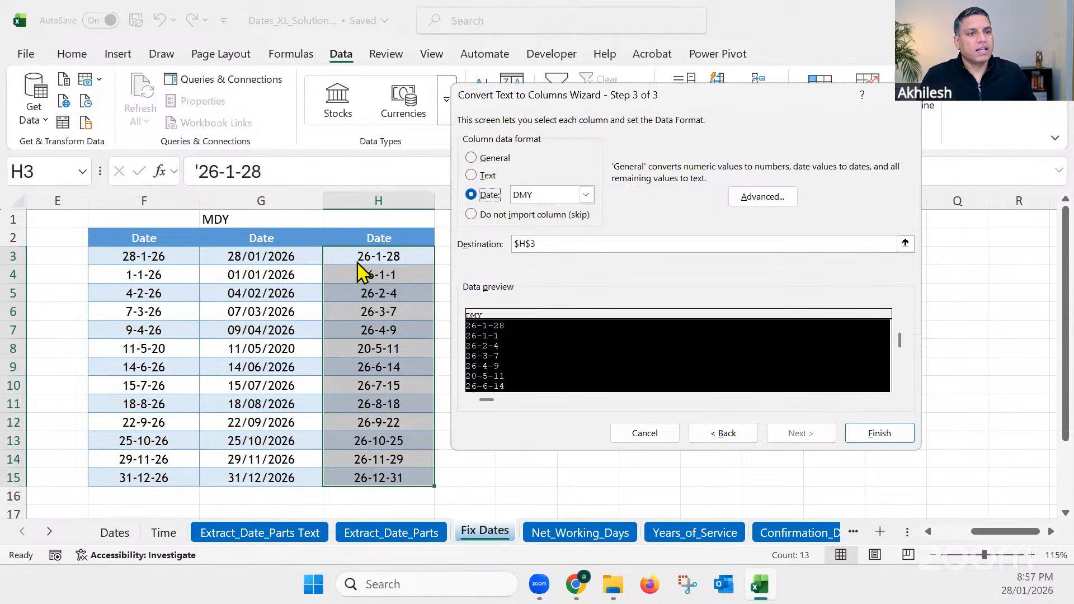
pyautogui.click(529, 196)
pyautogui.click(530, 233)
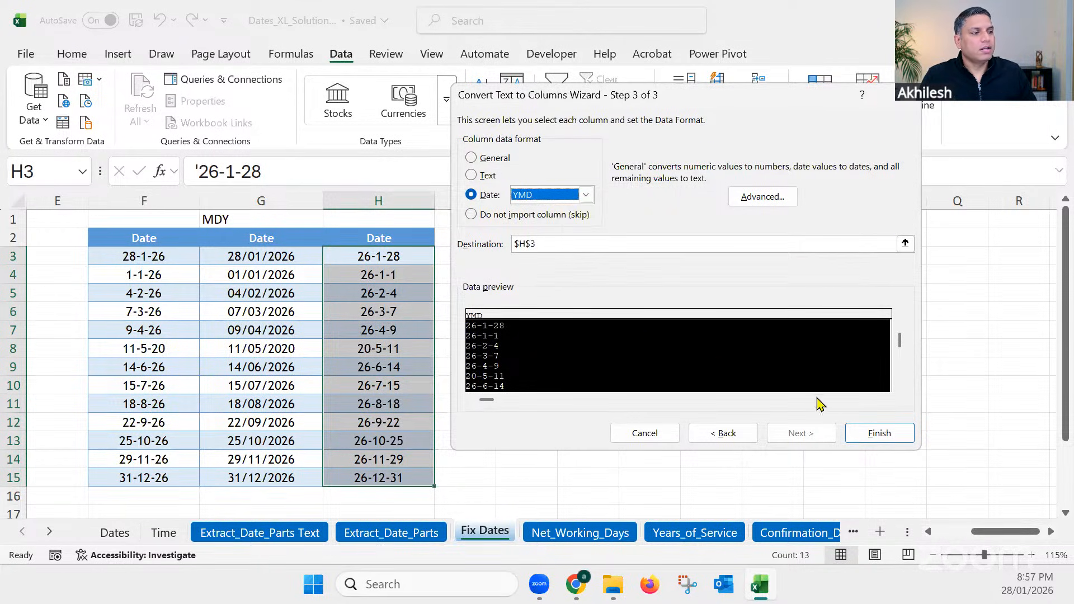
pyautogui.click(878, 434)
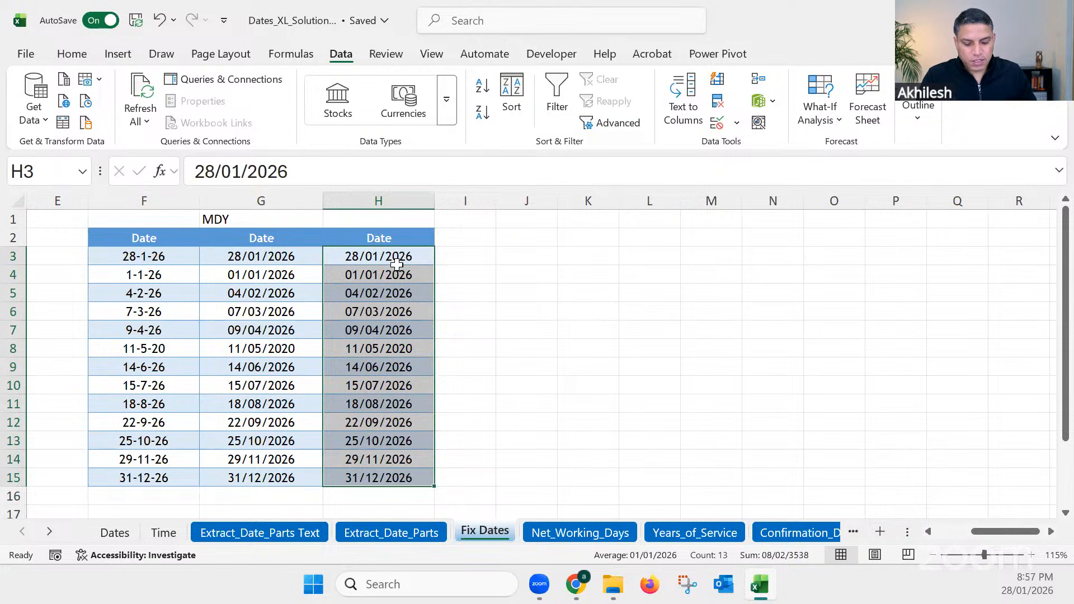
# Step: Apply Comma Style to the converted dates in H3:H15 to check their serial numbers, and undo that formatting
pyautogui.click(72, 54)
pyautogui.click(378, 105)
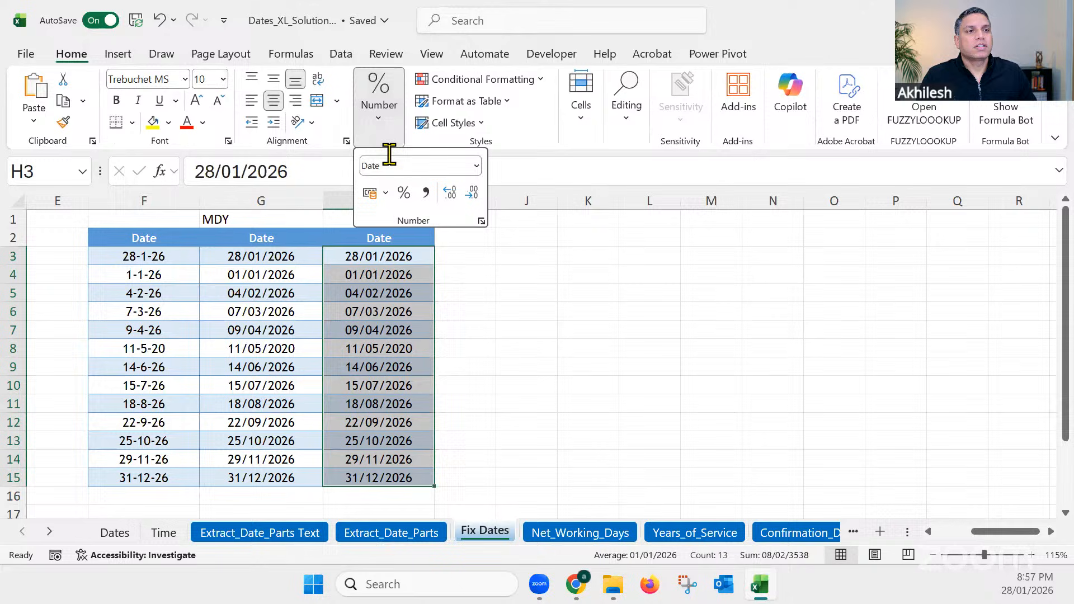
pyautogui.click(425, 193)
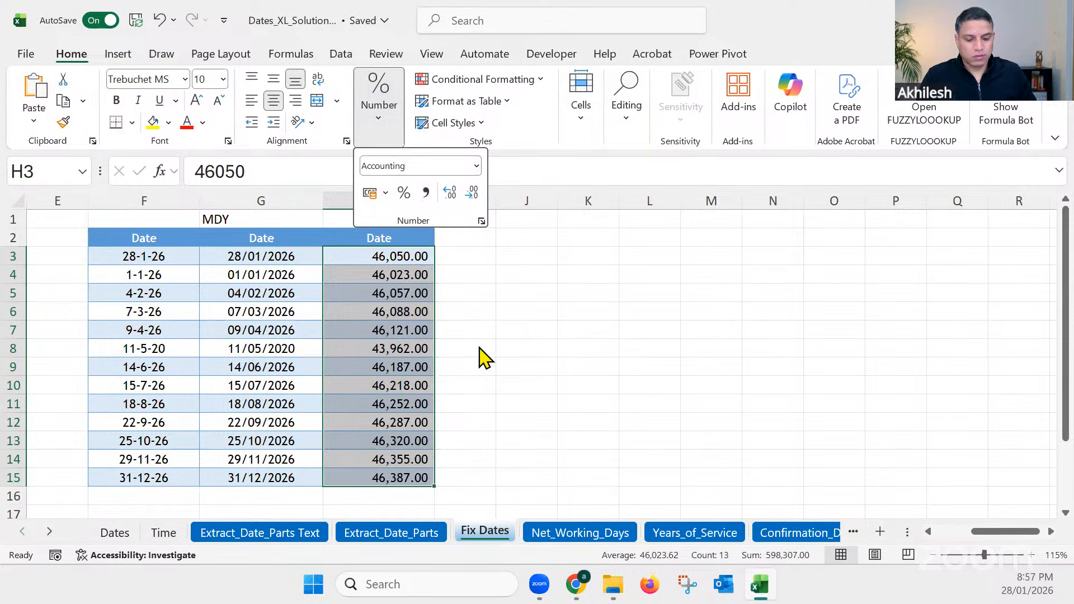
pyautogui.click(479, 346)
pyautogui.hotkey('ctrl', 'z')
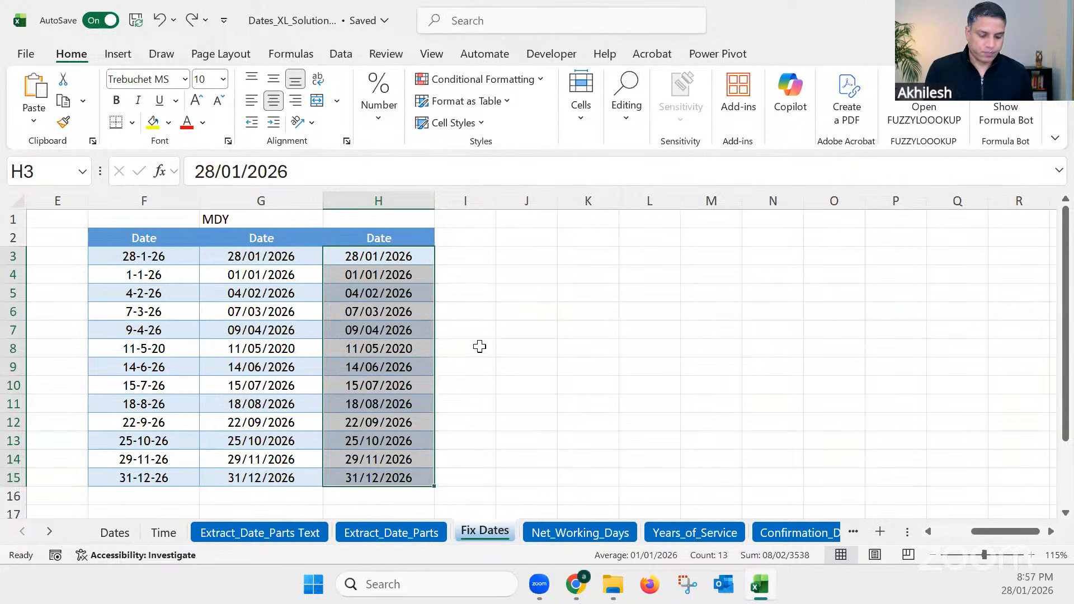
pyautogui.click(480, 347)
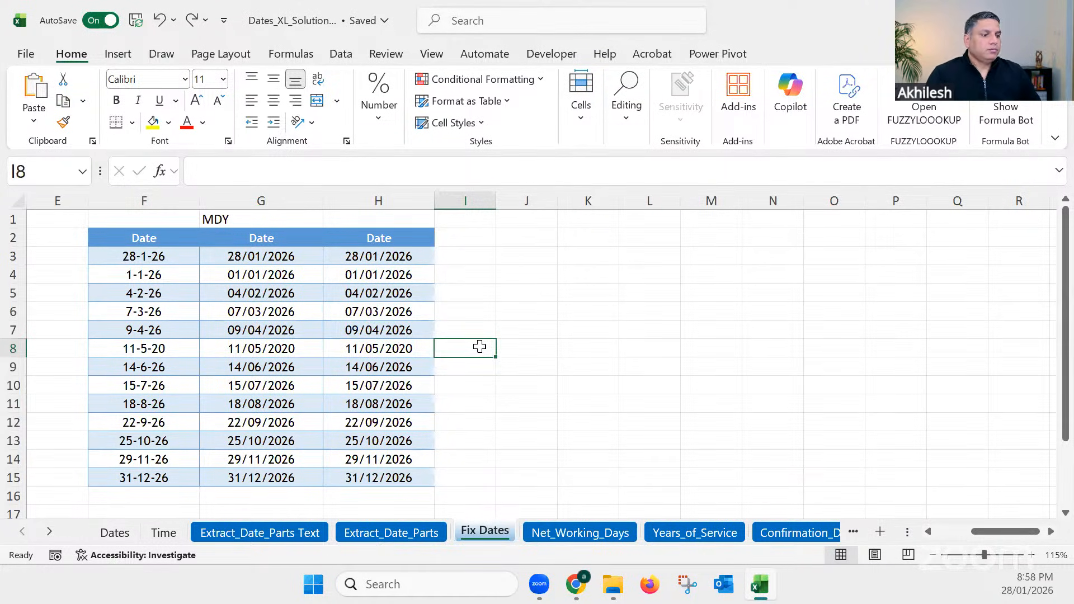
# Step: Open the Net_Working_Days sheet and examine the Calendar Days row's leave start date, leave end date and No of Days cell
pyautogui.click(578, 532)
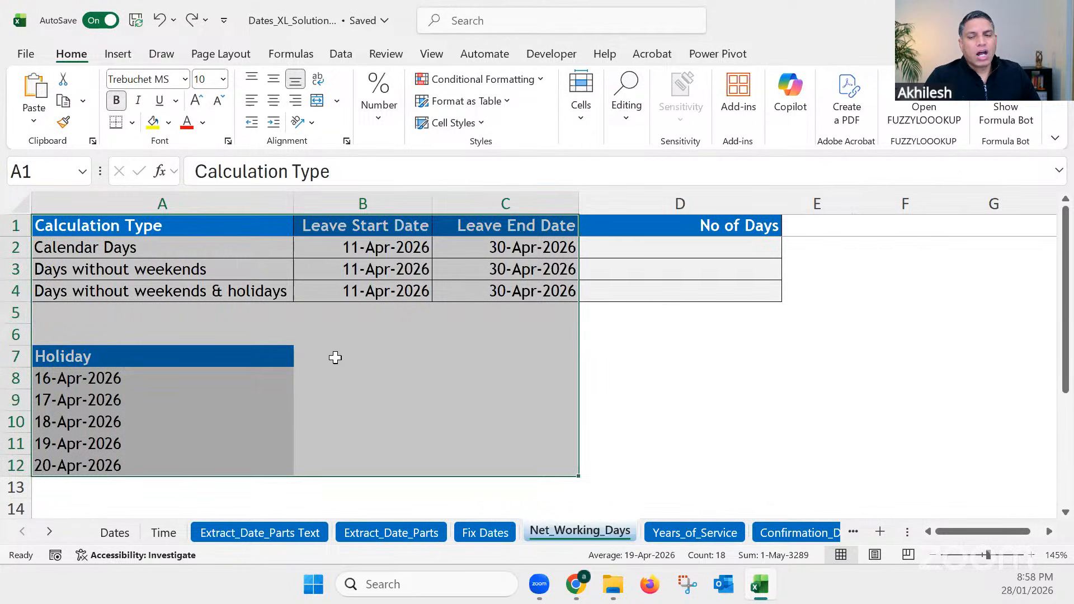
pyautogui.click(336, 357)
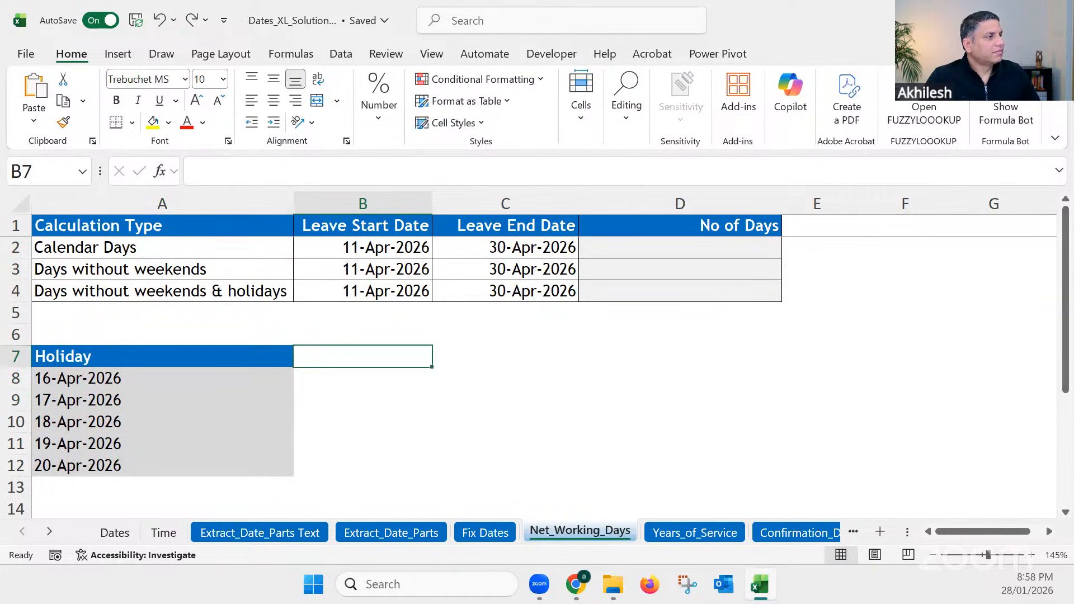
pyautogui.hotkey('alt', 'Tab')
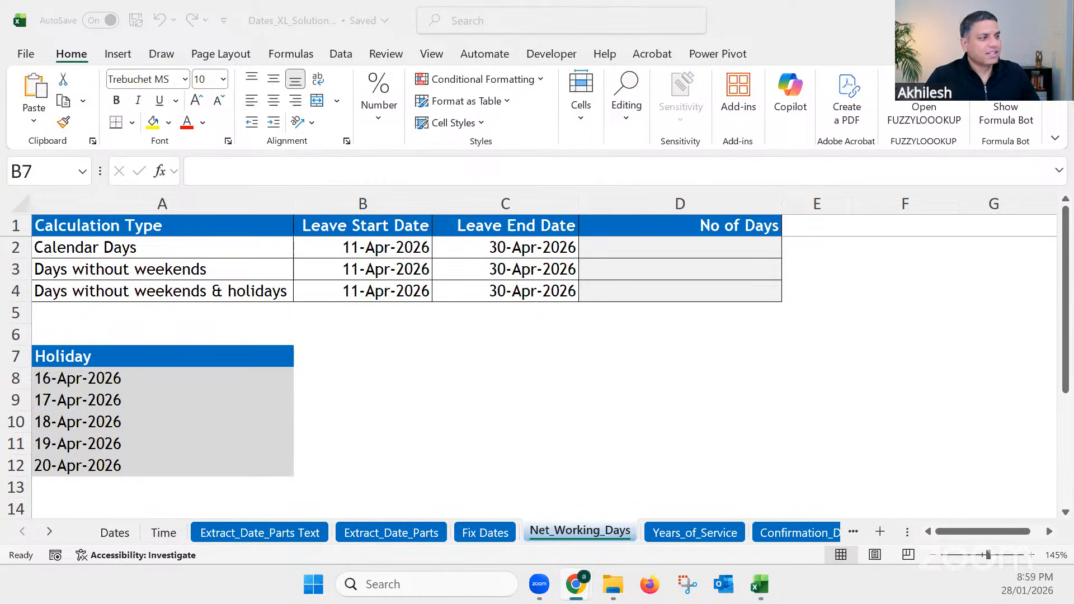
pyautogui.click(483, 326)
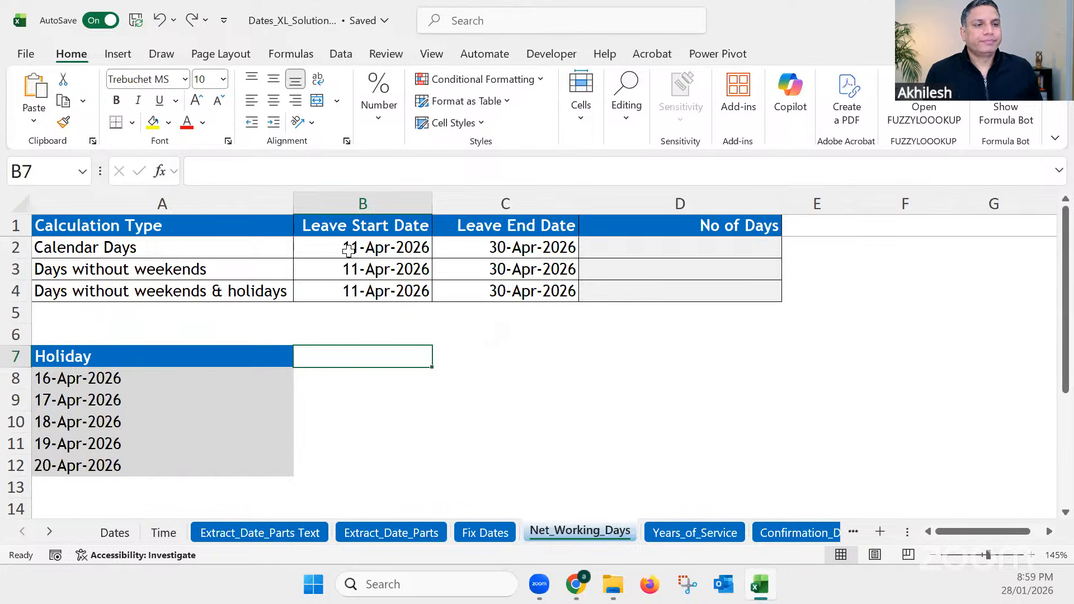
pyautogui.click(329, 246)
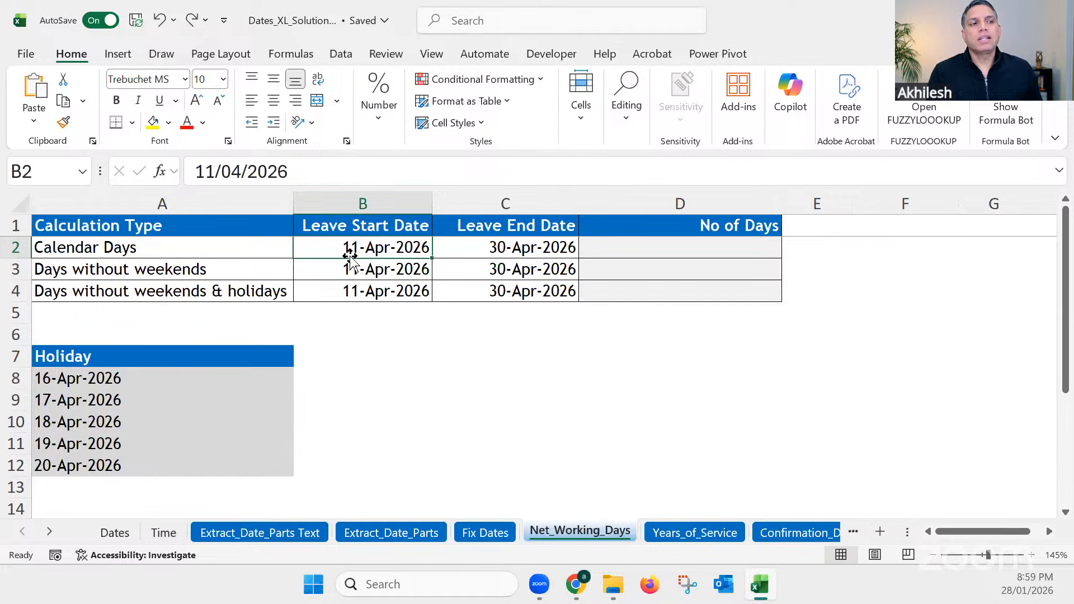
pyautogui.click(505, 247)
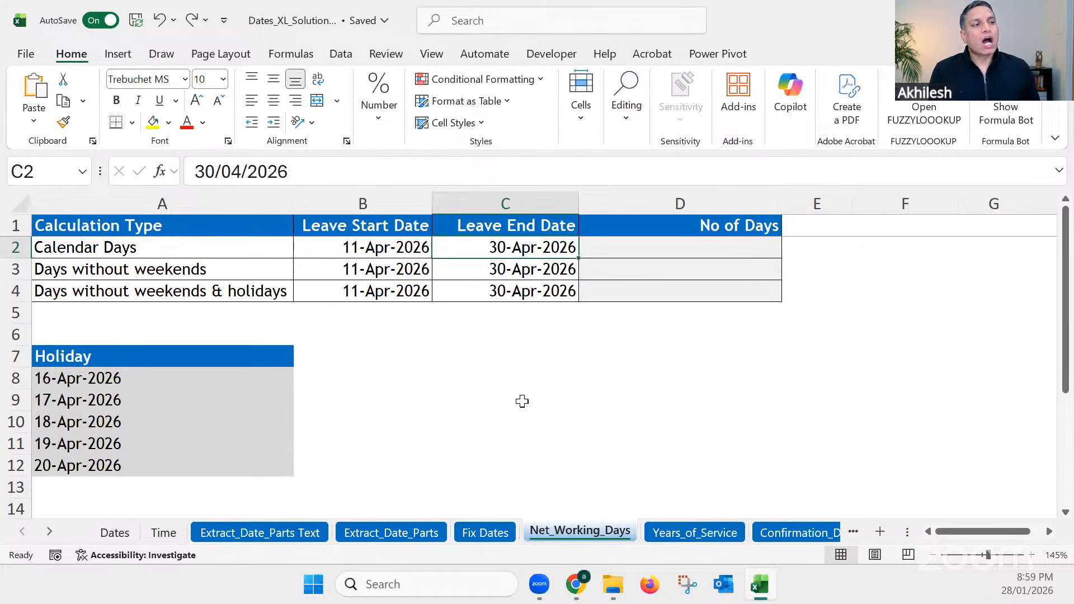
pyautogui.click(678, 251)
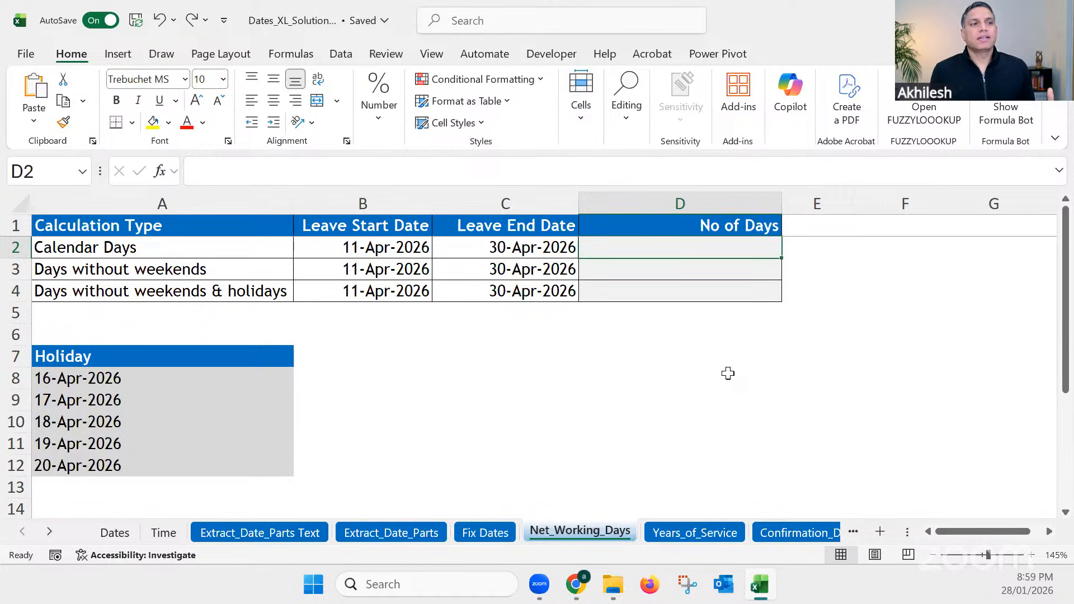
pyautogui.click(409, 249)
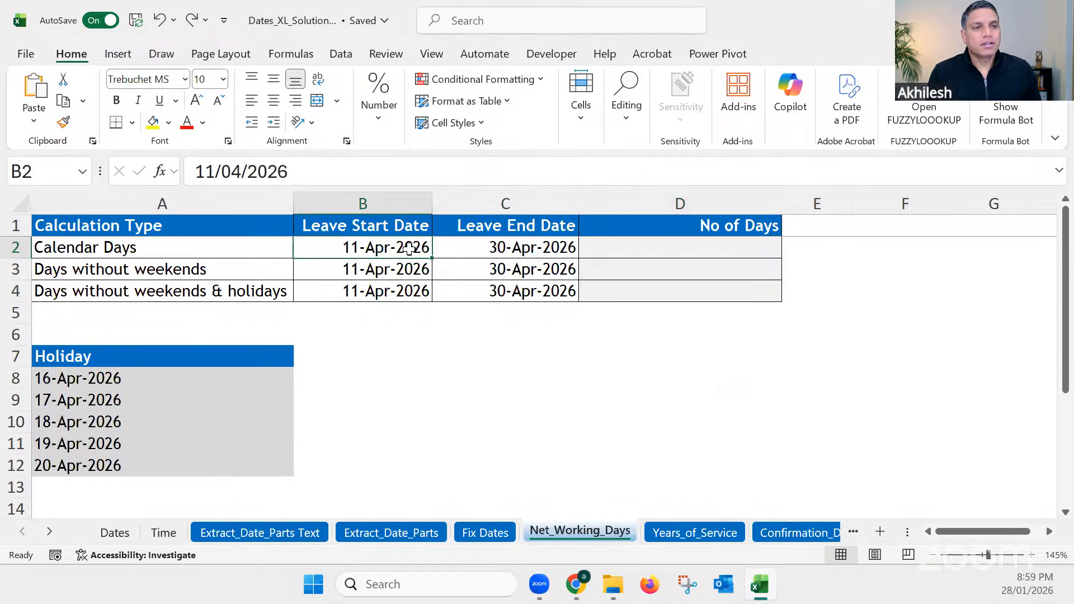
pyautogui.click(478, 251)
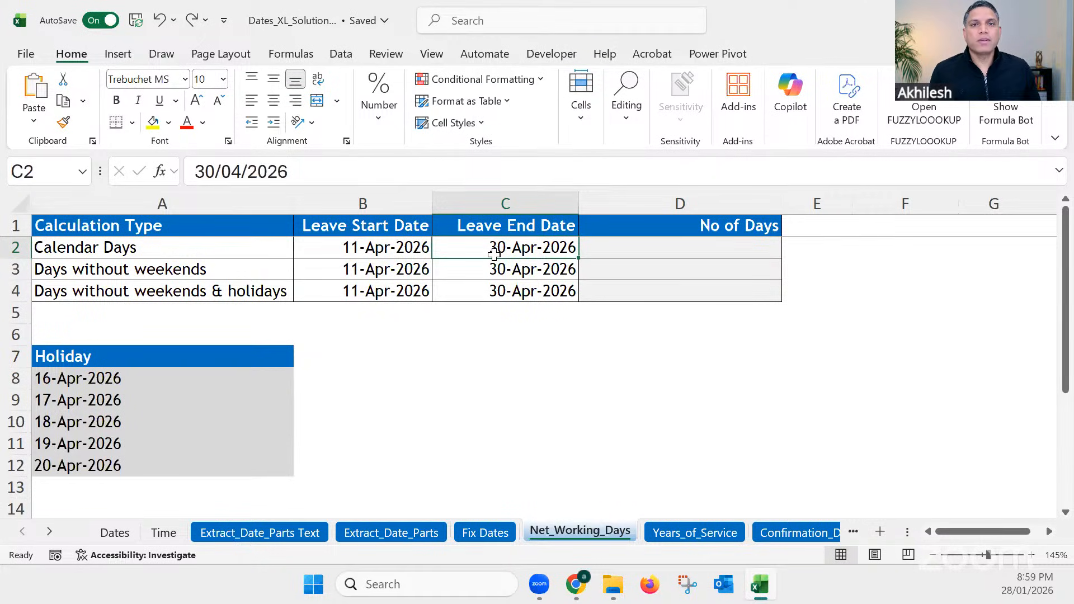
# Step: Calculate the number of calendar days of leave in D2 with the formula =C2-B2
pyautogui.click(659, 245)
pyautogui.write('=')
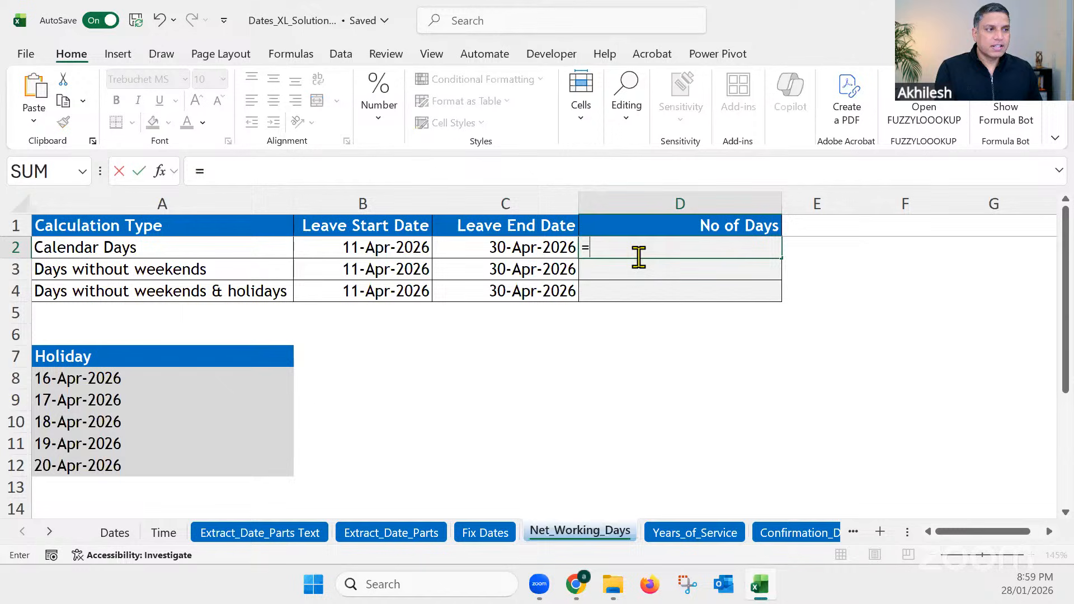
pyautogui.click(558, 248)
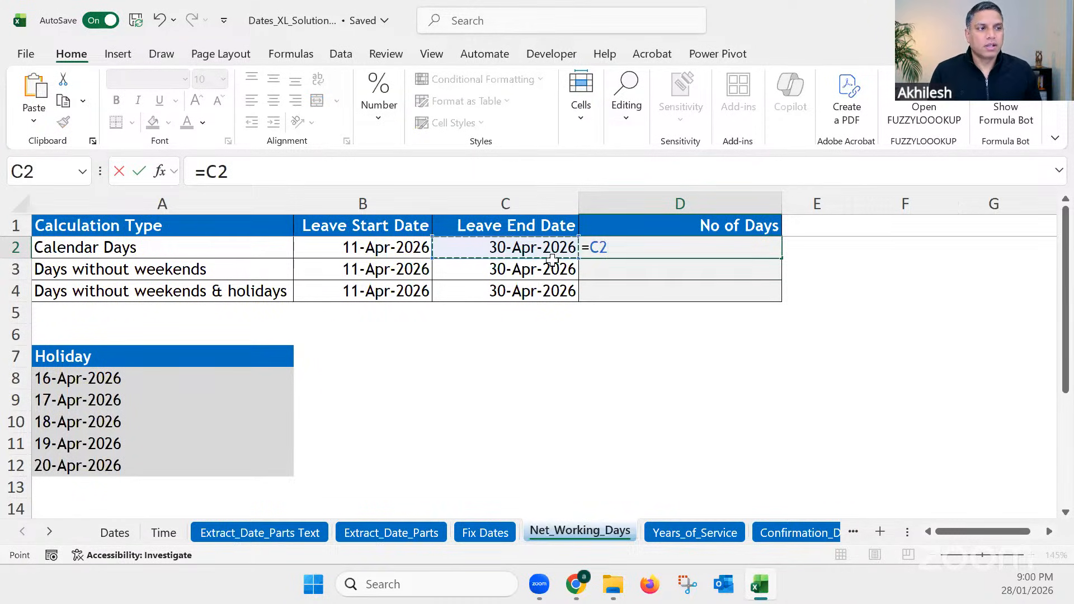
pyautogui.write('-')
pyautogui.click(396, 248)
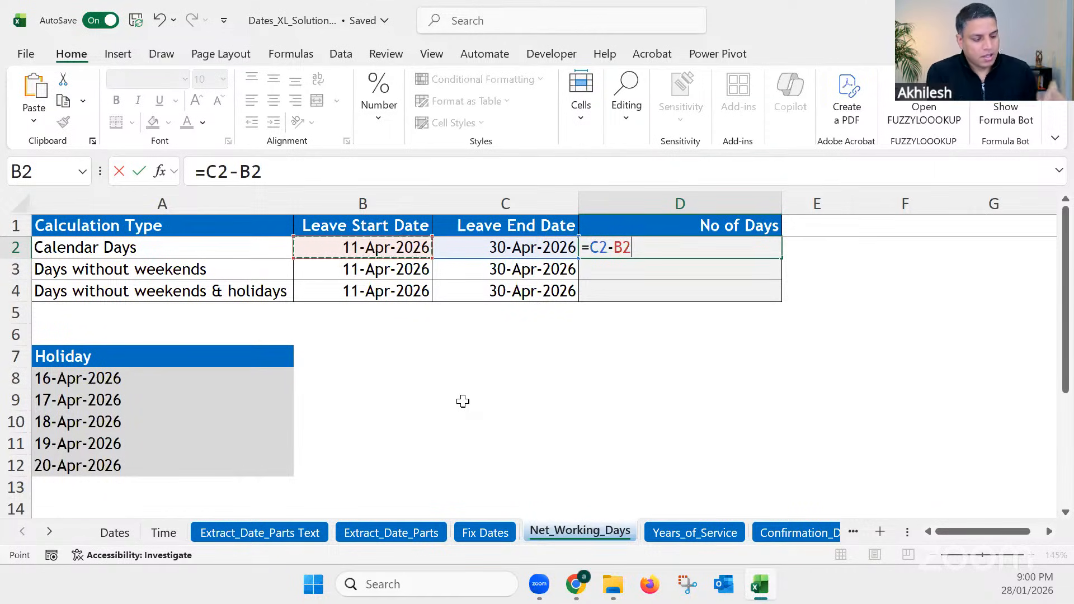
pyautogui.press('Return')
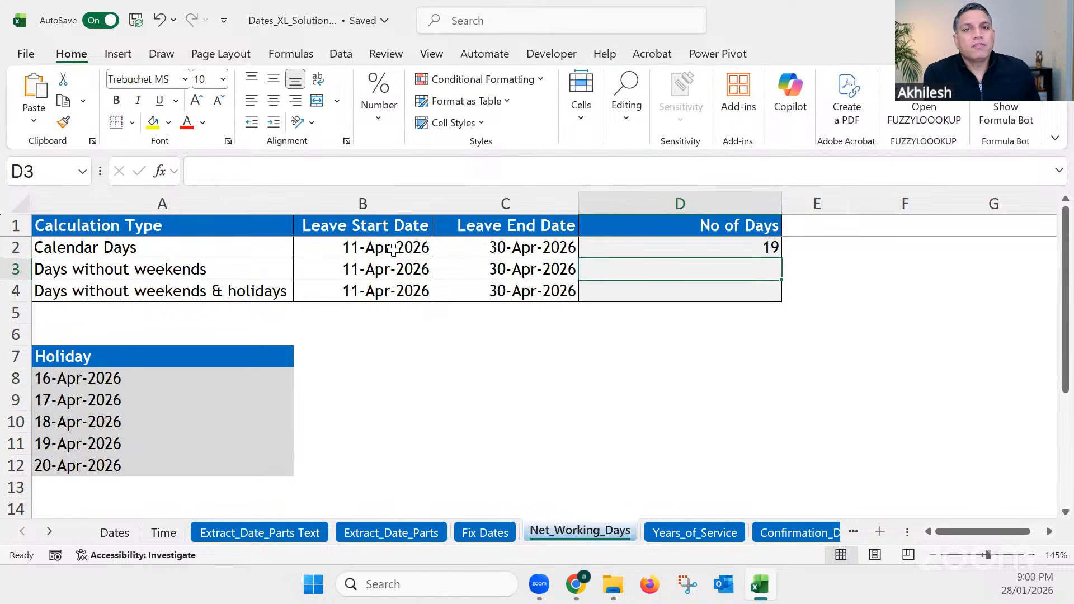
# Step: Change the calendar days formula in D2 to =C2-B2+1 to count both end dates, and check it against the leave start and end dates
pyautogui.click(393, 249)
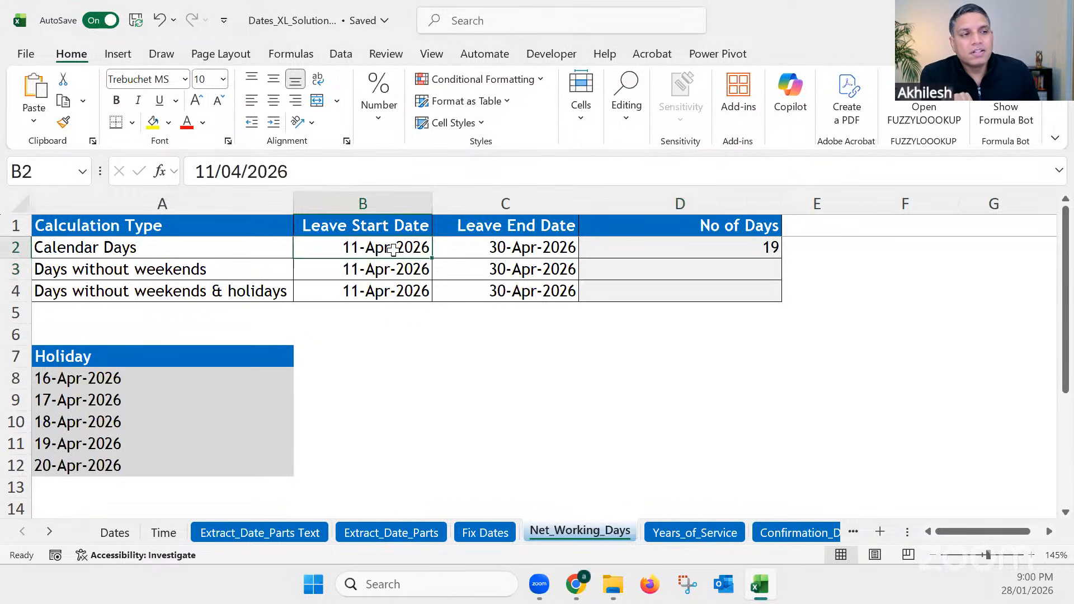
pyautogui.click(509, 250)
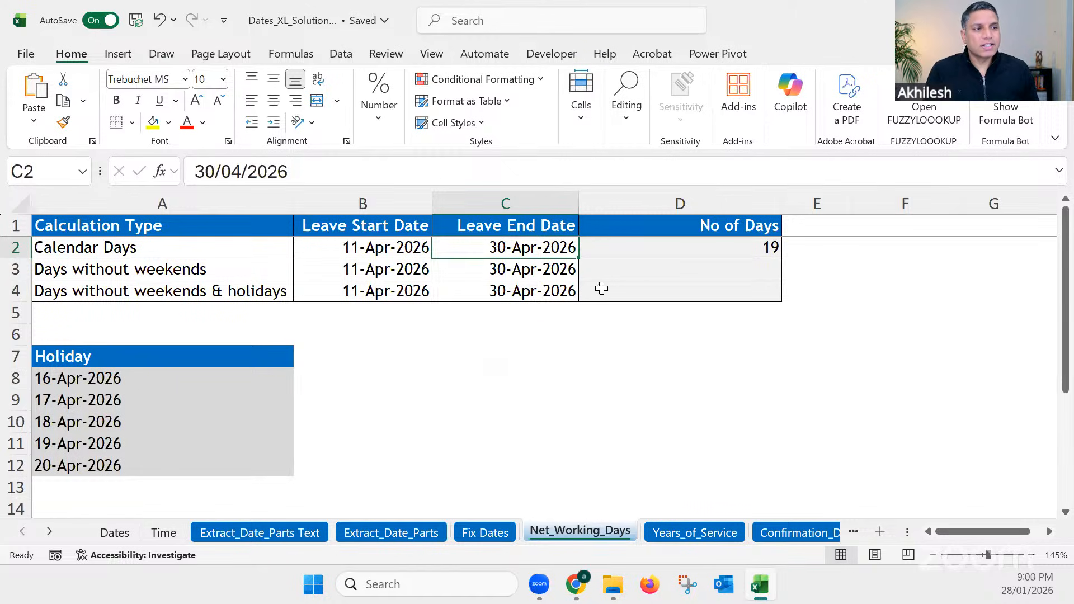
pyautogui.click(617, 247)
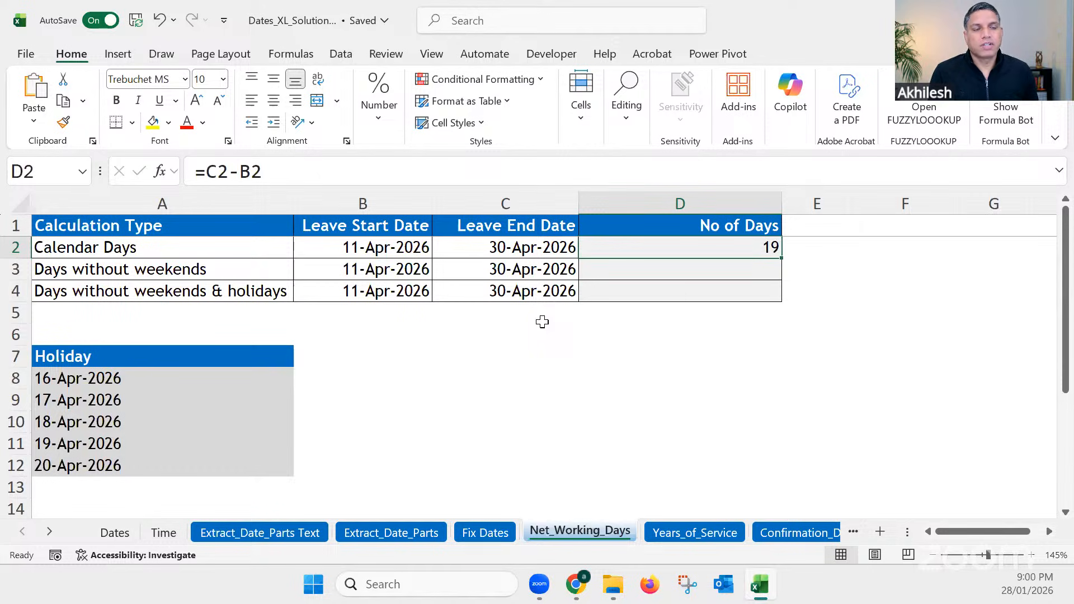
pyautogui.click(327, 177)
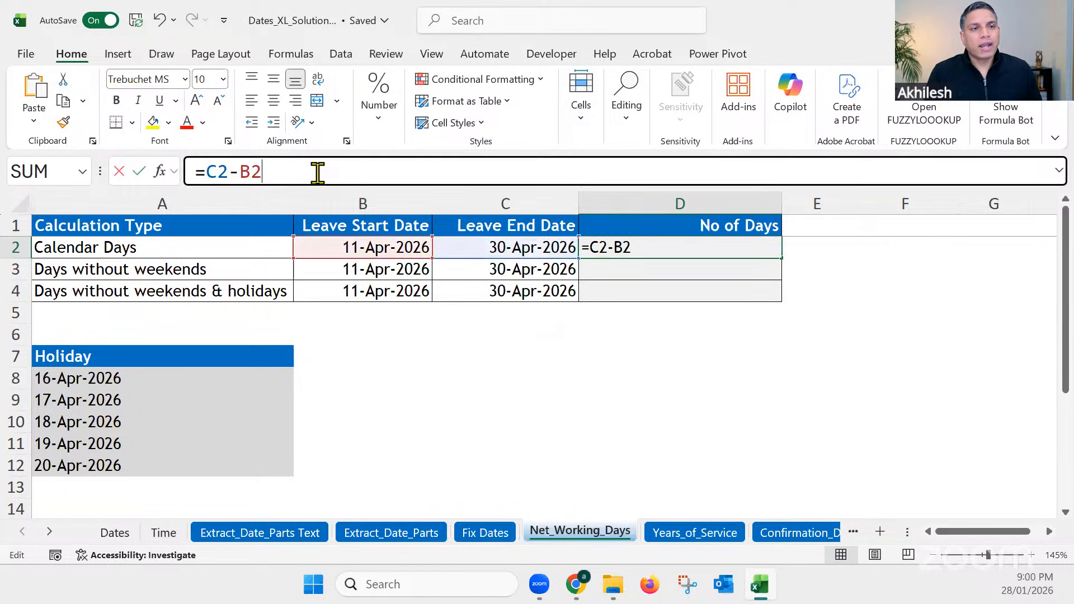
pyautogui.write('+1')
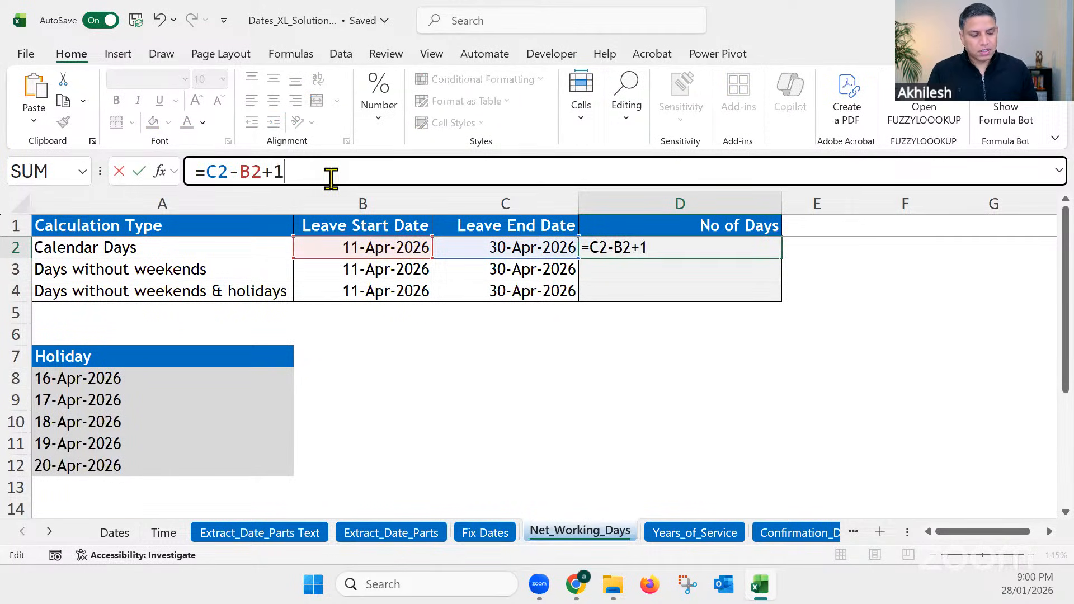
pyautogui.press('Return')
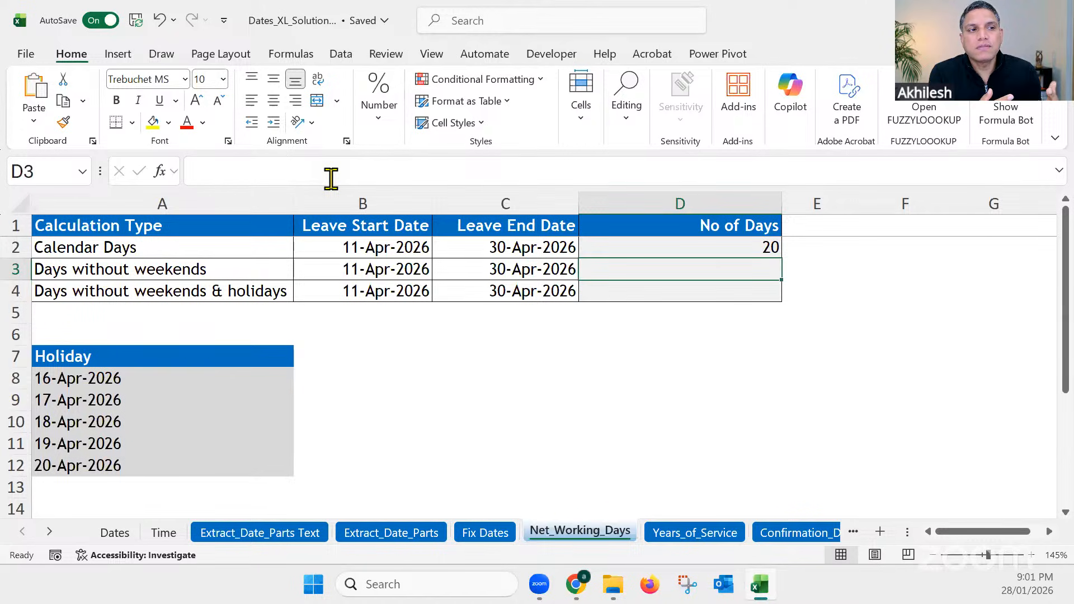
pyautogui.click(366, 246)
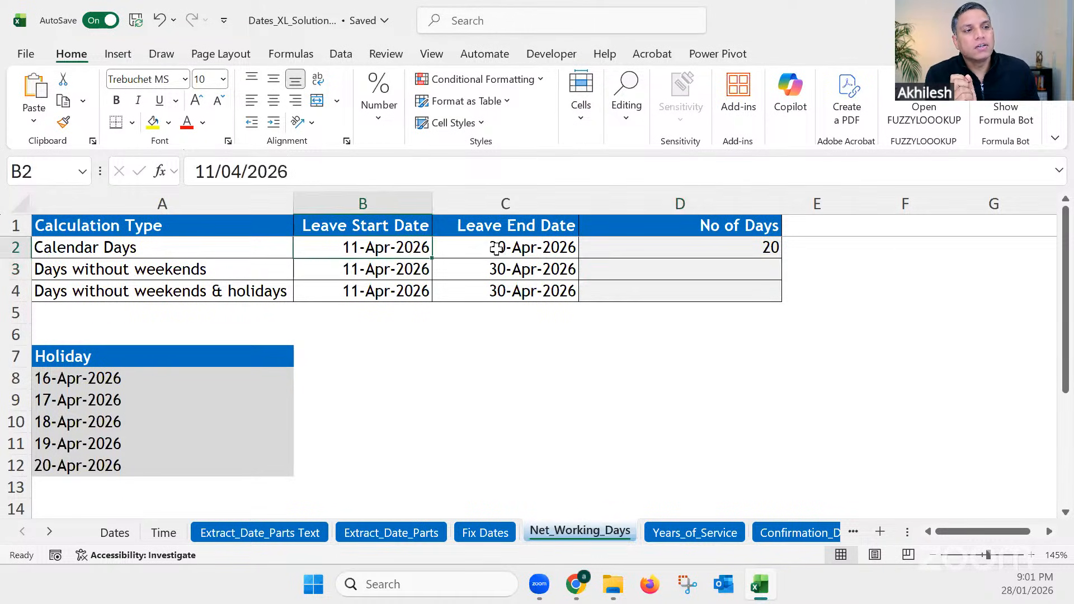
pyautogui.click(497, 249)
pyautogui.click(401, 256)
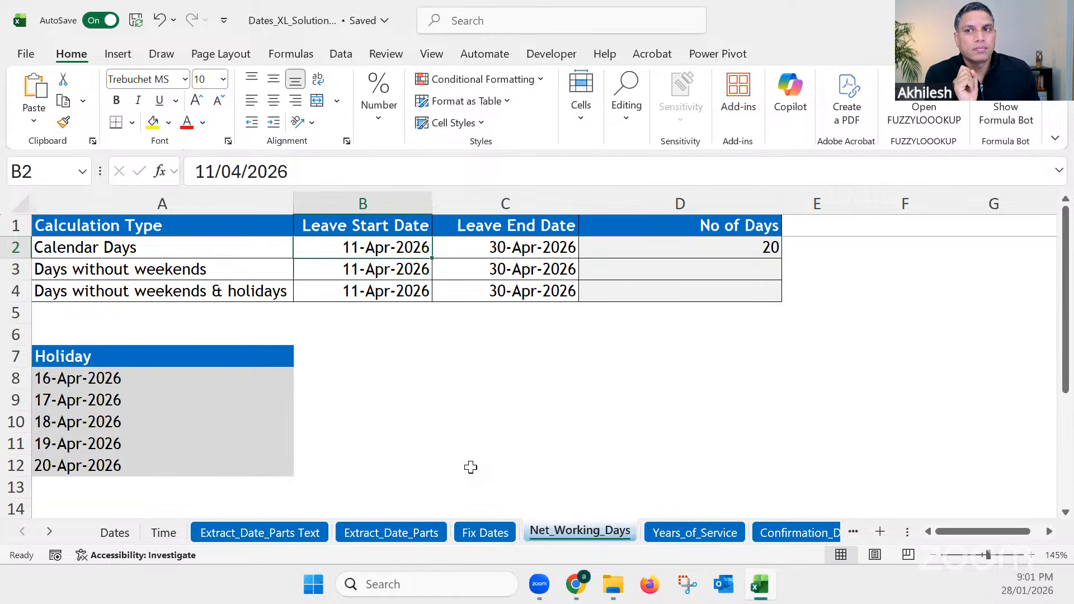
pyautogui.click(752, 249)
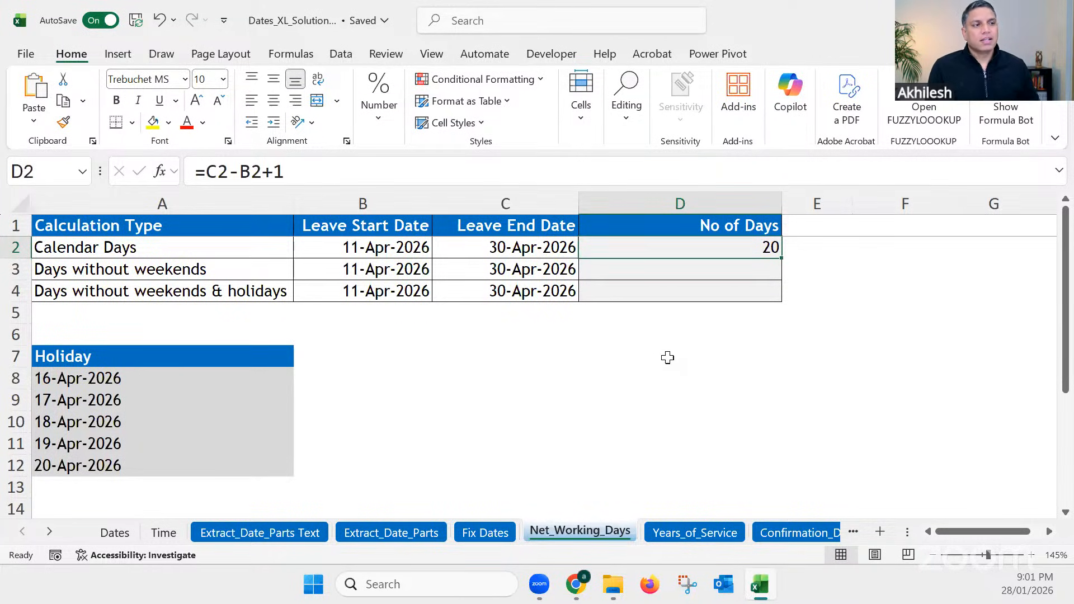
# Step: Start a formula beginning with =net in D3 for the days without weekends
pyautogui.click(687, 268)
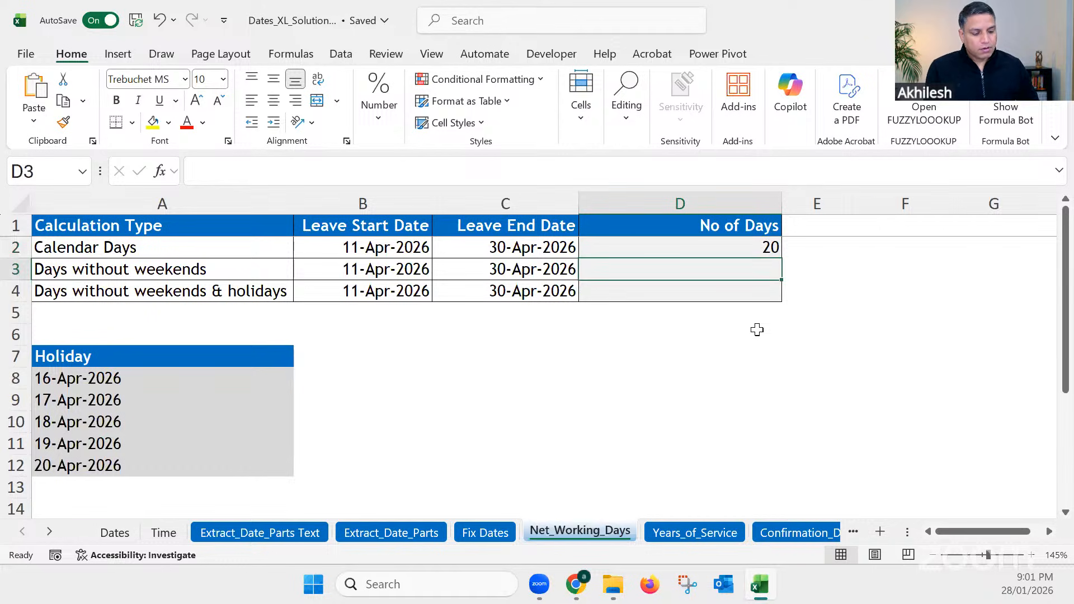
pyautogui.write('=ne')
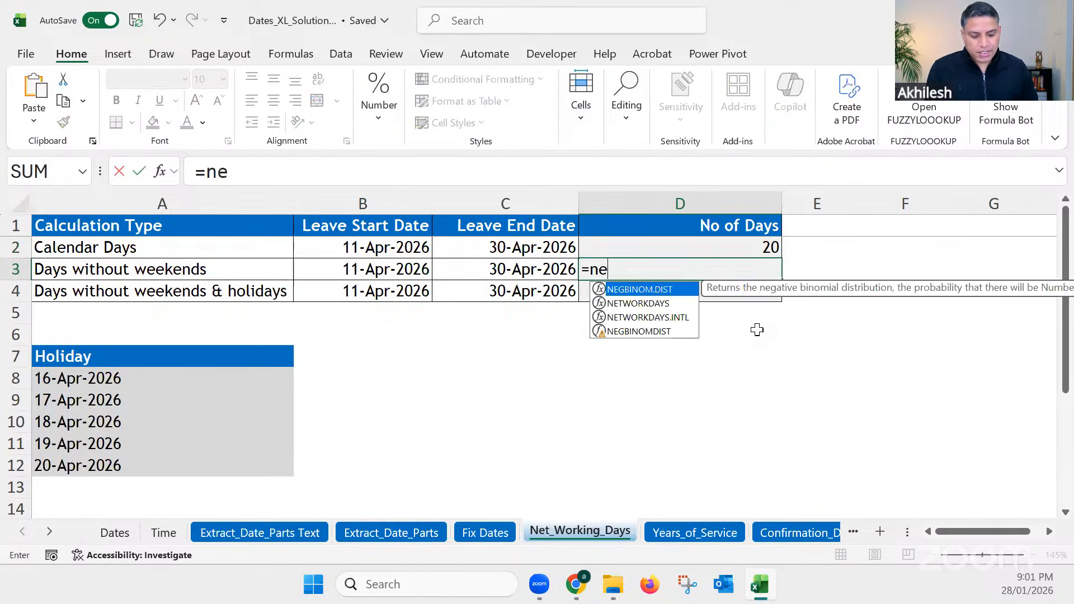
pyautogui.write('t')
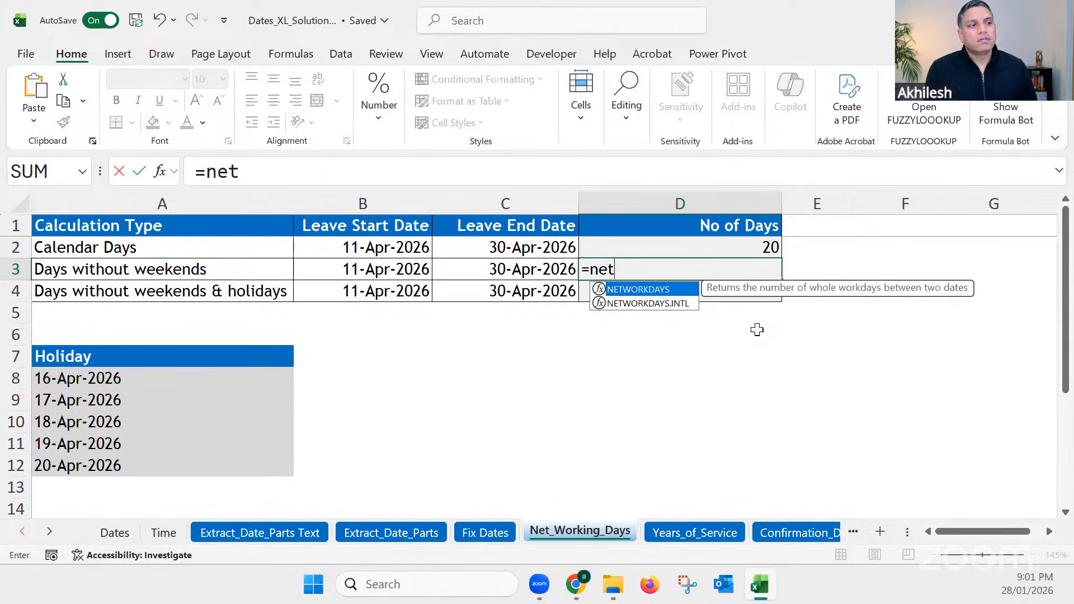
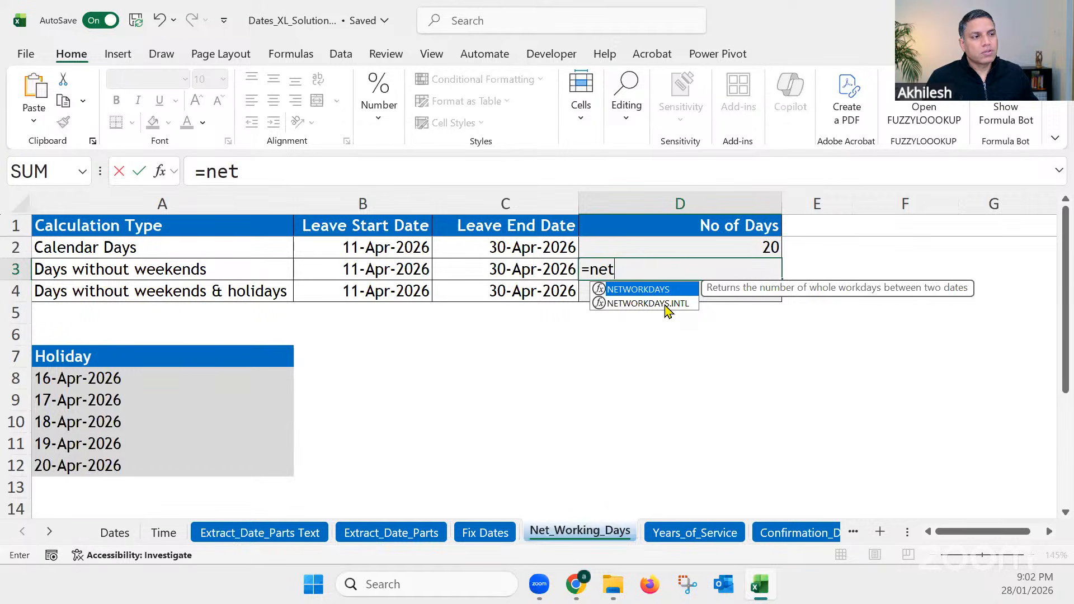
# Step: Complete the days without weekends formula in D3 as =NETWORKDAYS.INTL(B3,C3), using the leave start and end dates
pyautogui.click(667, 304)
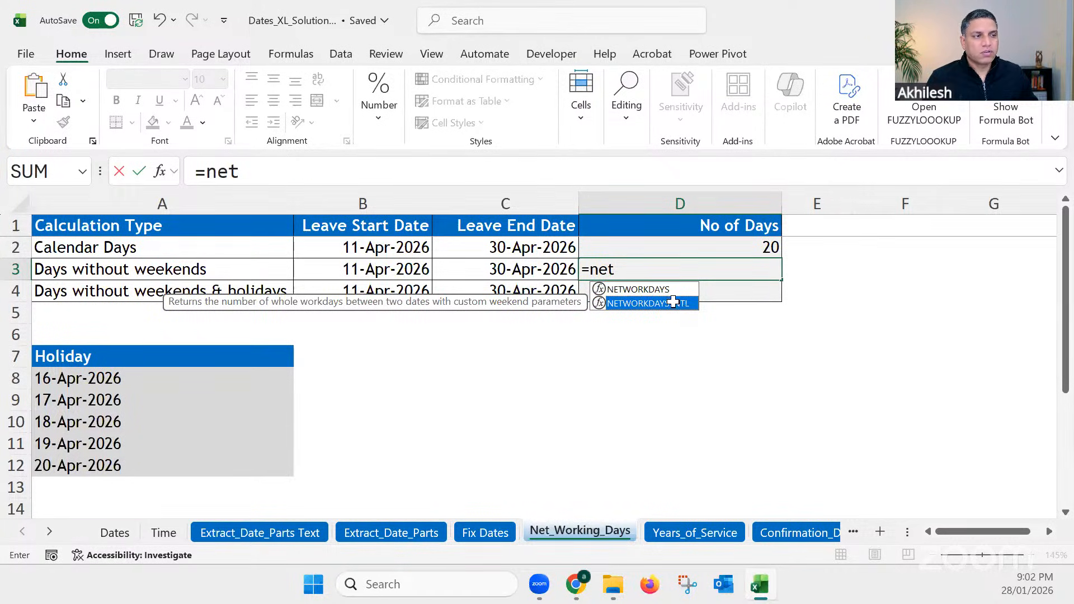
pyautogui.doubleClick(677, 305)
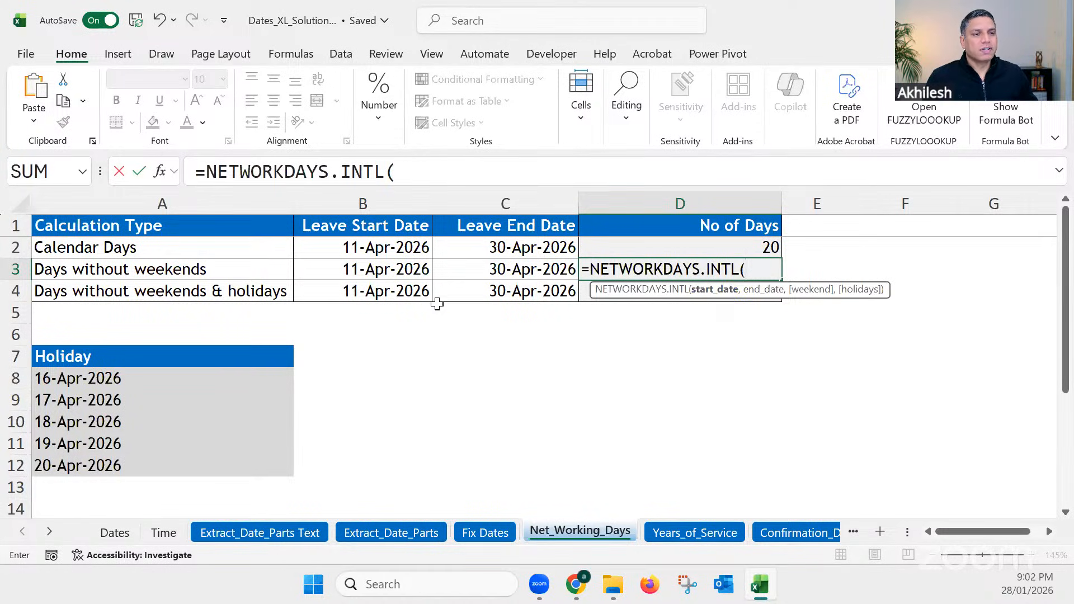
pyautogui.click(386, 274)
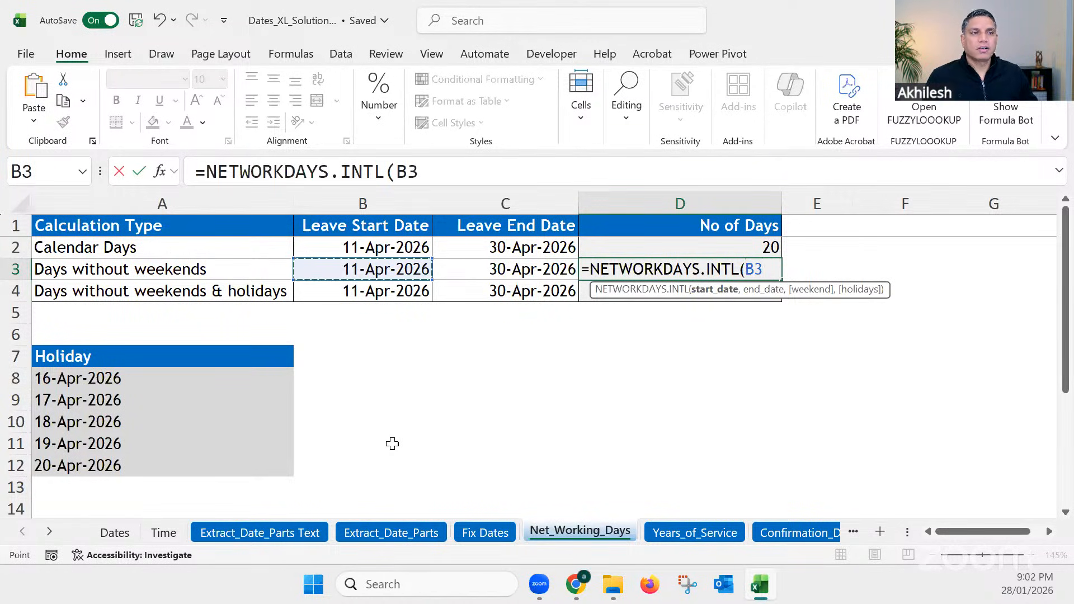
pyautogui.write(',')
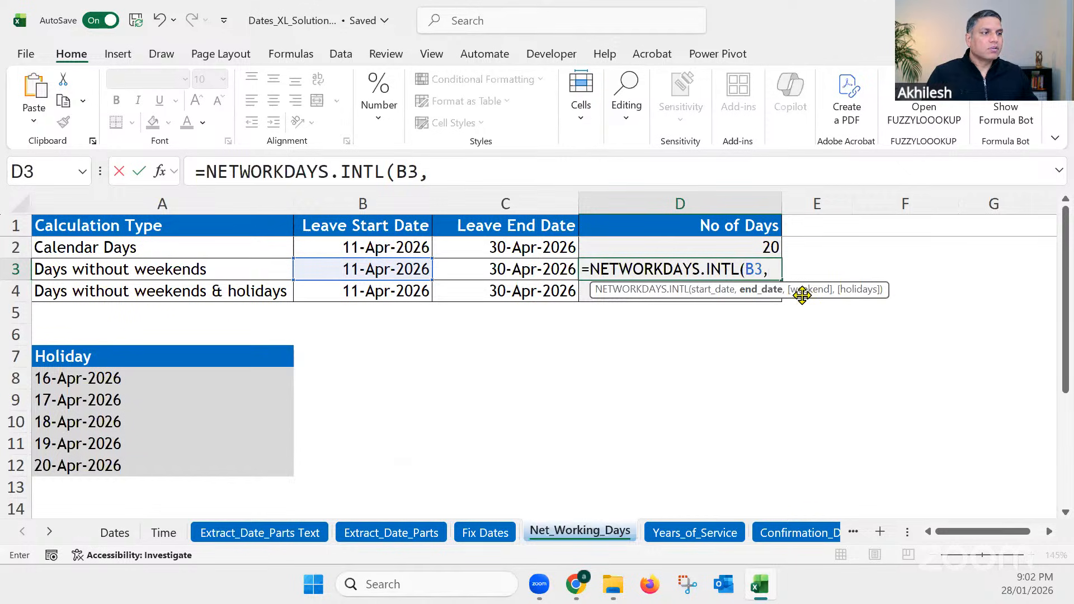
pyautogui.click(516, 269)
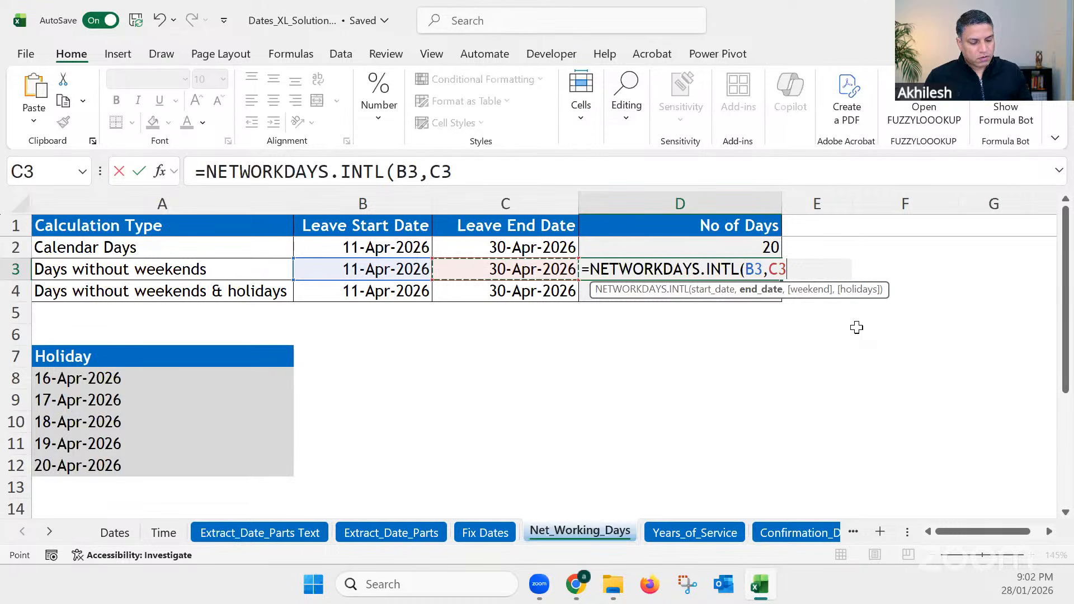
pyautogui.write(')')
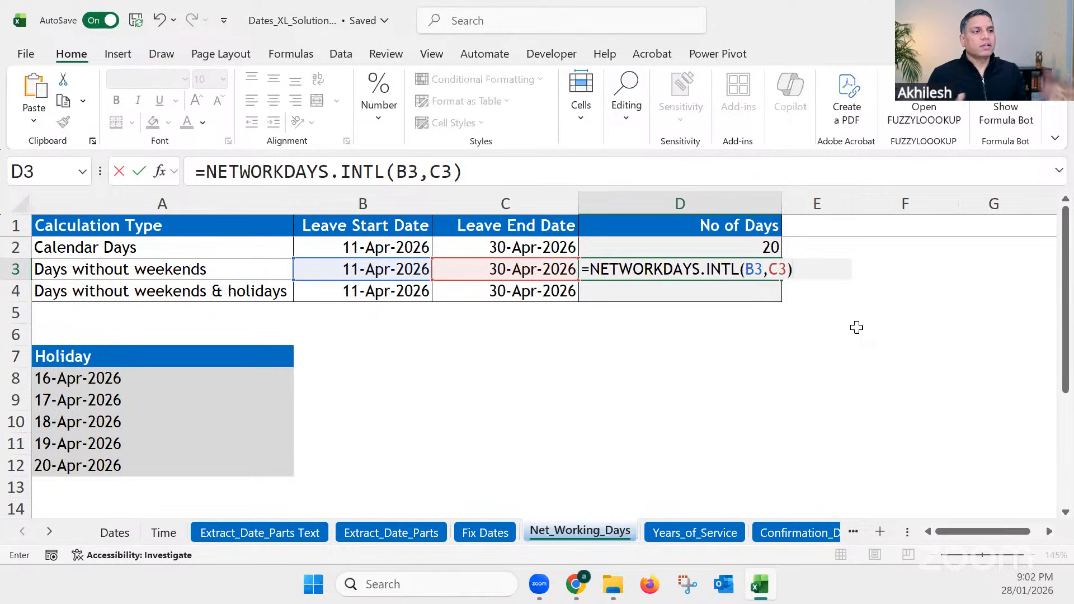
pyautogui.press('Return')
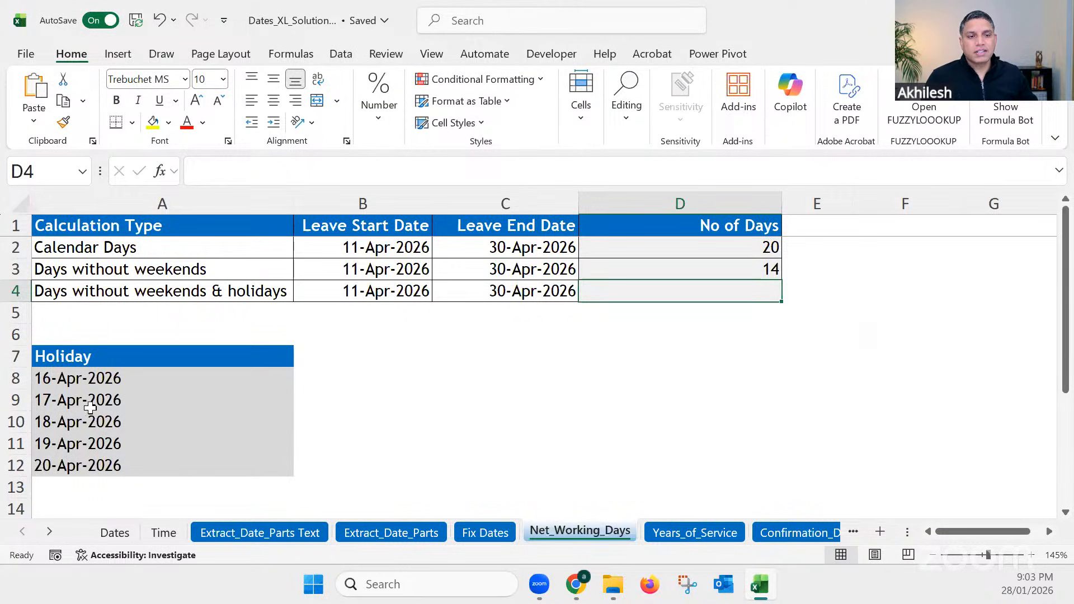
# Step: Review the holiday dates in A8:A12 and copy the D3 formula down to D4 for the days without weekends and holidays
pyautogui.moveTo(98, 383); pyautogui.dragTo(114, 468)
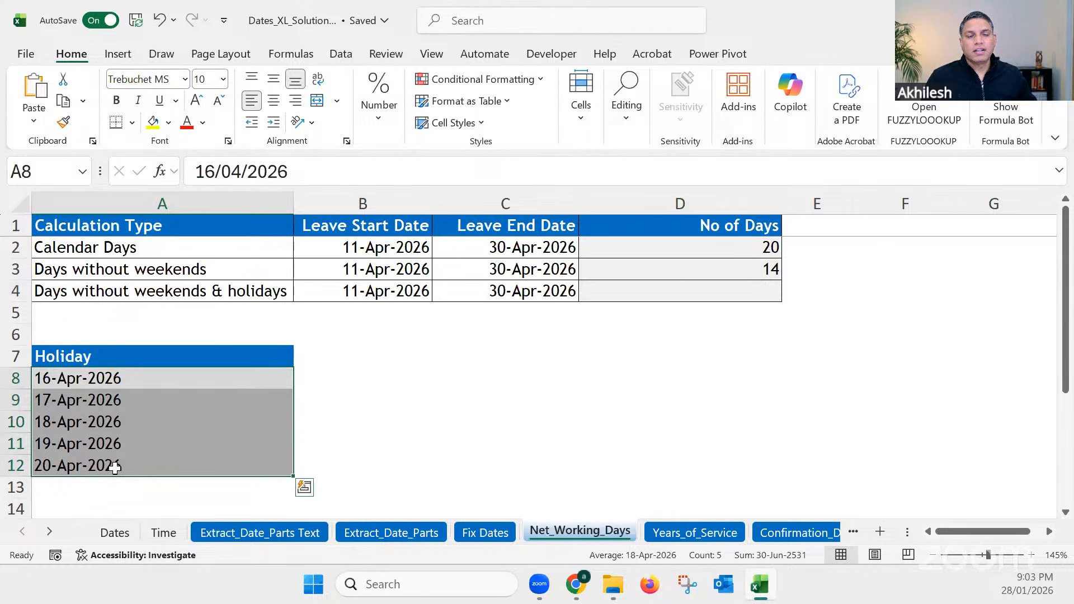
pyautogui.click(345, 419)
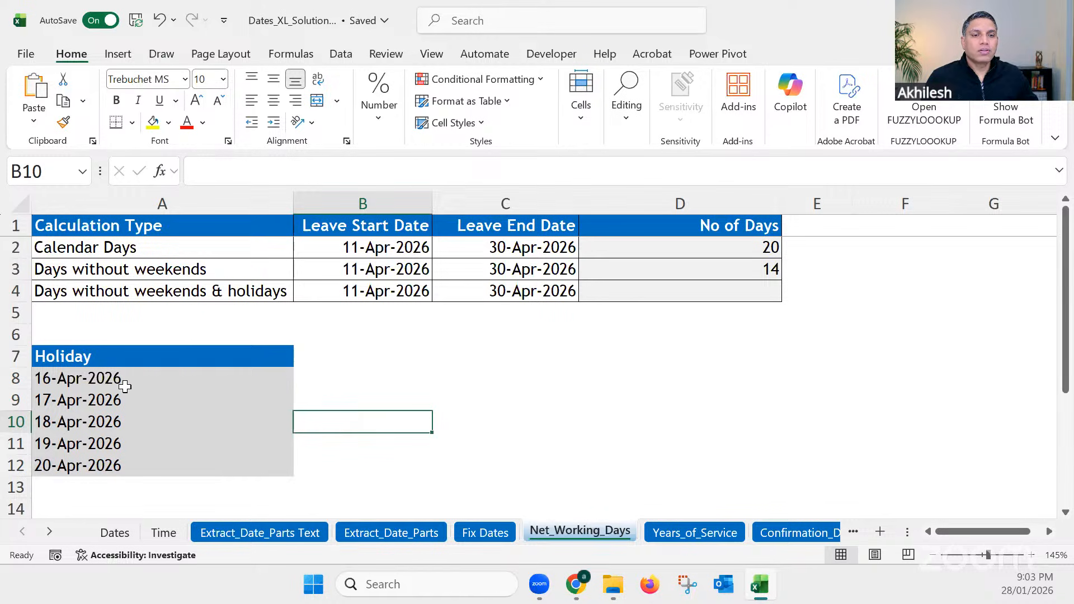
pyautogui.moveTo(123, 380); pyautogui.dragTo(121, 462)
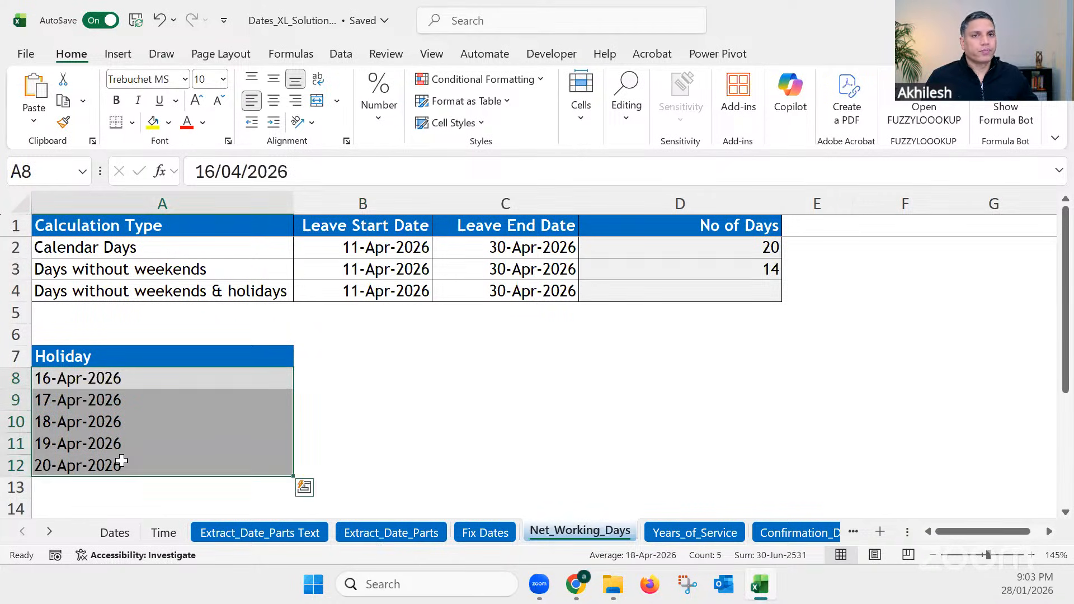
pyautogui.click(729, 291)
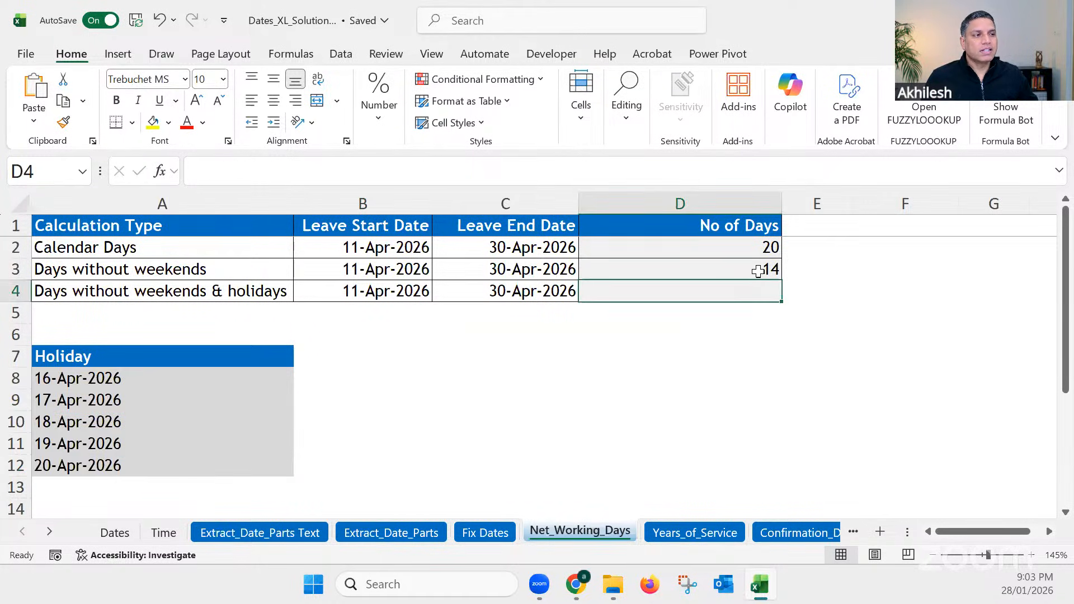
pyautogui.click(757, 269)
pyautogui.moveTo(778, 282); pyautogui.dragTo(775, 305)
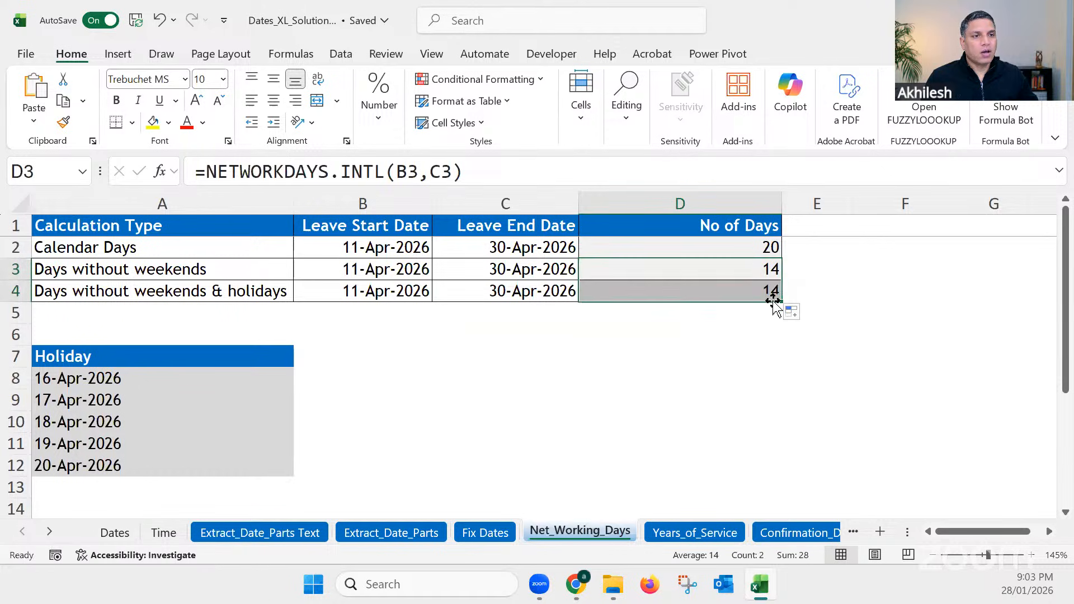
# Step: Extend the D3 formula to =NETWORKDAYS.INTL(B3,C3,1,A8:A12), with Saturday and Sunday as the weekend and the listed holidays excluded
pyautogui.click(418, 171)
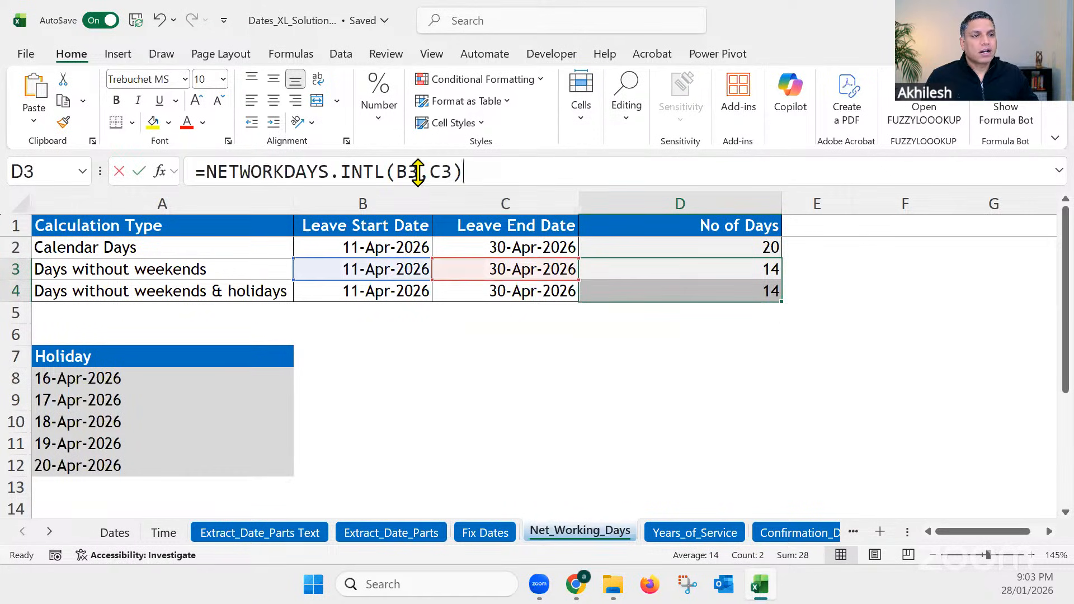
pyautogui.click(451, 171)
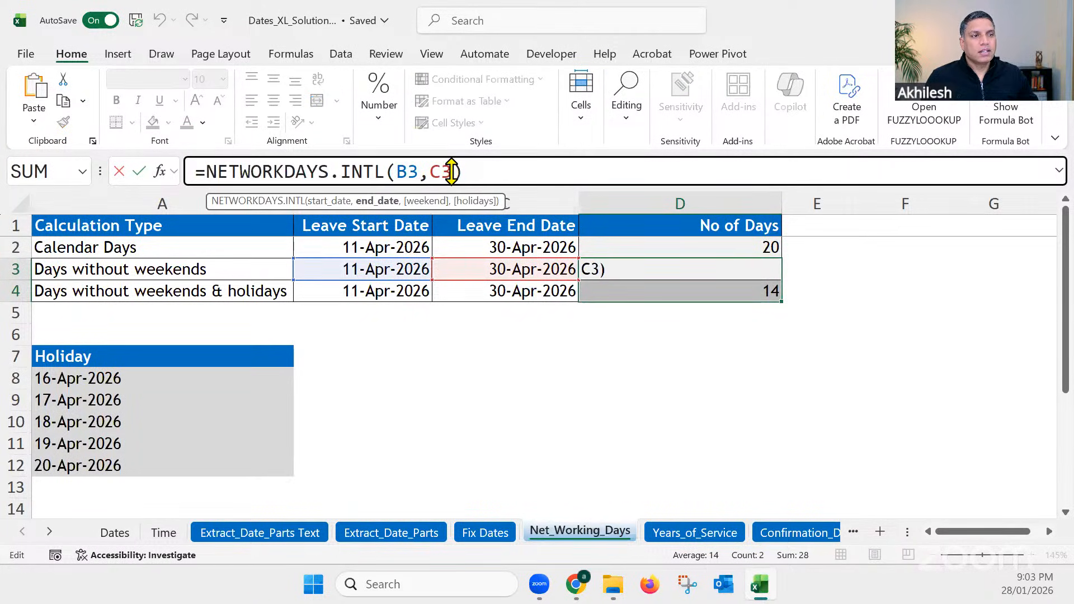
pyautogui.write(',')
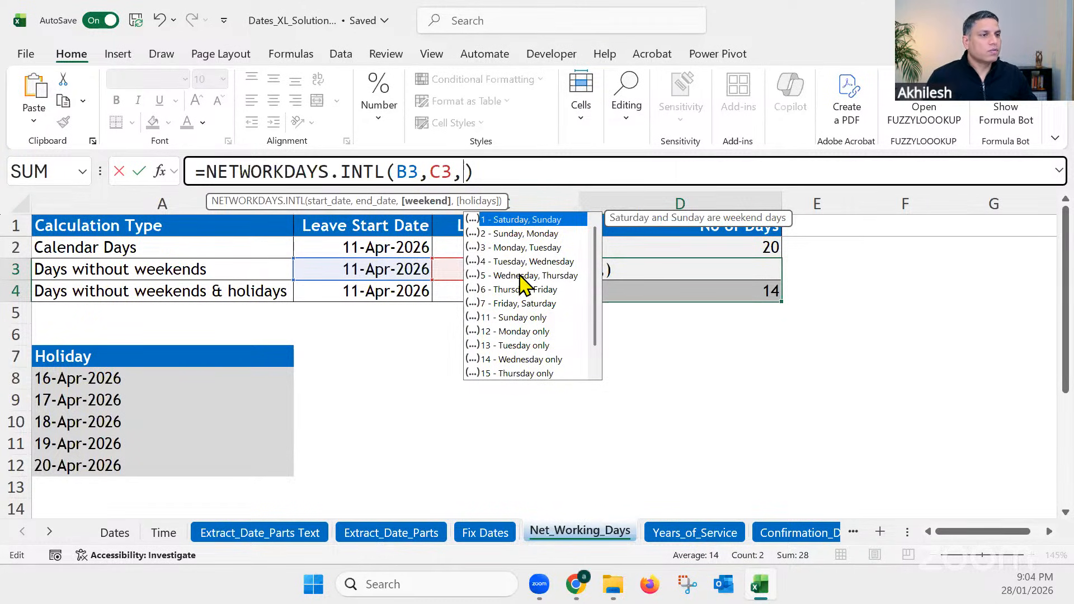
pyautogui.doubleClick(521, 225)
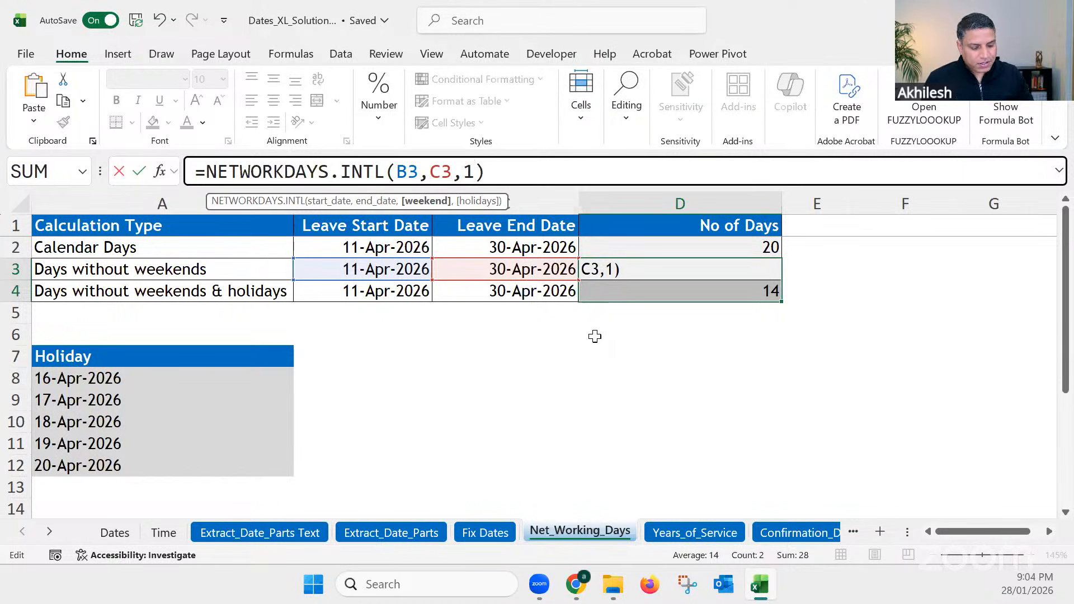
pyautogui.write(',')
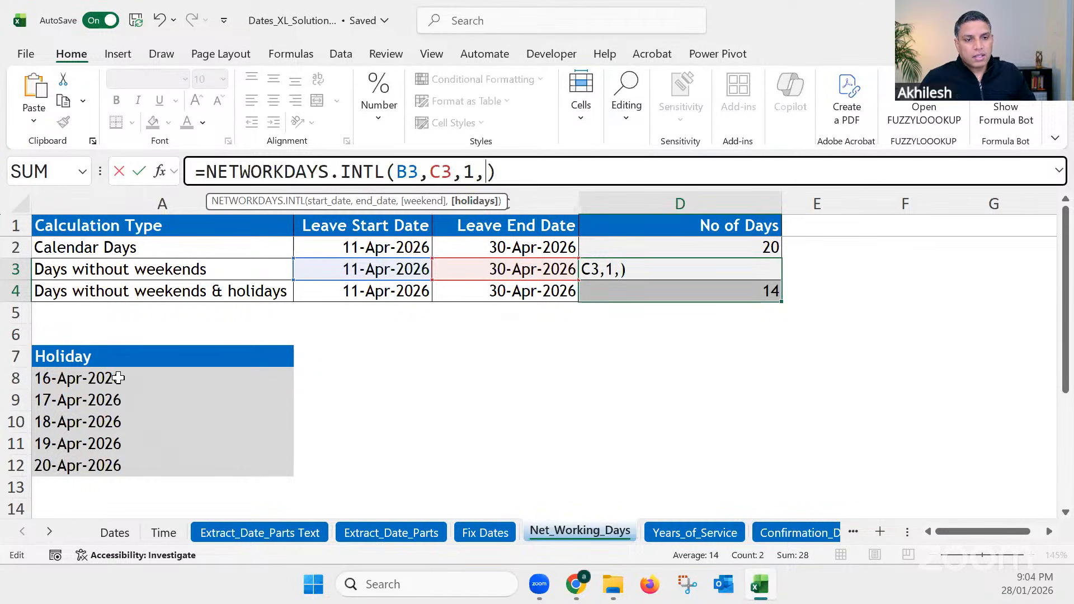
pyautogui.moveTo(115, 378); pyautogui.dragTo(126, 462)
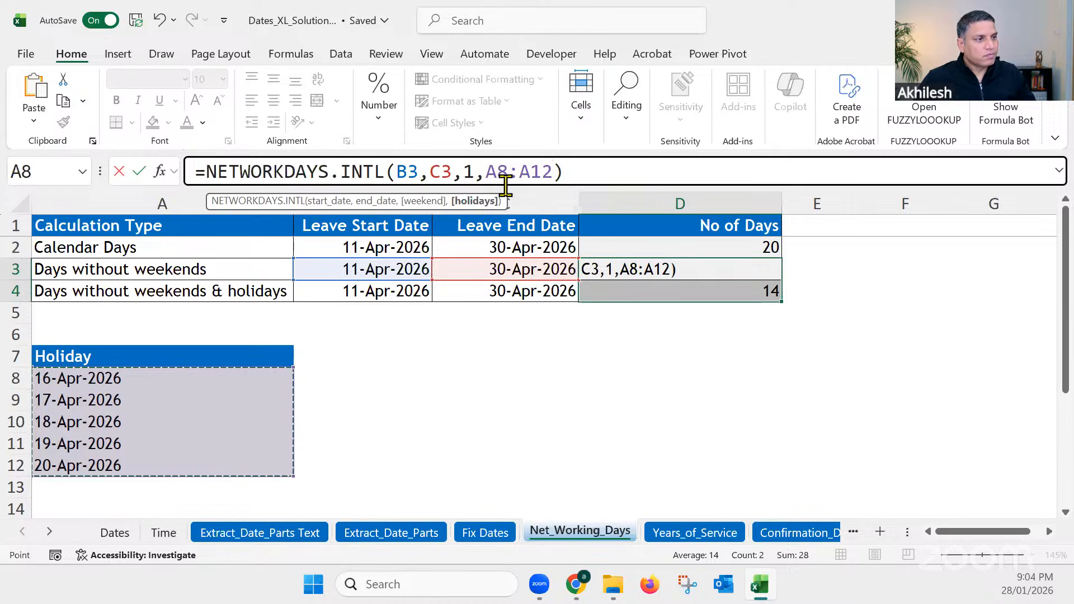
pyautogui.press('Return')
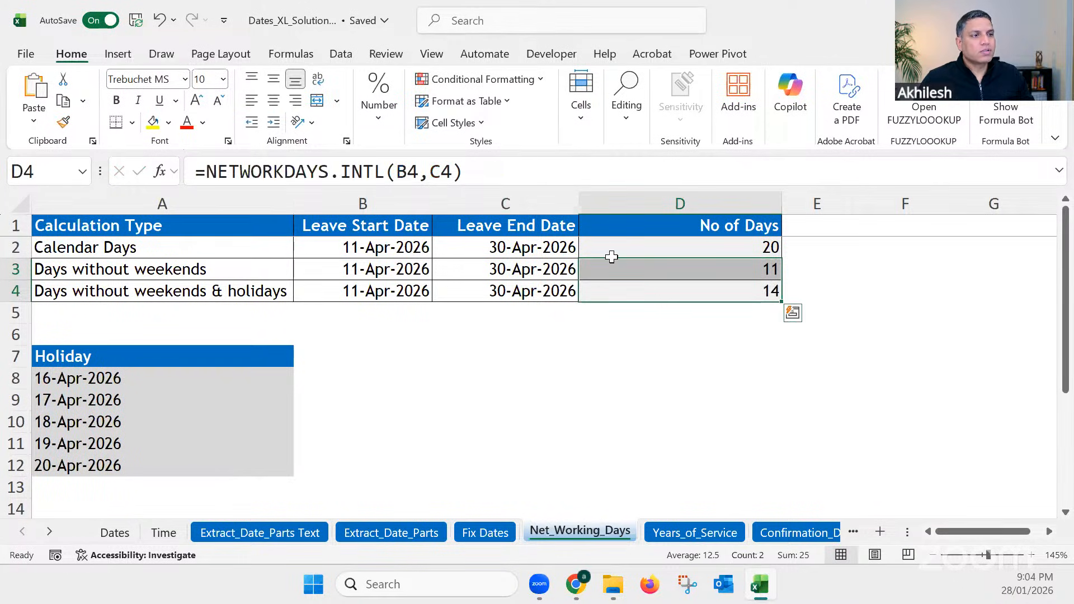
# Step: Compare the formulas in D3 and D4 against the holiday dates in A8:A12
pyautogui.click(667, 290)
pyautogui.click(757, 273)
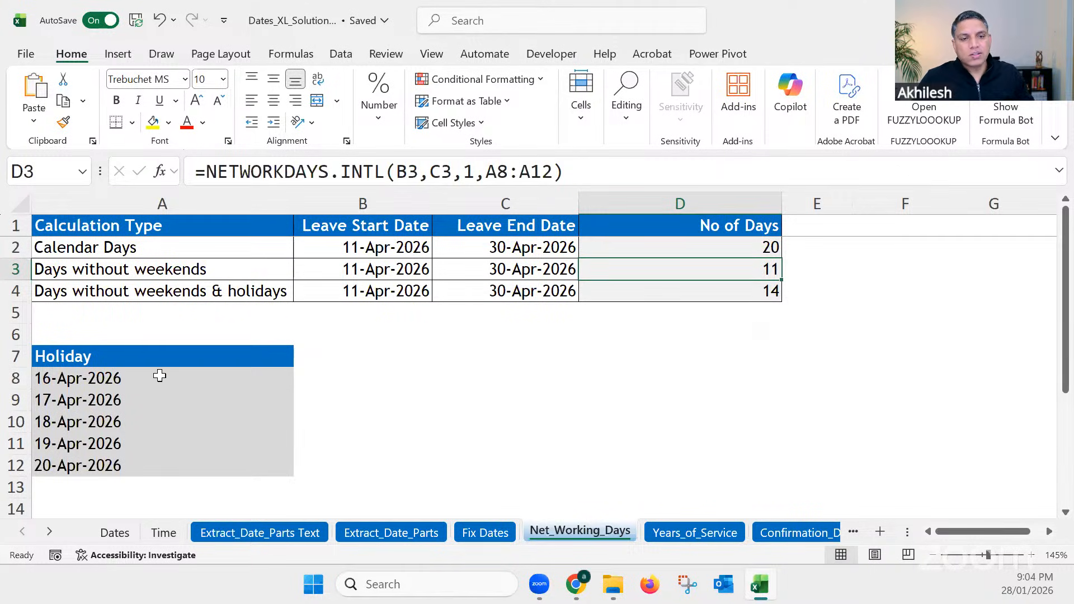
pyautogui.moveTo(127, 380); pyautogui.dragTo(122, 461)
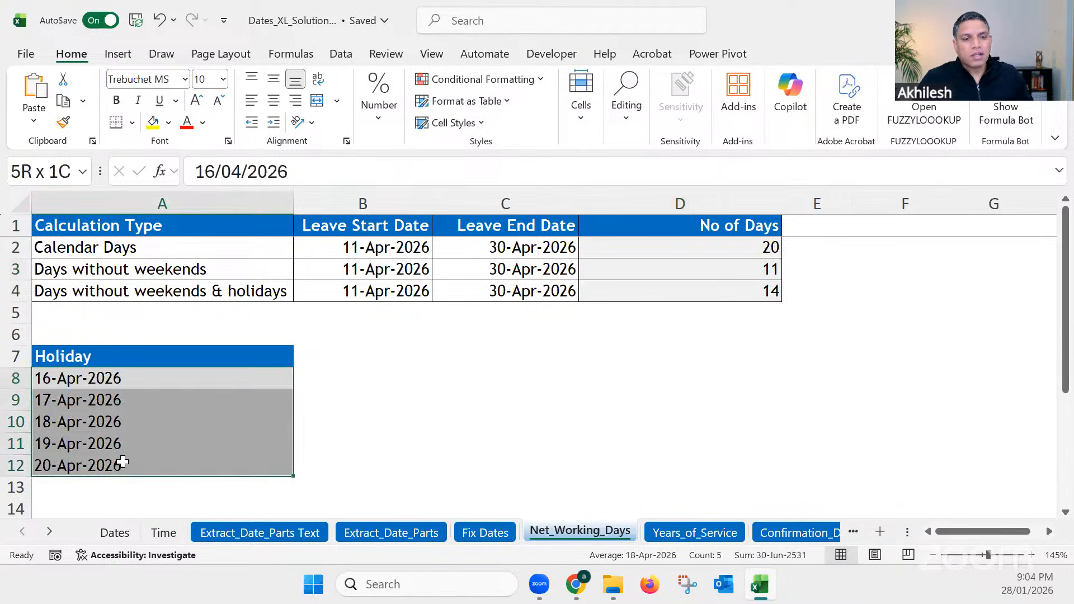
pyautogui.click(664, 374)
pyautogui.click(770, 292)
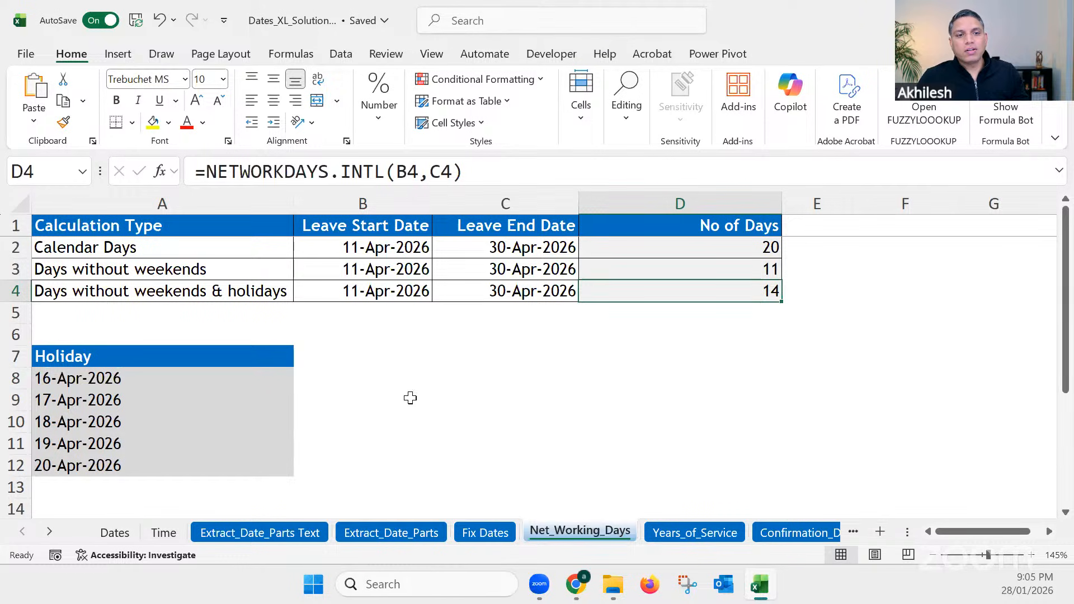
pyautogui.moveTo(128, 379); pyautogui.dragTo(129, 465)
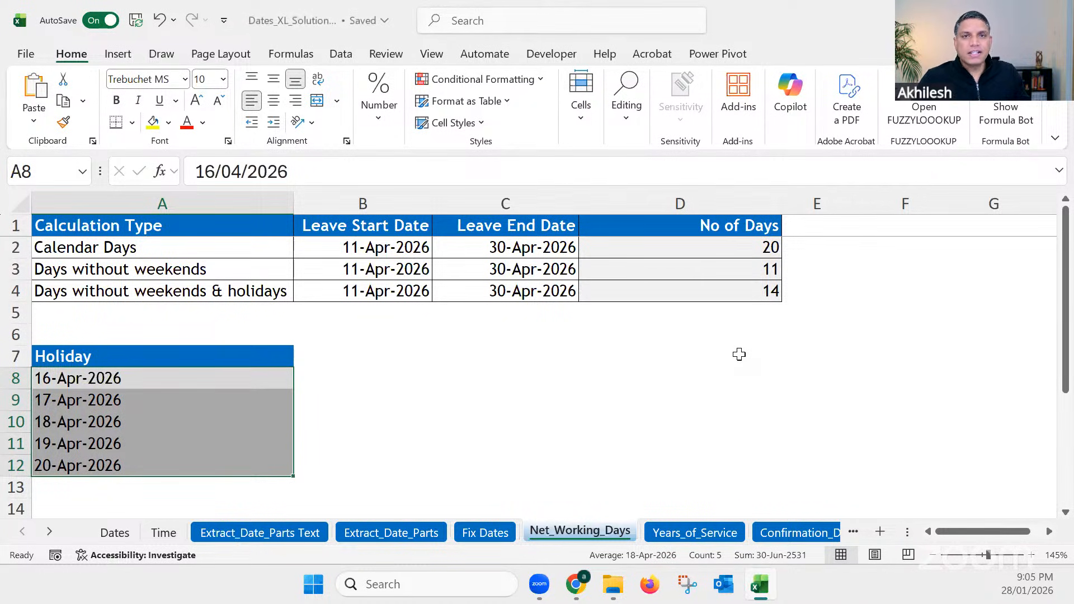
pyautogui.click(767, 270)
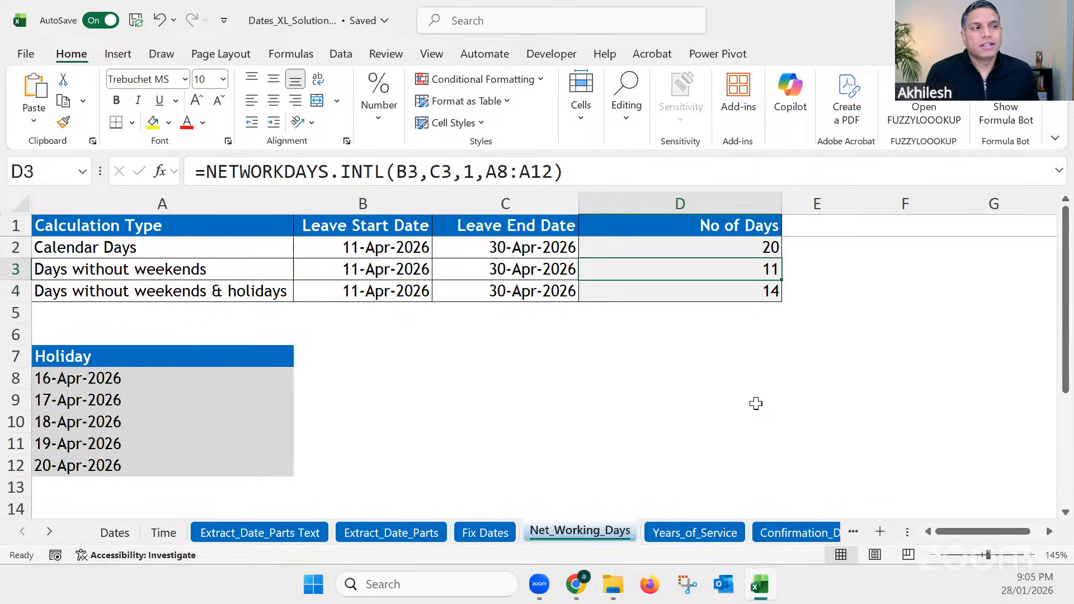
pyautogui.press('Down')
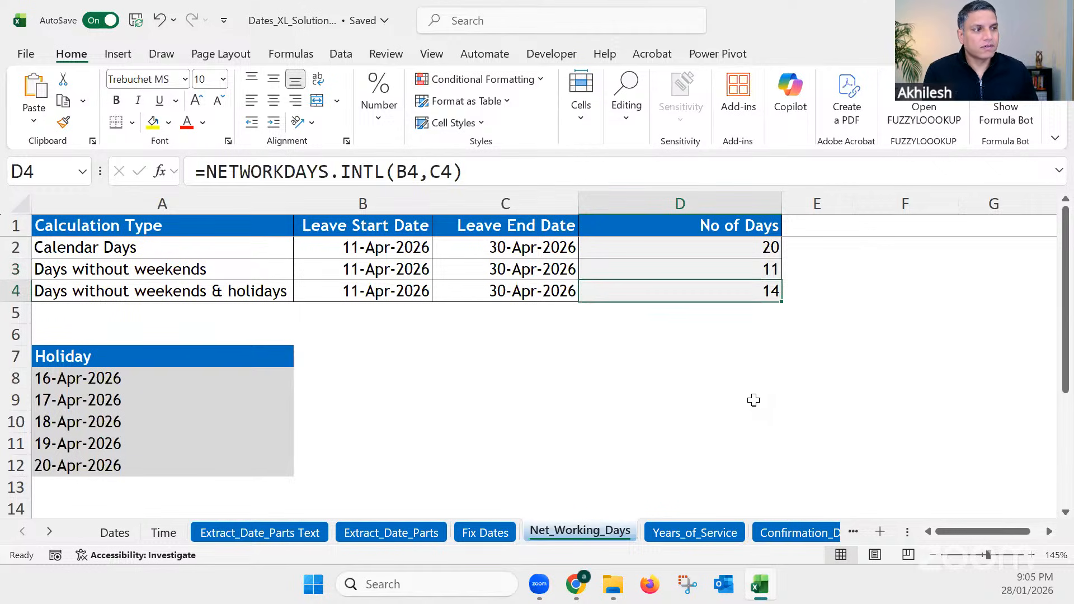
# Step: Add the Saturday, Sunday weekend option to the D4 formula, making it =NETWORKDAYS.INTL(B4,C4,1)
pyautogui.click(709, 319)
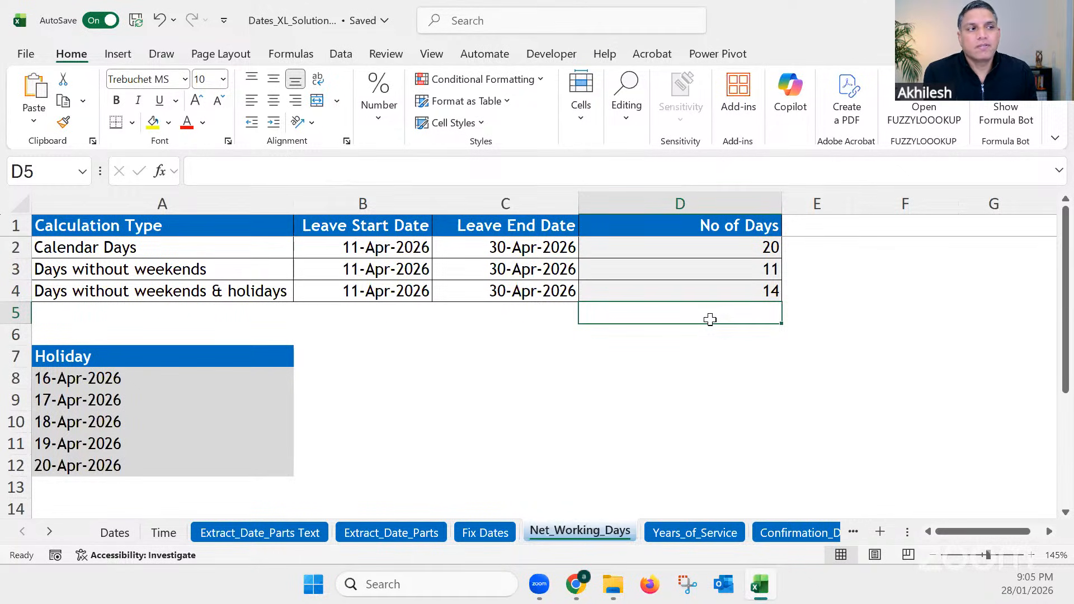
pyautogui.click(714, 288)
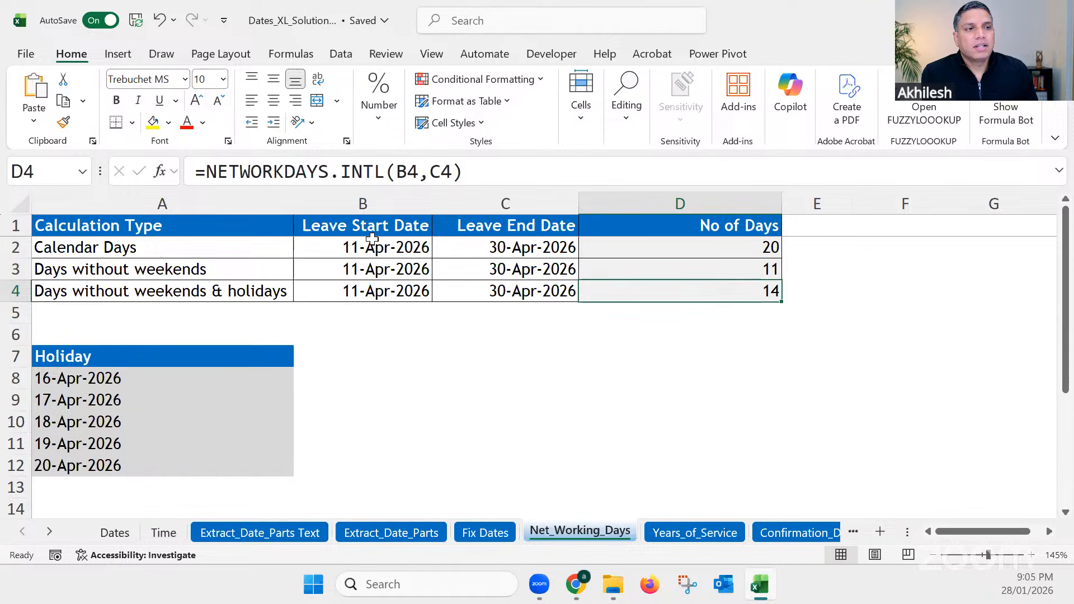
pyautogui.click(442, 172)
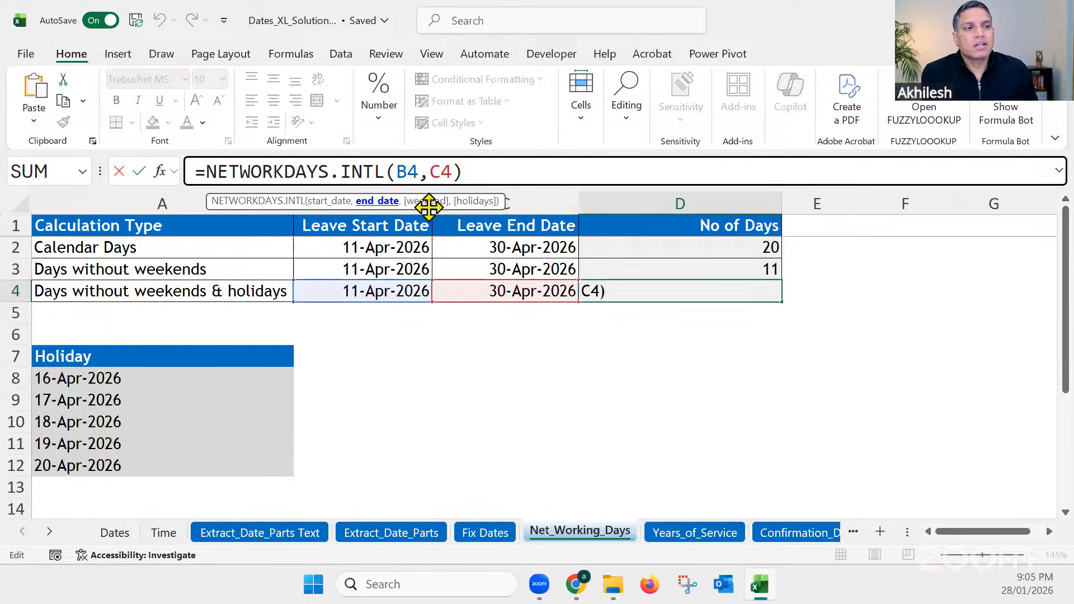
pyautogui.write(',')
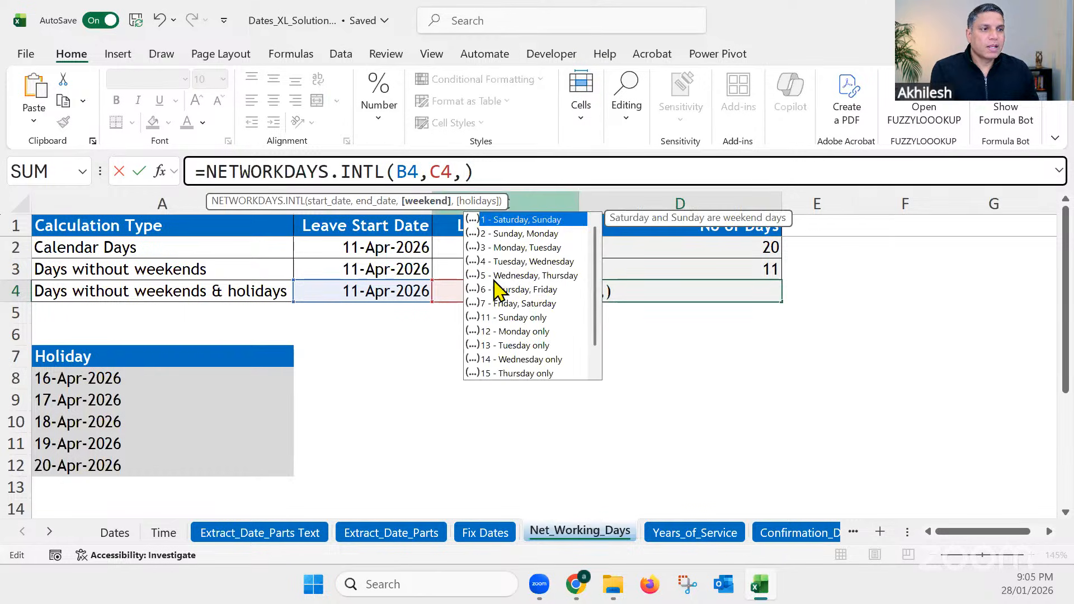
pyautogui.doubleClick(513, 220)
pyautogui.press('Return')
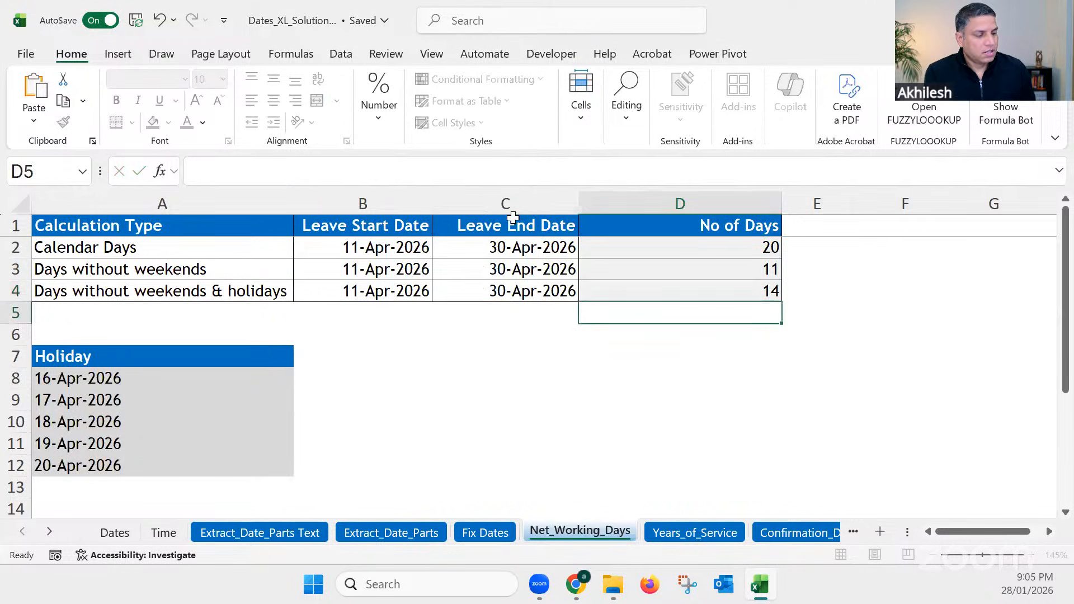
pyautogui.click(731, 293)
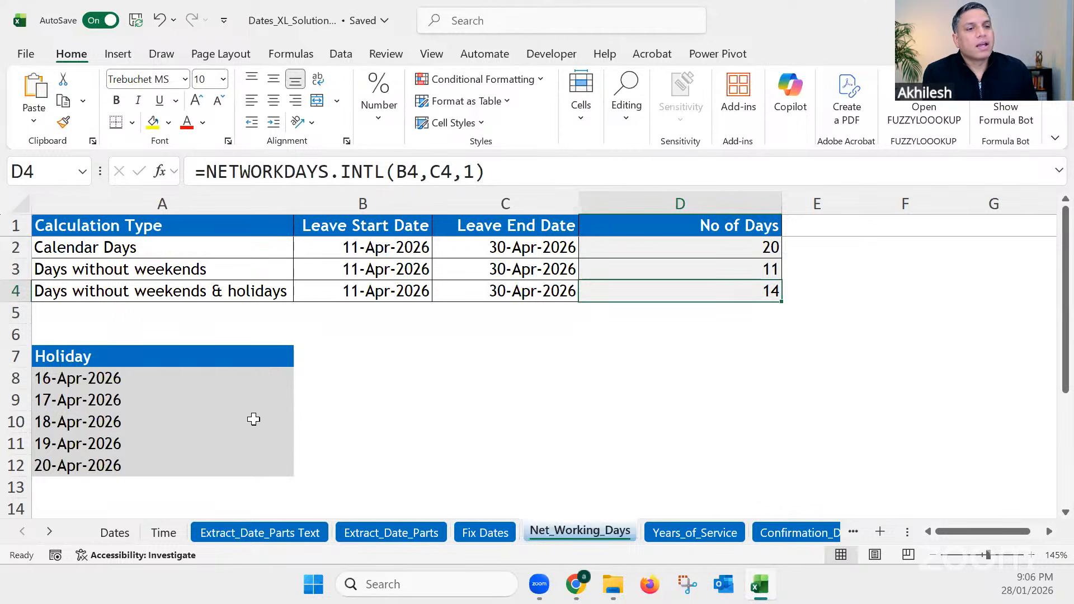
# Step: Examine the holiday list and the end date, weekend and holidays arguments of the D3 formula, leaving the formula as it is
pyautogui.moveTo(119, 376); pyautogui.dragTo(120, 465)
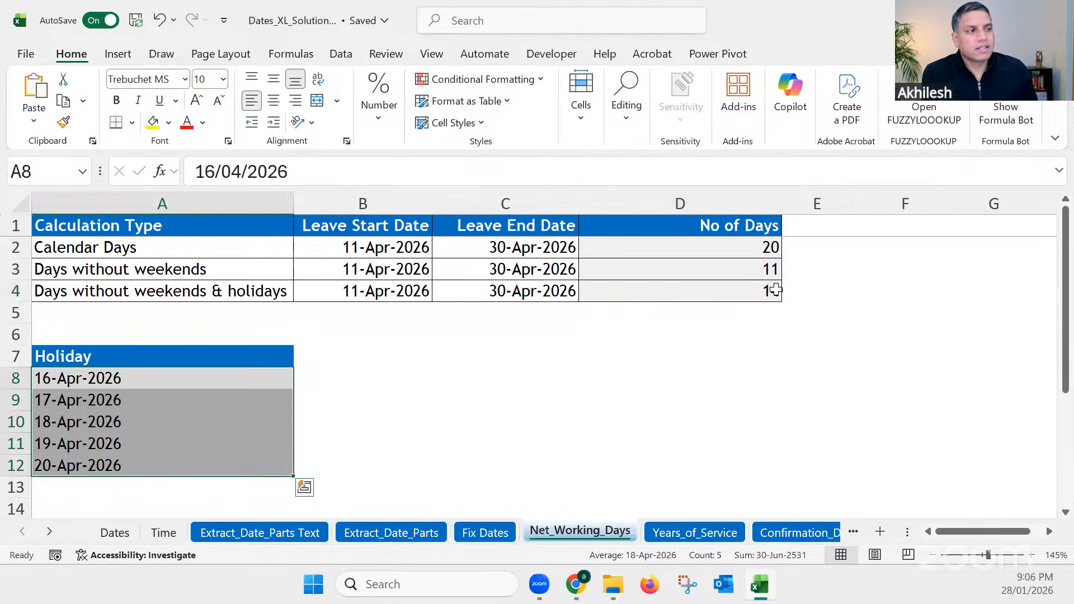
pyautogui.click(770, 268)
pyautogui.moveTo(551, 173)
pyautogui.mouseDown()
pyautogui.moveTo(395, 172)
pyautogui.moveTo(554, 171)
pyautogui.mouseUp()
pyautogui.click(442, 172)
pyautogui.click(473, 171)
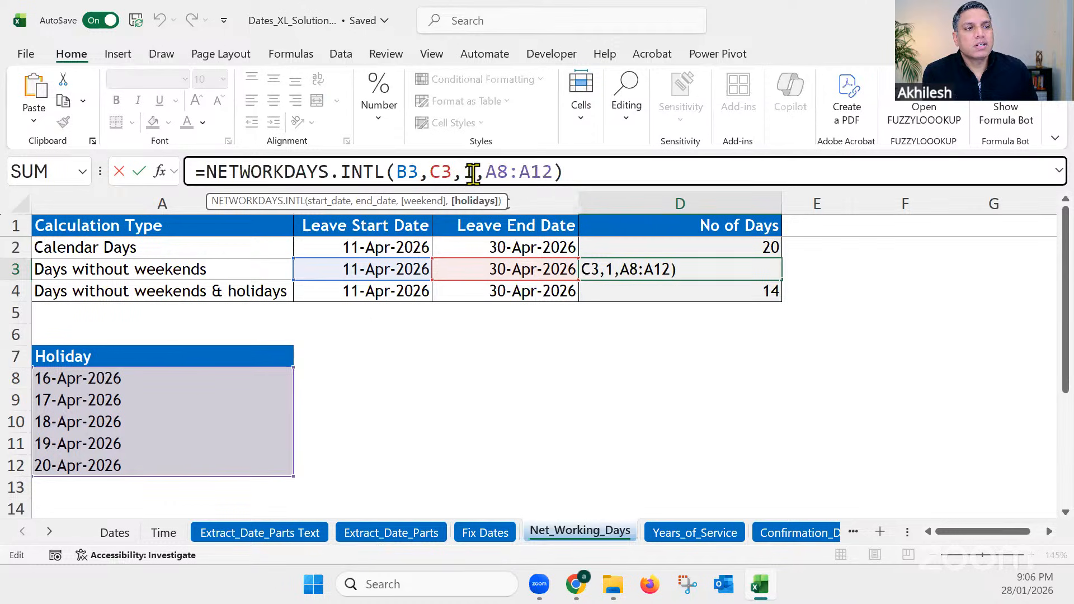
pyautogui.click(567, 173)
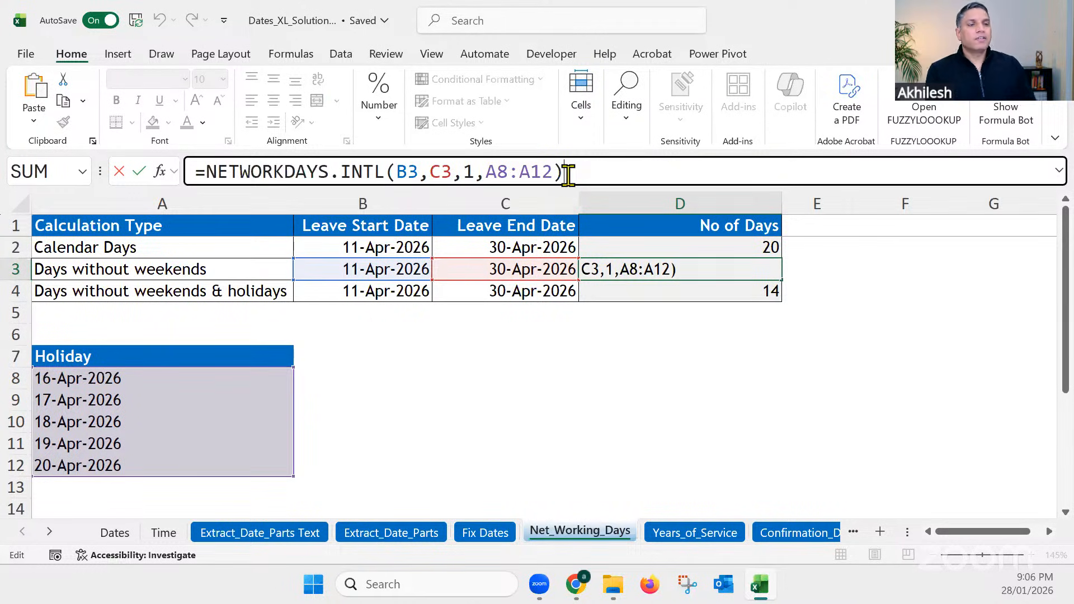
pyautogui.press('Return')
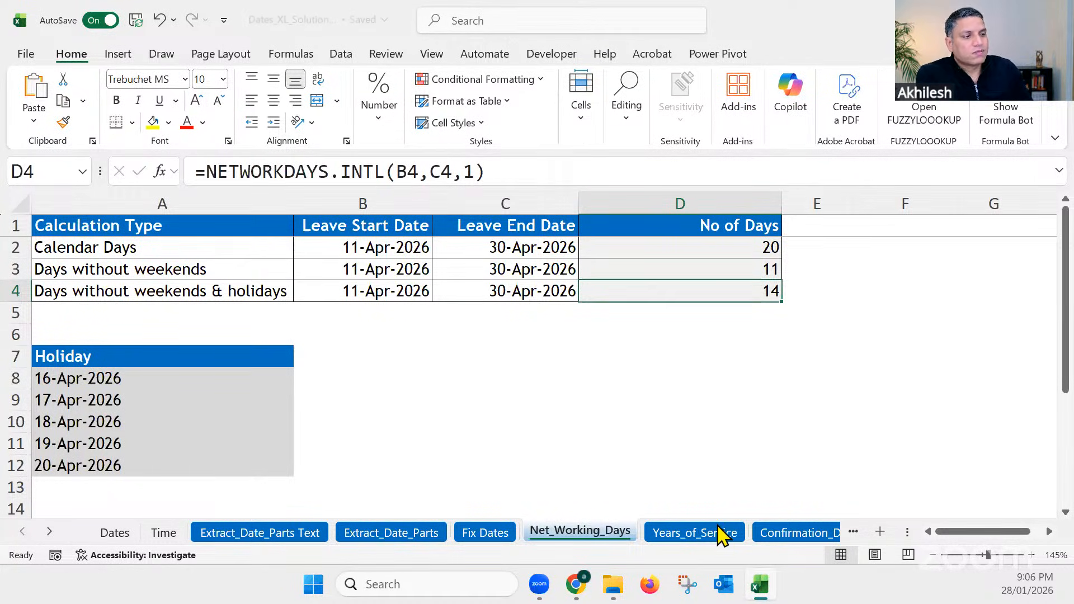
# Step: On the Years_of_Service sheet, enter the current date, 28/01/2026, as the Age as on date in B1
pyautogui.click(700, 534)
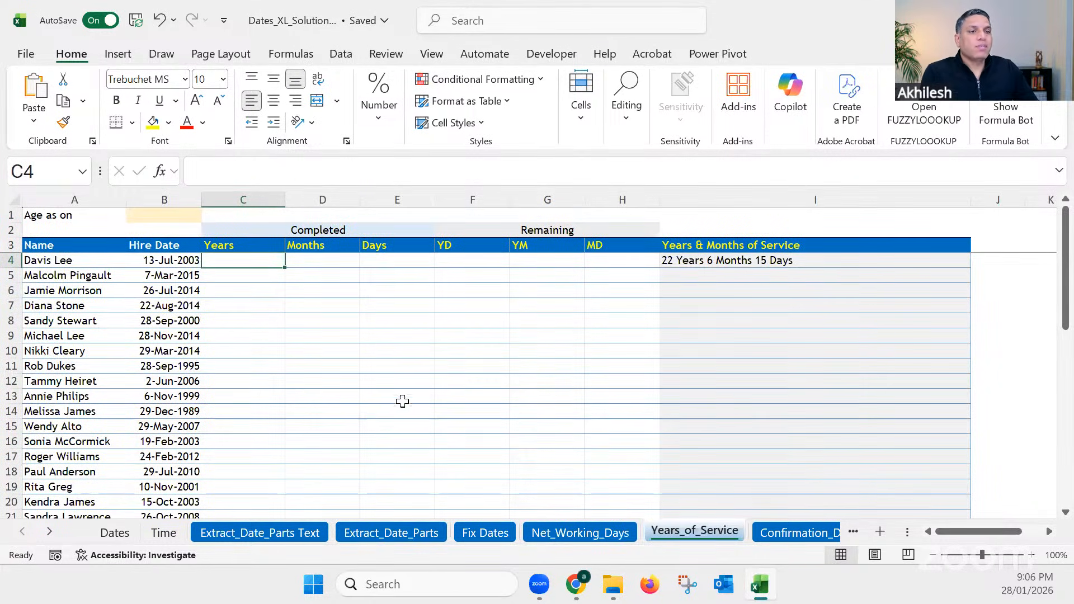
pyautogui.keyDown('ctrl'); pyautogui.scroll(4, 531, 437); pyautogui.keyUp('ctrl')
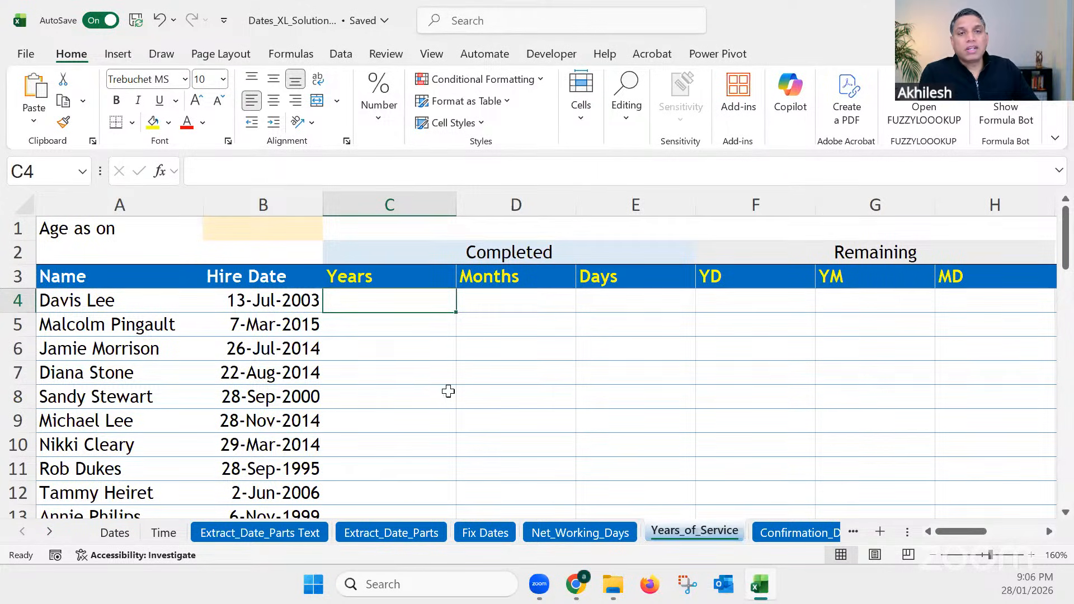
pyautogui.click(271, 302)
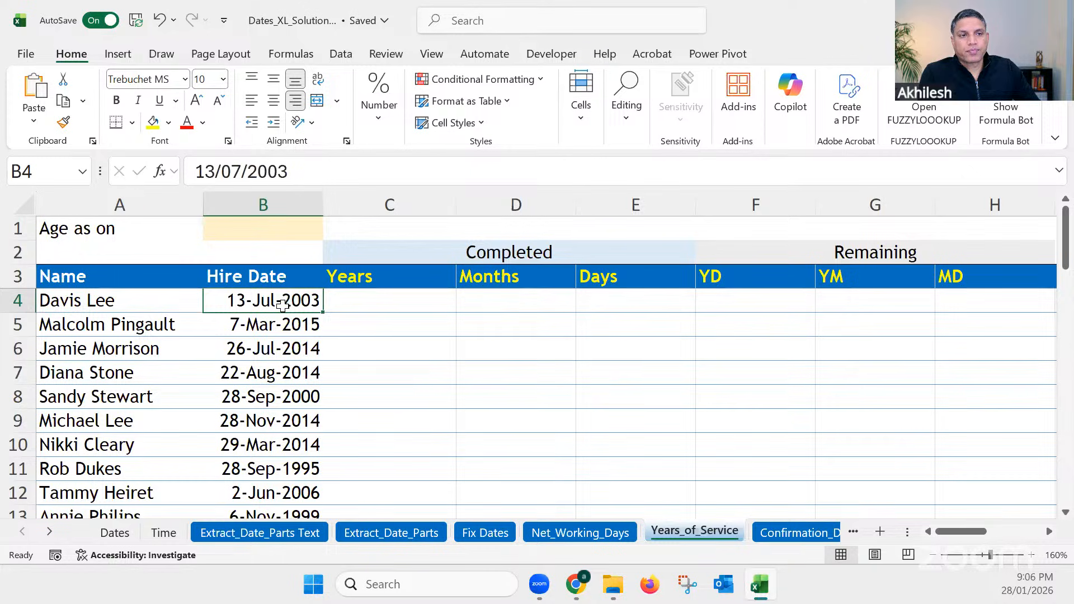
pyautogui.click(293, 229)
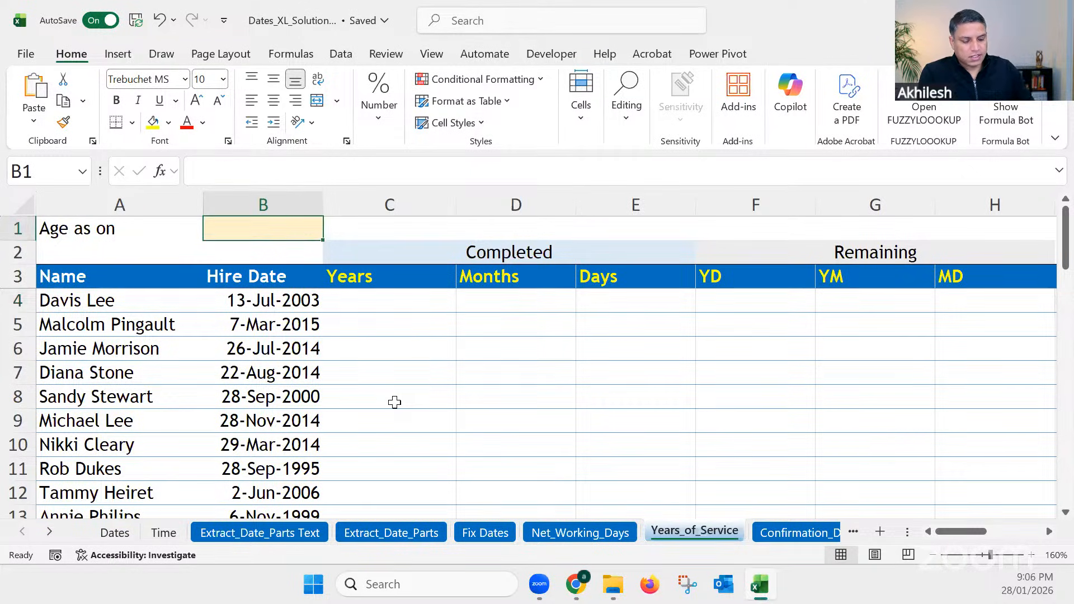
pyautogui.hotkey('ctrl', ';')
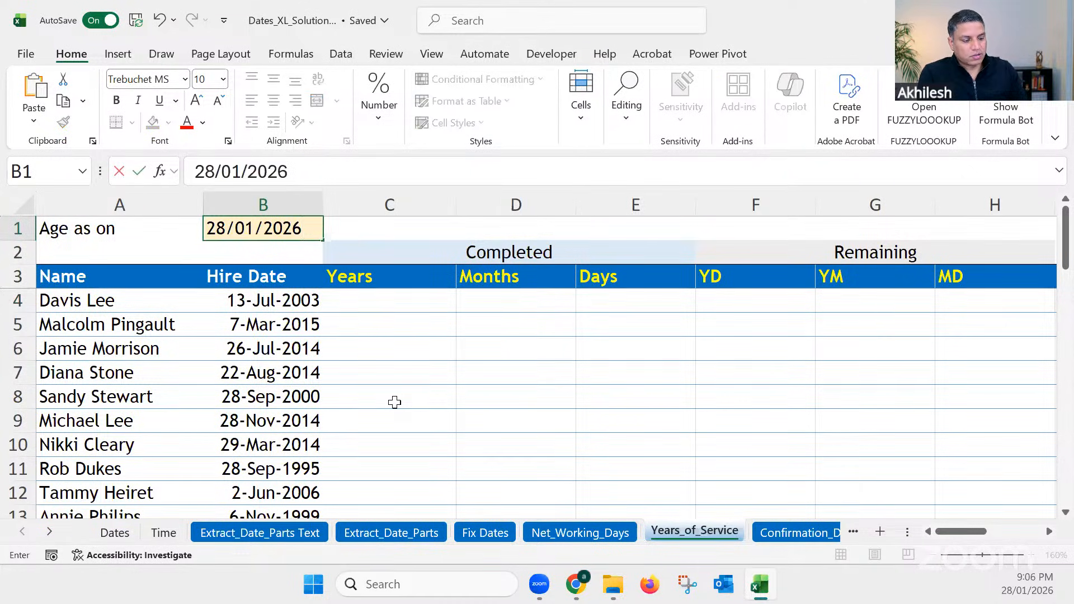
pyautogui.press('Return')
# Step: Give the Age as on date cell B1 the defined name Today
pyautogui.click(262, 229)
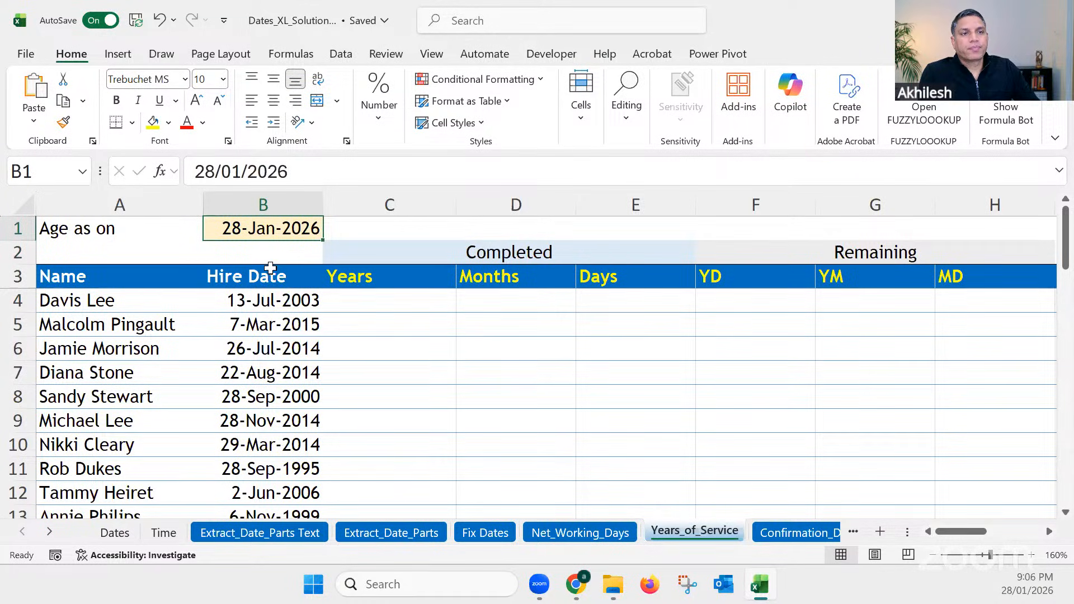
pyautogui.click(49, 172)
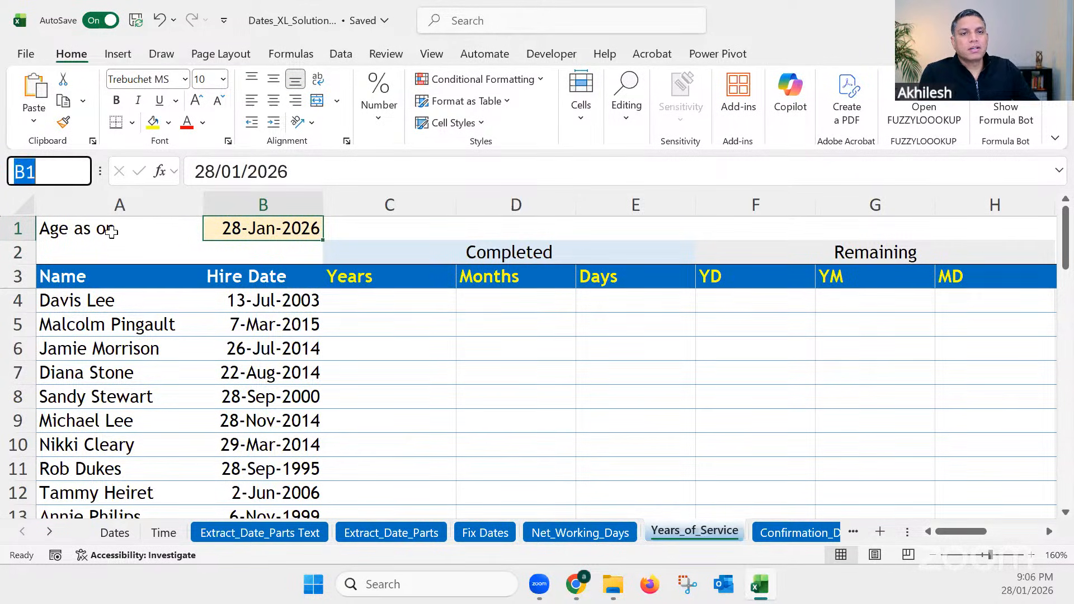
pyautogui.write('Today')
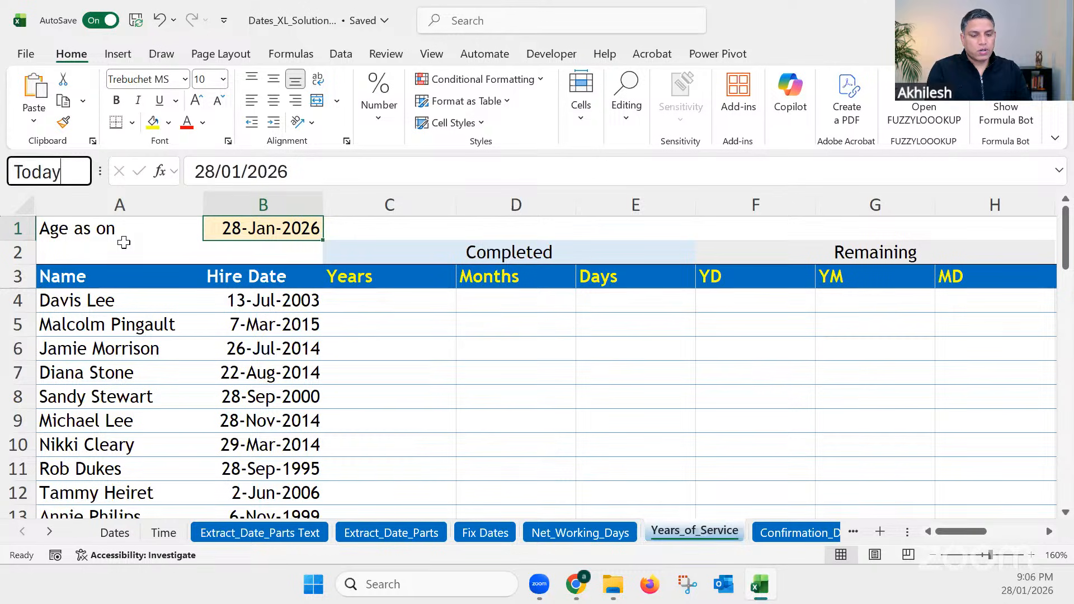
pyautogui.press('Return')
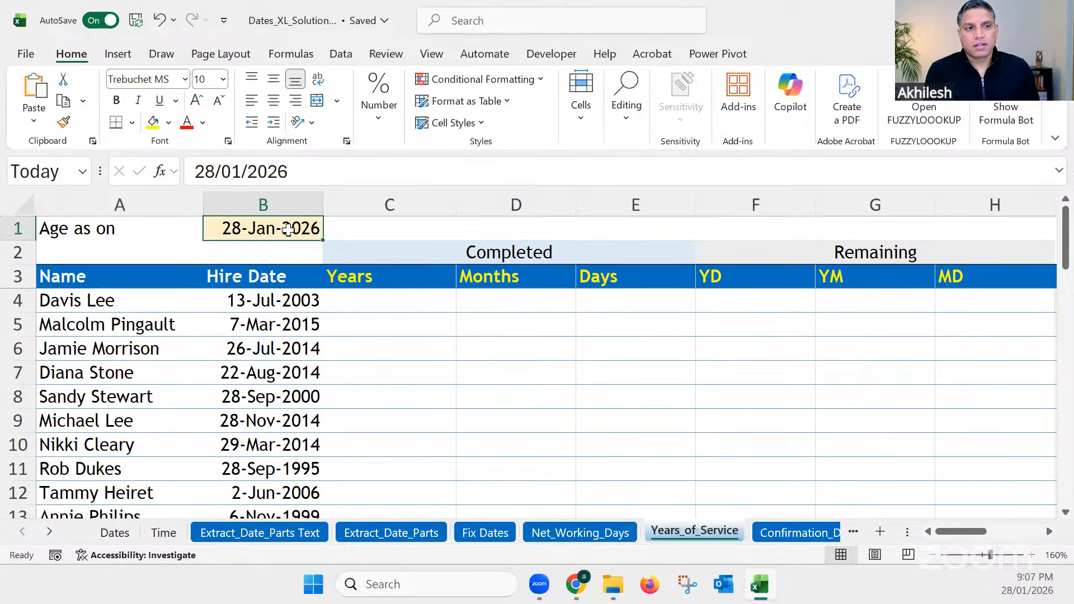
# Step: Enter =DATEDIF(B4,Today,"Y") in C4 to calculate the completed years of service from the first hire date
pyautogui.click(307, 302)
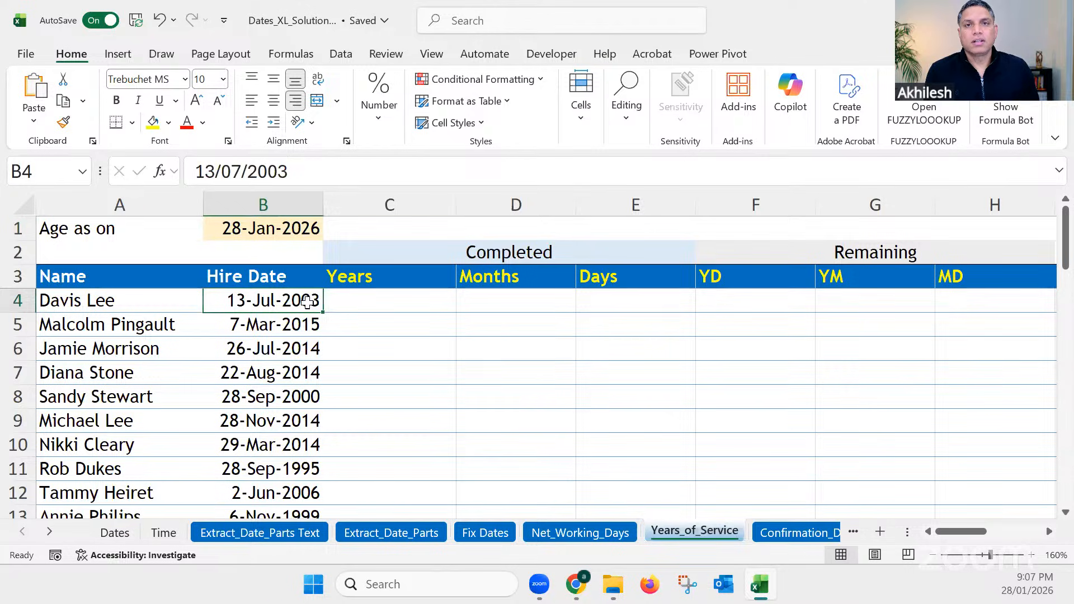
pyautogui.click(390, 304)
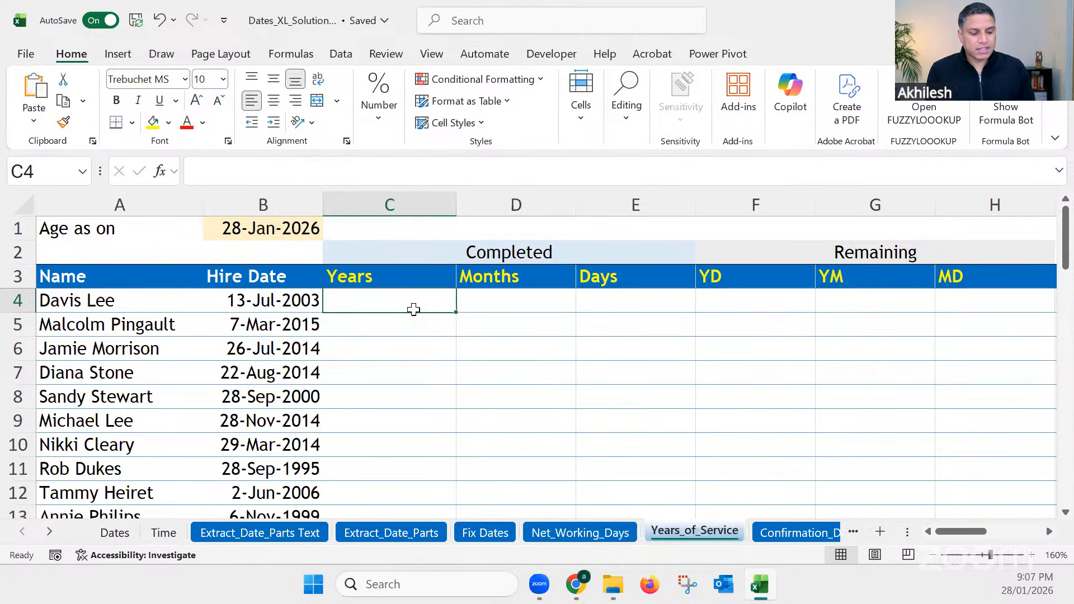
pyautogui.write('=')
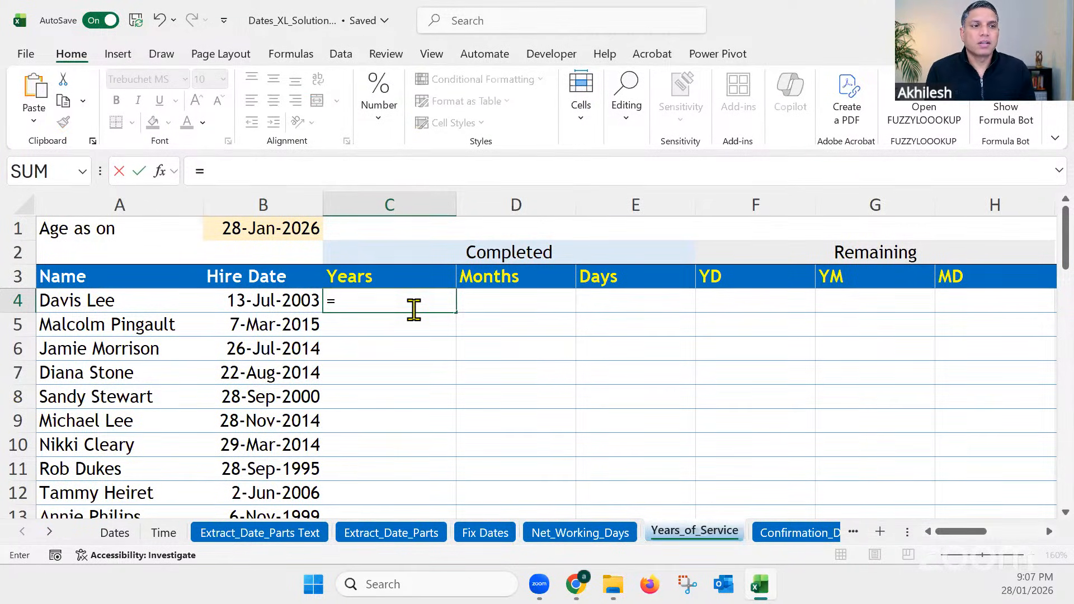
pyautogui.write('d')
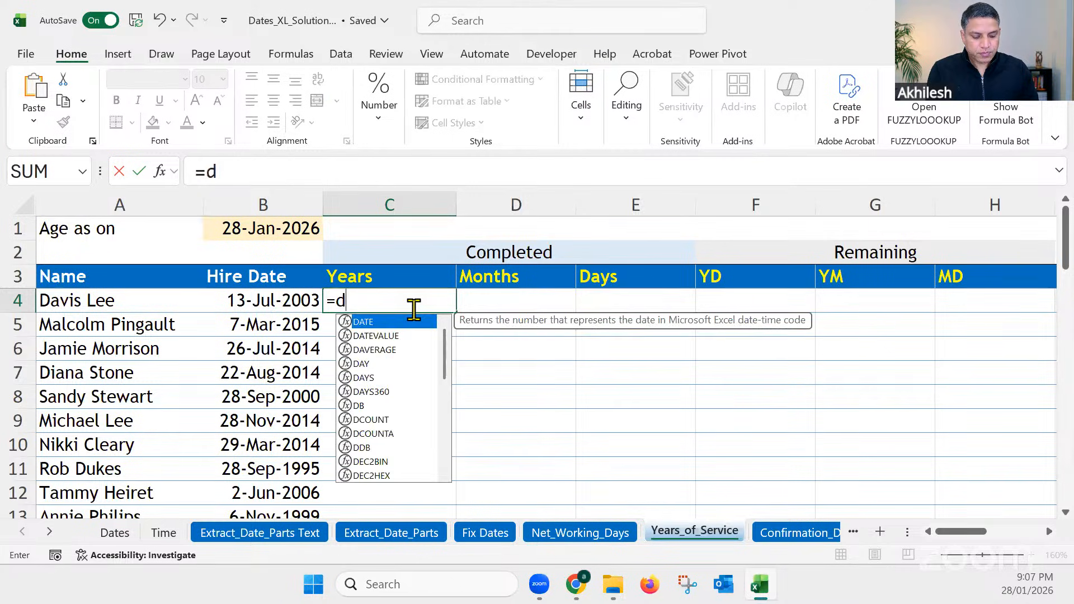
pyautogui.write('atedif')
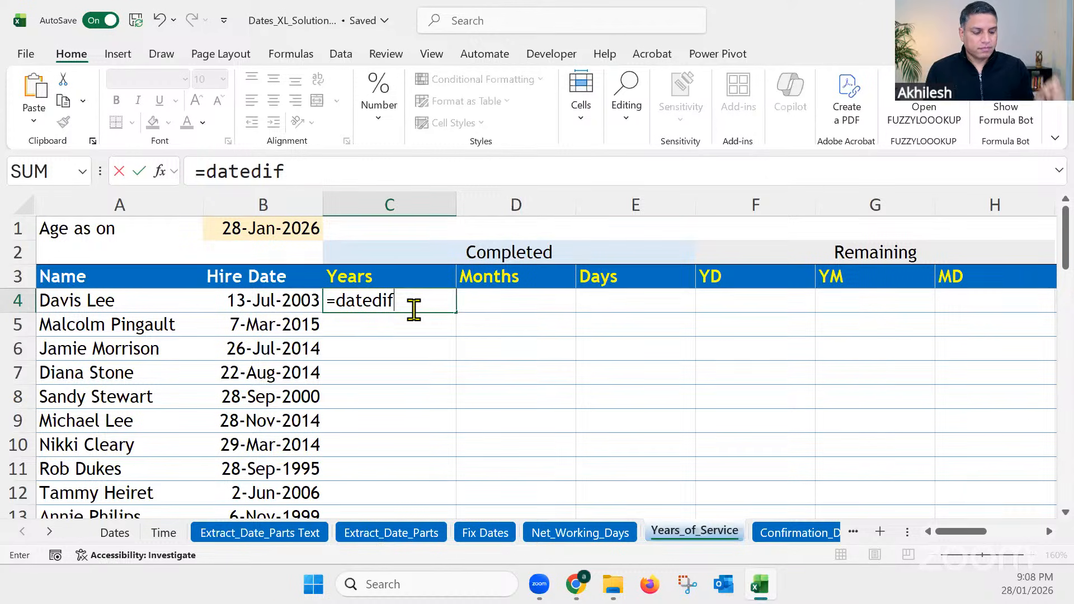
pyautogui.write('(')
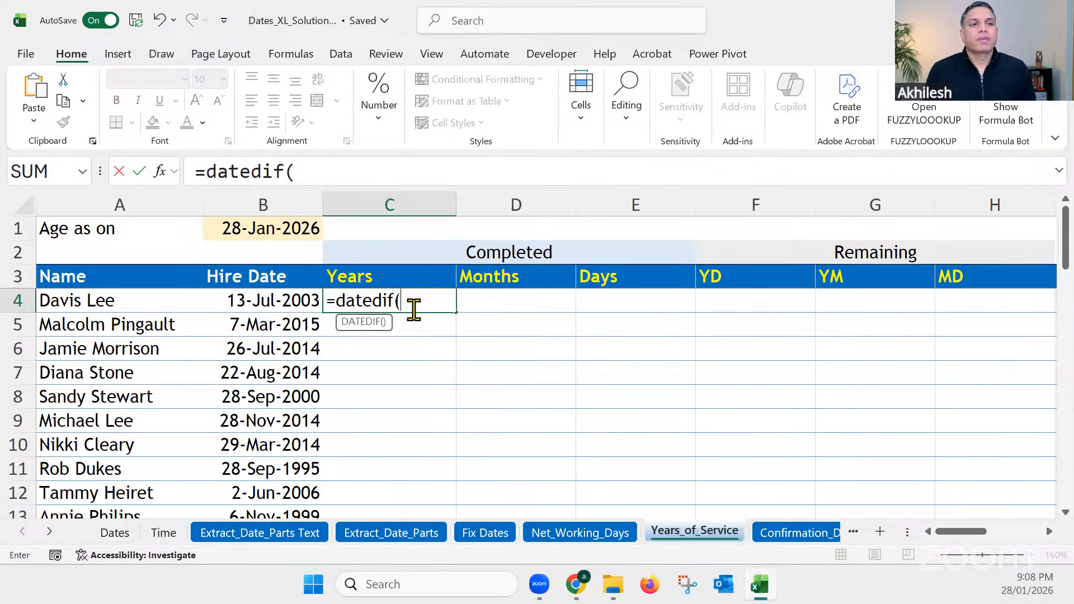
pyautogui.click(280, 302)
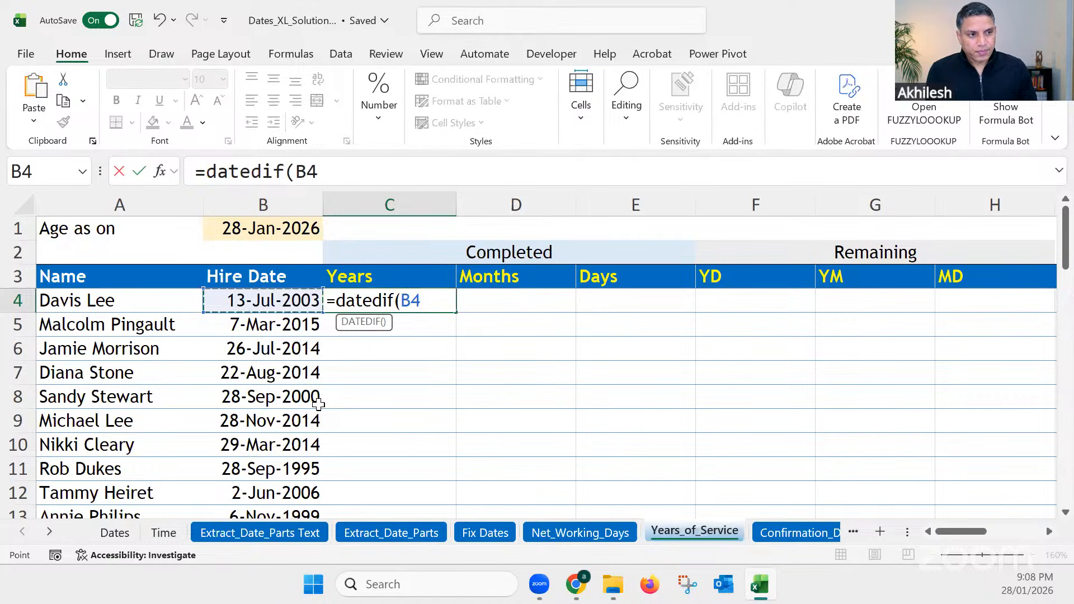
pyautogui.write(',')
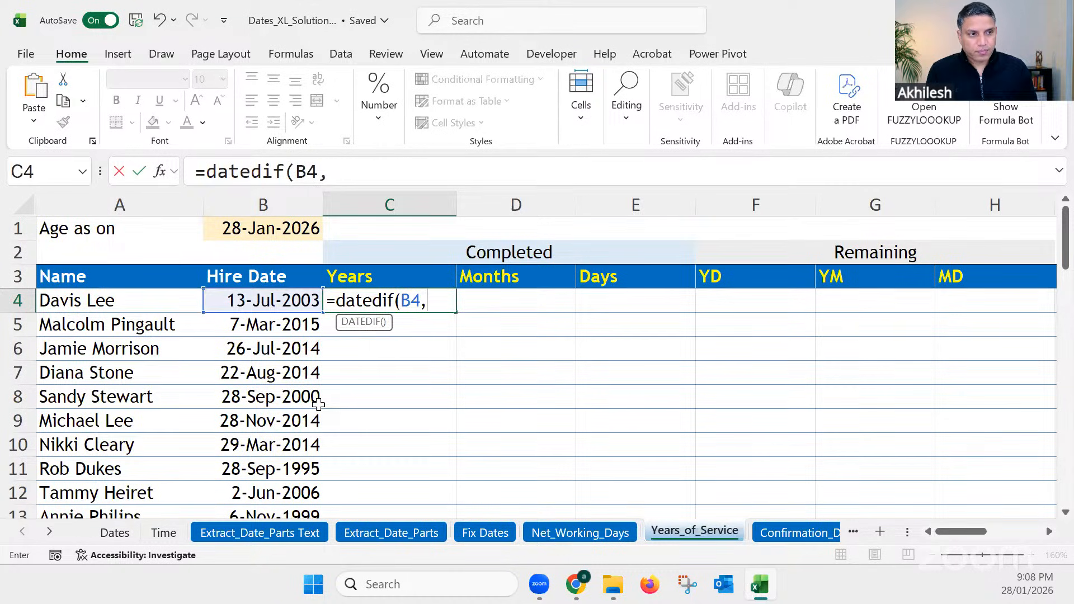
pyautogui.click(271, 229)
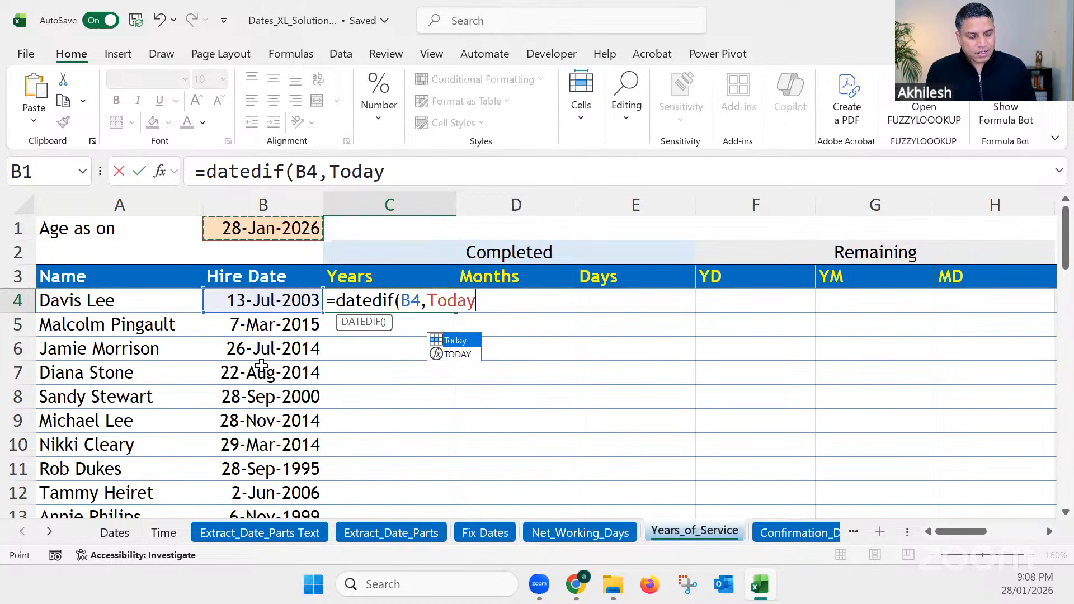
pyautogui.write(',')
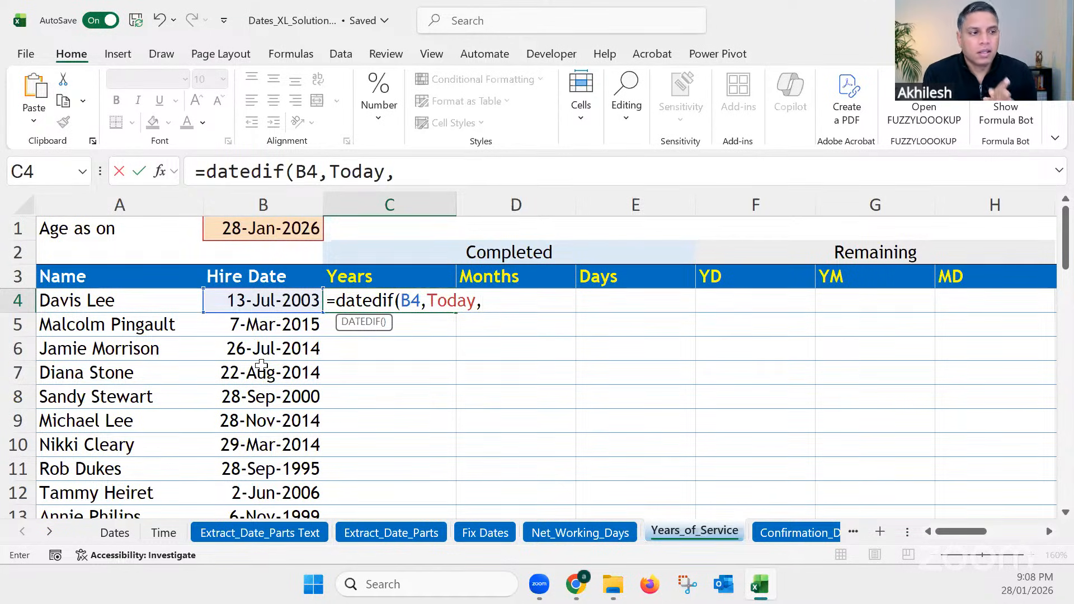
pyautogui.write('"')
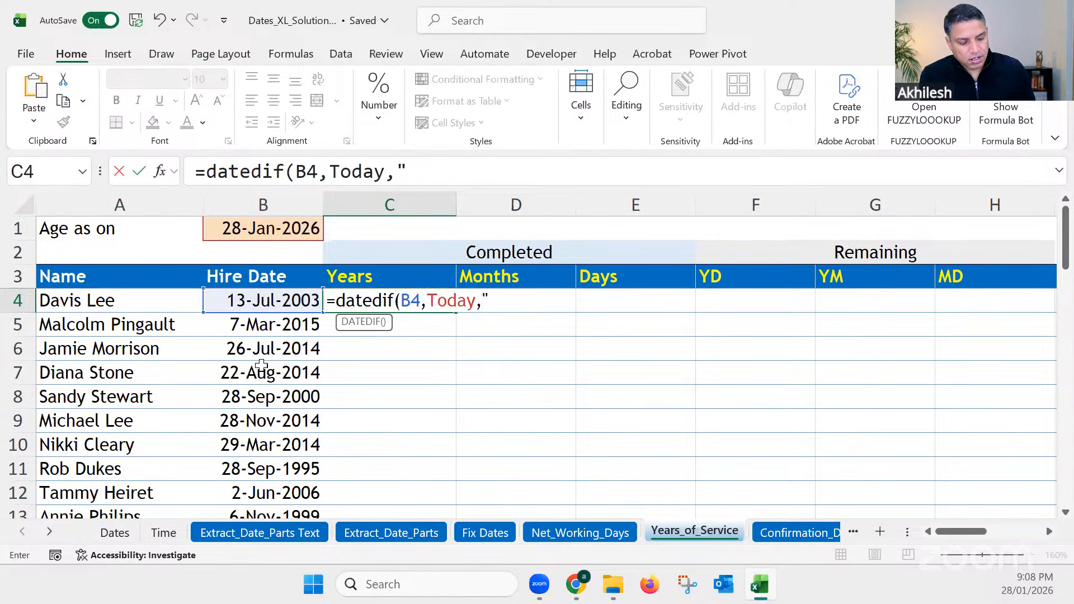
pyautogui.write('Y')
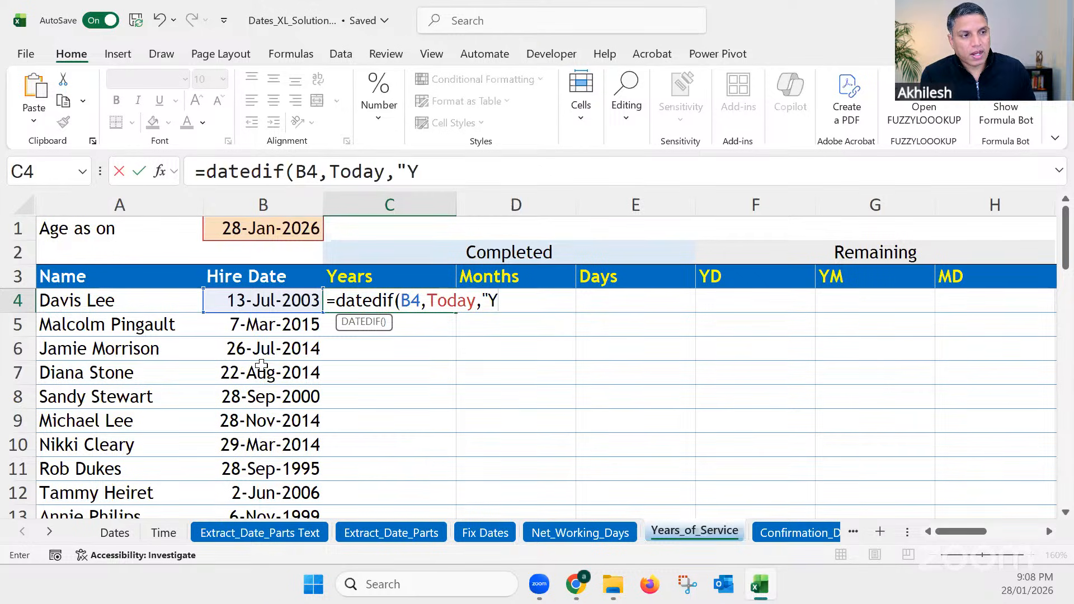
pyautogui.write('"')
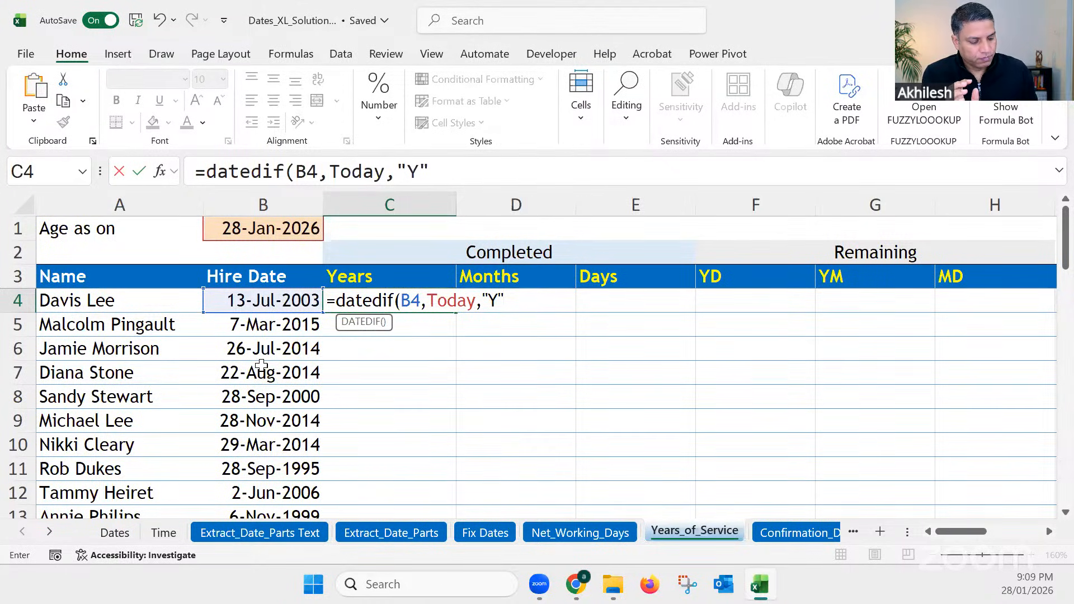
pyautogui.press('Return')
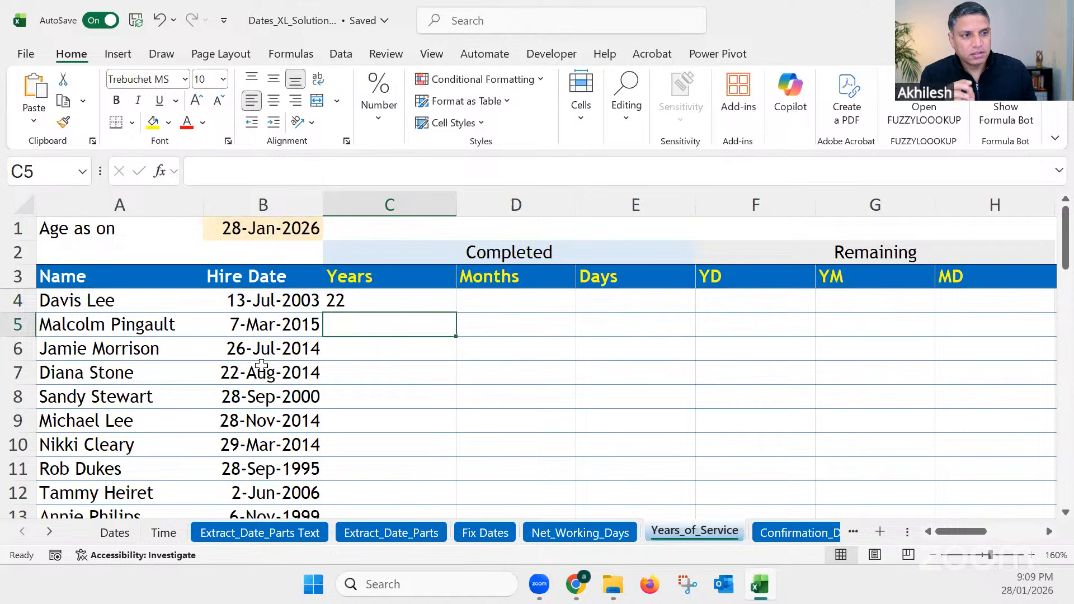
# Step: Centre the contents of the whole Years column C
pyautogui.click(371, 299)
pyautogui.click(404, 202)
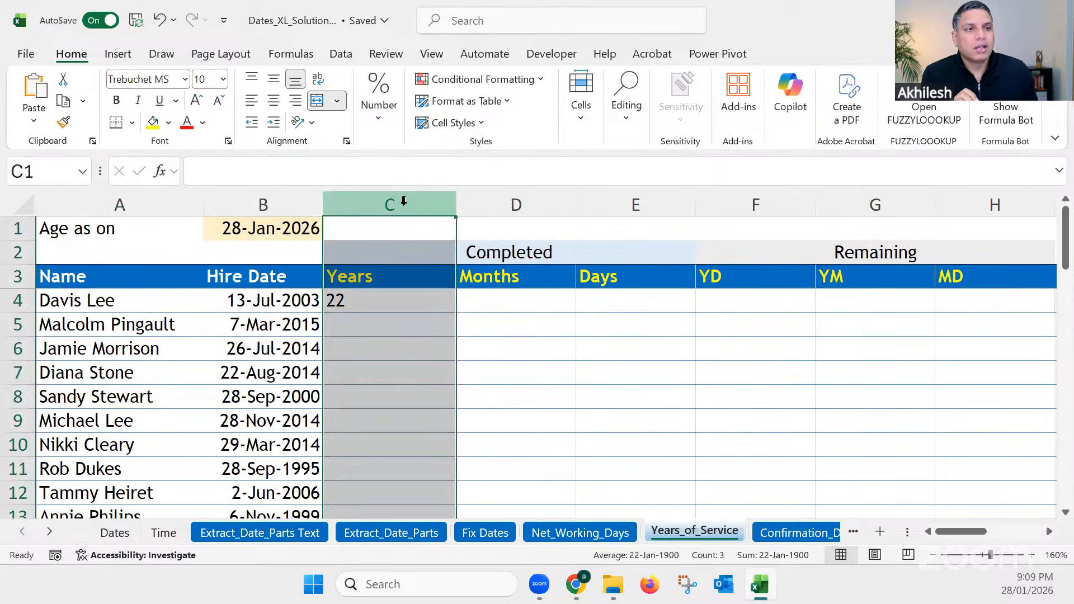
pyautogui.click(275, 102)
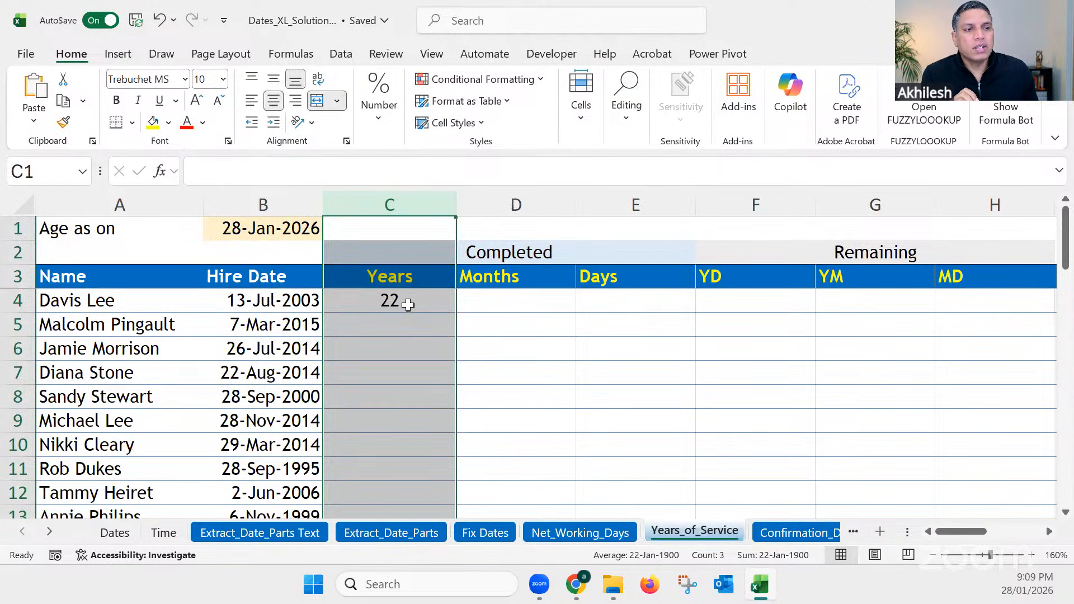
pyautogui.click(407, 300)
# Step: Try filling the C4 formula down to C10, compare row 8's hire date and completed years, and undo the fill
pyautogui.click(273, 299)
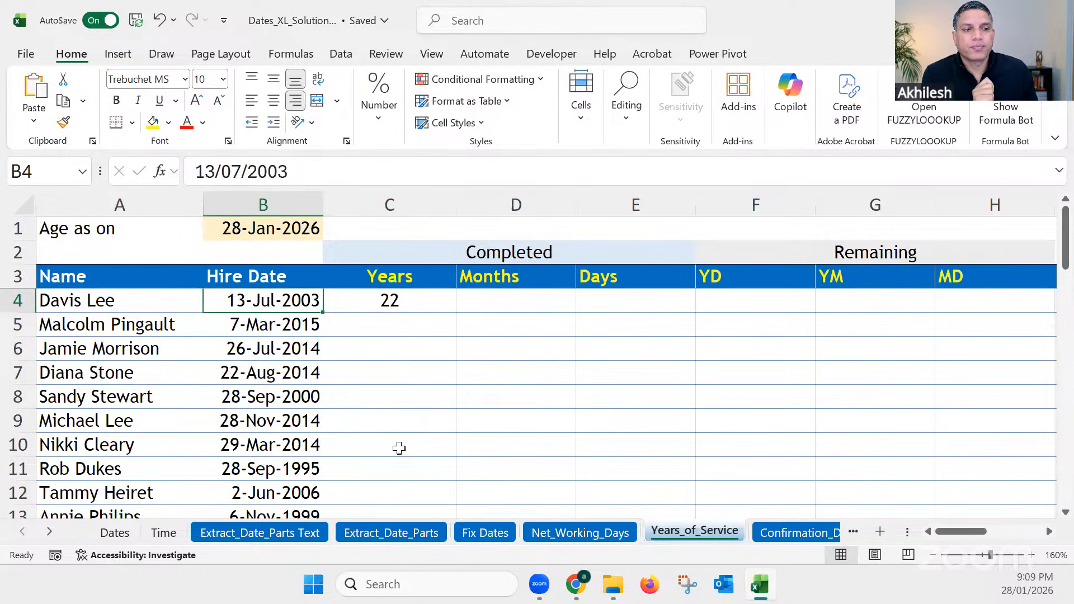
pyautogui.click(431, 300)
pyautogui.moveTo(456, 312); pyautogui.dragTo(471, 465)
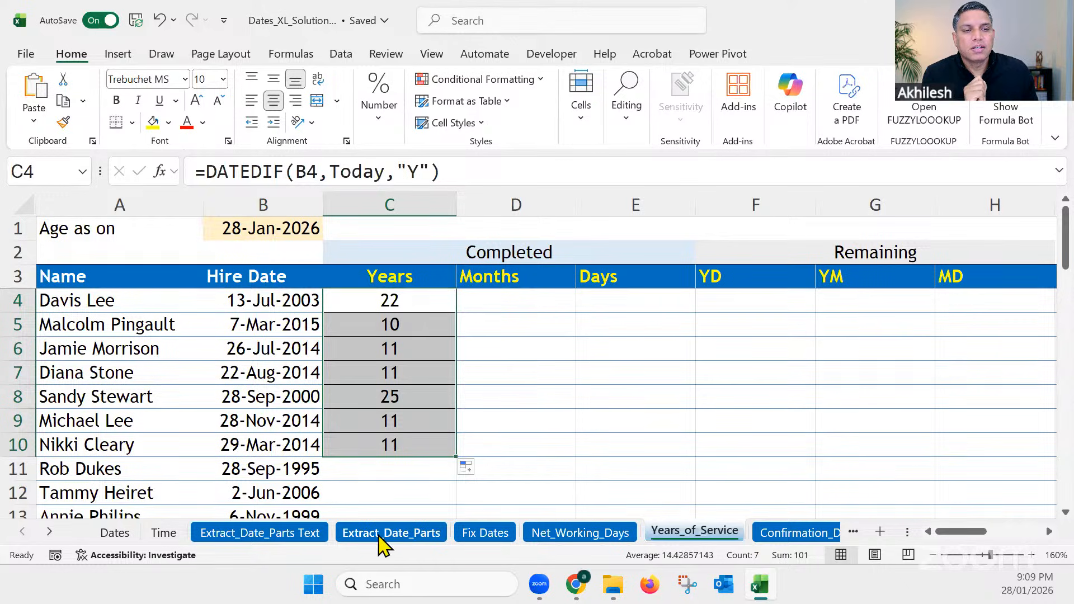
pyautogui.click(299, 398)
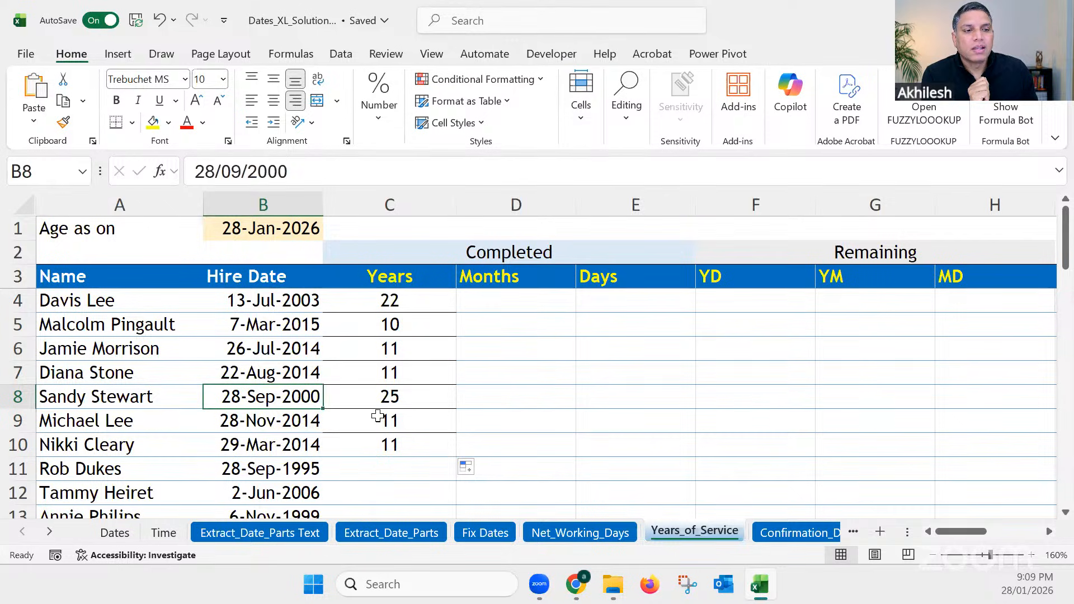
pyautogui.click(393, 397)
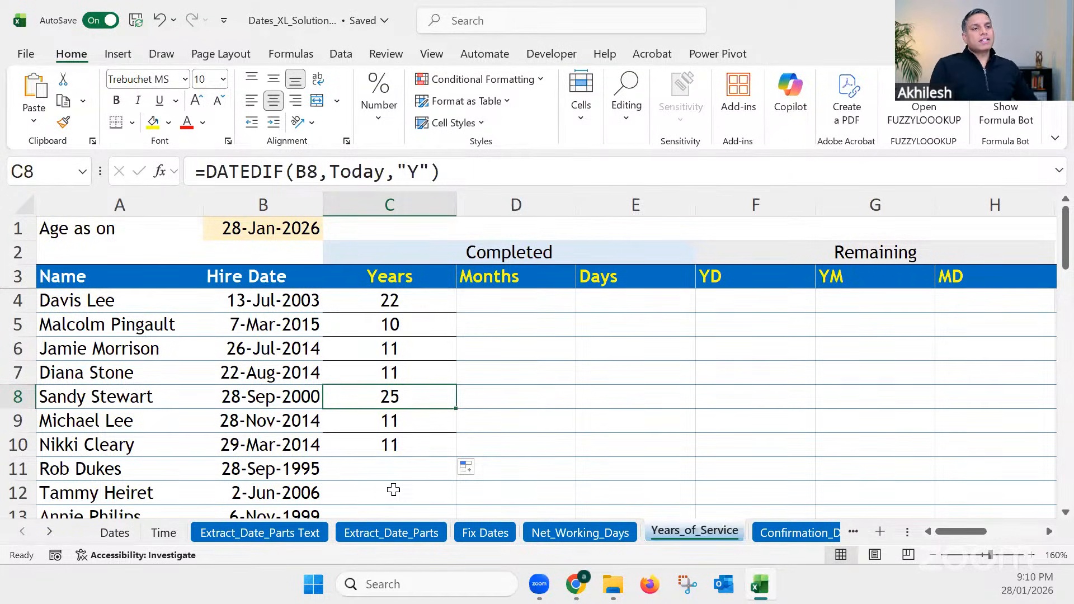
pyautogui.hotkey('ctrl', 'z')
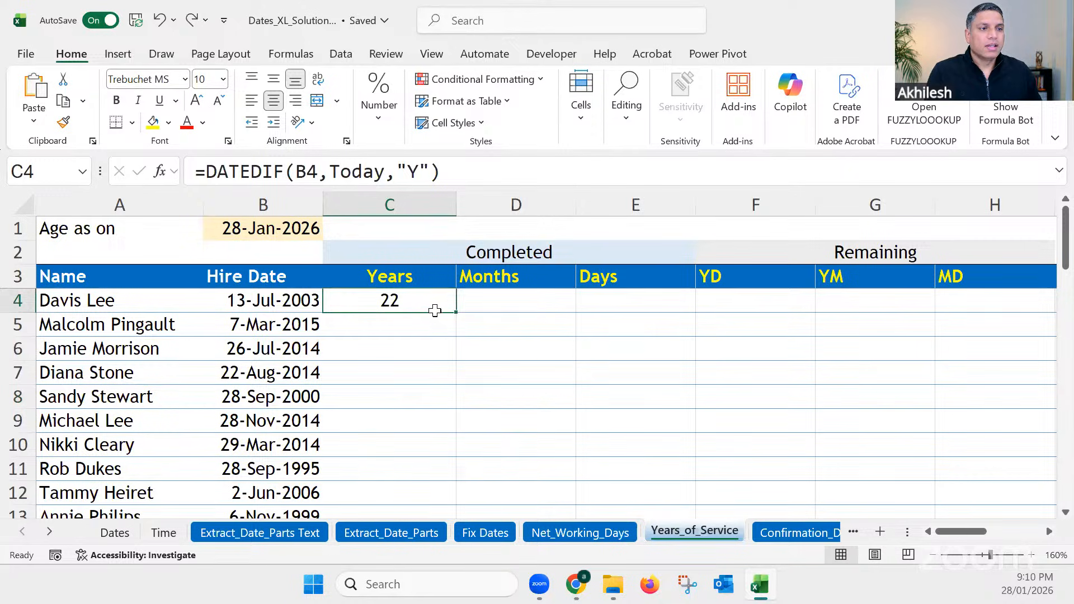
# Step: Copy the C4 formula text =DATEDIF(B4,Today,"Y") unchanged into D4, E4, F4, G4 and H4
pyautogui.moveTo(440, 171); pyautogui.dragTo(192, 170)
pyautogui.hotkey('ctrl', 'c')
pyautogui.press('Escape')
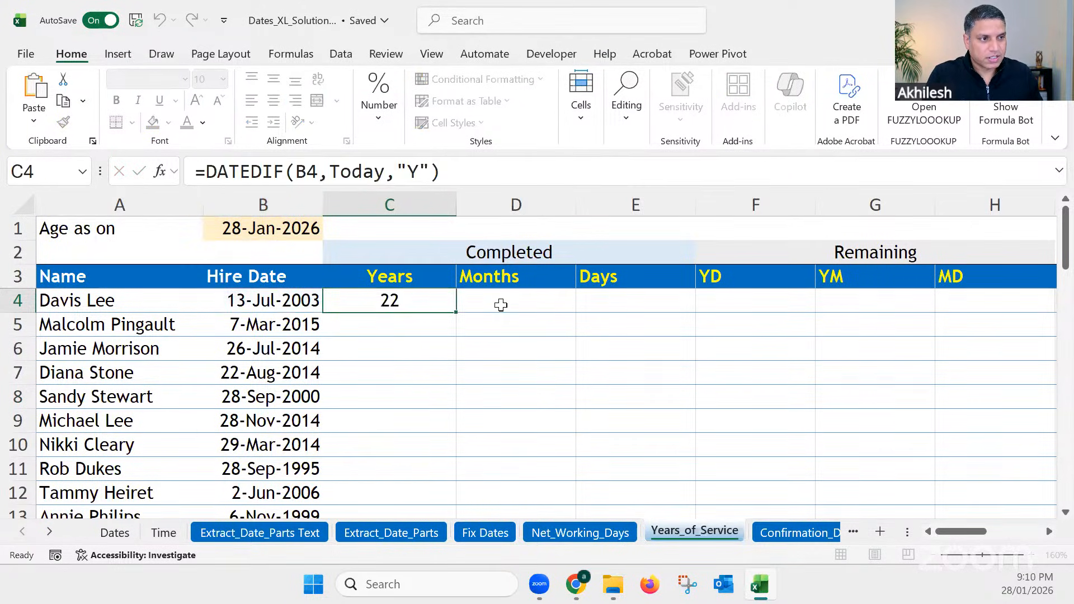
pyautogui.click(501, 305)
pyautogui.hotkey('ctrl', 'v')
pyautogui.click(626, 301)
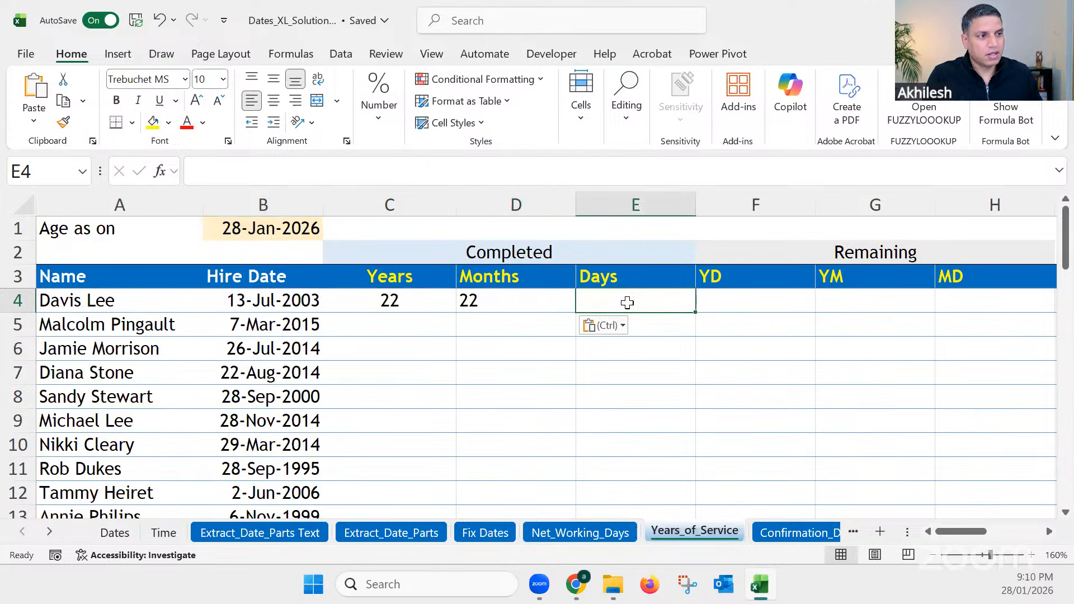
pyautogui.hotkey('ctrl', 'v')
pyautogui.click(737, 304)
pyautogui.hotkey('ctrl', 'v')
pyautogui.click(857, 301)
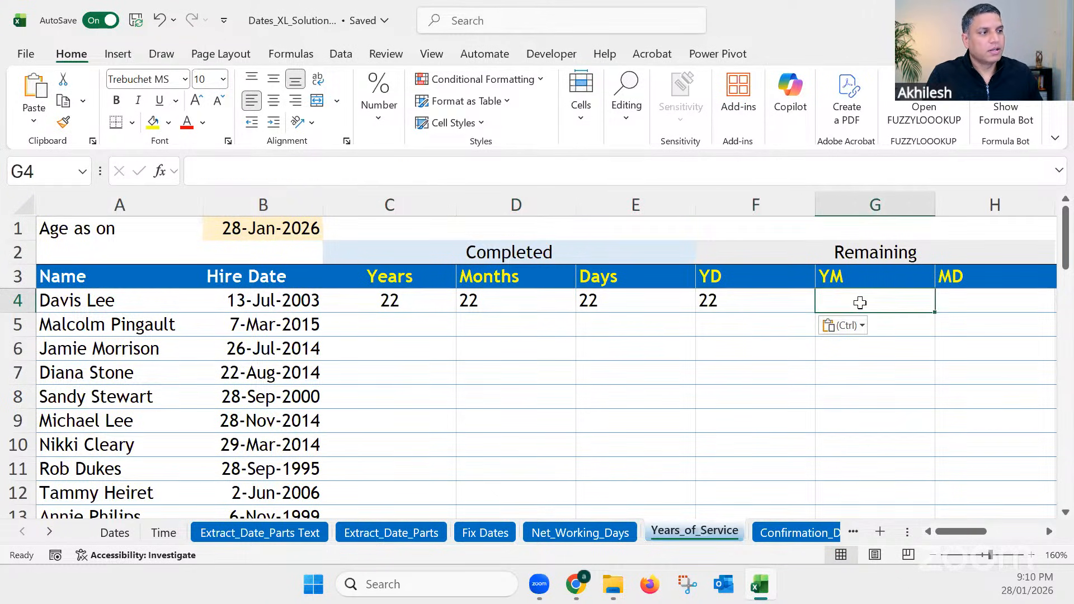
pyautogui.hotkey('ctrl', 'v')
pyautogui.click(966, 296)
pyautogui.hotkey('ctrl', 'v')
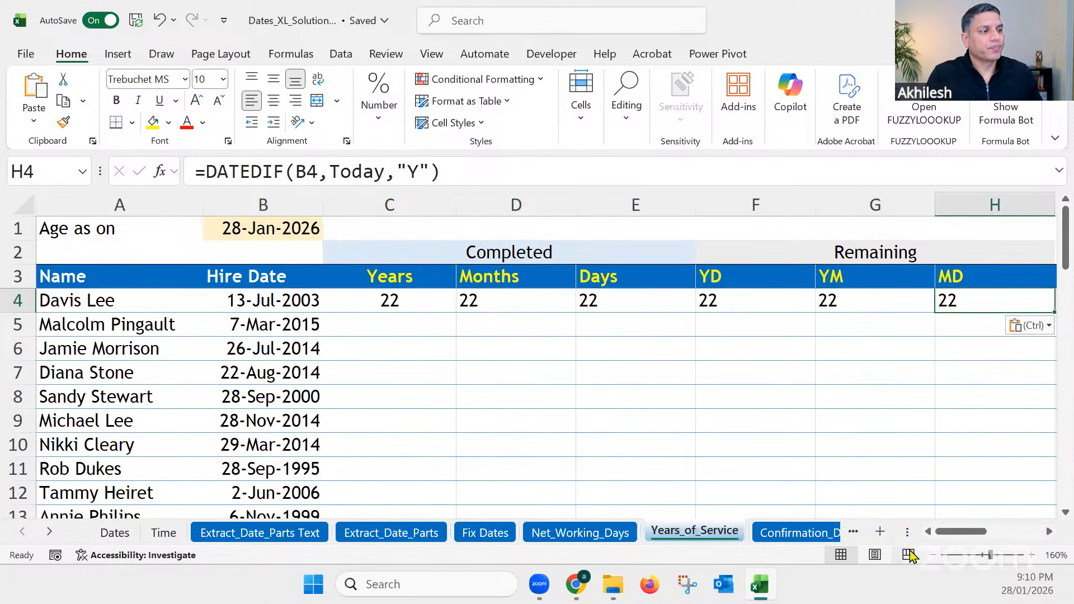
pyautogui.click(933, 554)
pyautogui.click(934, 554)
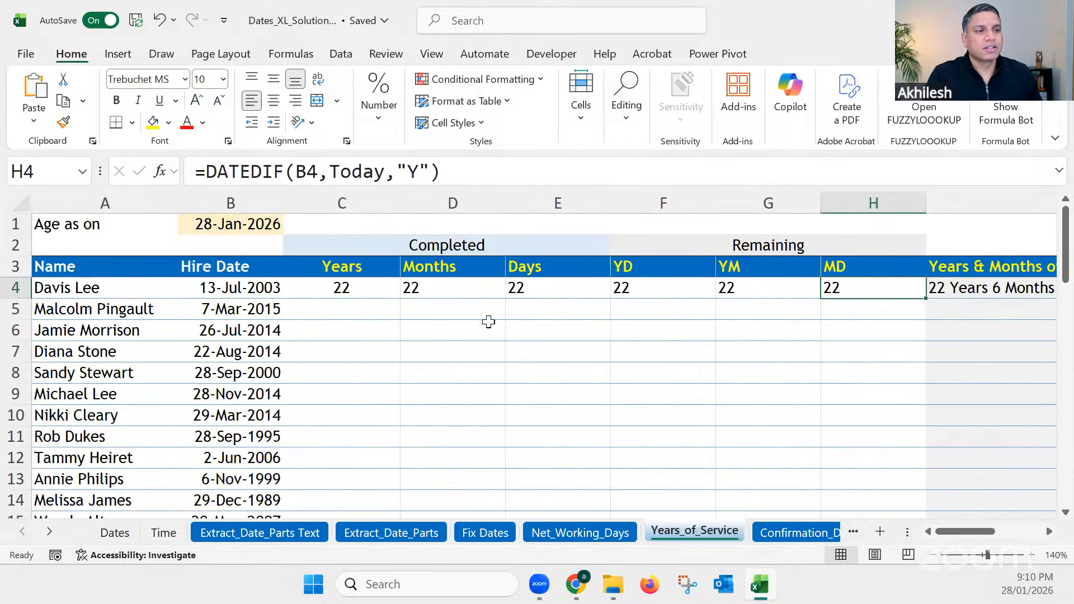
# Step: Change the DATEDIF unit in D4 to "M" so the Months column calculates completed months of service
pyautogui.click(440, 297)
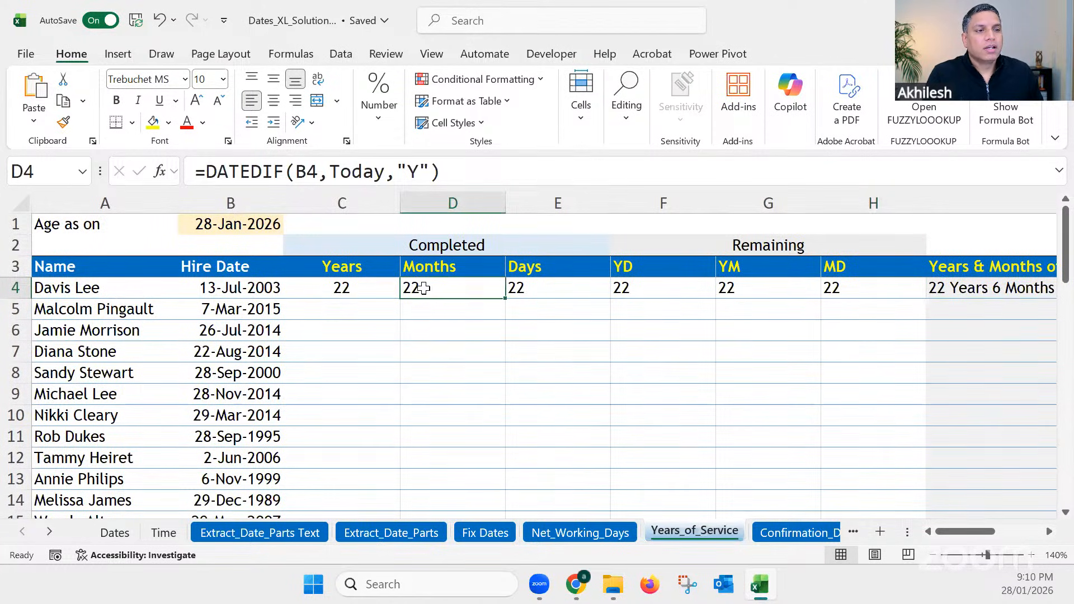
pyautogui.doubleClick(416, 171)
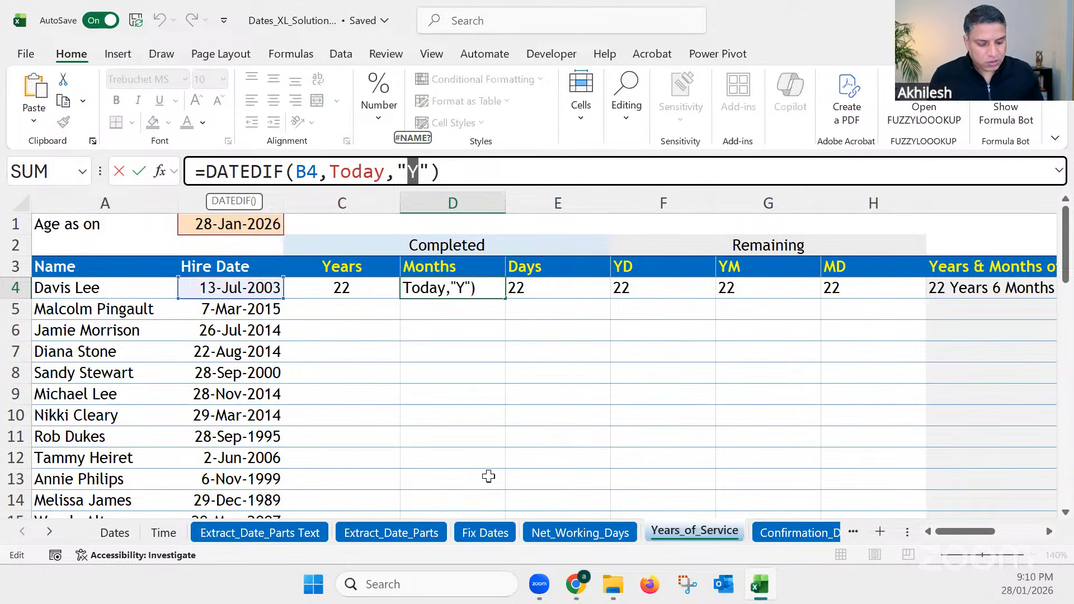
pyautogui.write('M')
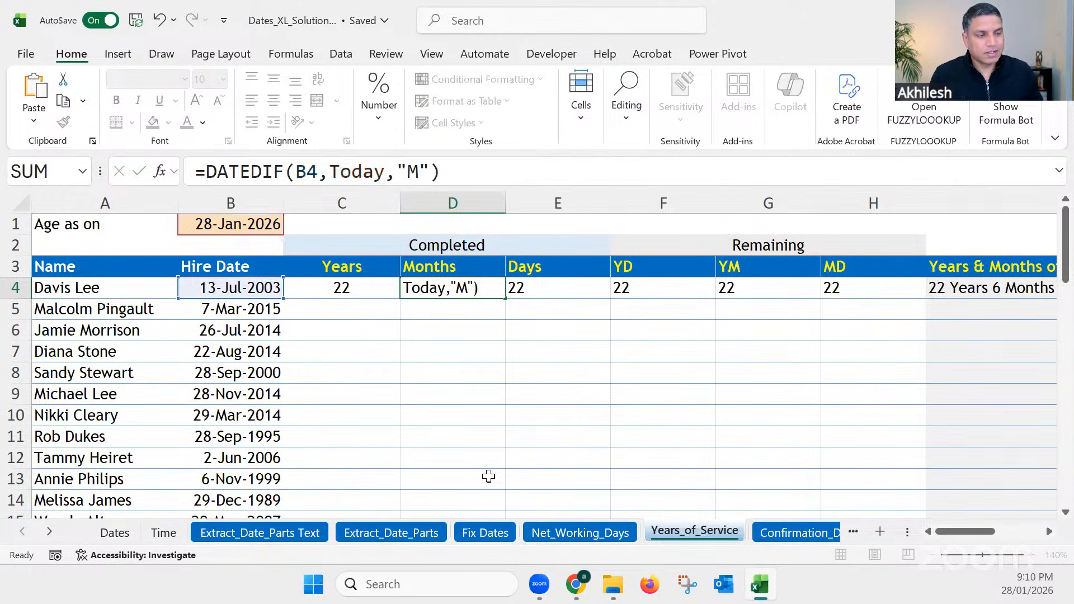
pyautogui.press('Return')
pyautogui.click(447, 288)
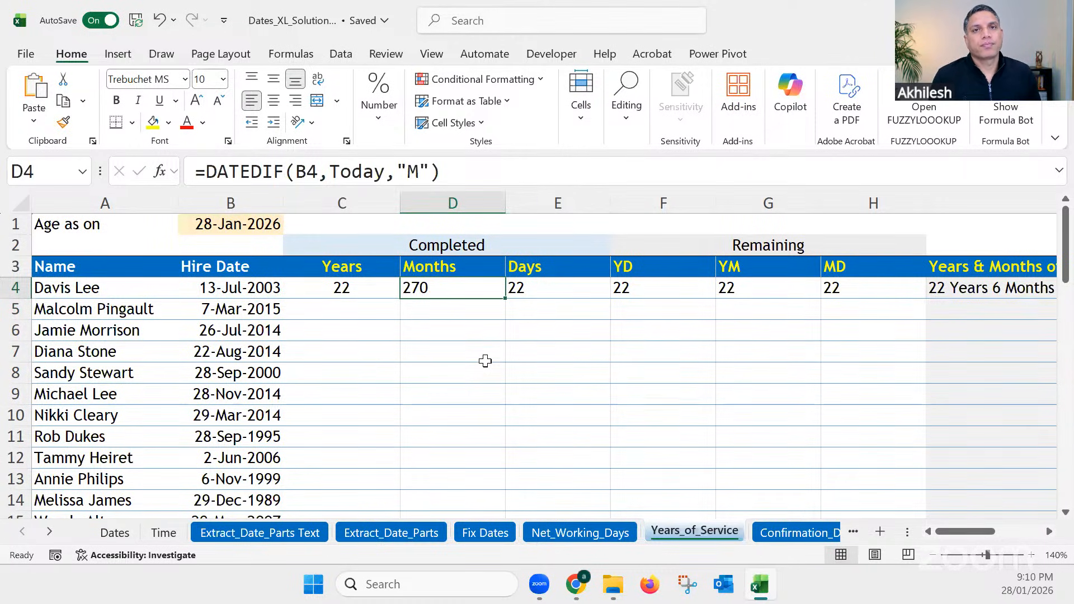
# Step: Change the DATEDIF unit in E4 to "D" so the Days column calculates completed days of service
pyautogui.click(542, 286)
pyautogui.doubleClick(424, 171)
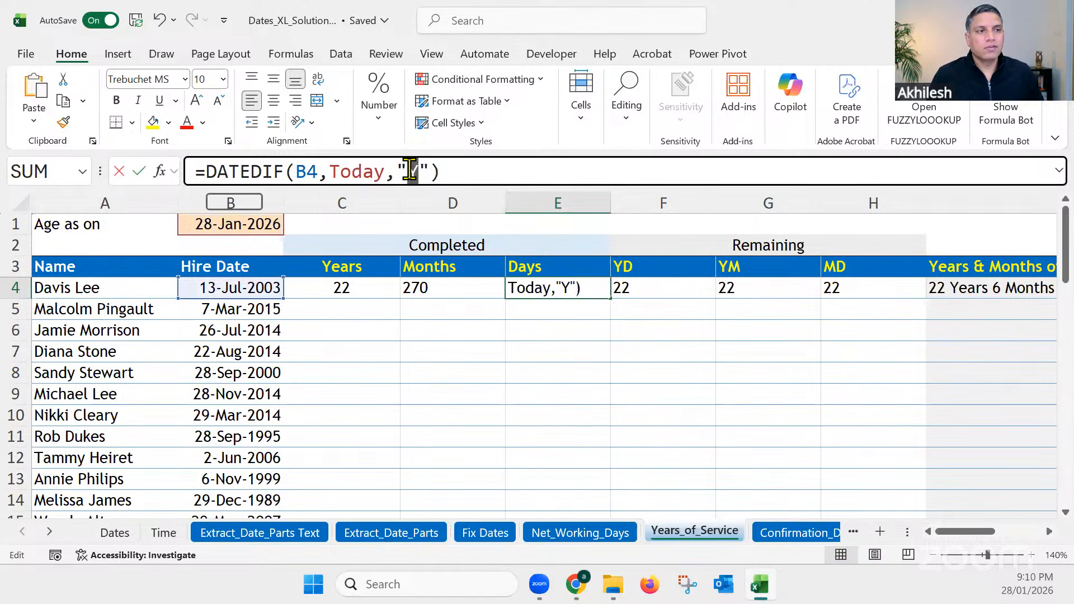
pyautogui.write('D')
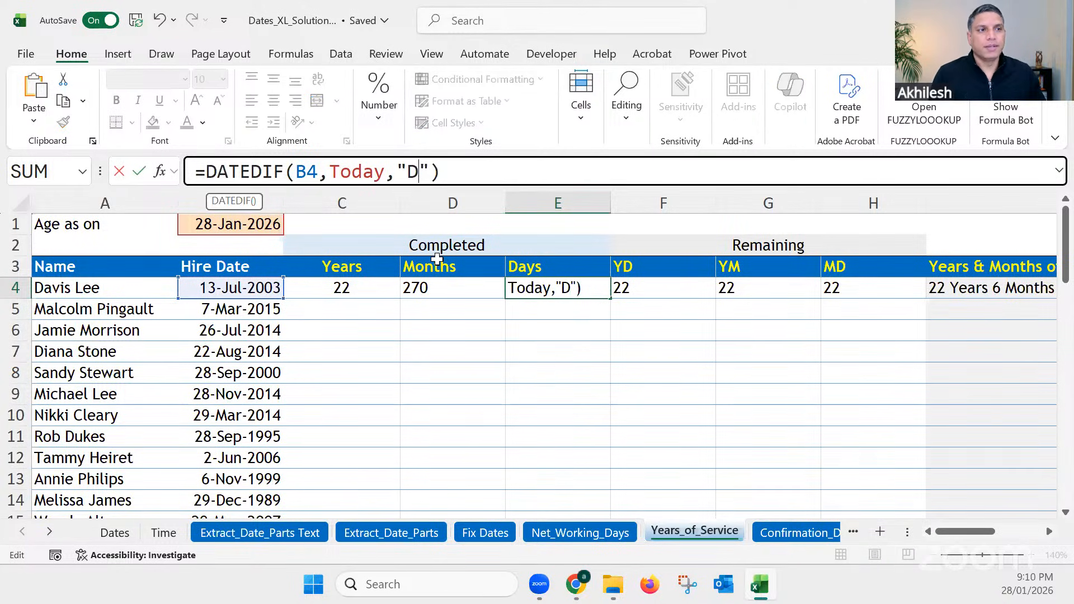
pyautogui.press('Return')
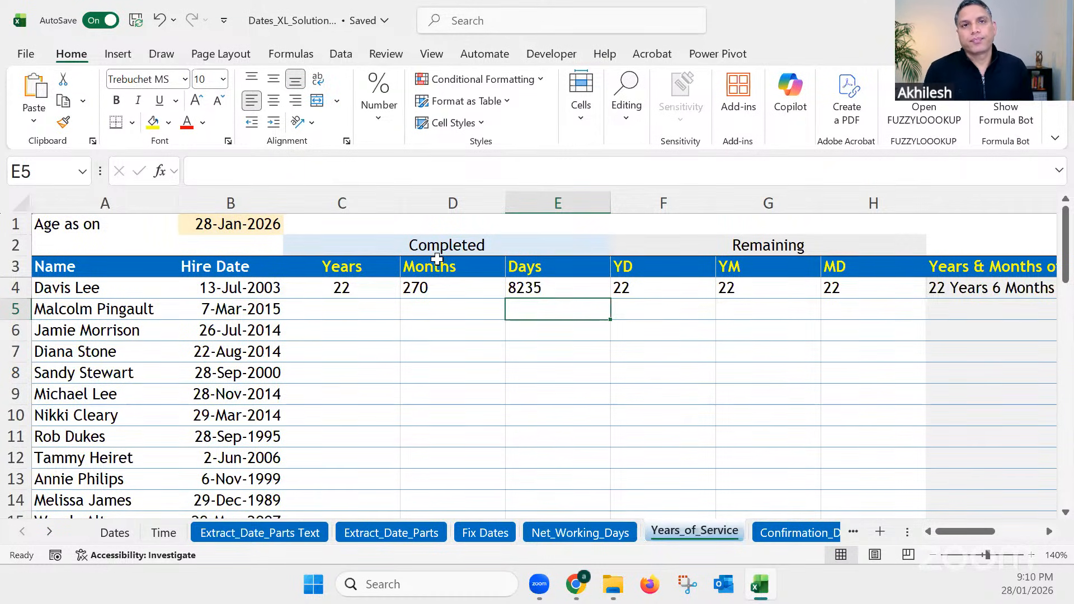
# Step: Change the DATEDIF unit in F4 to "YD" to calculate the days remaining after the completed years, and compare it with C4
pyautogui.click(637, 288)
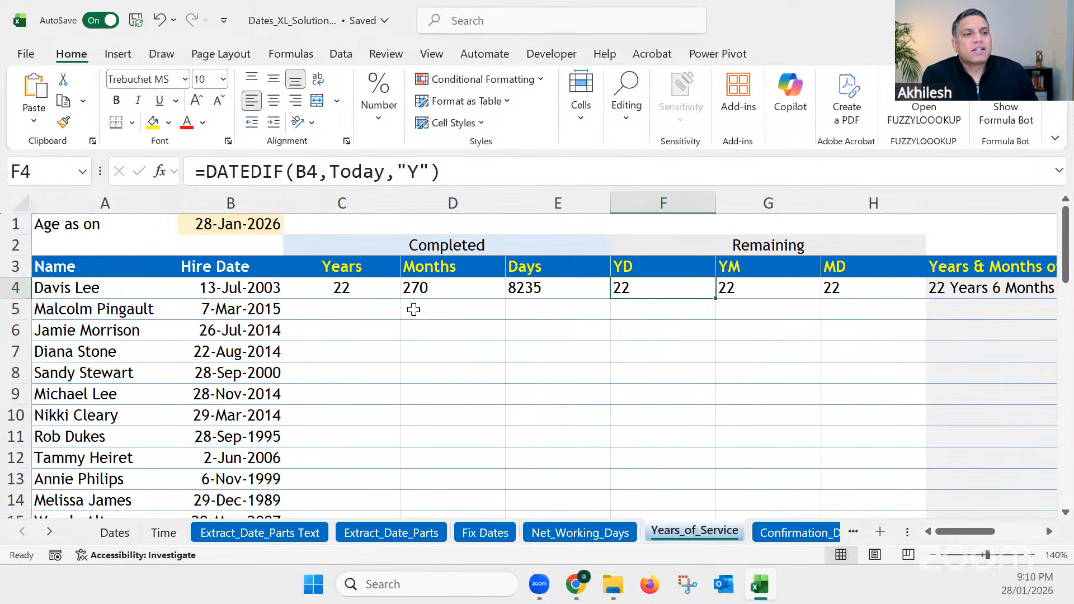
pyautogui.click(343, 289)
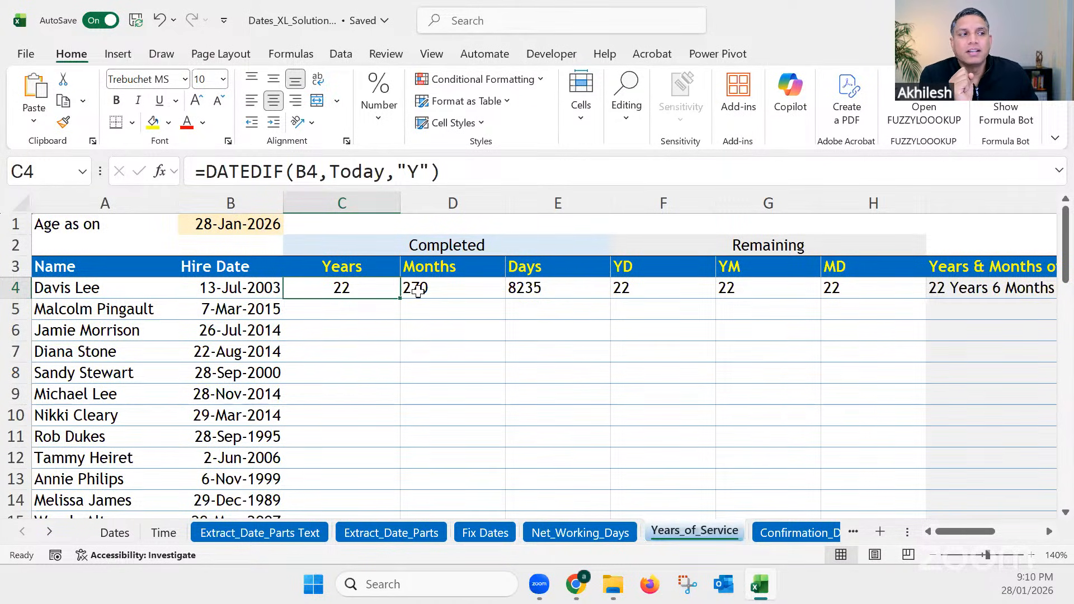
pyautogui.click(642, 289)
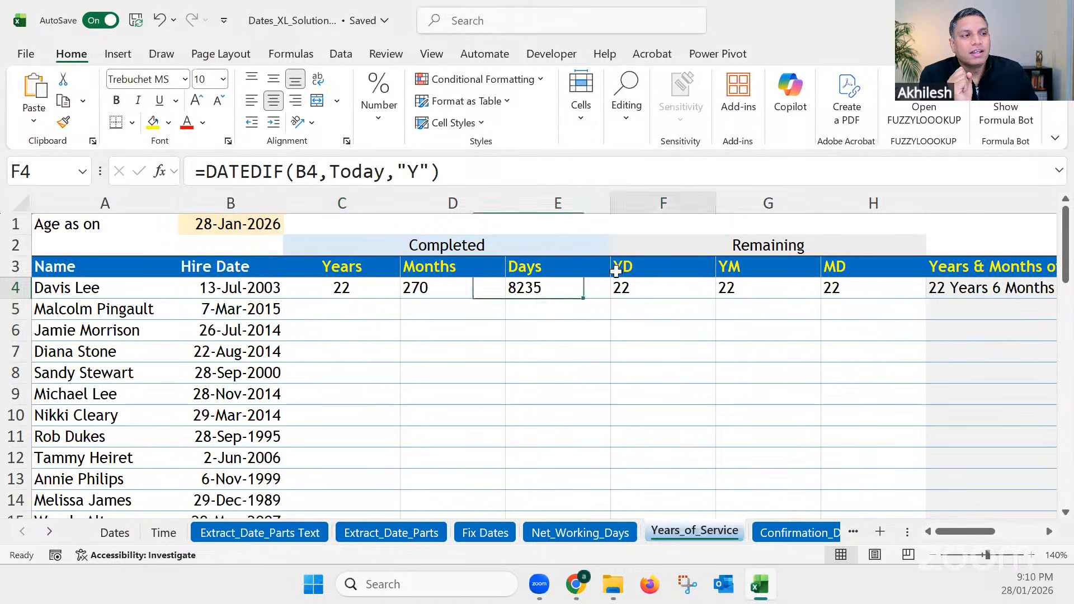
pyautogui.click(416, 173)
pyautogui.write('D')
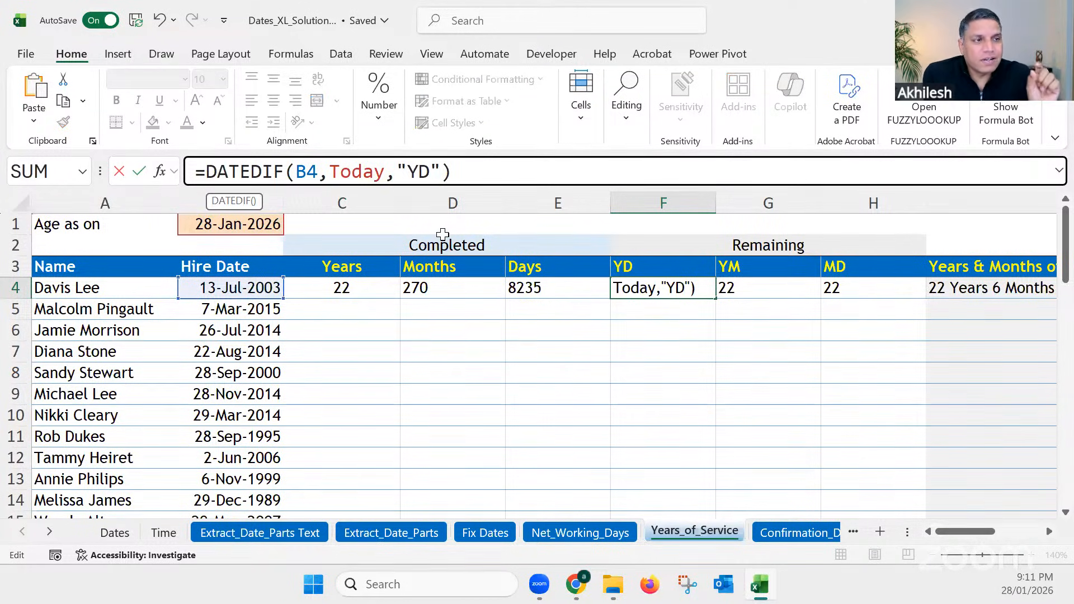
pyautogui.moveTo(430, 171)
pyautogui.mouseDown()
pyautogui.moveTo(410, 172)
pyautogui.moveTo(419, 172)
pyautogui.mouseUp()
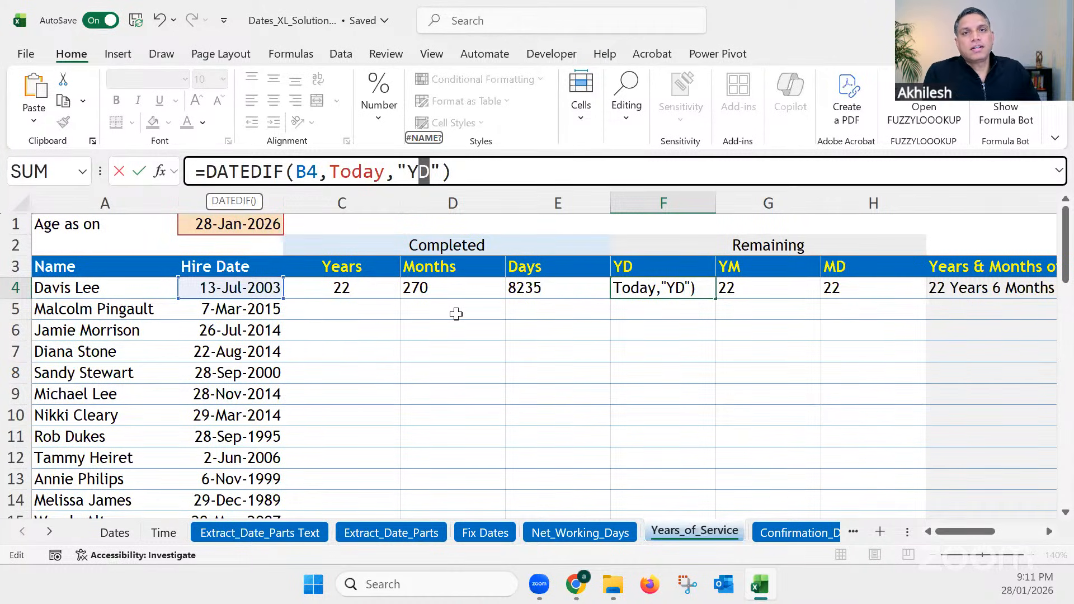
pyautogui.click(413, 171)
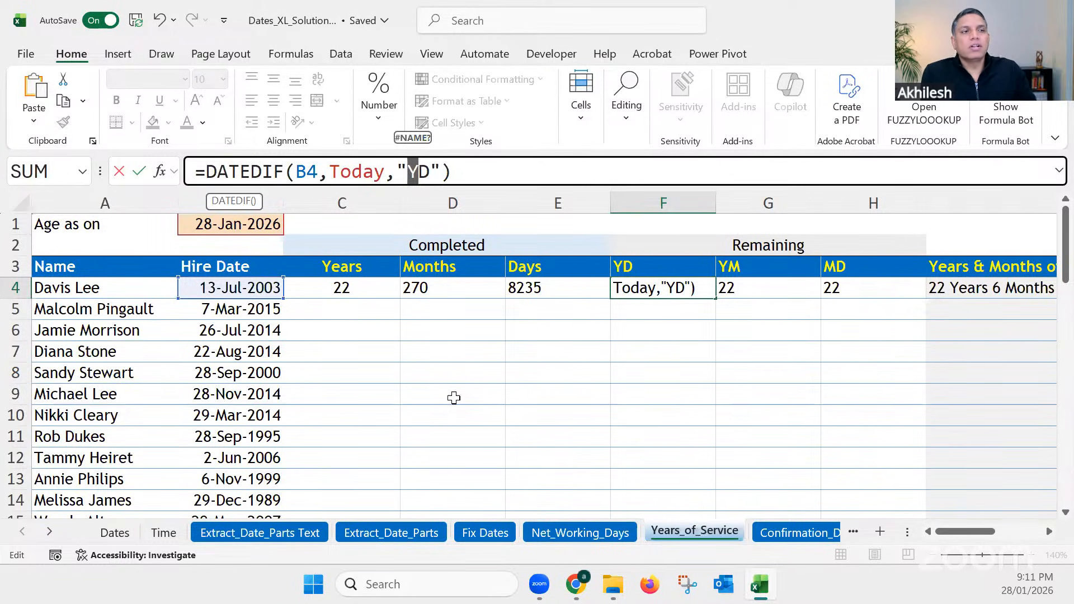
pyautogui.moveTo(430, 171); pyautogui.dragTo(422, 177)
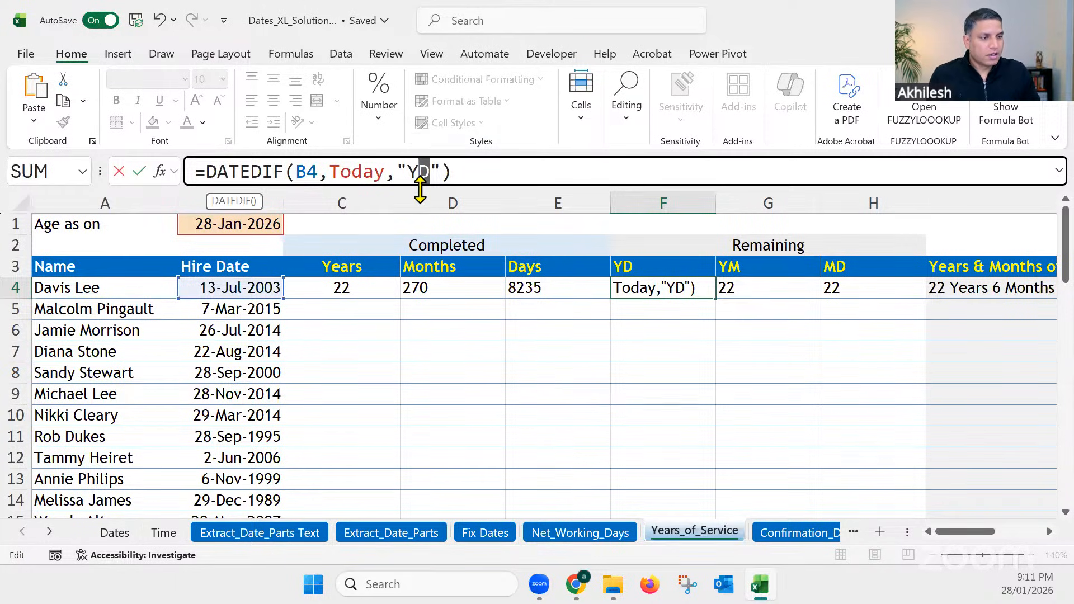
pyautogui.press('Return')
pyautogui.click(361, 287)
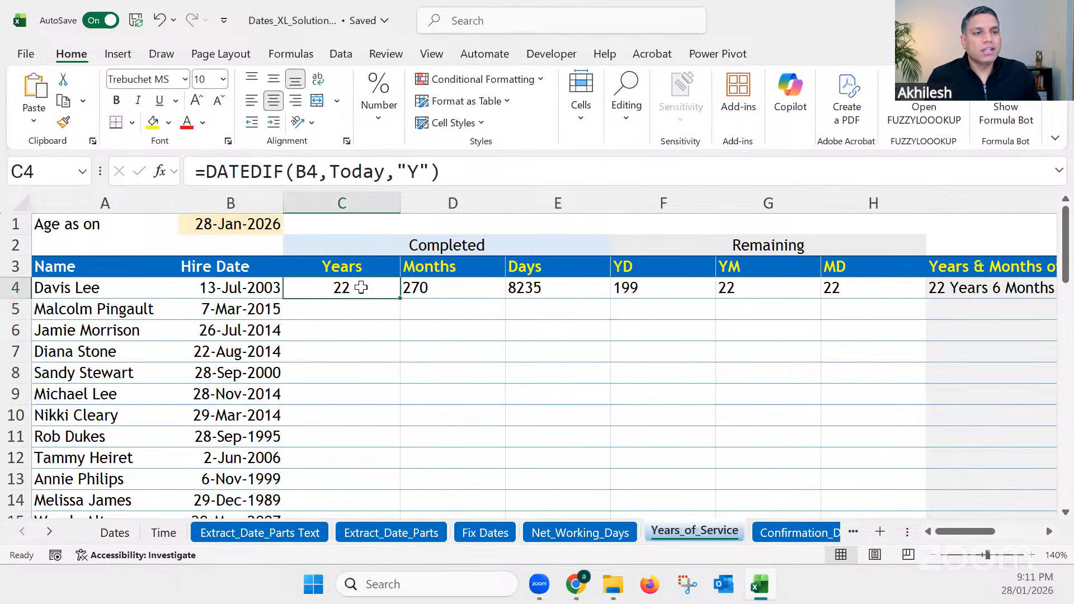
pyautogui.click(644, 288)
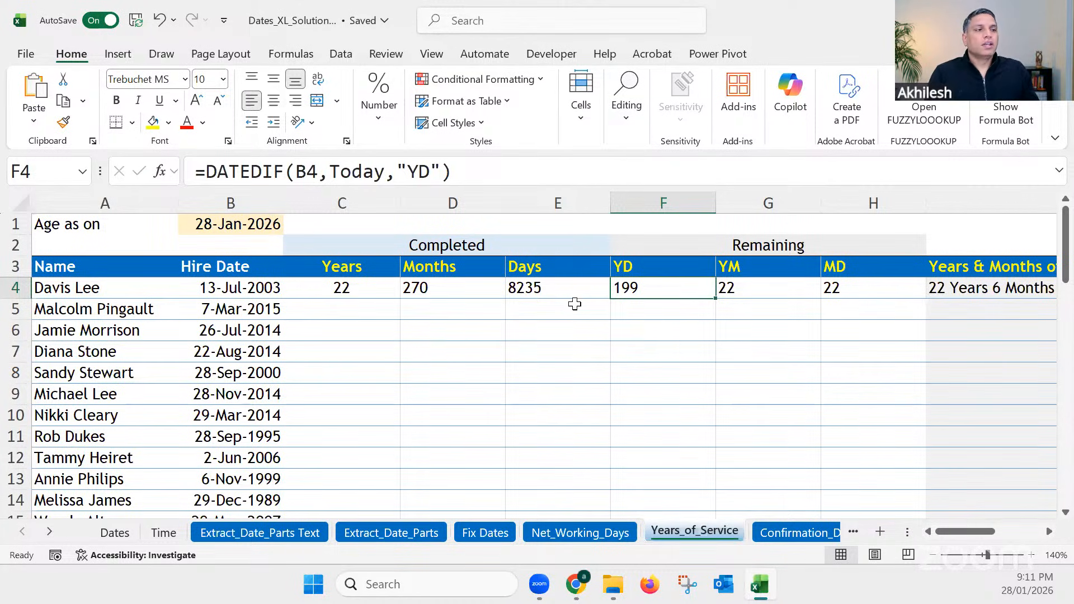
pyautogui.click(372, 288)
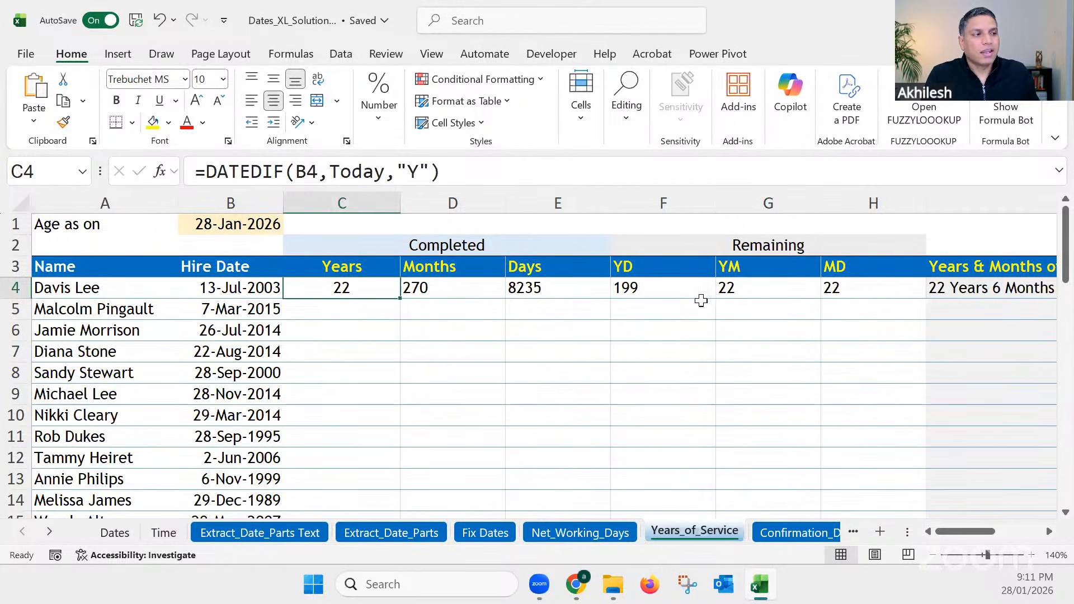
# Step: Change the DATEDIF unit in G4 to "YM" to calculate the months remaining after the completed years
pyautogui.click(737, 290)
pyautogui.click(422, 169)
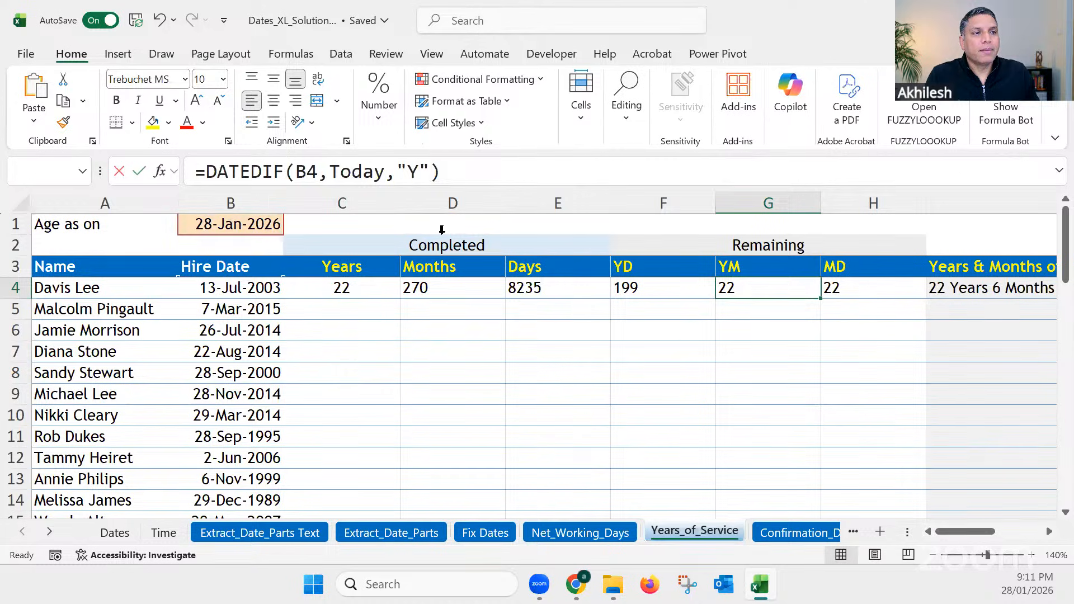
pyautogui.write('M')
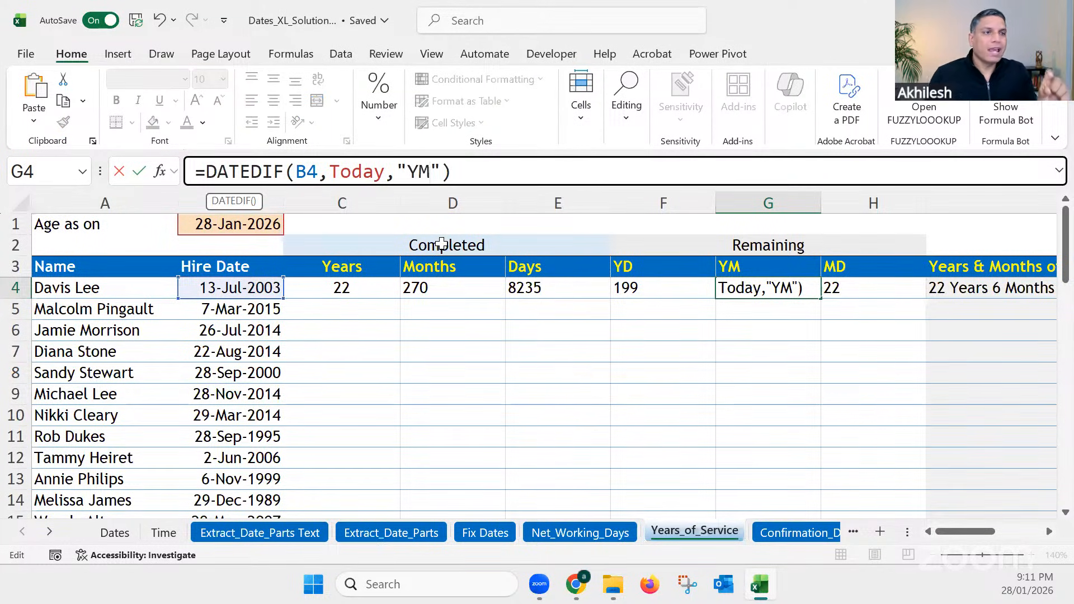
pyautogui.press('Return')
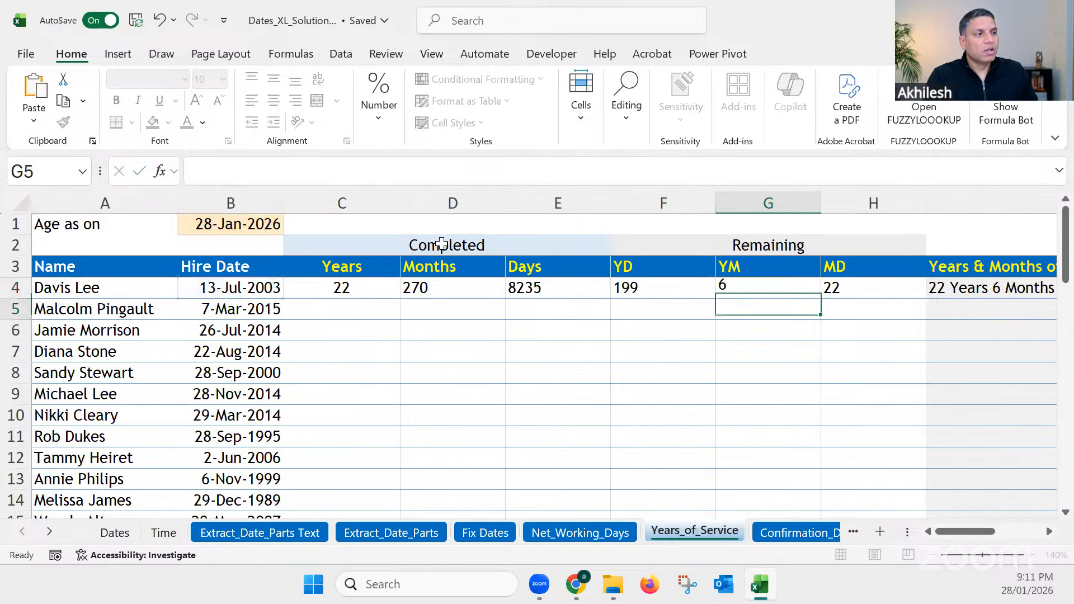
# Step: Compare the completed years in C4 with the remaining months in G4 and examine the "YM" unit in its formula
pyautogui.click(353, 287)
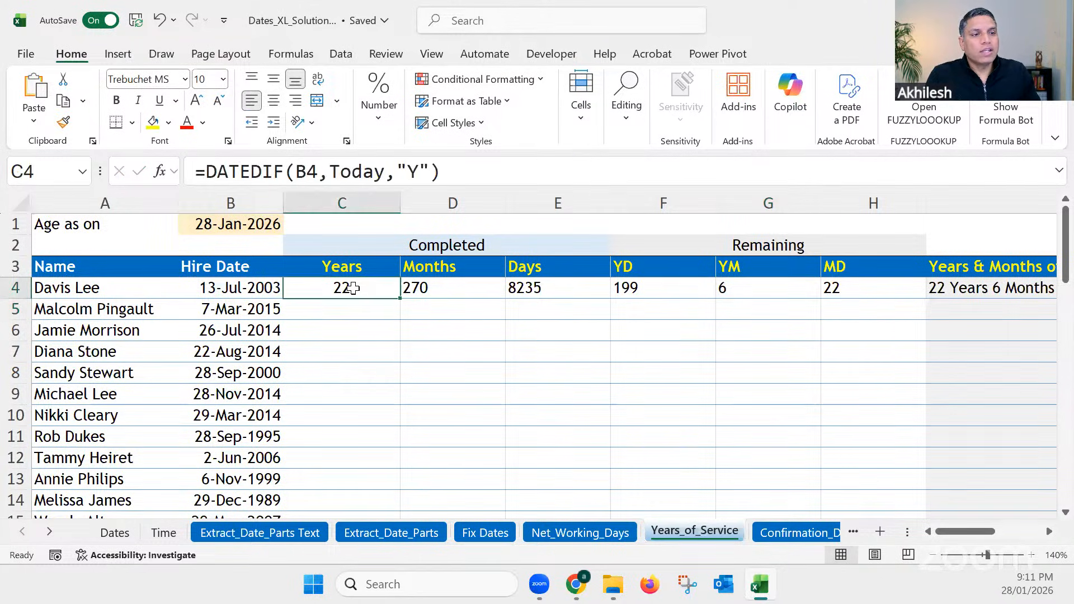
pyautogui.click(728, 287)
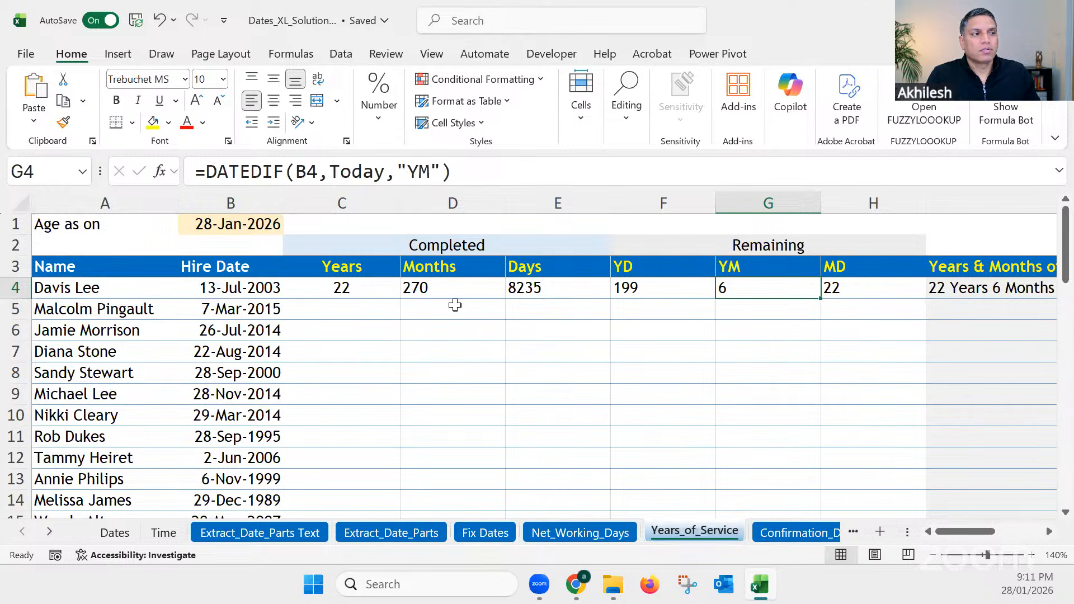
pyautogui.click(342, 293)
pyautogui.click(772, 289)
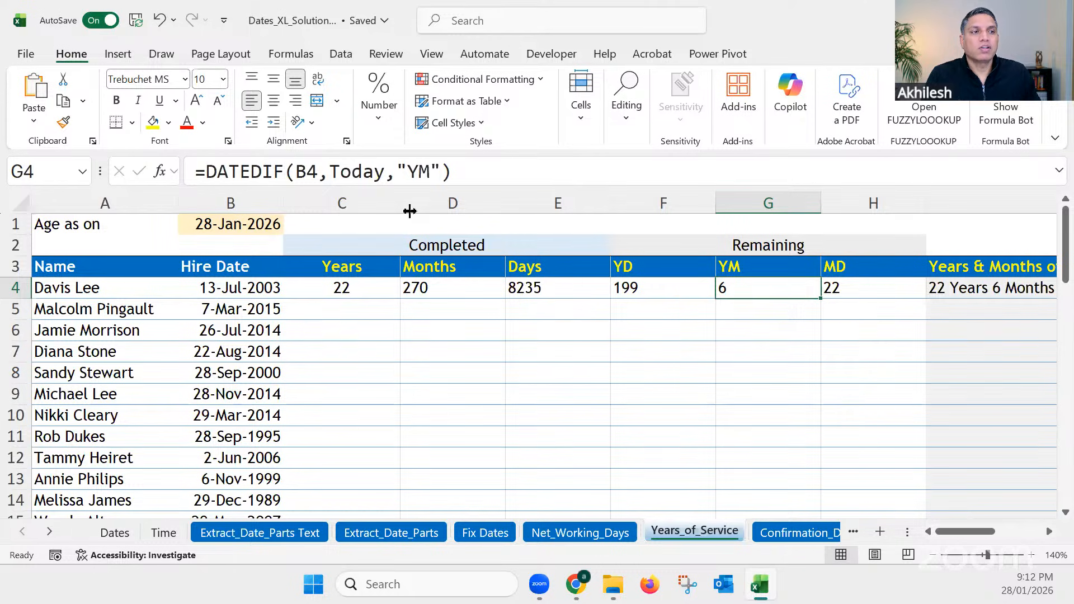
pyautogui.click(411, 170)
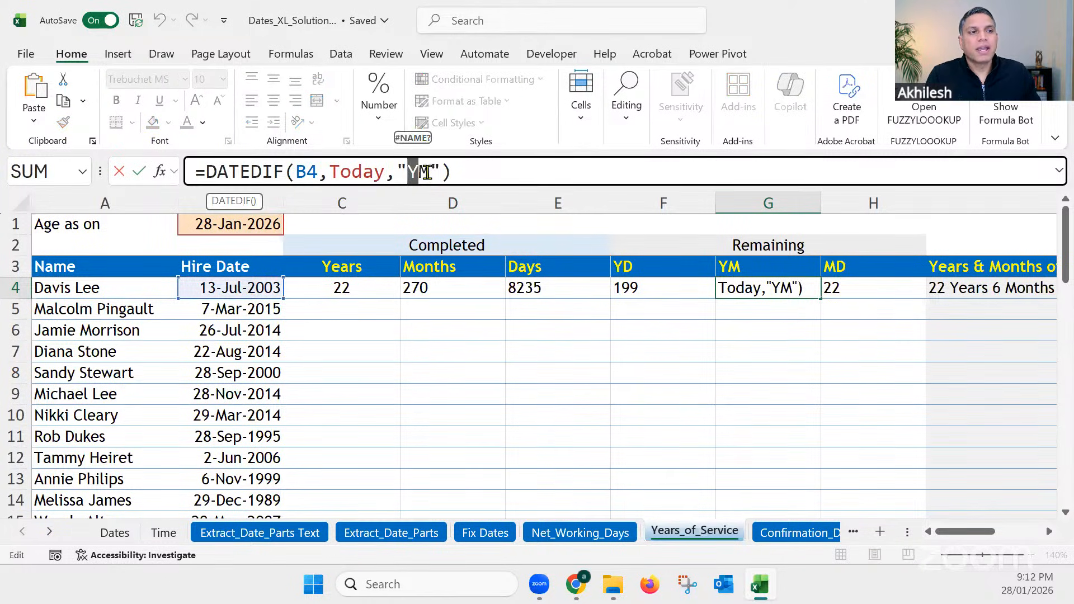
pyautogui.moveTo(429, 171); pyautogui.dragTo(407, 171)
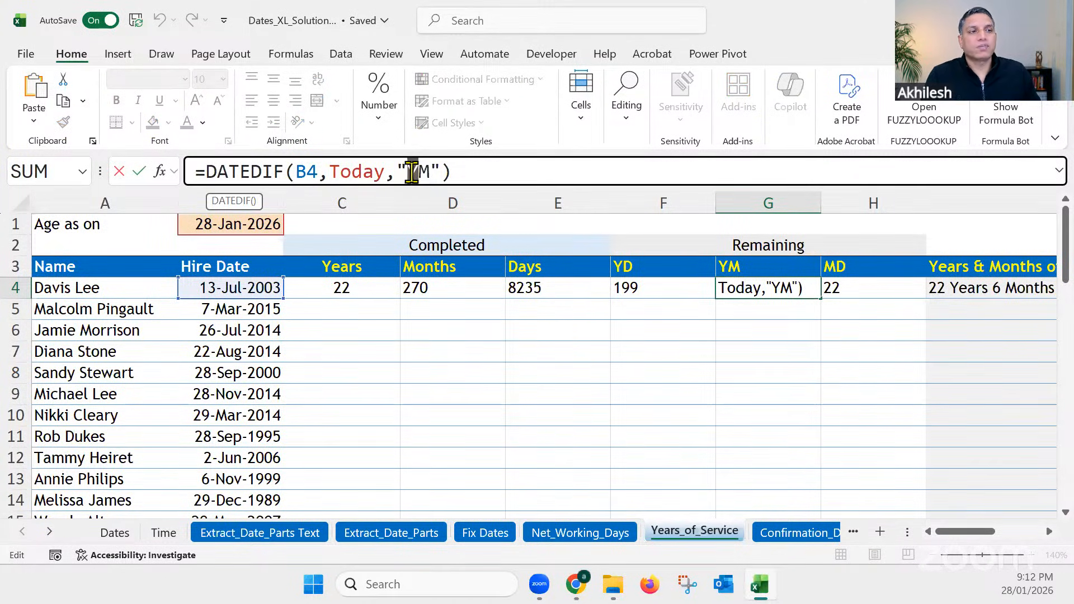
pyautogui.click(458, 172)
pyautogui.press('Return')
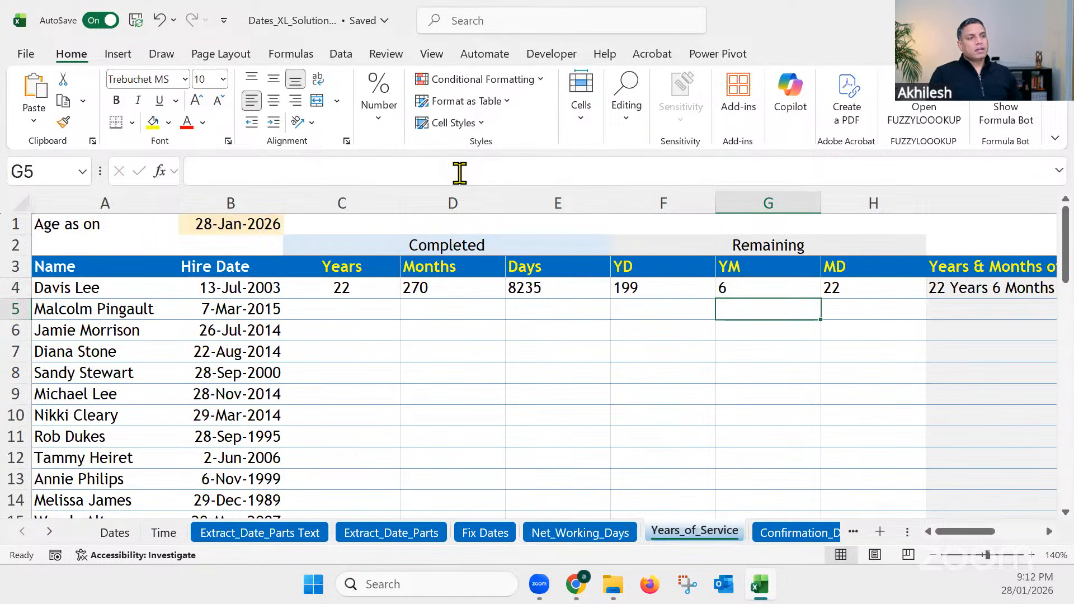
# Step: Change the DATEDIF unit in H4 to "MD" to calculate the days remaining after the completed months
pyautogui.click(867, 288)
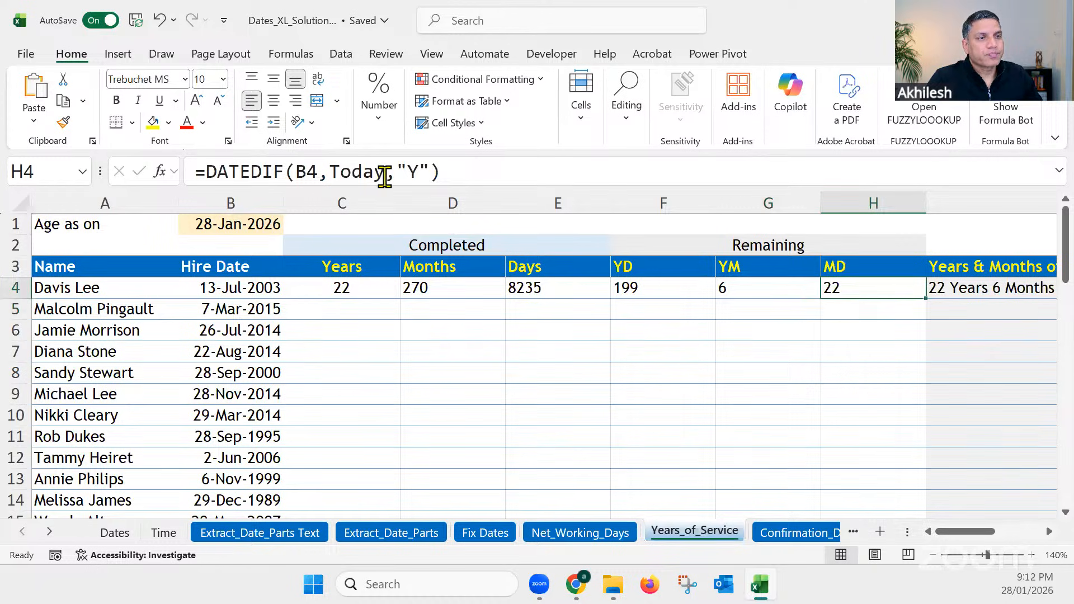
pyautogui.doubleClick(413, 171)
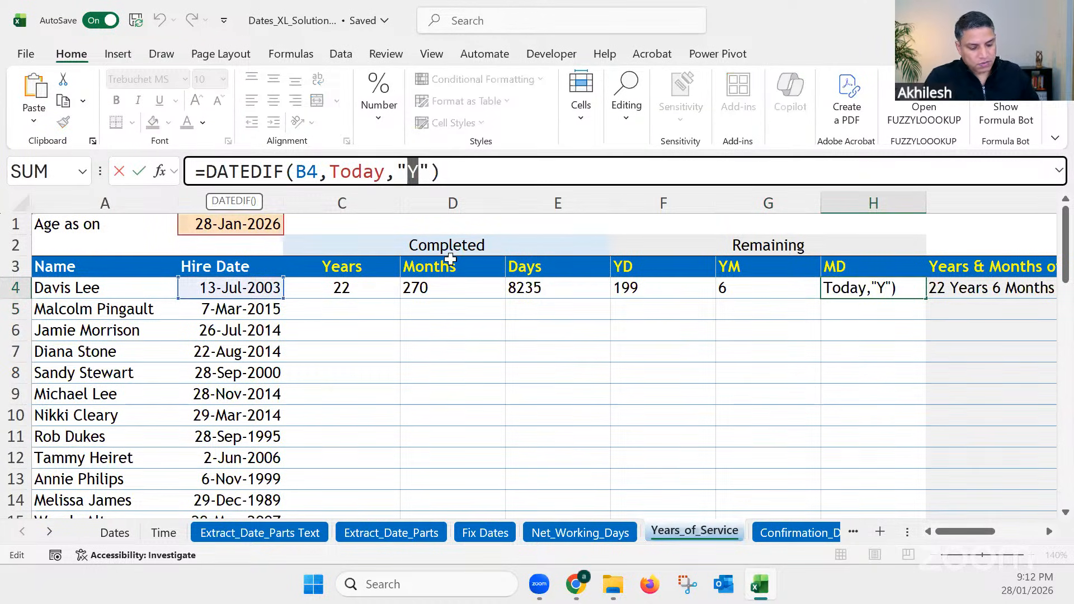
pyautogui.write('MD')
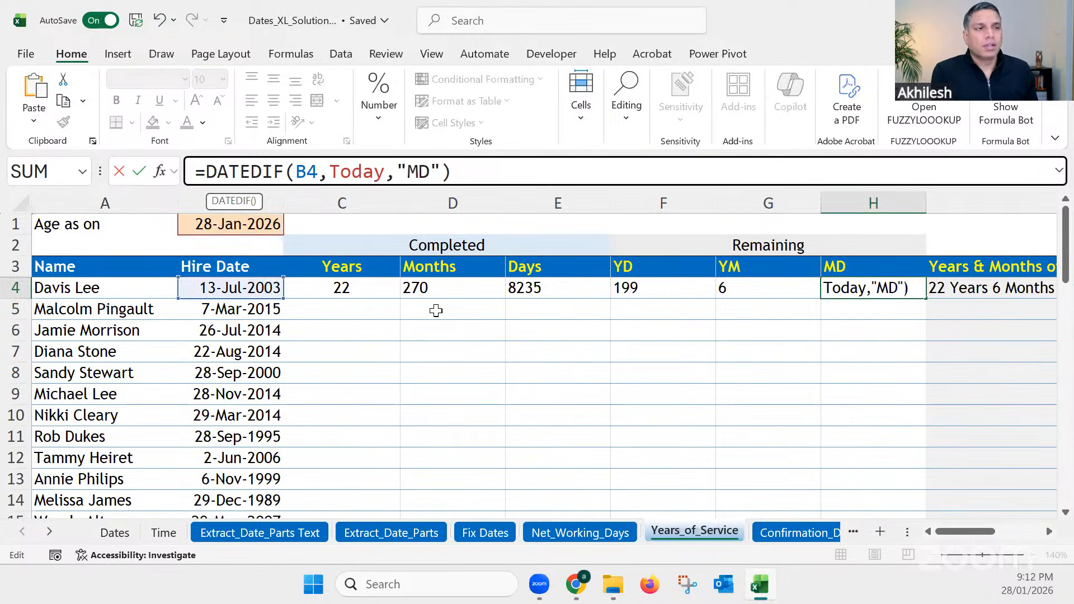
pyautogui.press('Return')
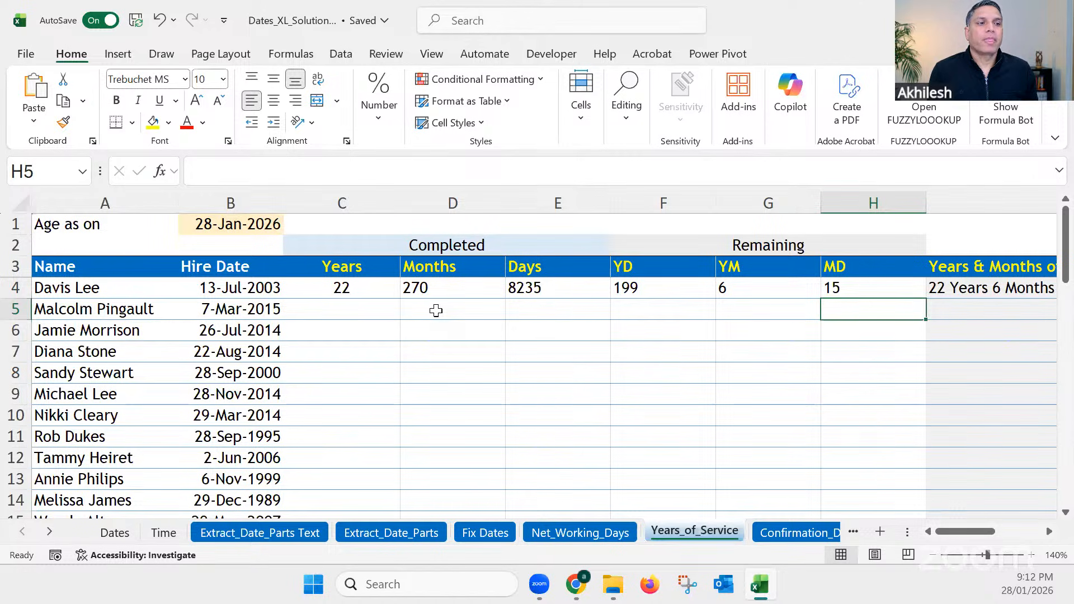
# Step: Review the hire date in B4 and the start date, end date and "Y" unit arguments of the DATEDIF formula in C4
pyautogui.click(220, 288)
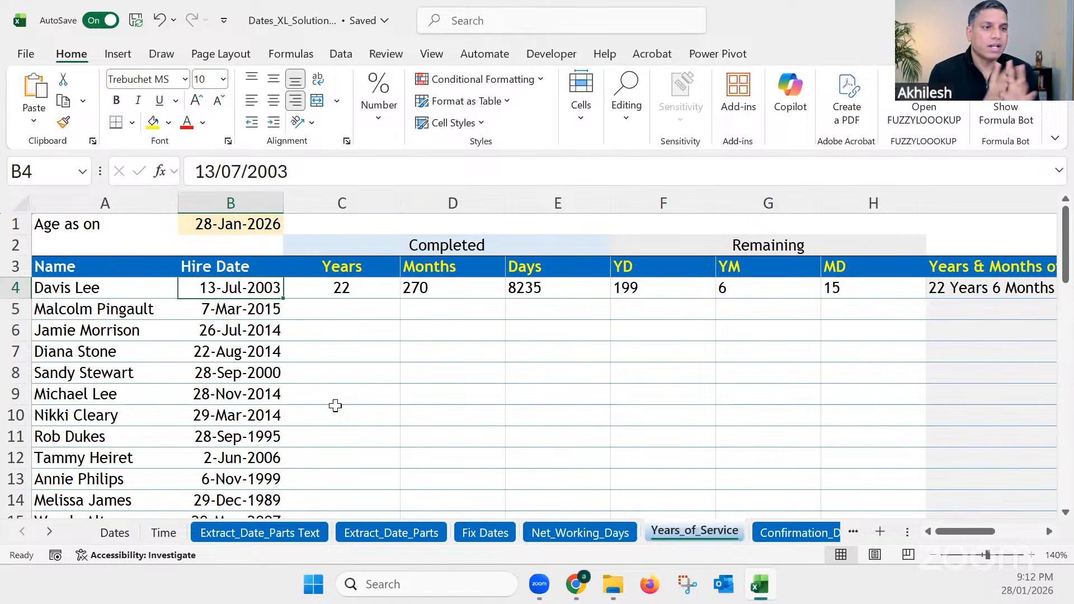
pyautogui.click(351, 286)
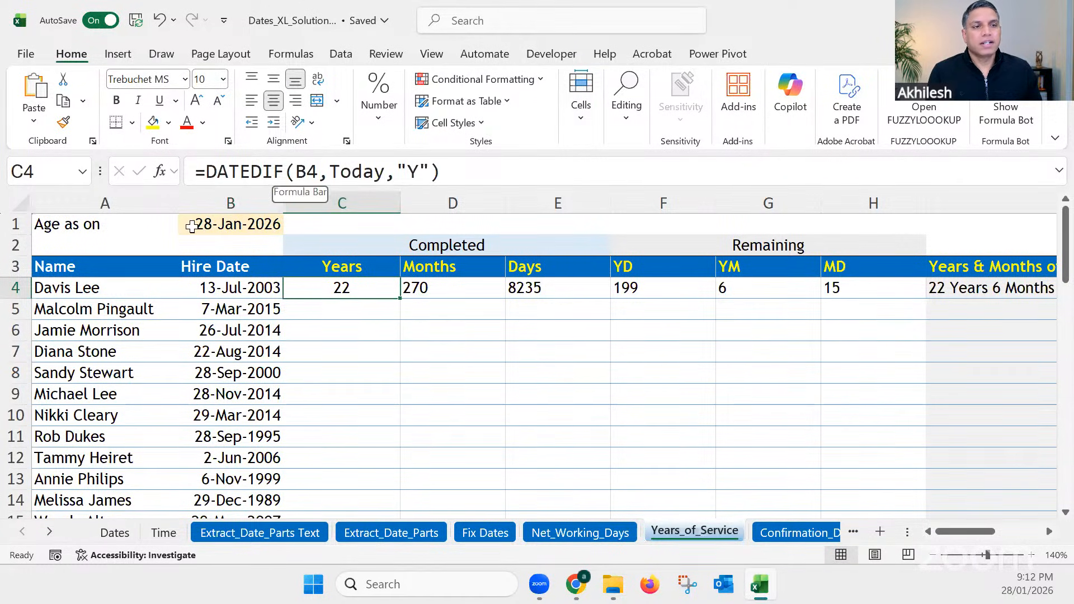
pyautogui.doubleClick(416, 170)
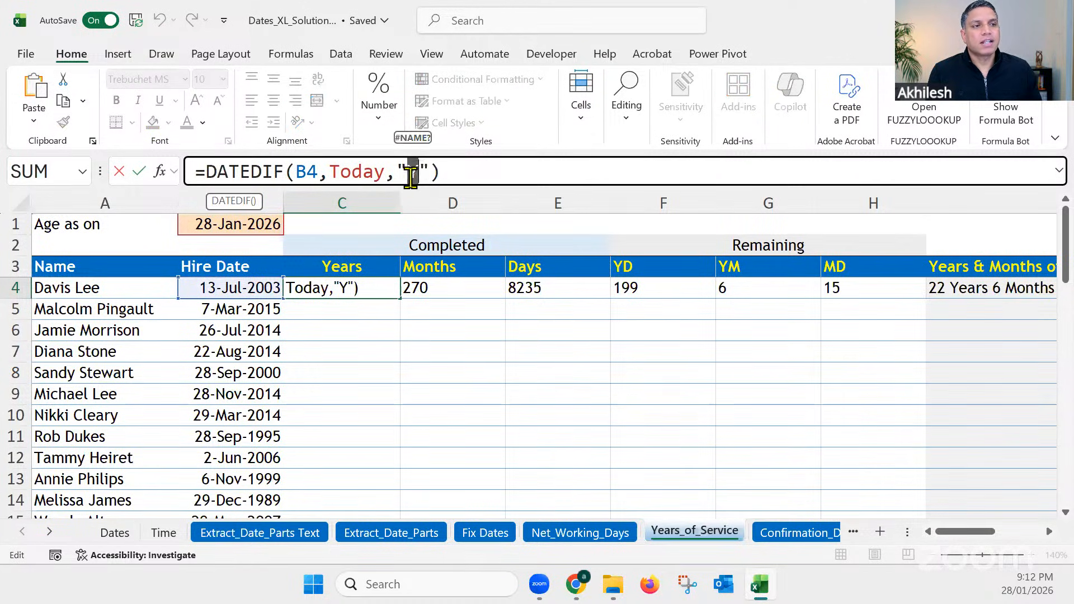
pyautogui.click(316, 171)
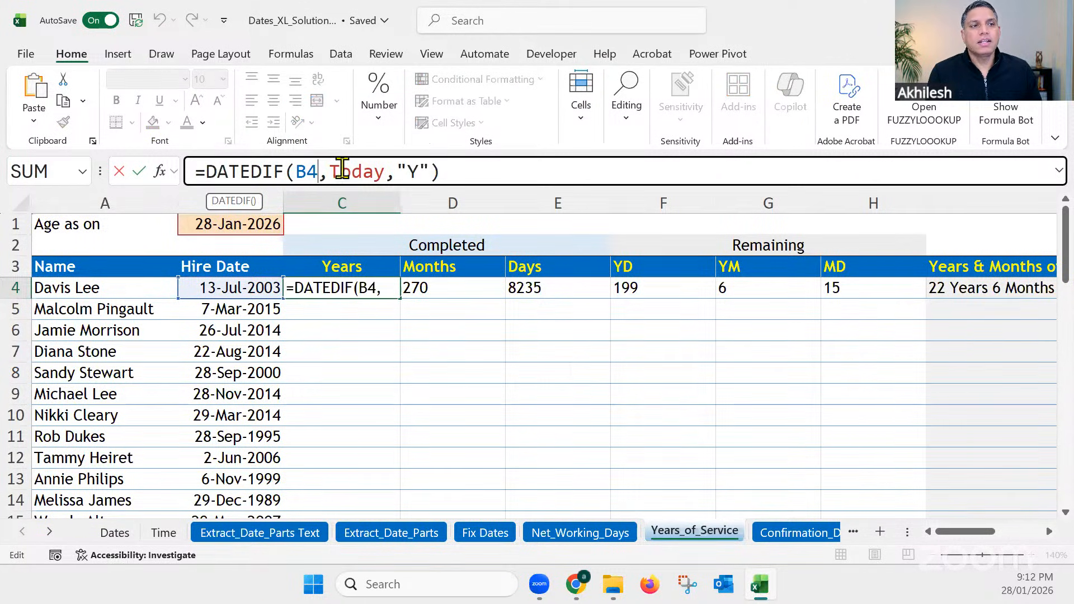
pyautogui.click(396, 171)
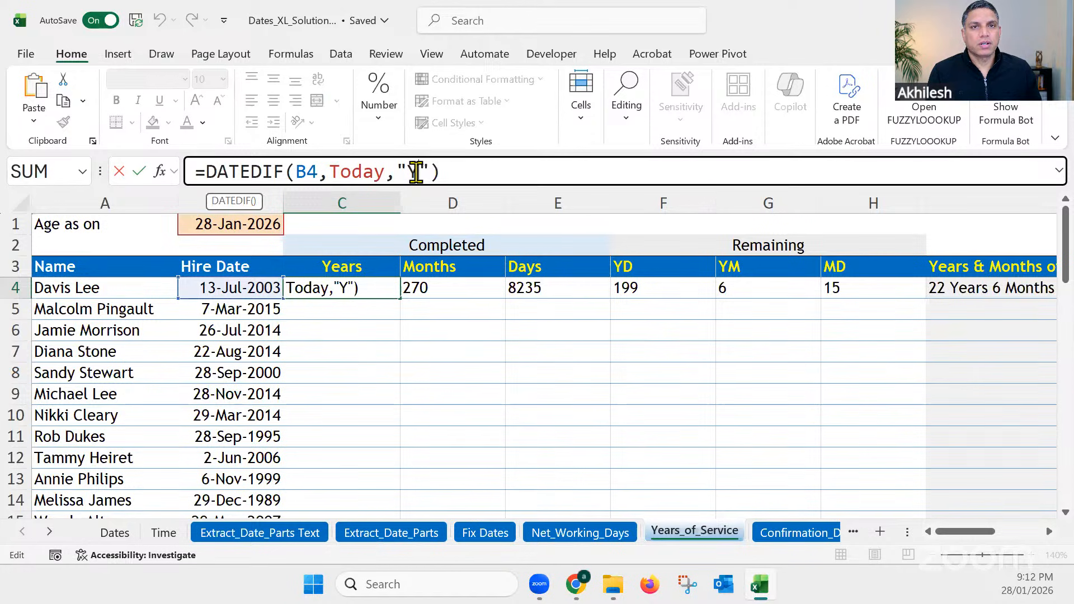
pyautogui.hotkey('ctrl', 'Return')
# Step: Fill the DATEDIF formulas in C4:H4 down through row 31 for all employees and check the last rows
pyautogui.moveTo(395, 287); pyautogui.dragTo(907, 286)
pyautogui.doubleClick(928, 301)
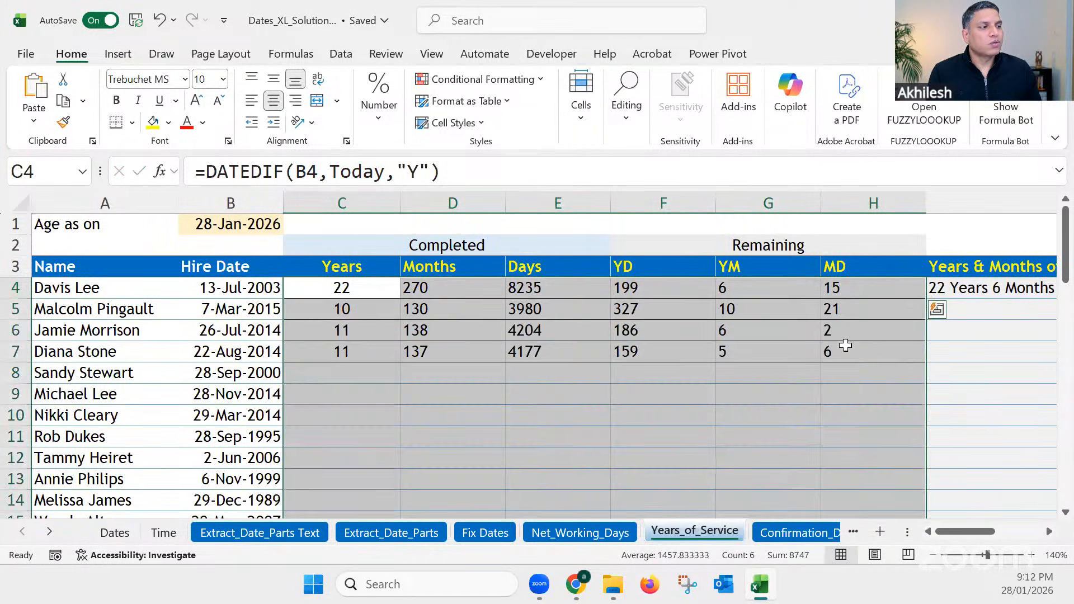
pyautogui.scroll(-8, 528, 435)
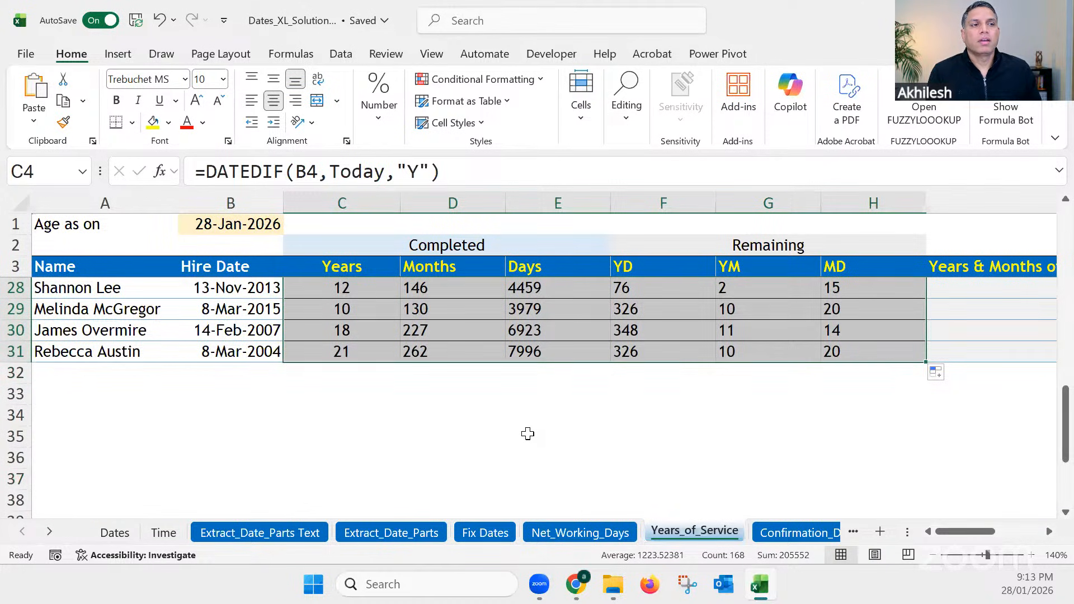
pyautogui.scroll(8, 528, 432)
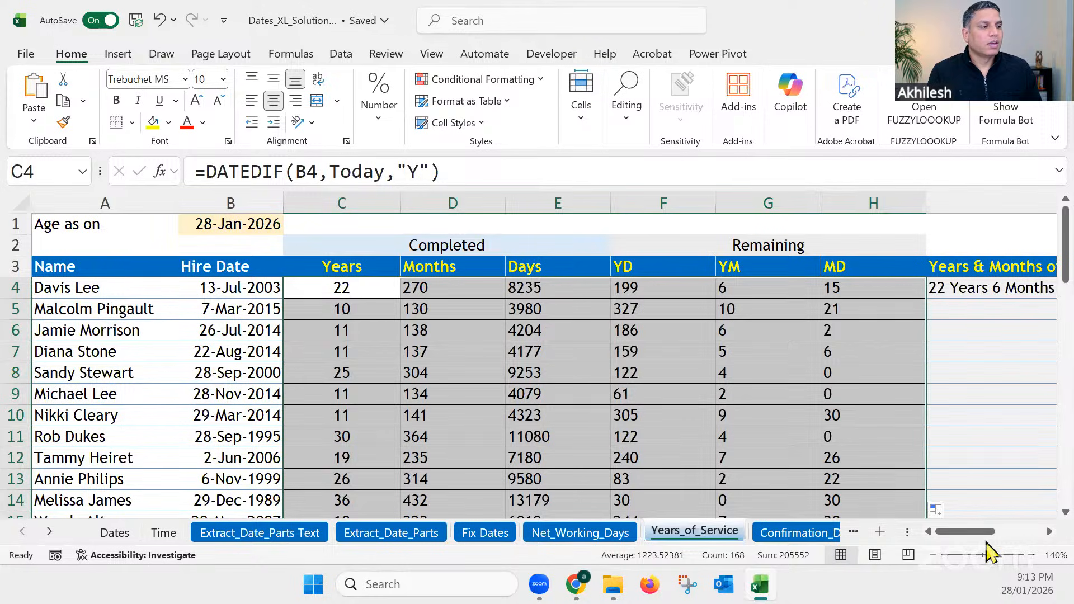
# Step: Narrow column I, which holds the Years & Months of Service text
pyautogui.moveTo(967, 534); pyautogui.dragTo(993, 531)
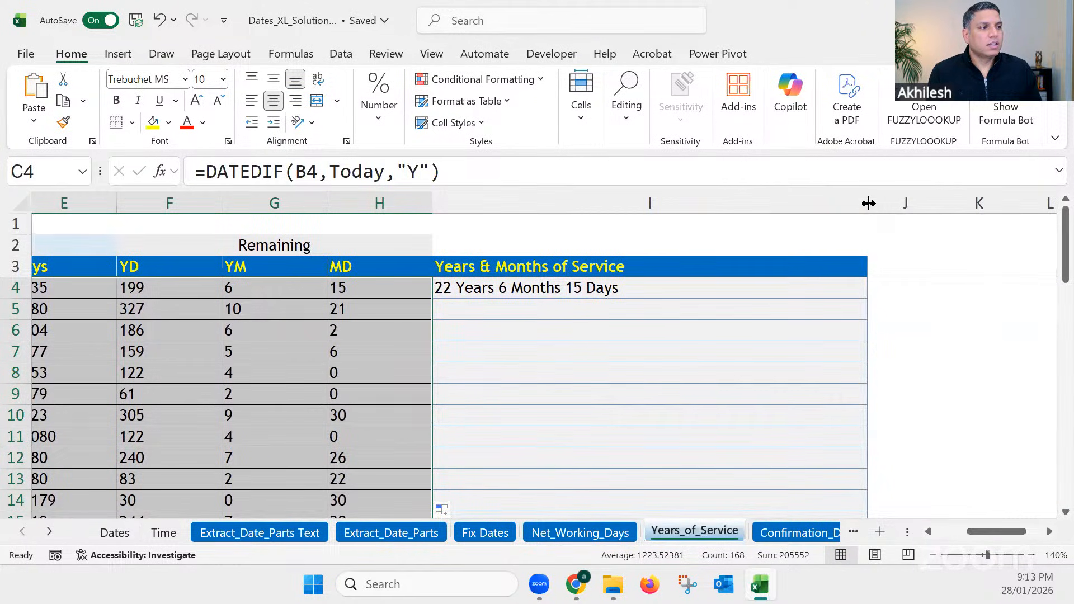
pyautogui.moveTo(867, 203); pyautogui.dragTo(722, 202)
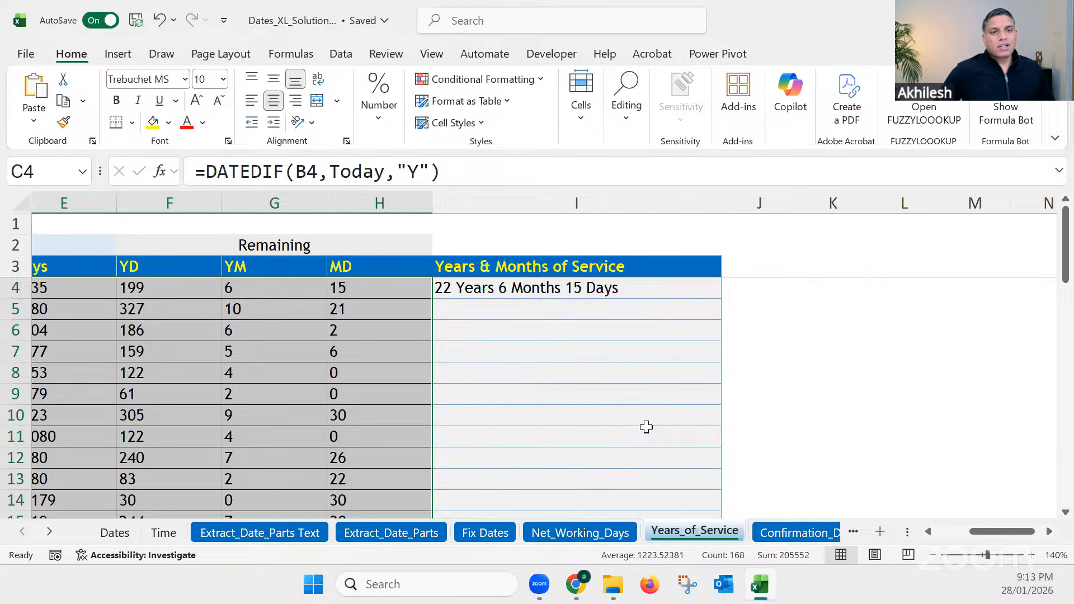
pyautogui.moveTo(987, 537); pyautogui.dragTo(970, 538)
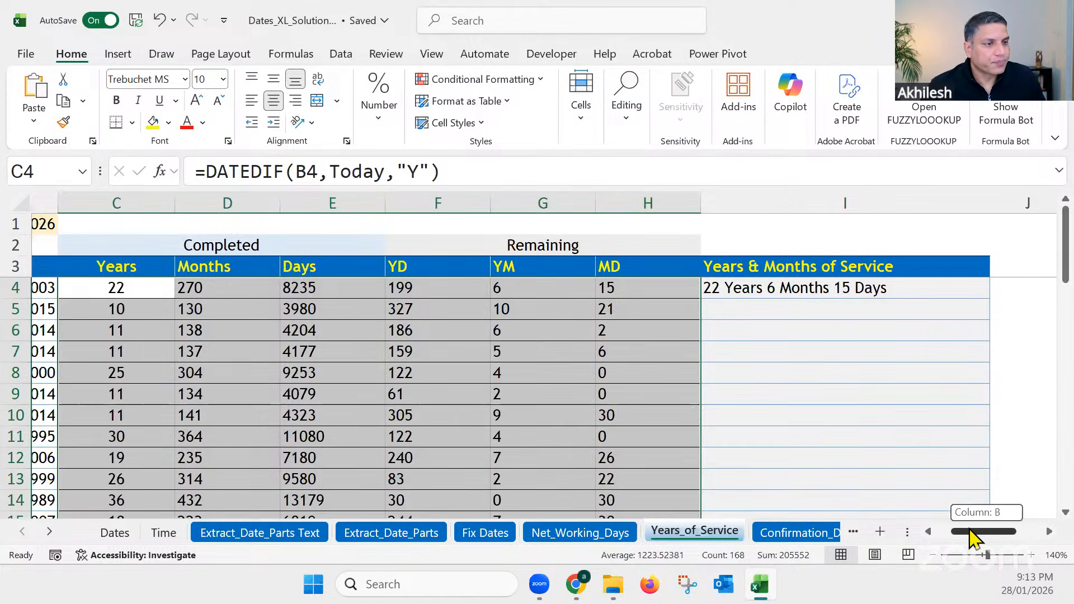
# Step: Examine the "YD" header in F3 and the "YD" unit in the DATEDIF formula in F4
pyautogui.click(408, 267)
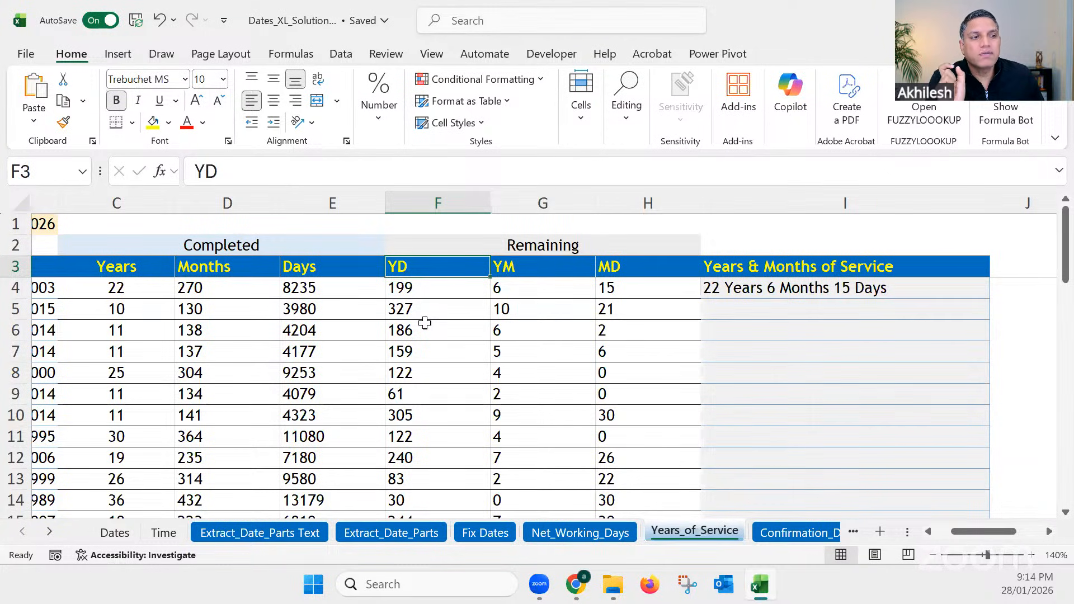
pyautogui.click(416, 287)
pyautogui.moveTo(419, 171); pyautogui.dragTo(408, 171)
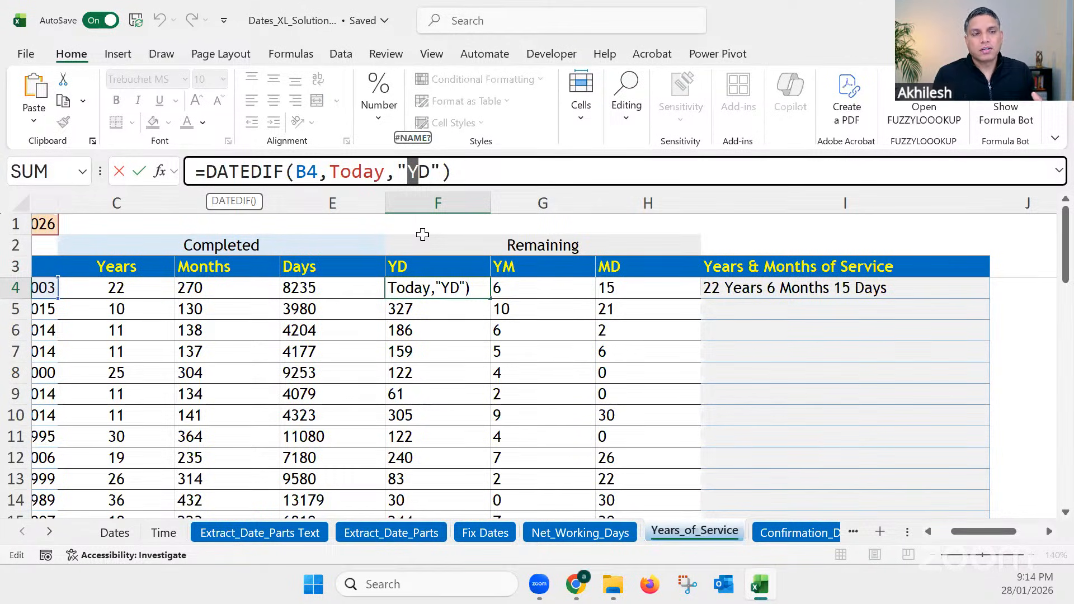
pyautogui.press('Escape')
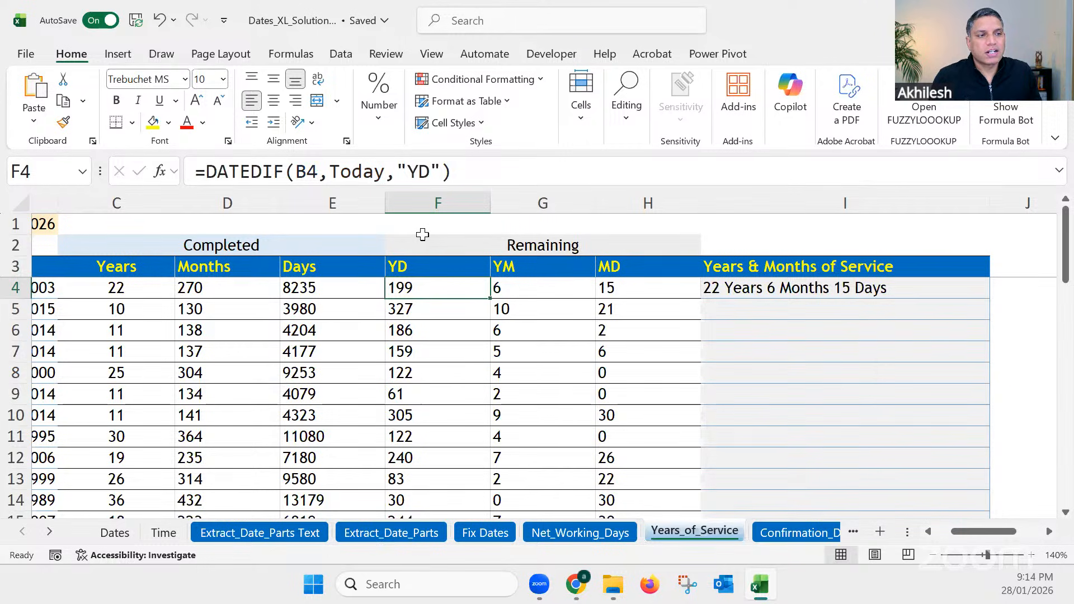
# Step: Compare the DATEDIF units of the completed years, months and days formulas in C4, D4 and E4
pyautogui.click(135, 284)
pyautogui.click(260, 289)
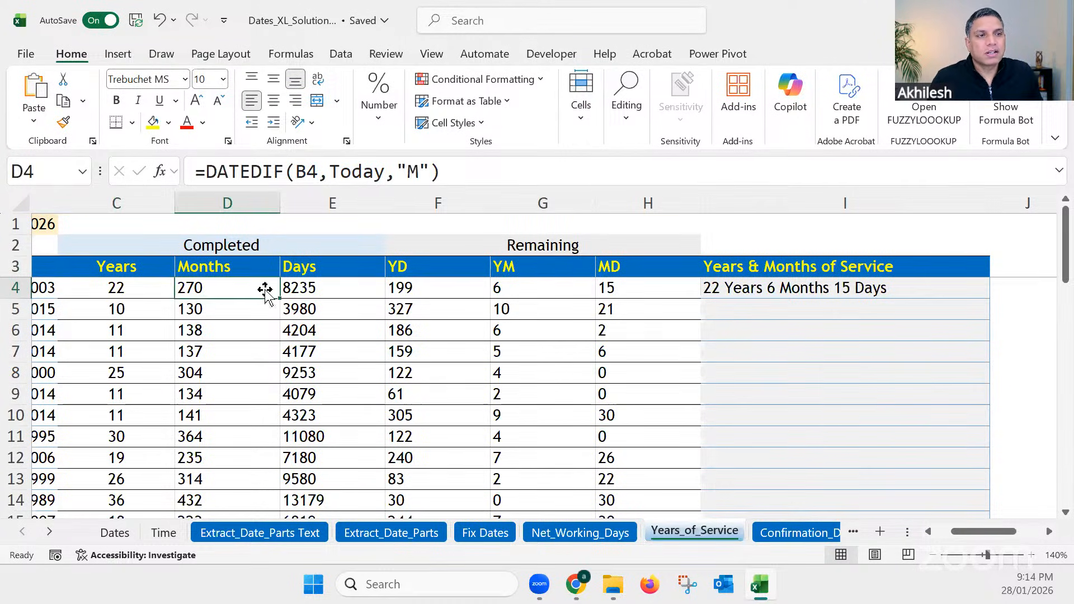
pyautogui.click(350, 292)
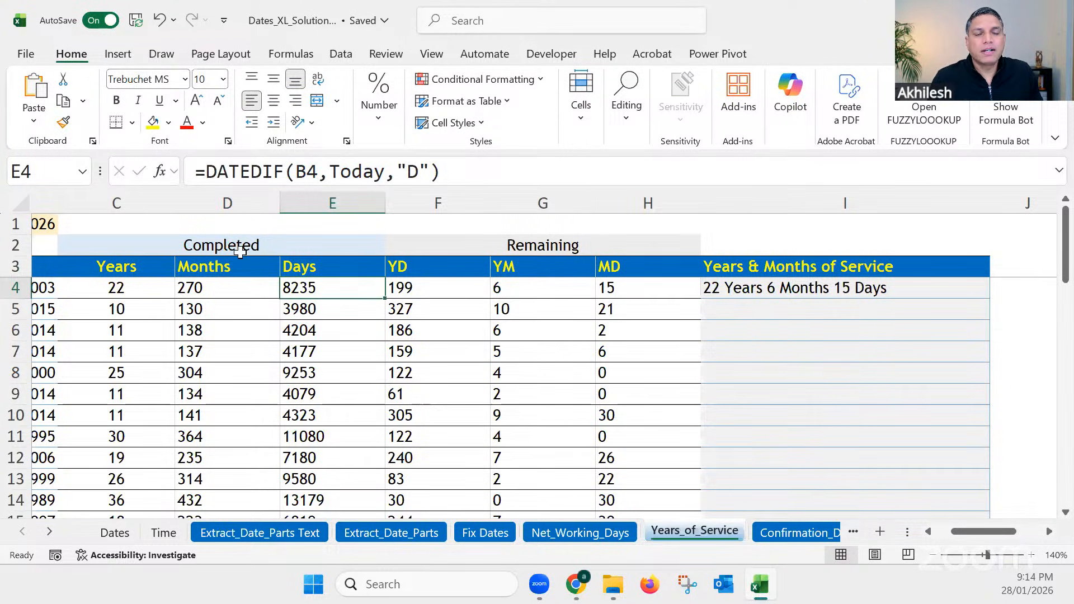
# Step: Review the YD, YM and MD unit headers under the Remaining heading
pyautogui.click(424, 269)
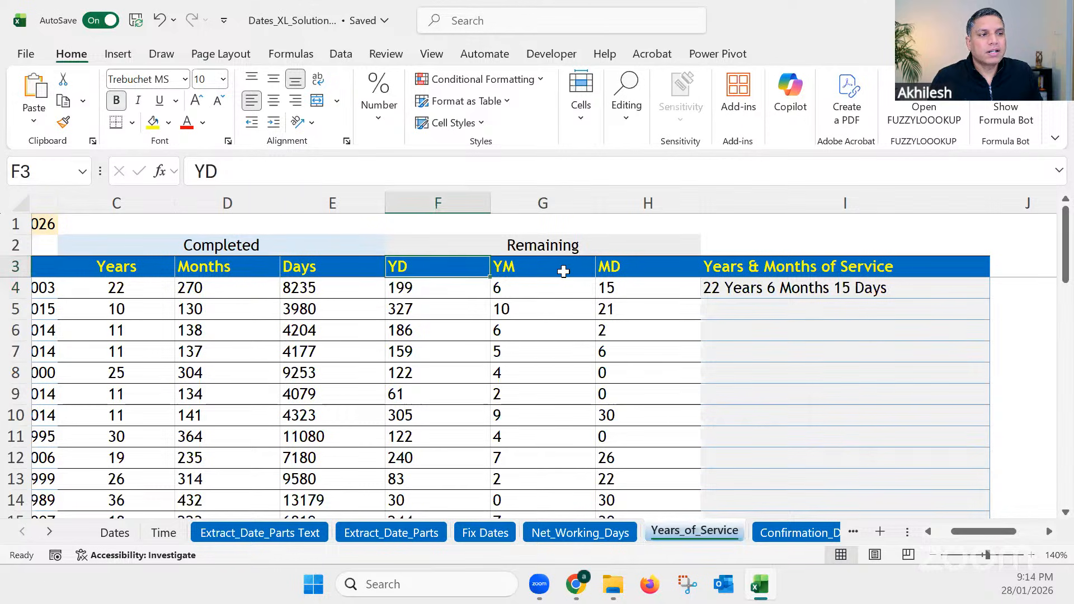
pyautogui.click(559, 270)
pyautogui.click(636, 269)
pyautogui.click(456, 266)
pyautogui.click(512, 246)
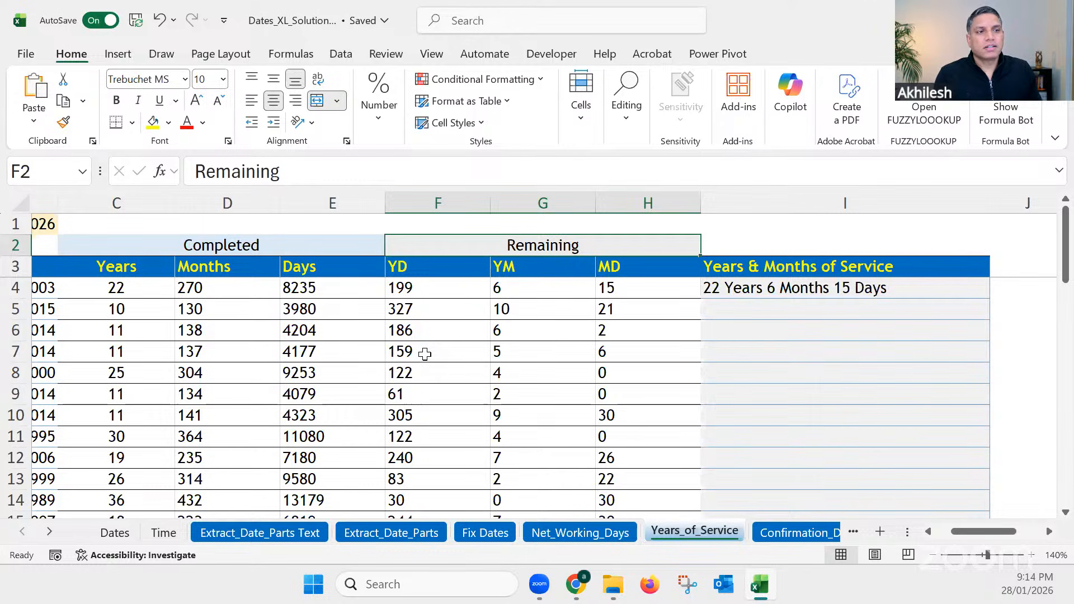
pyautogui.click(410, 268)
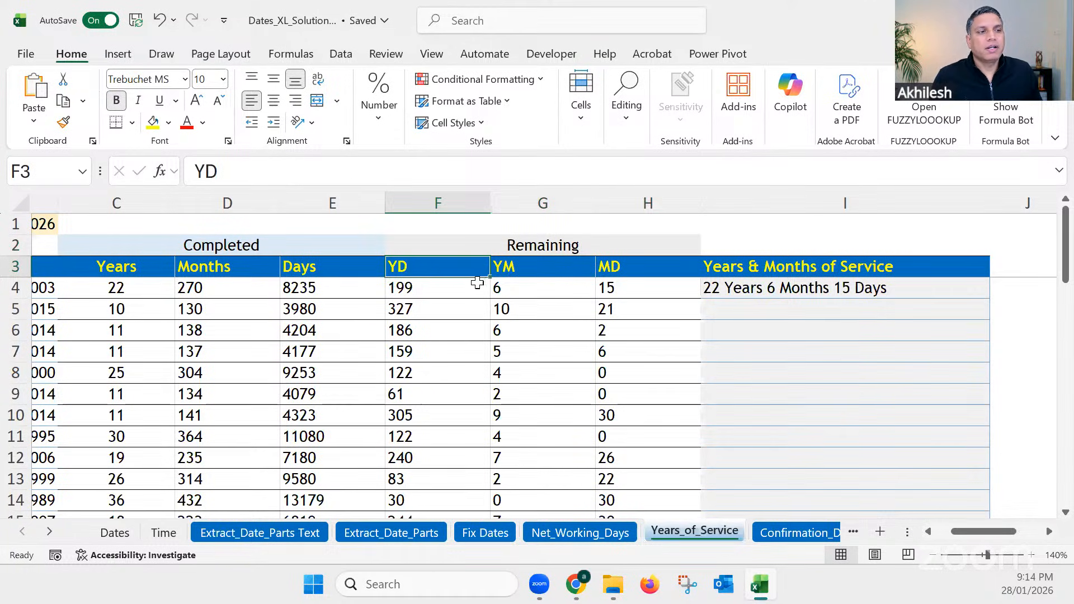
pyautogui.click(502, 268)
pyautogui.click(439, 267)
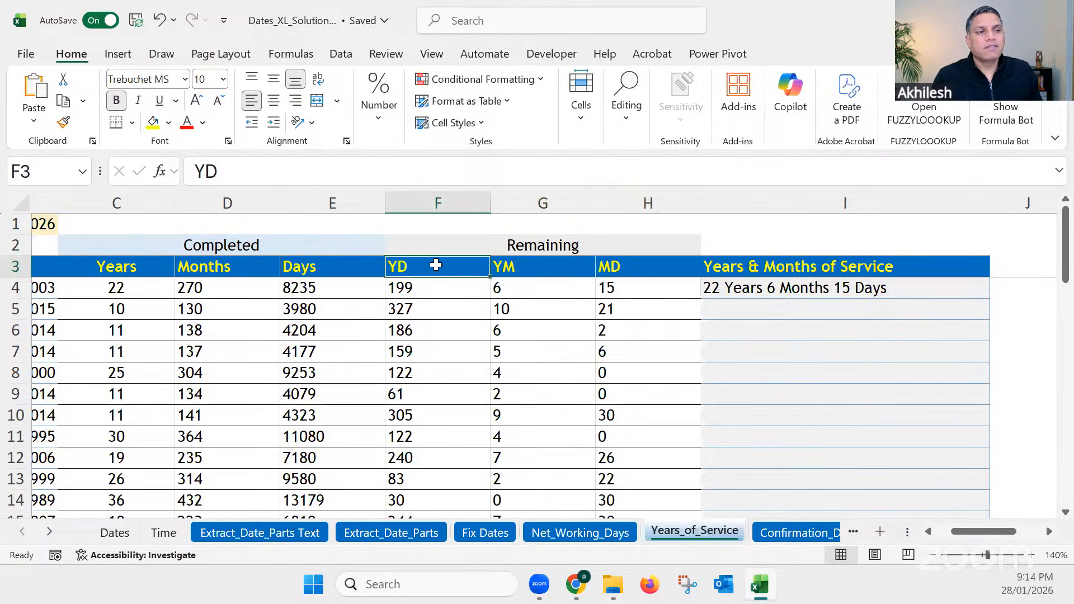
pyautogui.click(517, 276)
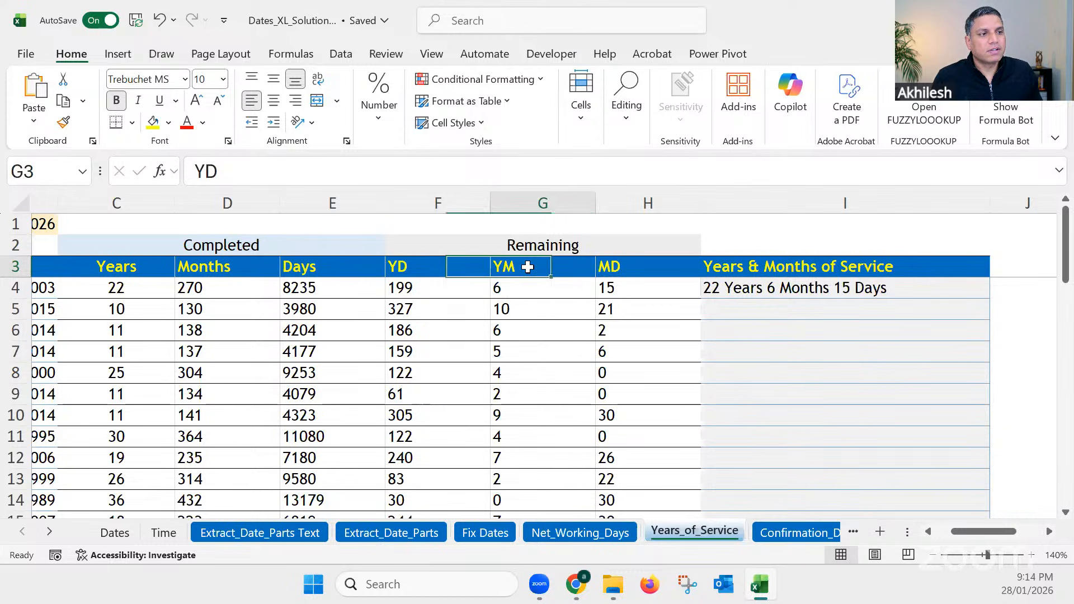
pyautogui.click(629, 269)
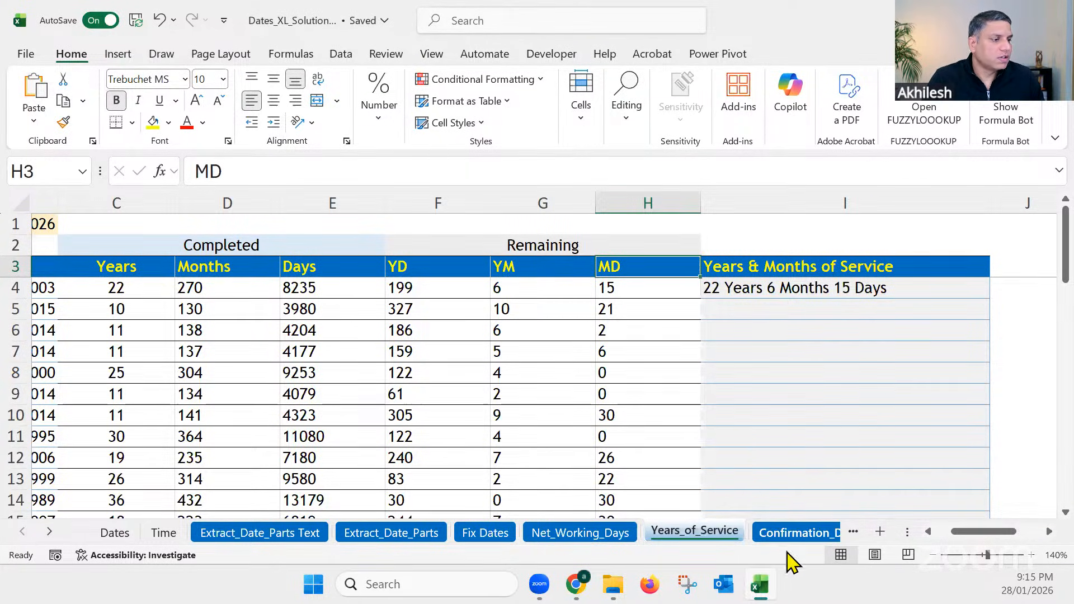
# Step: Open the Confirmation_Date sheet, enlarge the hire date table and review the probation periods in C5 and C4
pyautogui.click(794, 534)
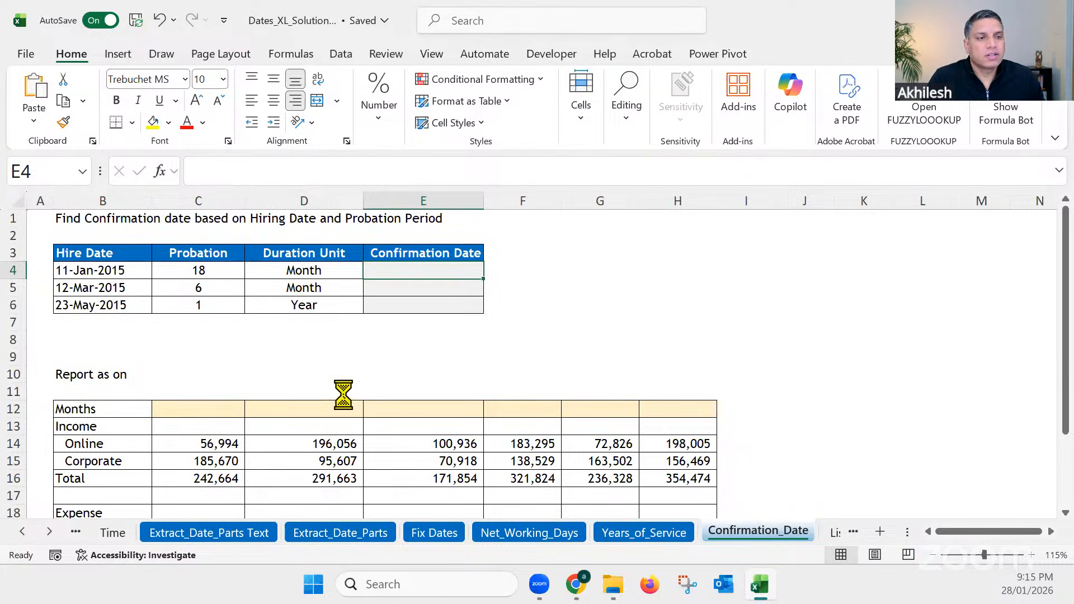
pyautogui.scroll(4, 368, 407)
pyautogui.scroll(1, 369, 407)
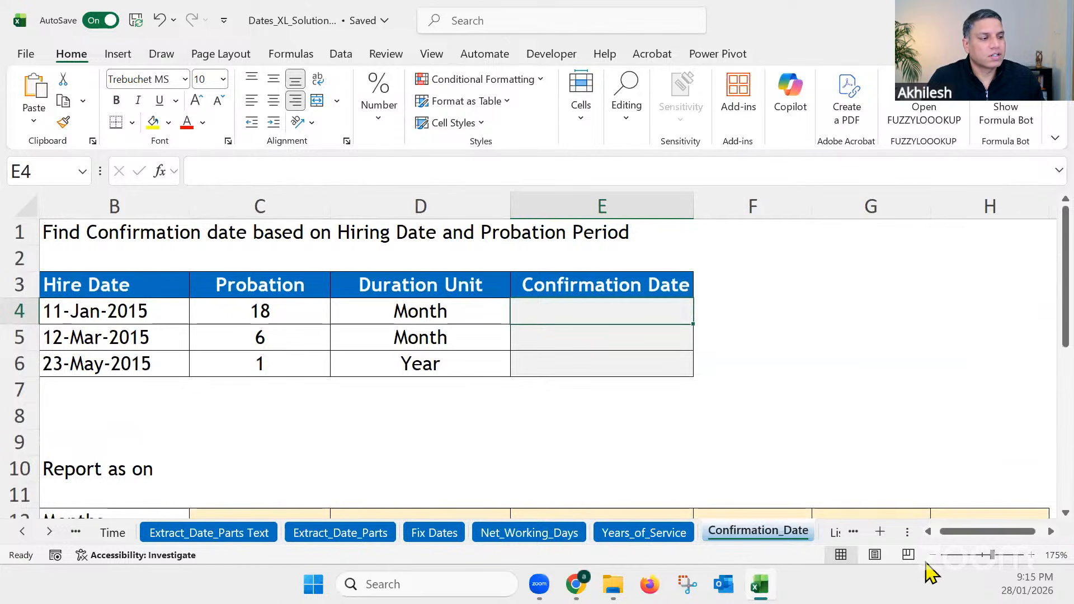
pyautogui.click(928, 531)
pyautogui.click(206, 434)
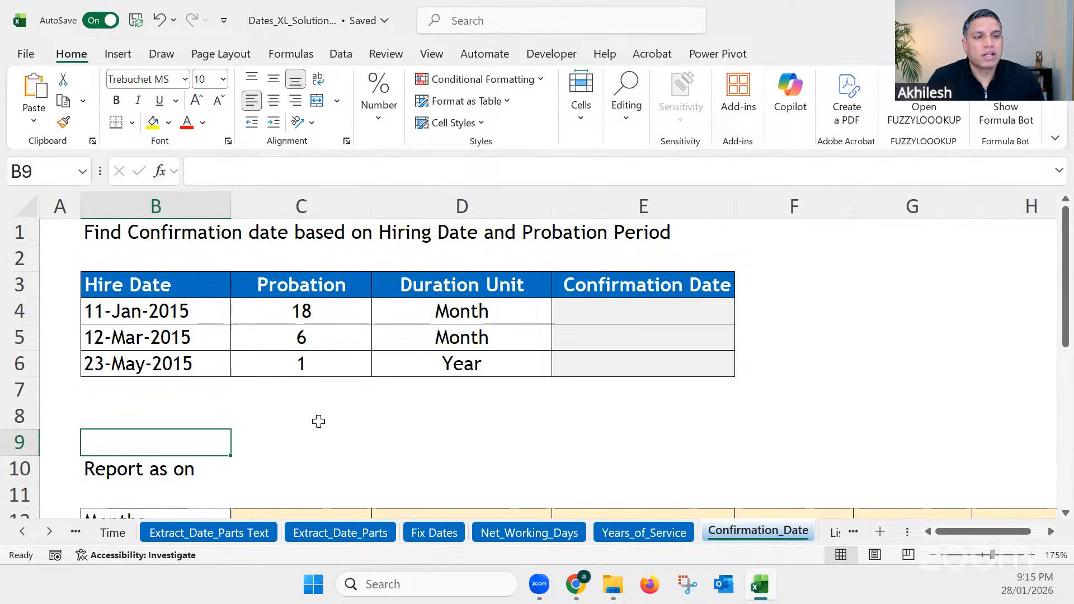
pyautogui.click(315, 342)
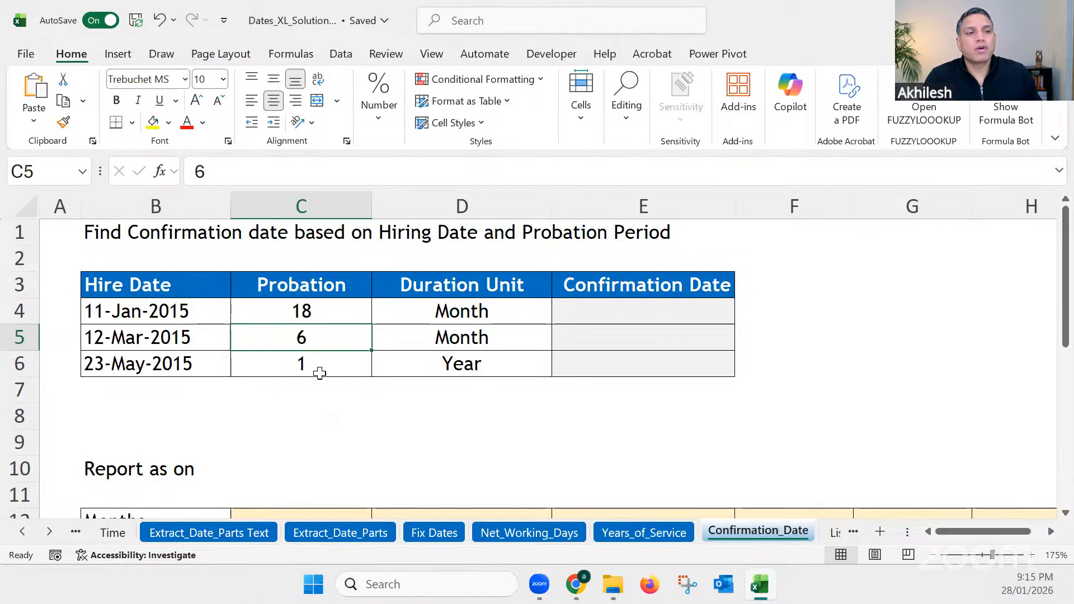
pyautogui.click(310, 311)
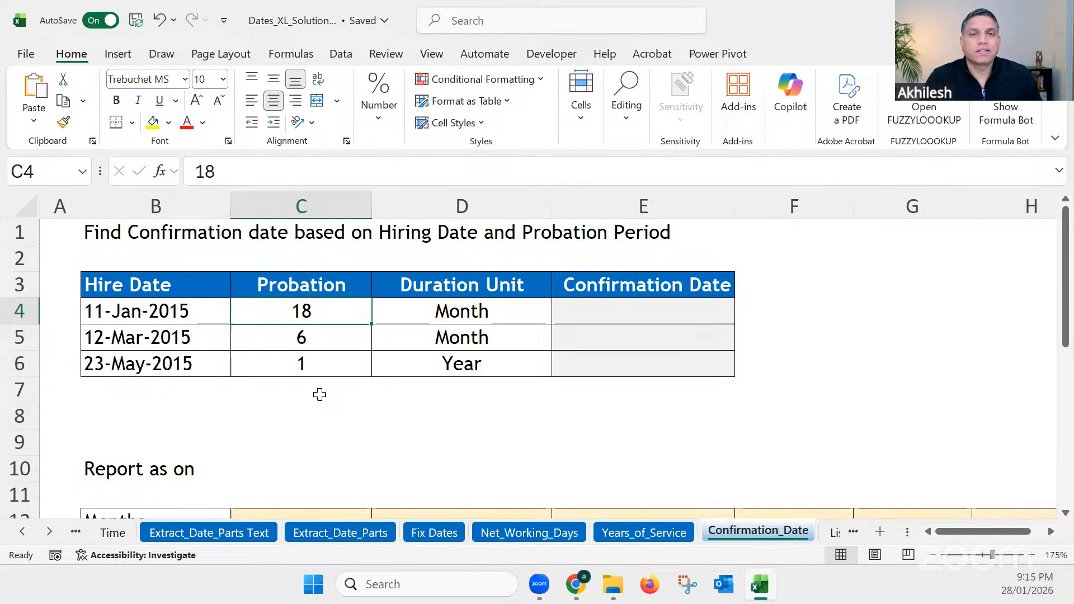
# Step: Calculate the first confirmation date in E4 with EDATE, using hire date B4 and the C4 probation months
pyautogui.click(601, 313)
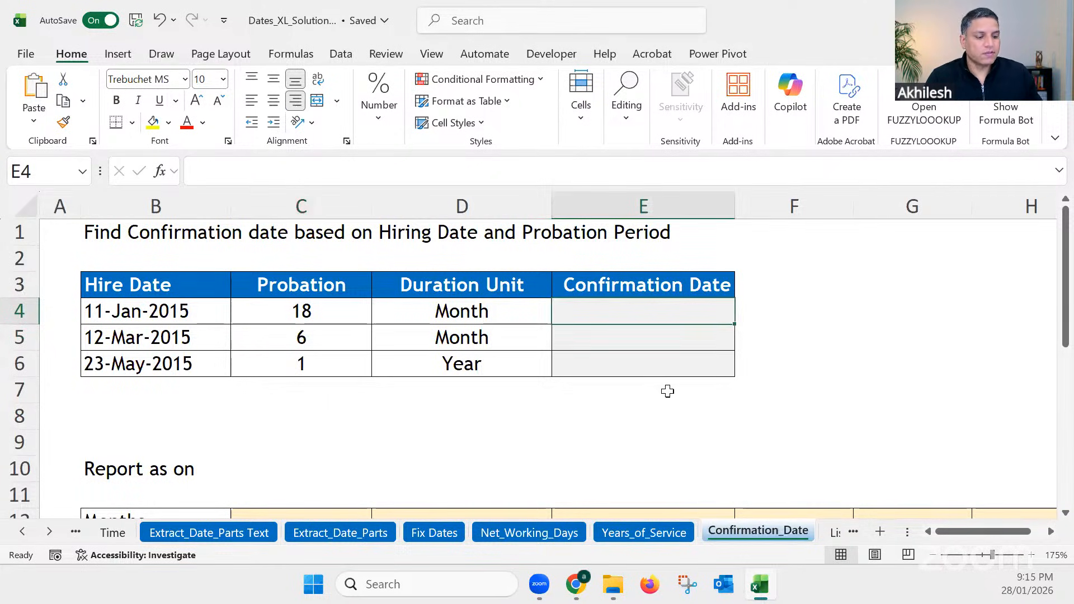
pyautogui.write('=')
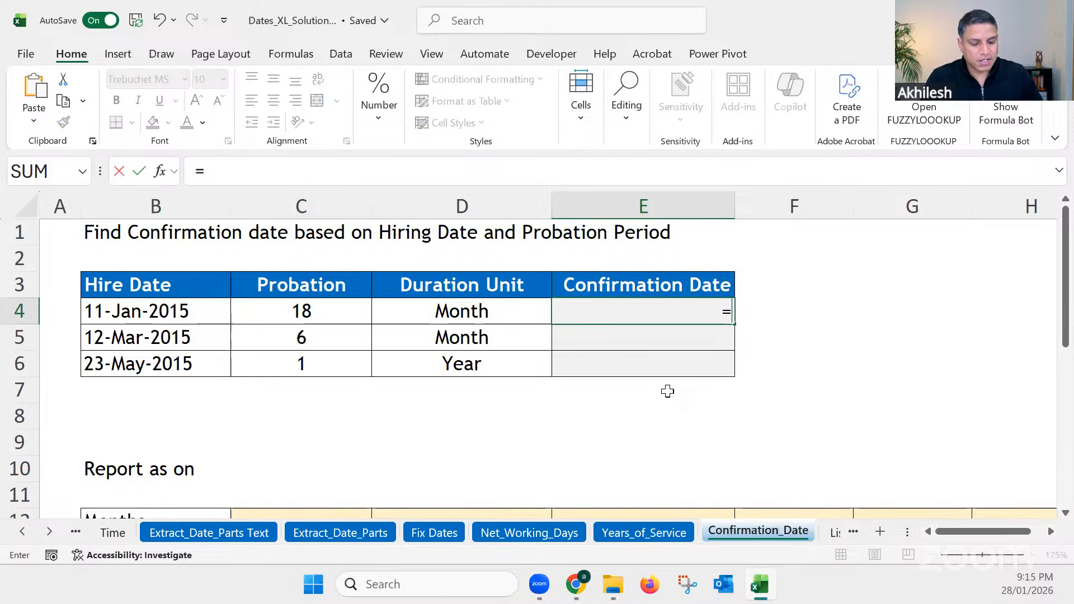
pyautogui.write('eda')
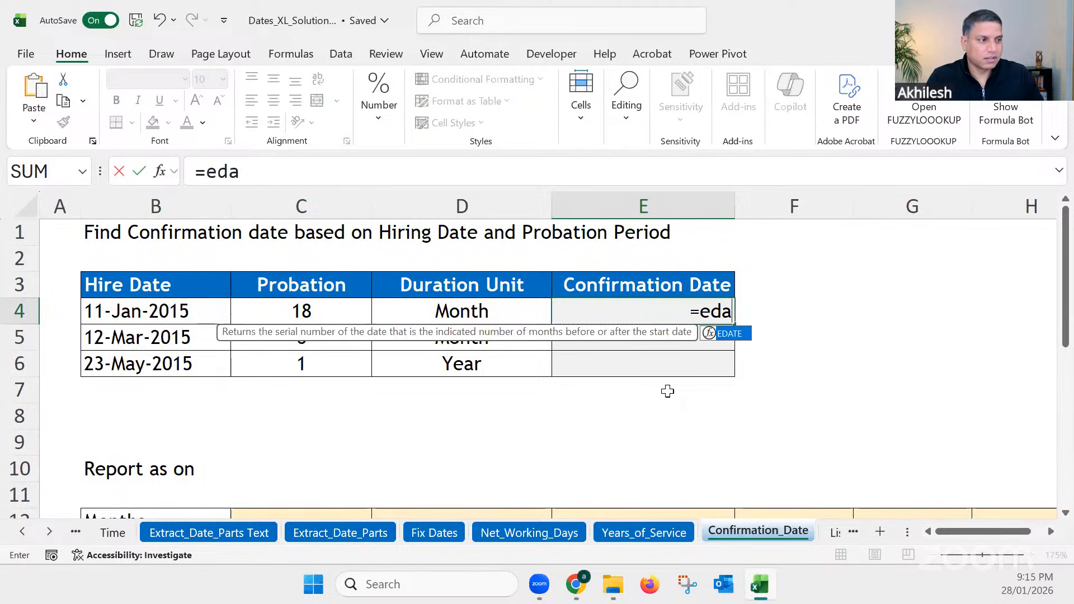
pyautogui.write('te')
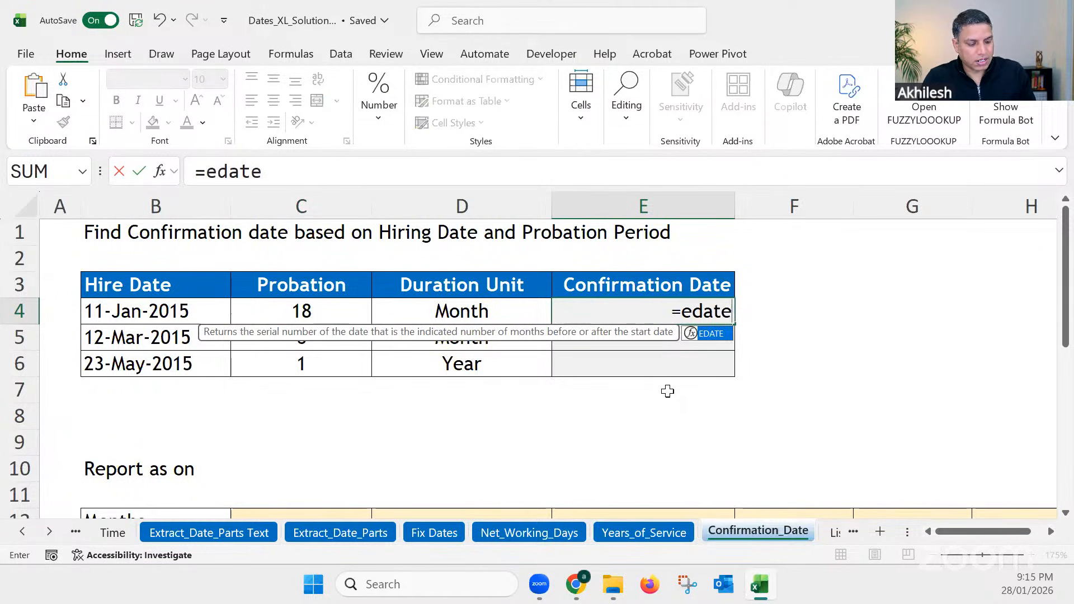
pyautogui.write('(')
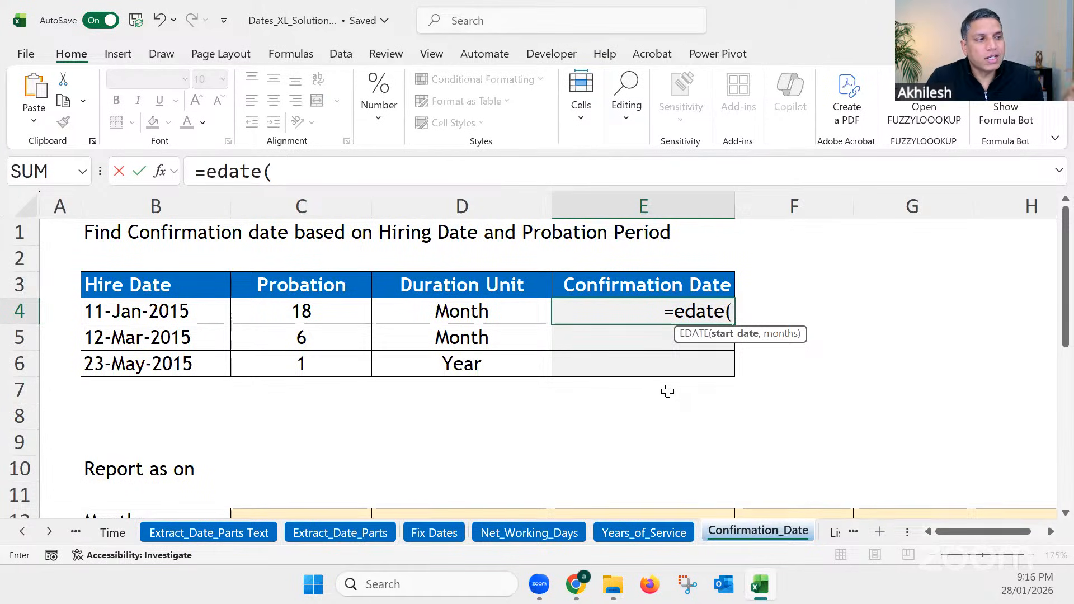
pyautogui.press('BackSpace')
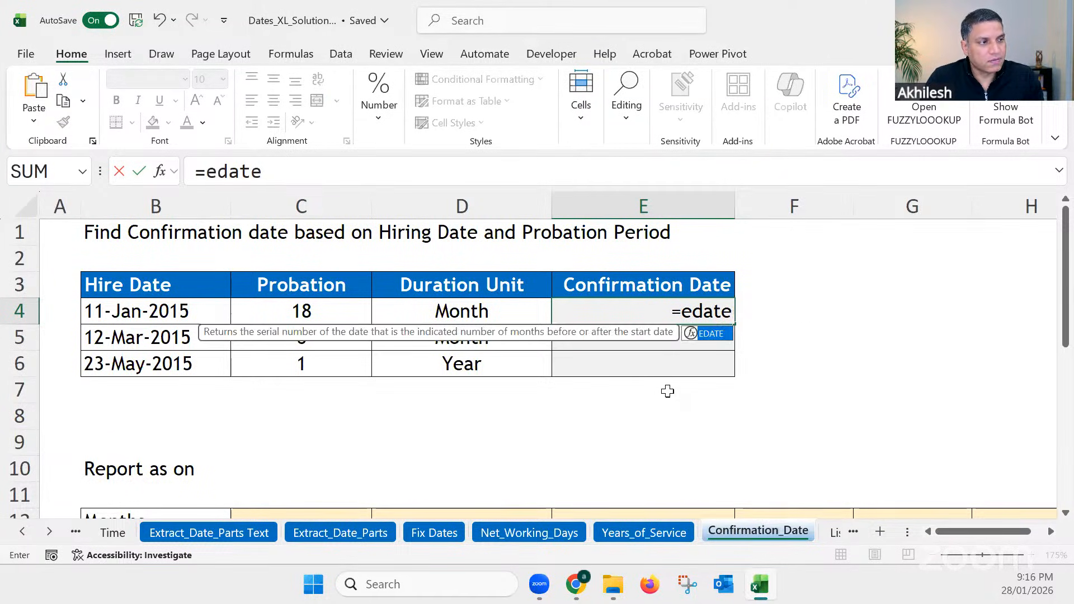
pyautogui.press('Tab')
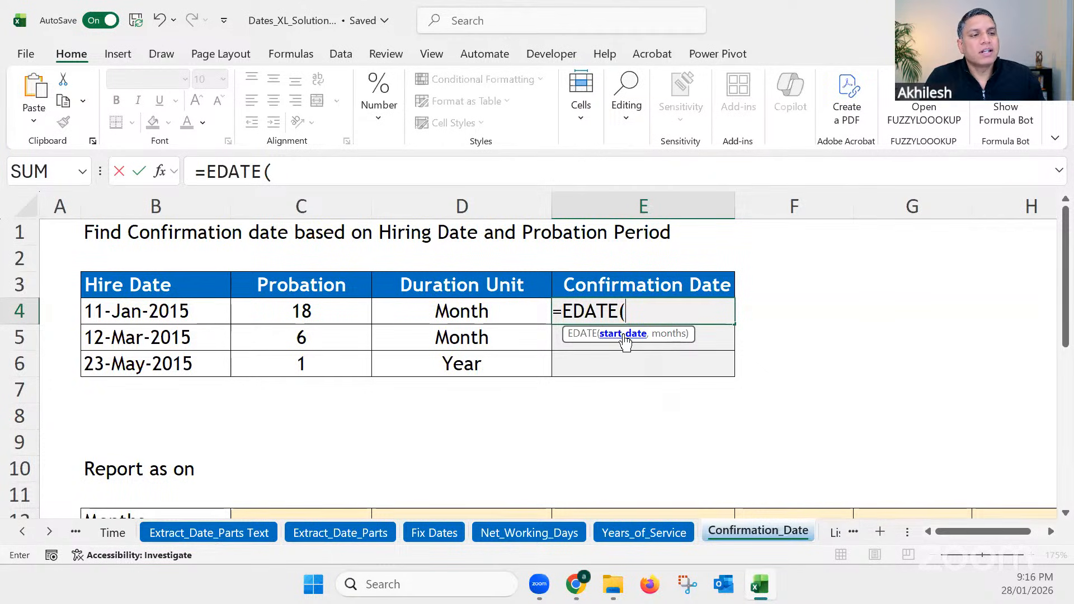
pyautogui.click(156, 312)
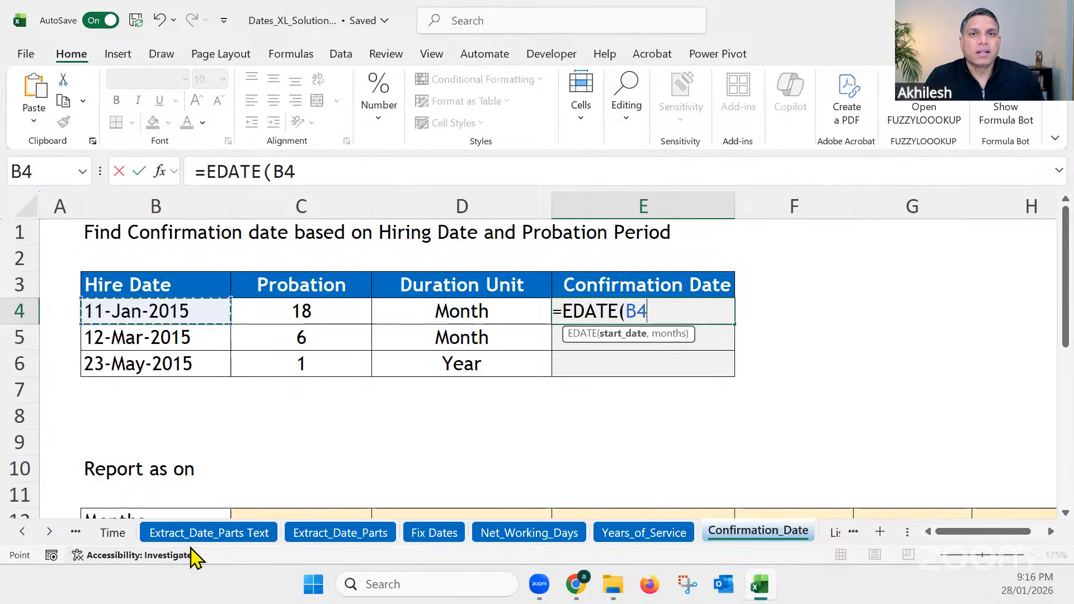
pyautogui.write(',')
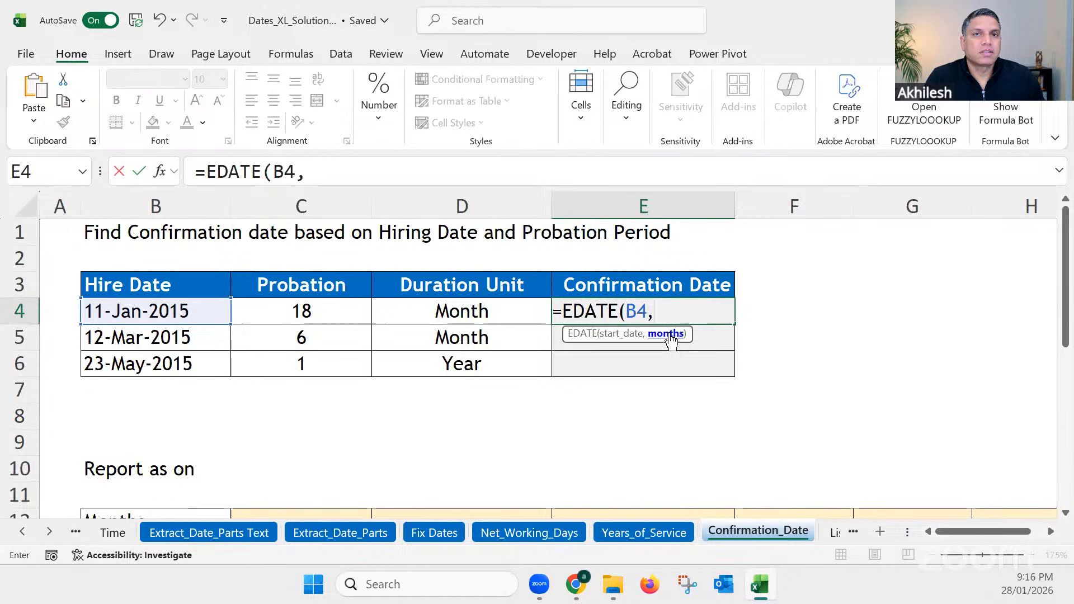
pyautogui.click(309, 306)
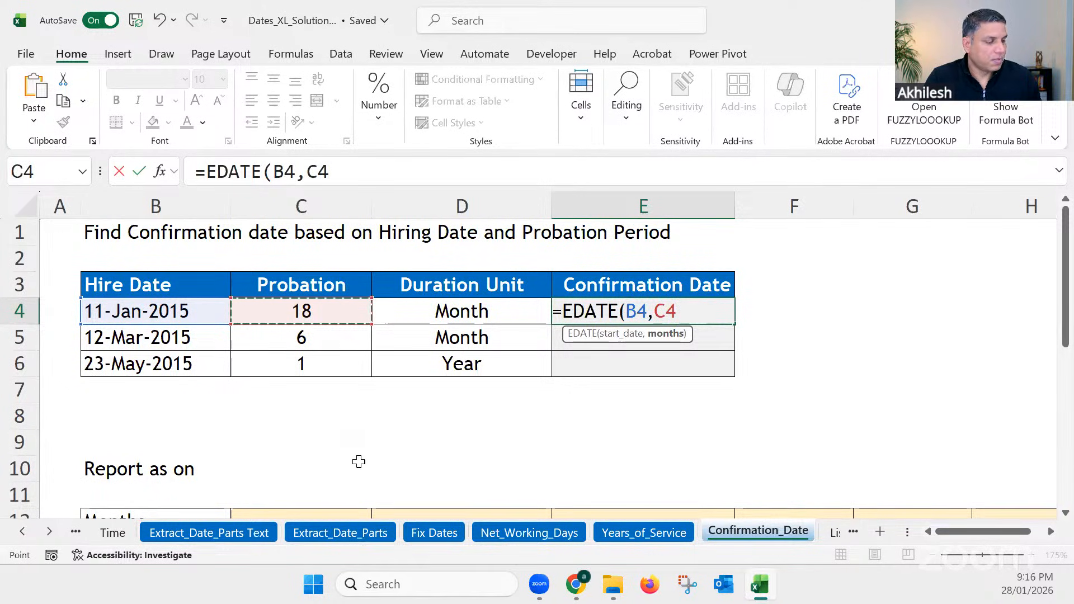
pyautogui.press('Return')
# Step: Examine the EDATE formula in E4, focusing on its C4 months argument
pyautogui.click(651, 306)
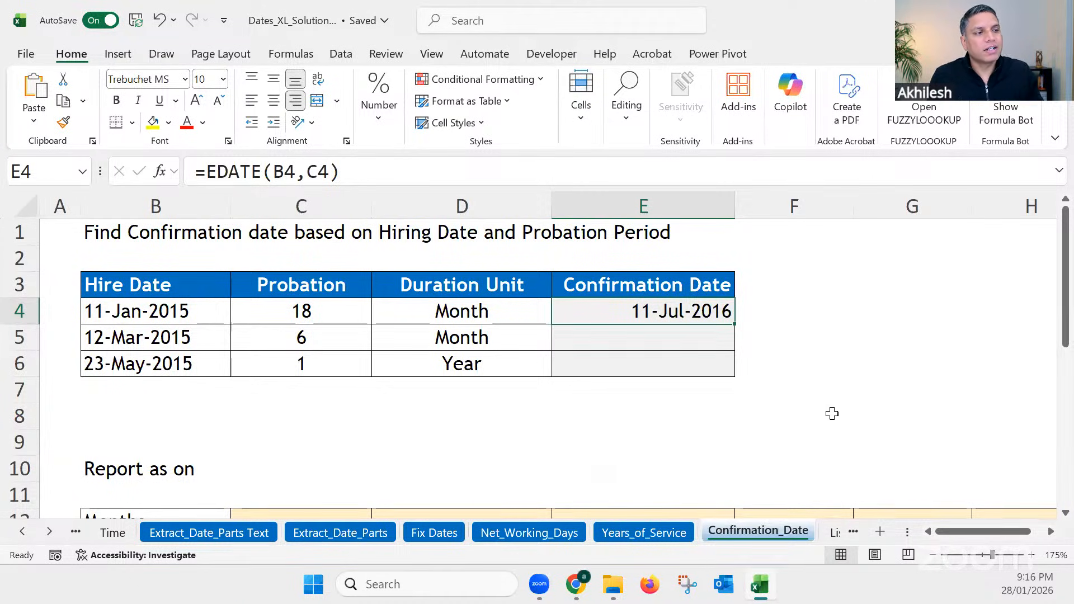
pyautogui.doubleClick(672, 315)
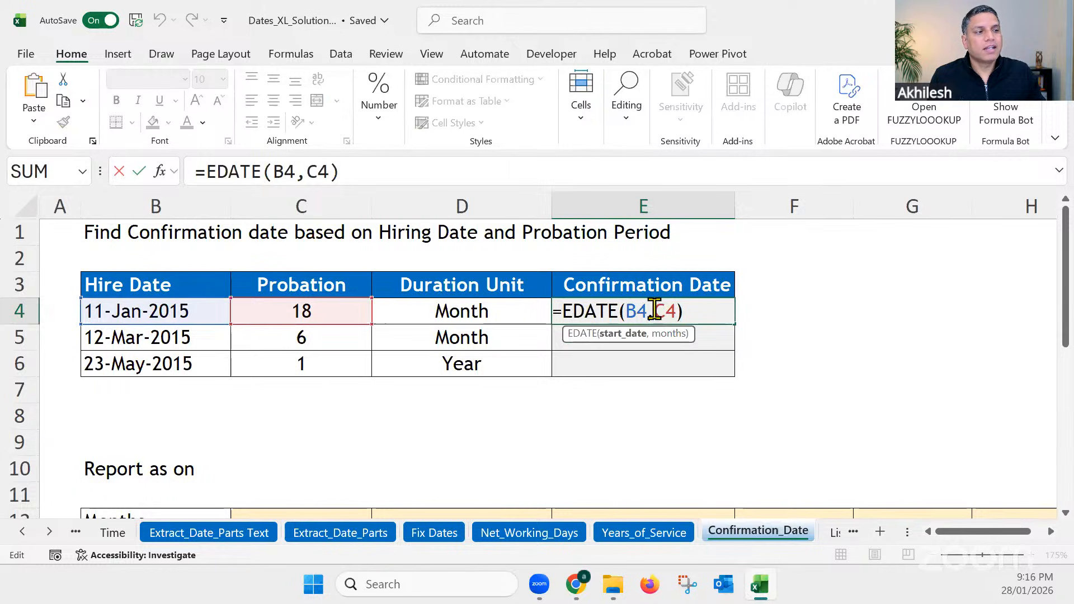
pyautogui.moveTo(656, 310); pyautogui.dragTo(676, 311)
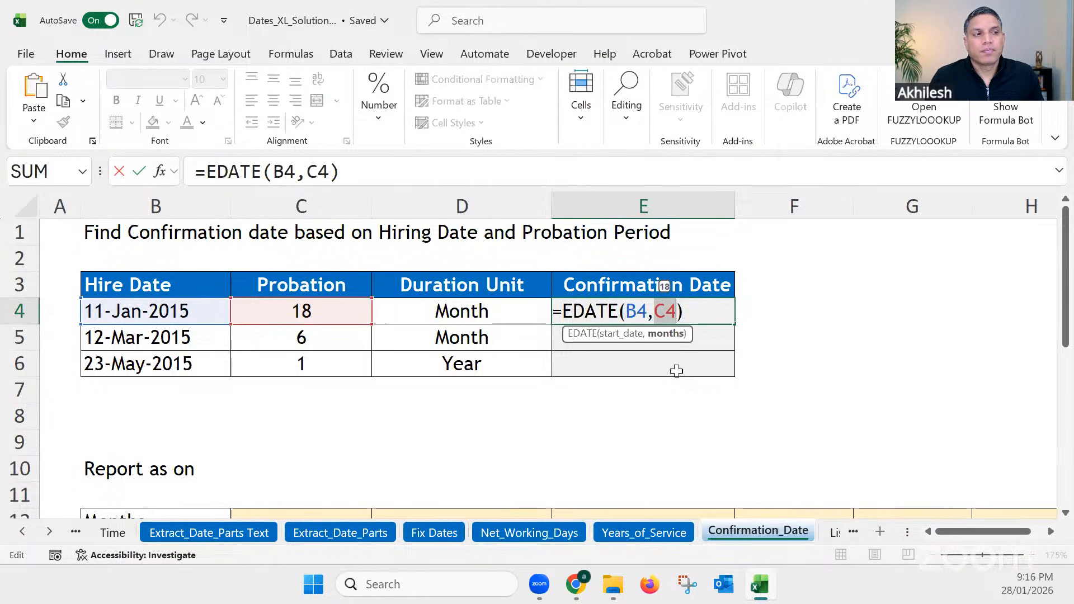
pyautogui.press('Return')
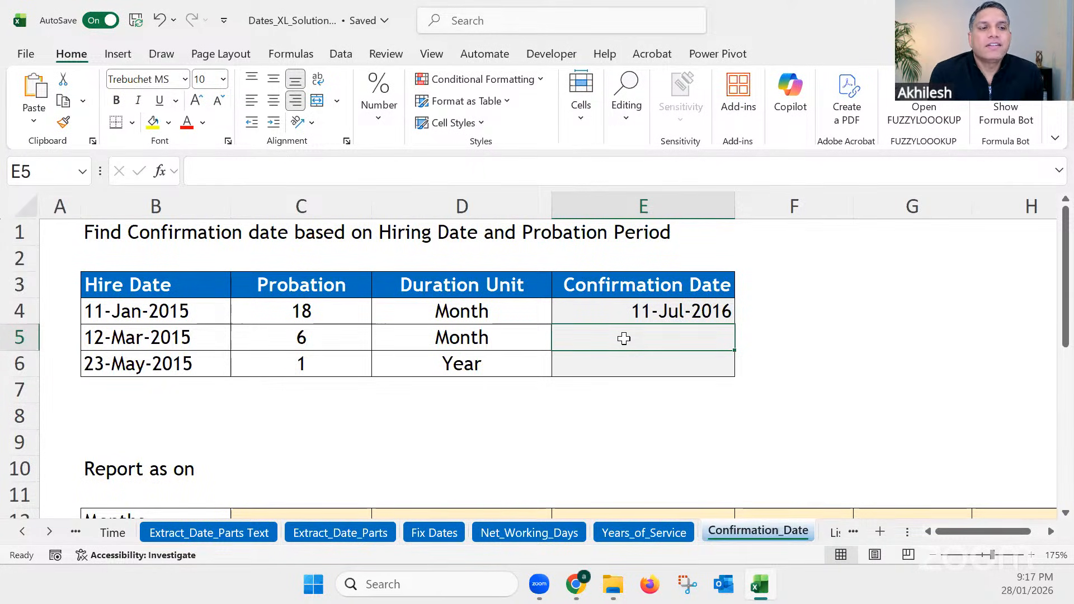
# Step: Enter =EDATE(B6,C6*12) in E6 to calculate the confirmation date for the probation period given in years
pyautogui.click(627, 360)
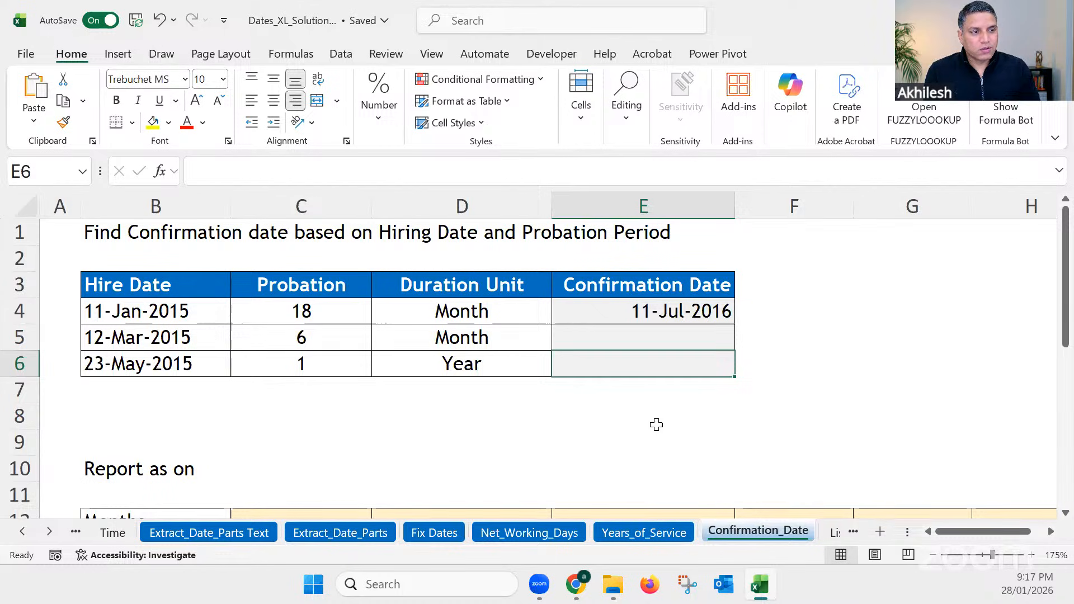
pyautogui.write('=edatwe')
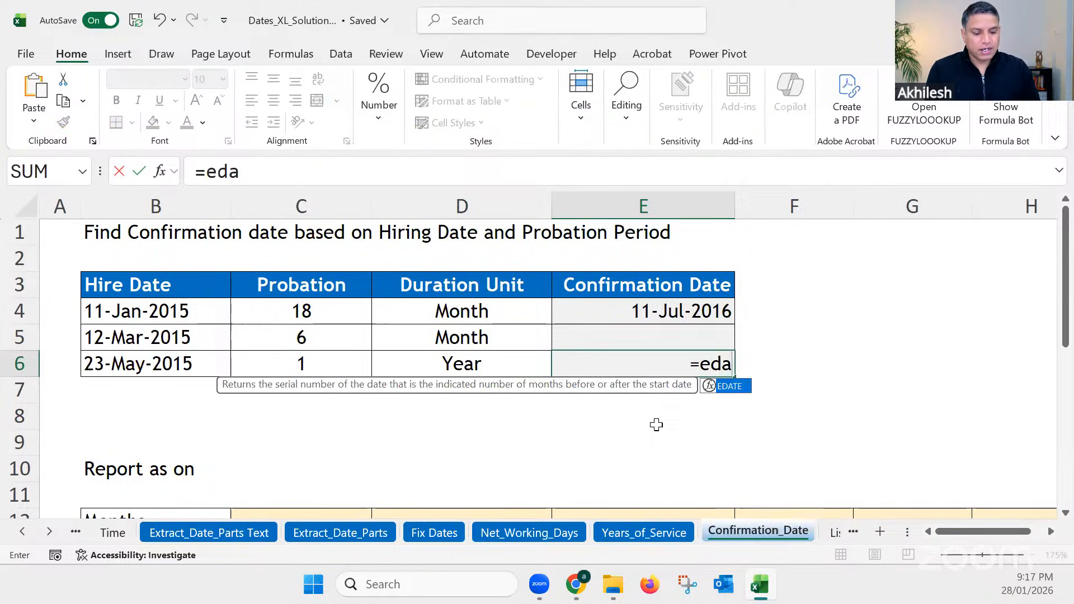
pyautogui.press('BackSpace')
pyautogui.press('BackSpace')
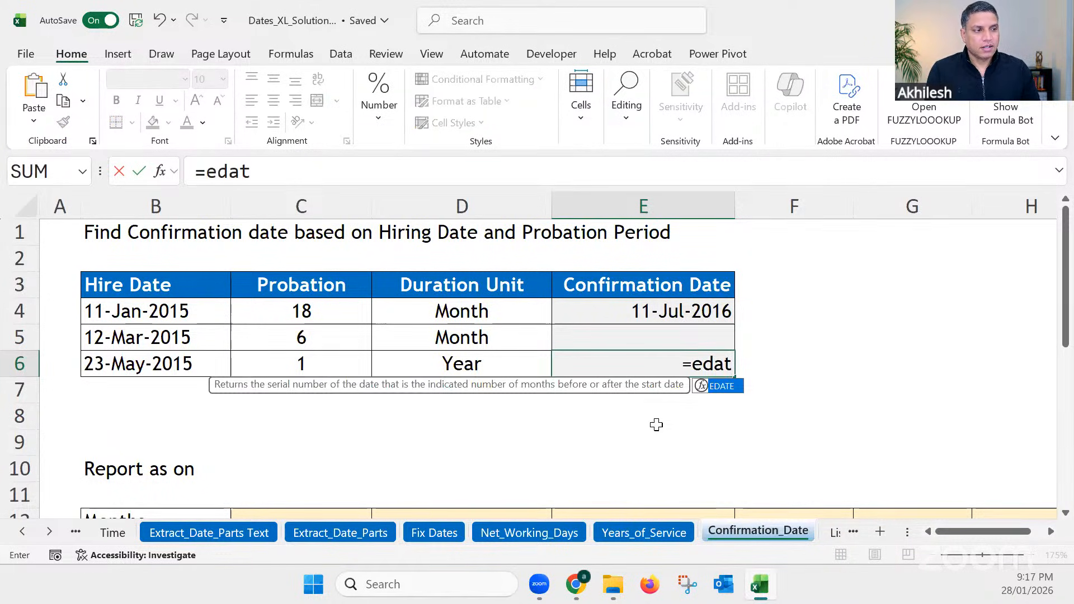
pyautogui.press('Tab')
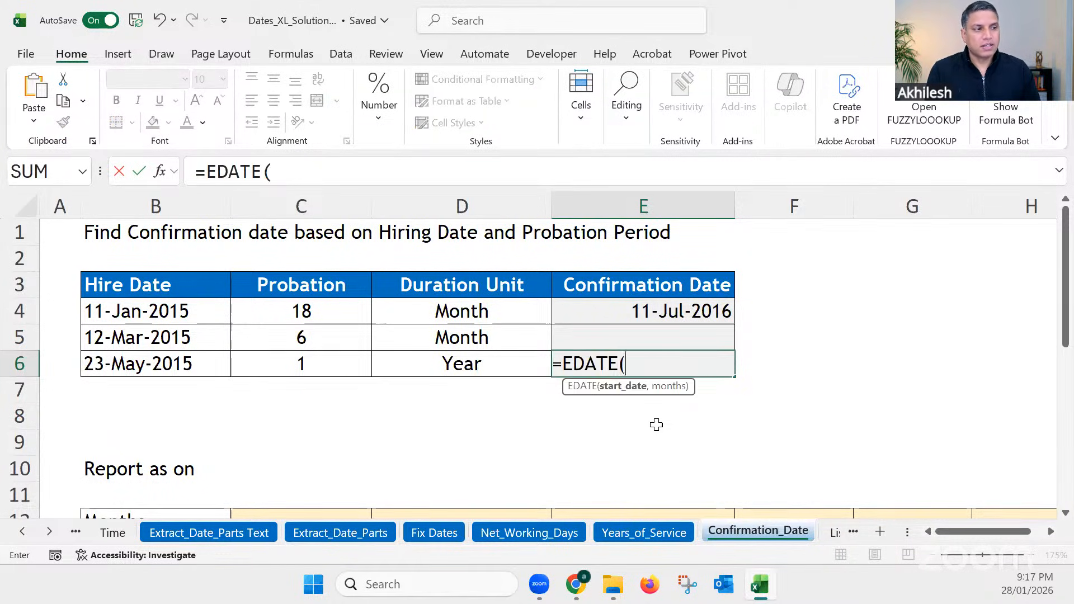
pyautogui.click(178, 368)
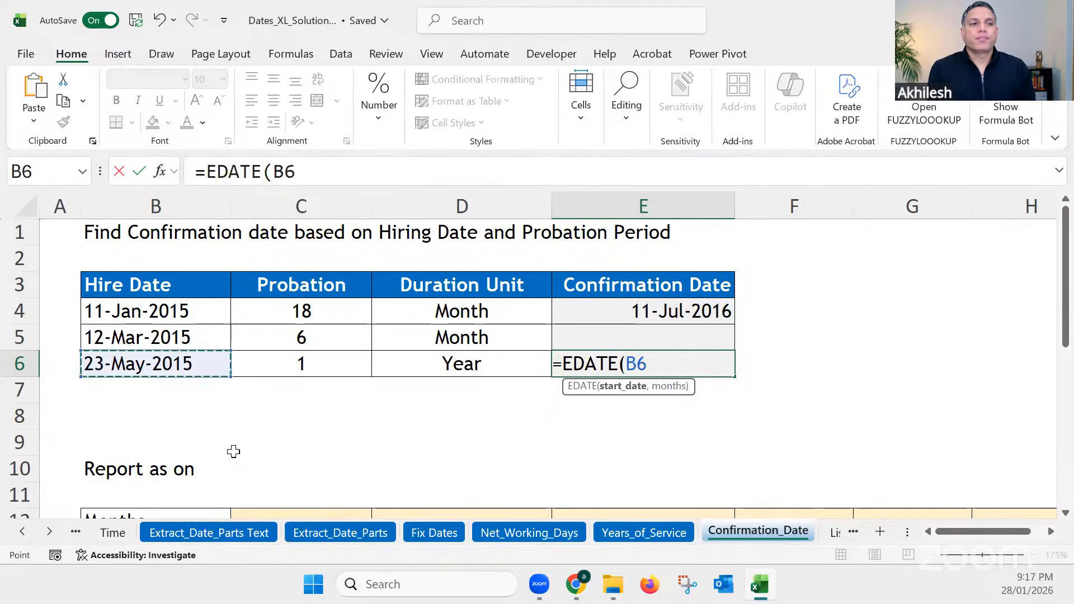
pyautogui.write(',')
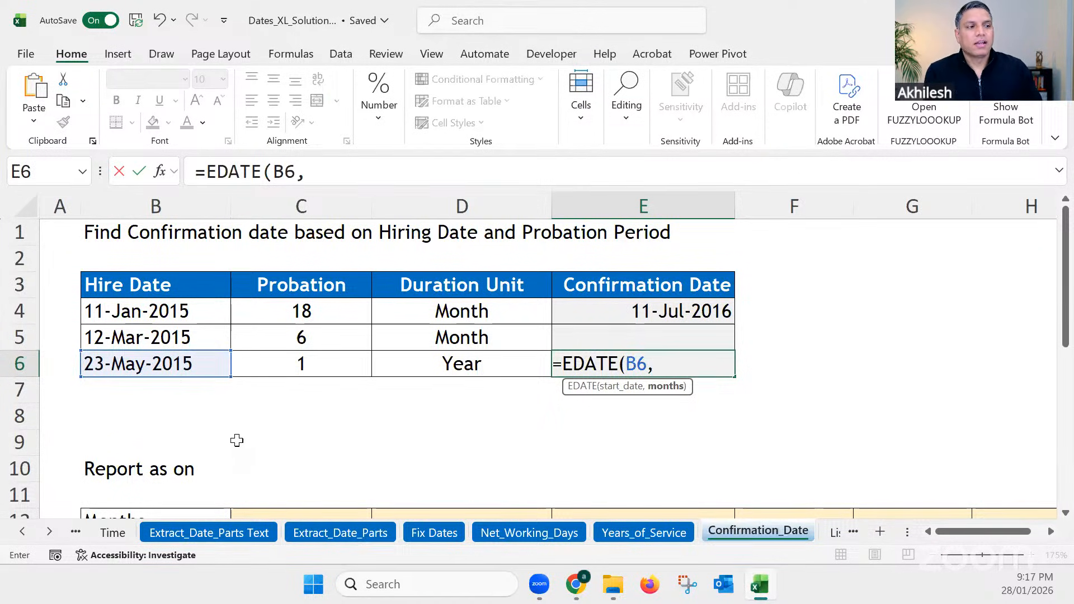
pyautogui.click(283, 367)
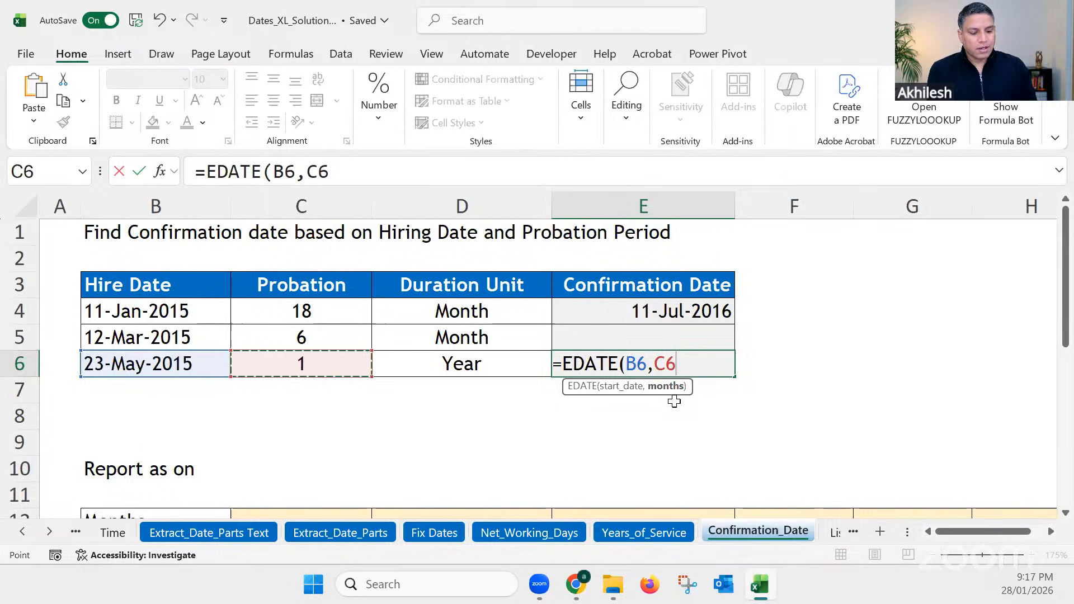
pyautogui.write('*12')
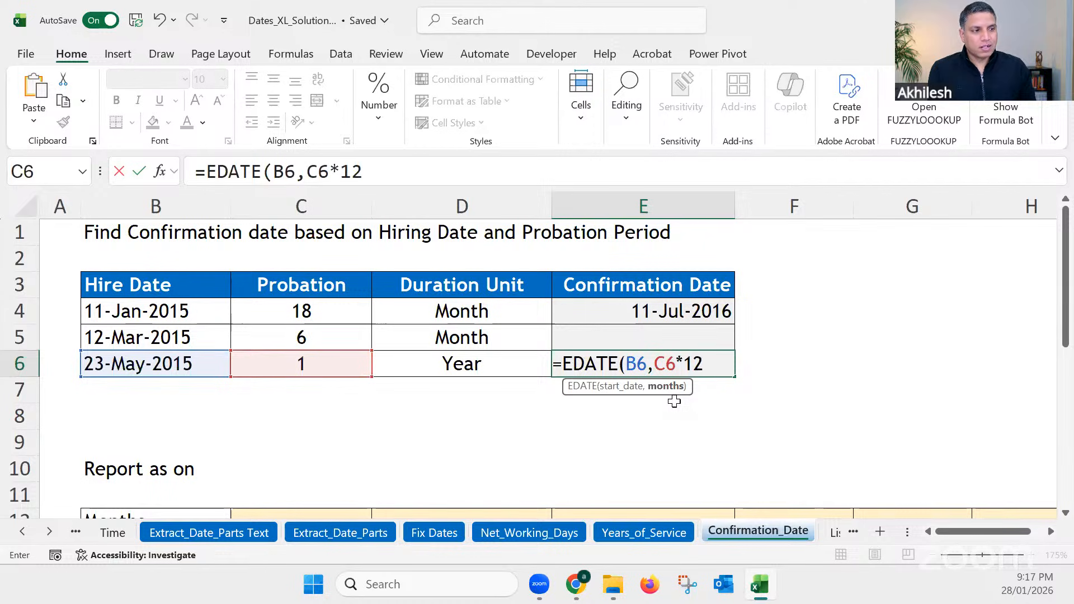
pyautogui.write(')')
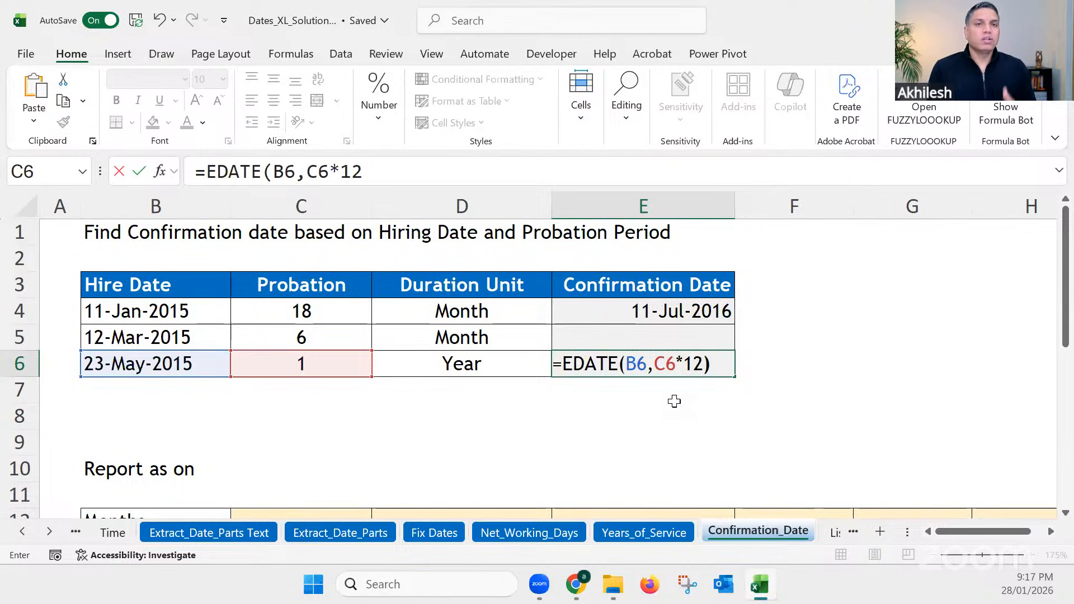
pyautogui.press('Return')
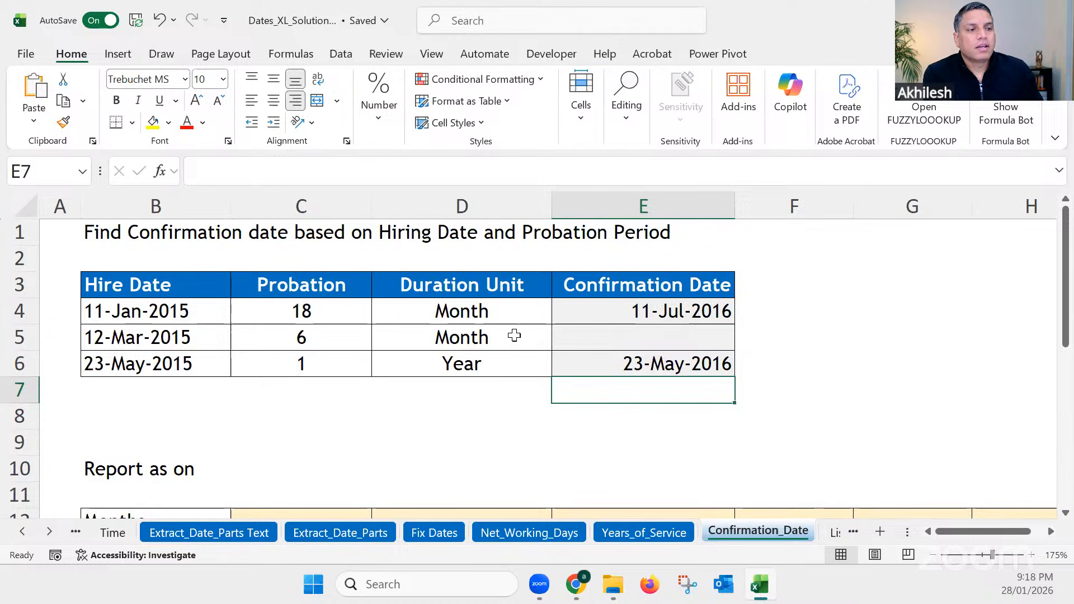
# Step: Copy the EDATE formula from E4 down to E5 for the other month-based probation
pyautogui.click(469, 337)
pyautogui.click(679, 309)
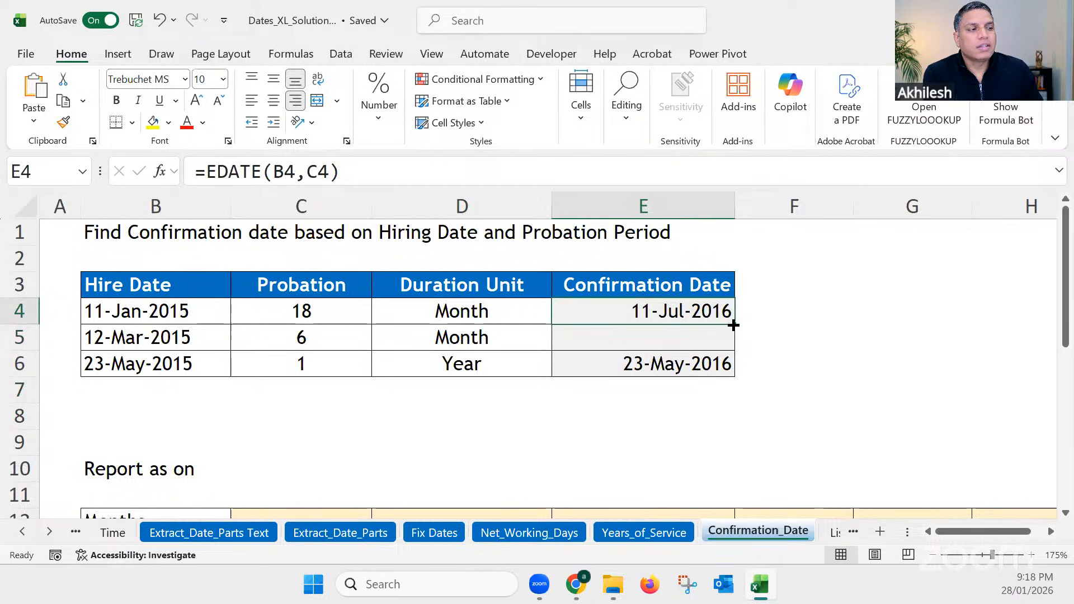
pyautogui.moveTo(732, 323); pyautogui.dragTo(727, 339)
# Step: Check the cell references of the copied formula in E5 and the C6*12 months argument in E6
pyautogui.doubleClick(672, 338)
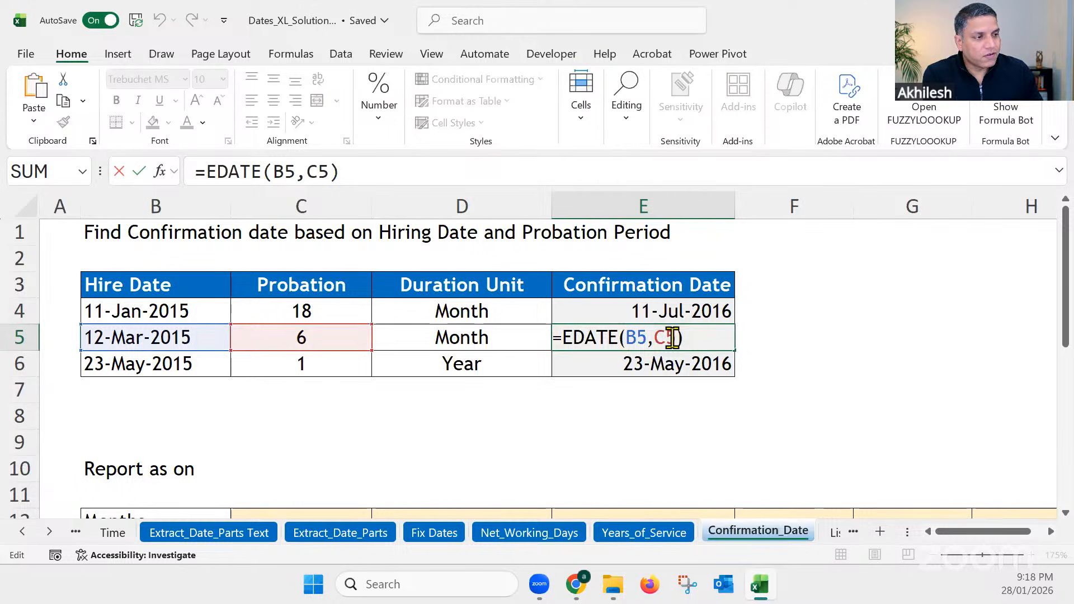
pyautogui.press('Return')
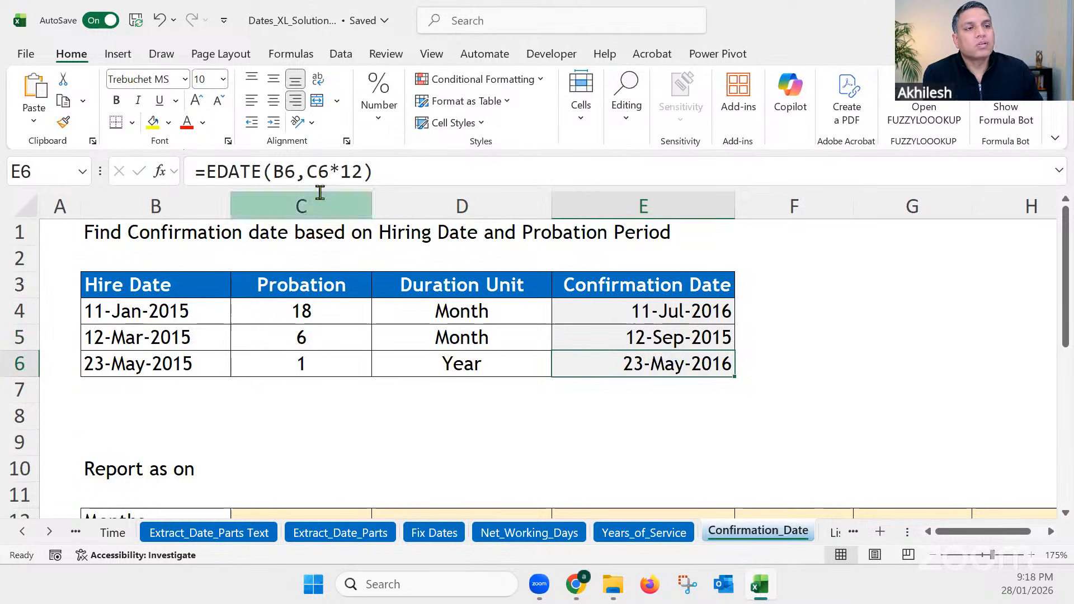
pyautogui.moveTo(363, 170); pyautogui.dragTo(307, 171)
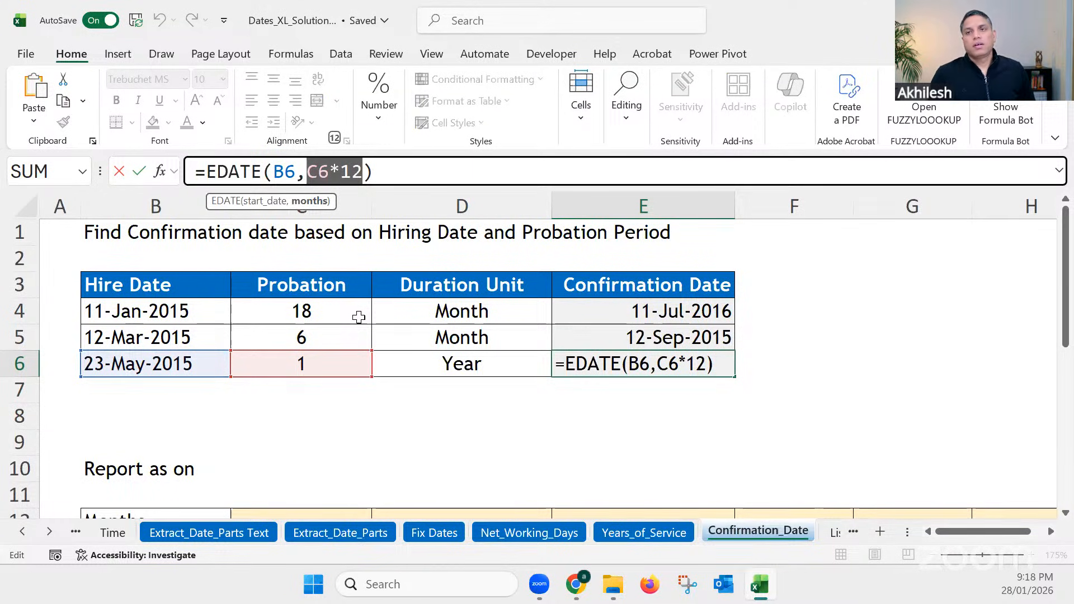
pyautogui.press('Return')
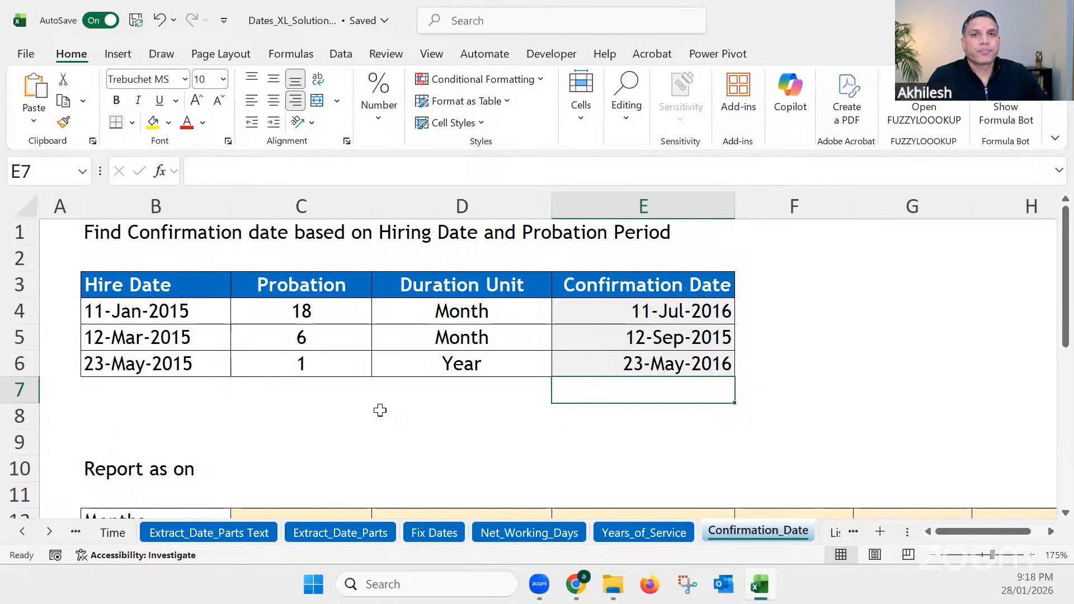
# Step: Review the leave dates and NETWORKDAYS.INTL formulas in D4 and D3 on Net_Working_Days, and return to the Years_of_Service sheet
pyautogui.click(528, 534)
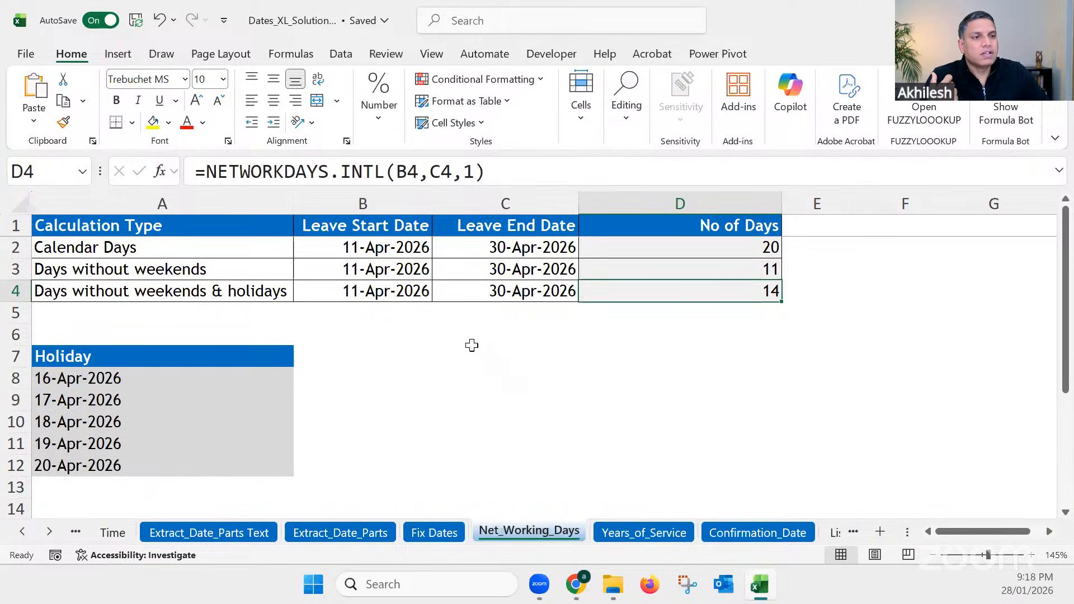
pyautogui.click(373, 284)
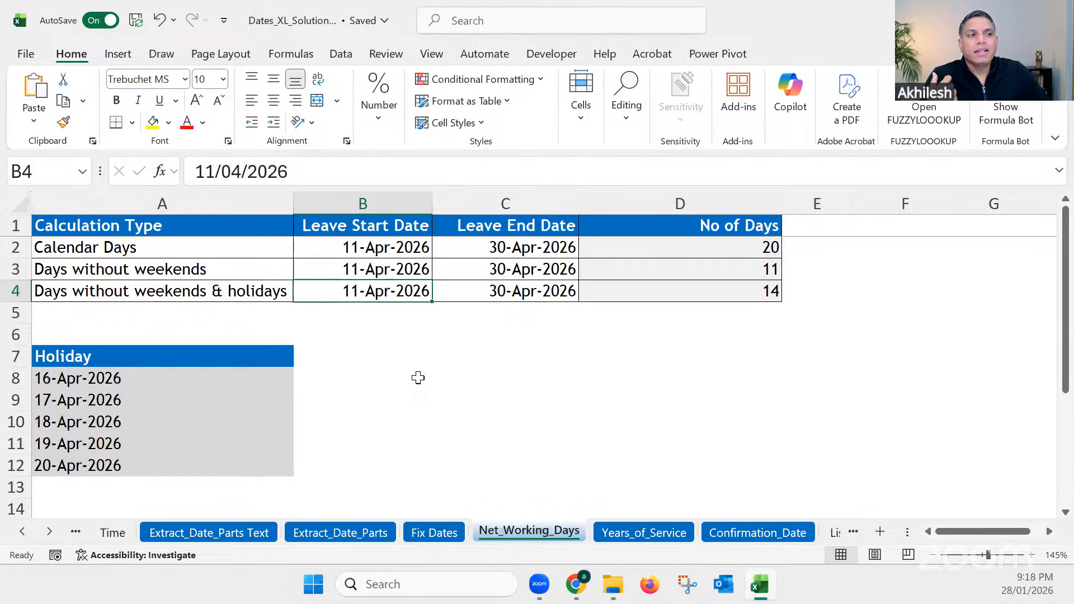
pyautogui.click(514, 293)
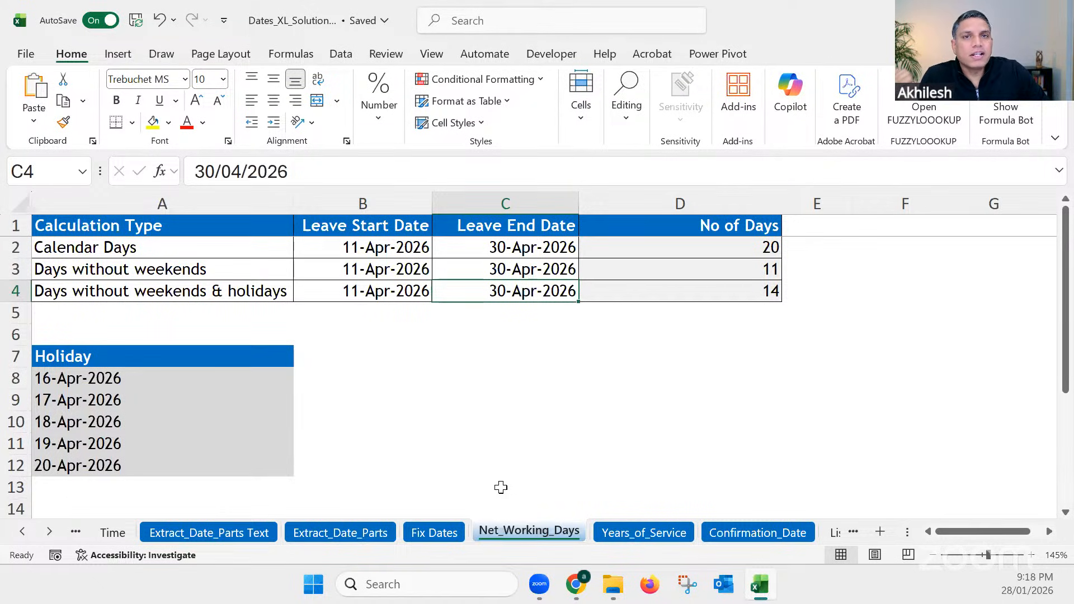
pyautogui.click(747, 291)
pyautogui.click(746, 269)
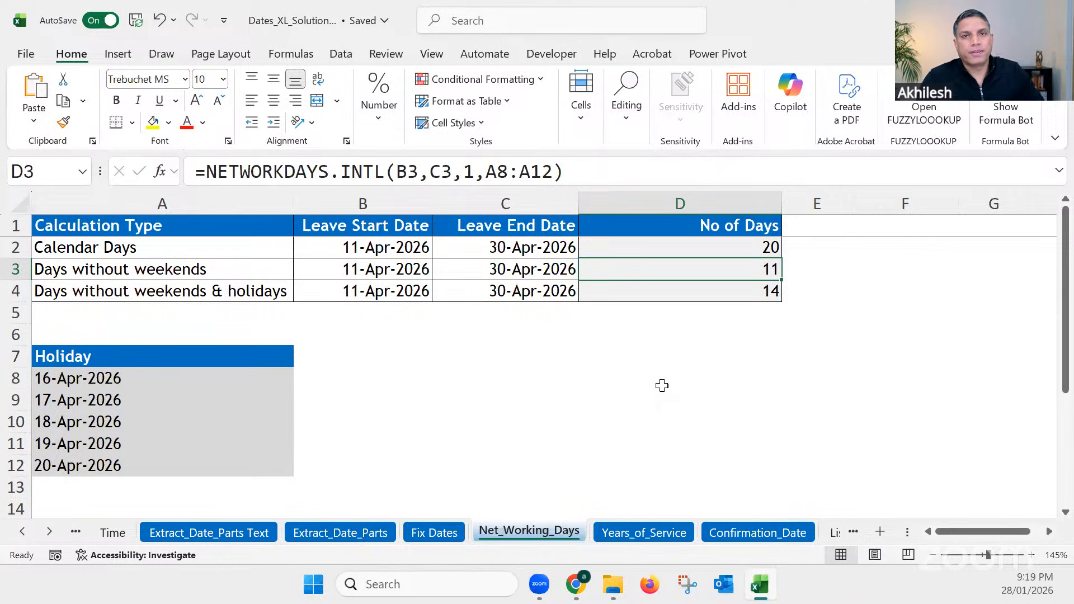
pyautogui.click(662, 385)
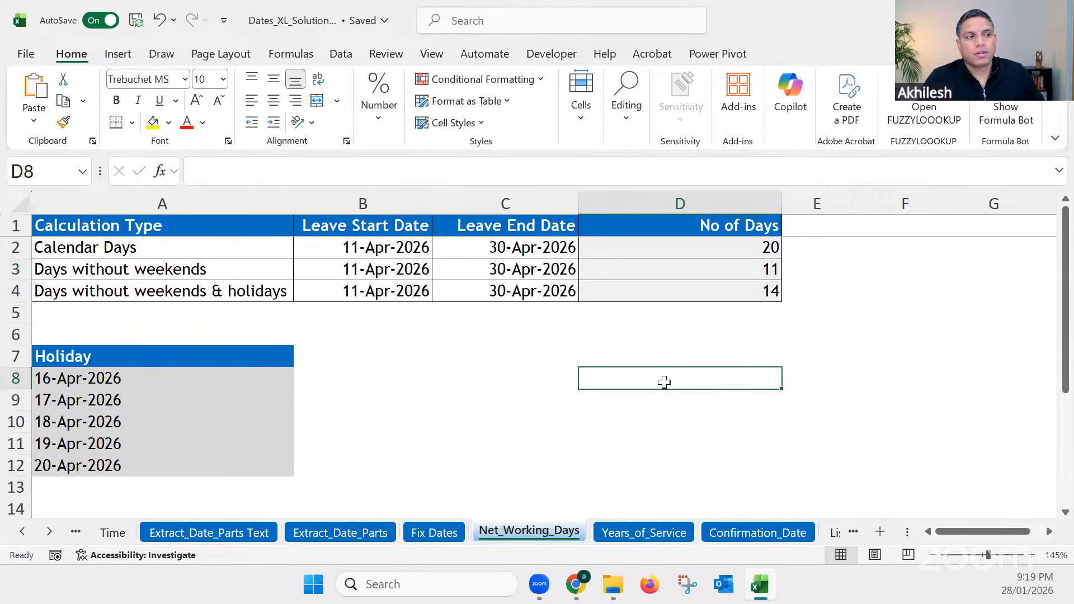
pyautogui.click(682, 533)
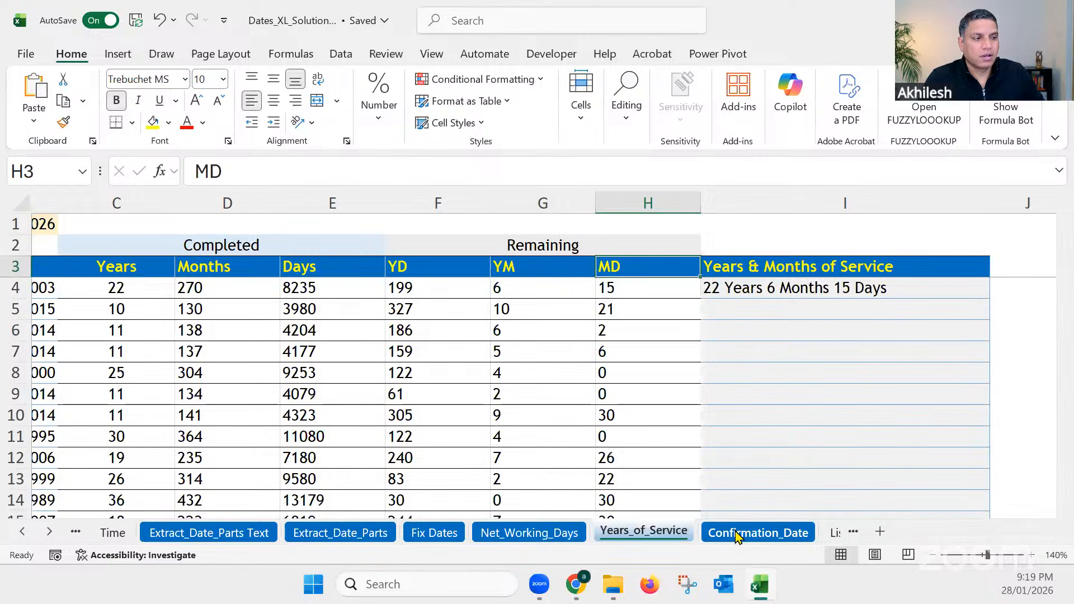
# Step: On the Confirmation_Date sheet, enter 1 jan 2026 in C12 as the first month heading of the report
pyautogui.click(727, 533)
pyautogui.scroll(-3, 608, 454)
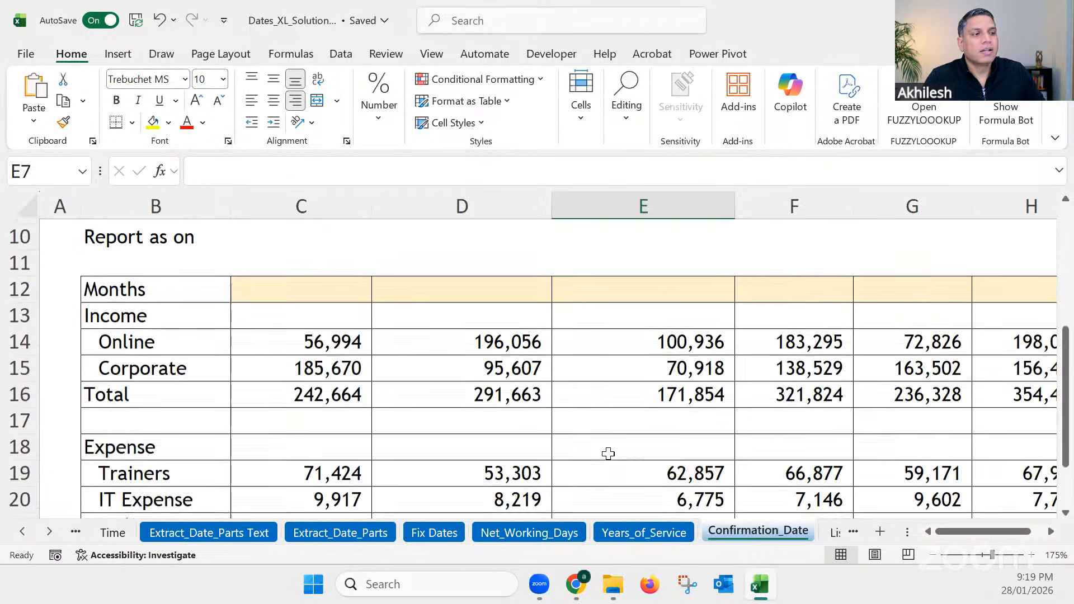
pyautogui.keyDown('ctrl'); pyautogui.scroll(-2, 608, 453); pyautogui.keyUp('ctrl')
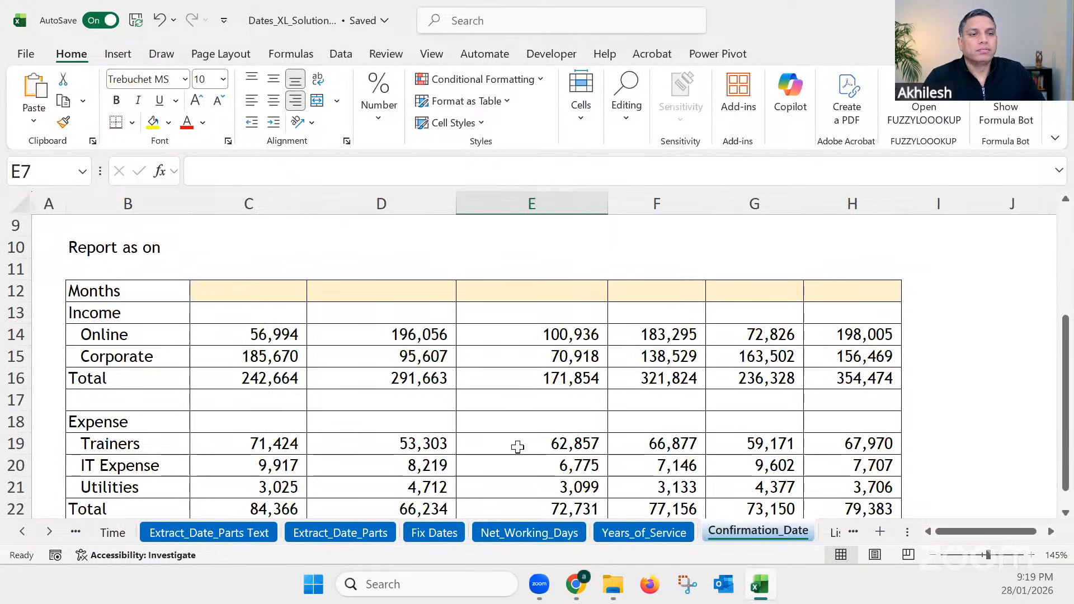
pyautogui.click(271, 293)
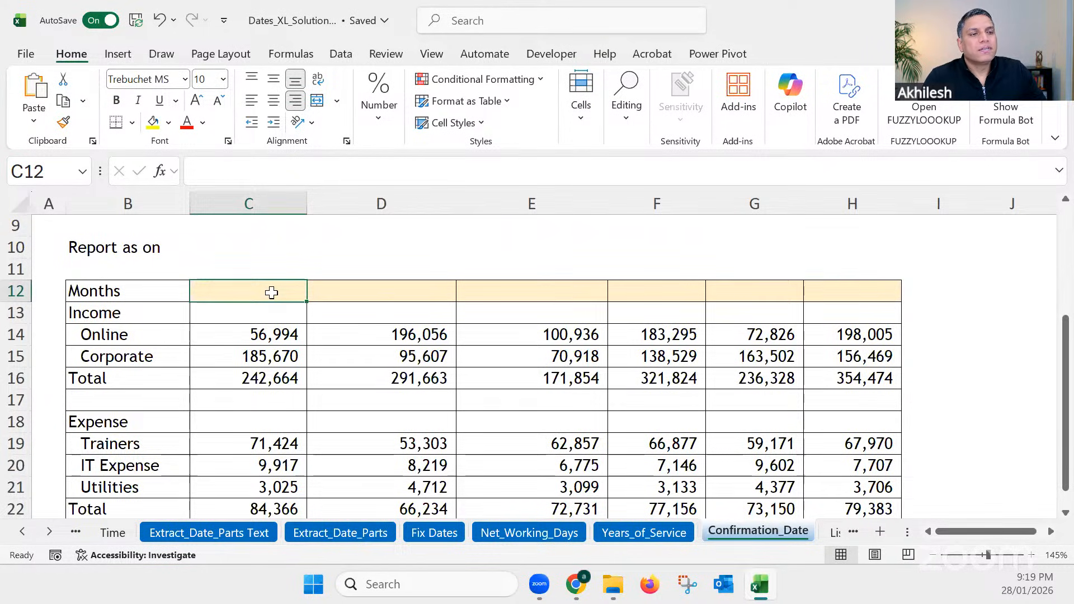
pyautogui.moveTo(271, 293)
pyautogui.mouseDown()
pyautogui.moveTo(840, 295)
pyautogui.moveTo(278, 293)
pyautogui.mouseUp()
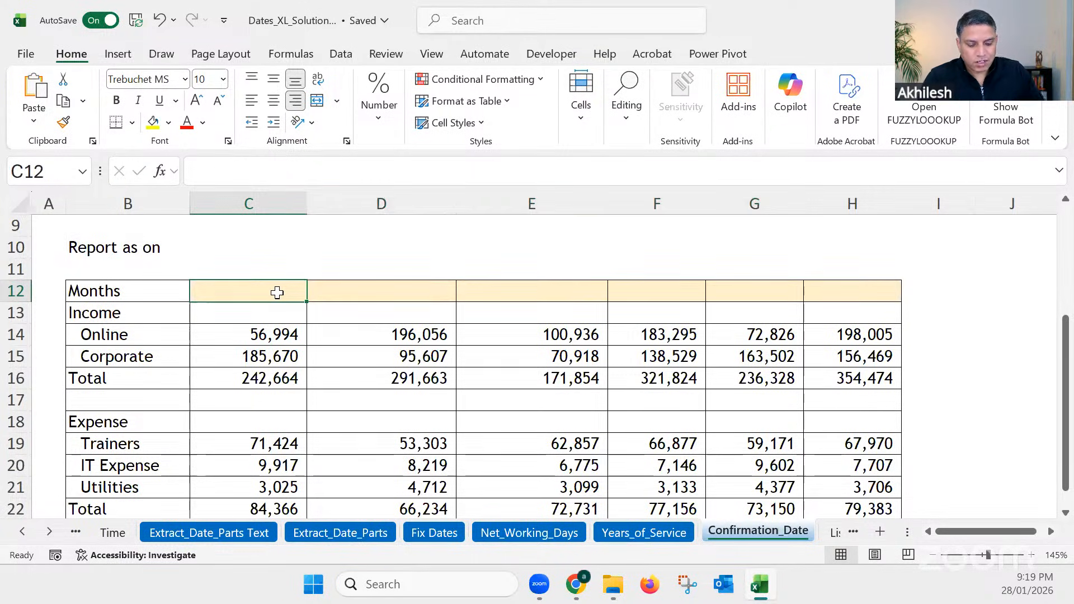
pyautogui.write('1')
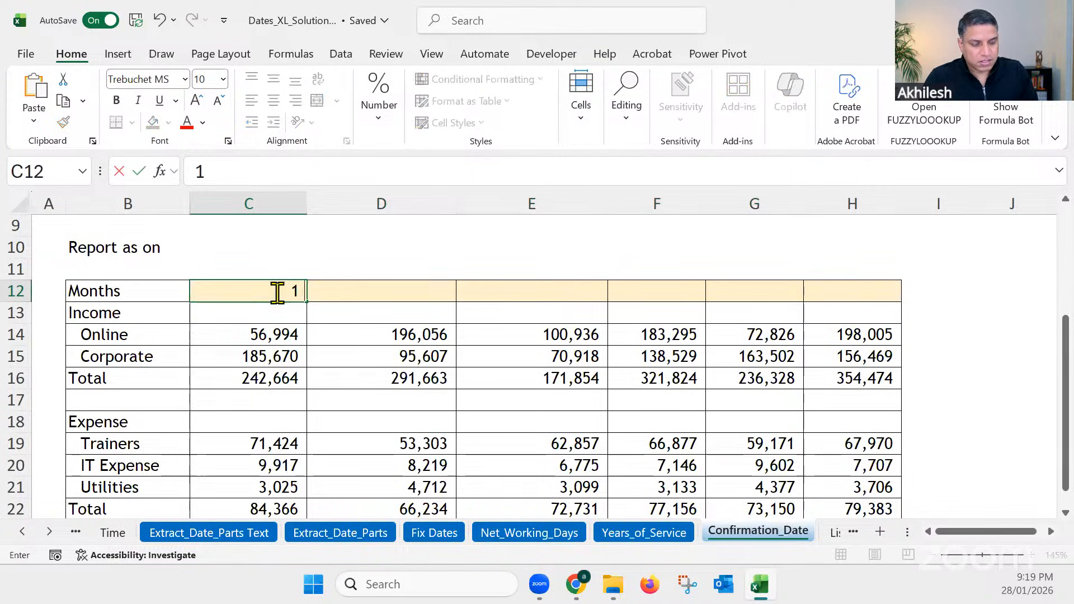
pyautogui.write(' jan 2026')
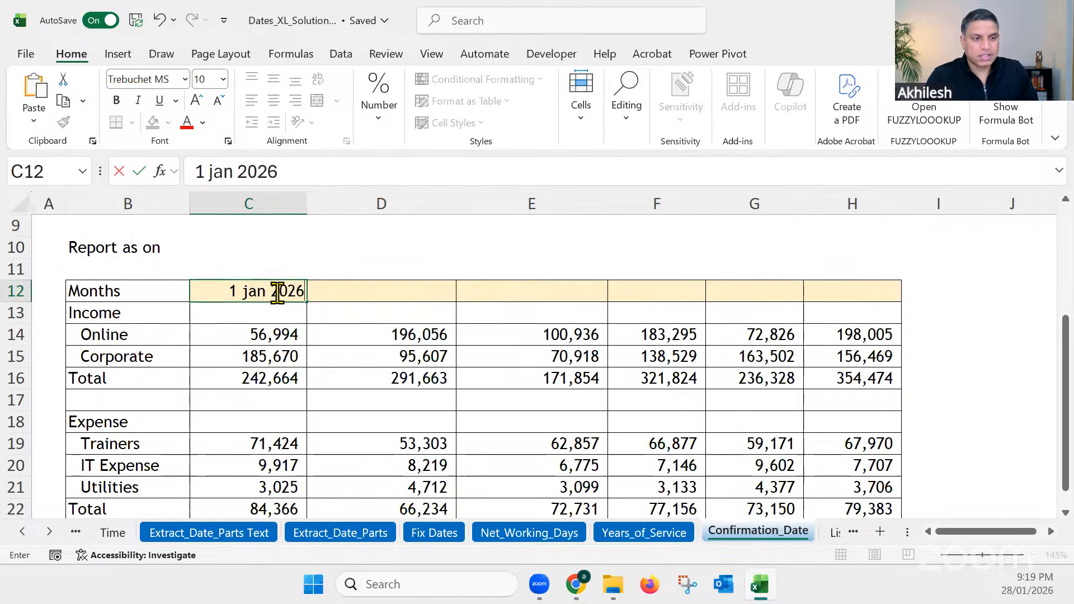
pyautogui.press('Return')
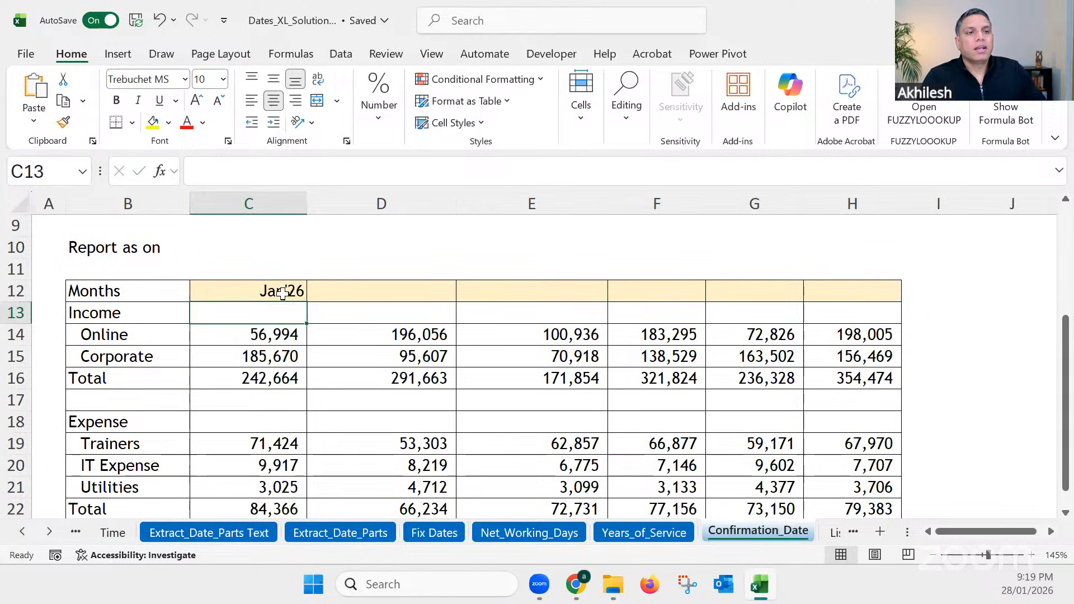
# Step: Enter 1 feb26 in D12 as the second month heading
pyautogui.click(340, 293)
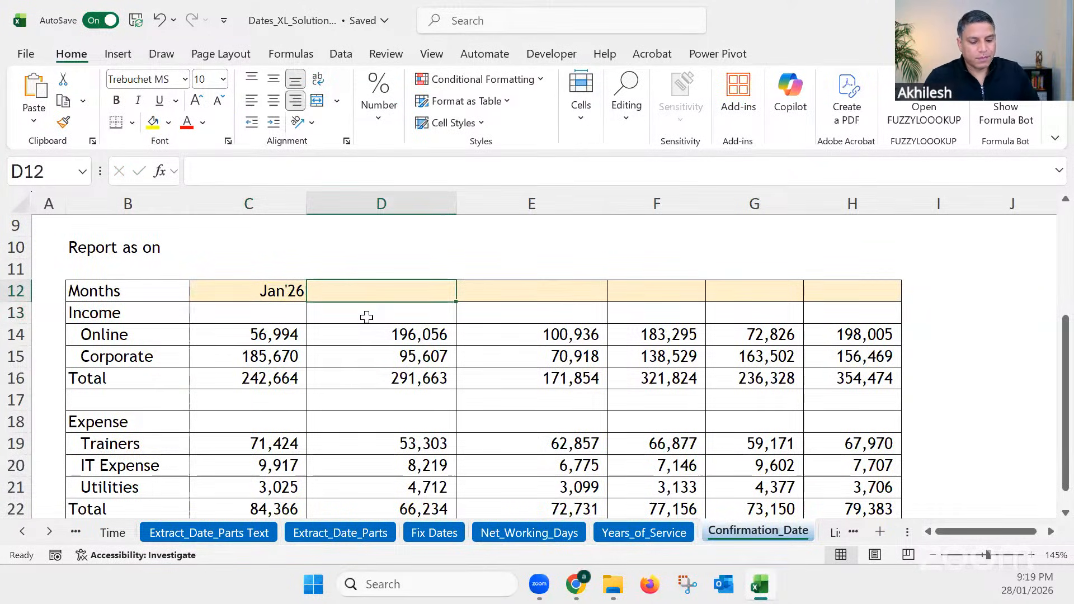
pyautogui.write('1 feb20')
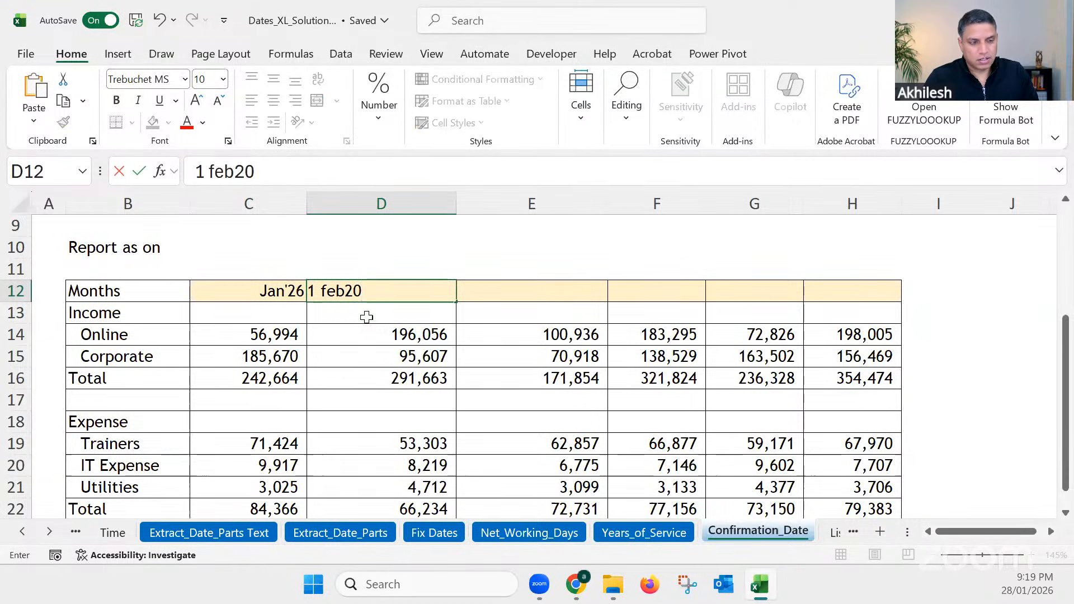
pyautogui.press('BackSpace')
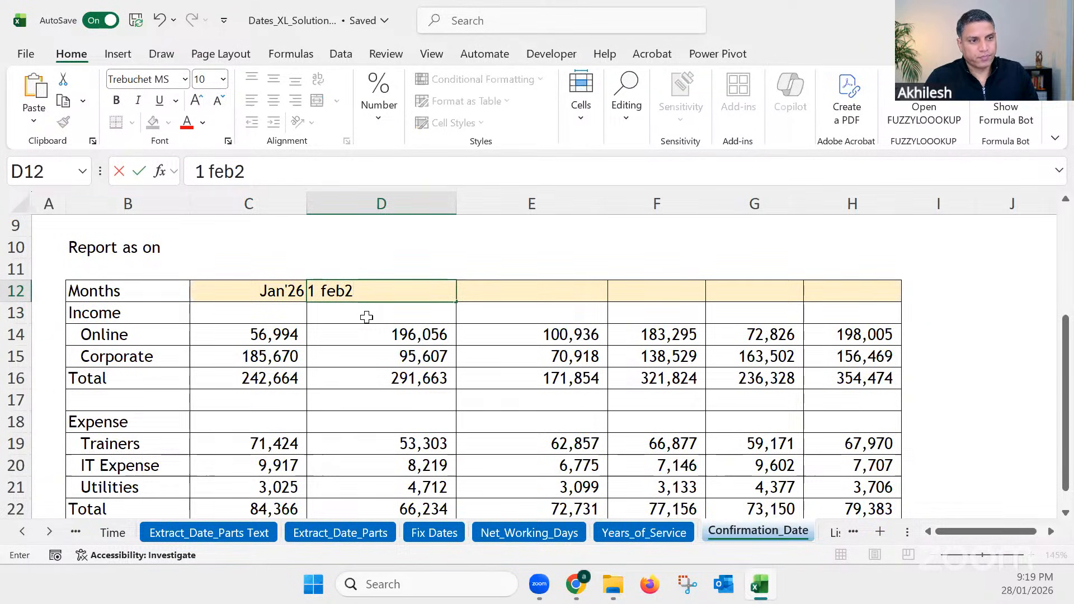
pyautogui.write('6')
pyautogui.press('Return')
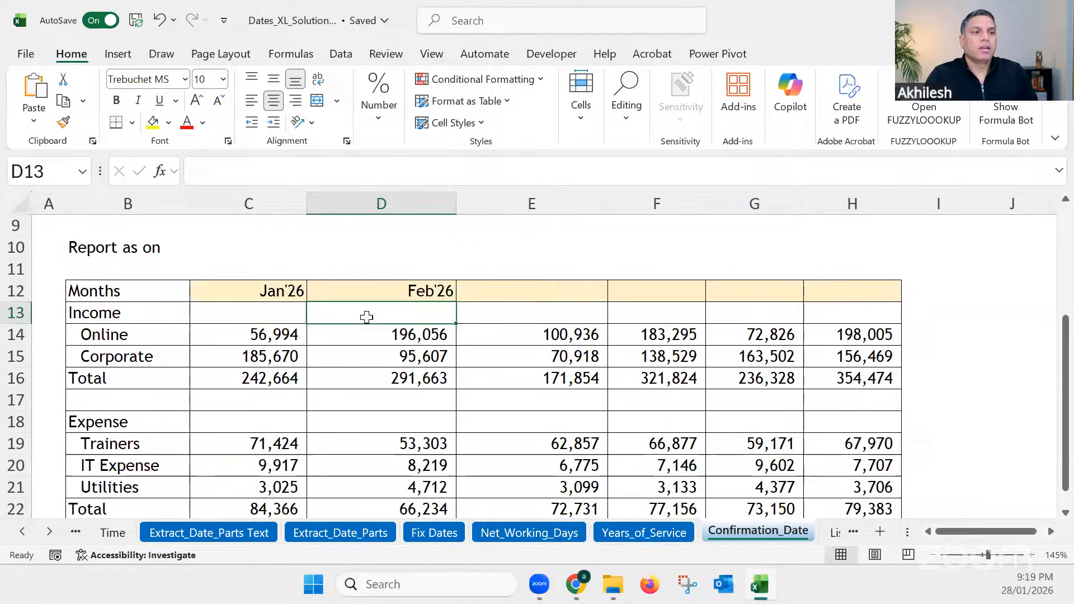
# Step: Try filling the month series from C12:D12 across to H12, and undo both the fill and the D12 entry
pyautogui.click(291, 291)
pyautogui.moveTo(290, 291); pyautogui.dragTo(901, 301)
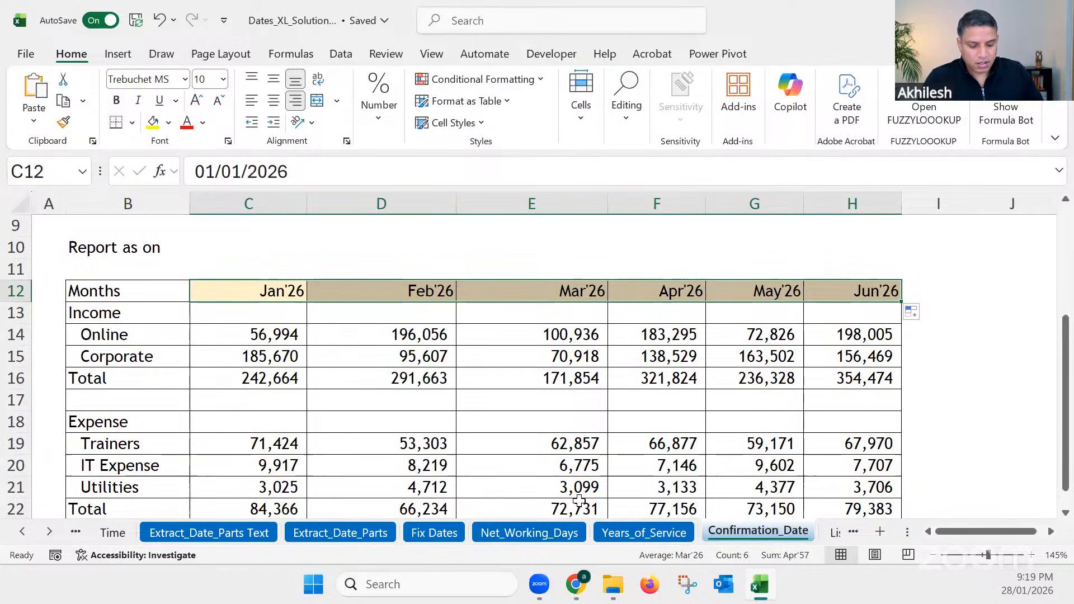
pyautogui.hotkey('ctrl', 'z')
pyautogui.hotkey('ctrl', 'z')
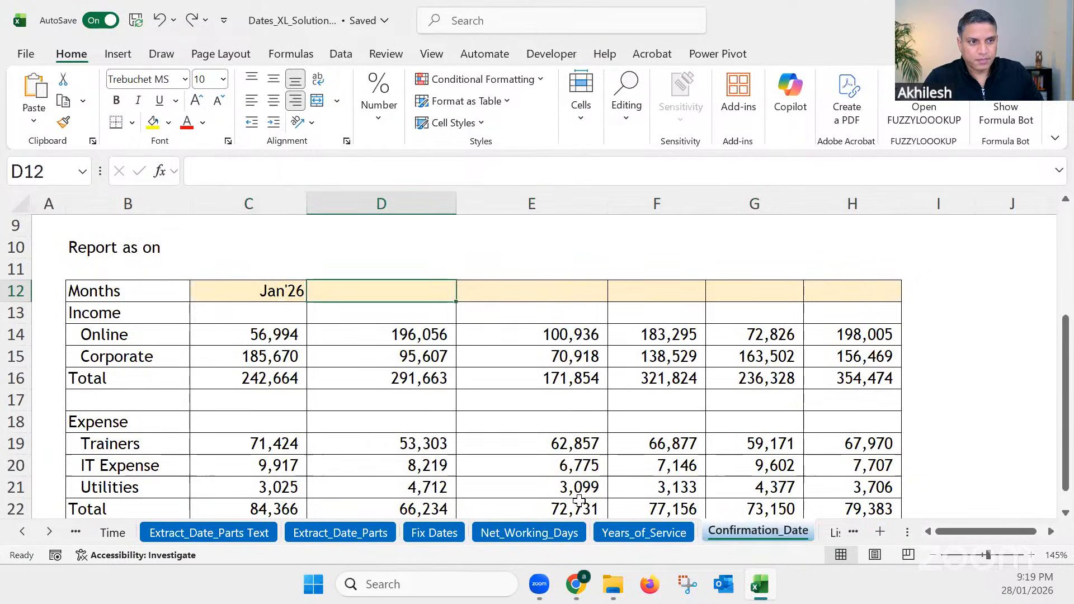
# Step: Enter =EDATE(C12,1) in D12 and copy the formula across to H12 for the remaining month headings
pyautogui.click(270, 292)
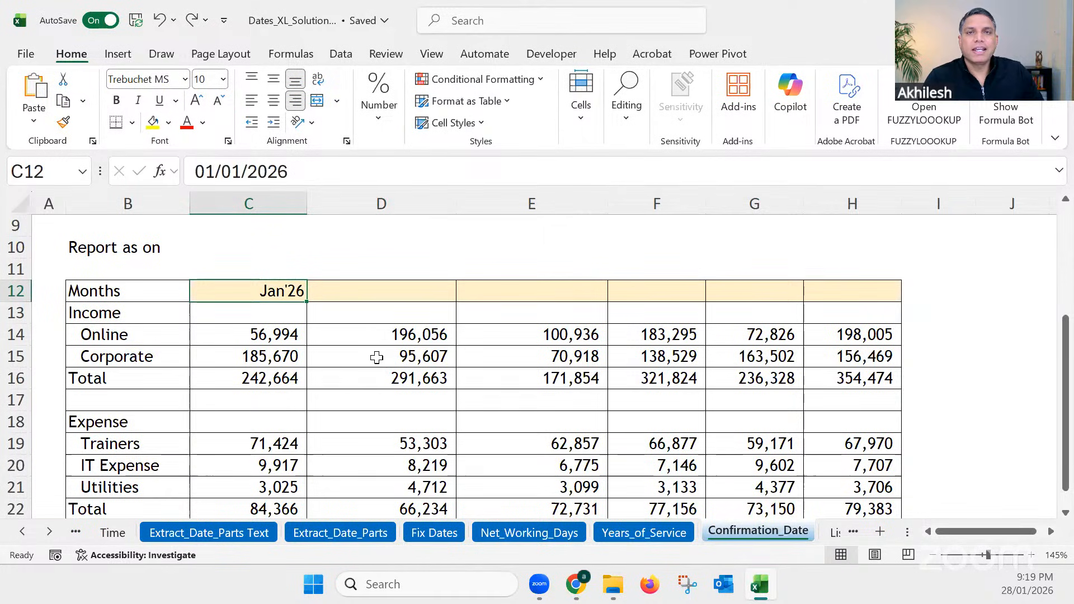
pyautogui.click(355, 290)
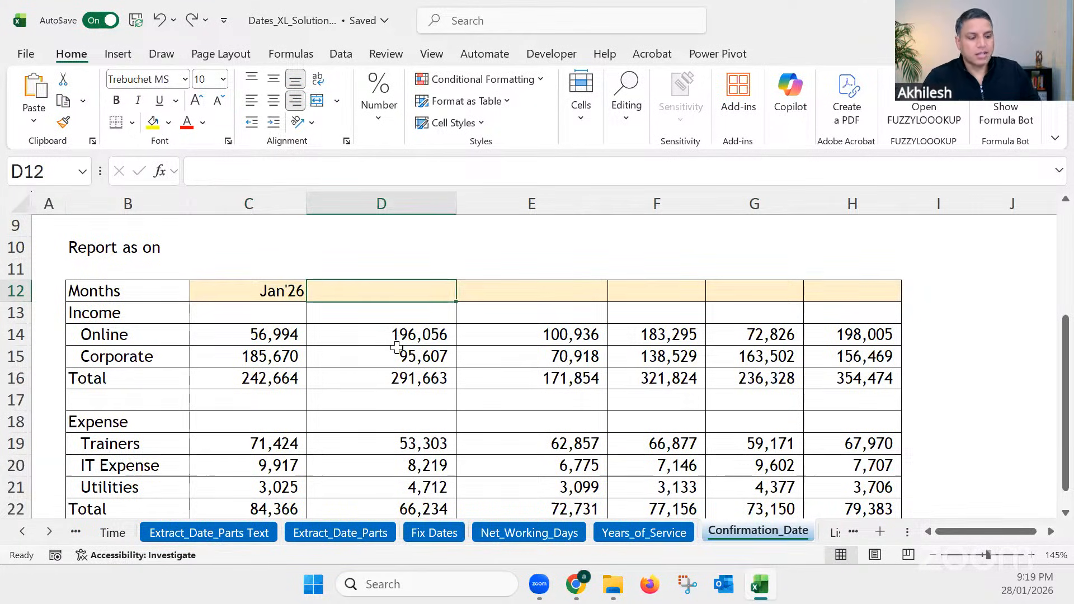
pyautogui.write('=')
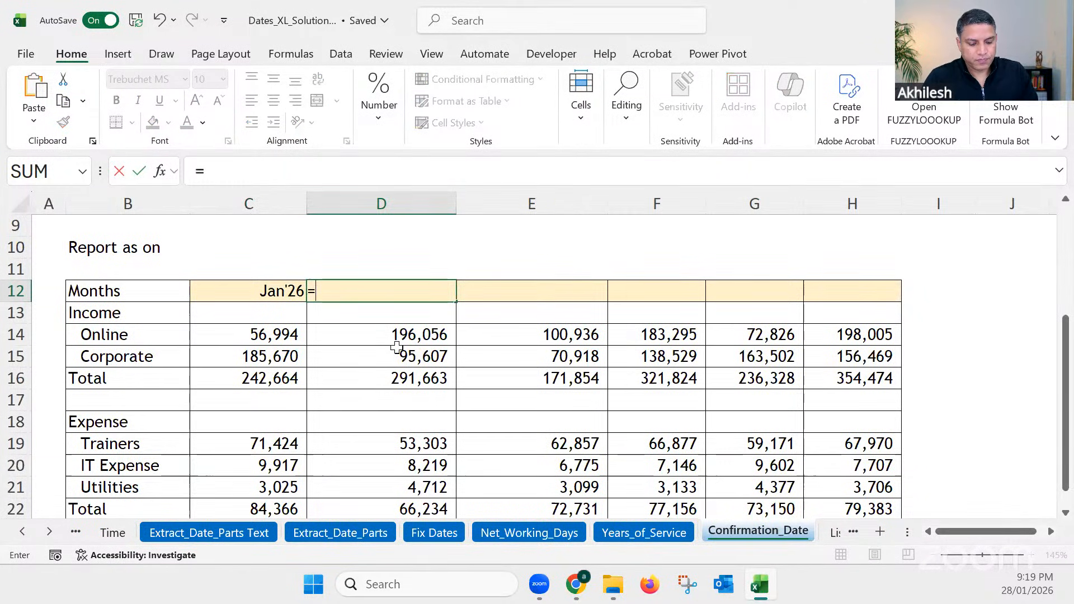
pyautogui.write('eda')
pyautogui.press('Tab')
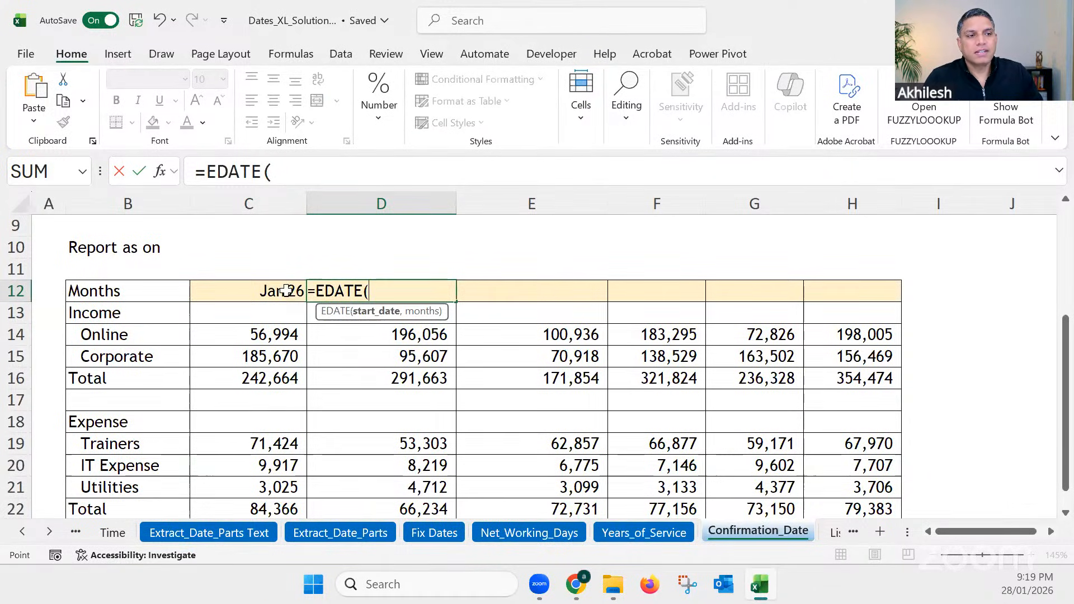
pyautogui.press('Left')
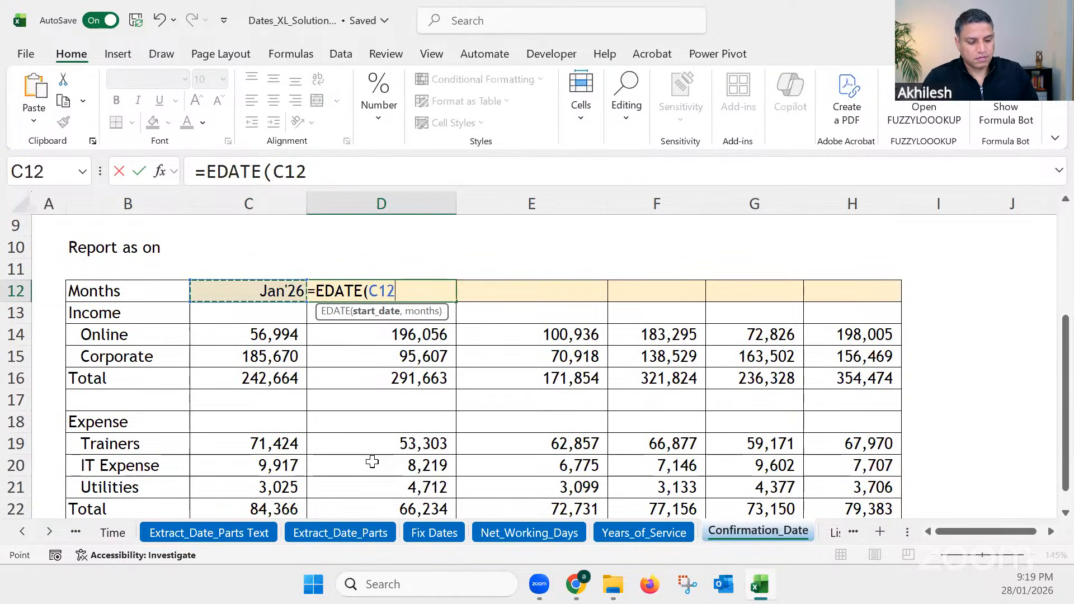
pyautogui.write(',1')
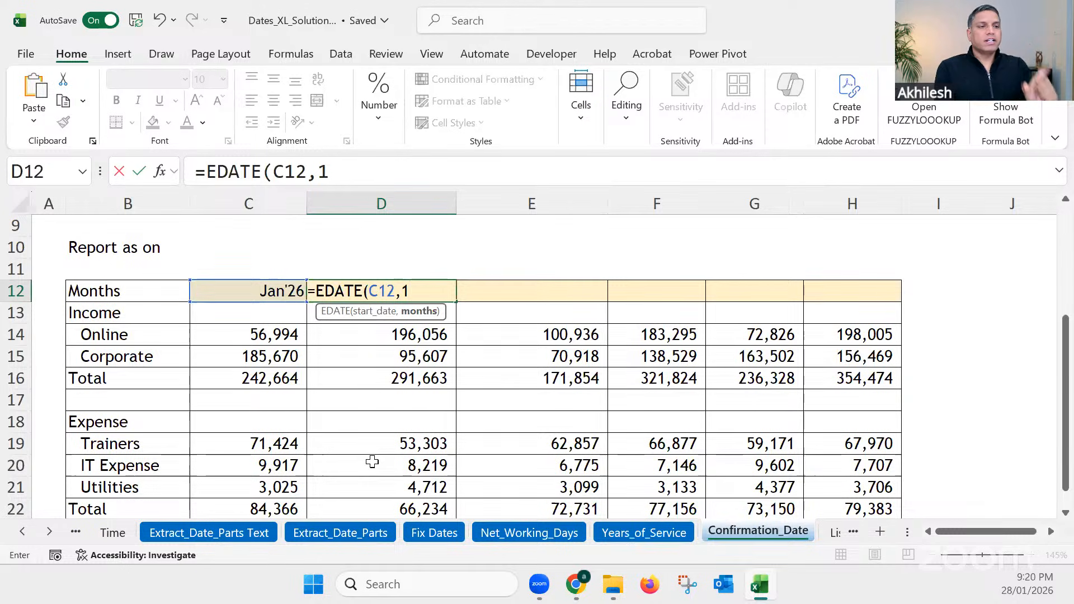
pyautogui.press('Return')
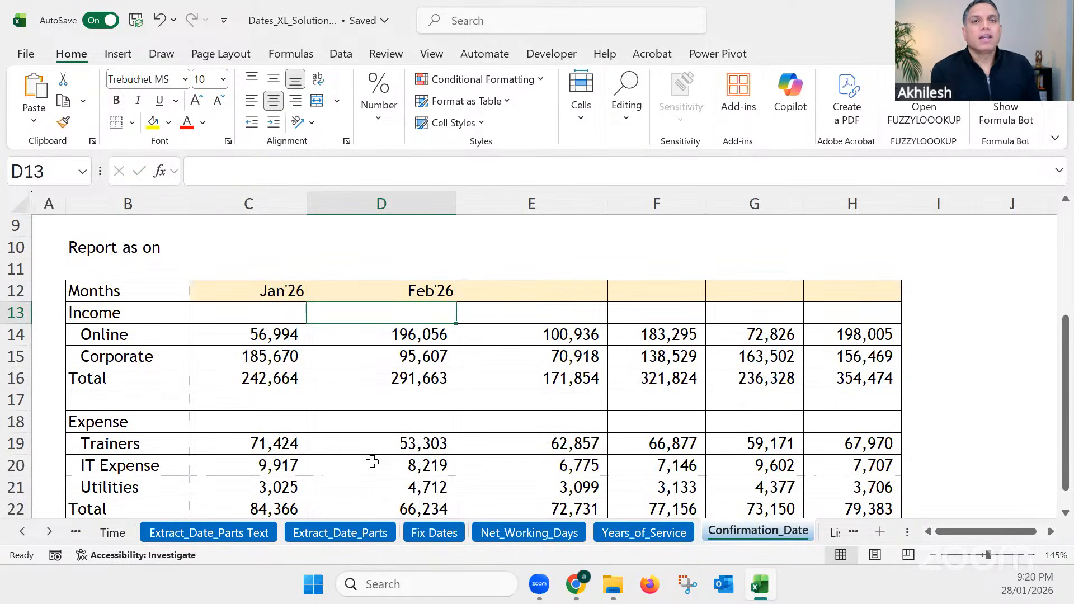
pyautogui.click(431, 288)
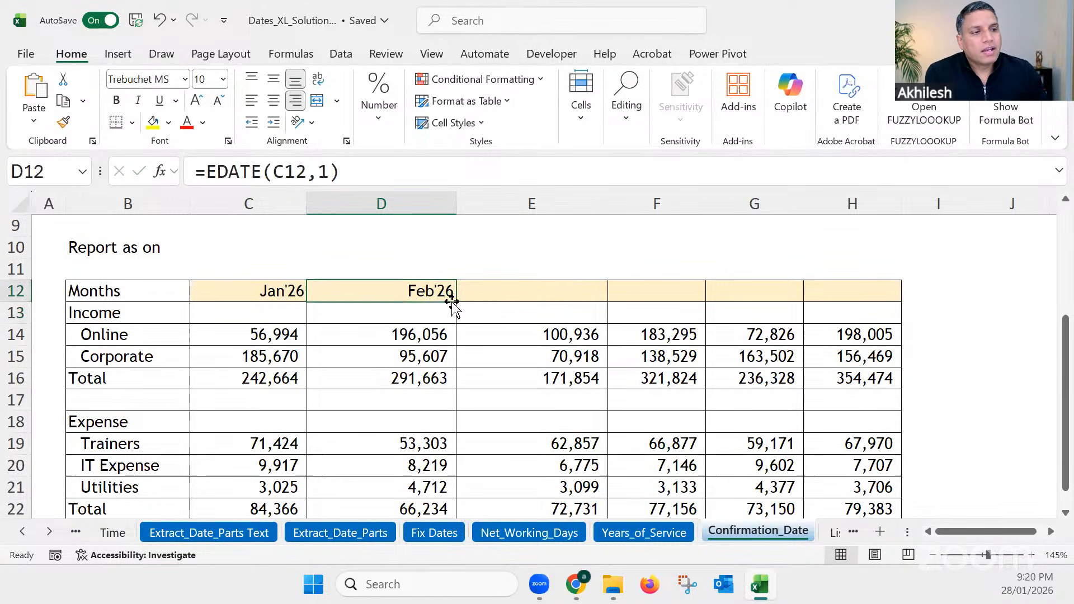
pyautogui.moveTo(455, 302); pyautogui.dragTo(857, 294)
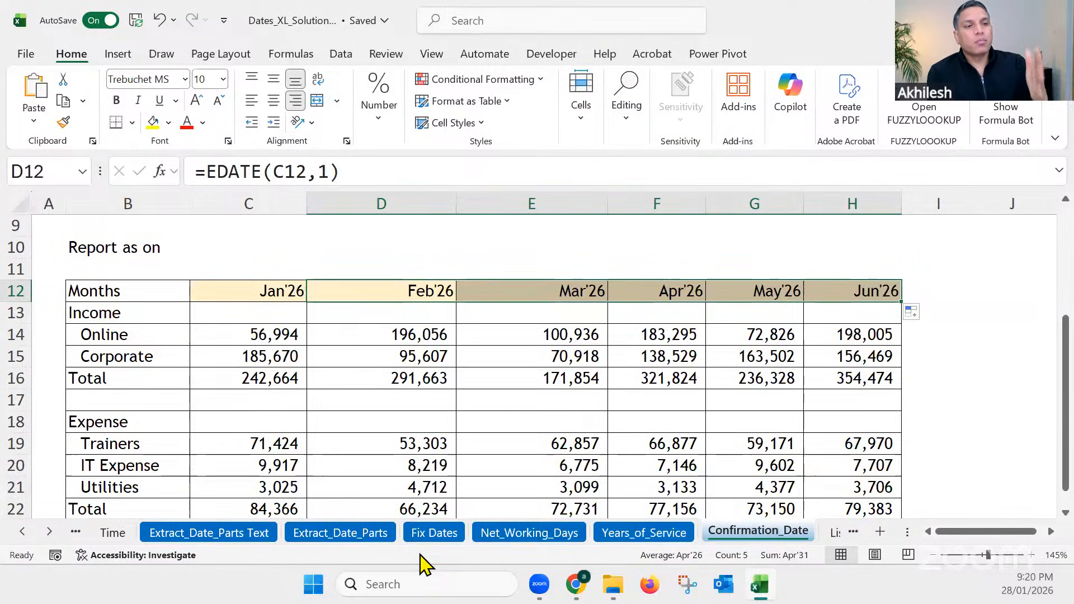
# Step: Set the starting month in C12 to 1 may
pyautogui.click(284, 292)
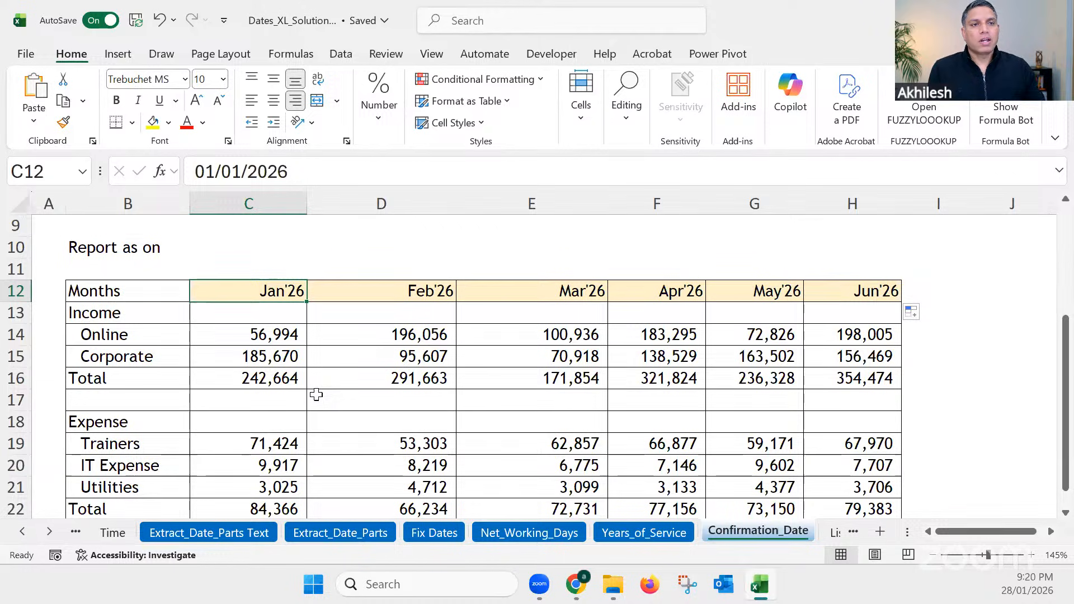
pyautogui.write('1 may')
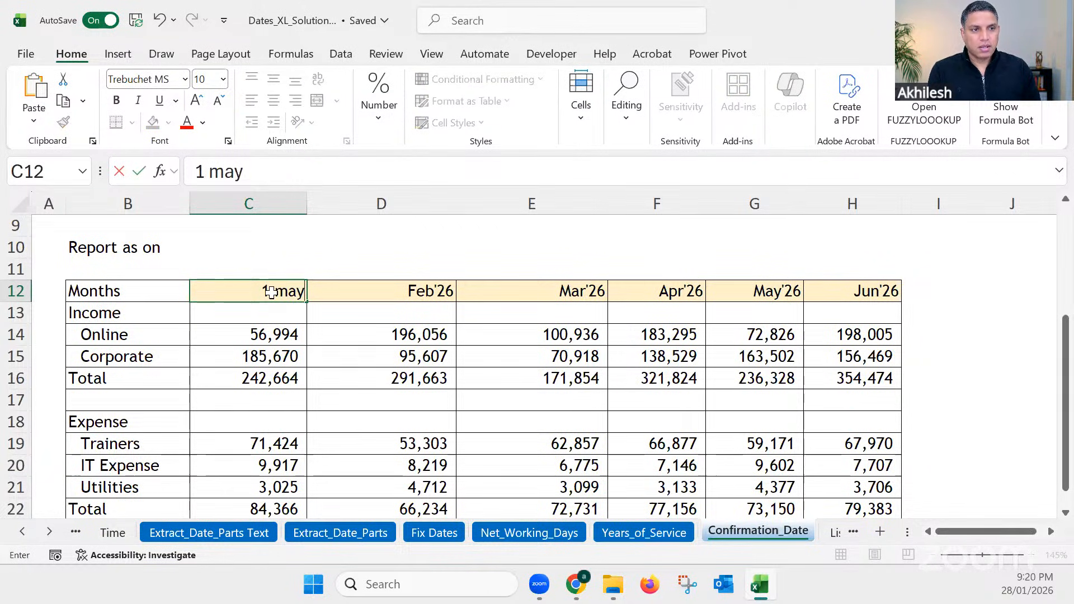
pyautogui.press('Return')
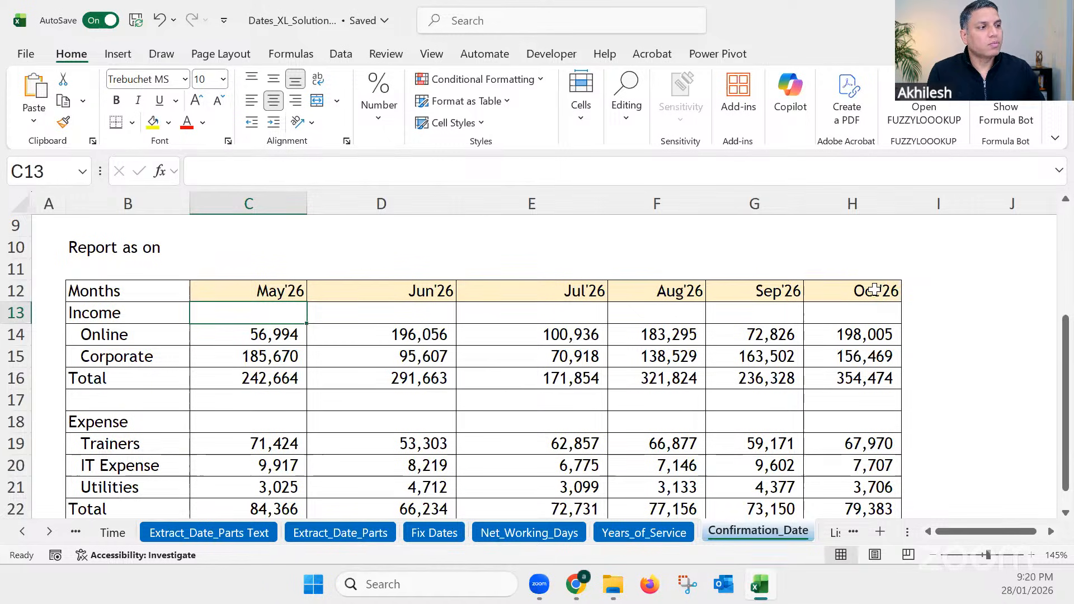
# Step: Check the starting date in C12 and the EDATE formulas in the month headings across row 12
pyautogui.moveTo(876, 291); pyautogui.dragTo(280, 298)
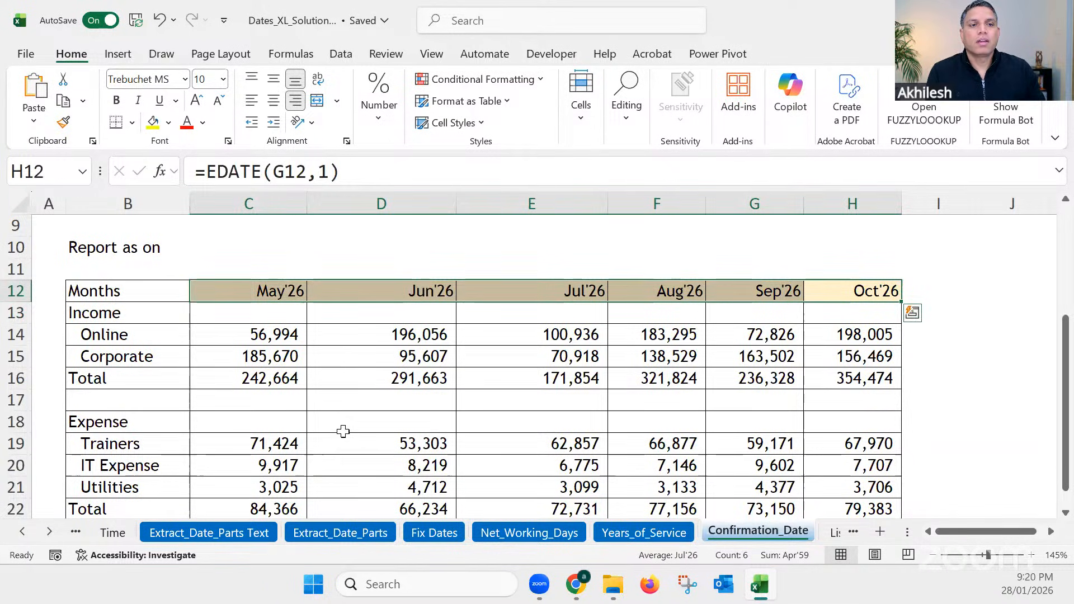
pyautogui.click(283, 288)
pyautogui.click(317, 289)
pyautogui.click(282, 288)
pyautogui.click(386, 290)
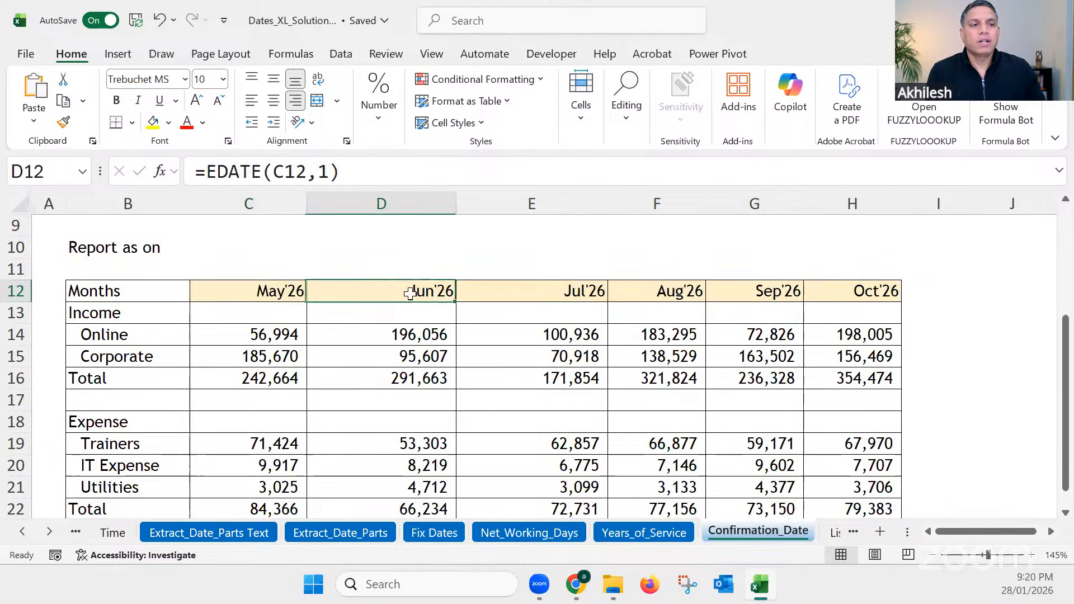
pyautogui.click(551, 307)
pyautogui.moveTo(850, 294); pyautogui.dragTo(274, 290)
# Step: Change the month part of the starting date in C12 to 12, making it 01/12/2026
pyautogui.click(274, 290)
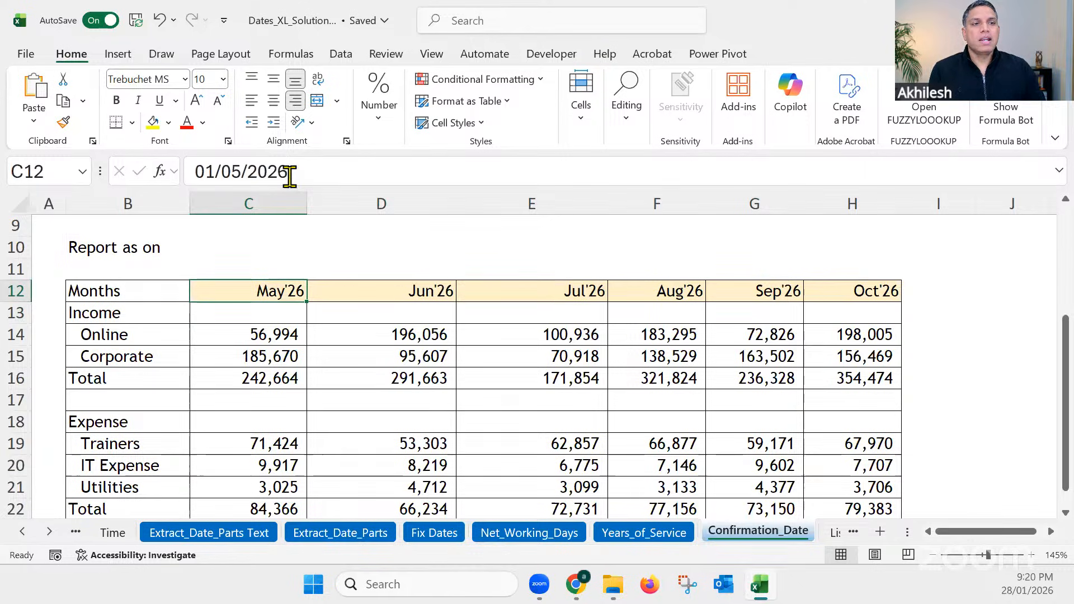
pyautogui.moveTo(237, 172); pyautogui.dragTo(224, 172)
pyautogui.write('12')
pyautogui.press('Return')
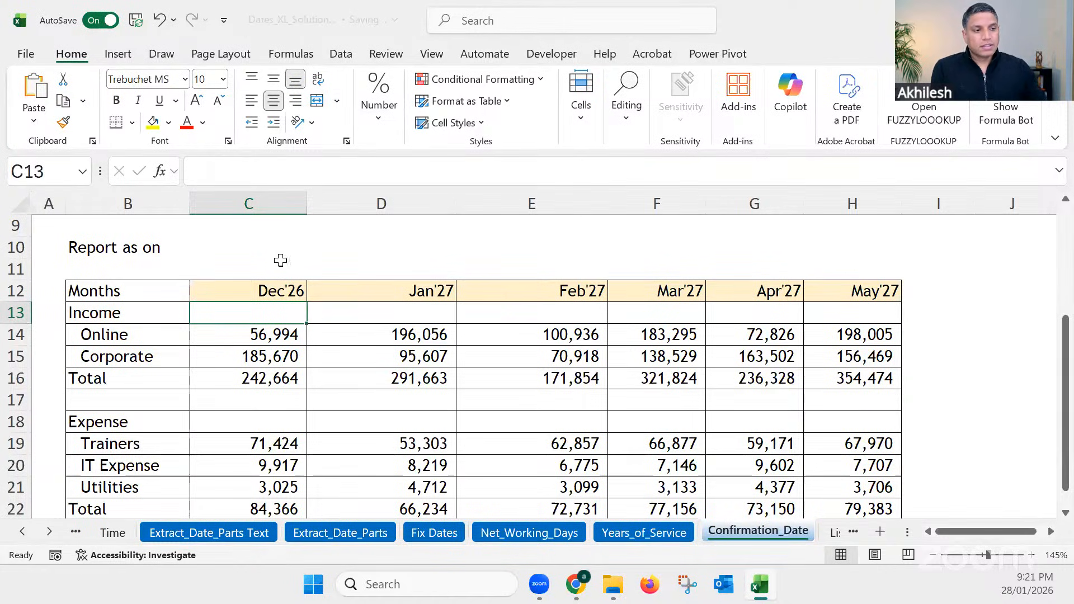
pyautogui.scroll(3, 417, 421)
pyautogui.click(414, 392)
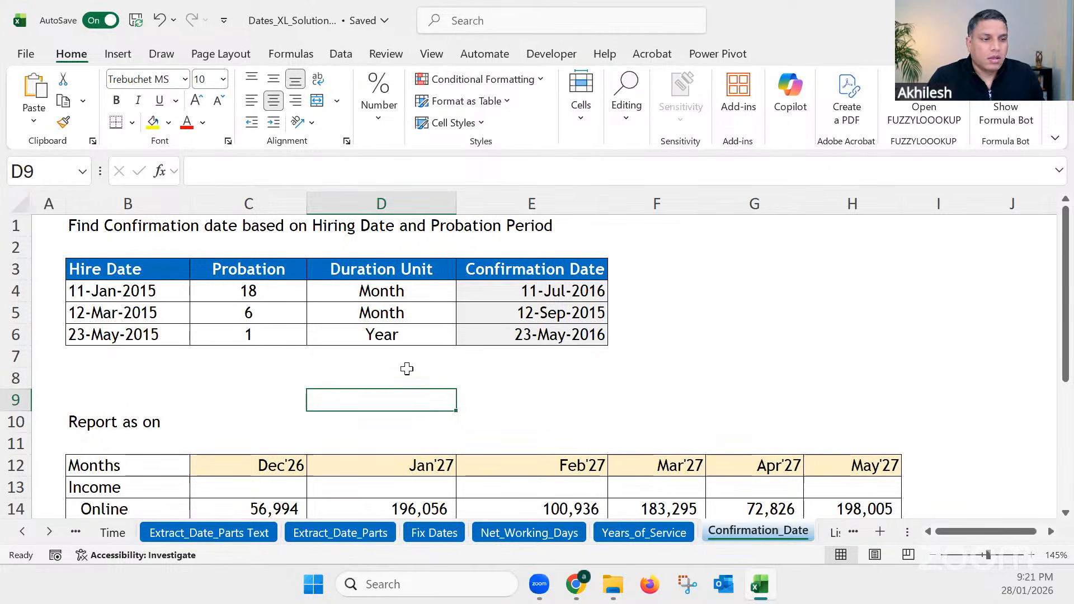
pyautogui.moveTo(407, 369); pyautogui.dragTo(407, 366)
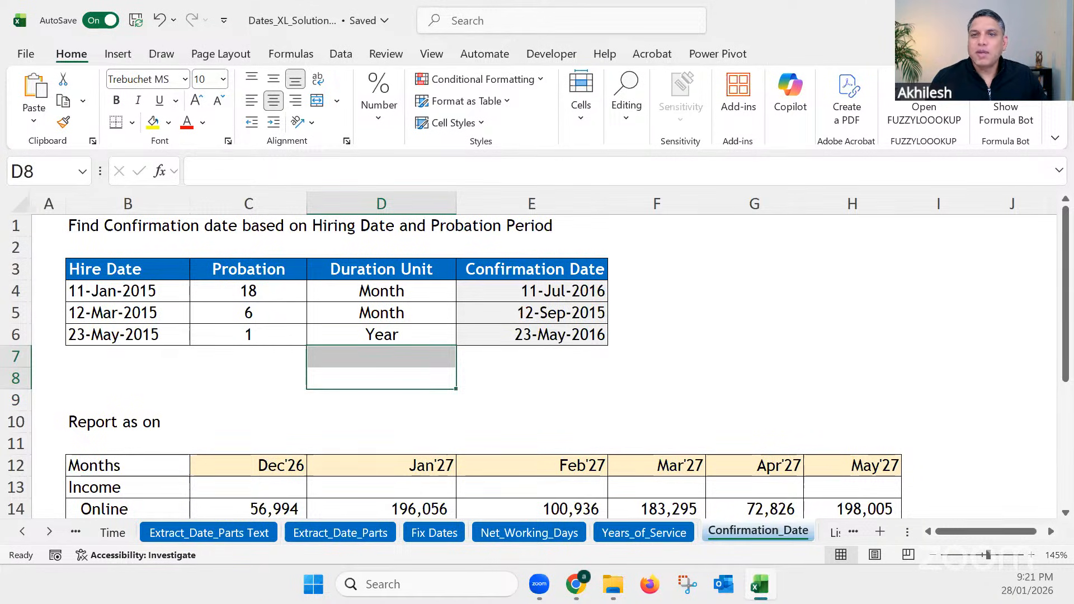
pyautogui.click(363, 358)
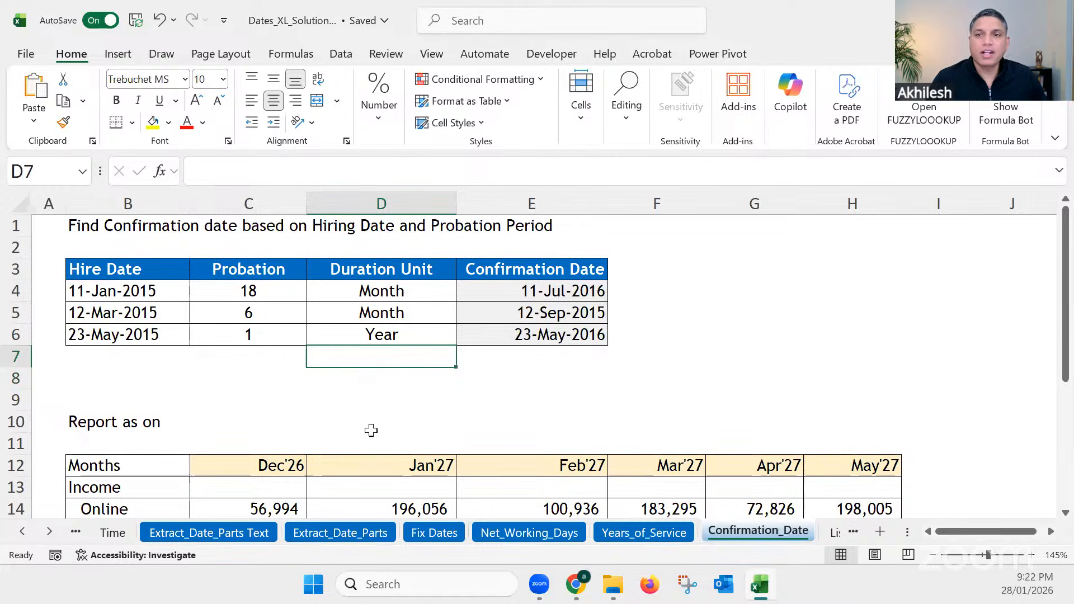
pyautogui.click(387, 385)
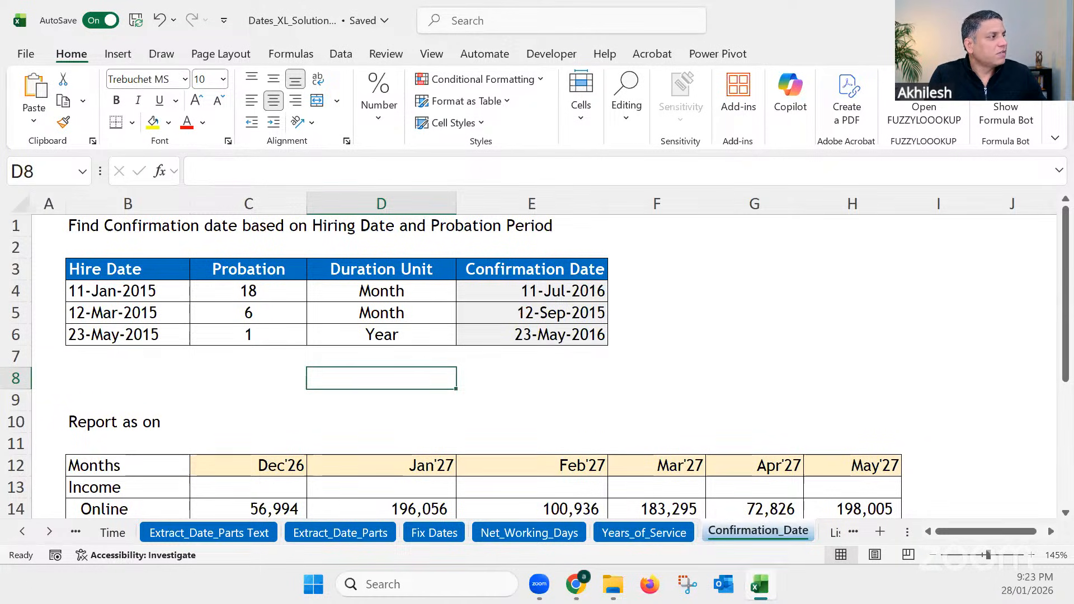
pyautogui.hotkey('alt', 'Tab')
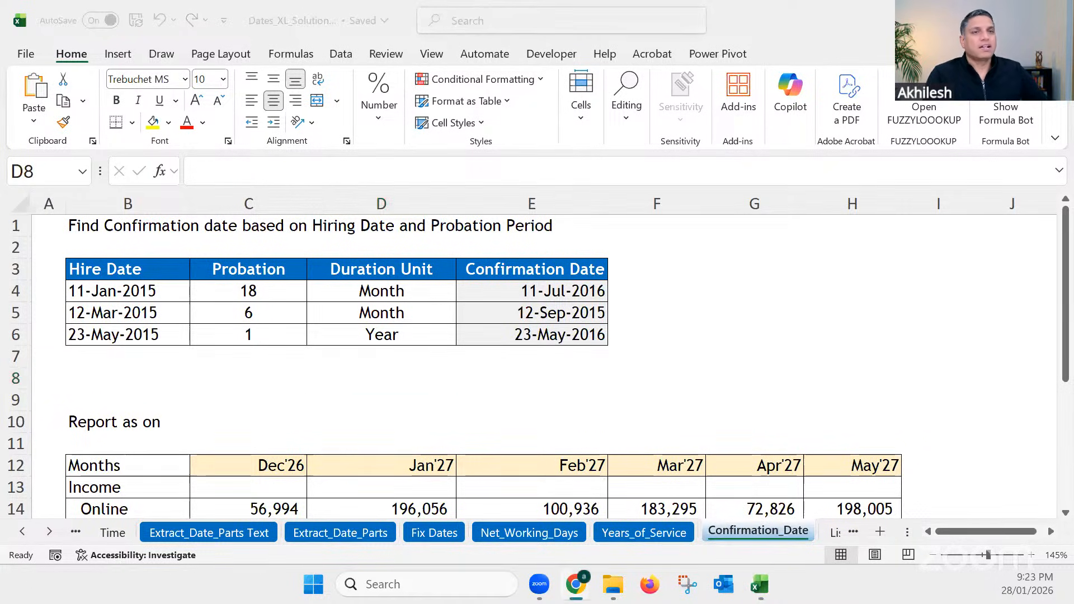